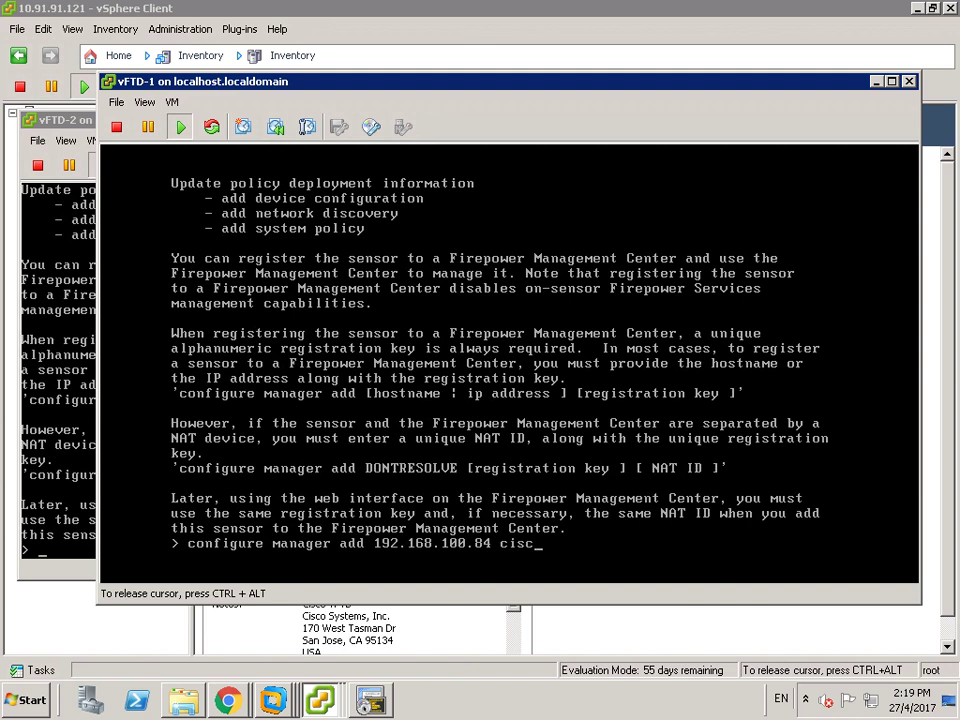
- Finish registering vFTD-1 with the manager at 192.168.100.84 using the registration key, then release the console
text(ftd)
key(Return)
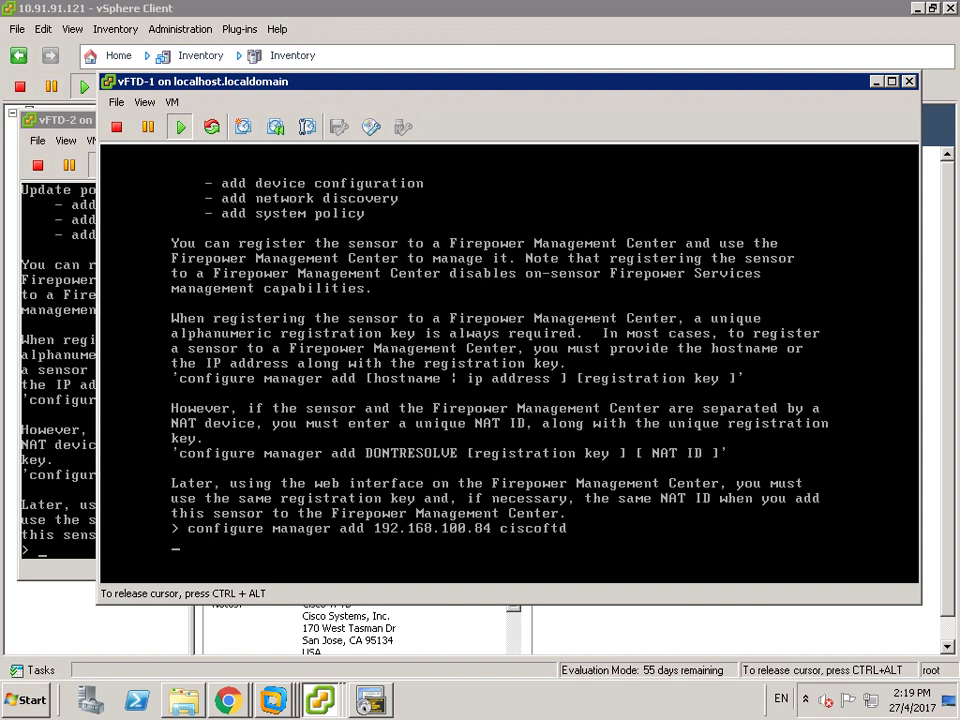
key(ctrl+alt)
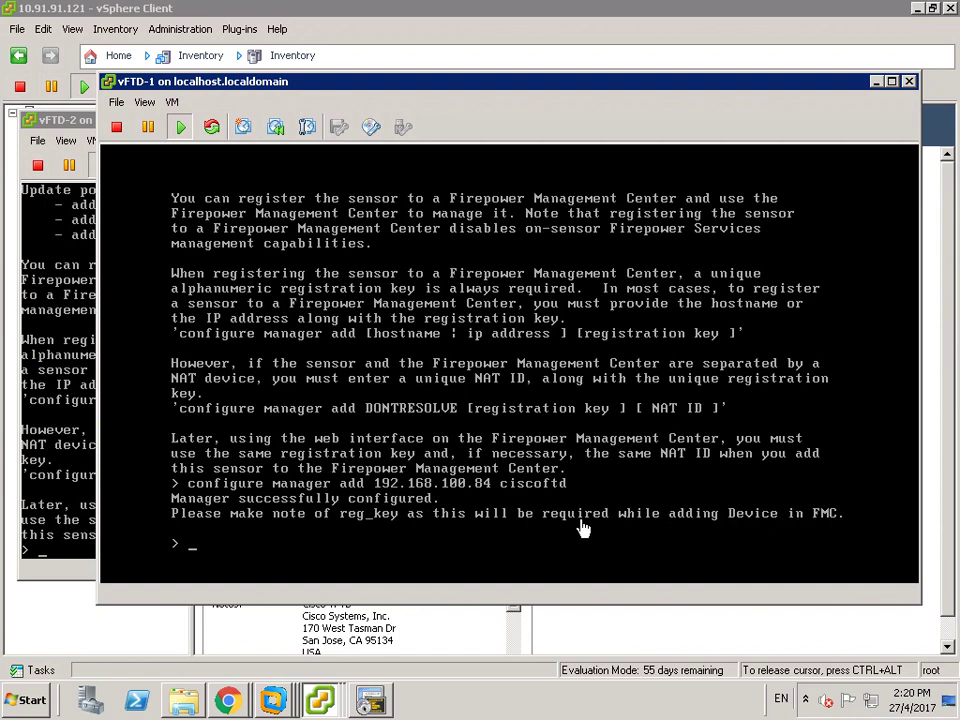
click(57, 558)
- Register vFTD-2 with the manager at 192.168.100.84 using the registration key
key(Return)
key(Return)
key(Return)
text(configure manager add 192.168)
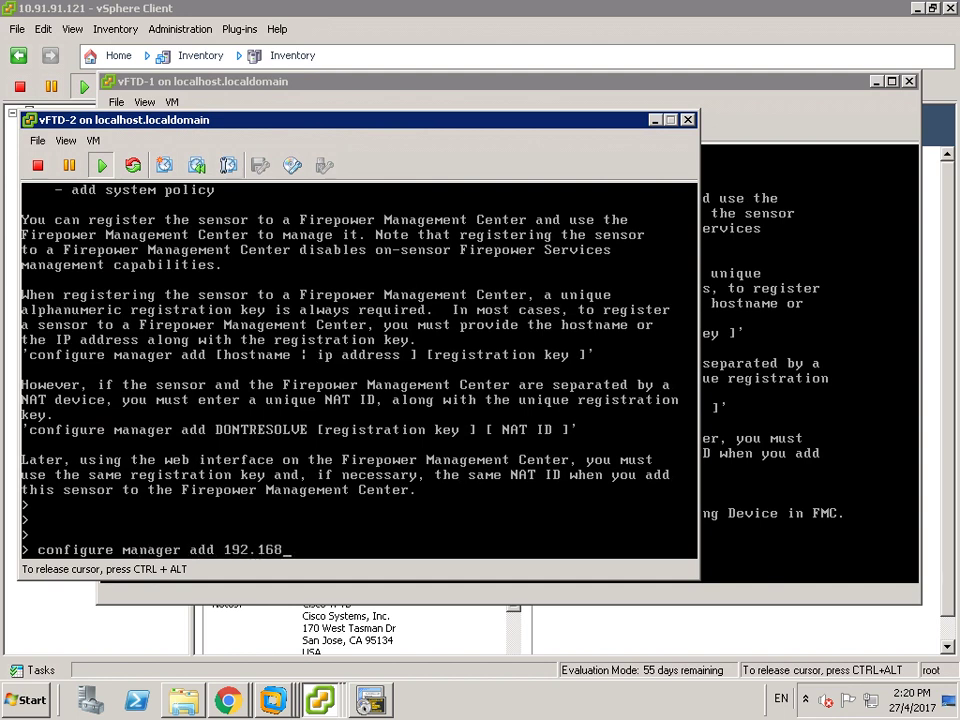
text(.100.84 cisco)
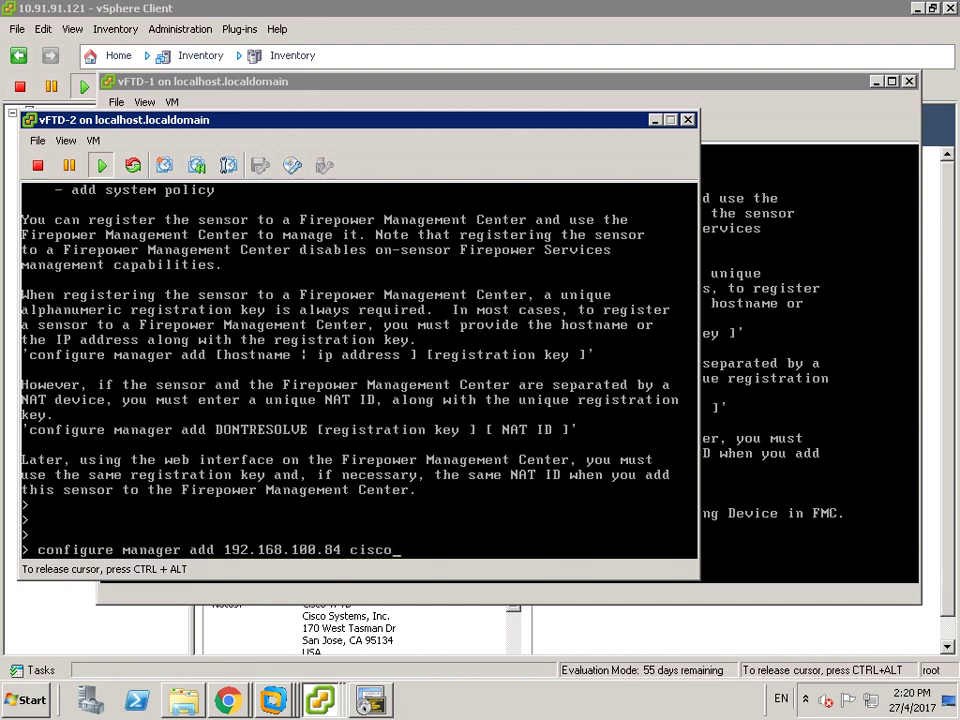
text(ftd)
key(Return)
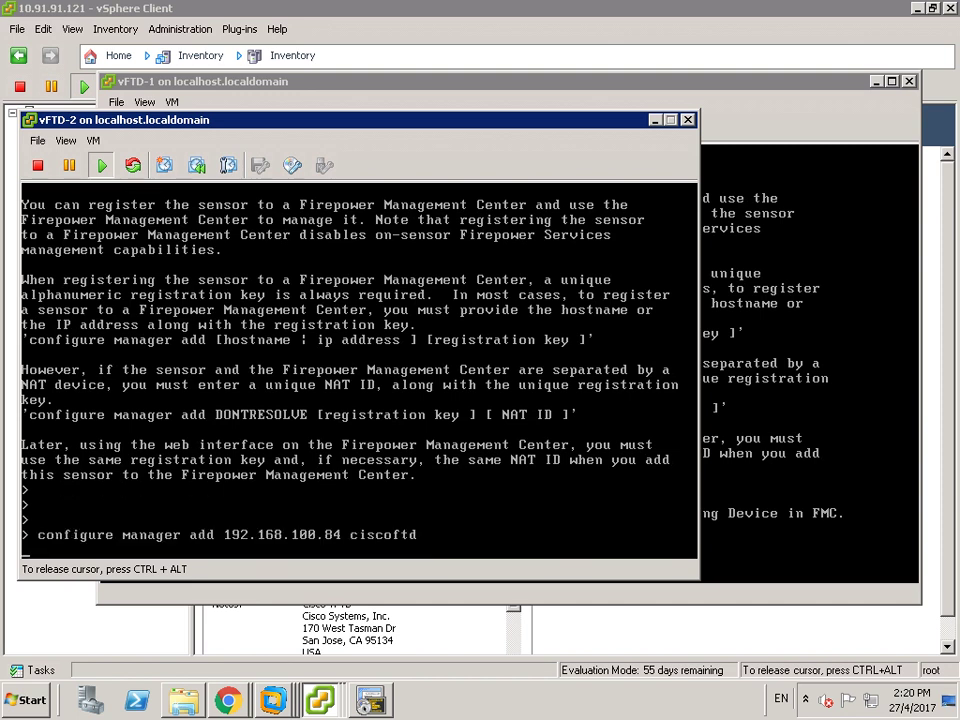
key(ctrl+alt)
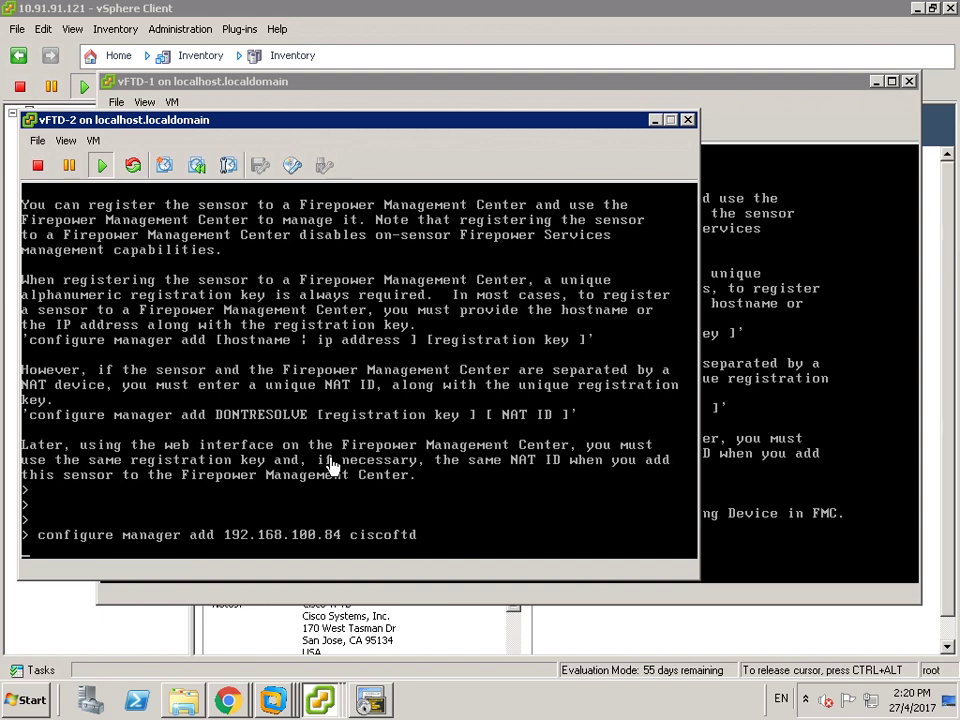
- Minimize both FTD consoles and vSphere Client to reveal the management web page
click(654, 120)
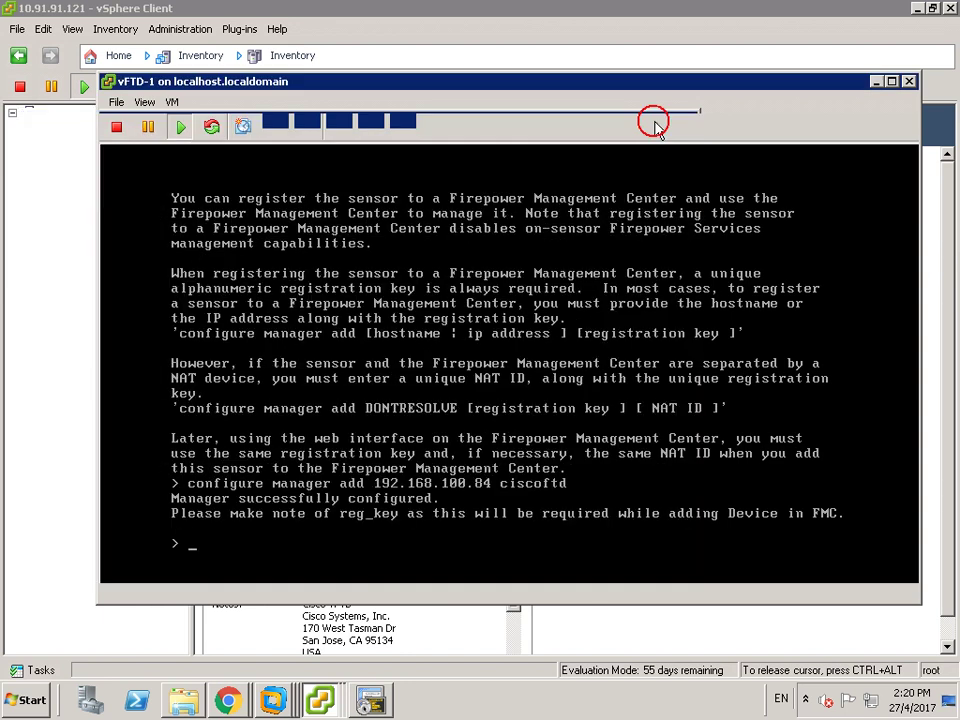
click(877, 82)
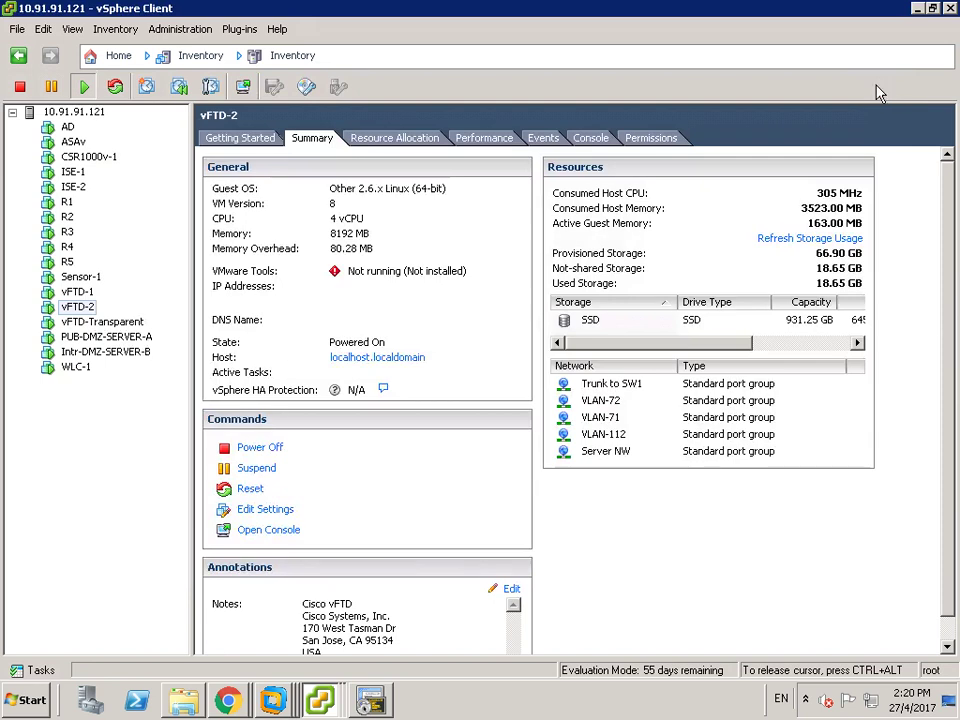
click(917, 8)
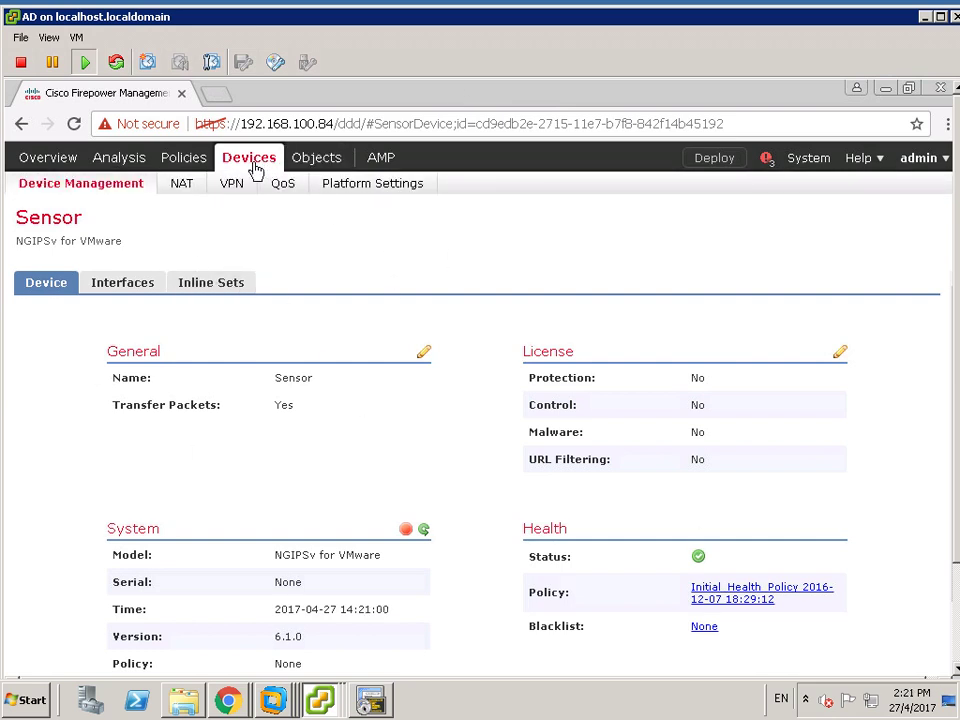
- Go to Devices > Device Management and expand the Add dropdown
click(101, 188)
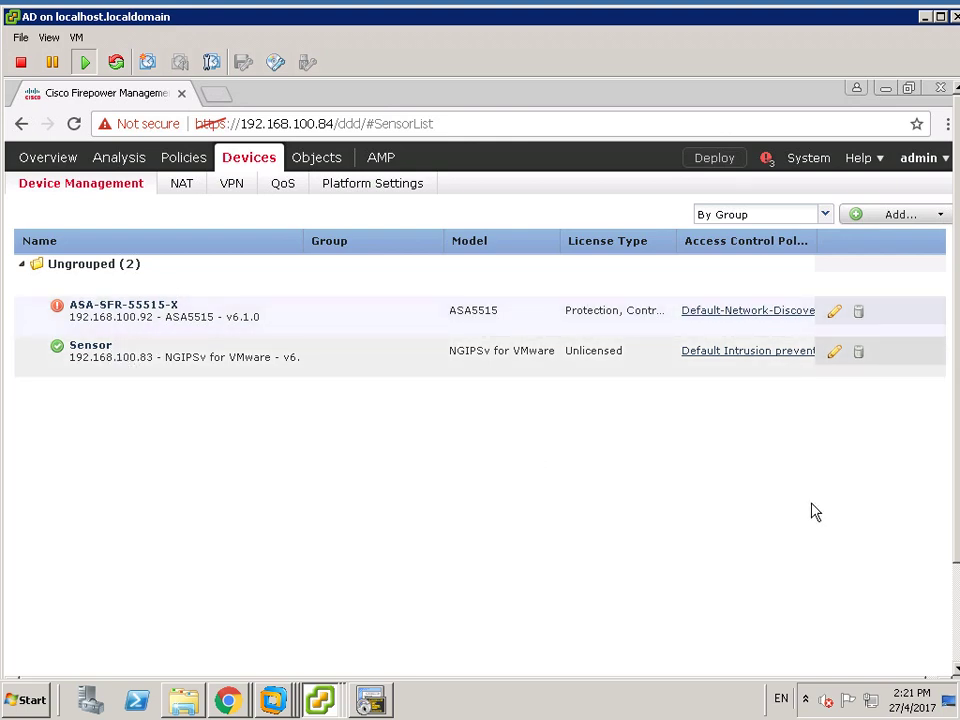
click(938, 216)
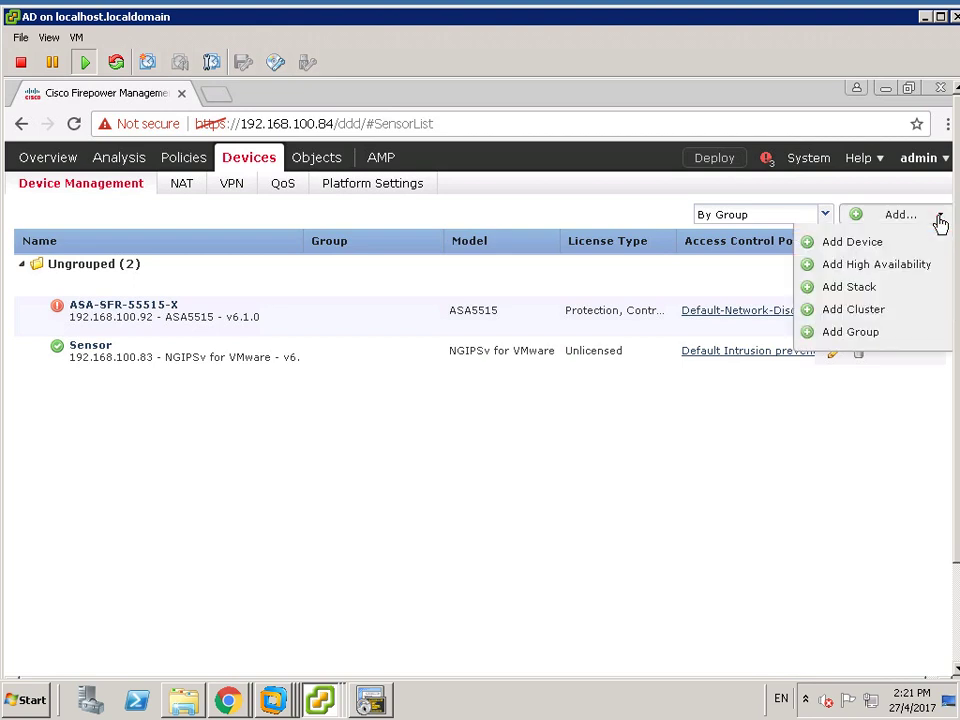
- Add a new device group named EDGE-FTD and confirm it
click(850, 333)
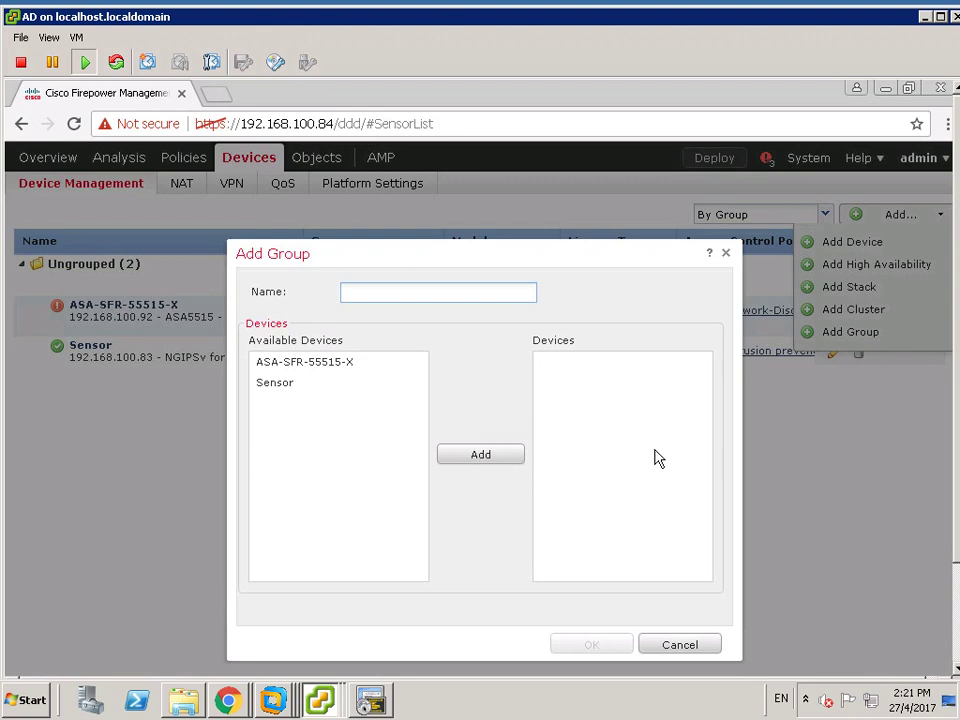
click(395, 297)
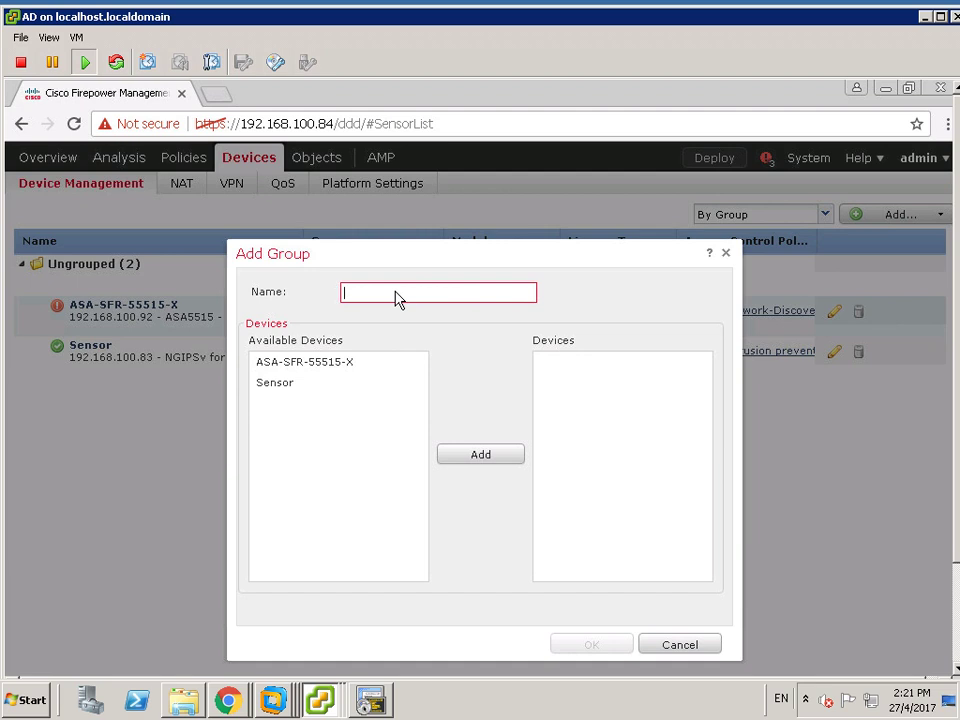
text(EDGE-FTD)
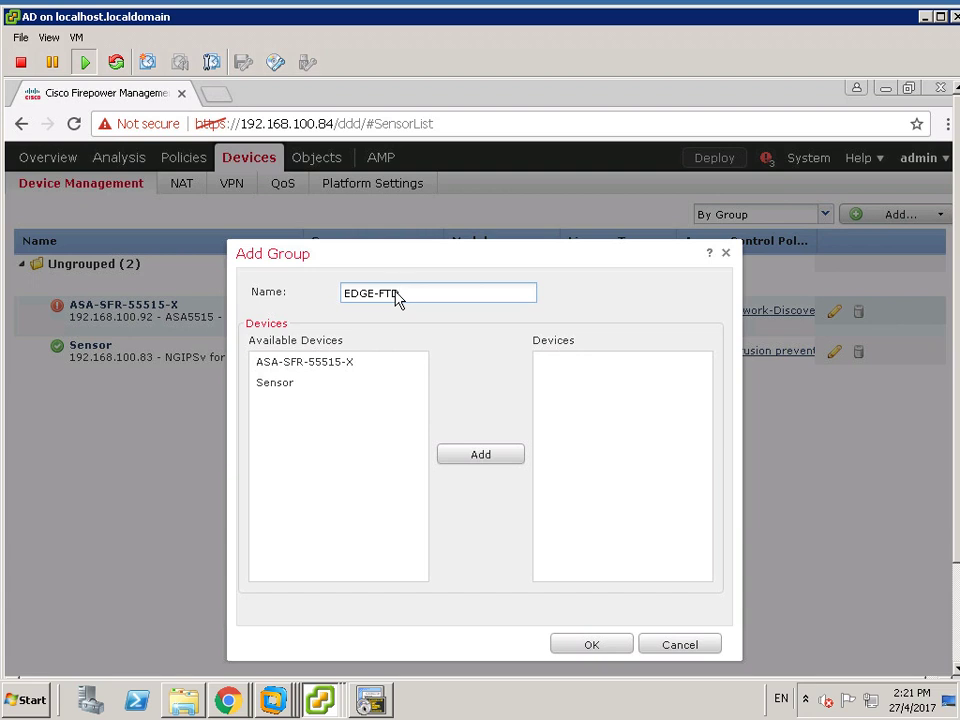
click(594, 644)
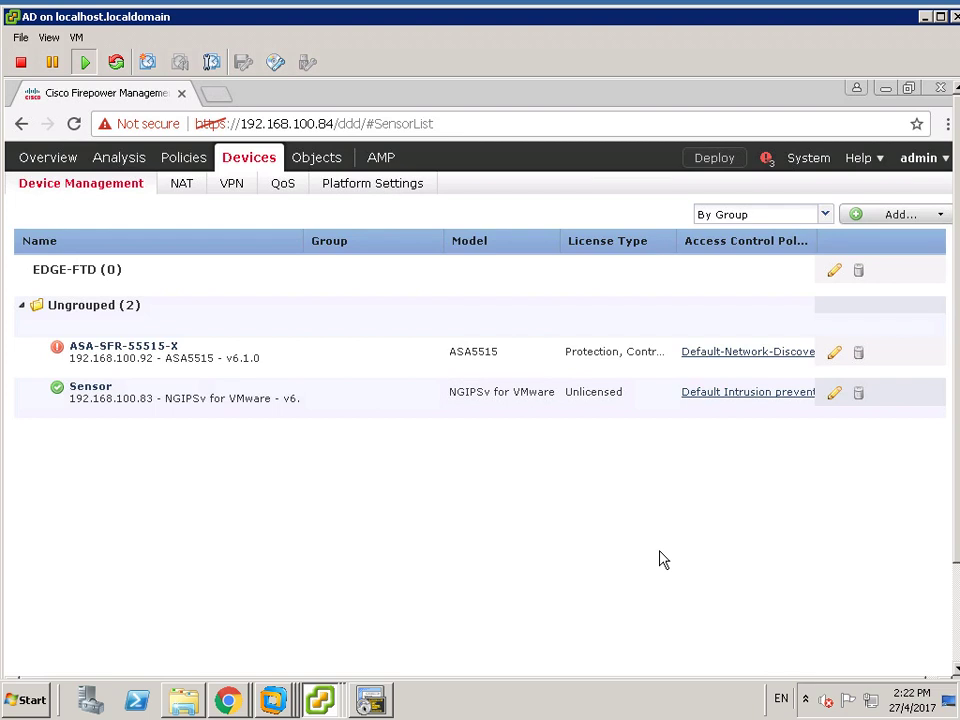
- Start adding a device with host 192.168.100.94, display name vFTD1 and the registration key
click(938, 216)
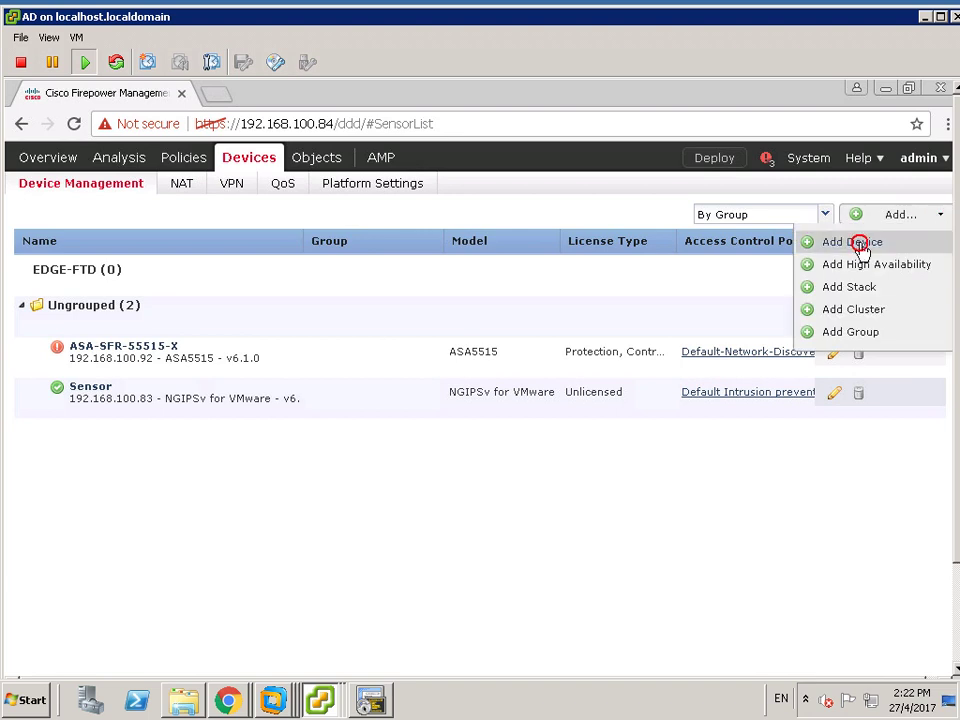
click(858, 244)
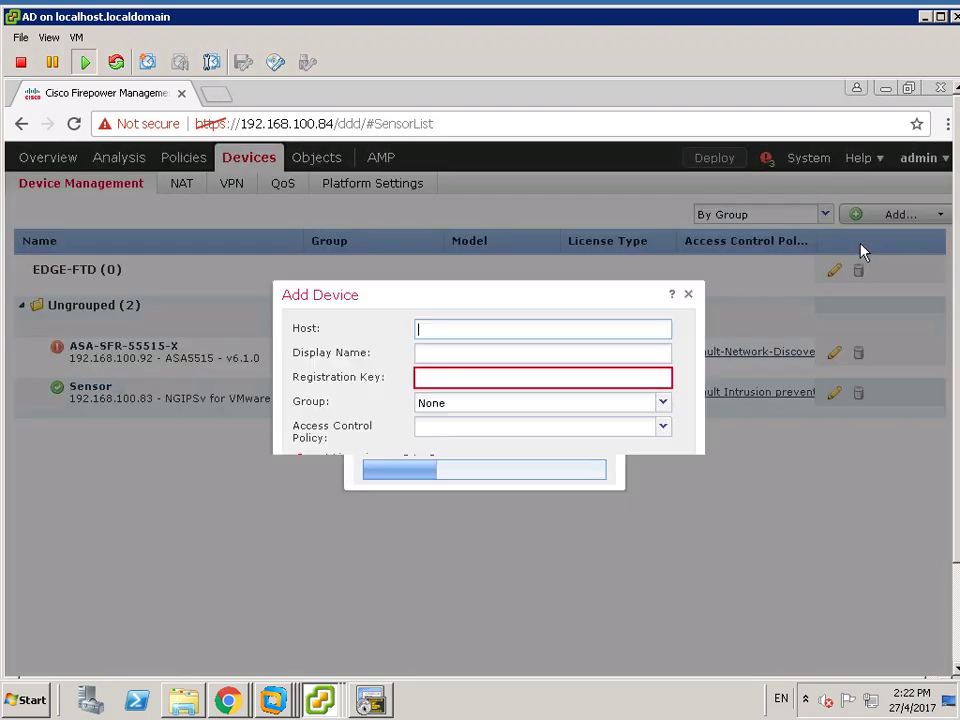
click(428, 328)
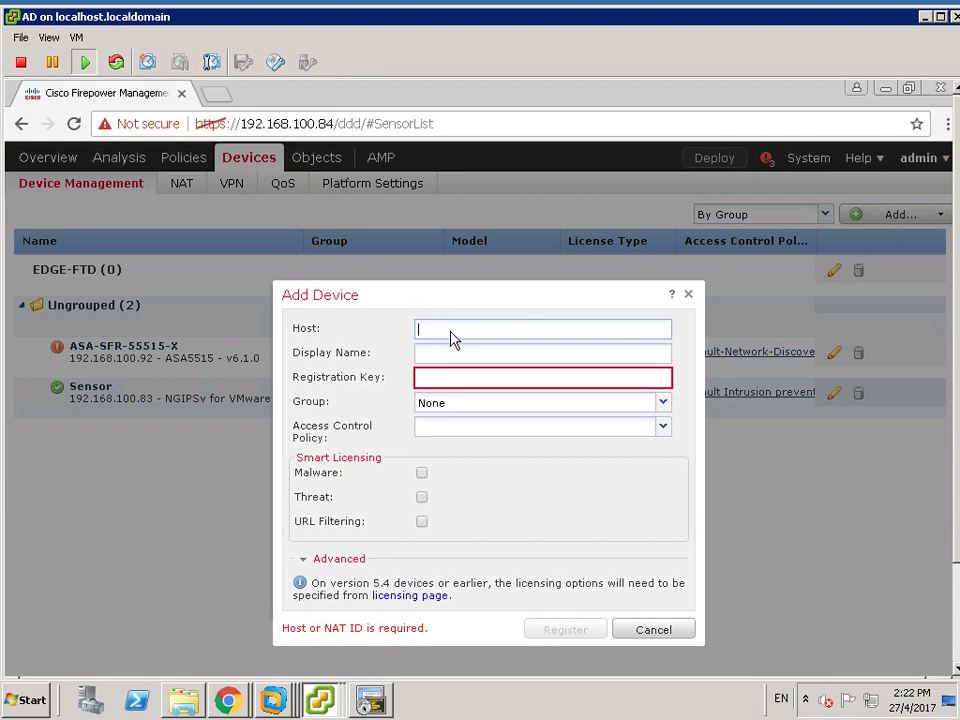
drag(463, 300, 360, 253)
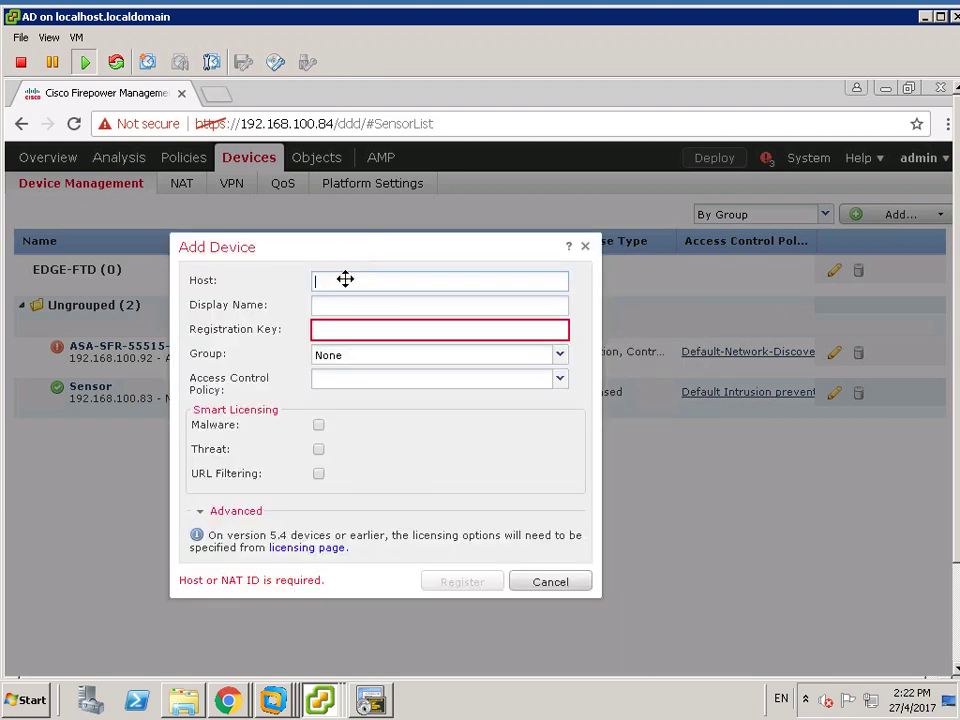
click(329, 280)
click(333, 305)
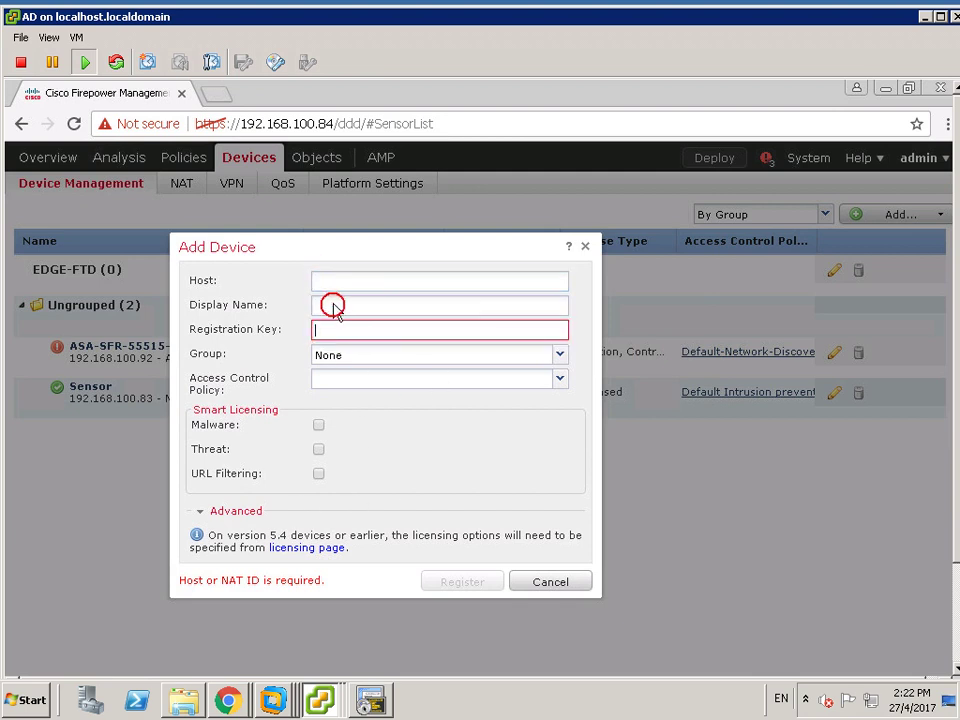
click(334, 282)
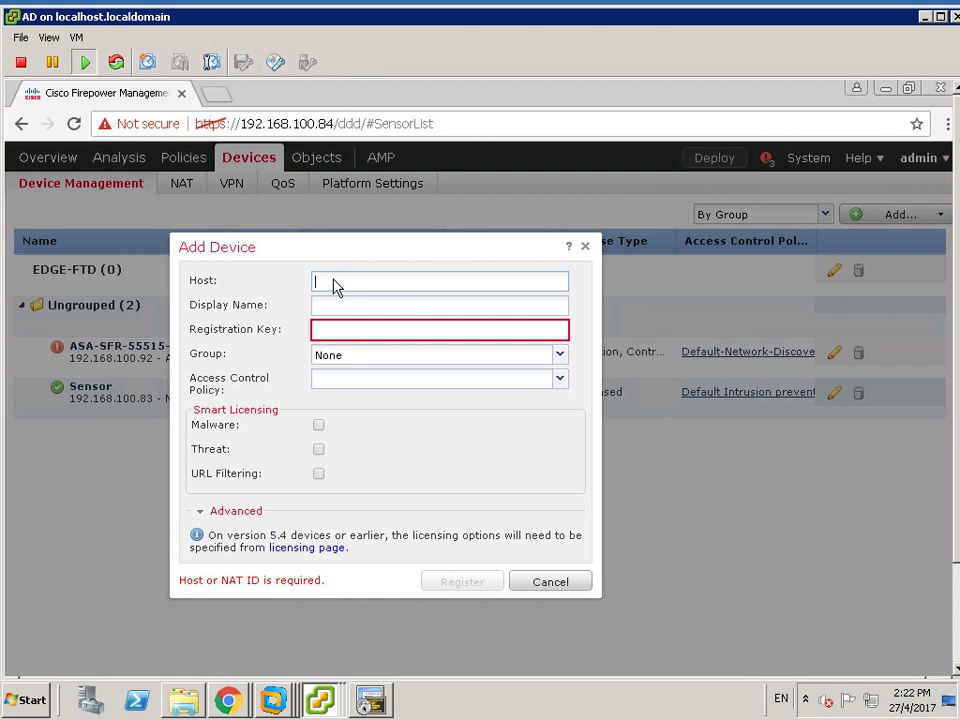
text(192.168)
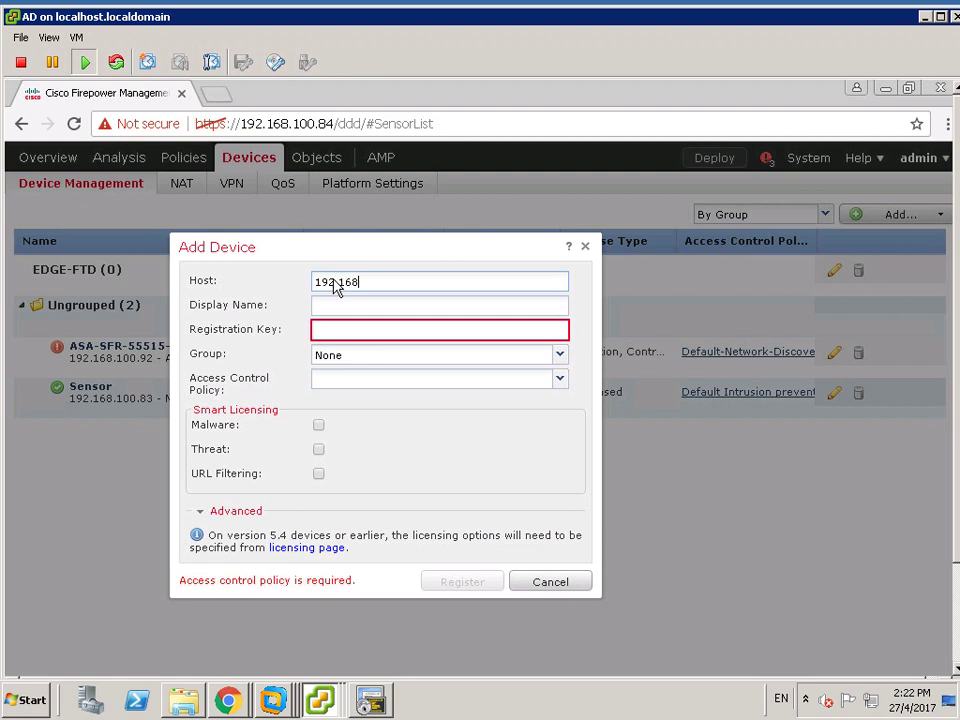
text(.100.94)
click(340, 306)
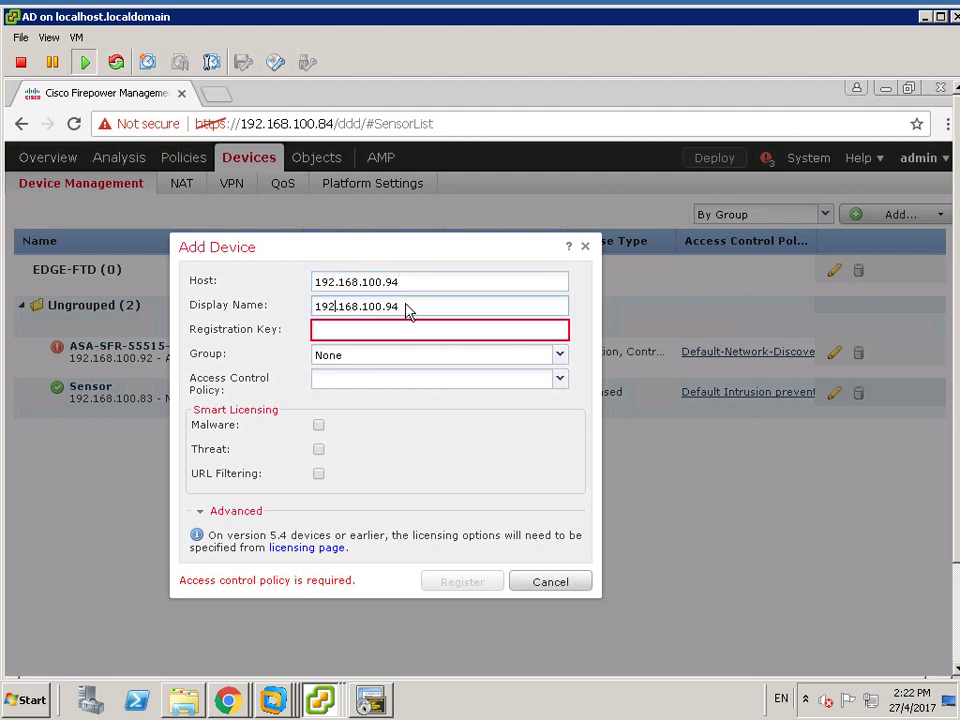
drag(405, 308, 316, 312)
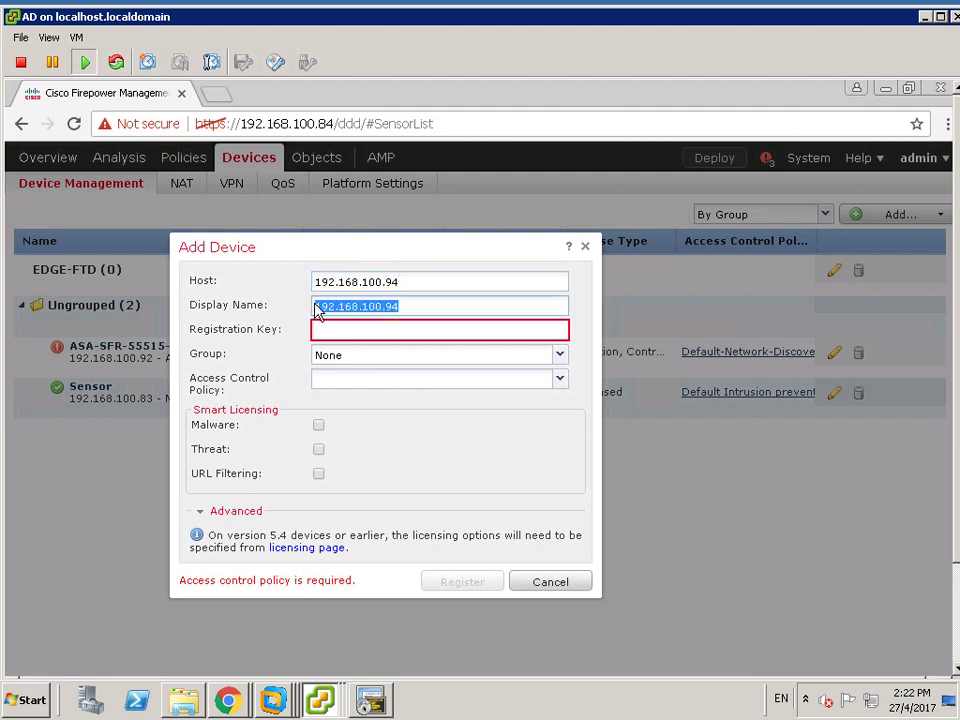
text(vFTD1)
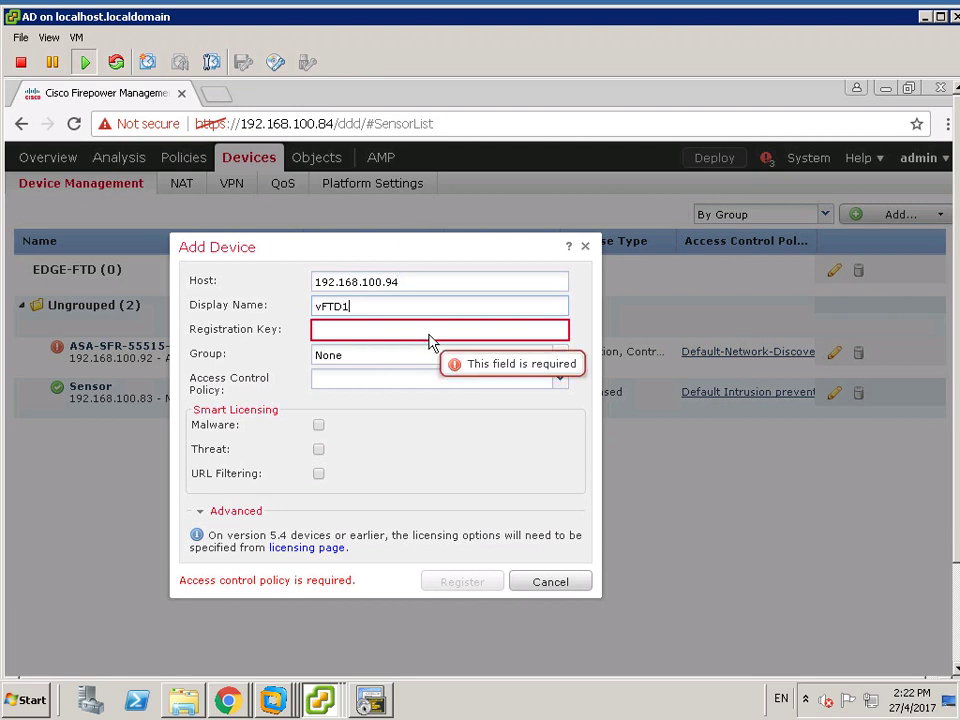
click(385, 332)
text(c)
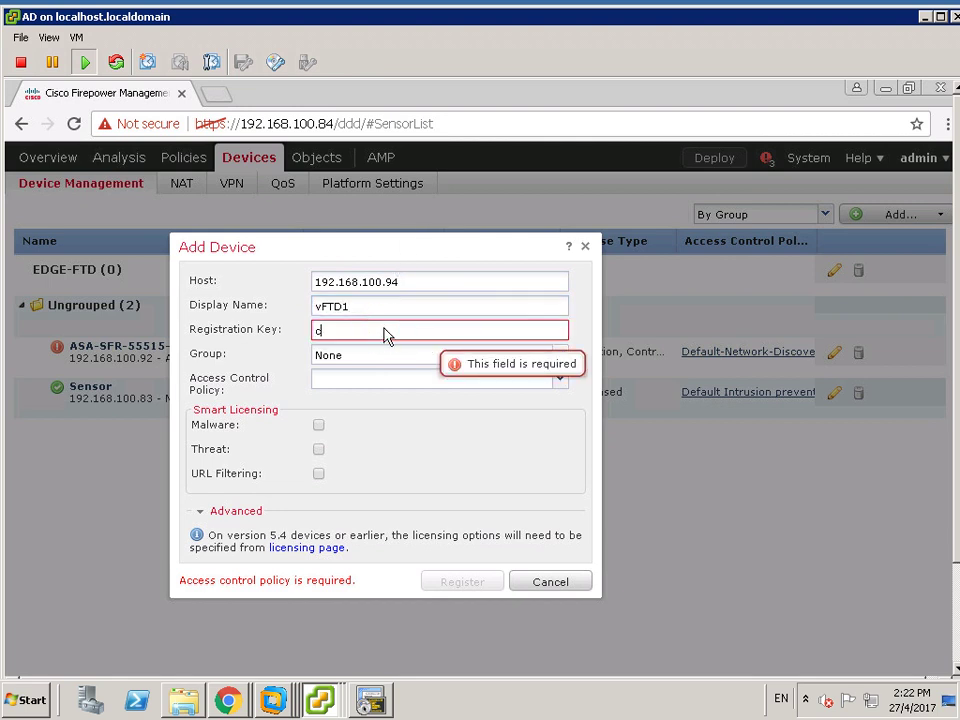
text(iscoftd)
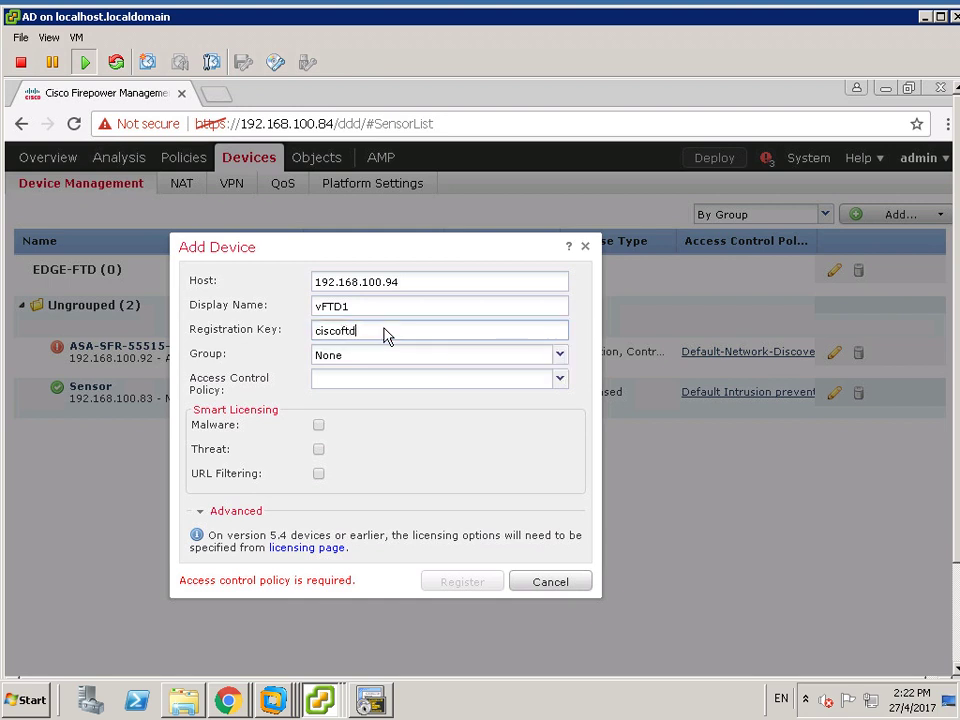
- Choose Default-Network-Discovery-Policy, group EDGE-FTD and Malware, Threat, URL Filtering licences, then register
click(560, 381)
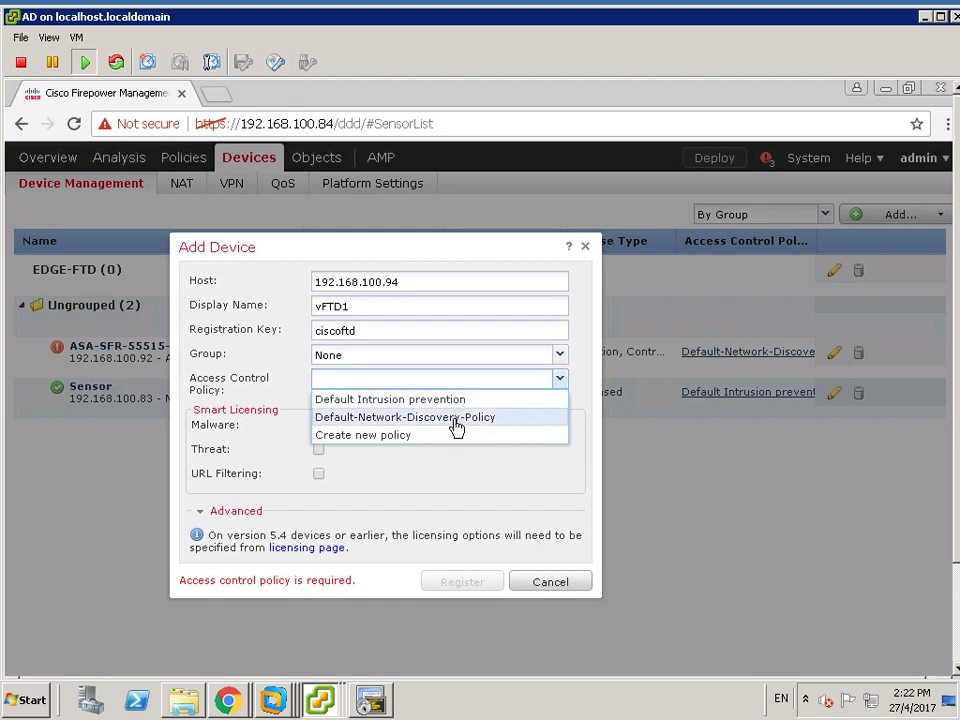
click(455, 420)
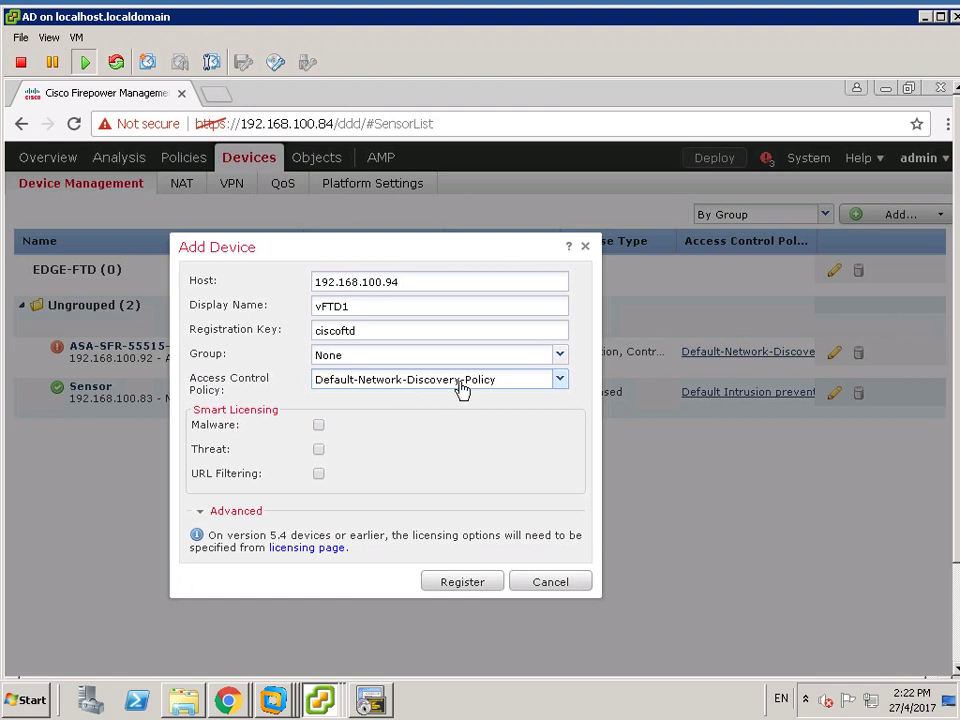
click(560, 358)
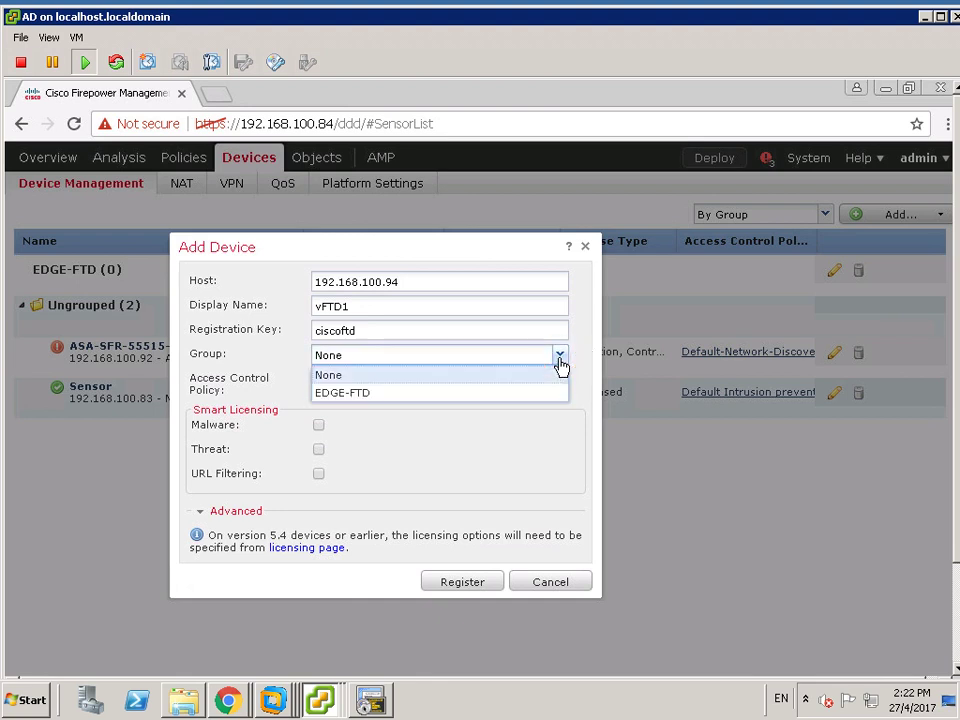
click(357, 394)
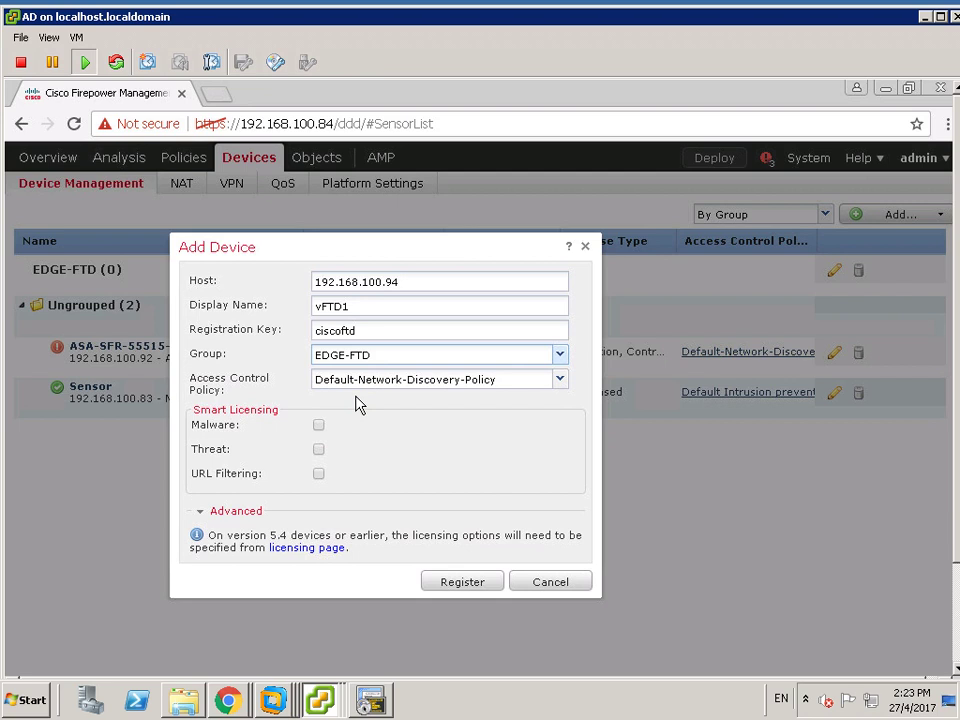
click(318, 425)
click(318, 450)
click(318, 473)
click(447, 582)
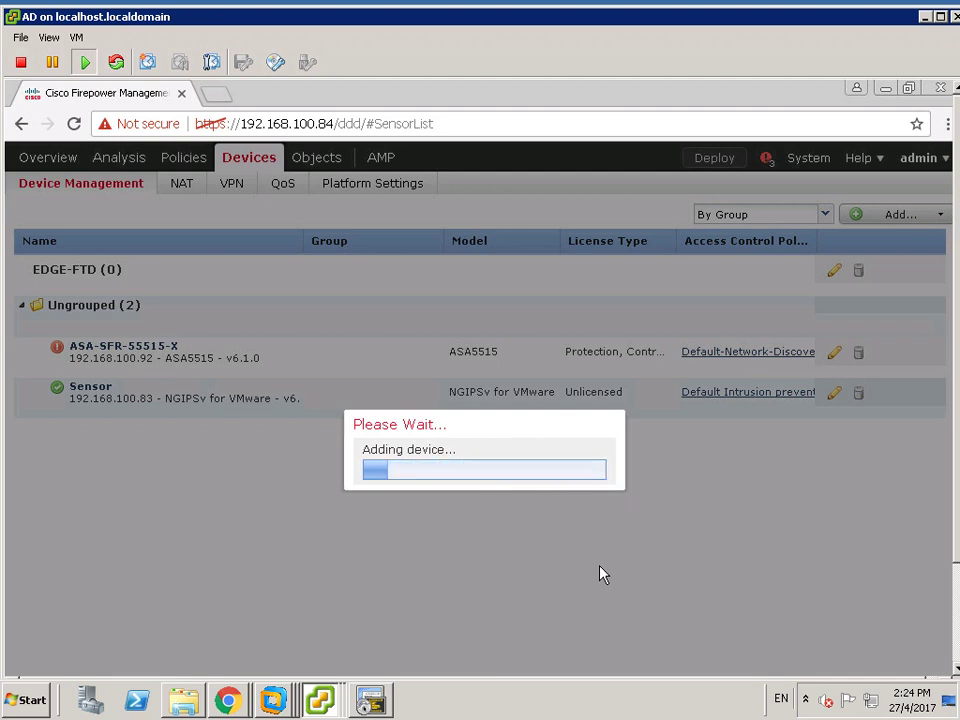
- Bring the SW1 SecureCRT session forward, then minimize it again
click(372, 702)
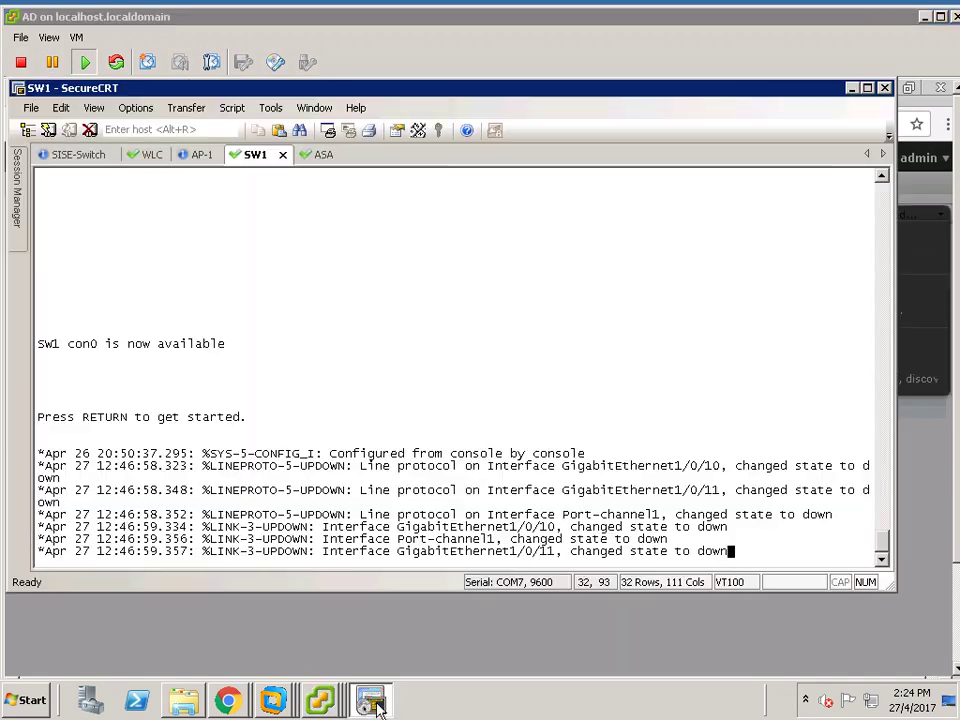
click(372, 702)
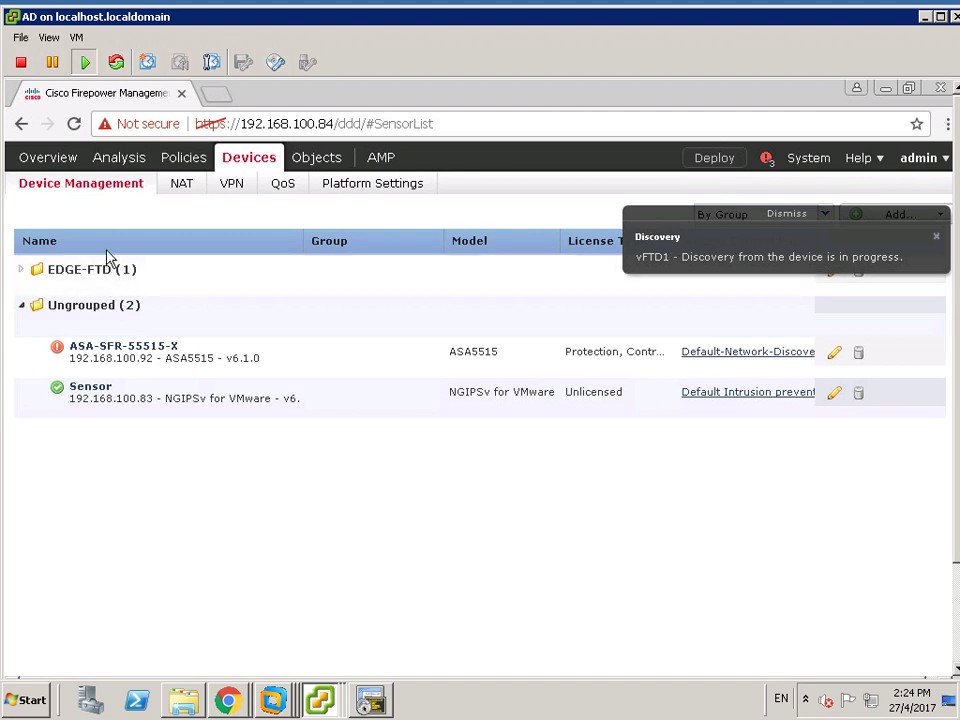
- Expand EDGE-FTD to show vFTD1 and resize the Group, Model, Name, License Type and Access Control Policy columns
click(25, 307)
click(23, 272)
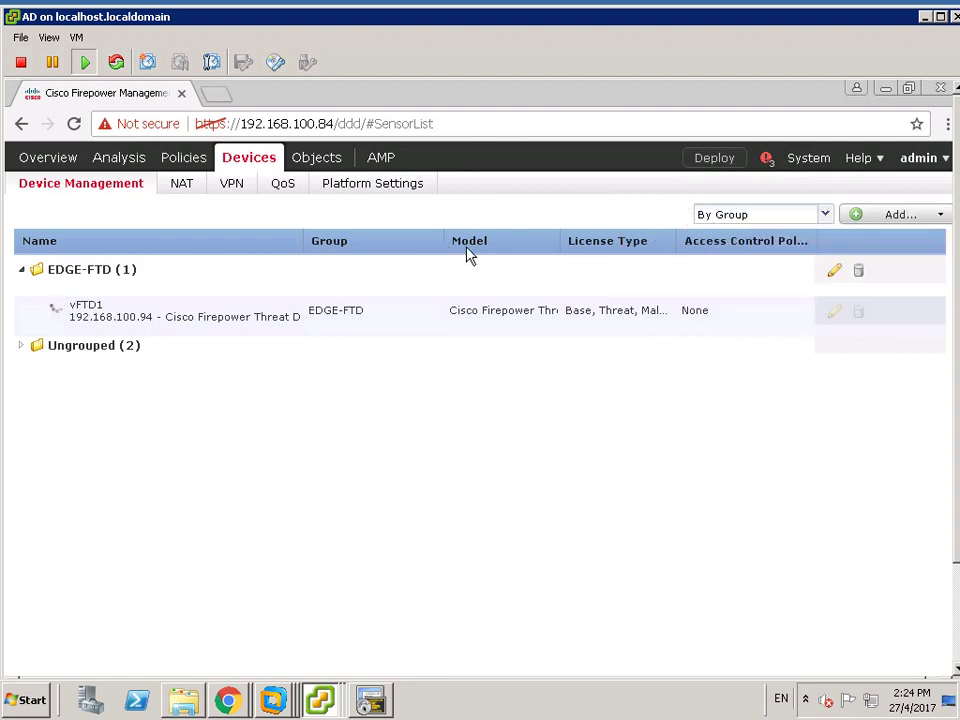
drag(445, 251, 386, 261)
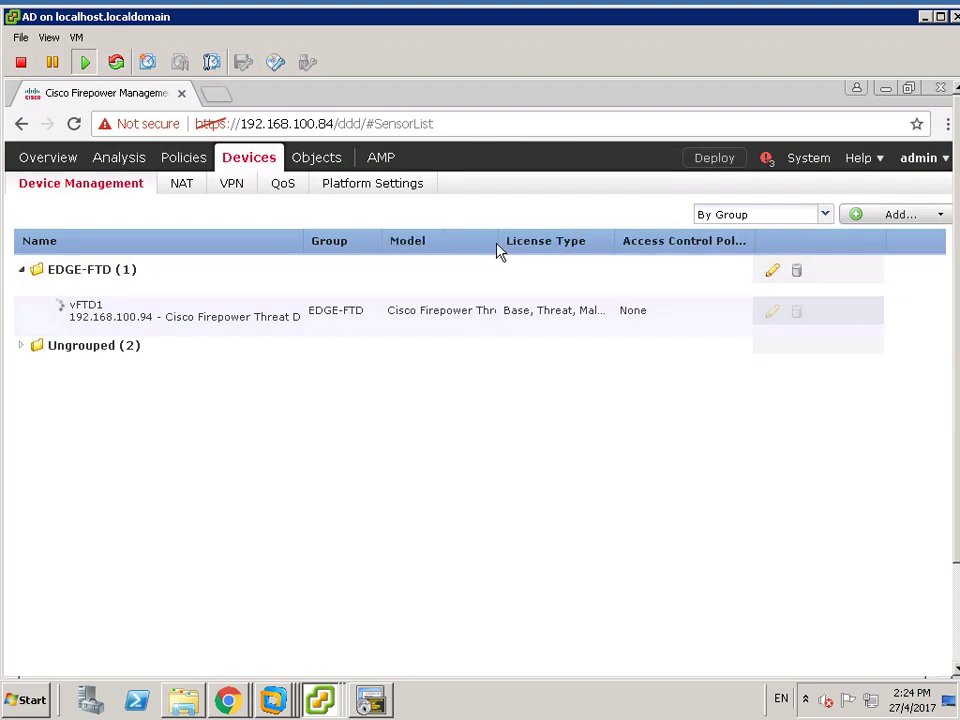
drag(498, 250, 549, 251)
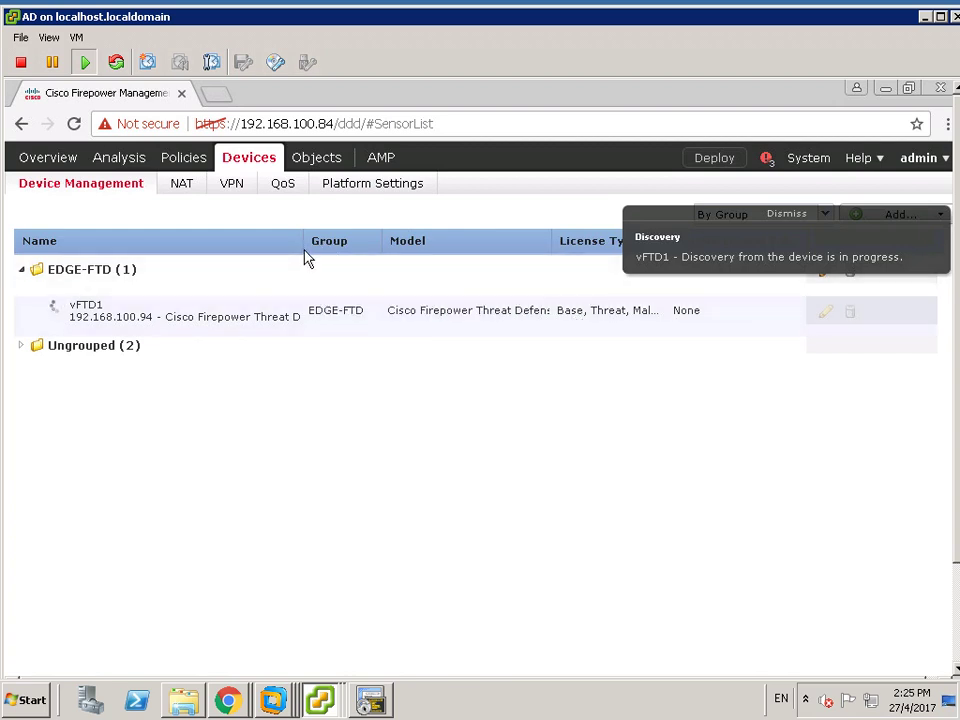
drag(307, 253, 255, 260)
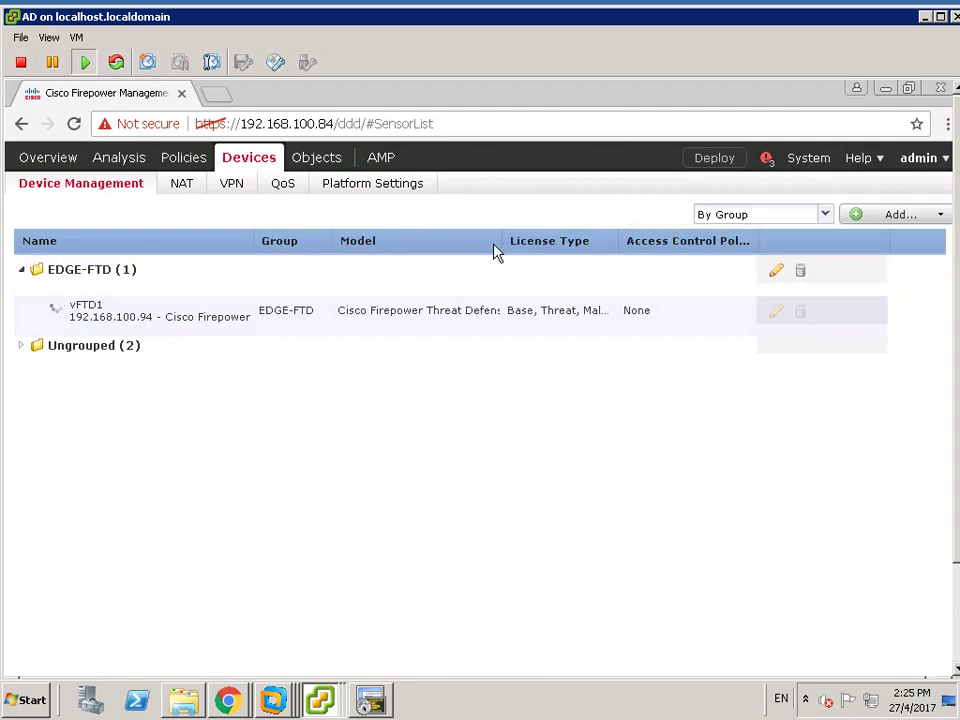
drag(620, 250, 650, 251)
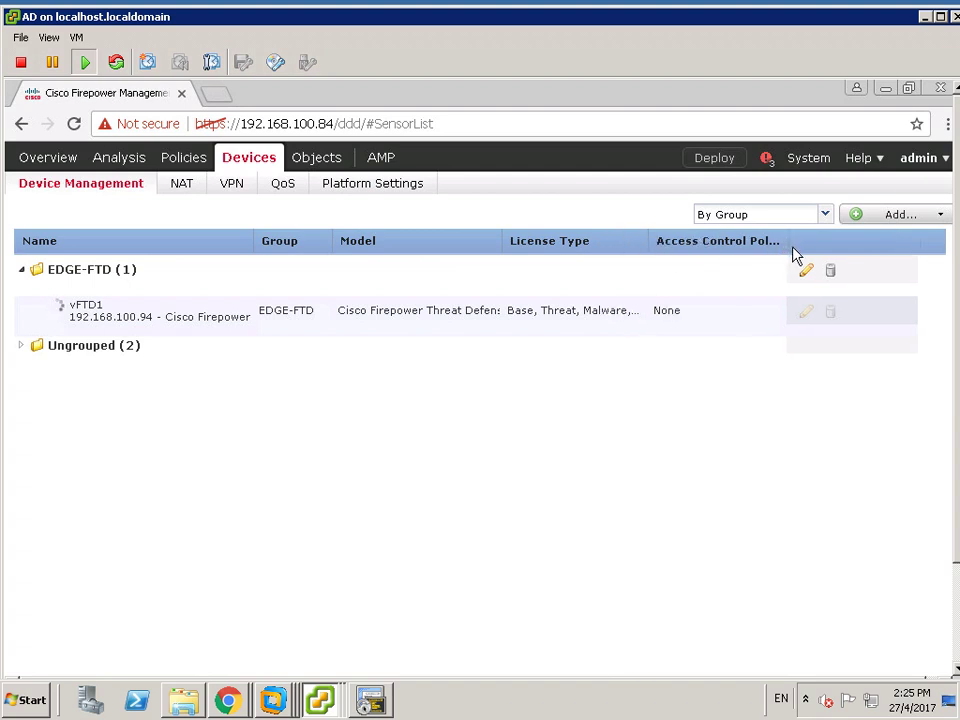
drag(789, 250, 838, 251)
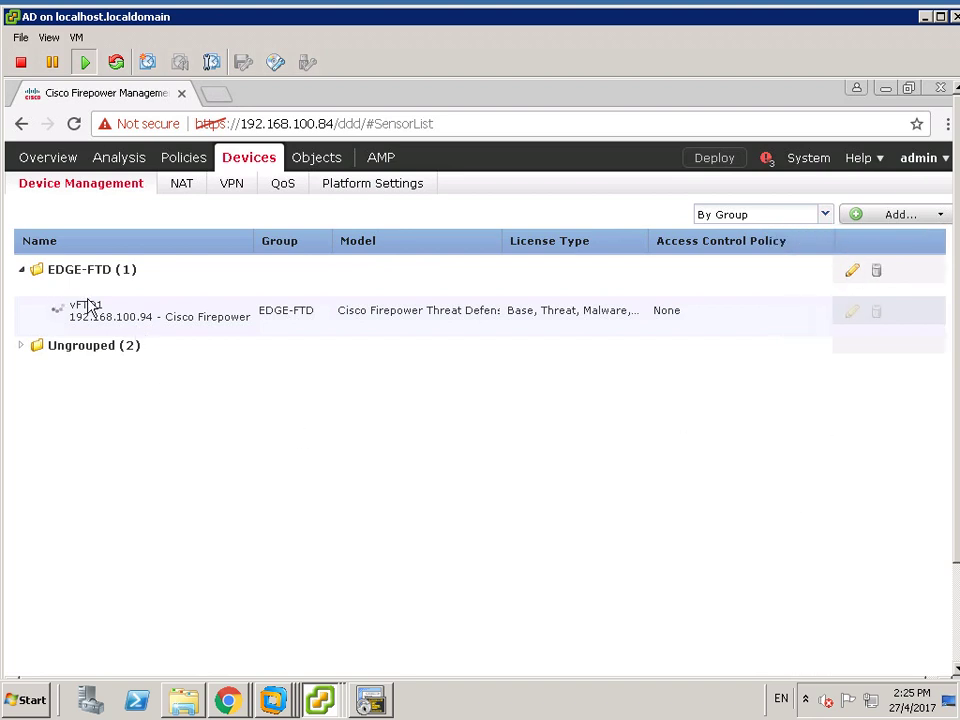
- Start adding device vFTD2 at host 192.168.100.95 with the registration key
click(940, 216)
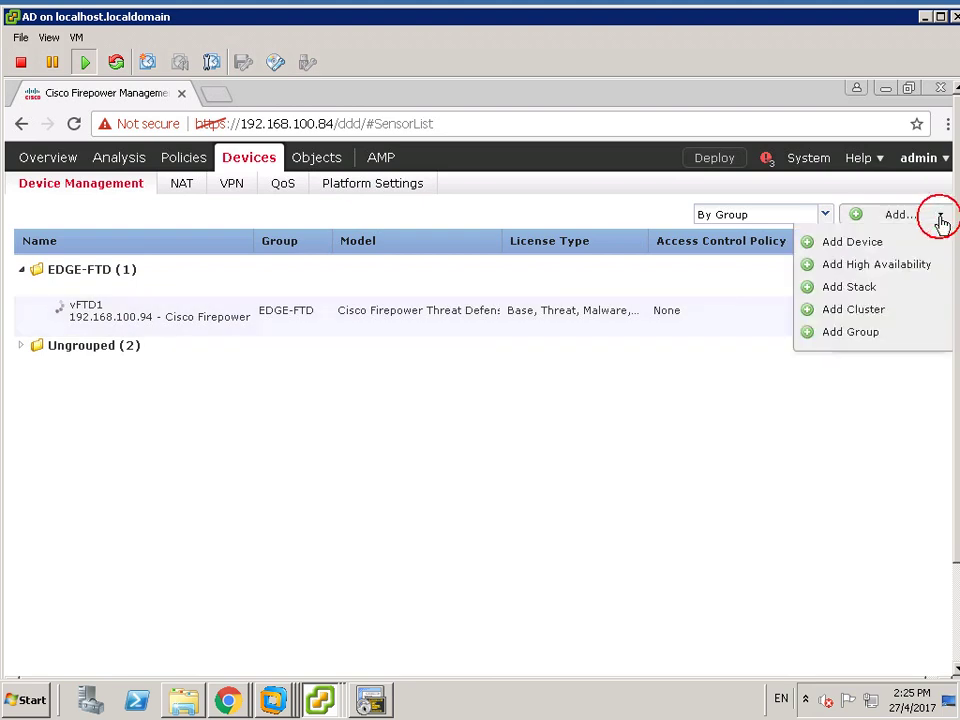
click(866, 244)
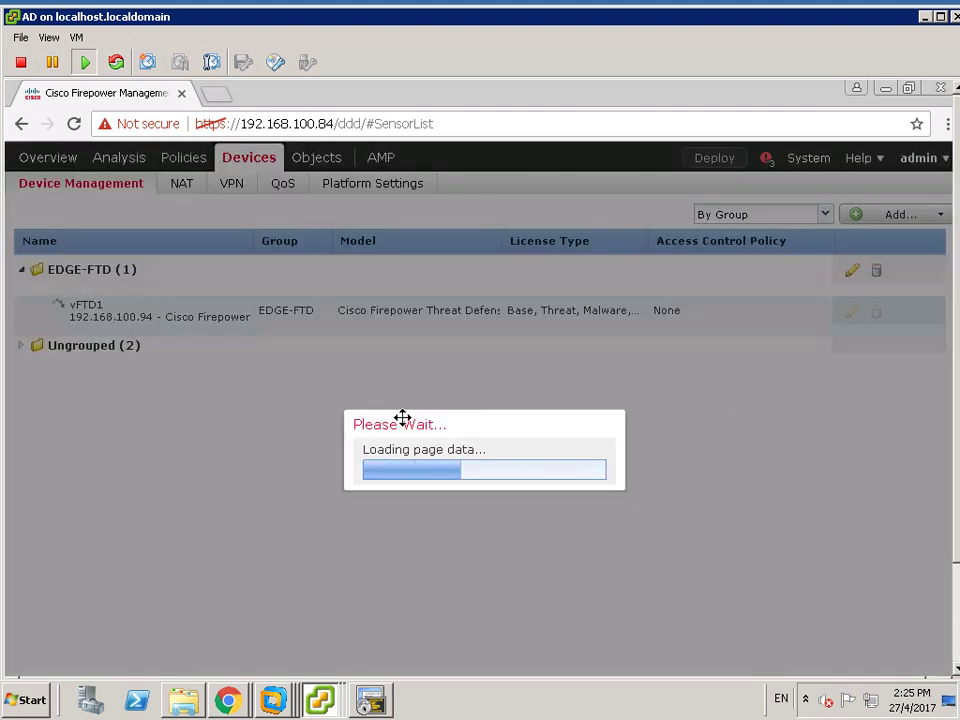
click(344, 284)
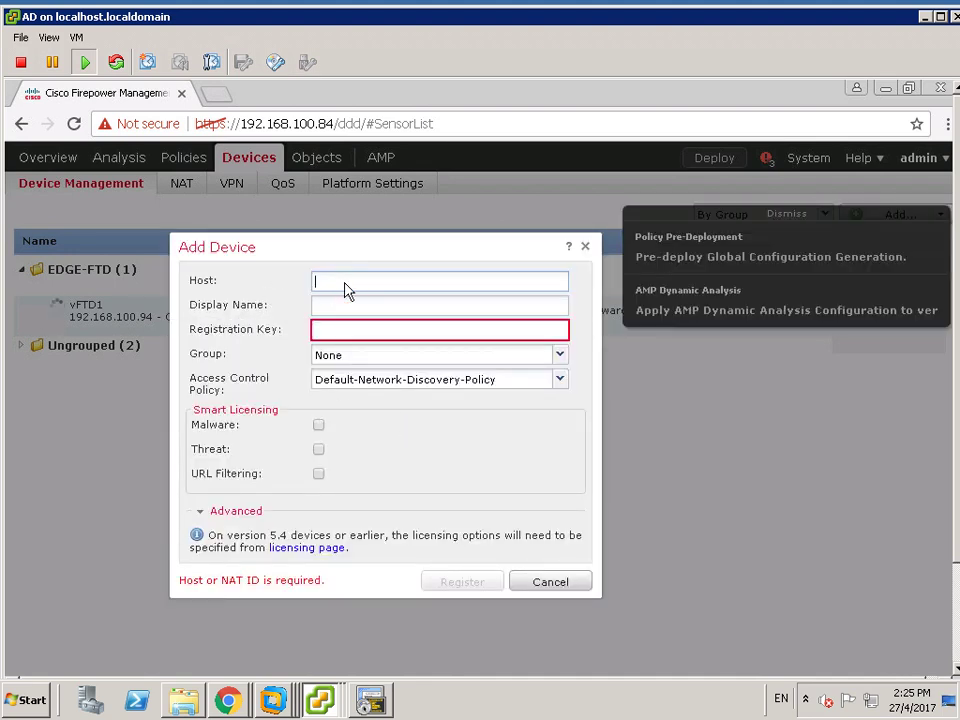
text(192.1)
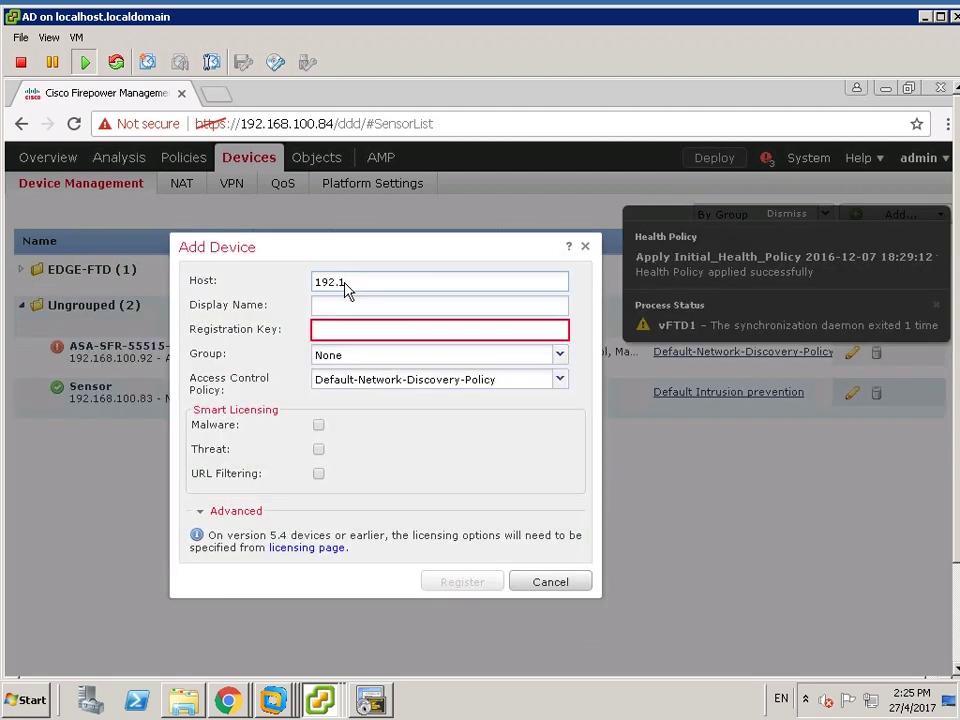
click(344, 283)
text(68.100.95)
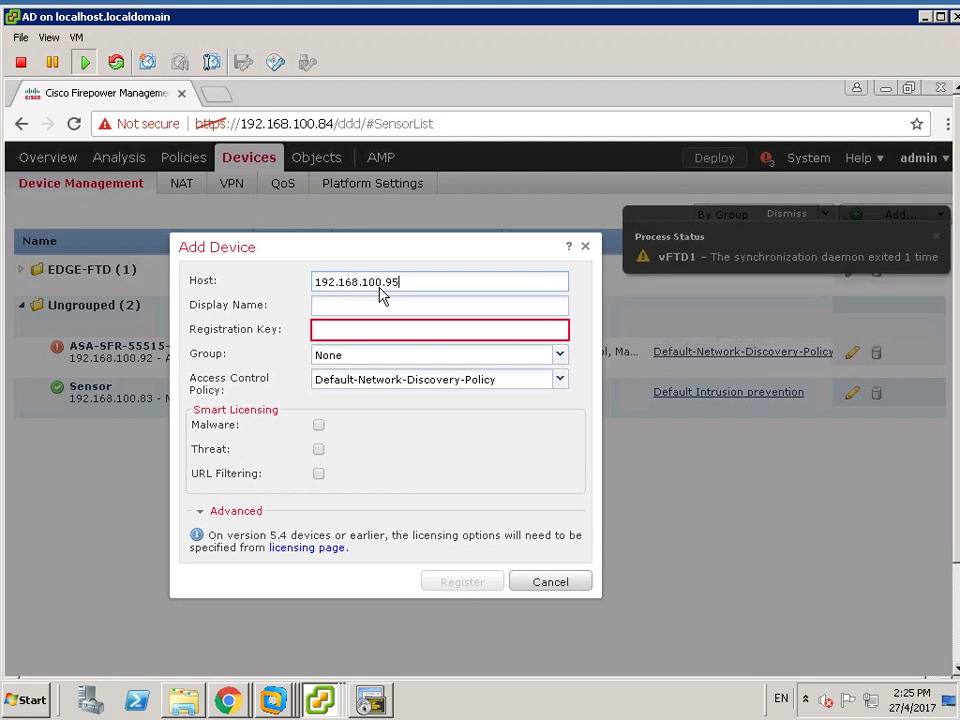
key(Tab)
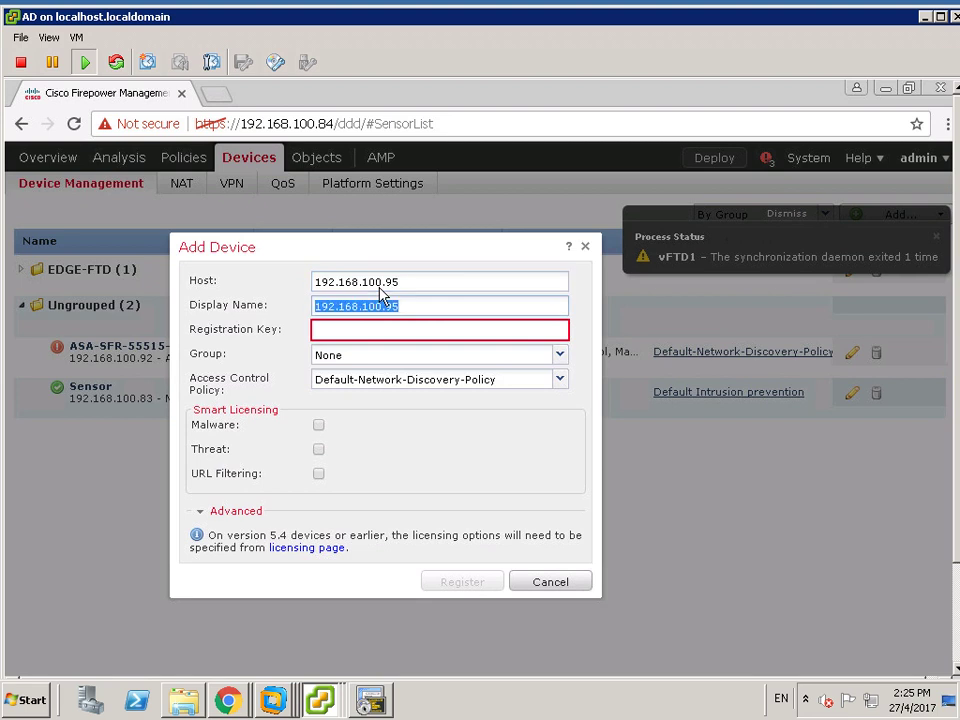
text(vFTD2)
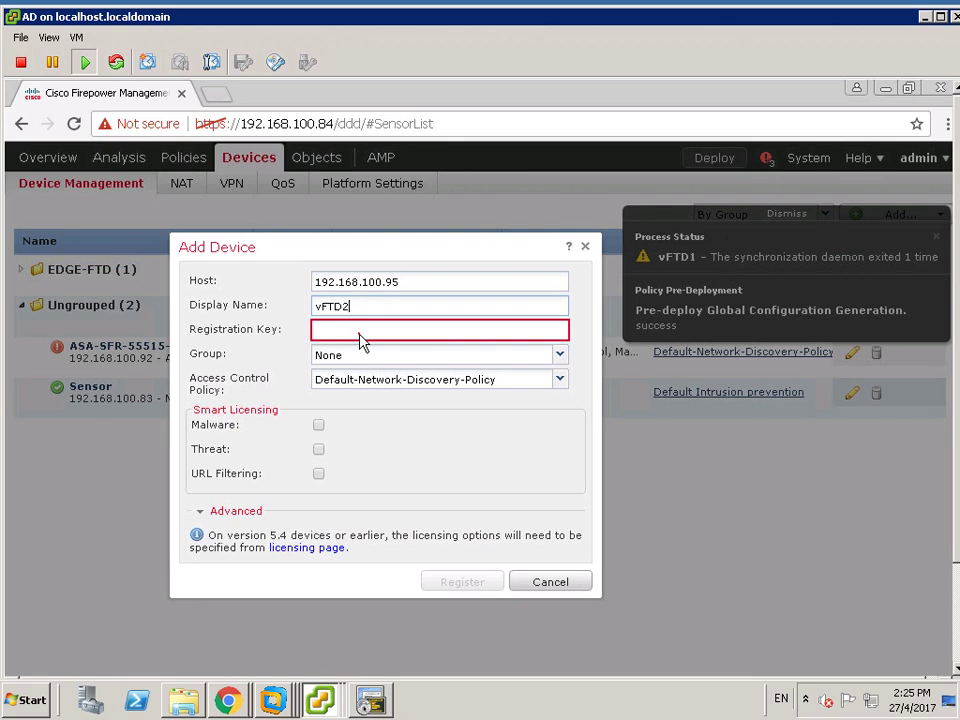
key(Tab)
text(cisco)
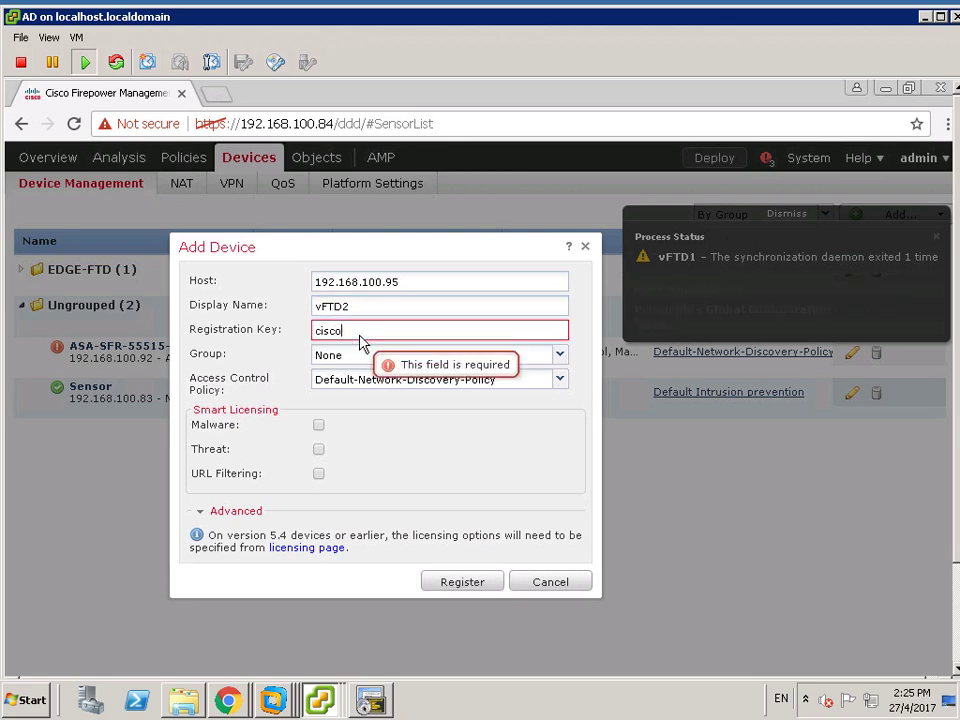
text(ftd)
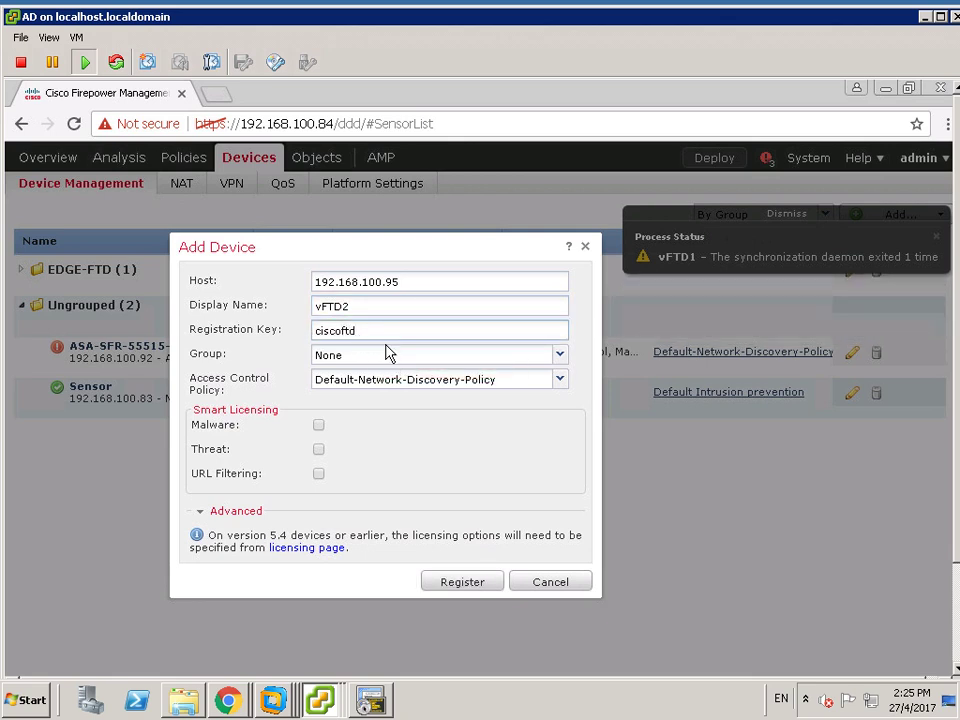
- Put it in EDGE-FTD with the default access policy and Malware, Threat, URL Filtering licences, then register
click(556, 356)
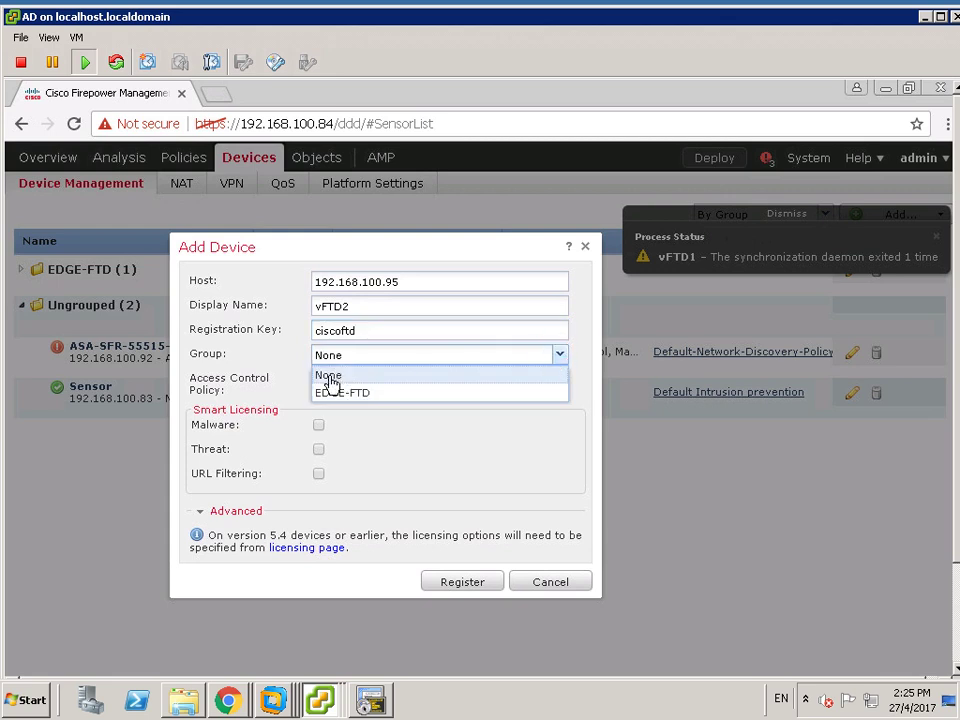
click(335, 394)
click(422, 385)
click(411, 474)
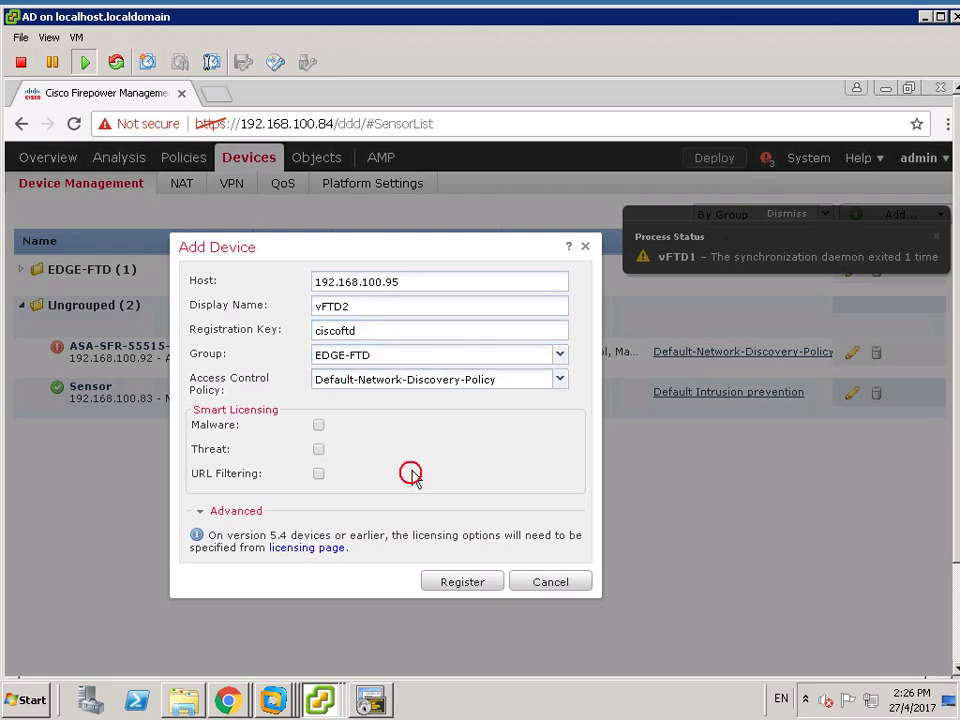
click(318, 425)
click(320, 450)
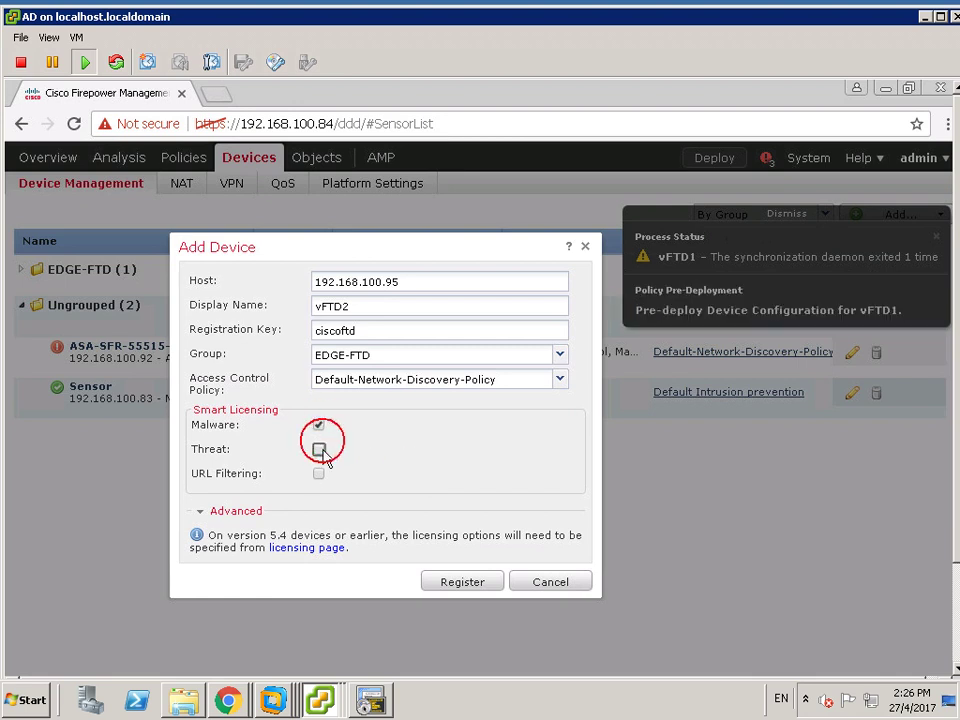
click(319, 474)
click(465, 583)
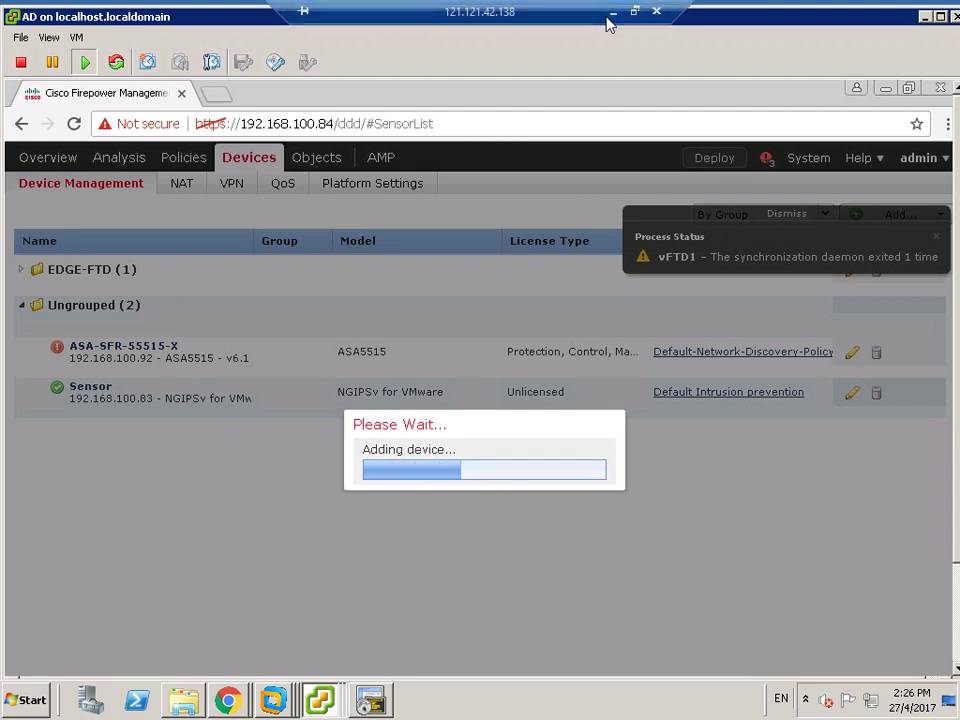
click(615, 16)
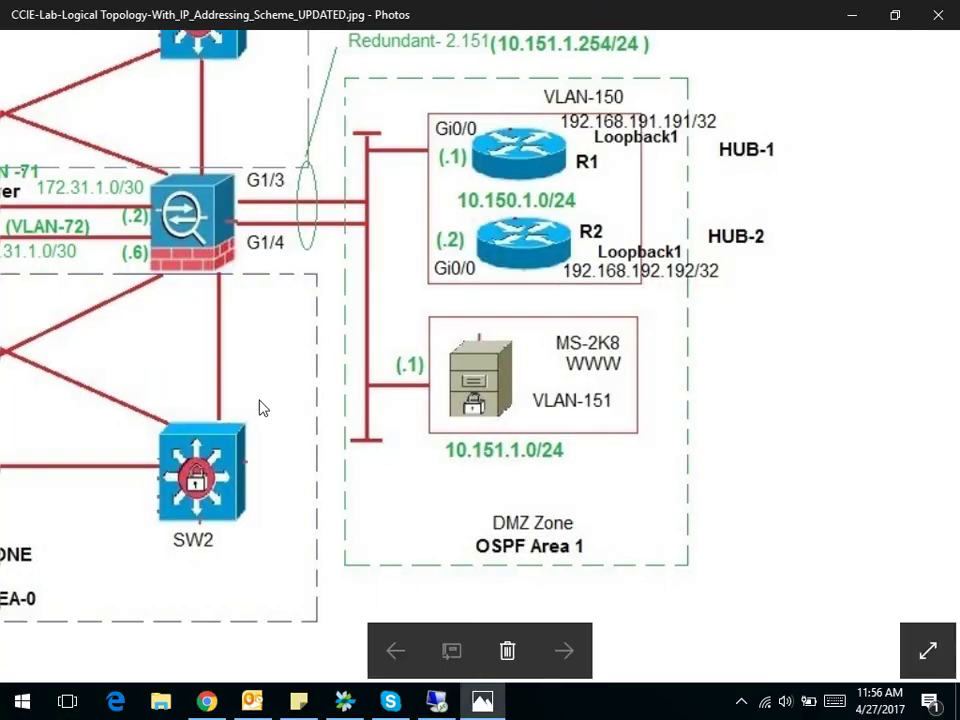
drag(259, 407, 705, 456)
scroll(386, 370, down, 2)
drag(386, 370, 416, 441)
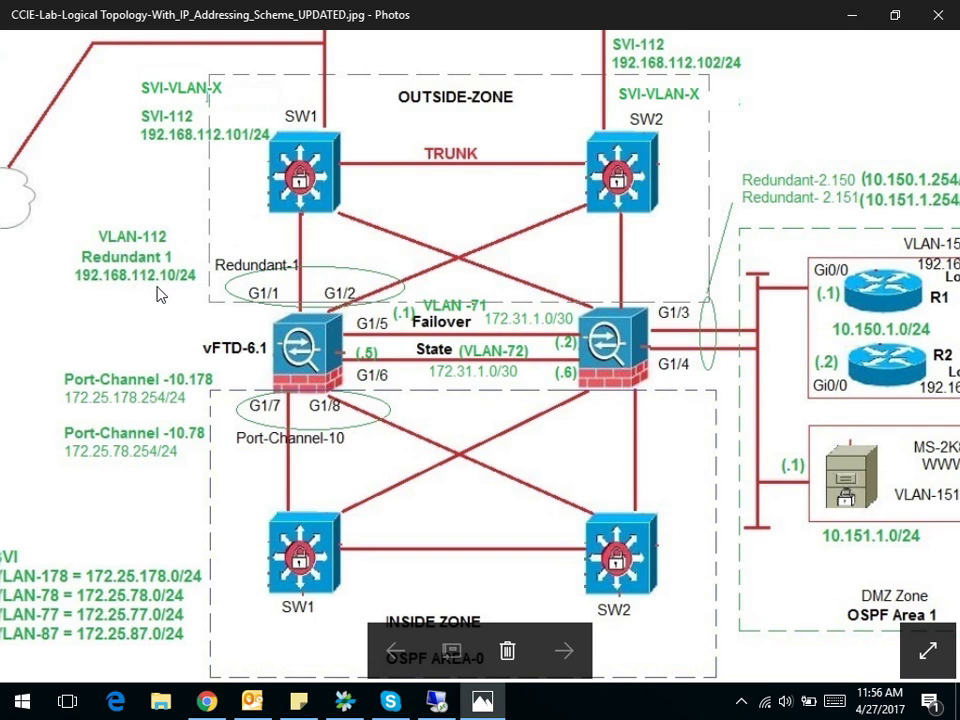
drag(670, 247, 436, 238)
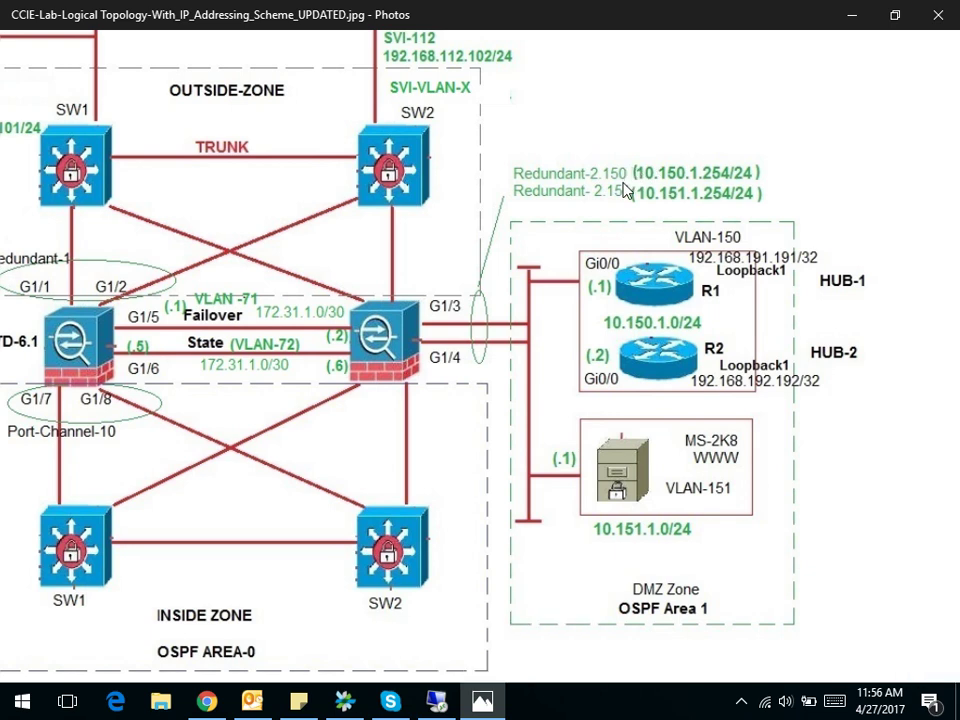
drag(270, 330, 464, 410)
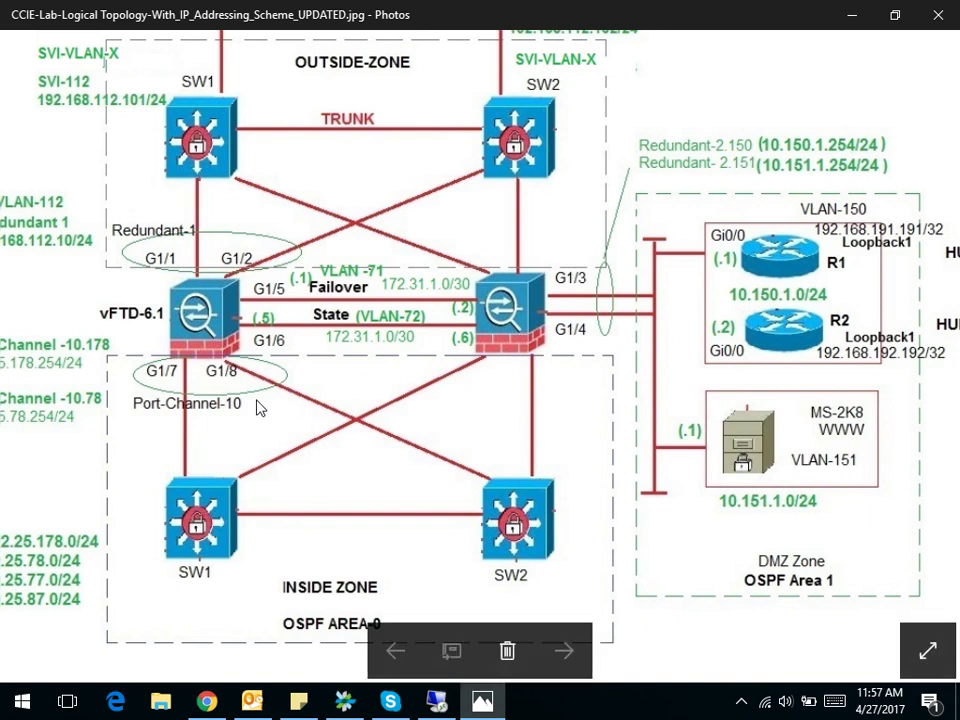
drag(99, 450, 267, 443)
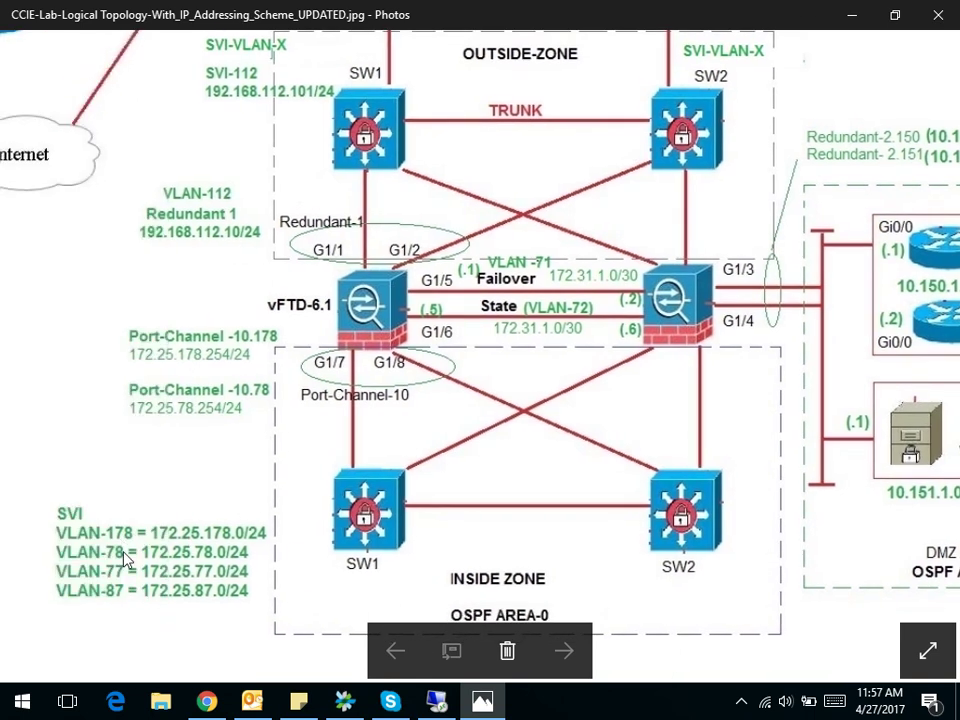
drag(489, 469, 340, 533)
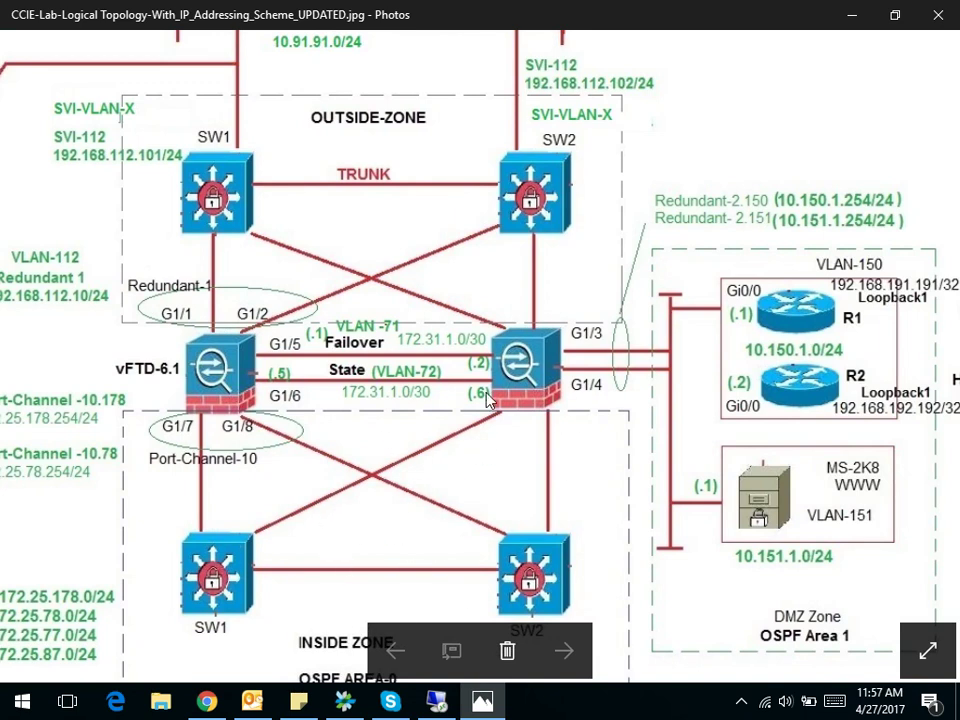
drag(474, 476, 415, 455)
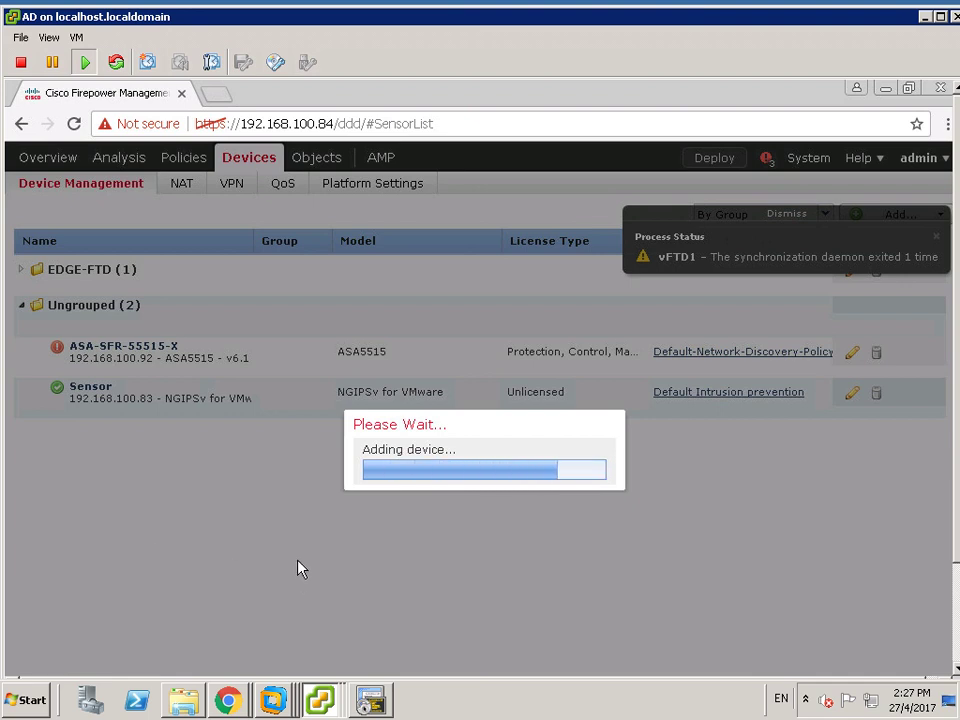
mouse_move(451, 5)
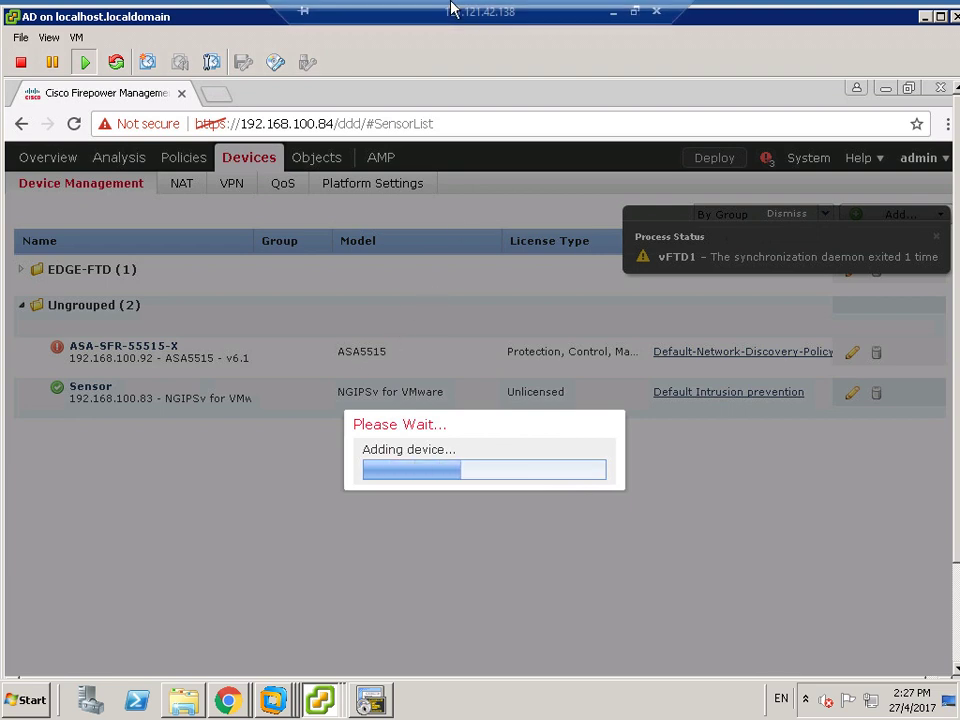
- Minimize the remote session to show the topology diagram and pause the screen recording
click(616, 12)
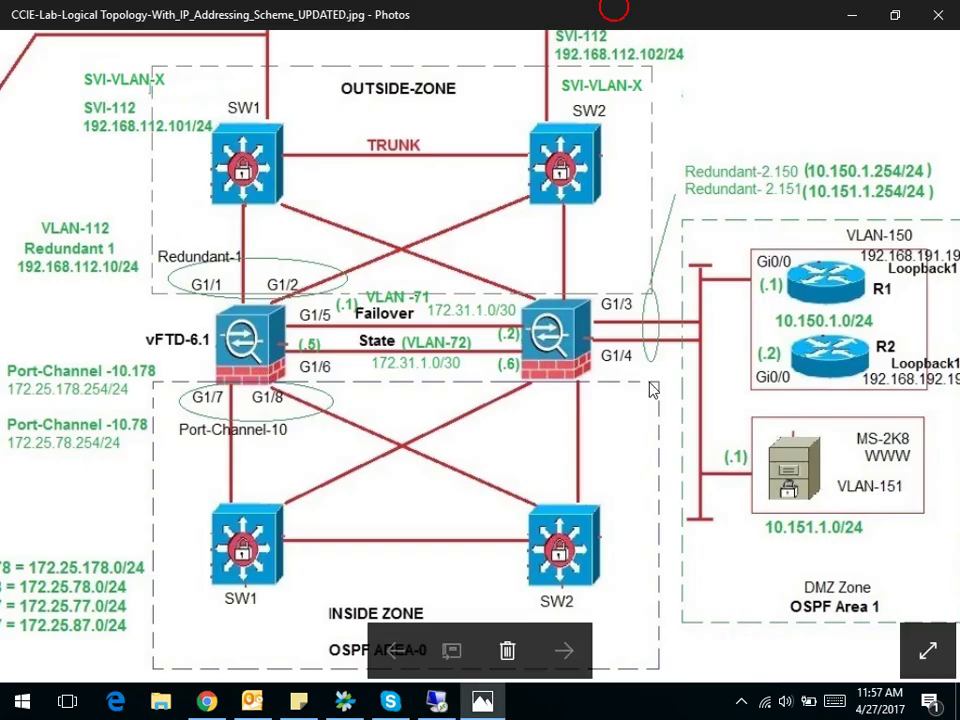
click(744, 706)
right_click(760, 630)
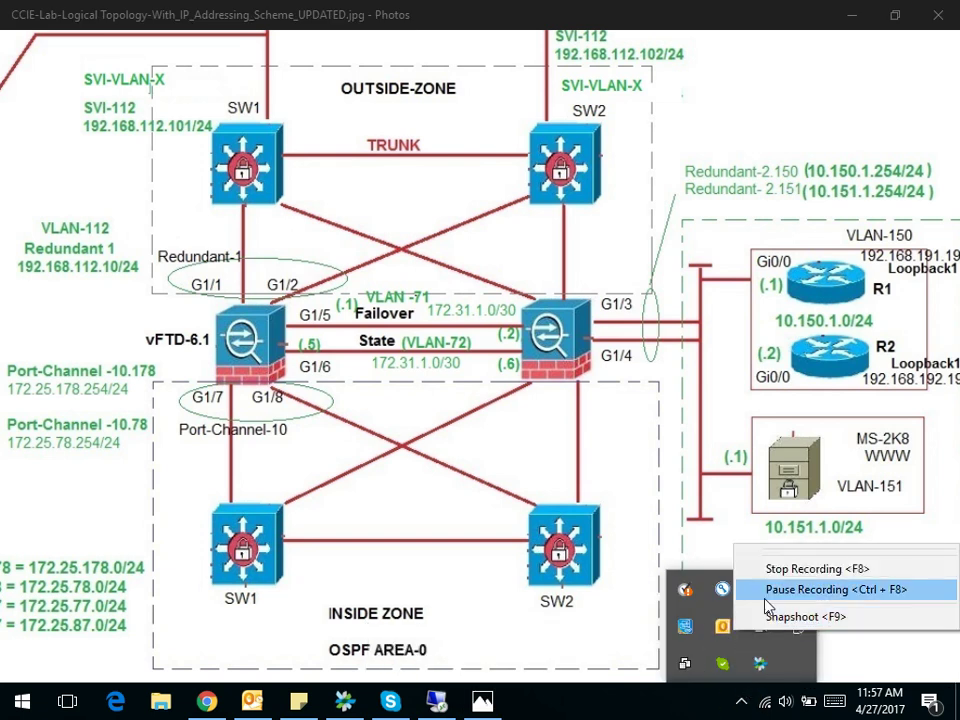
click(766, 598)
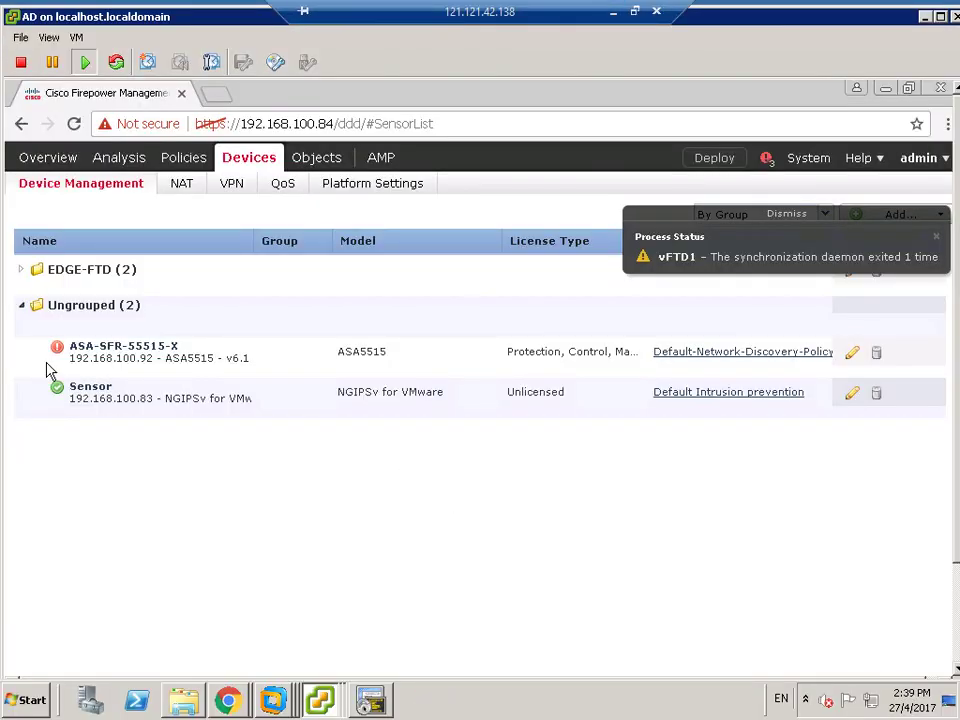
- Expand EDGE-FTD to list vFTD1 and vFTD2, review deployment status, and dismiss all notifications
click(22, 305)
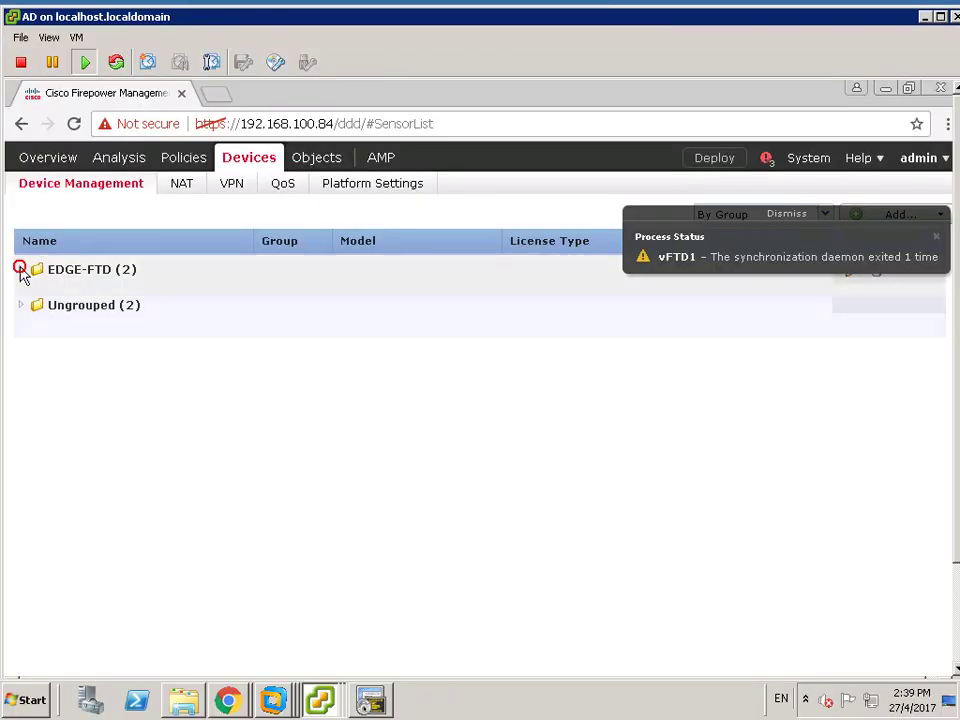
click(20, 269)
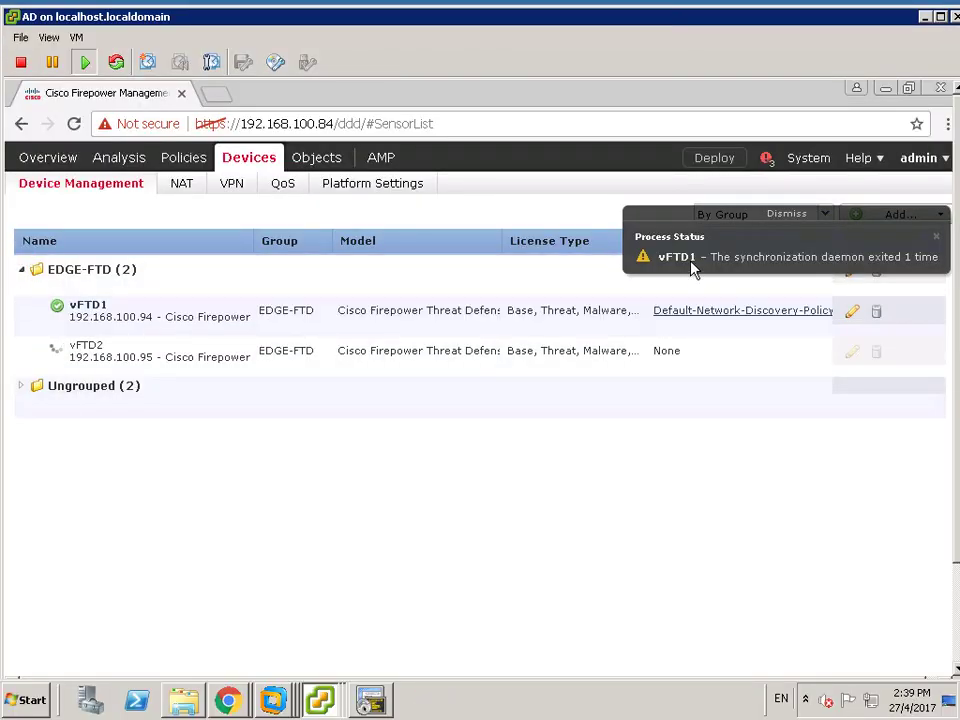
click(789, 214)
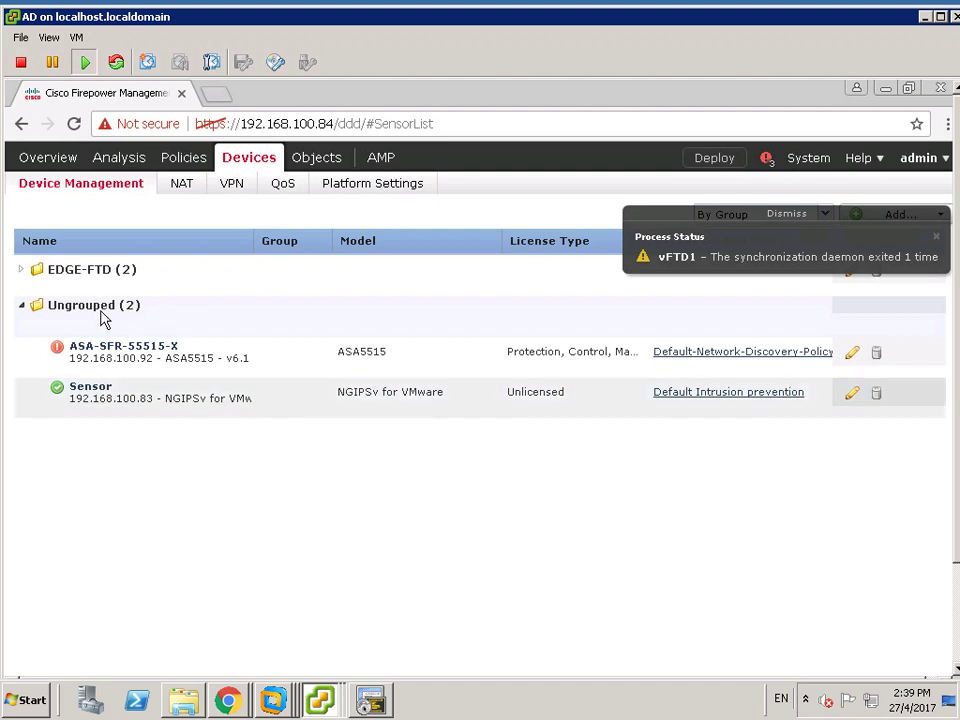
click(21, 307)
click(21, 270)
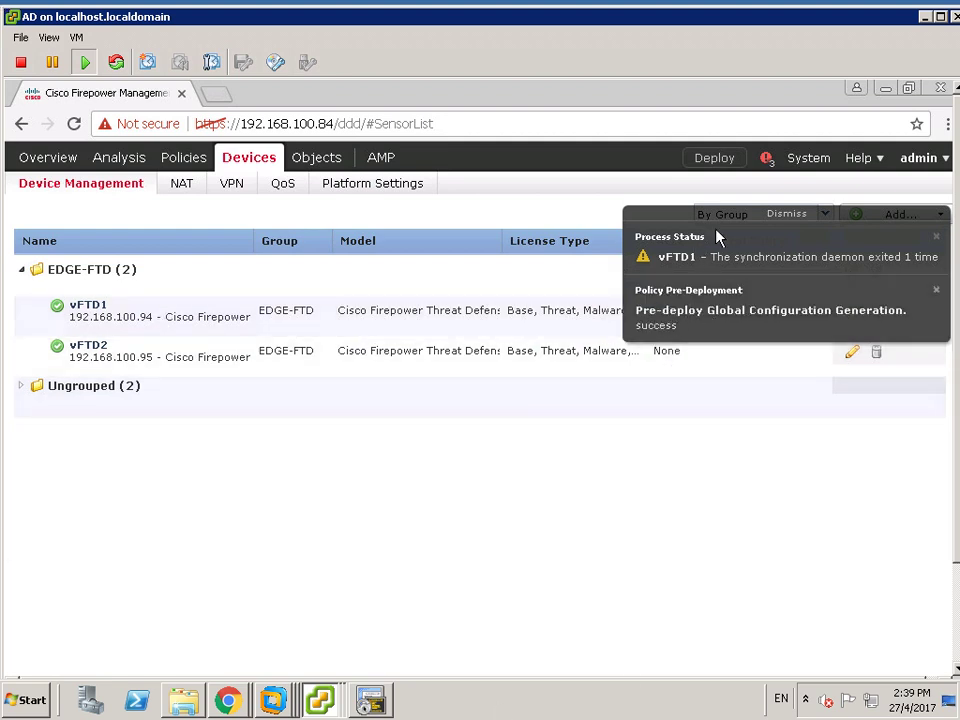
click(770, 160)
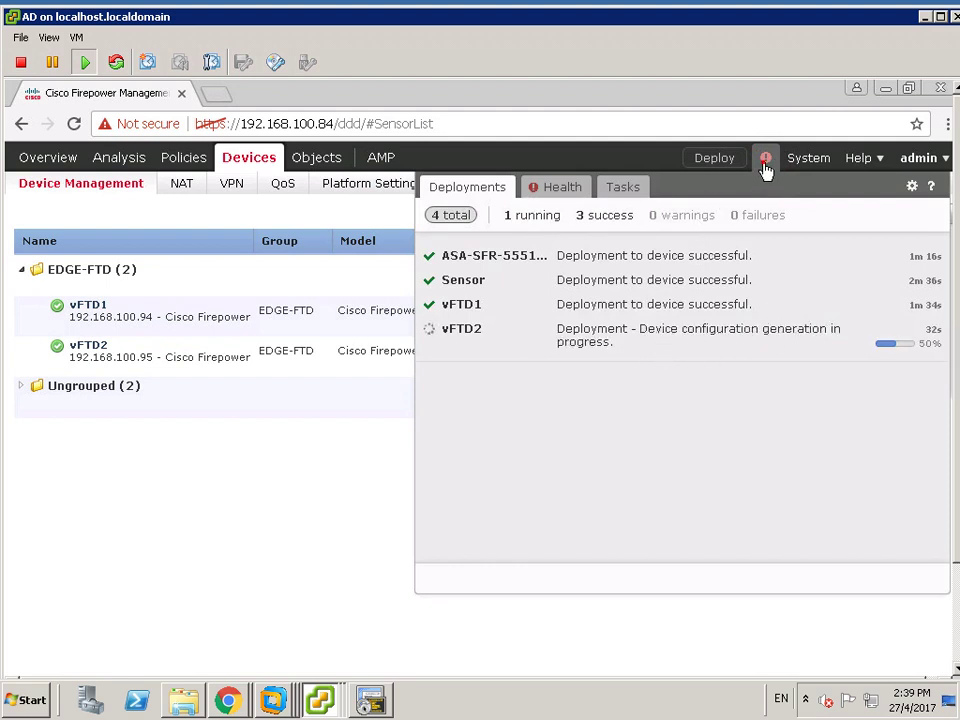
click(589, 393)
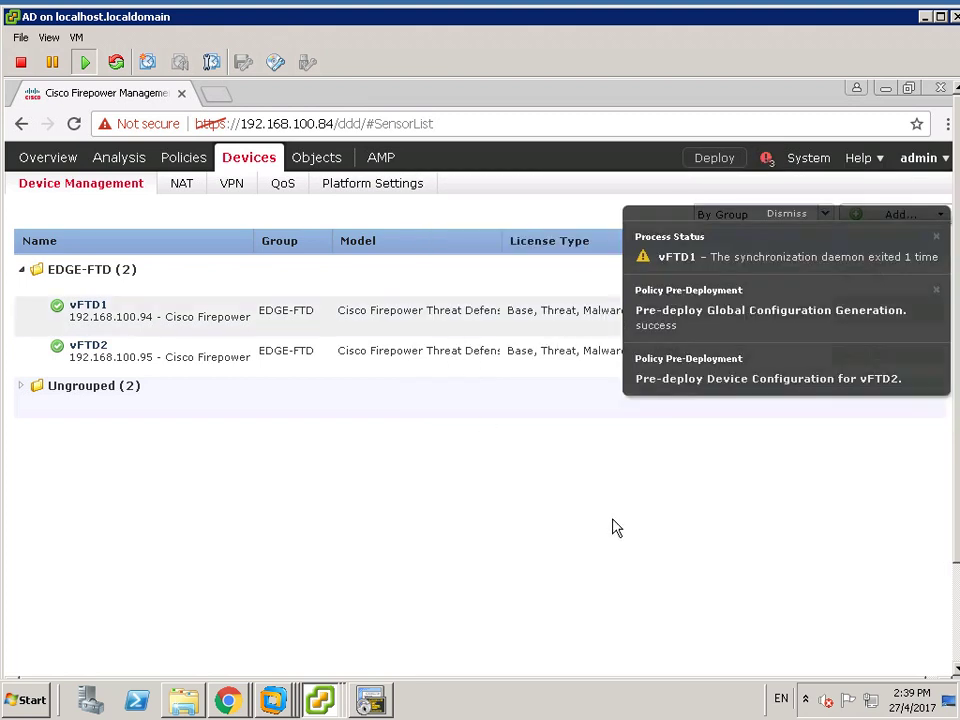
click(786, 214)
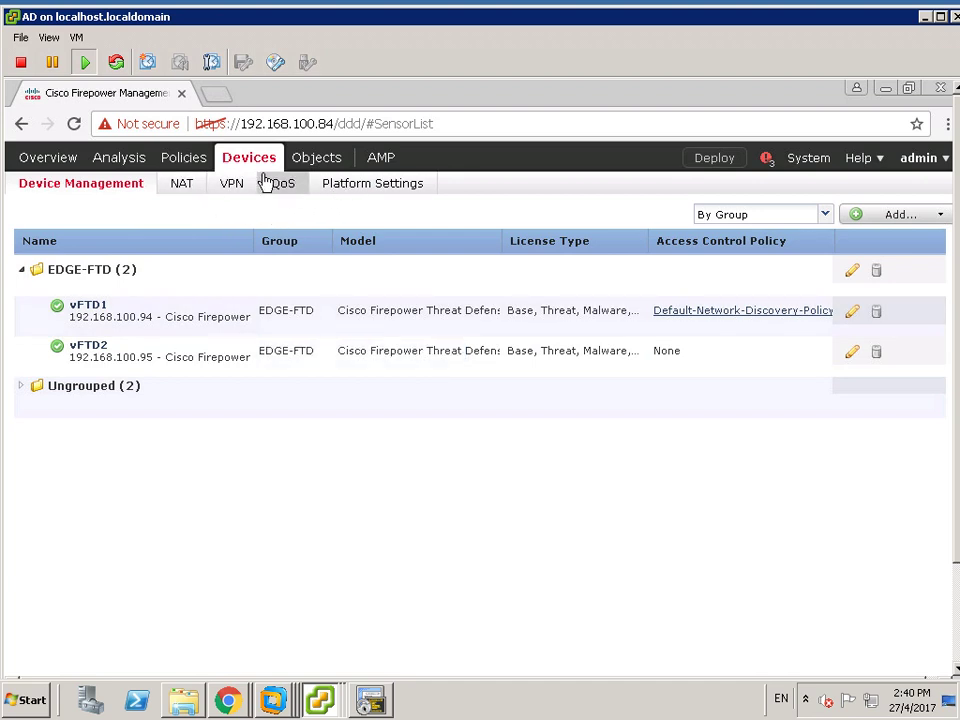
- Open vFTD1's interface settings and readjust the virtual machine window size
click(80, 308)
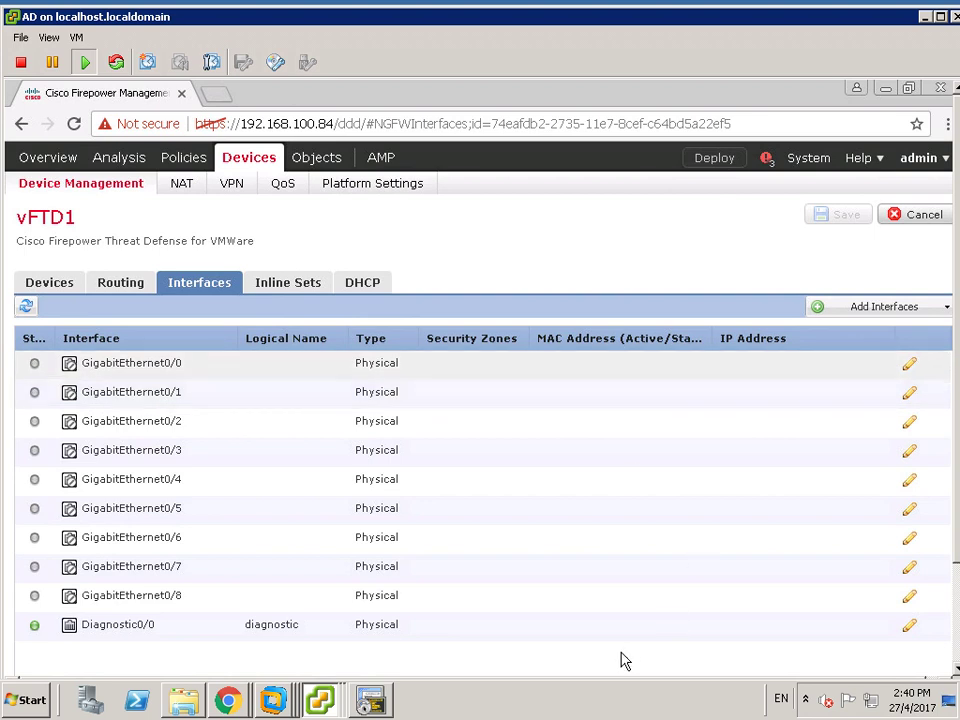
double_click(585, 23)
double_click(585, 18)
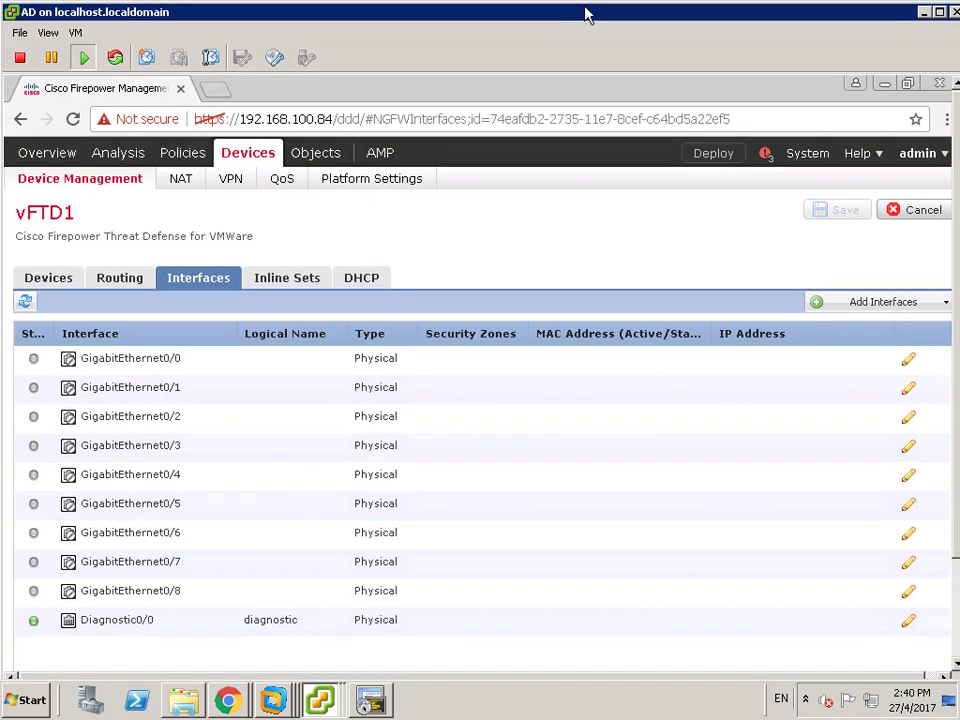
- Fit the guest display to the window, switch the console to full screen and dismiss popups
click(75, 32)
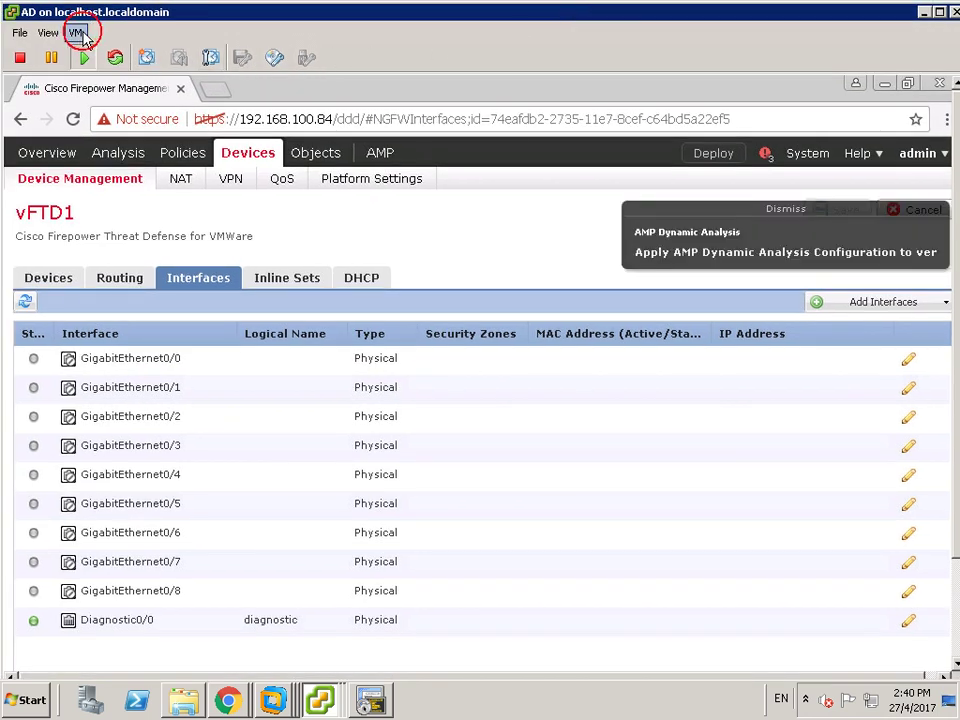
click(47, 33)
click(47, 33)
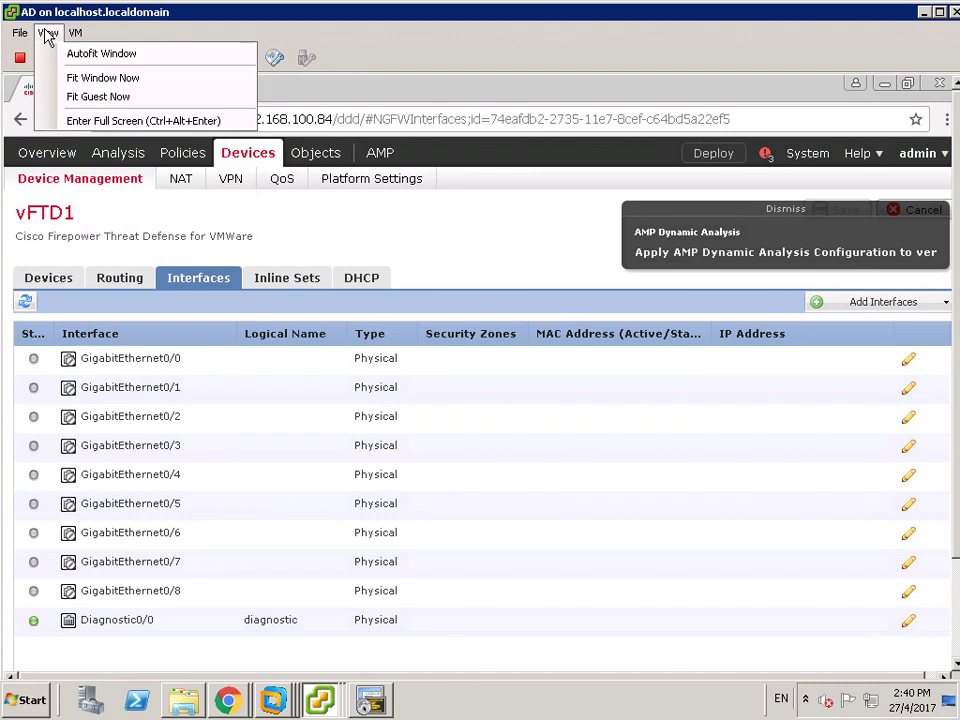
click(88, 99)
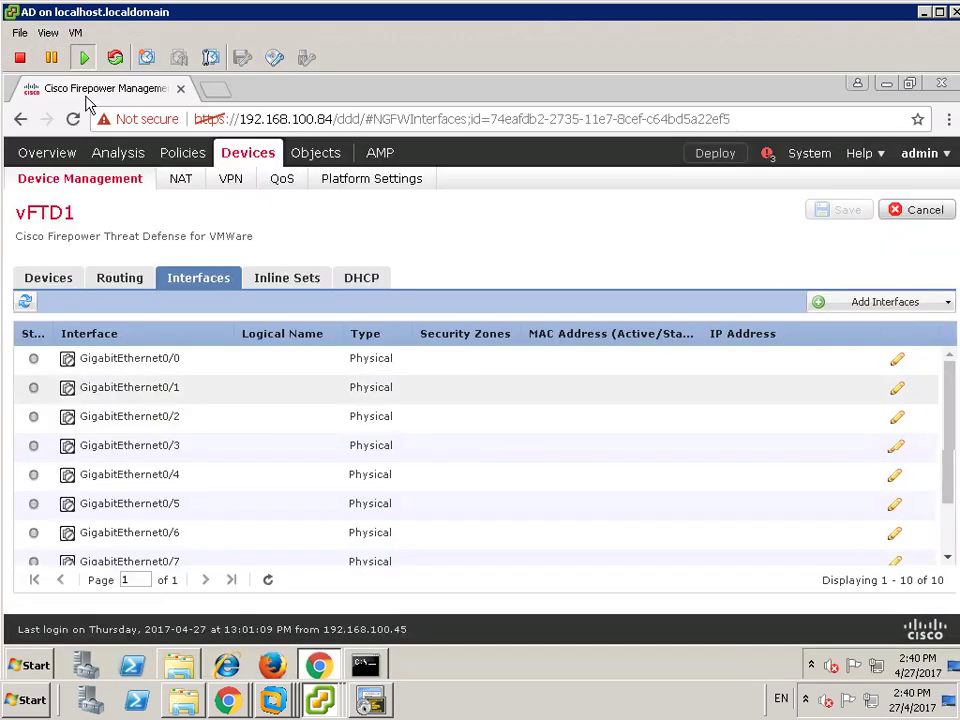
click(47, 33)
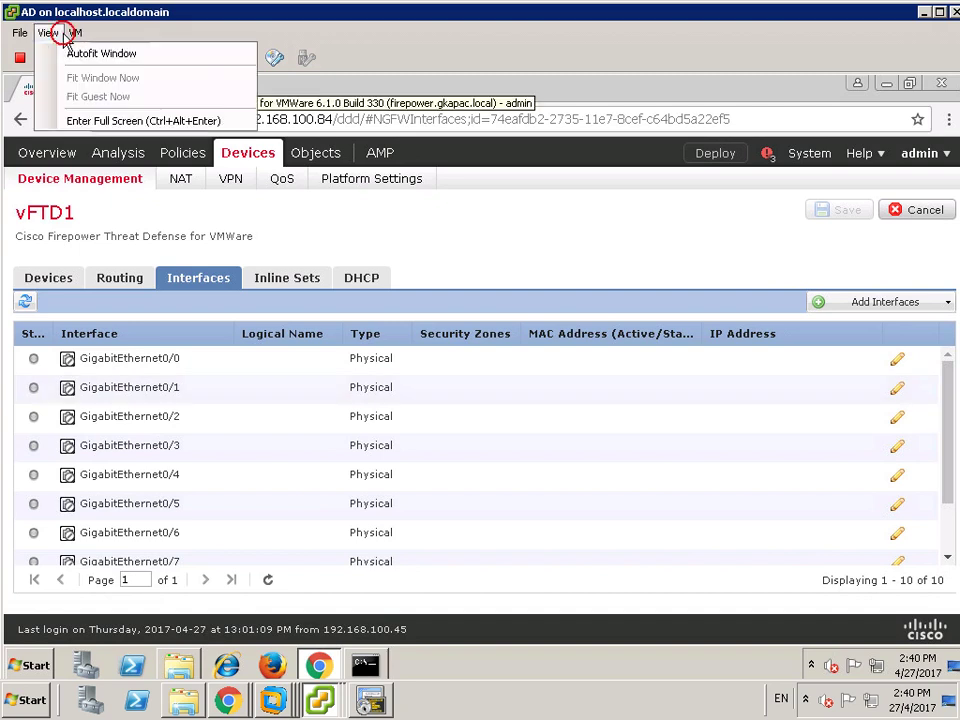
click(96, 120)
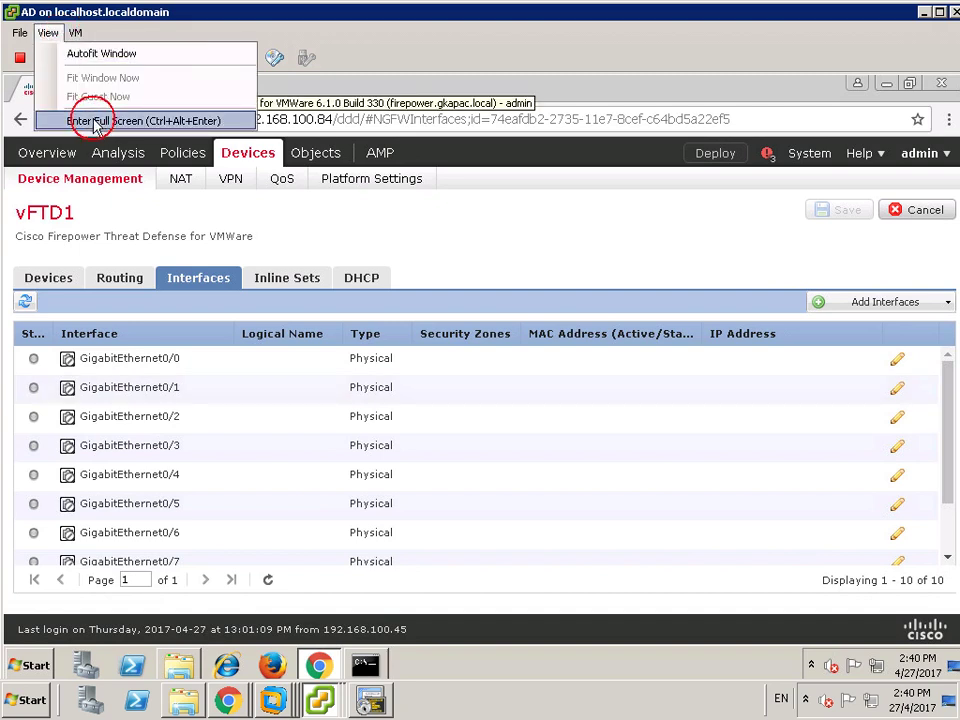
click(447, 420)
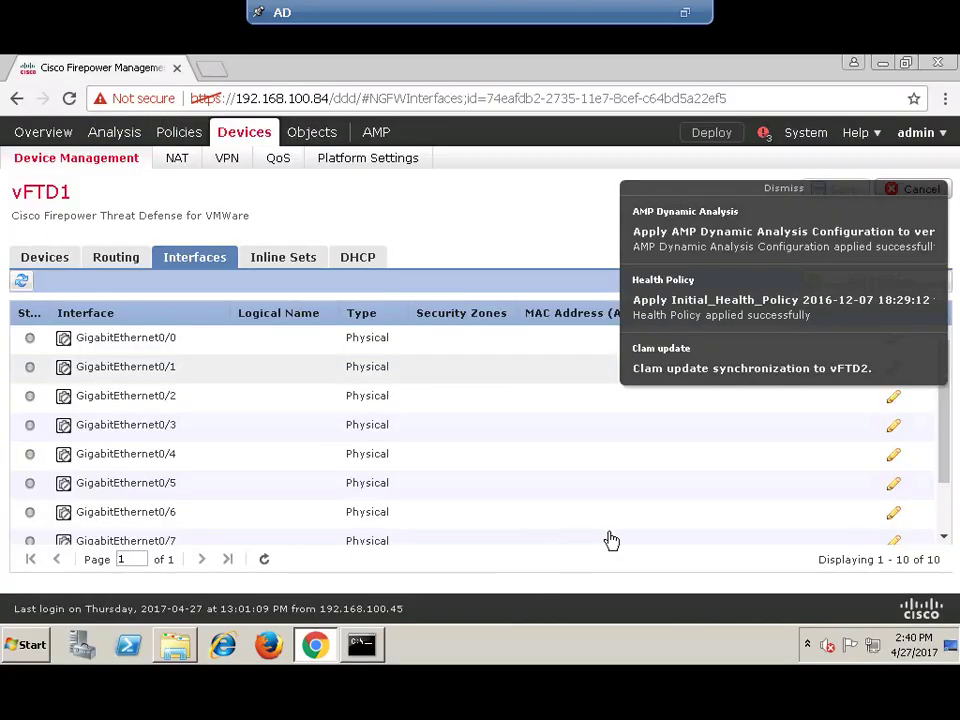
click(770, 189)
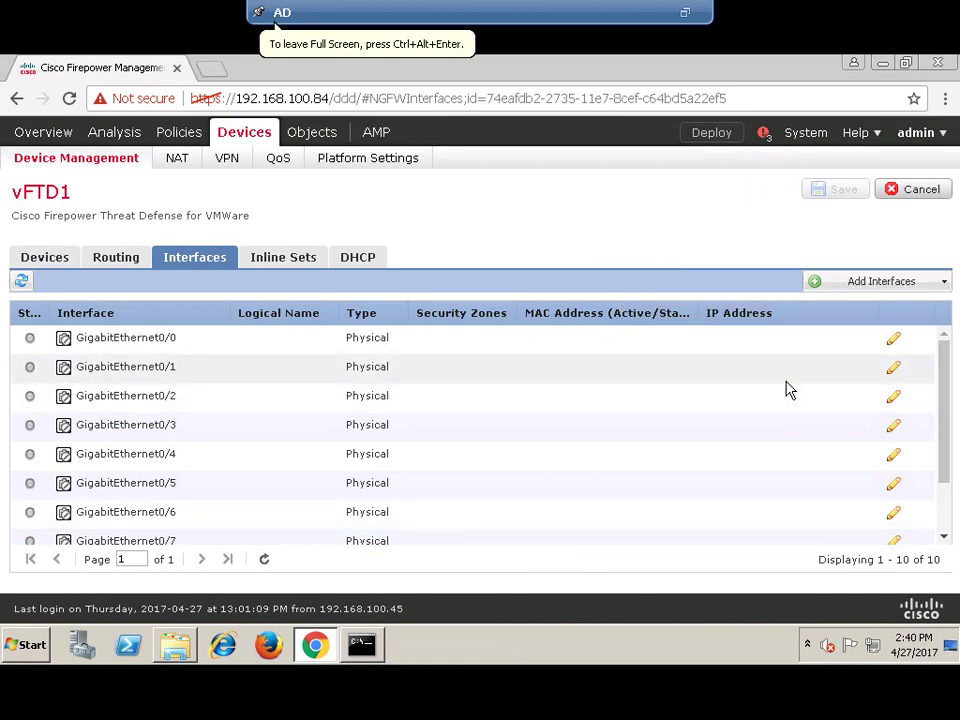
- Review vFTD1's device summary: General, License, System, Health and Management panels
click(55, 263)
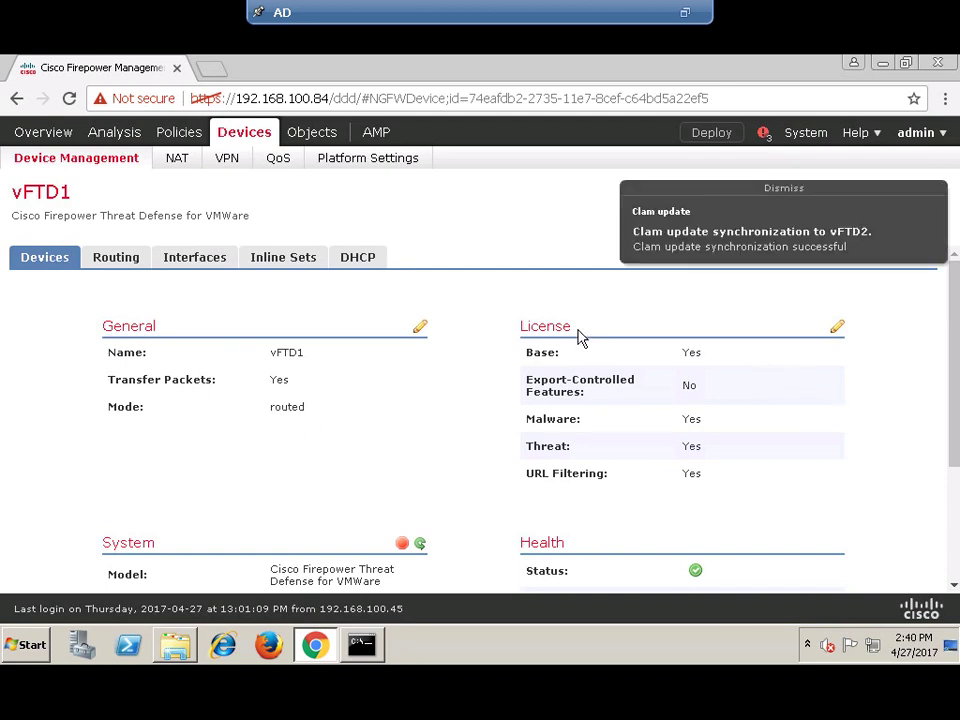
scroll(339, 469, down, 2)
scroll(564, 401, up, 2)
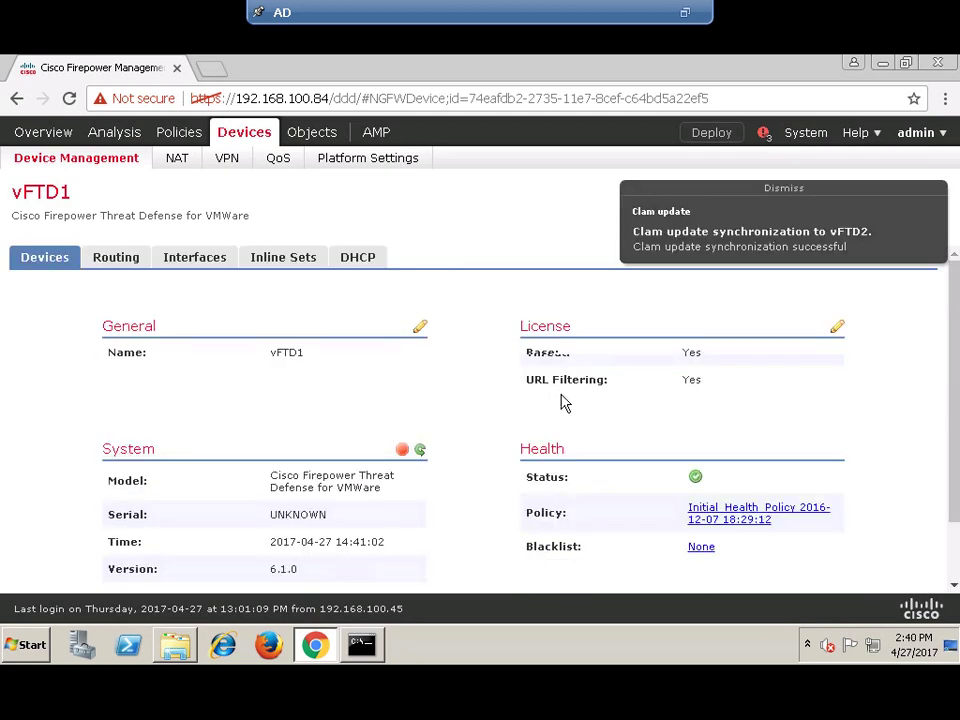
scroll(776, 480, down, 2)
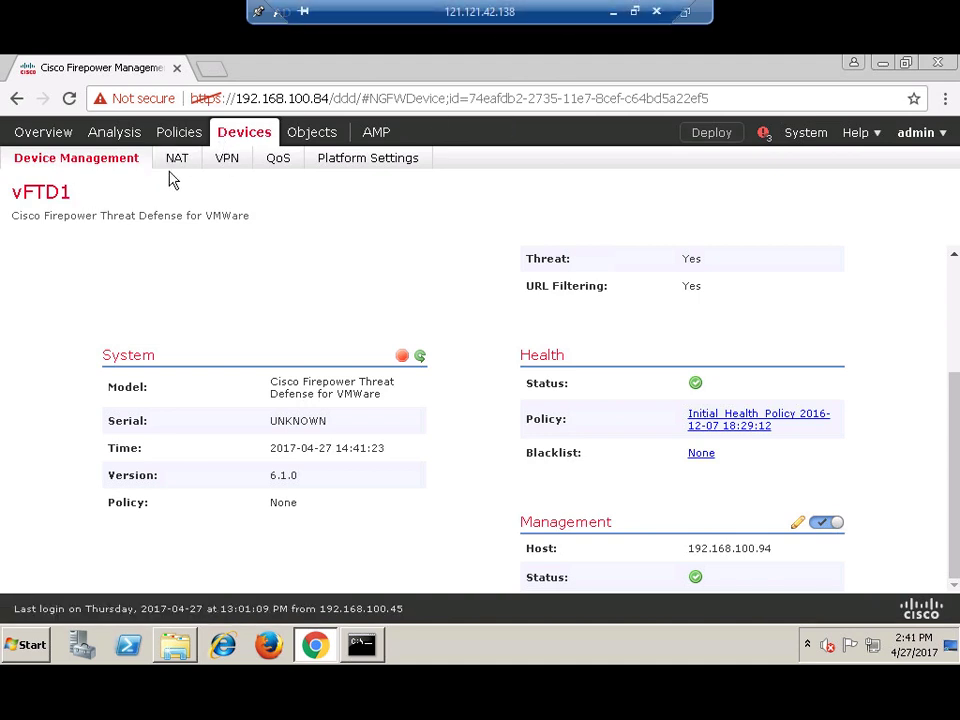
scroll(207, 279, up, 3)
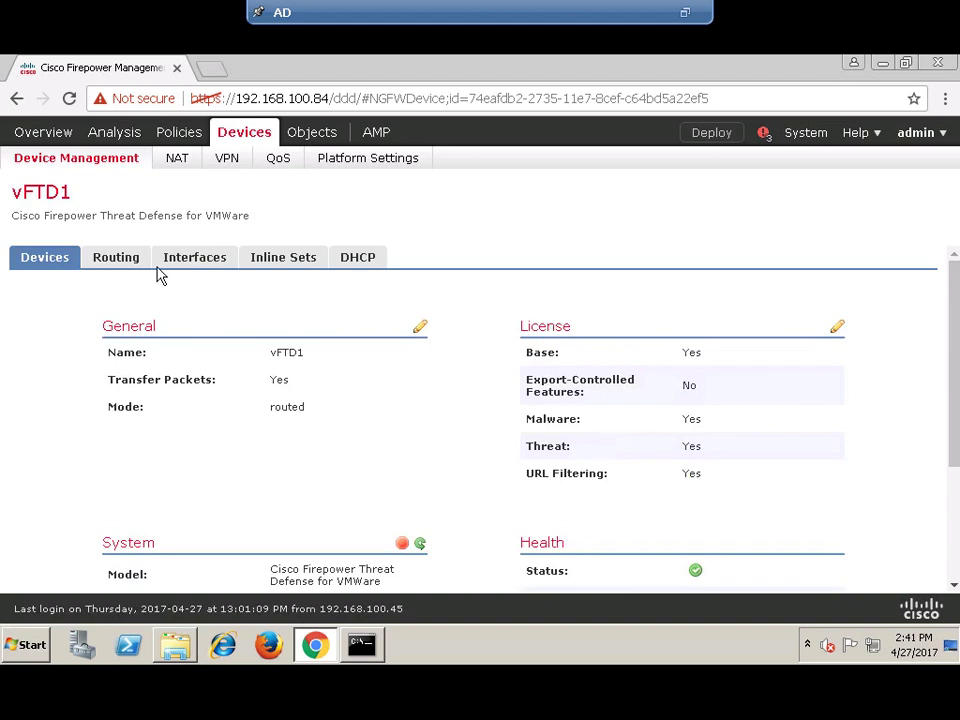
- Go back to vFTD1's Interfaces tab and start adding a redundant interface
click(197, 260)
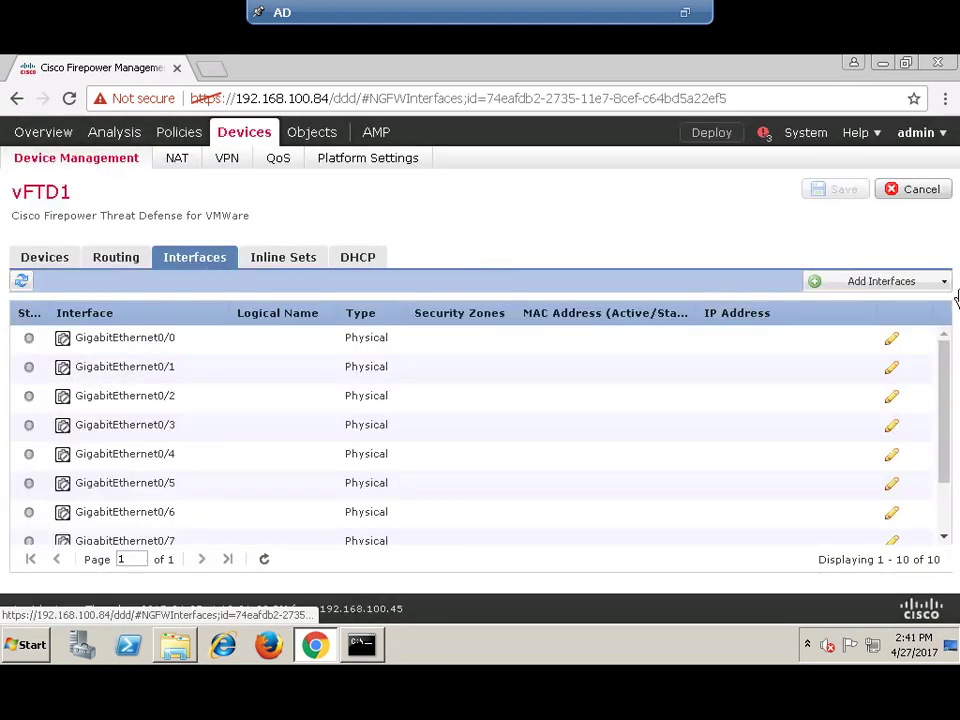
click(943, 285)
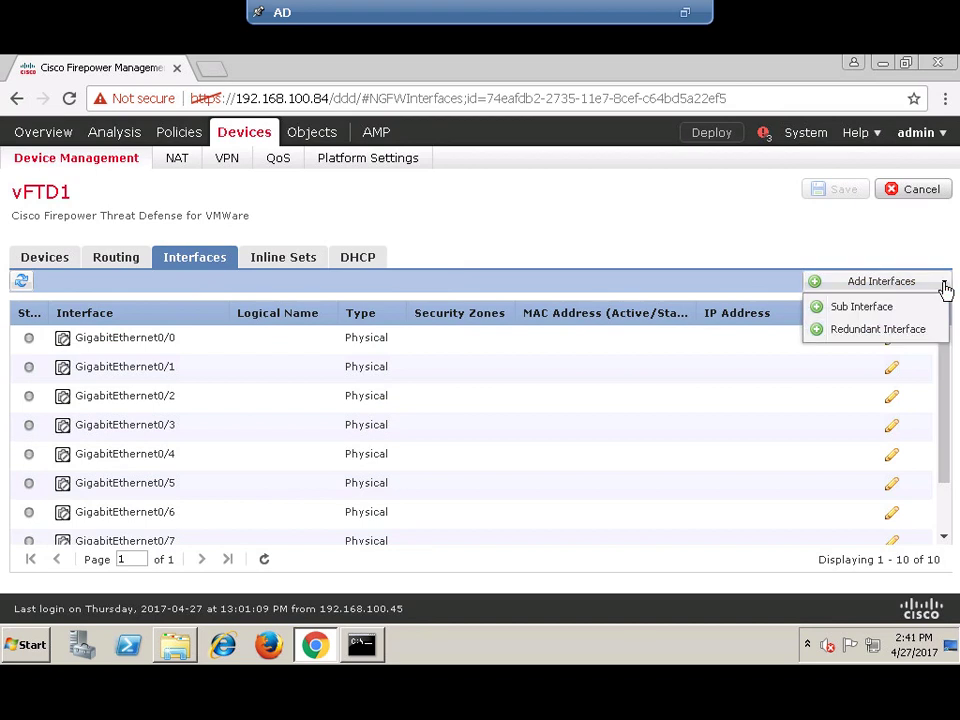
click(851, 336)
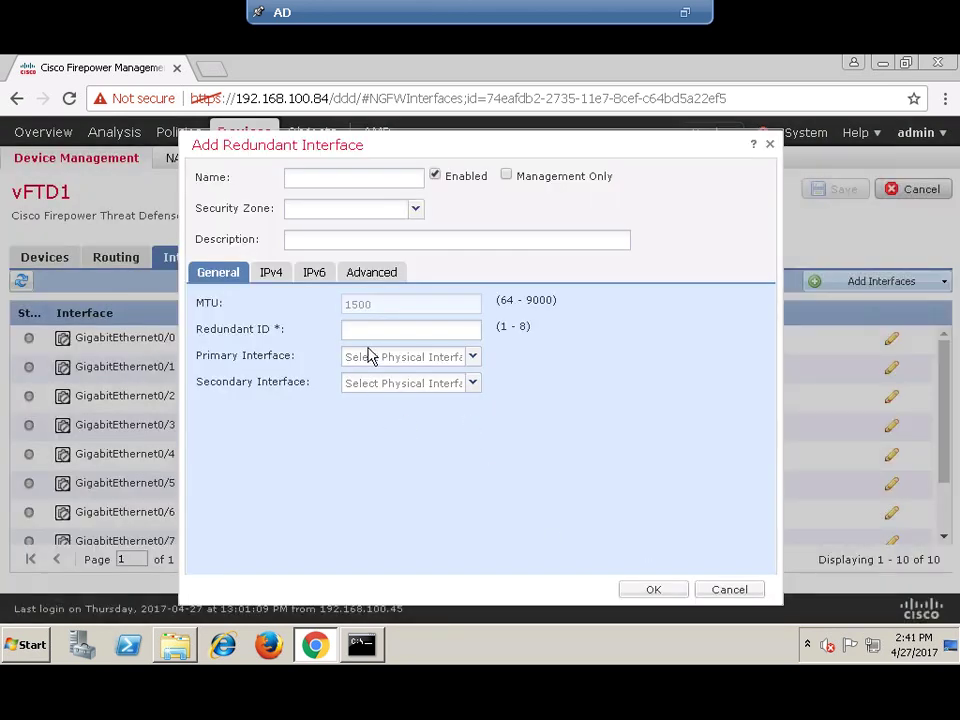
- Enter the name Redundant1 in the Add Redundant Interface dialog
click(374, 183)
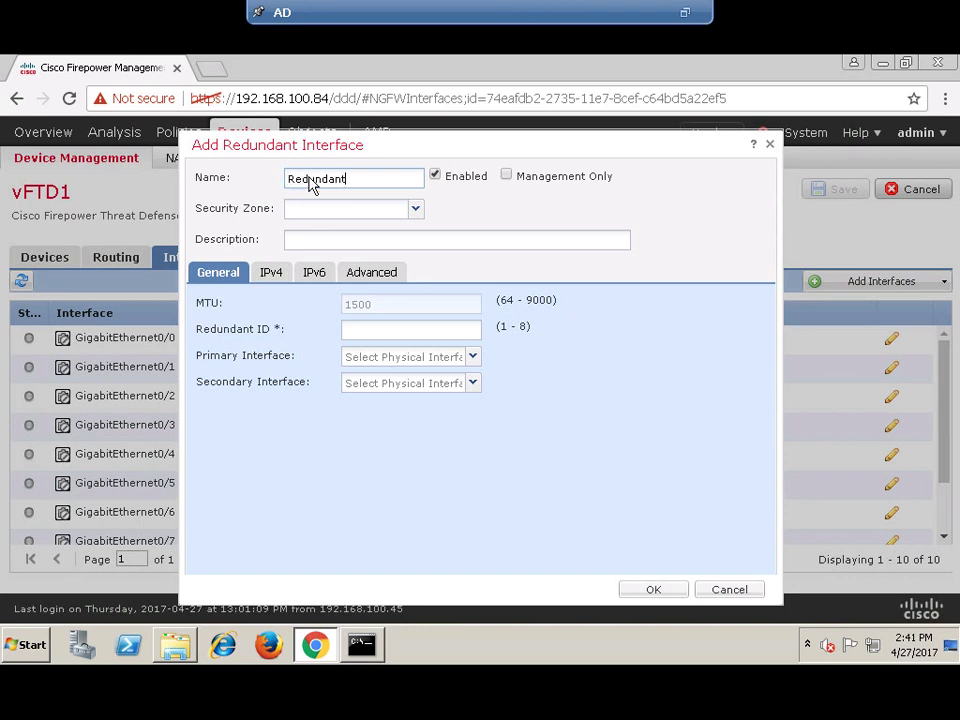
mouse_move(317, 8)
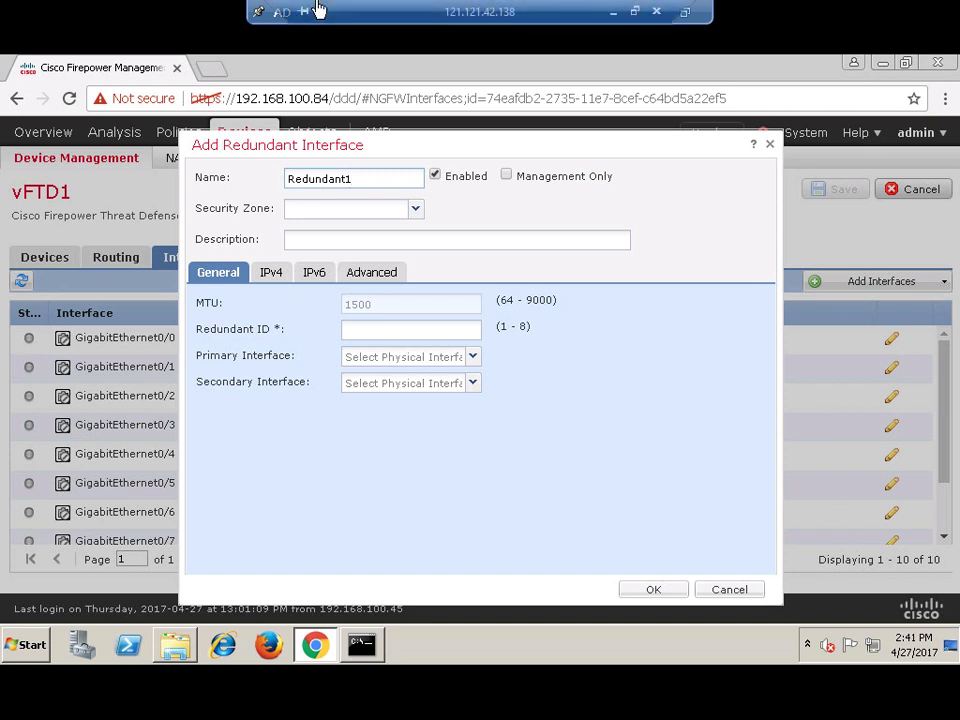
- Minimize the remote session to view the topology diagram's Redundant-1 link on G1/1 and G1/2 for VLAN-112
click(613, 12)
scroll(368, 336, down, 2)
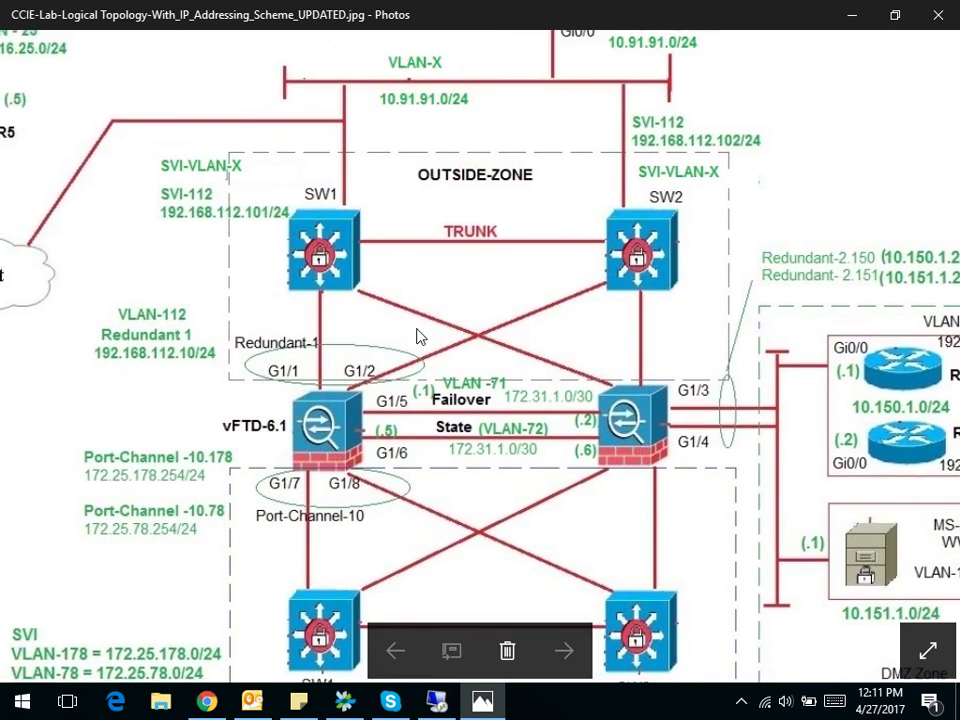
scroll(124, 259, up, 2)
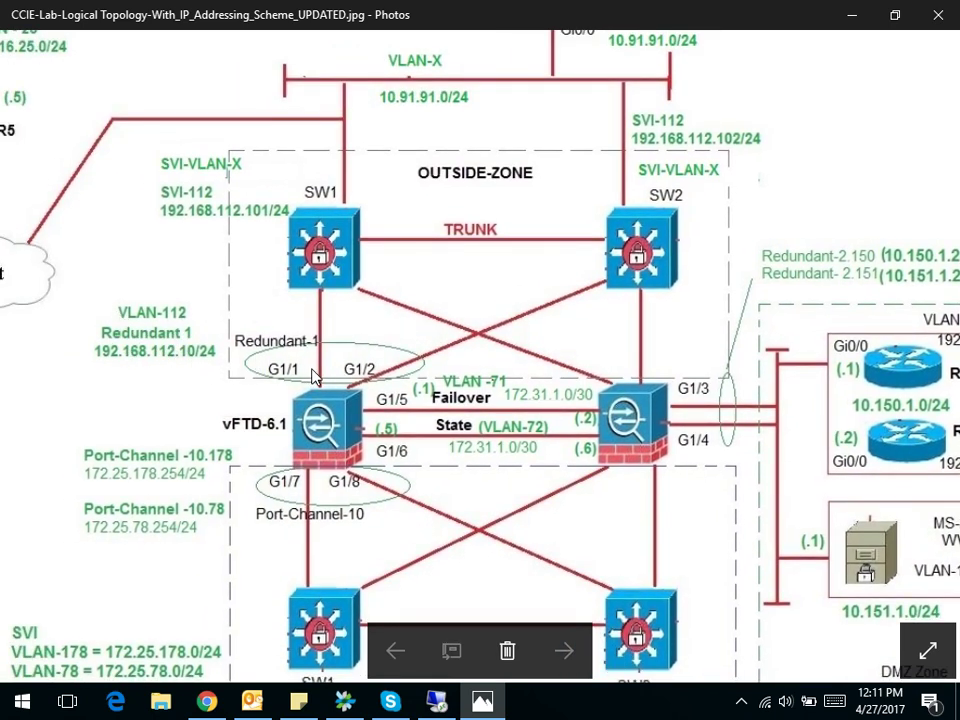
- Assign Redundant1 to a new Untrust security zone with description 'Connected to Outside Zone'
click(440, 703)
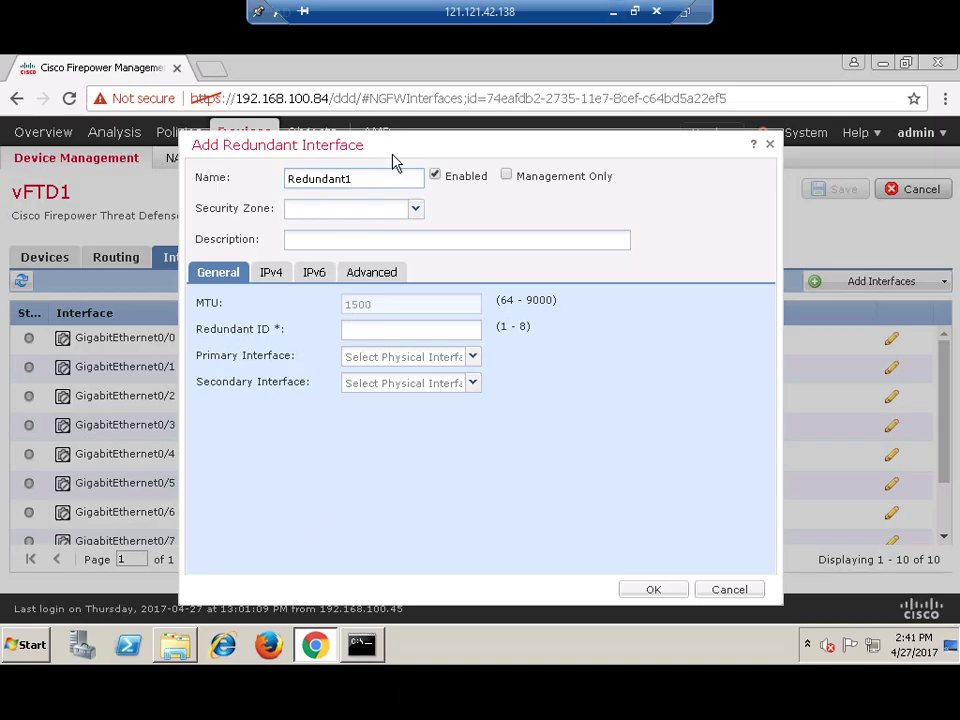
click(415, 212)
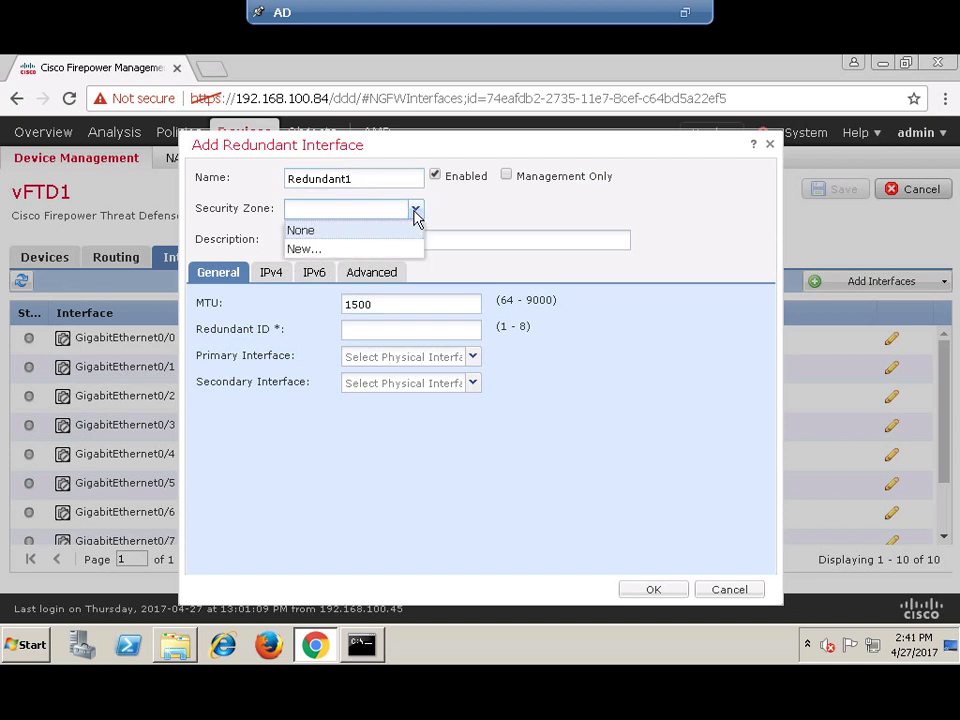
click(305, 249)
click(418, 375)
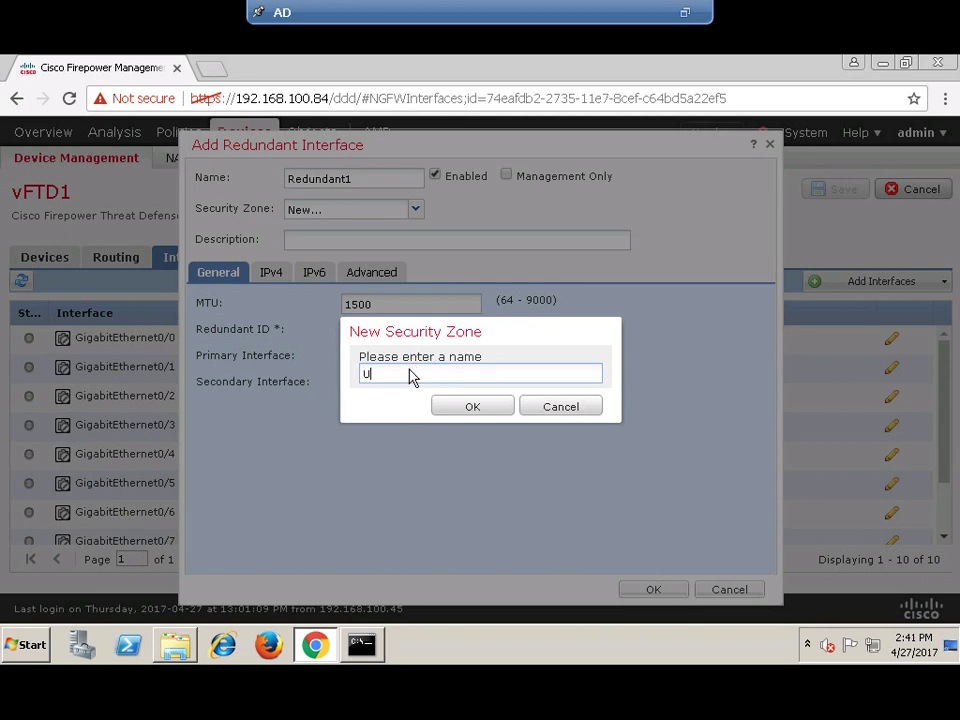
click(472, 407)
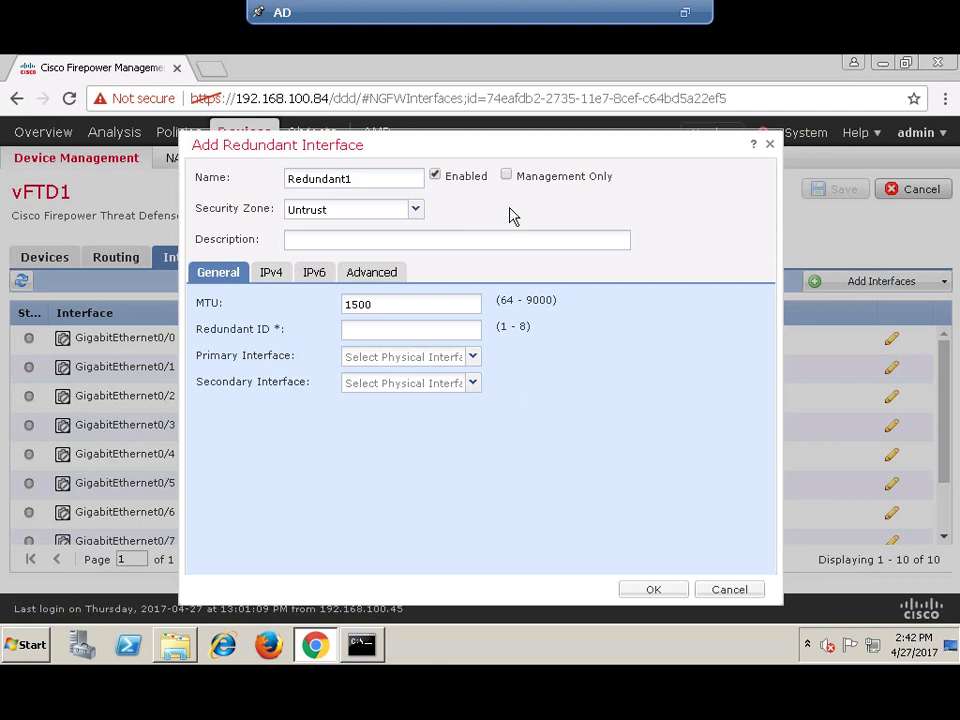
click(318, 243)
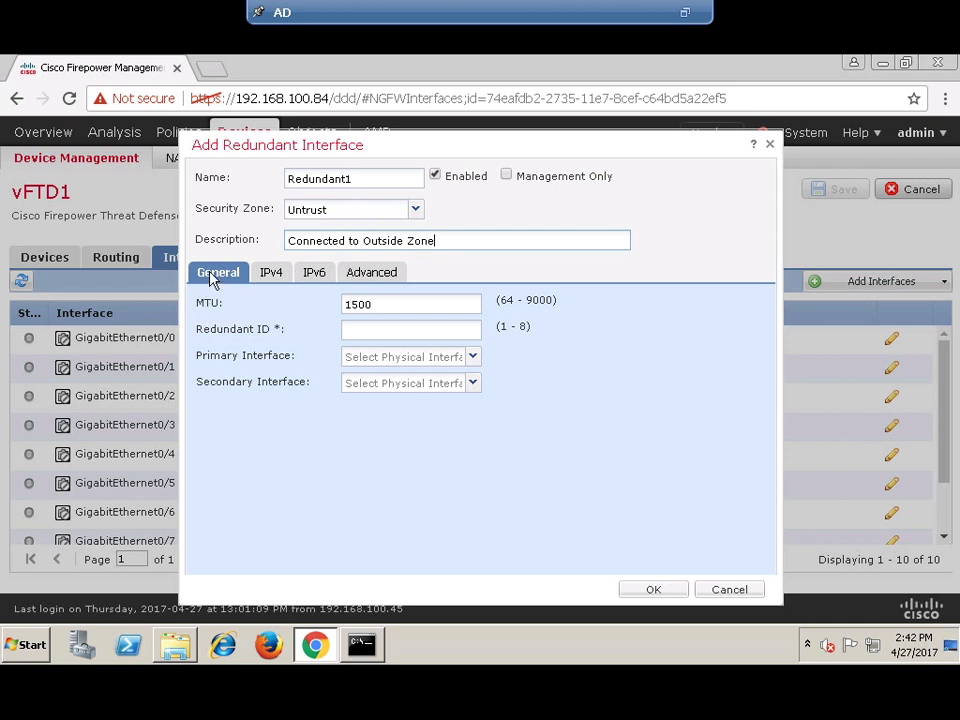
- Set Redundant ID 1 with GigabitEthernet0/0 primary and GigabitEthernet0/1 secondary, glancing at the IPv4 tab
click(353, 333)
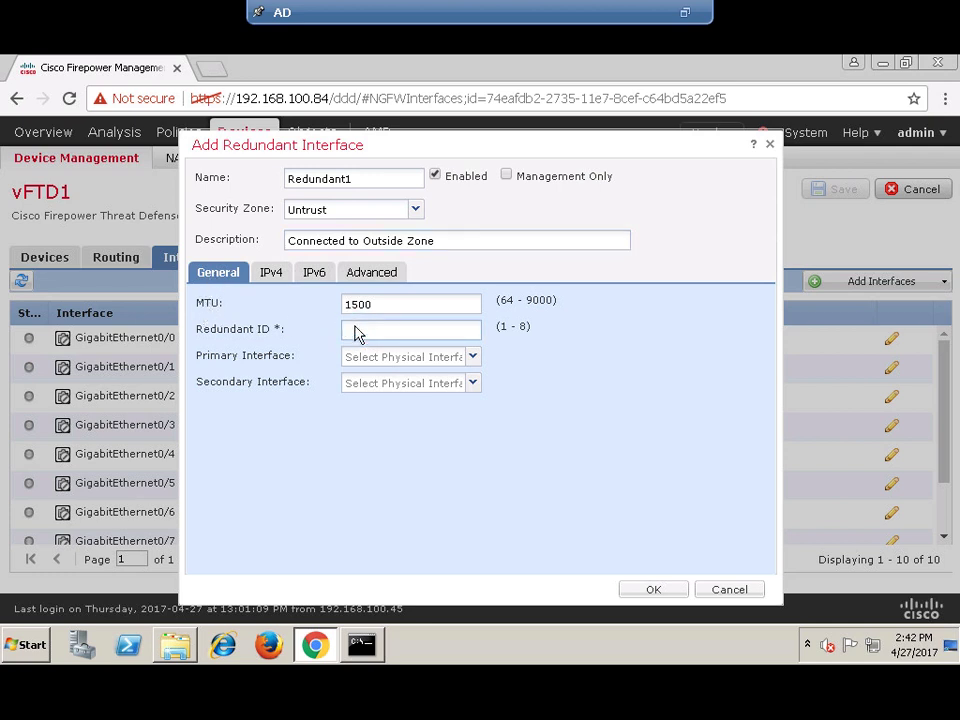
click(353, 334)
text(1)
click(473, 360)
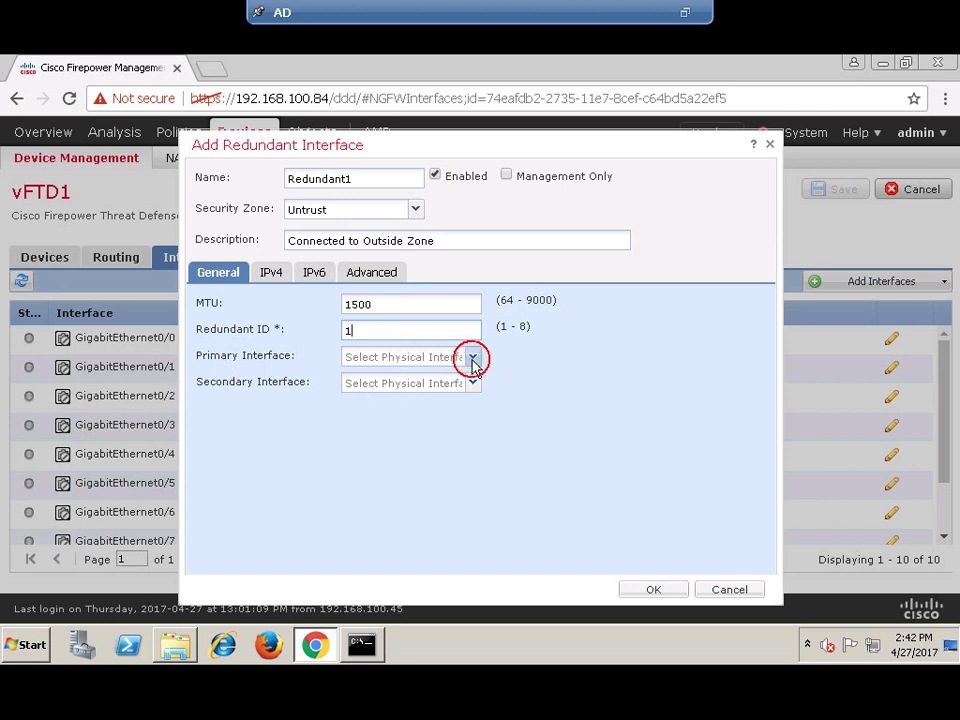
click(439, 396)
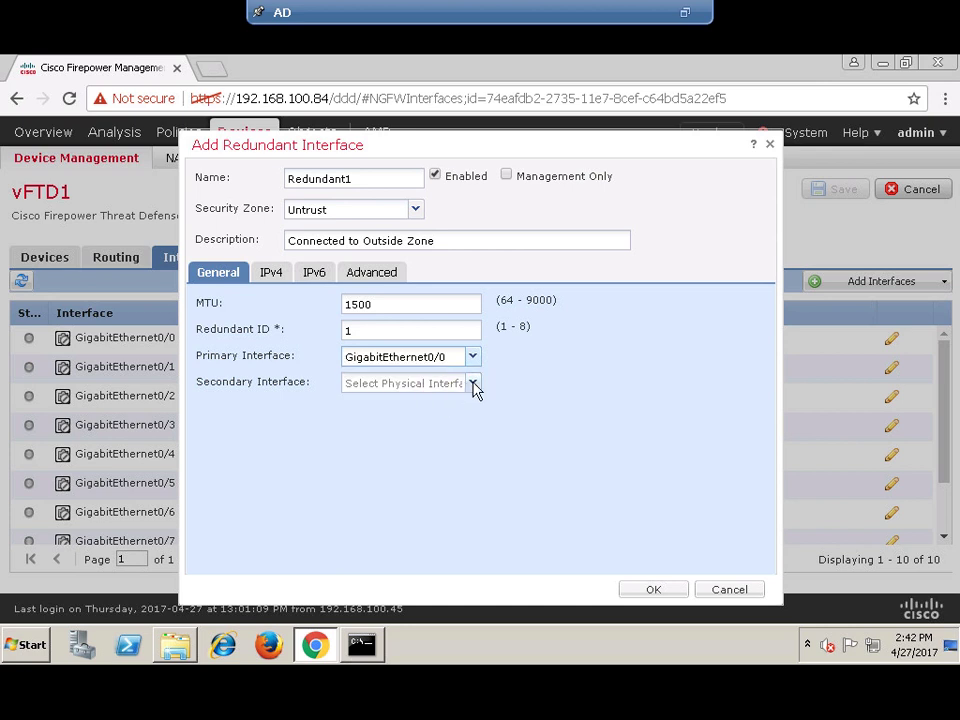
click(474, 386)
click(396, 445)
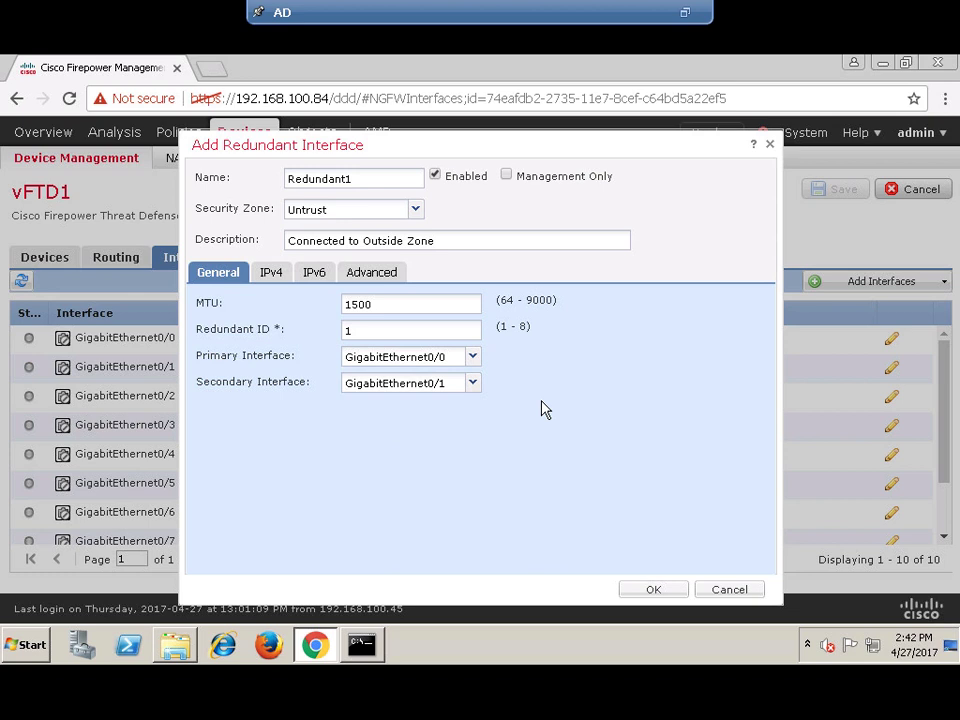
click(266, 279)
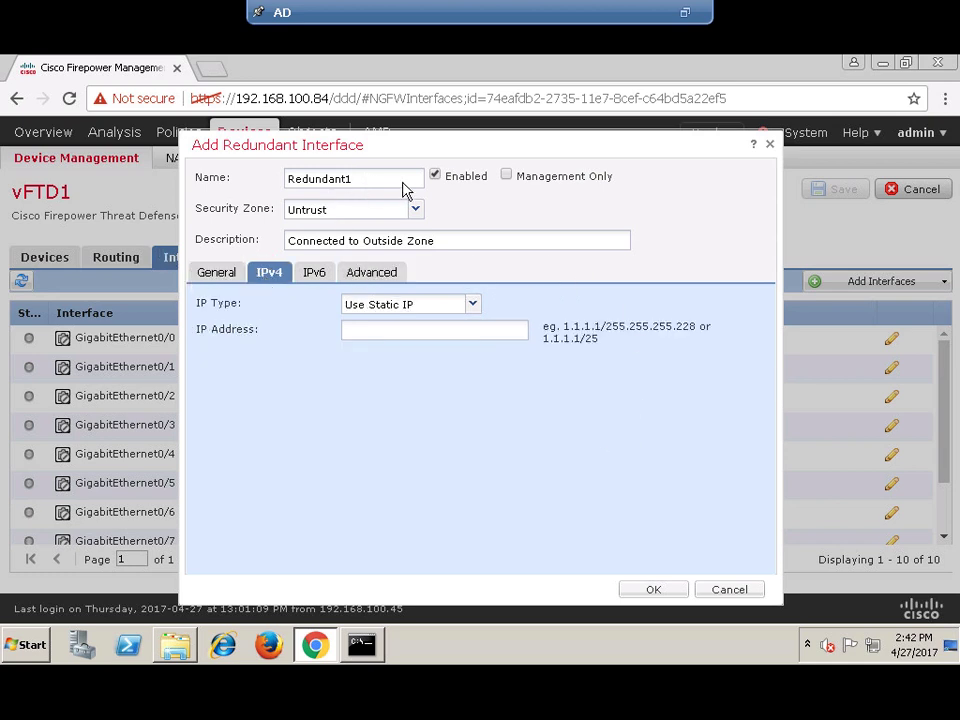
click(212, 274)
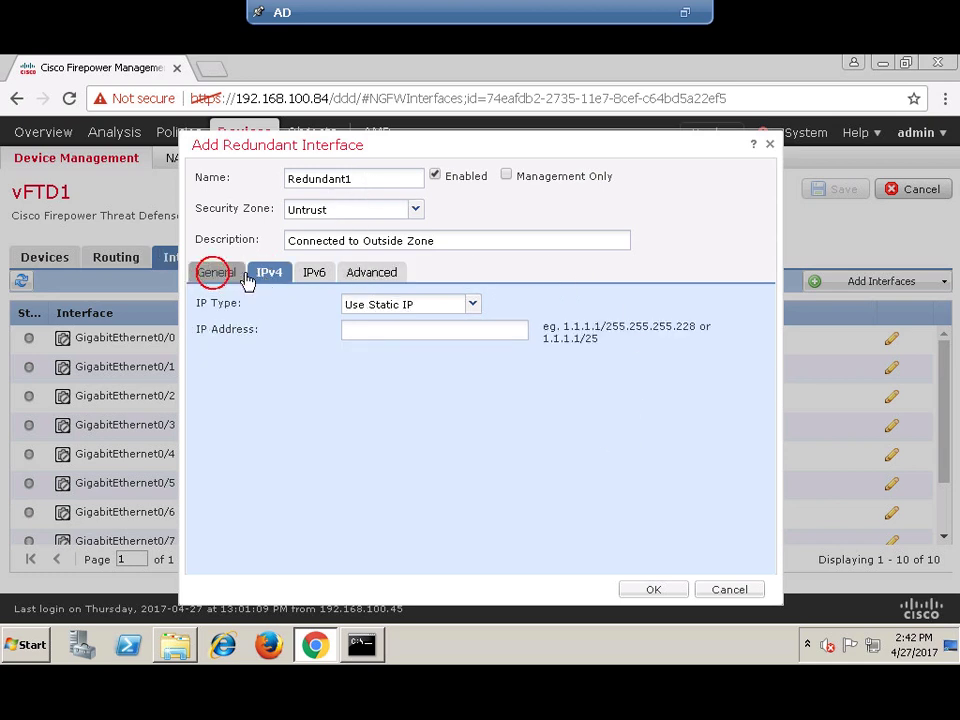
- Confirm the Redundant1 dialog and select its new row at the bottom of the interface list
click(670, 594)
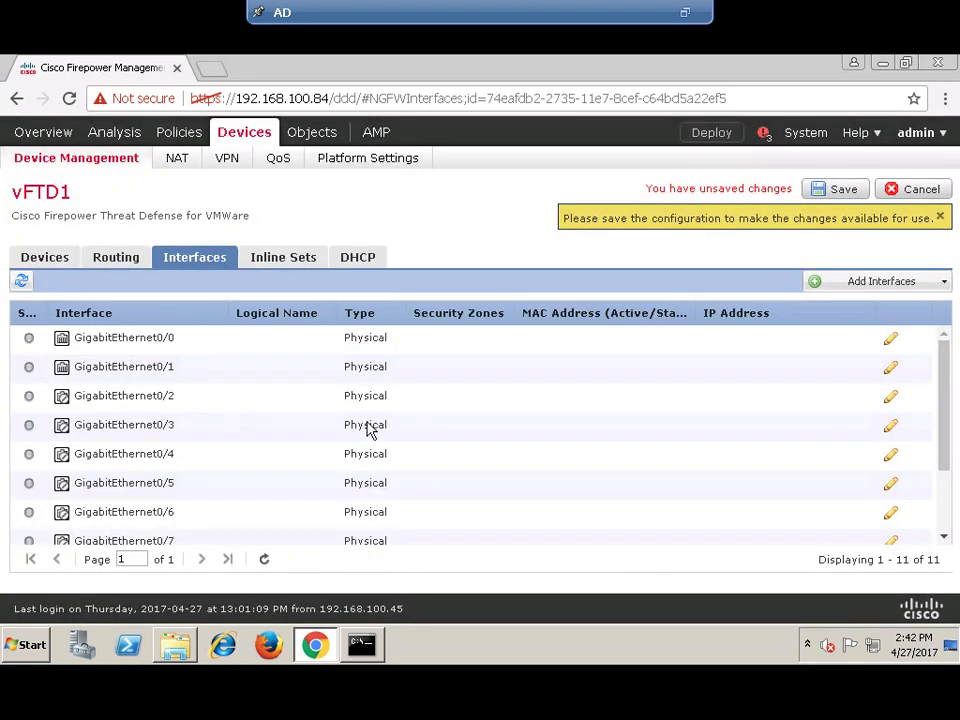
scroll(660, 418, down, 3)
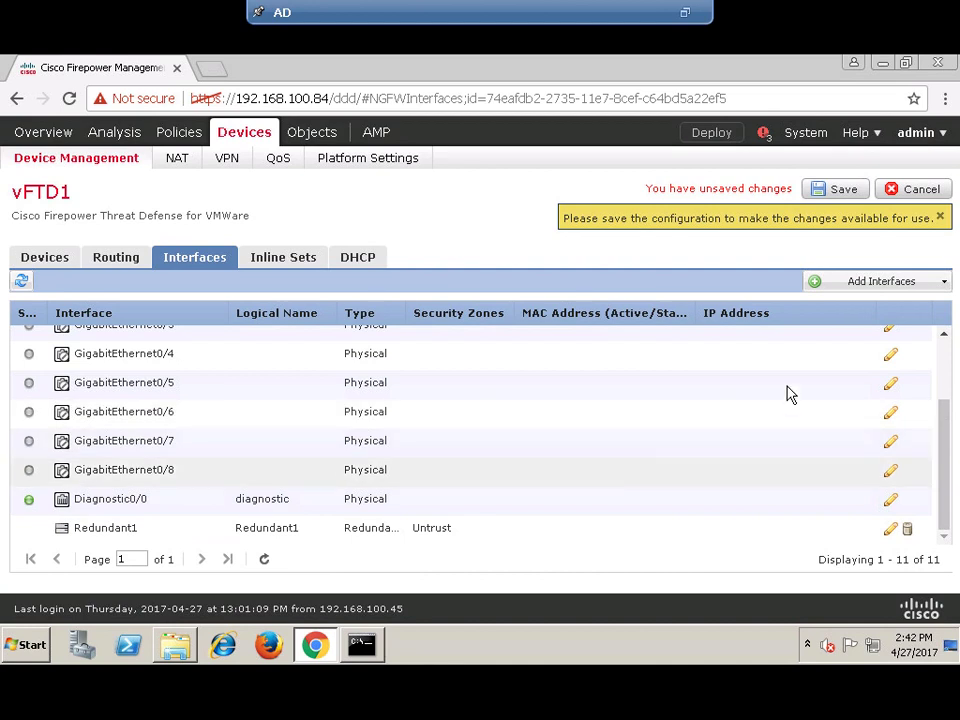
click(110, 529)
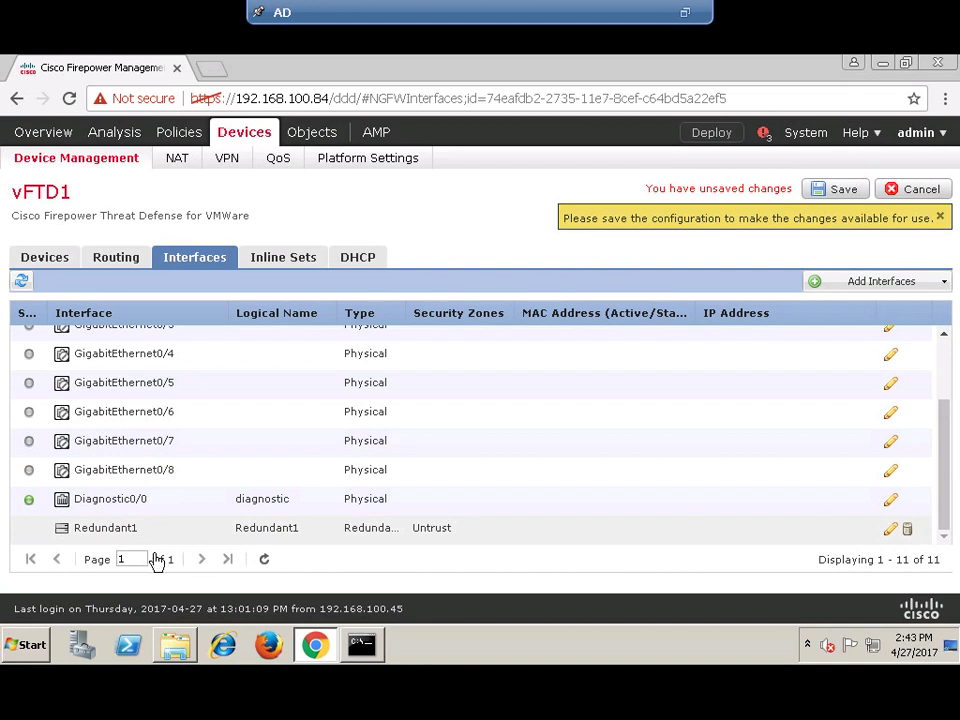
- Reopen Redundant1 on its IPv4 tab and check the topology diagram for its address
click(888, 533)
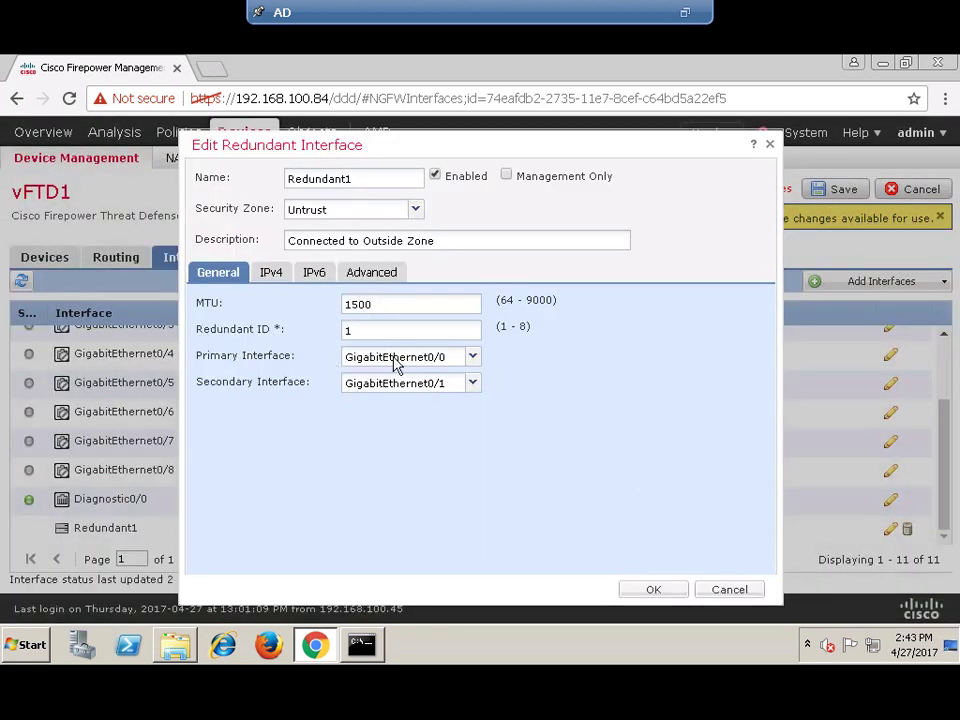
click(276, 283)
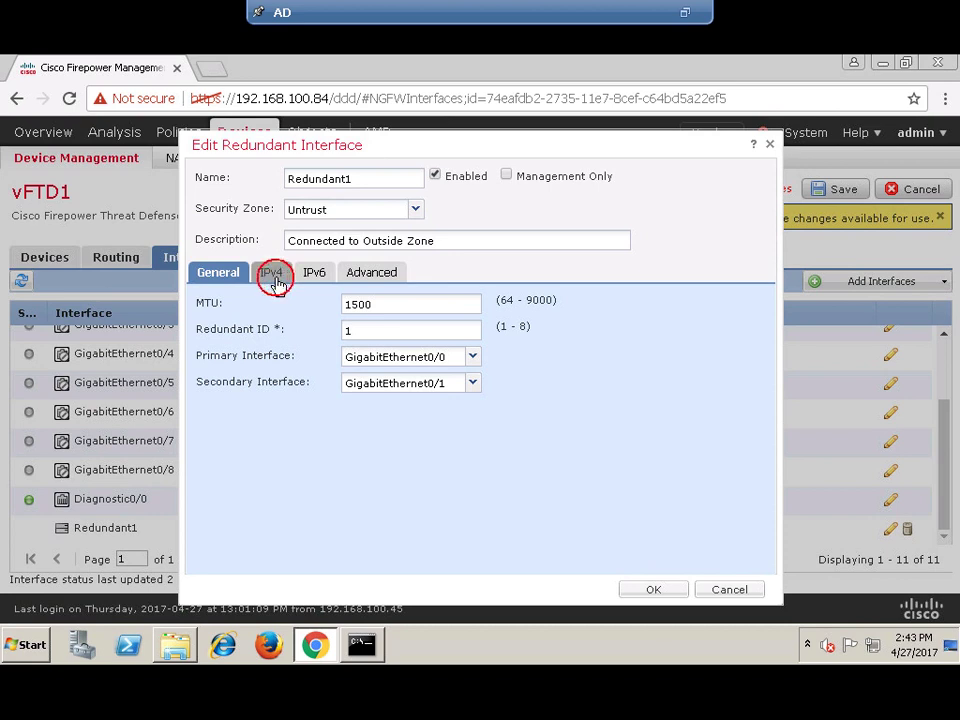
click(350, 333)
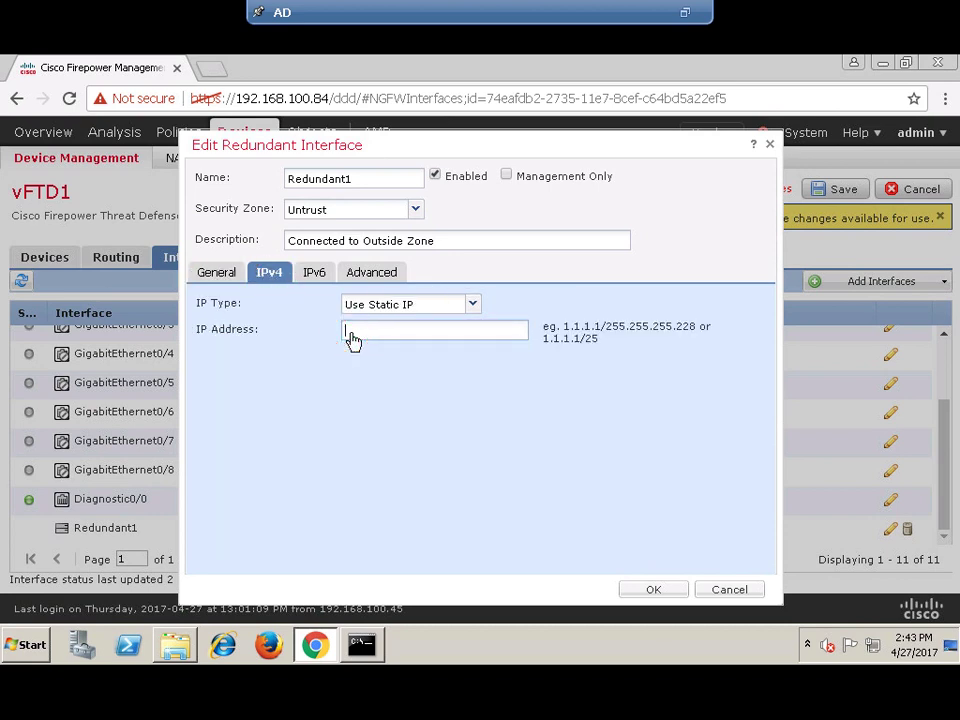
mouse_move(503, 8)
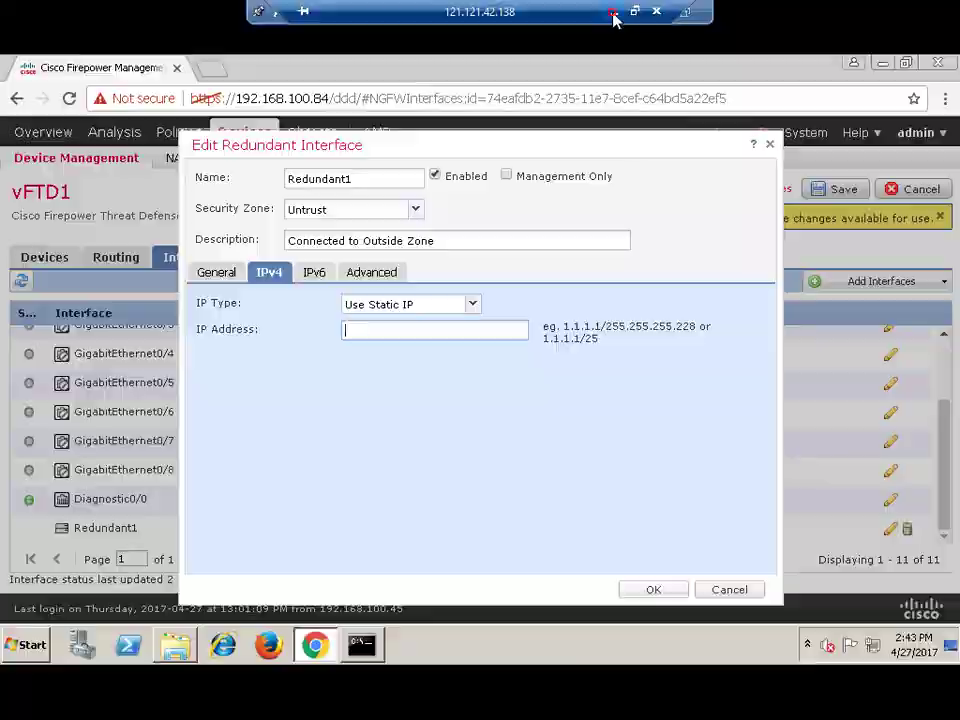
click(613, 12)
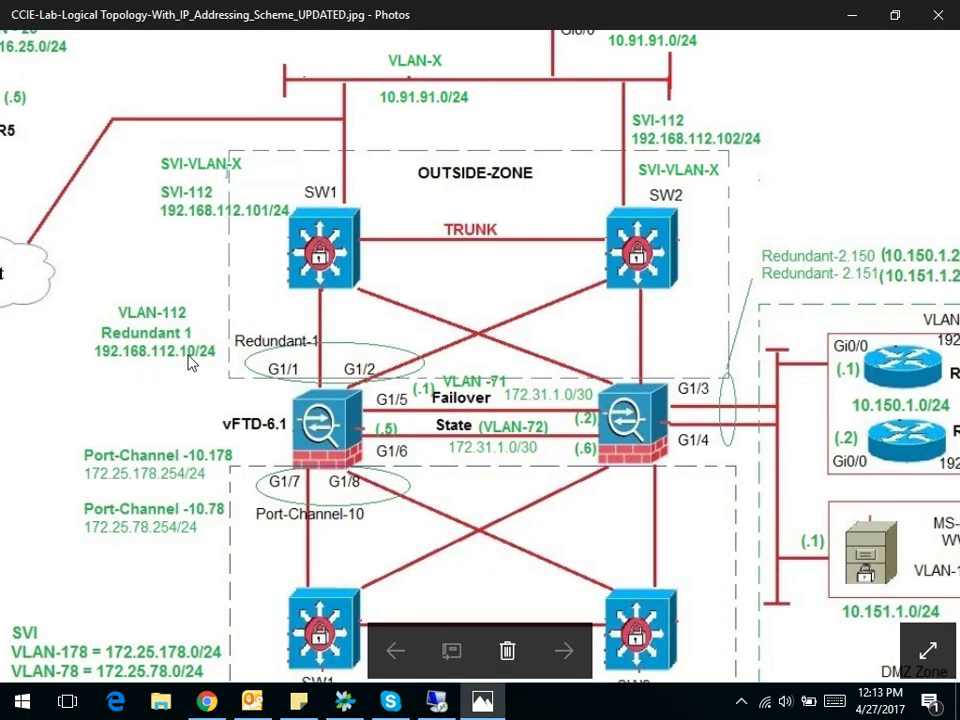
click(440, 700)
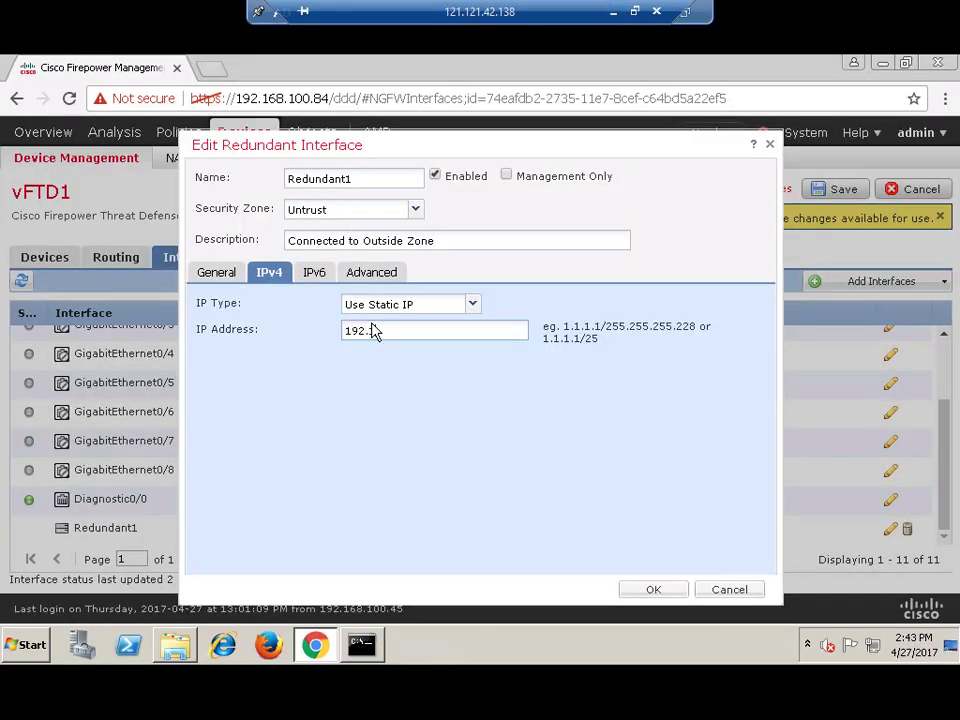
- Enter static IPv4 192.168.112.10/24 for Redundant1 and apply it
text(.168.112.10/24)
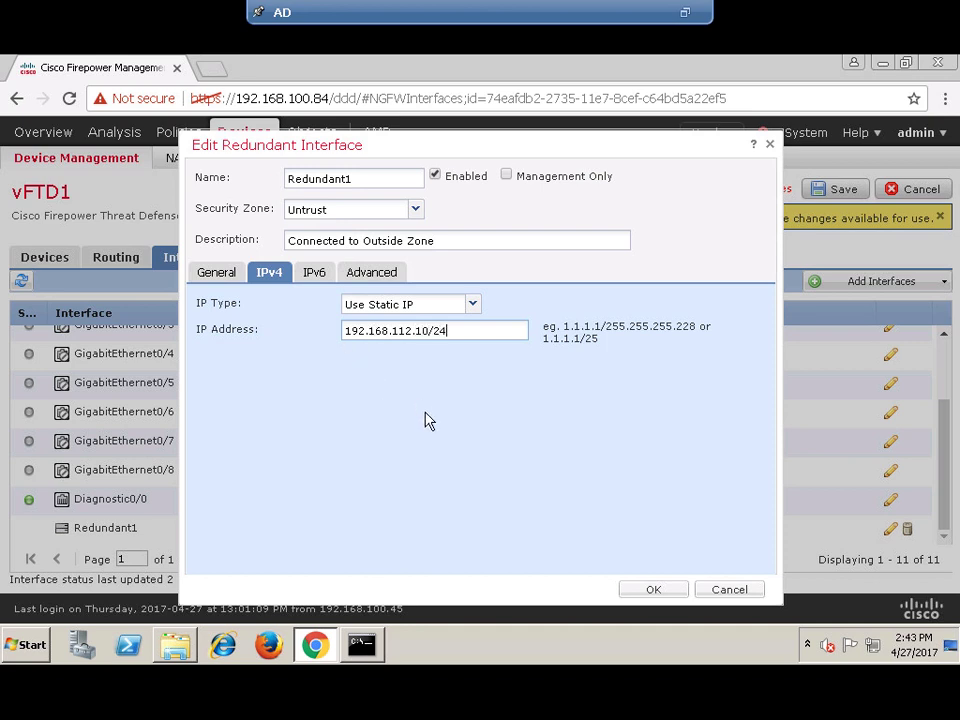
click(666, 593)
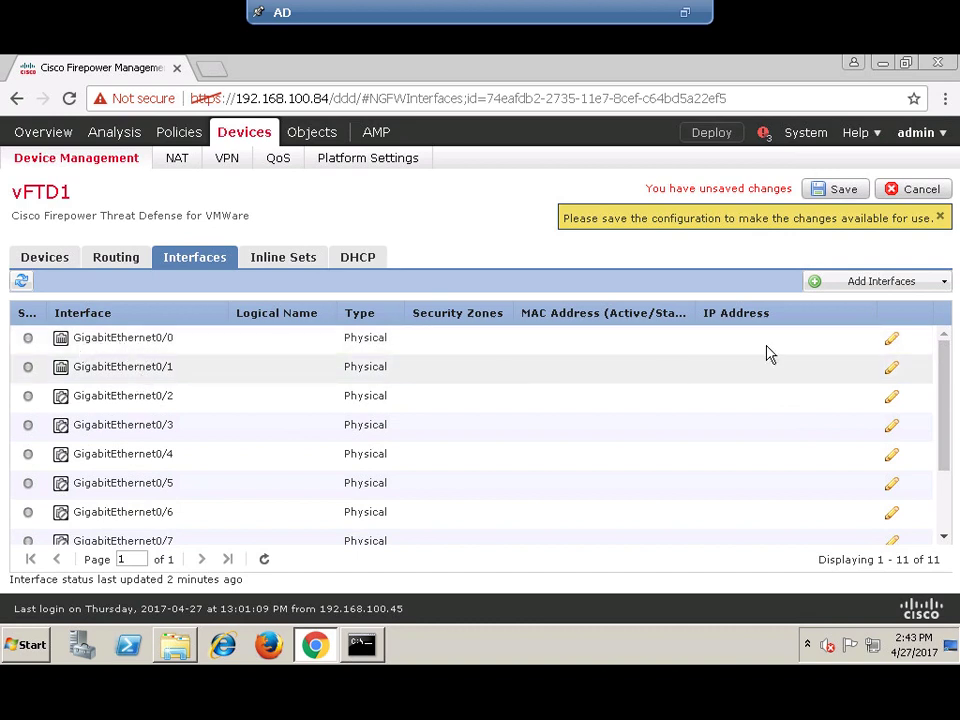
- Review the GigabitEthernet0/0 and GigabitEthernet0/1 interface settings without changing them
click(891, 340)
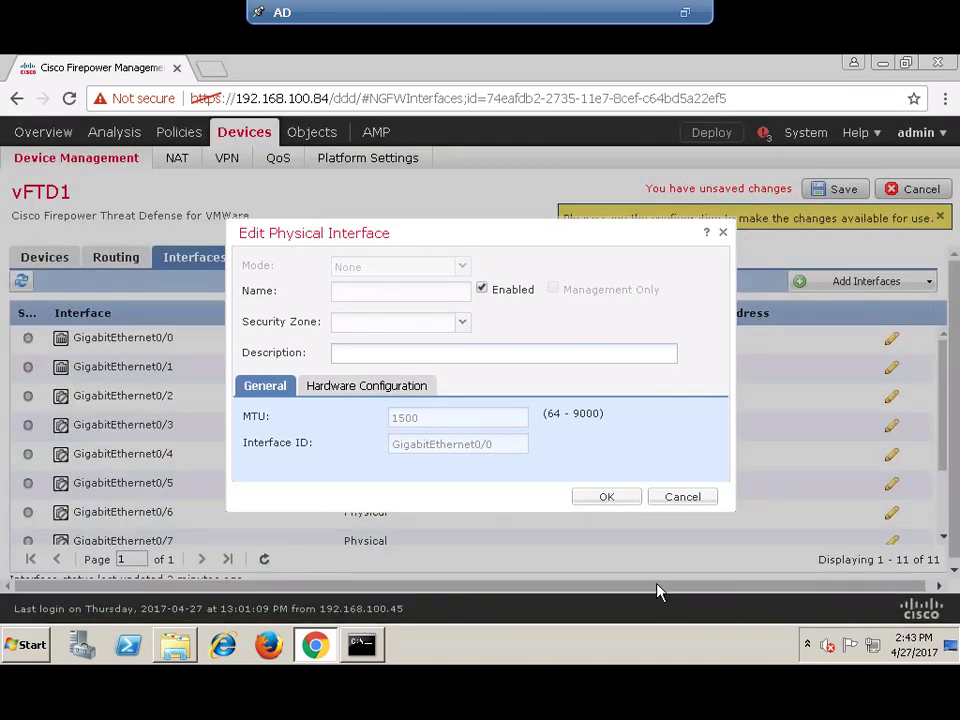
click(598, 497)
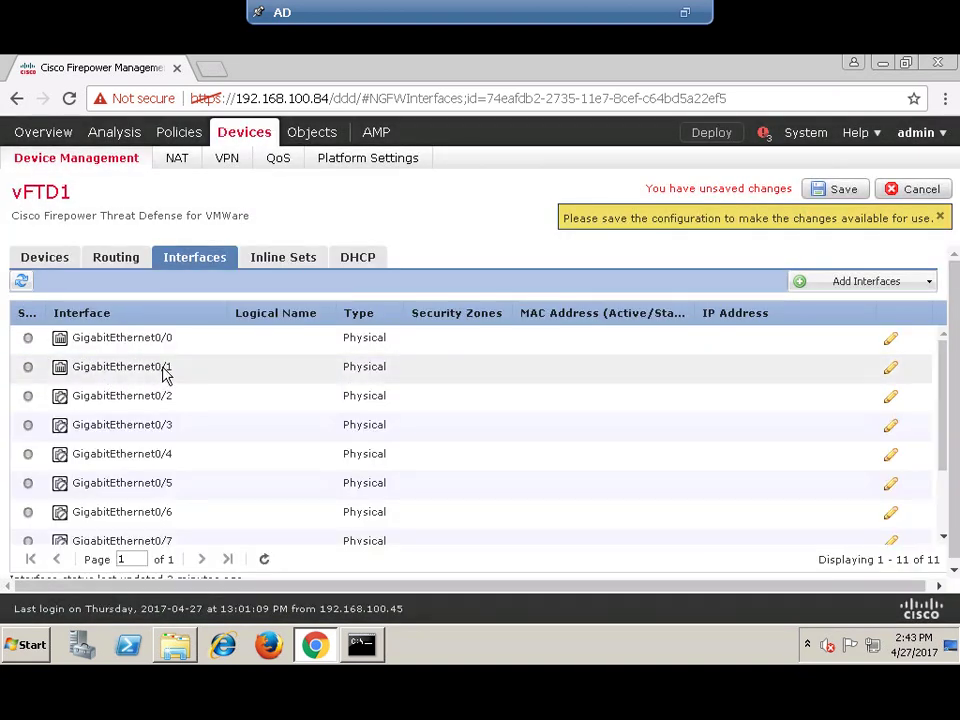
click(889, 369)
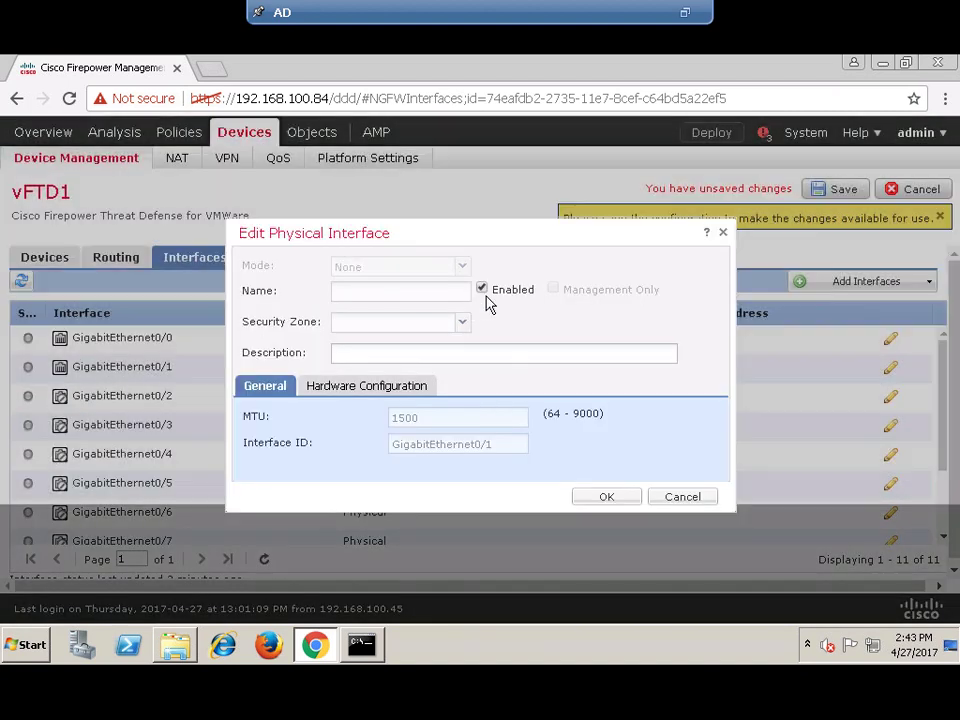
click(680, 505)
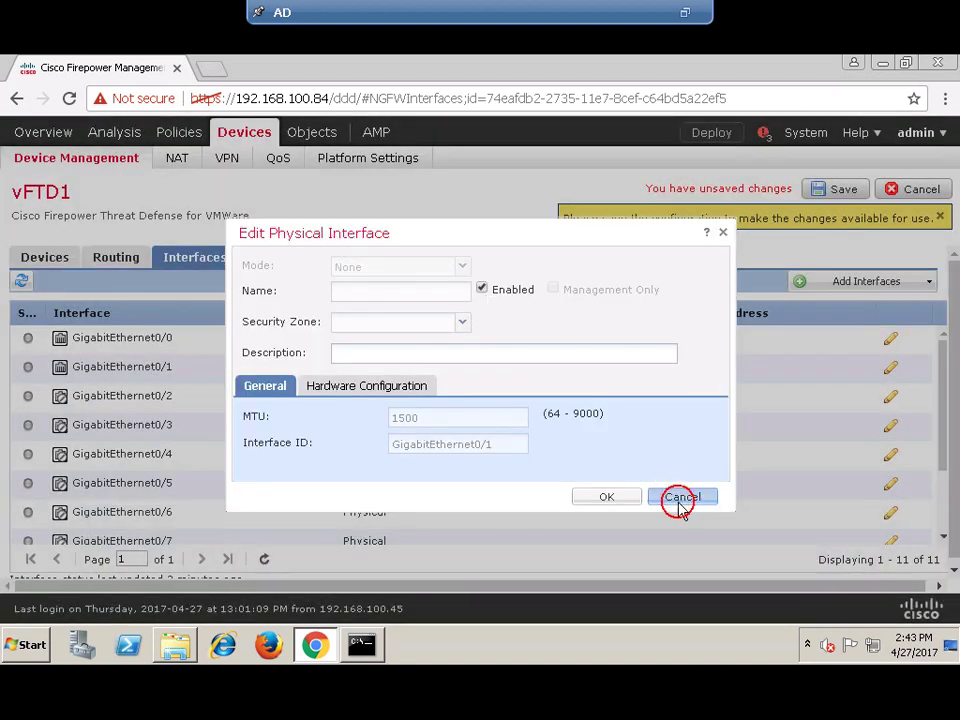
- Save vFTD1's pending interface changes and minimize the remote session to view the diagram
click(826, 191)
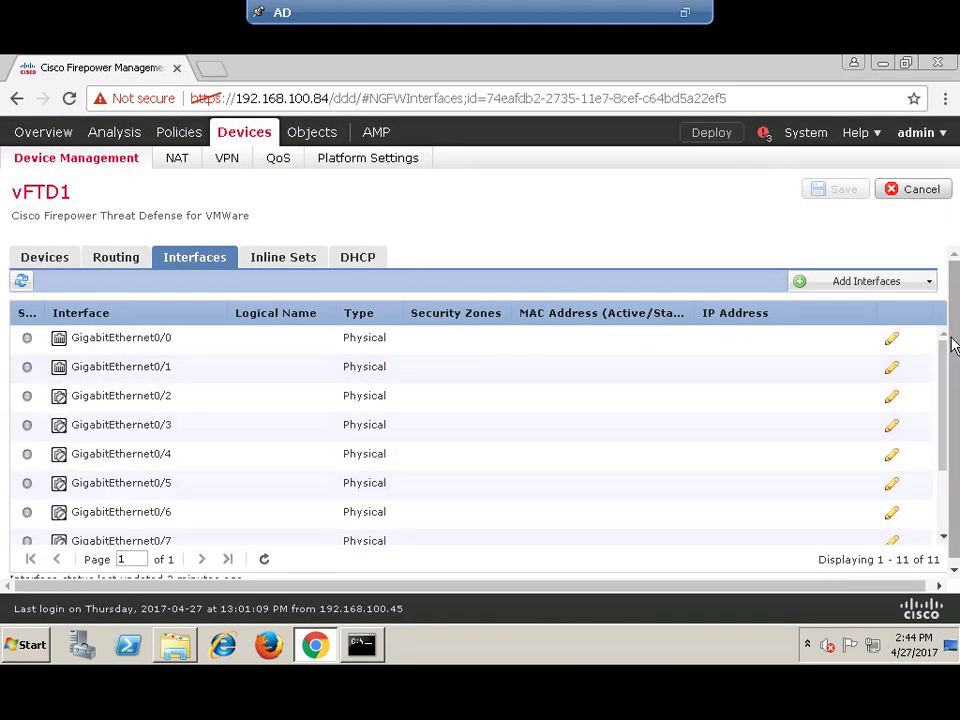
drag(952, 330, 955, 396)
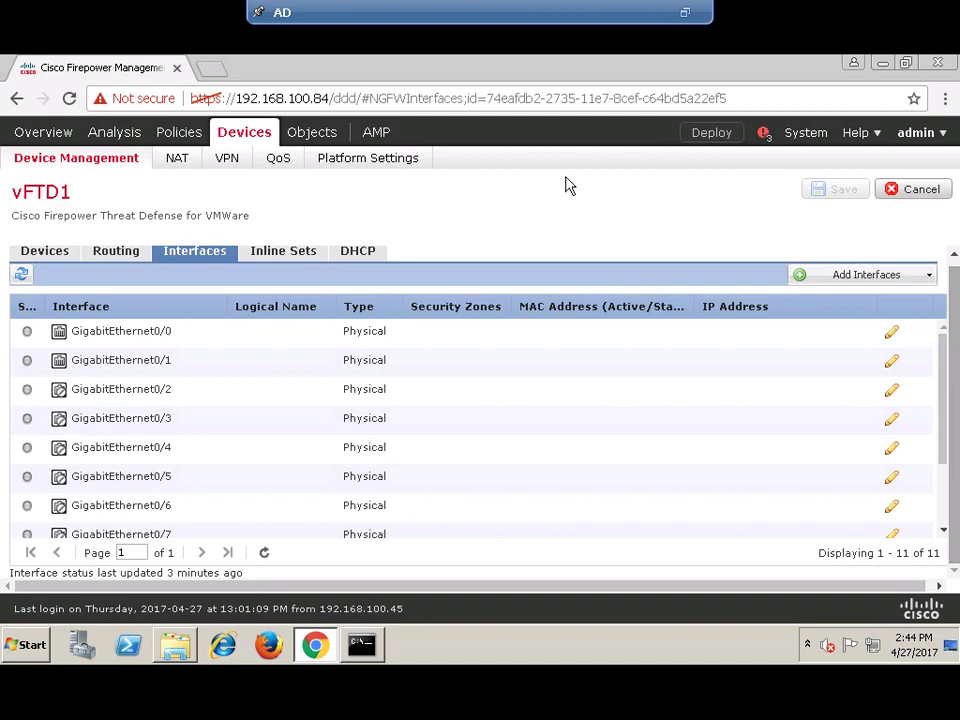
mouse_move(536, 6)
click(616, 11)
scroll(320, 288, up, 3)
- Pan the topology diagram to the DMZ zone's Redundant-2.150/2.151 addressing, then back toward the firewalls
drag(266, 264, 220, 212)
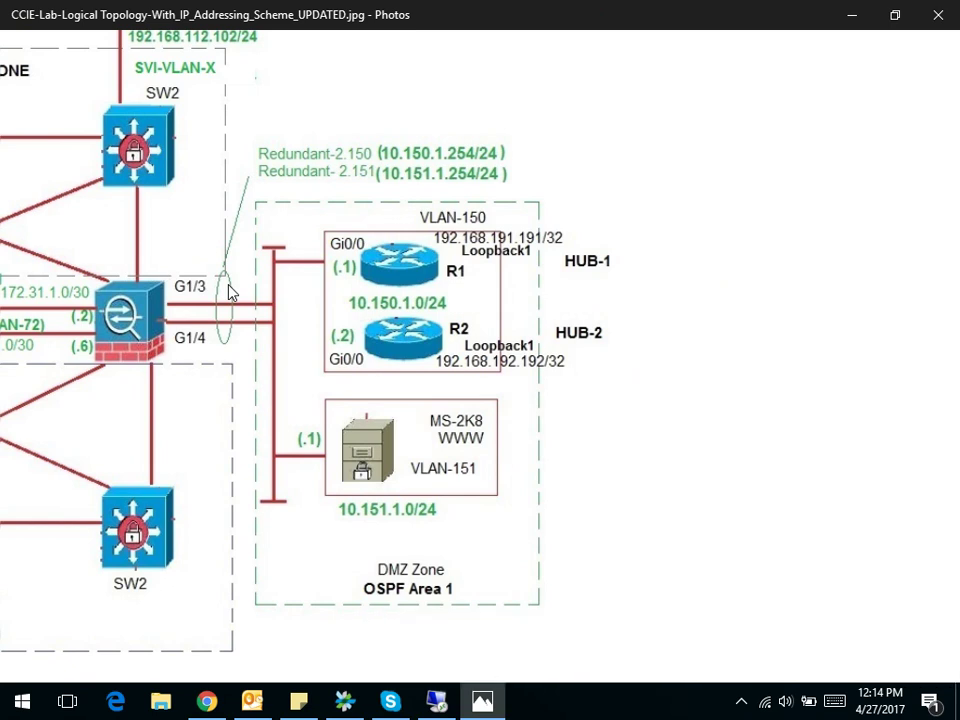
drag(229, 292, 304, 281)
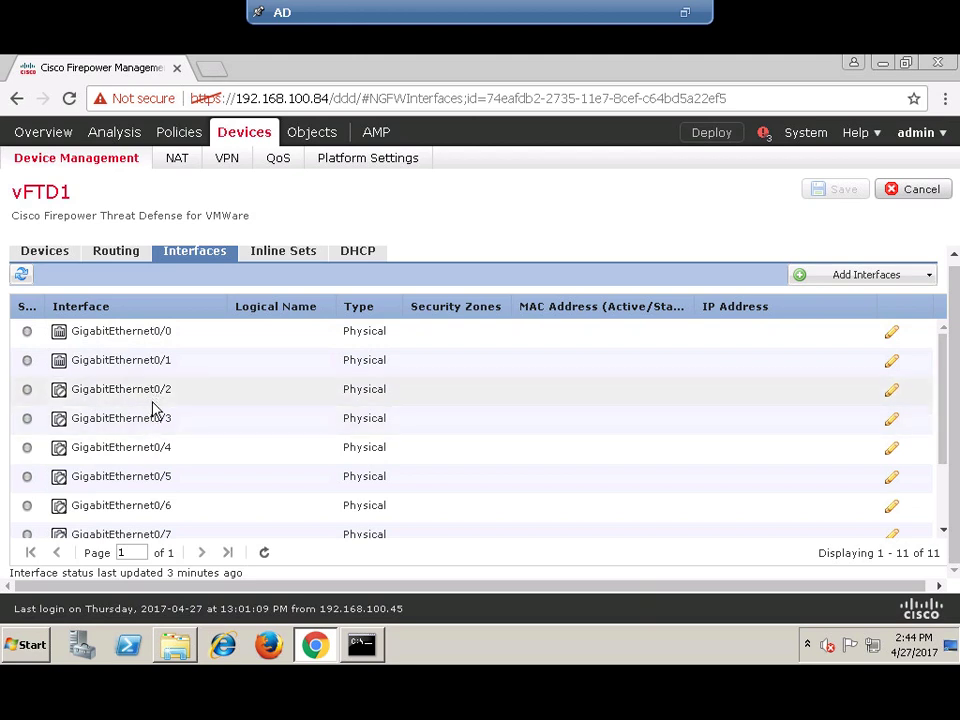
- Start a new redundant interface named Redundant2, dismissing the new security zone prompt
click(920, 278)
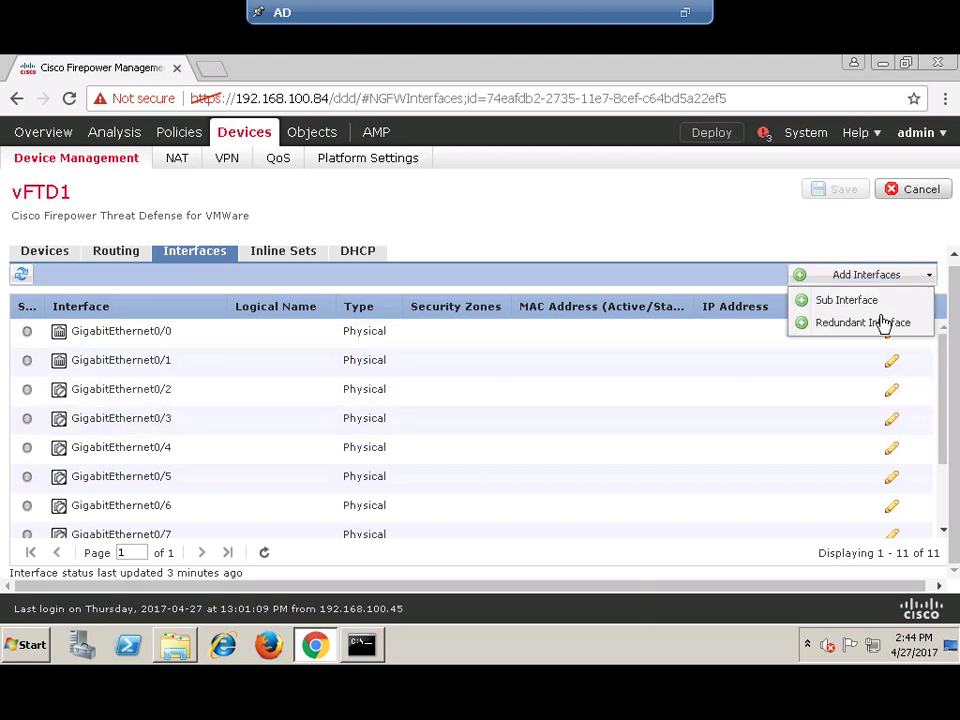
click(866, 324)
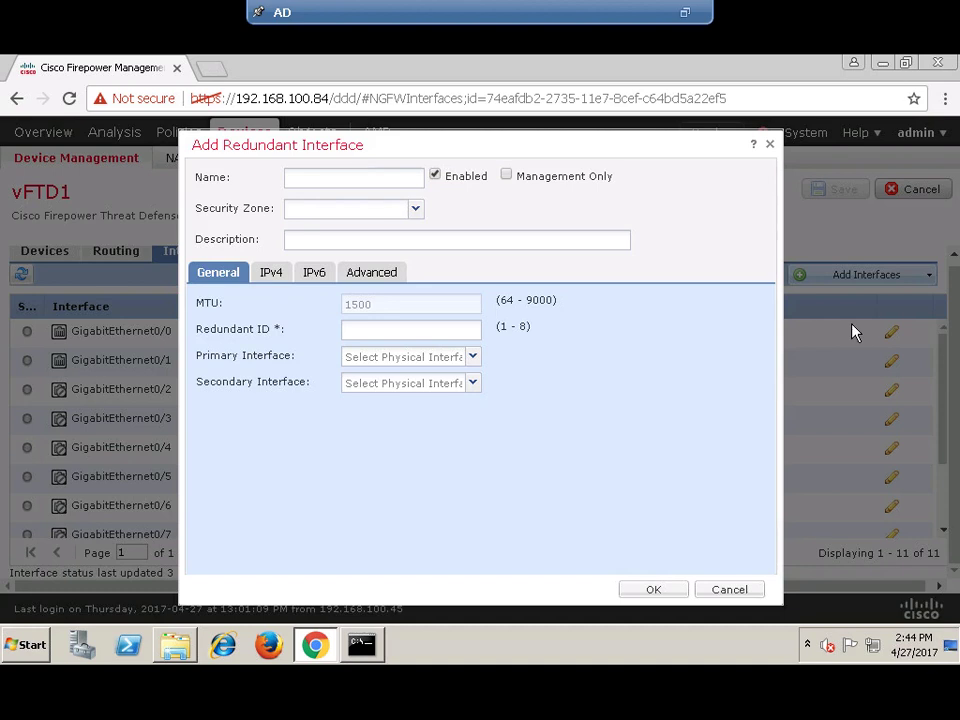
click(338, 180)
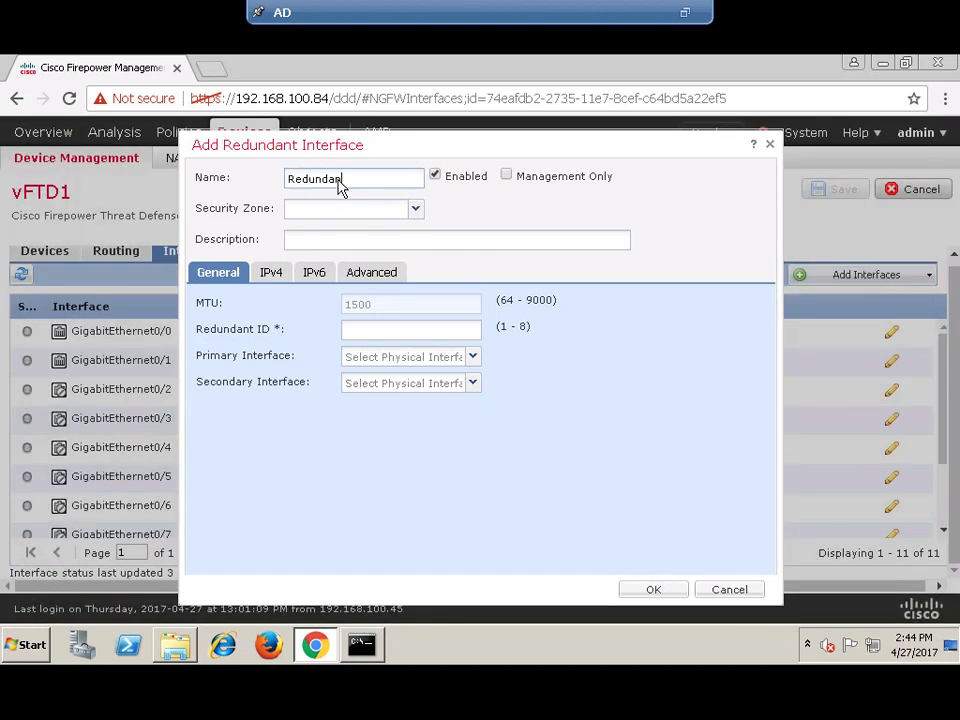
text(Redundant2)
click(415, 209)
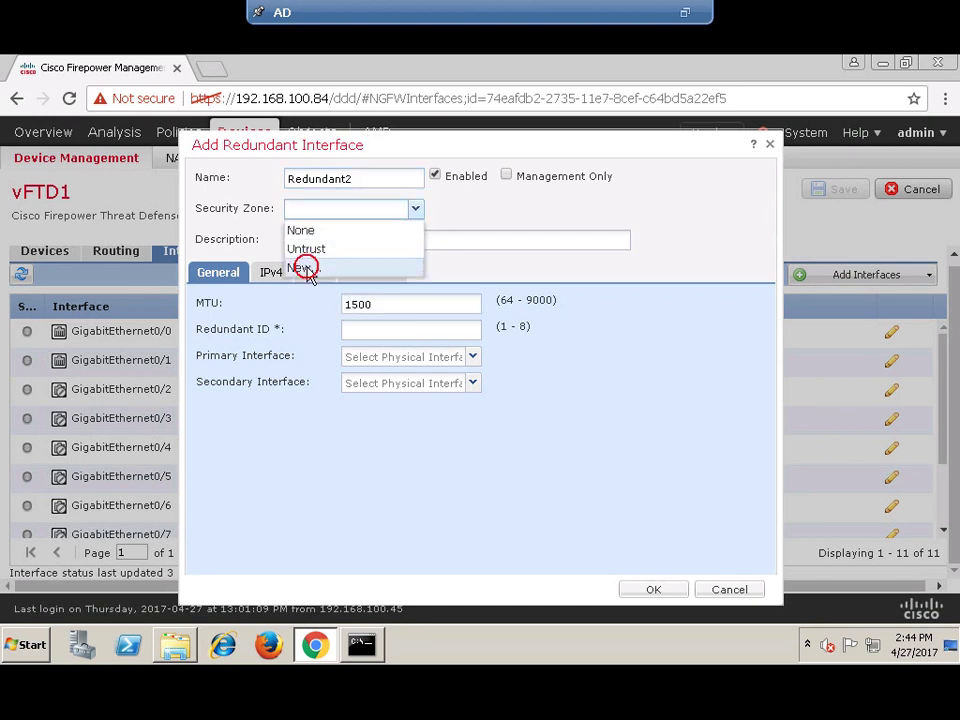
click(305, 266)
click(390, 372)
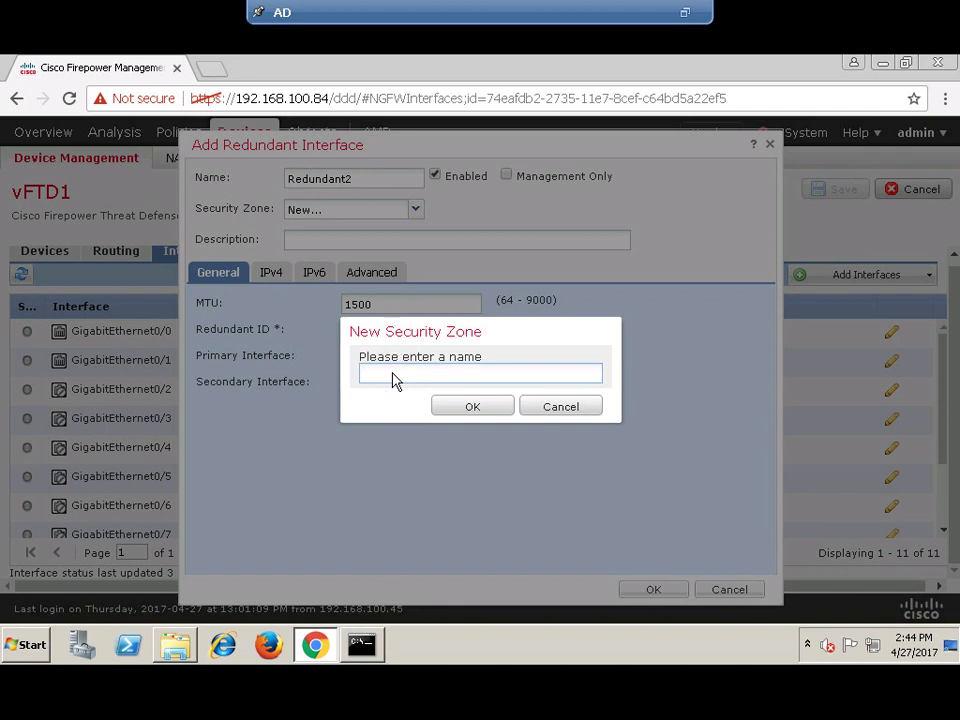
click(558, 405)
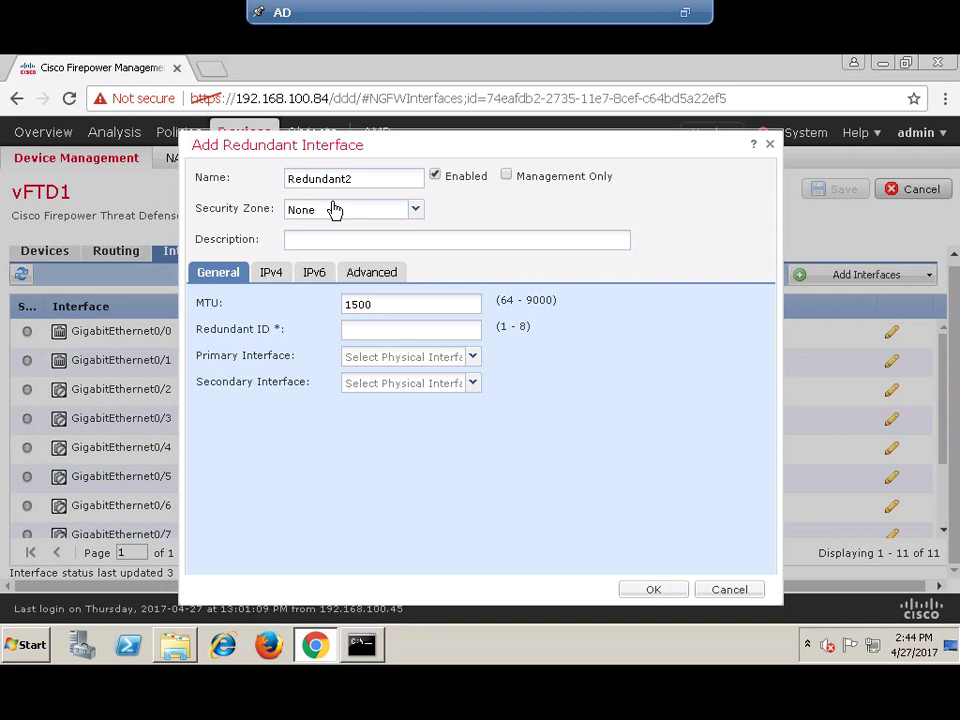
click(322, 240)
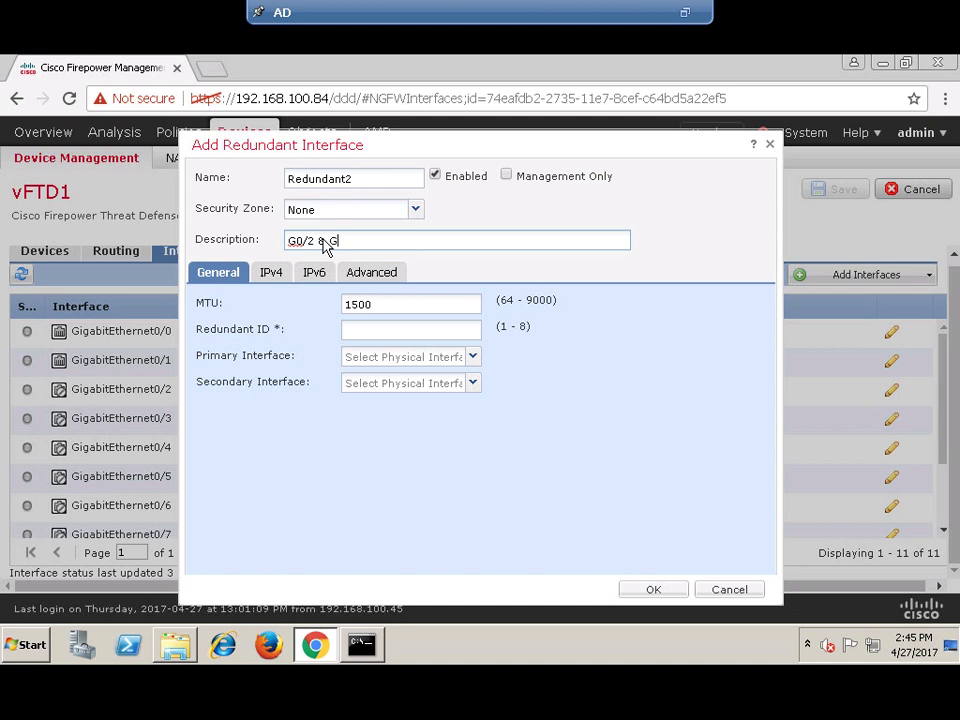
click(399, 244)
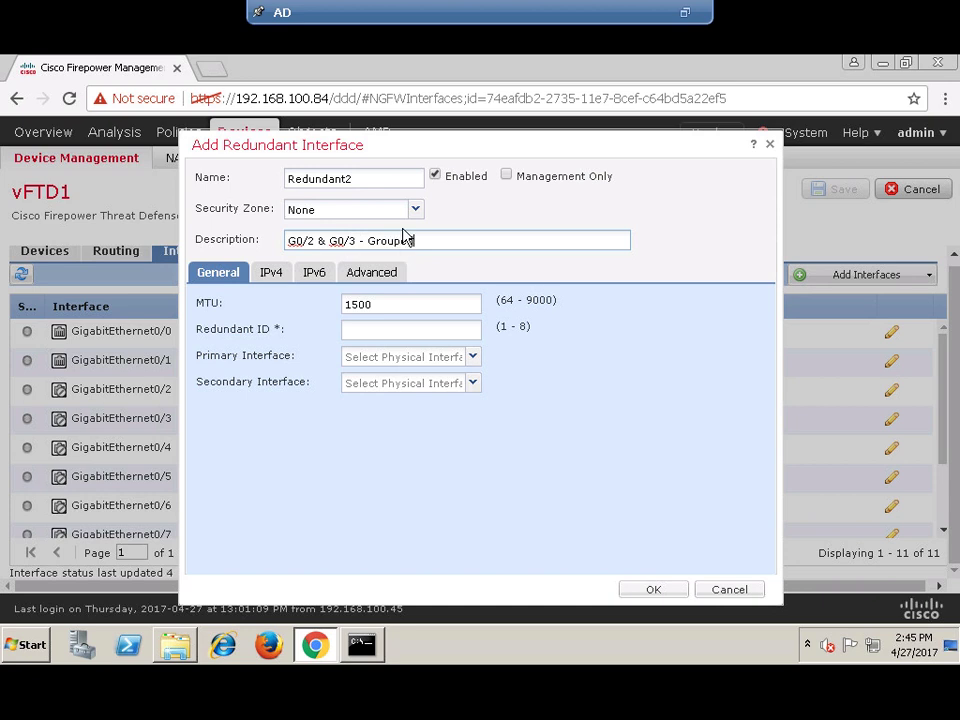
- Set Redundant ID 2, GigabitEthernet0/2 primary and GigabitEthernet0/3 secondary, then confirm
click(366, 336)
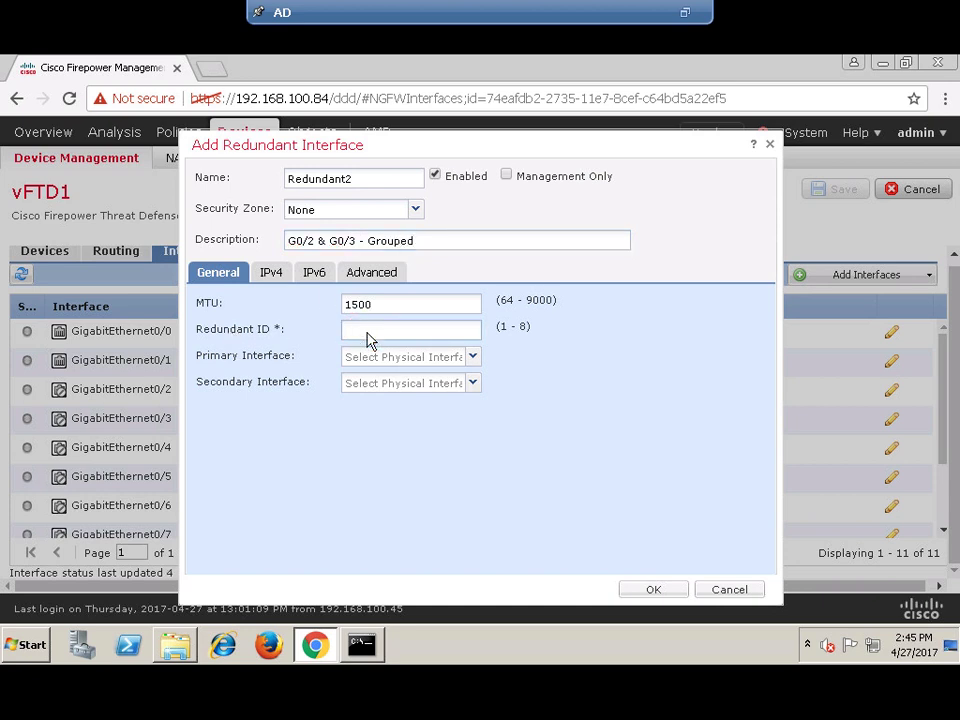
text(2)
click(471, 358)
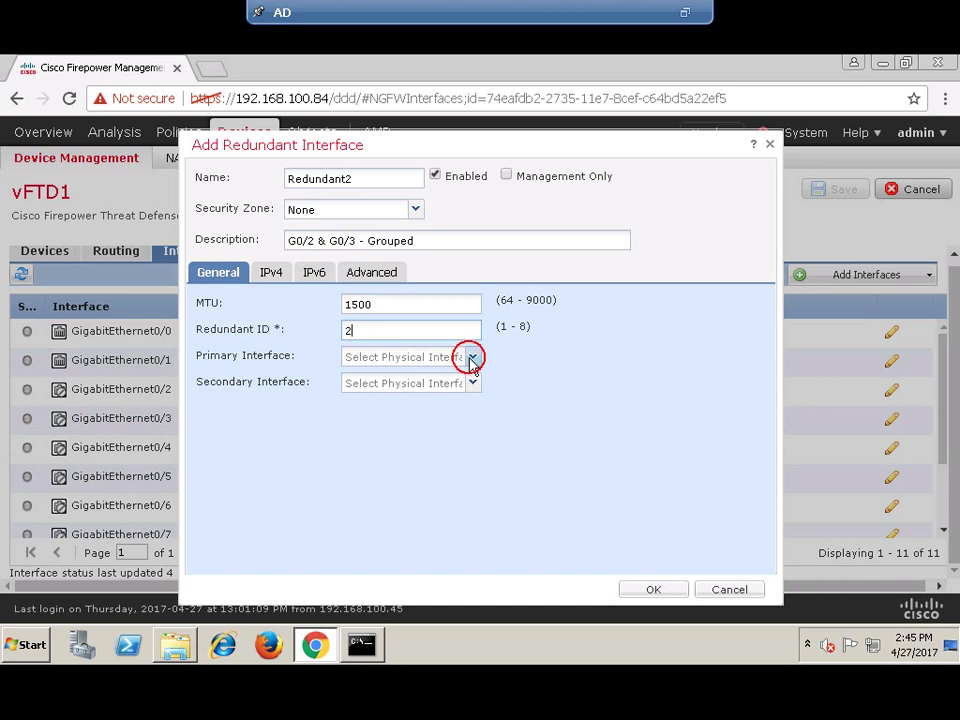
click(435, 398)
click(471, 384)
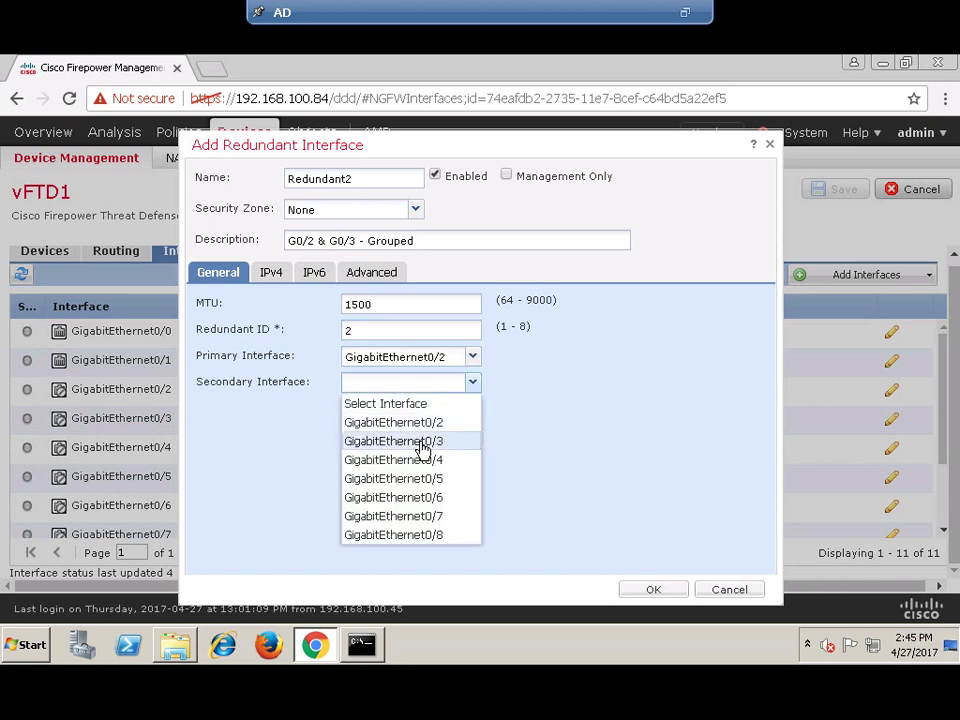
click(423, 445)
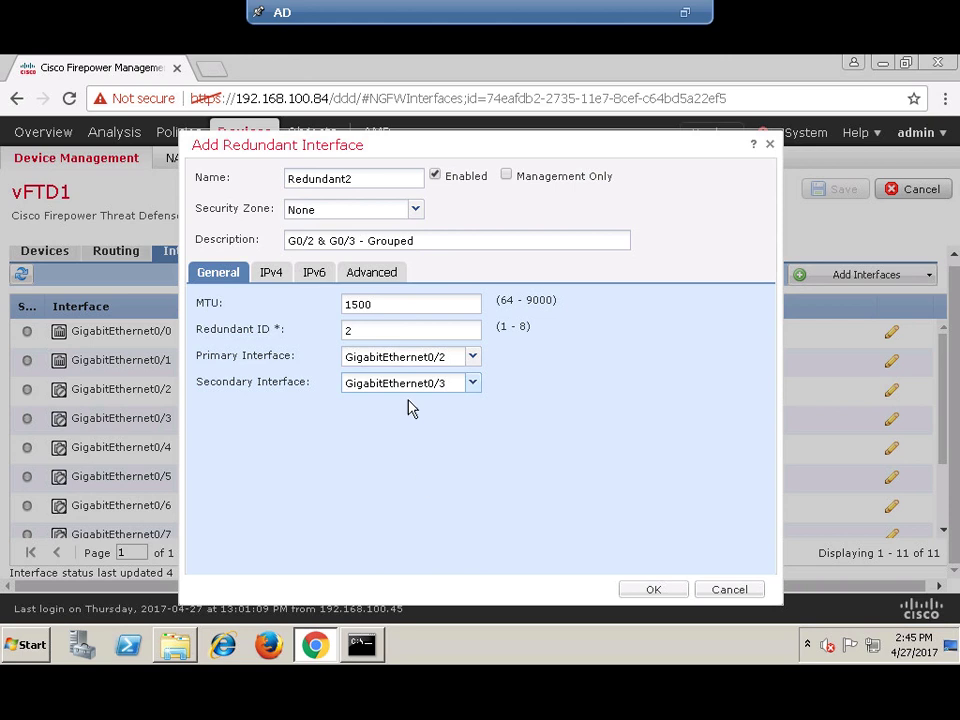
click(268, 274)
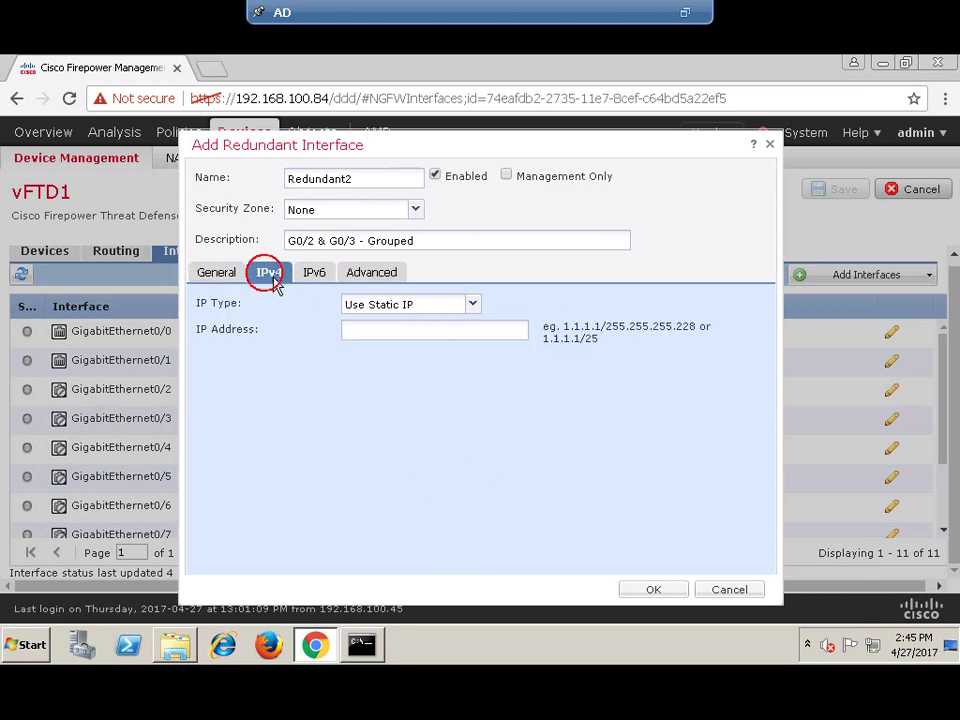
click(214, 273)
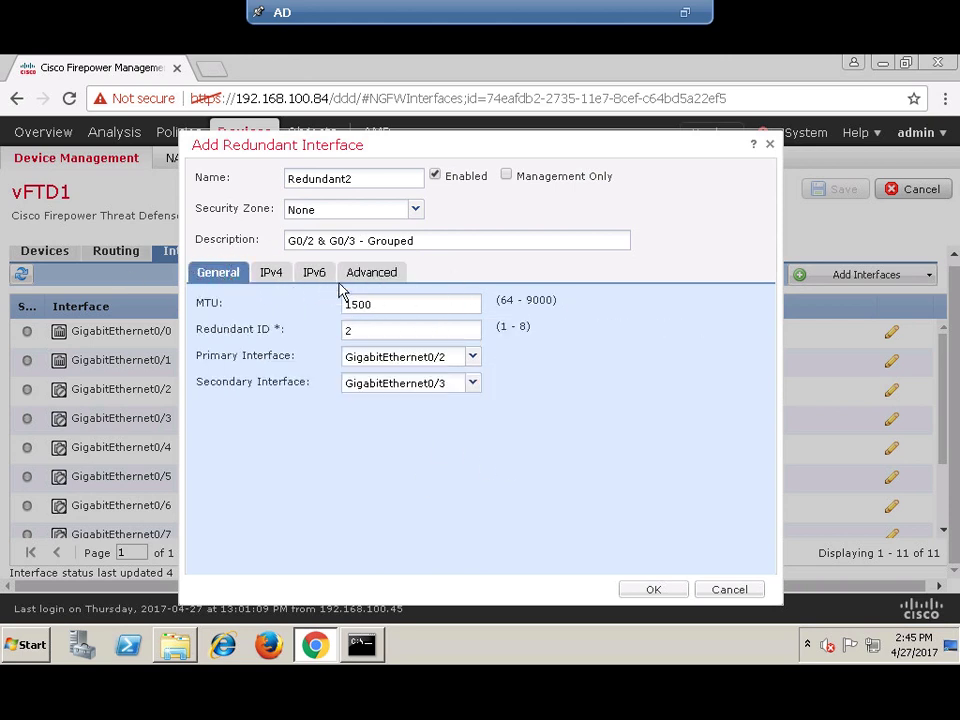
click(660, 590)
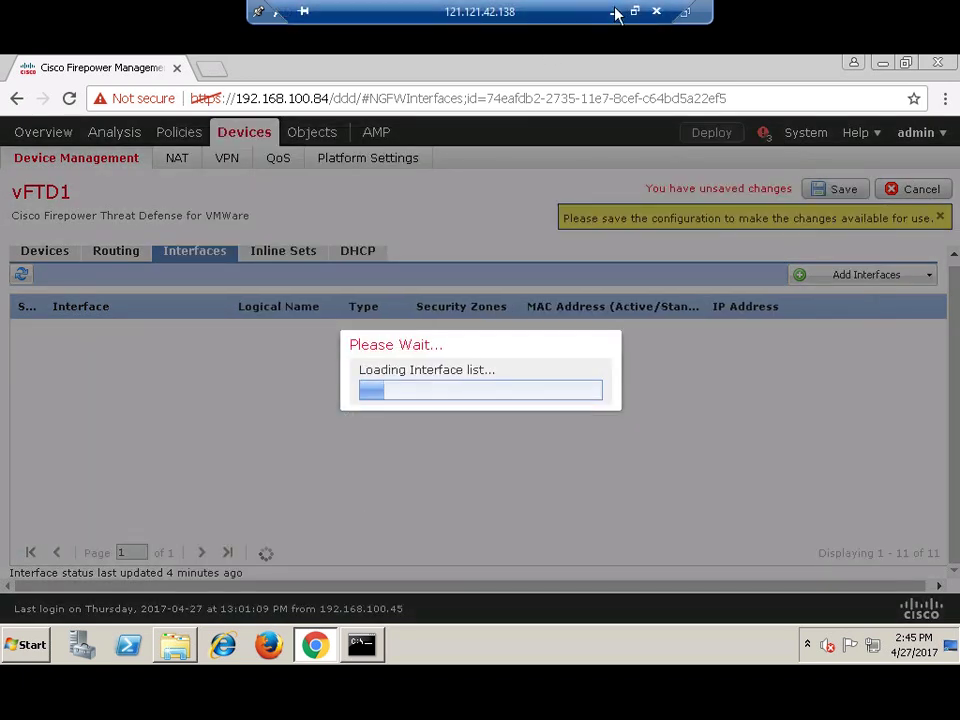
- Save vFTD1's interfaces and review Redundant2's settings in the list without changes
click(614, 12)
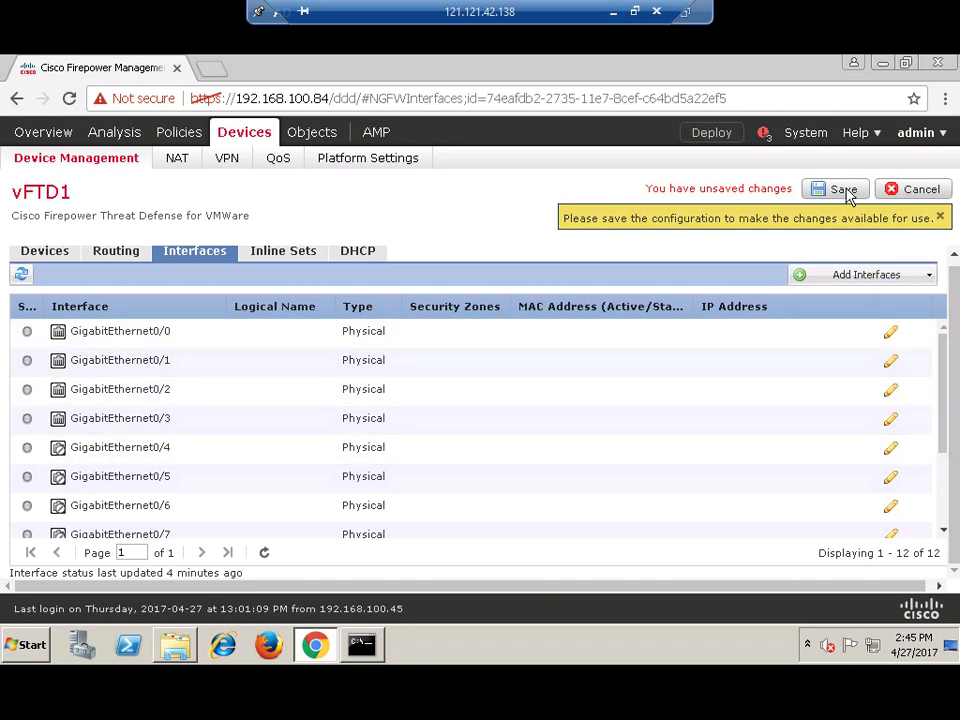
click(845, 190)
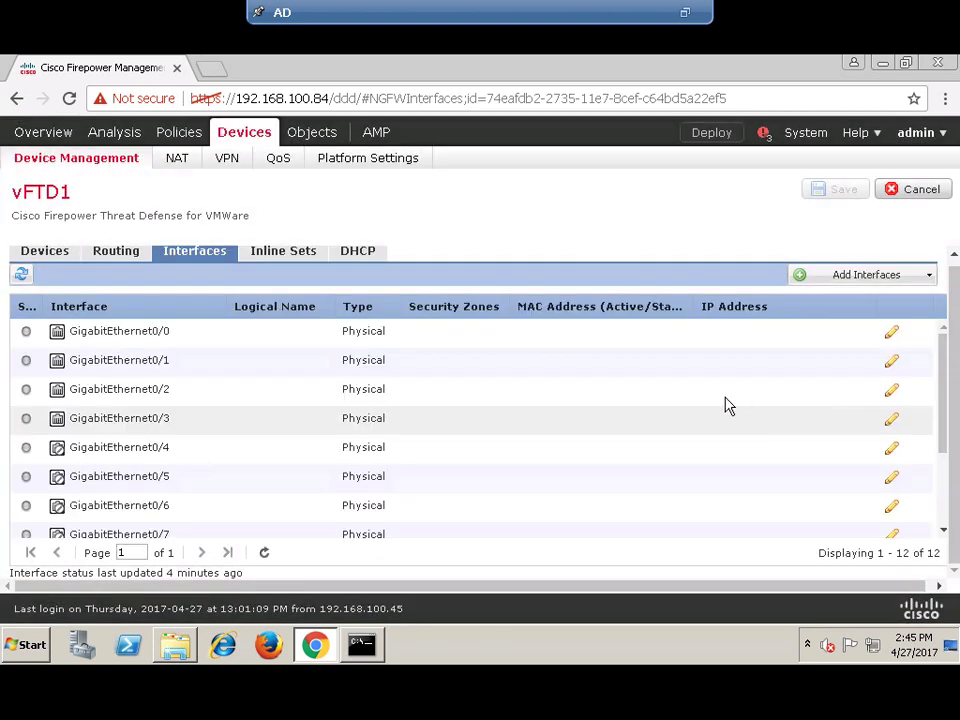
scroll(727, 413, down, 3)
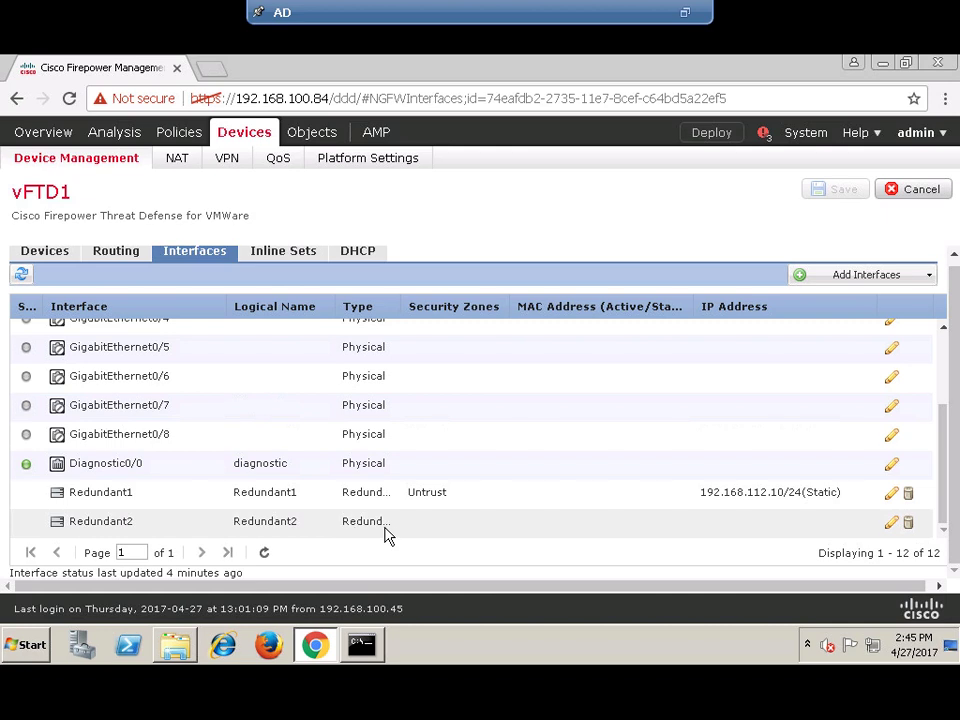
click(890, 525)
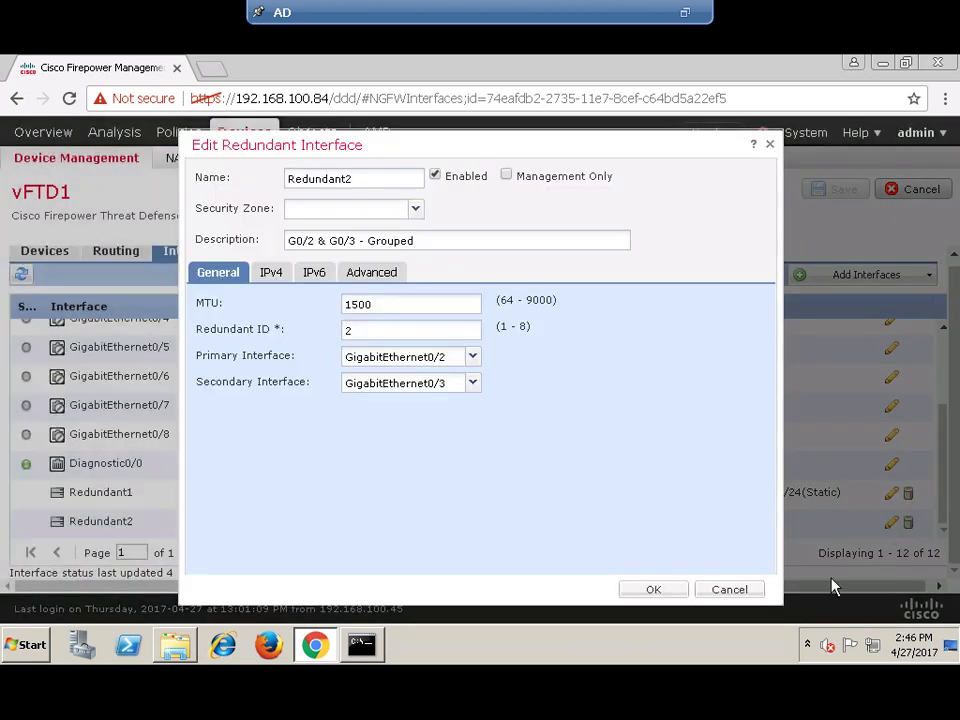
click(730, 589)
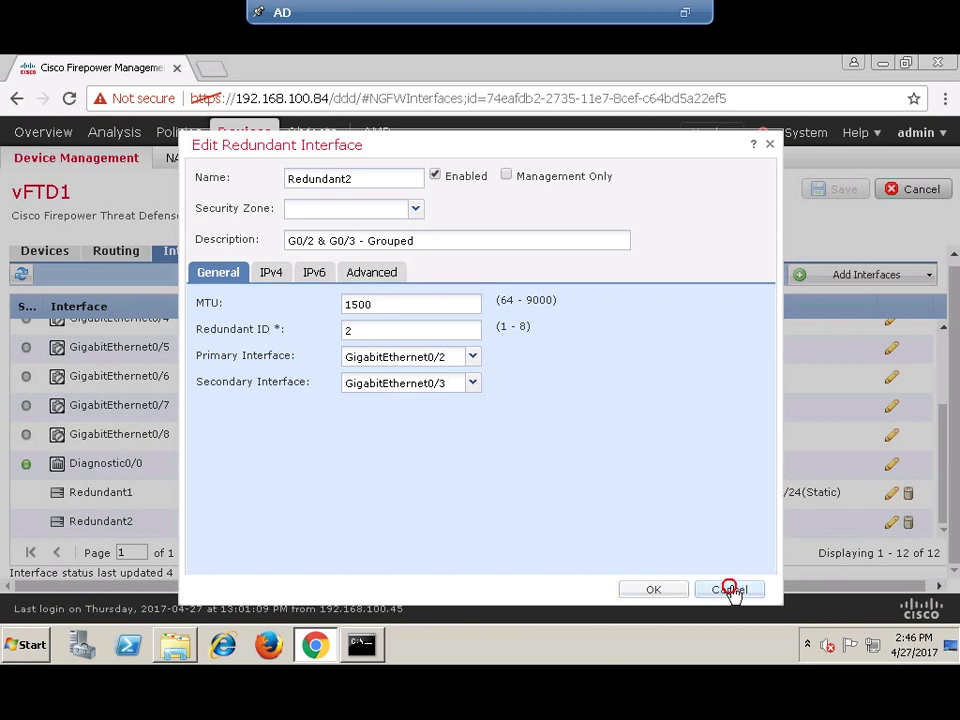
click(927, 281)
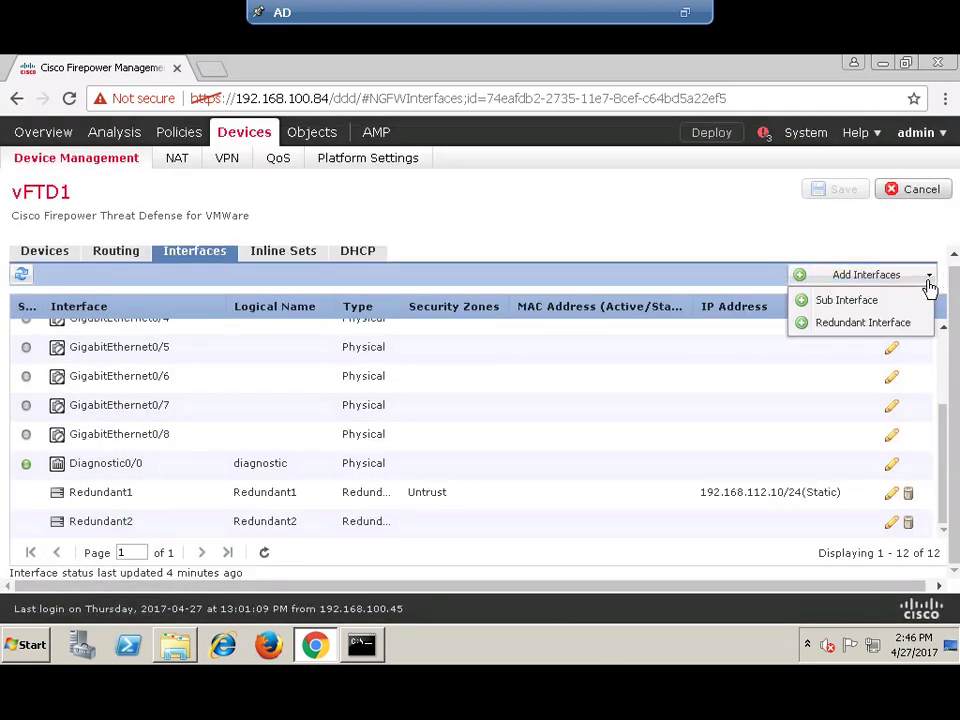
- Add a sub-interface named R2.151-DMZ1, checking the topology diagram for the name
click(847, 302)
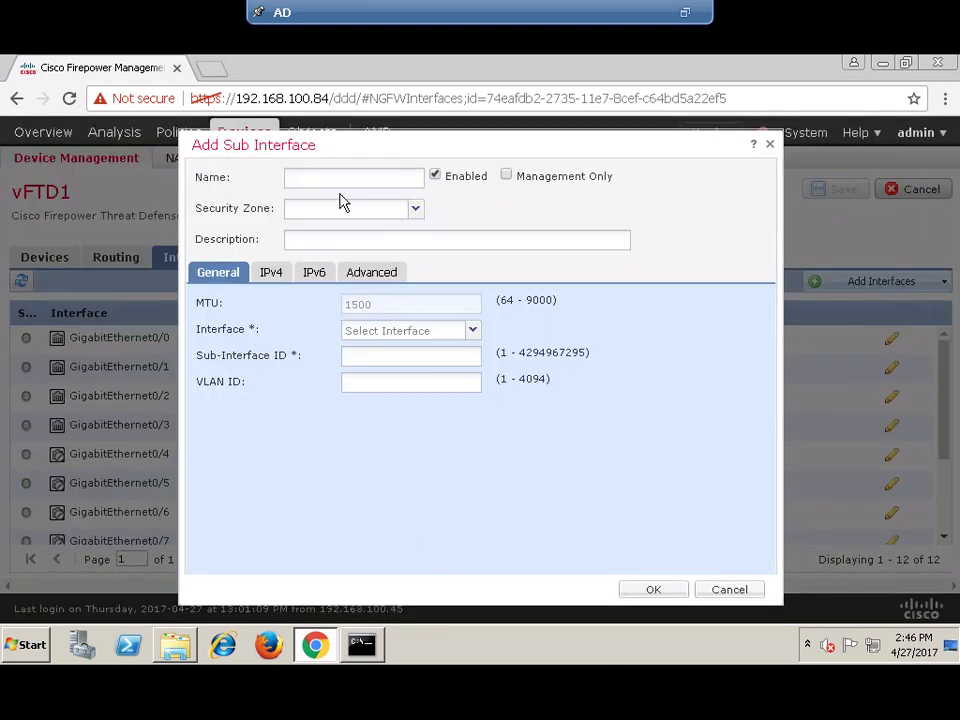
click(358, 182)
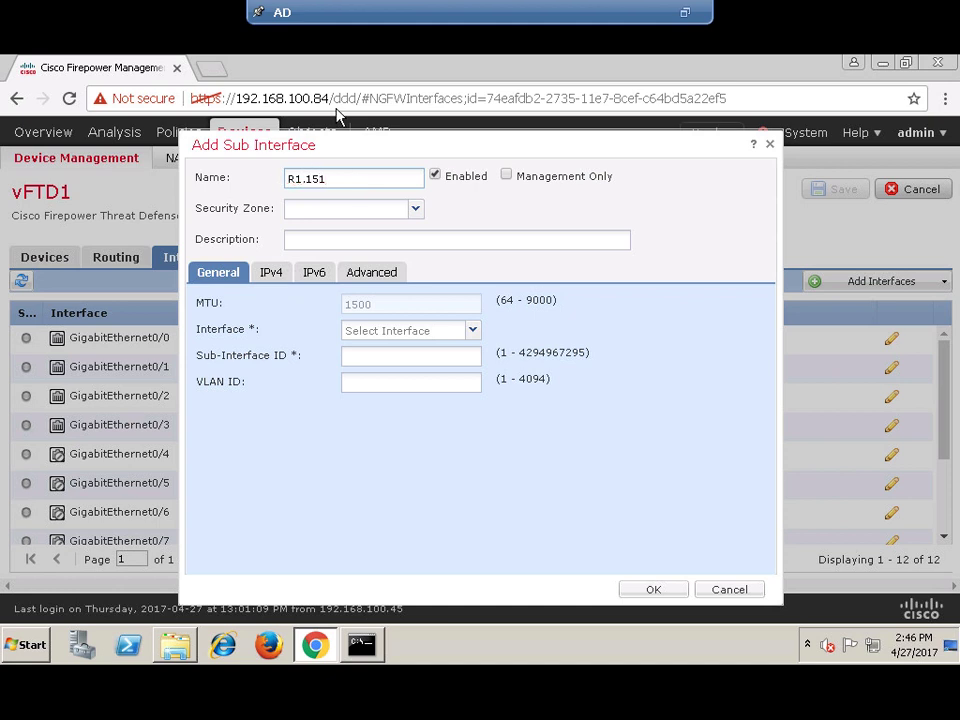
click(613, 13)
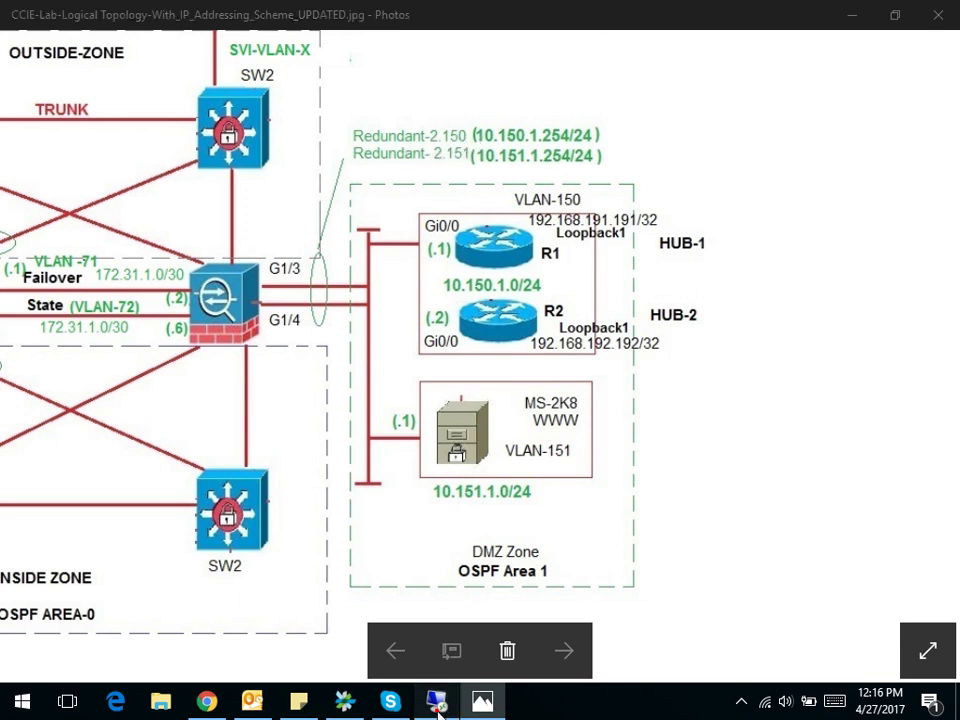
key(alt+Tab)
click(300, 180)
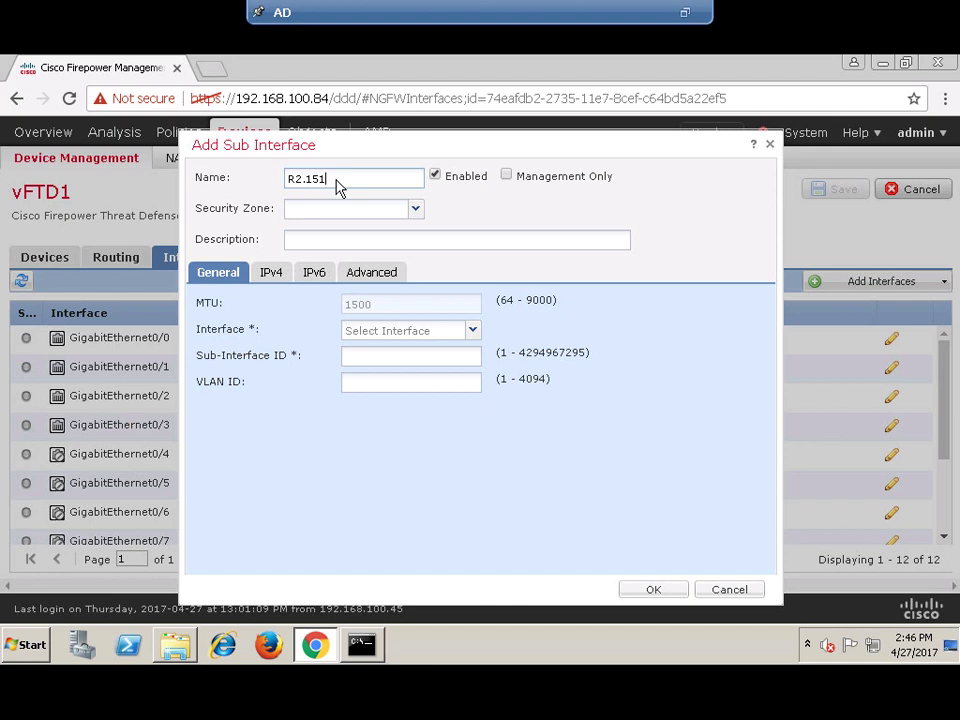
text(-)
click(614, 12)
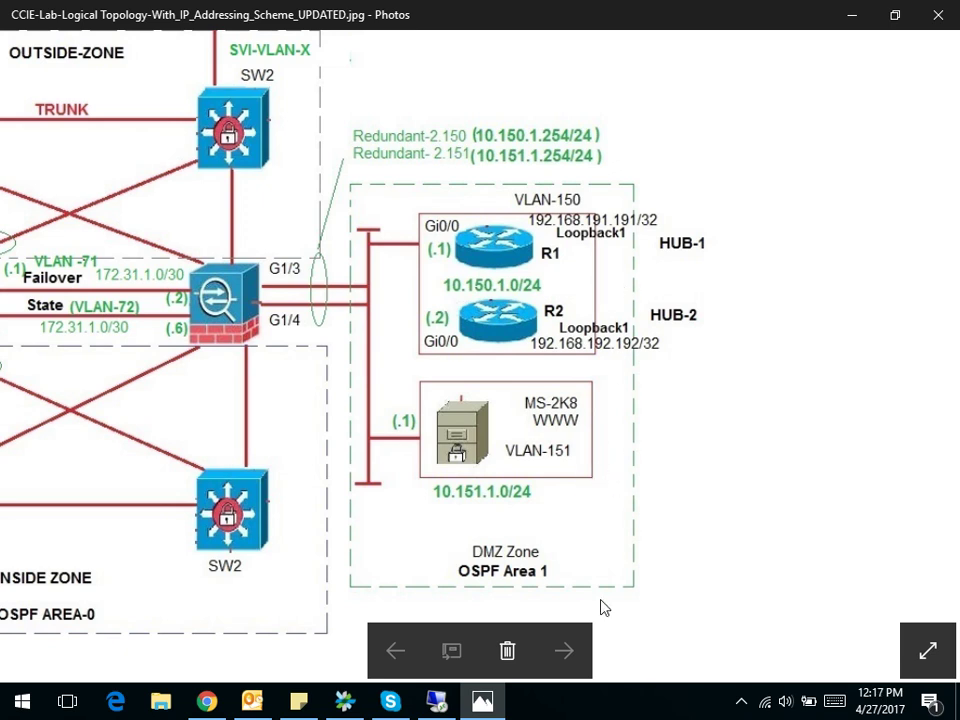
click(446, 707)
click(353, 179)
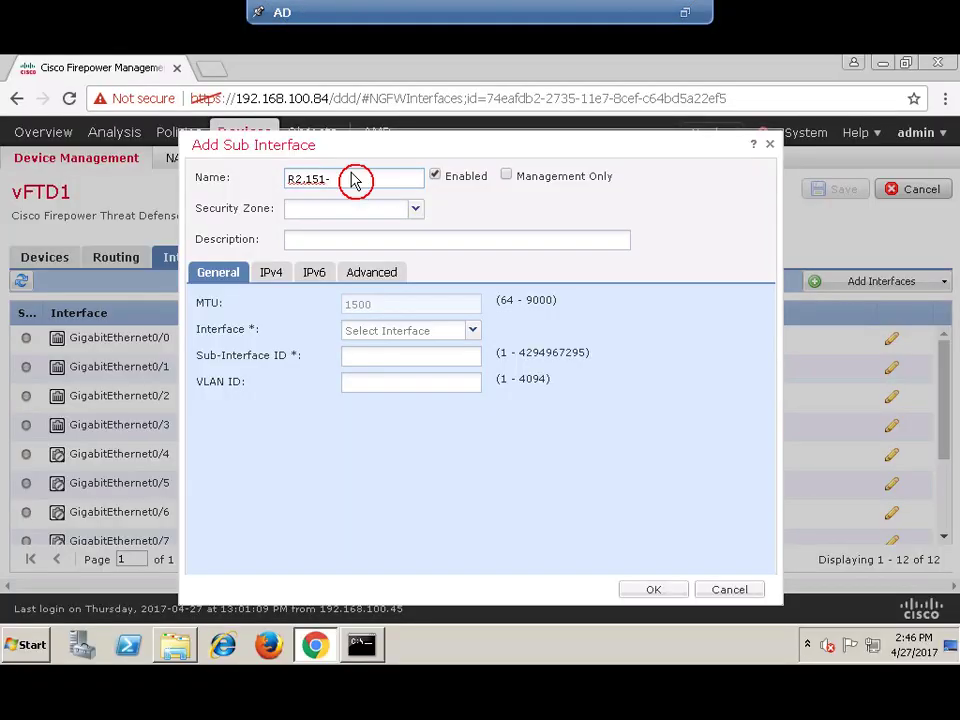
text(DMZ1)
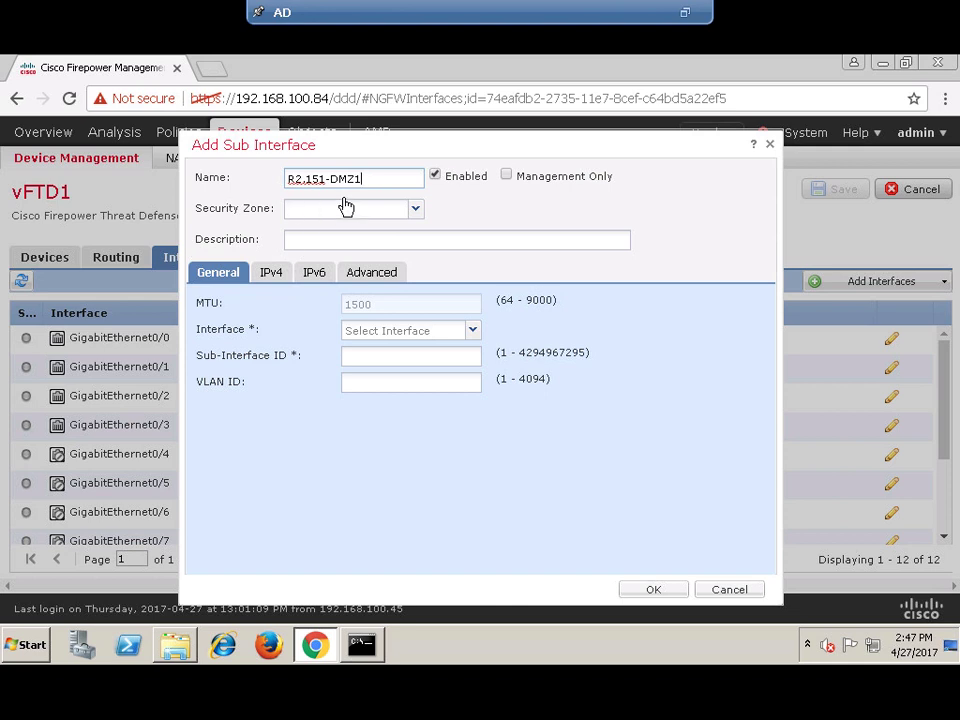
click(417, 210)
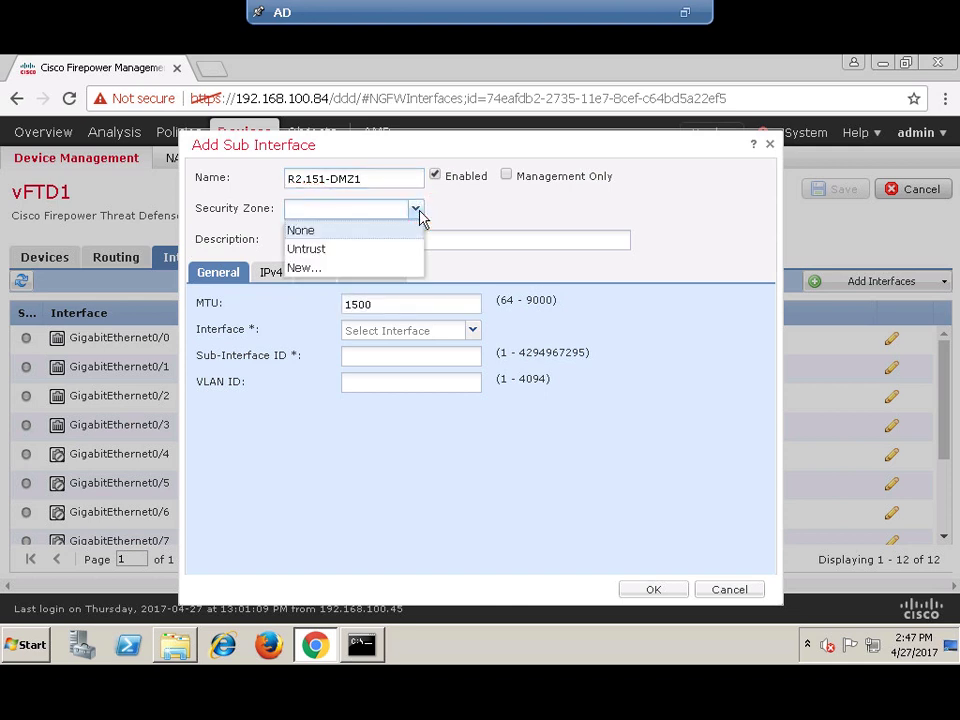
- Create security zone DMZ1 and describe the sub-interface as 'Router R1 and R2 in DMZ1 Zone'
click(322, 270)
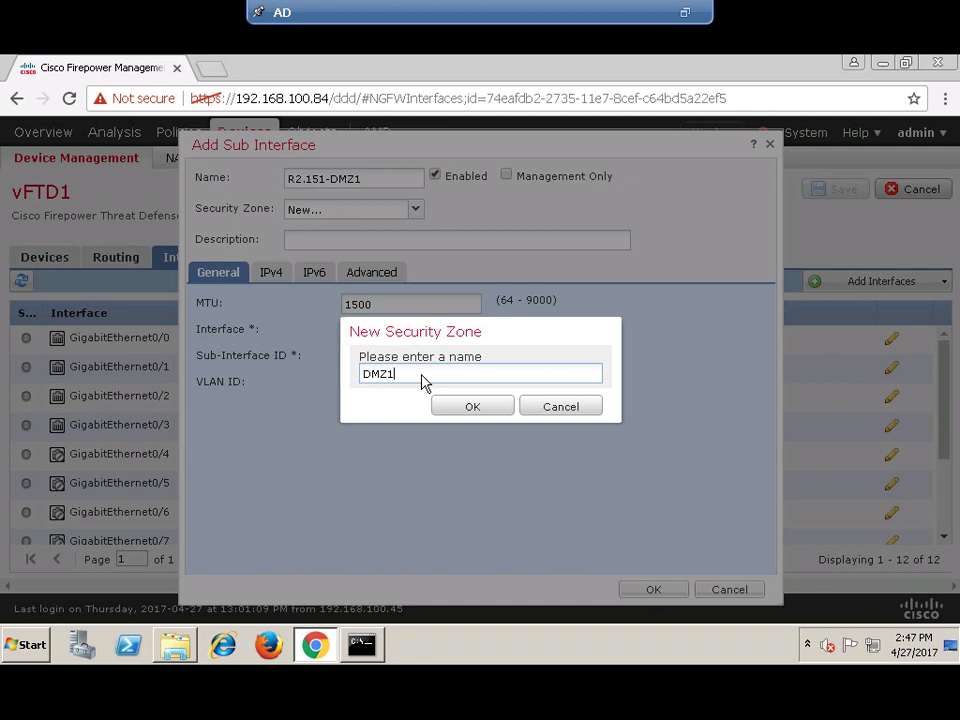
click(462, 410)
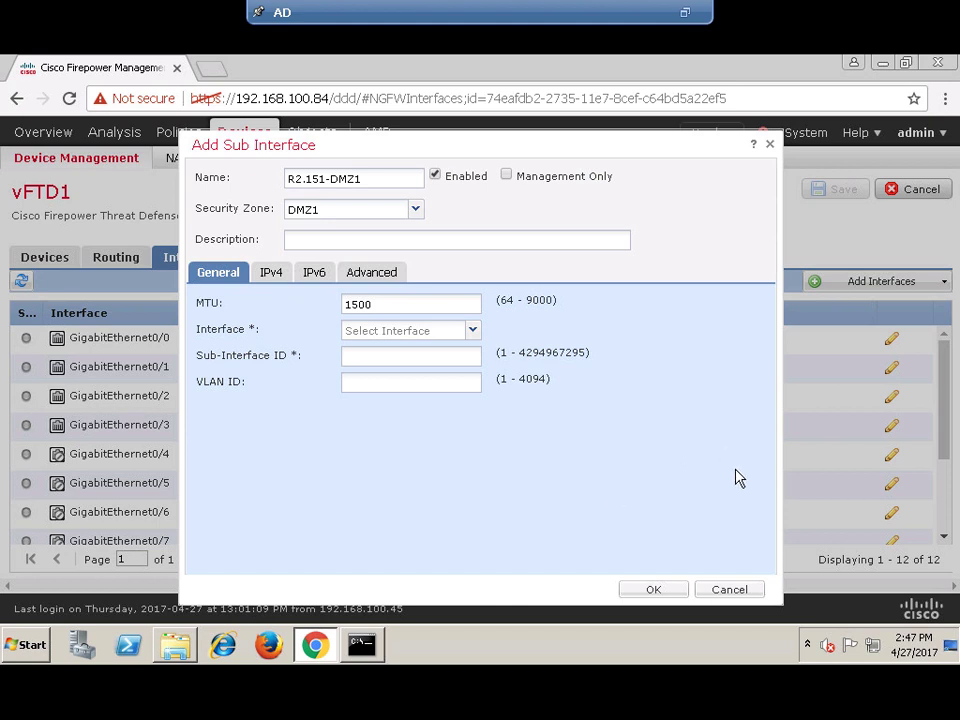
click(315, 242)
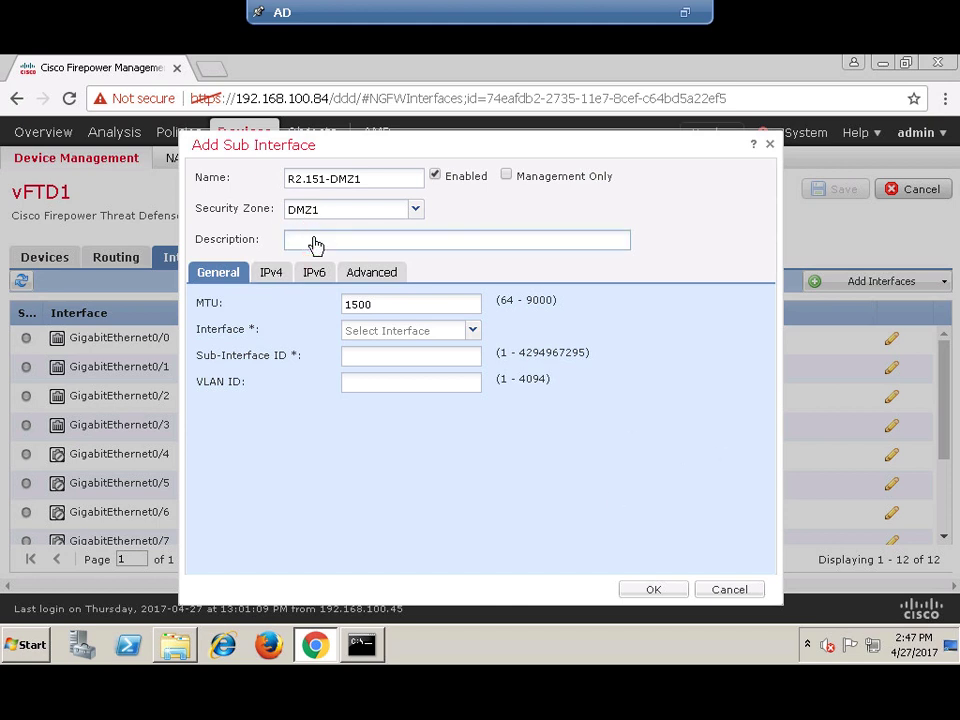
text(Router R1 and R2 in DMZ1  Zone)
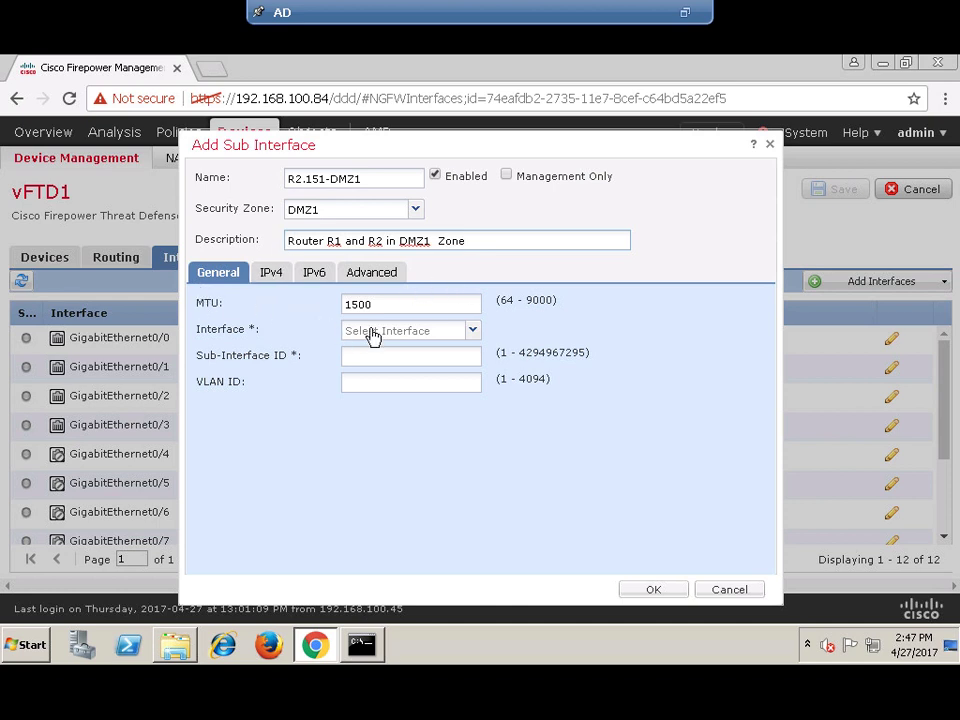
- Choose Redundant2 as the parent interface and fill in the VLAN ID
click(474, 331)
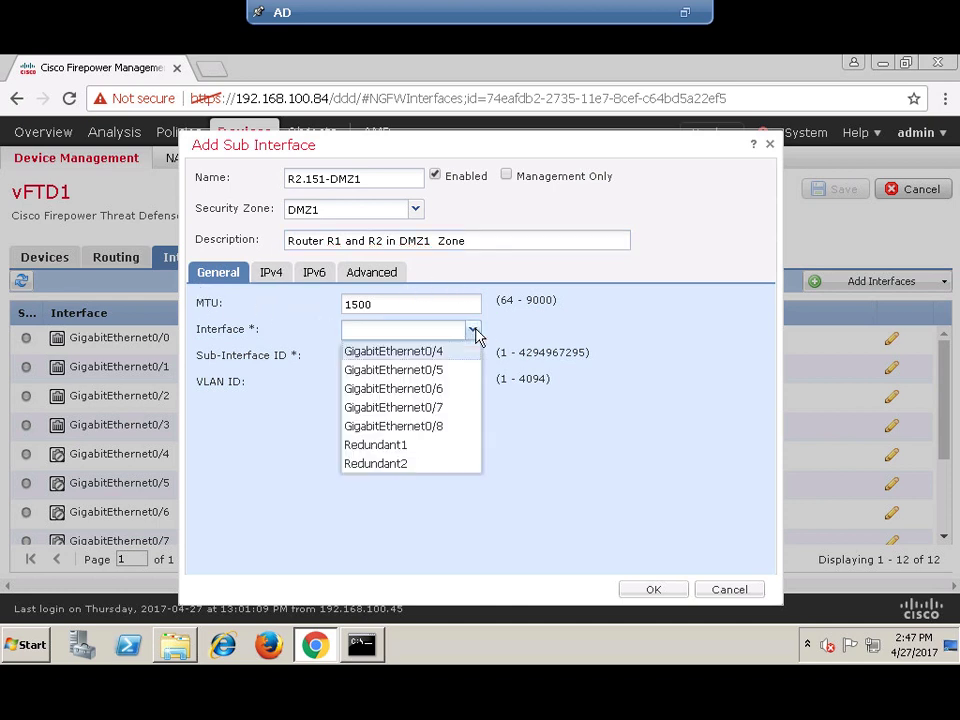
click(474, 331)
click(474, 331)
click(378, 465)
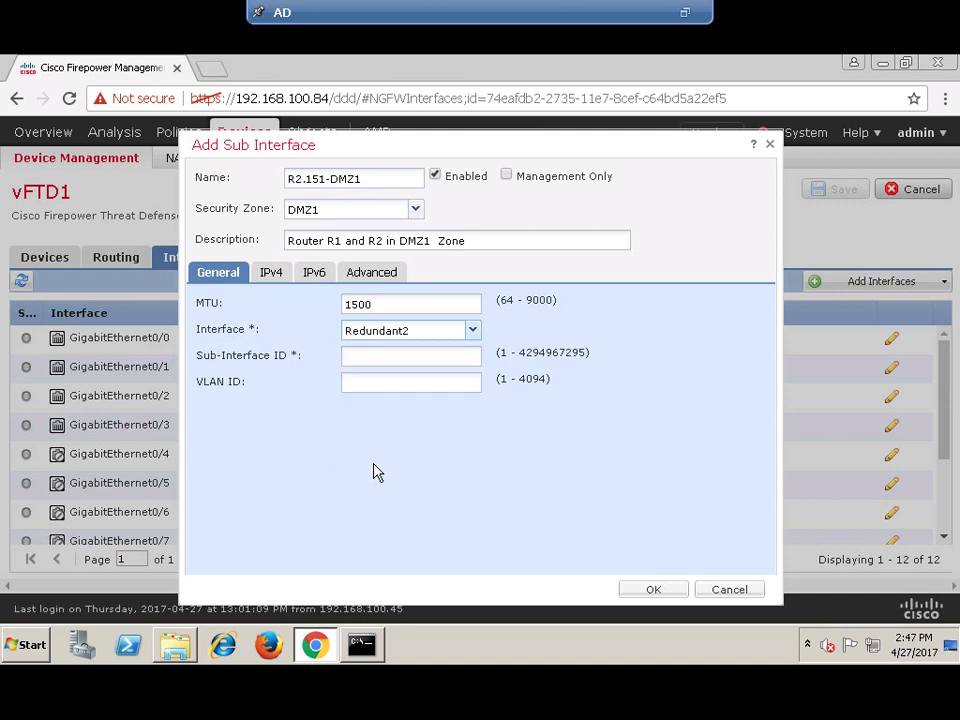
click(368, 359)
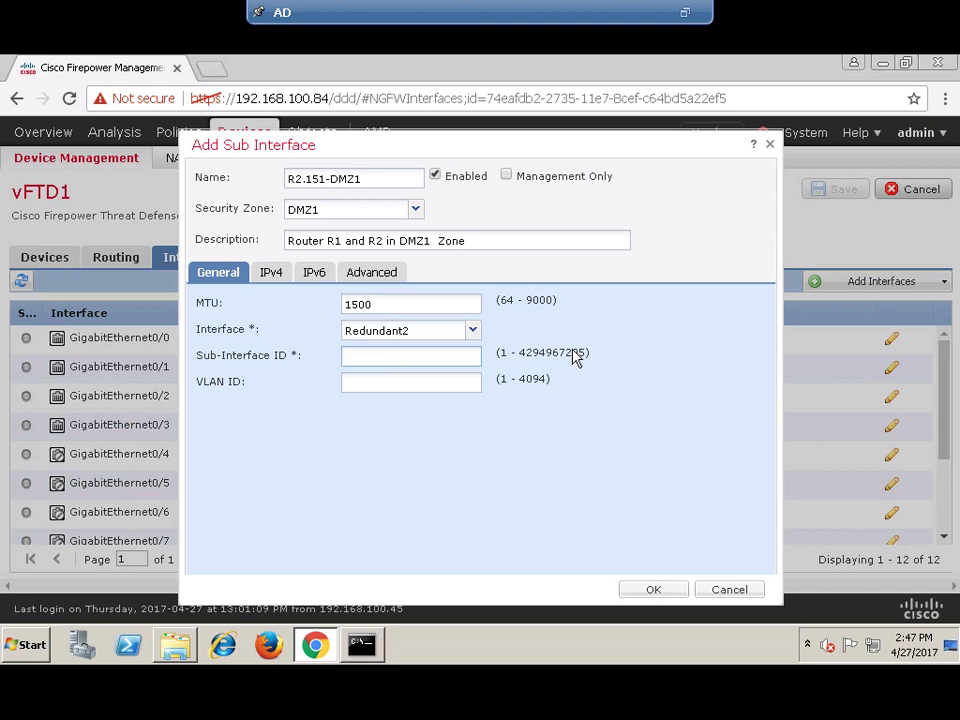
click(411, 384)
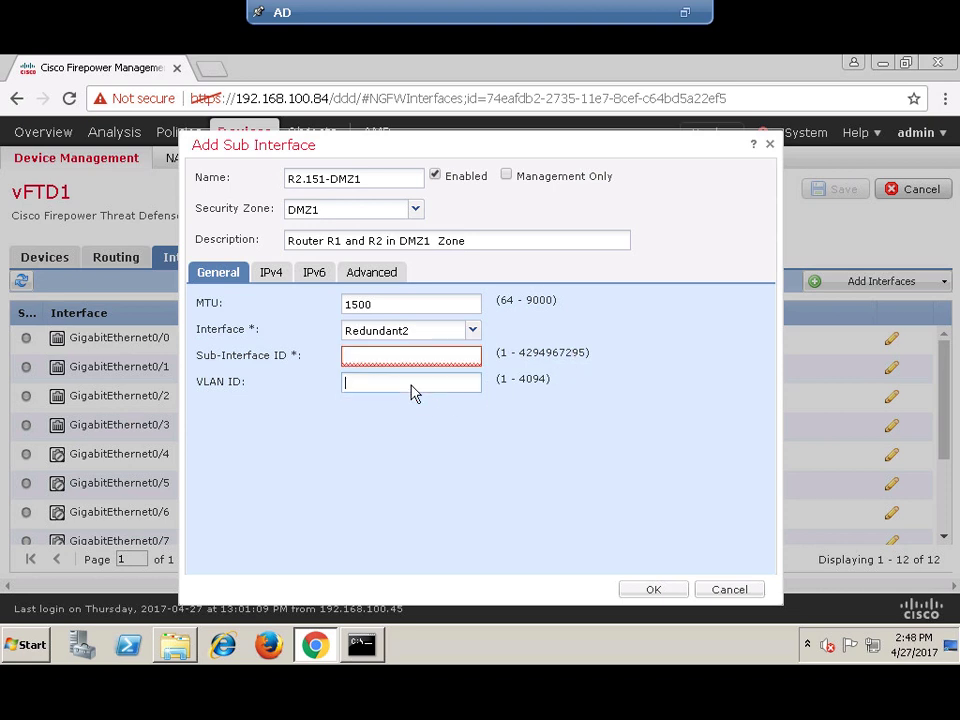
text(151)
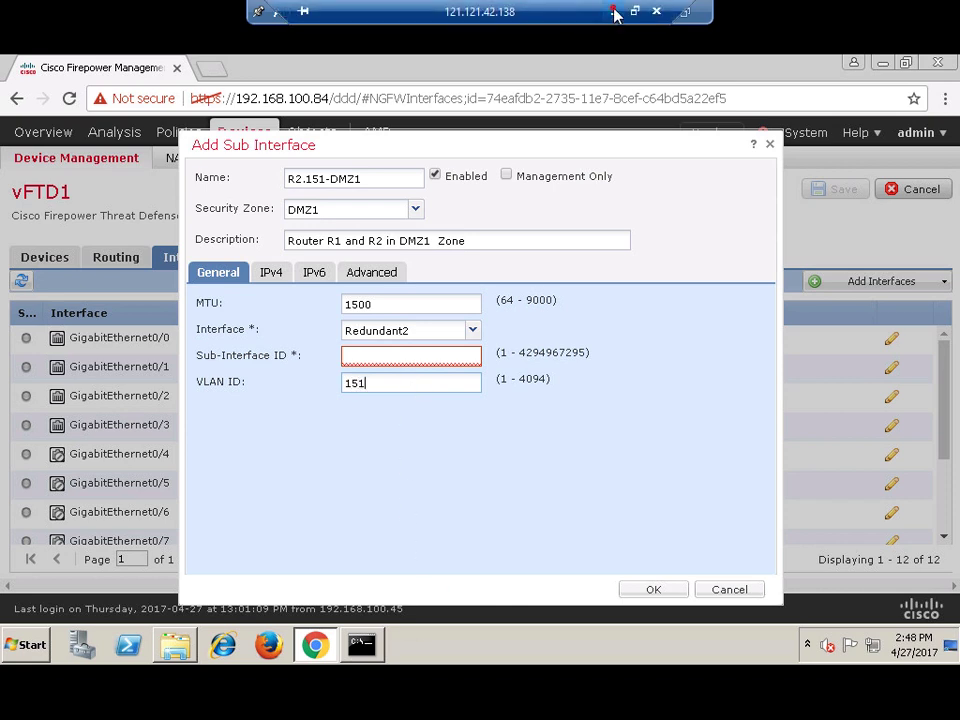
- After checking the diagram, rename the sub-interface to R2.150-DMZ1
click(614, 12)
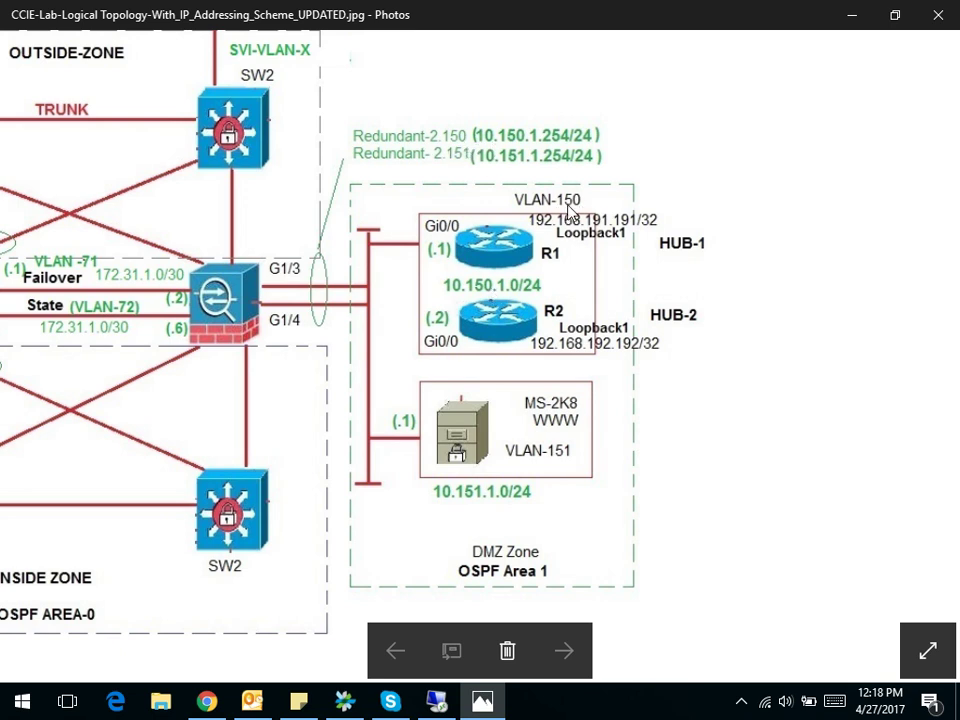
click(482, 705)
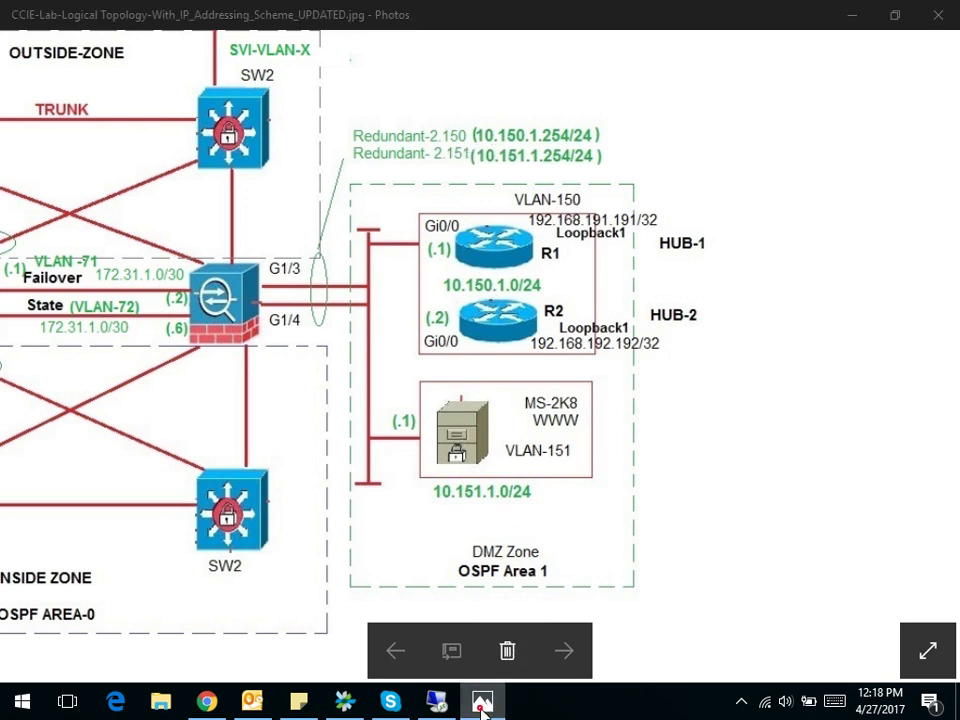
click(482, 705)
click(436, 702)
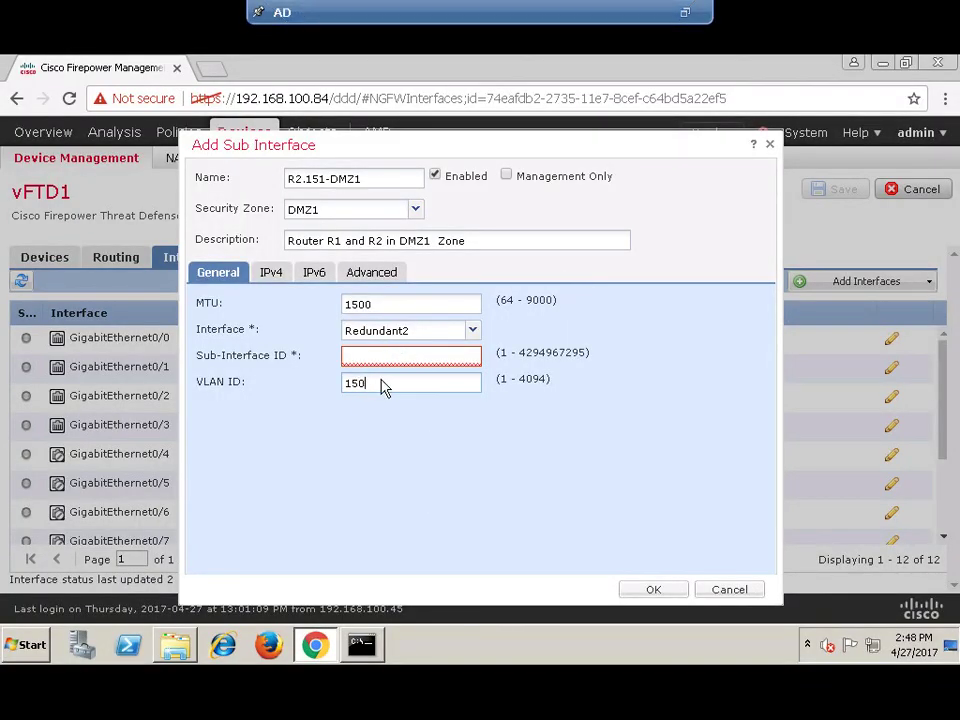
click(323, 180)
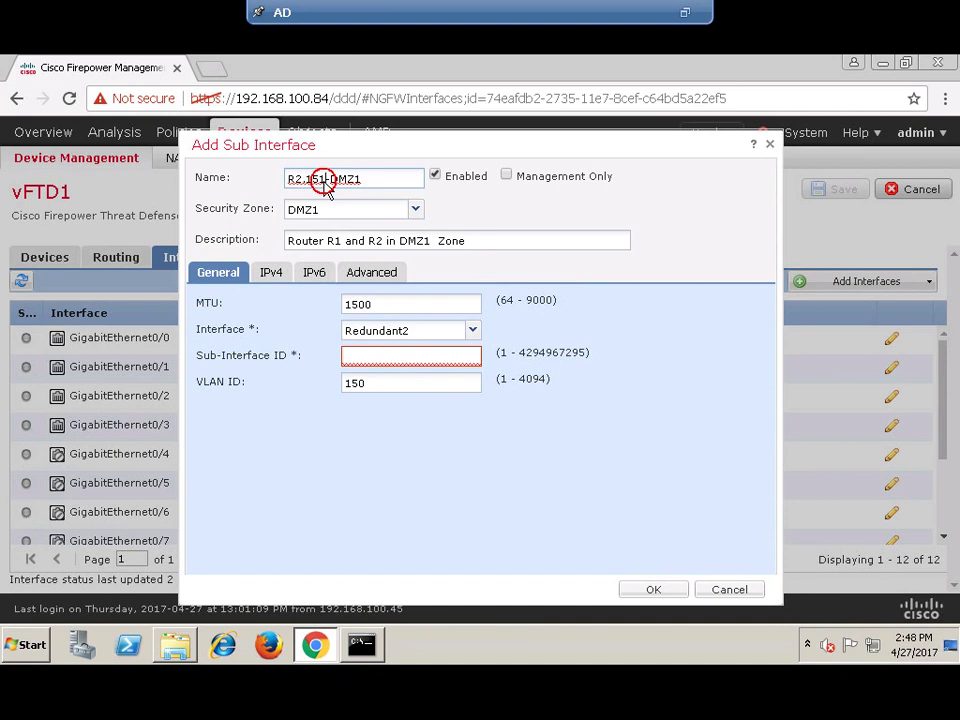
key(BackSpace)
text(0)
click(377, 374)
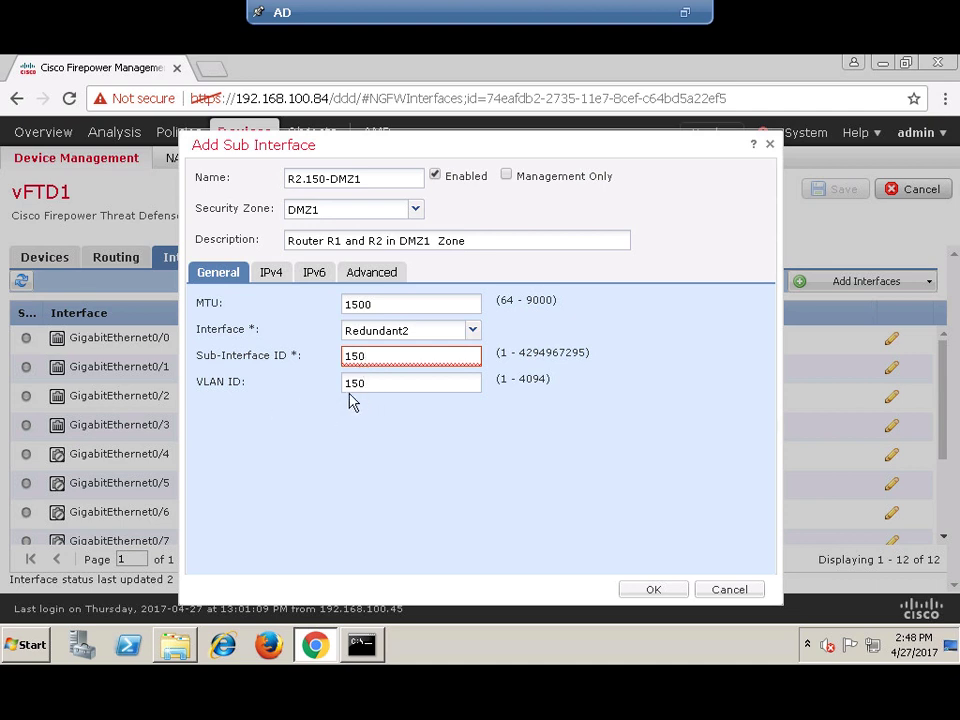
- Enter static IPv4 address 10.150.1.254 for R2.150-DMZ1, checking the diagram
click(268, 272)
click(373, 335)
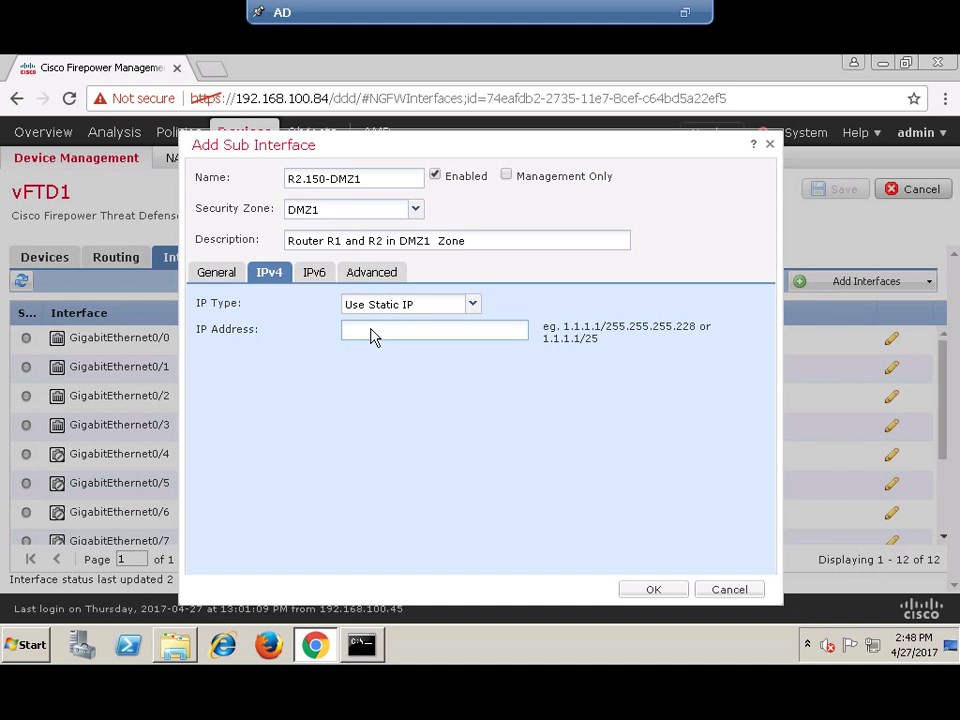
text(10.150.1.)
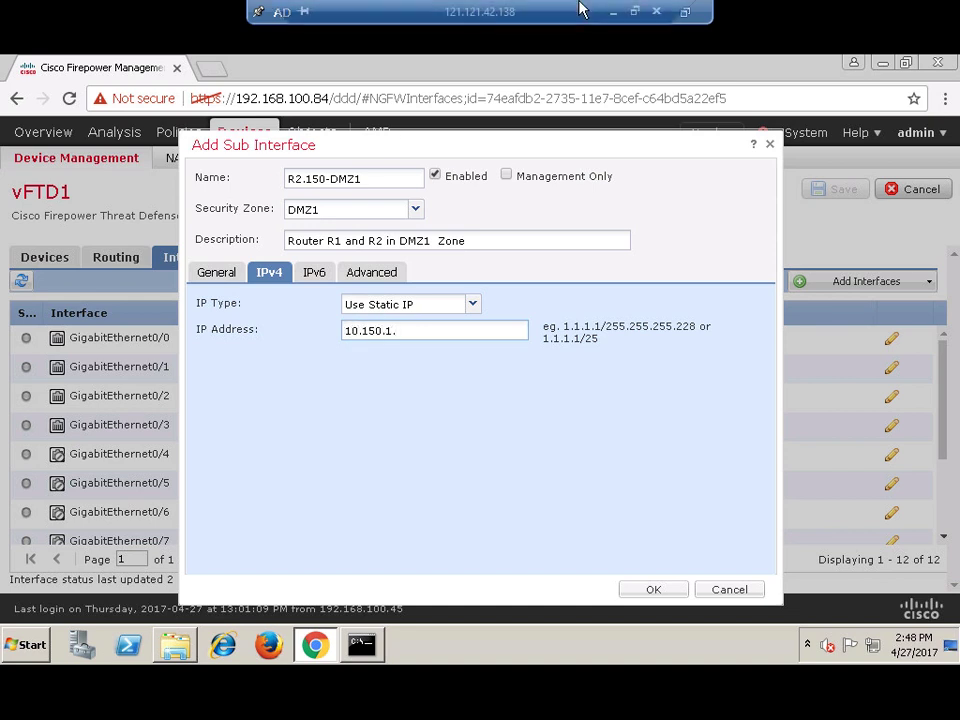
click(612, 12)
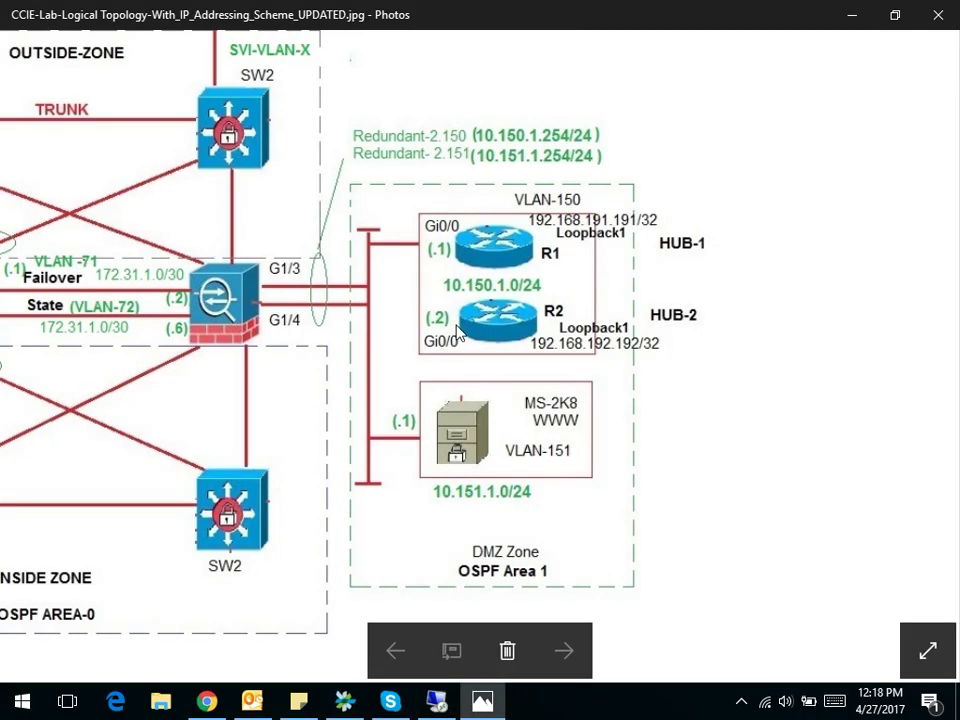
click(436, 701)
click(412, 333)
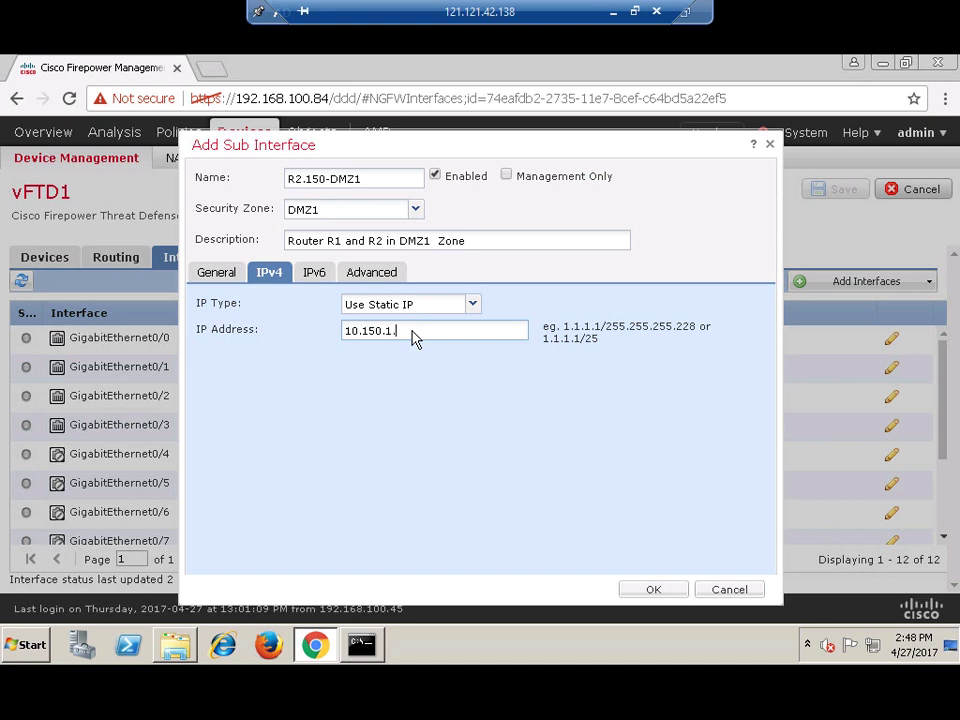
text(254/24)
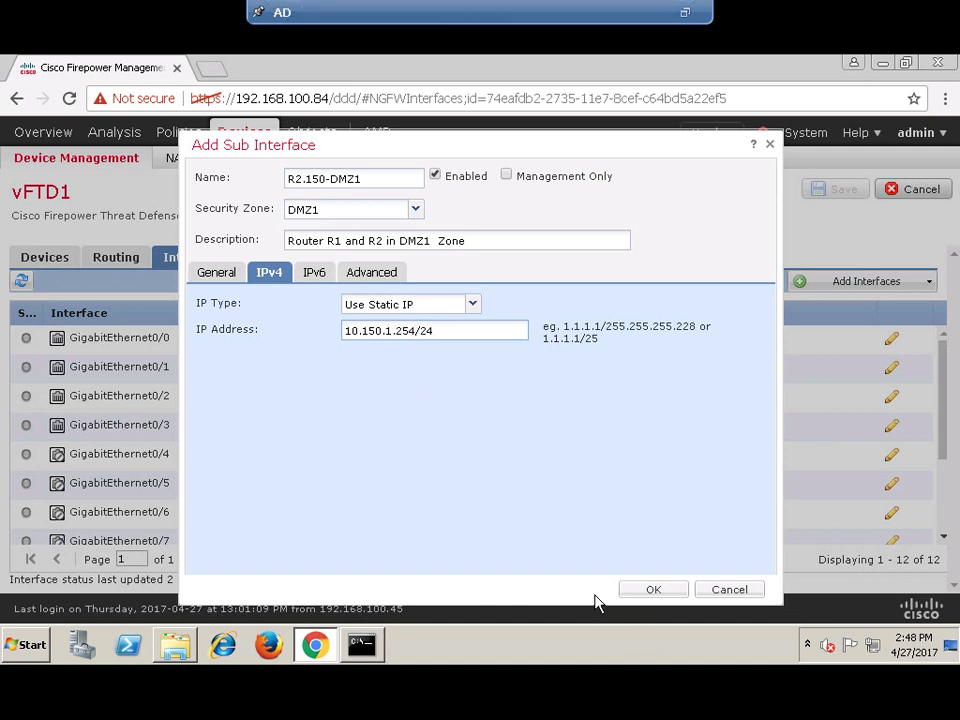
- Confirm the R2.150-DMZ1 sub-interface and save vFTD1's interface list
click(655, 593)
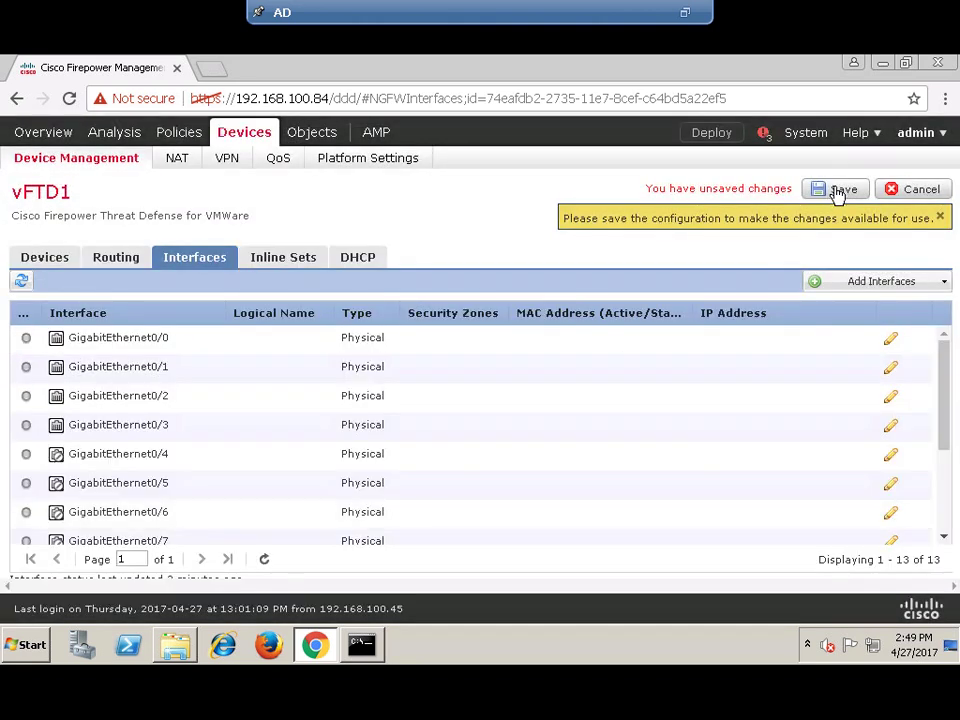
click(838, 190)
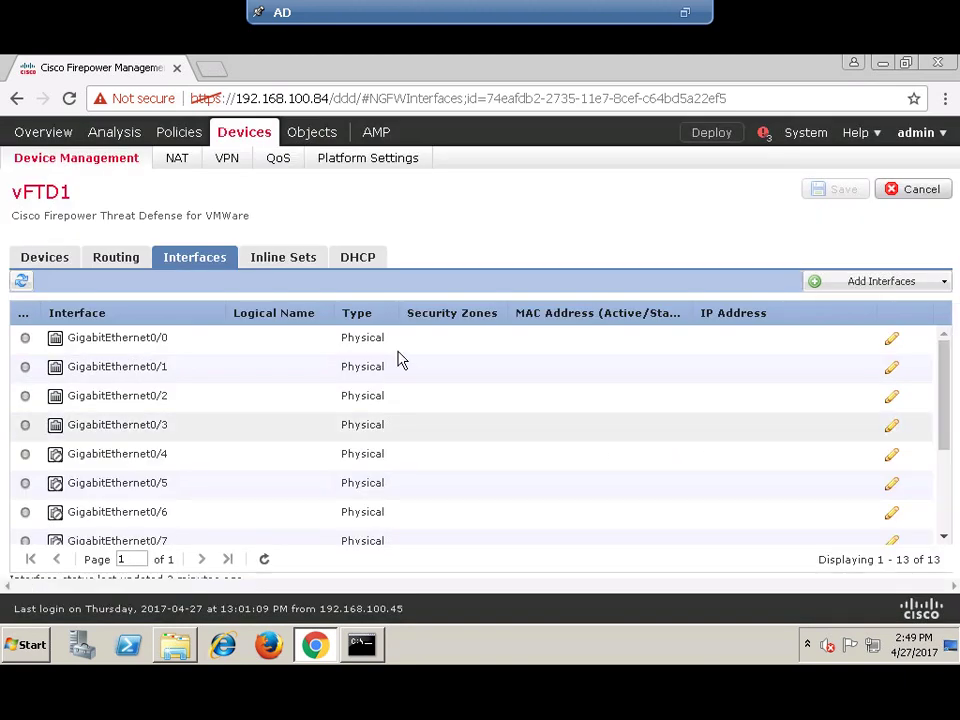
scroll(565, 404, down, 5)
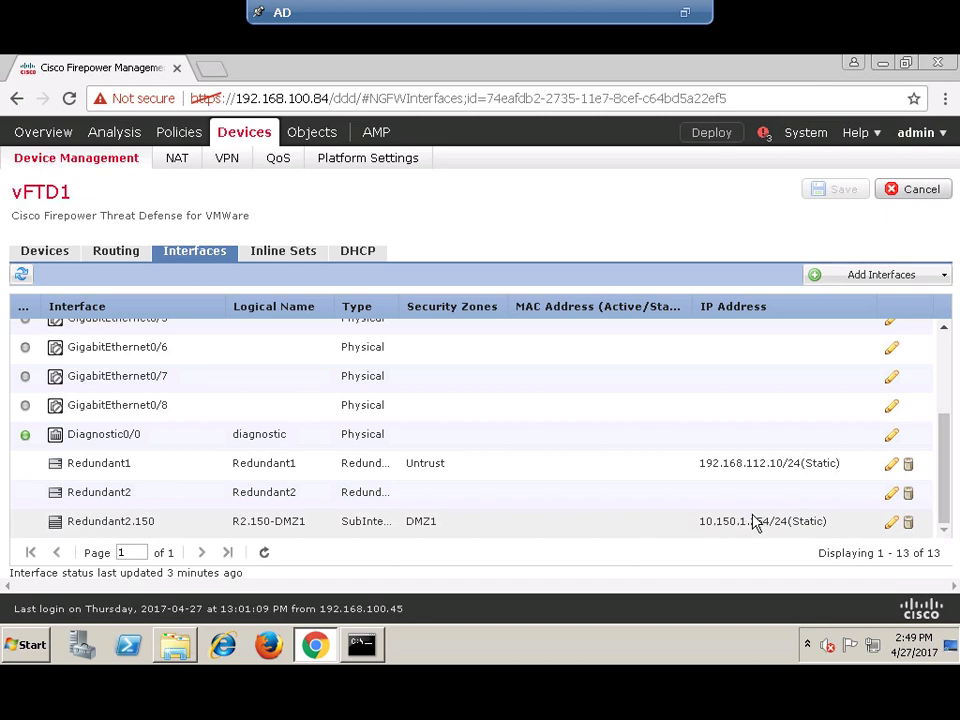
- Add another sub-interface named R2.151-PUB-DMZ, checking the diagram for the next subnet
click(943, 276)
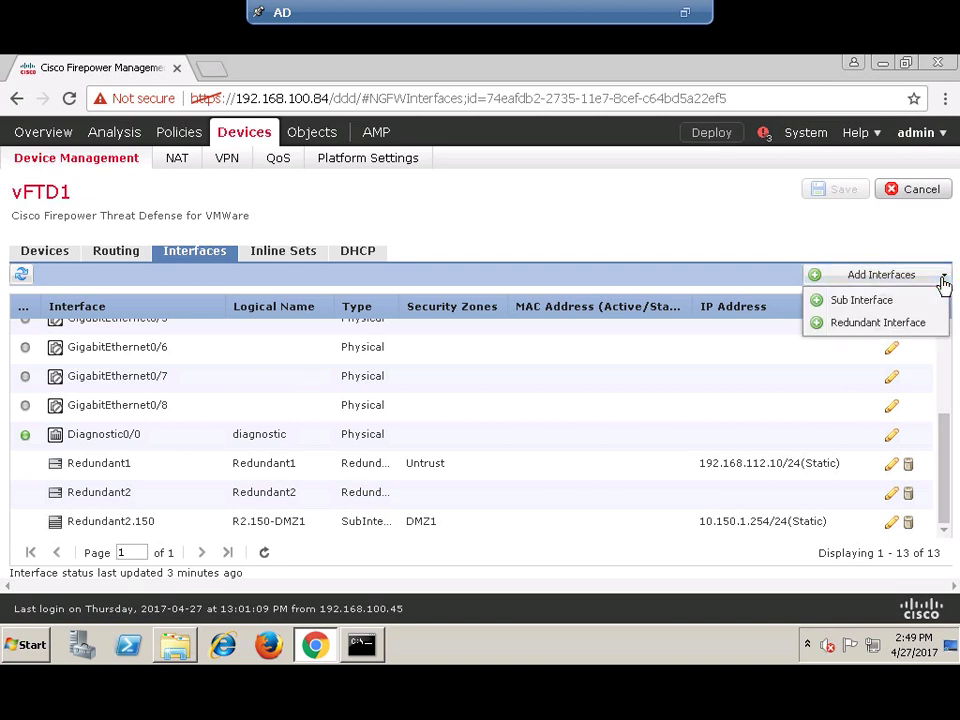
click(880, 307)
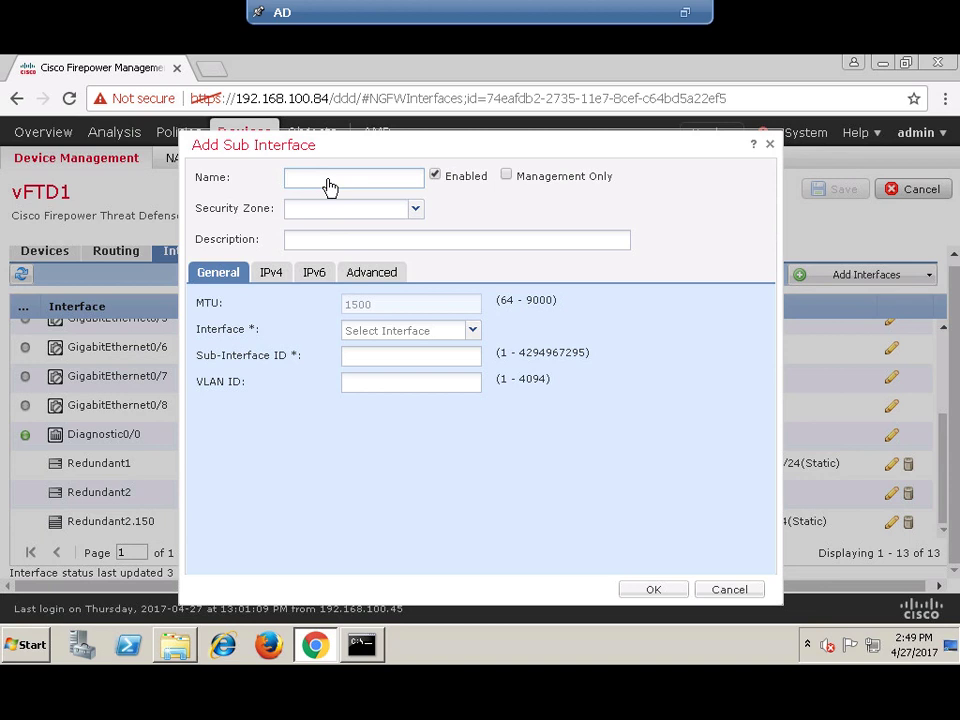
text(R2.151)
text(_PUB)
text(-DMZ)
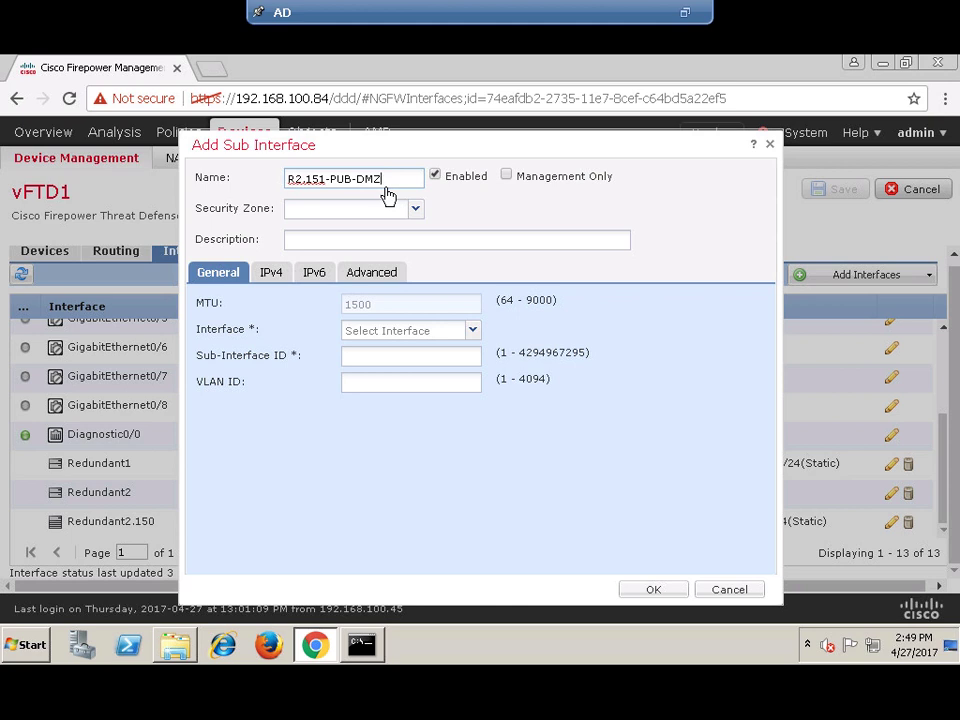
mouse_move(400, 8)
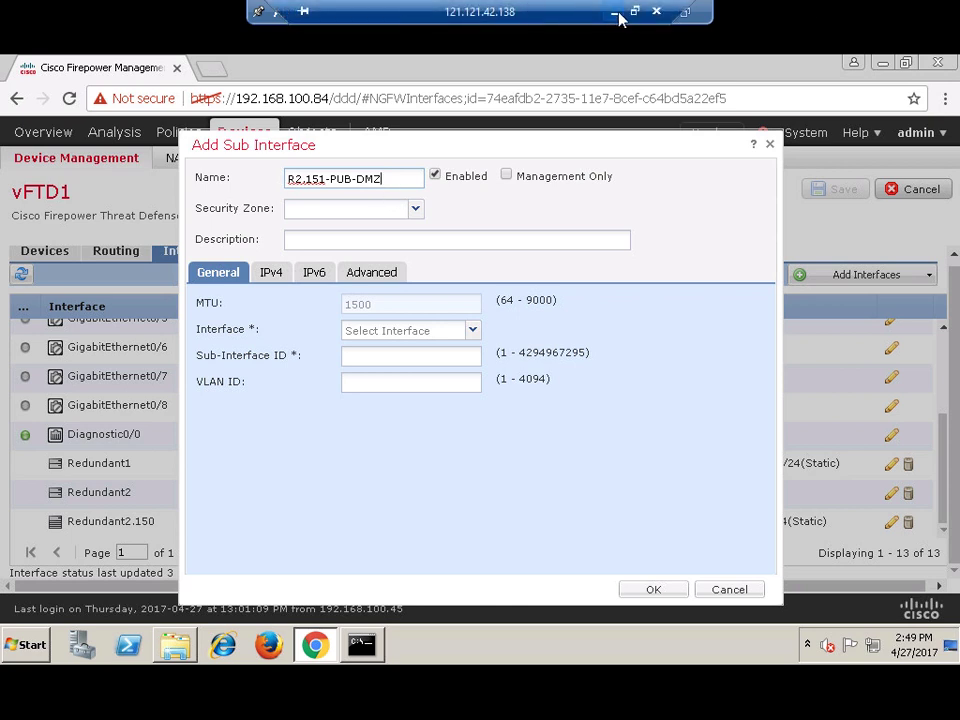
click(616, 13)
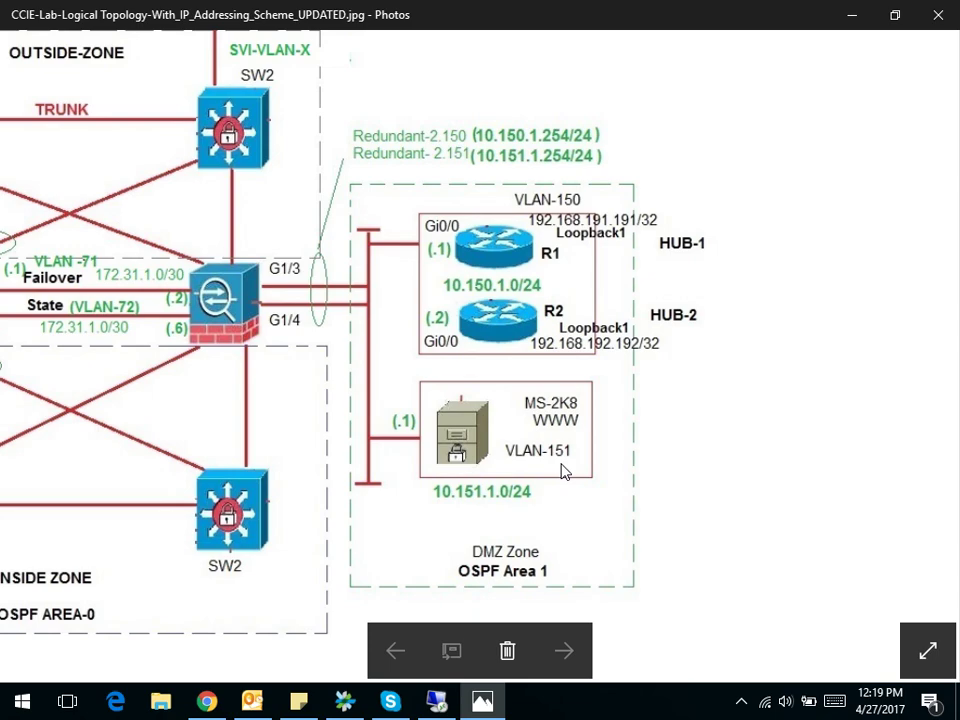
click(437, 701)
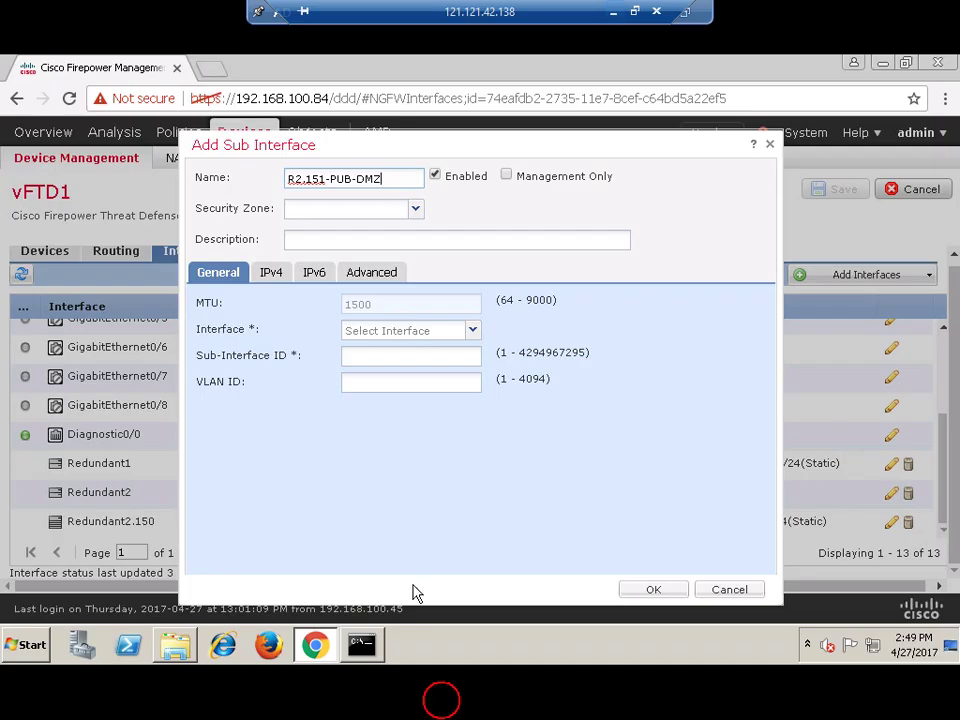
- Create security zone pubdmz and add the description 'Pub DMZ hosting WEB Server'
click(415, 210)
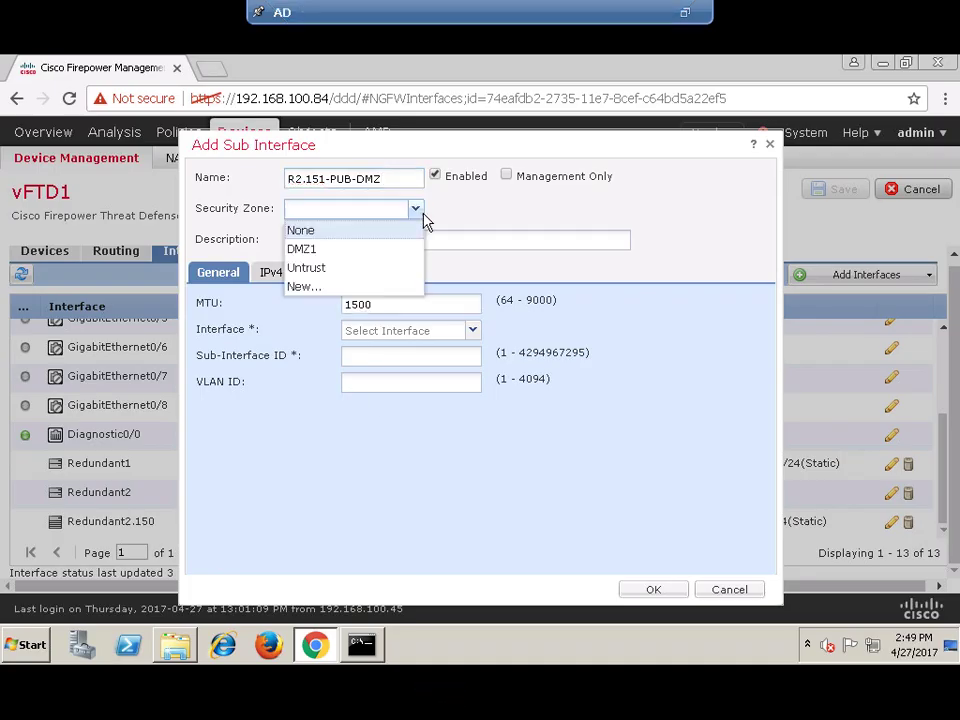
click(302, 287)
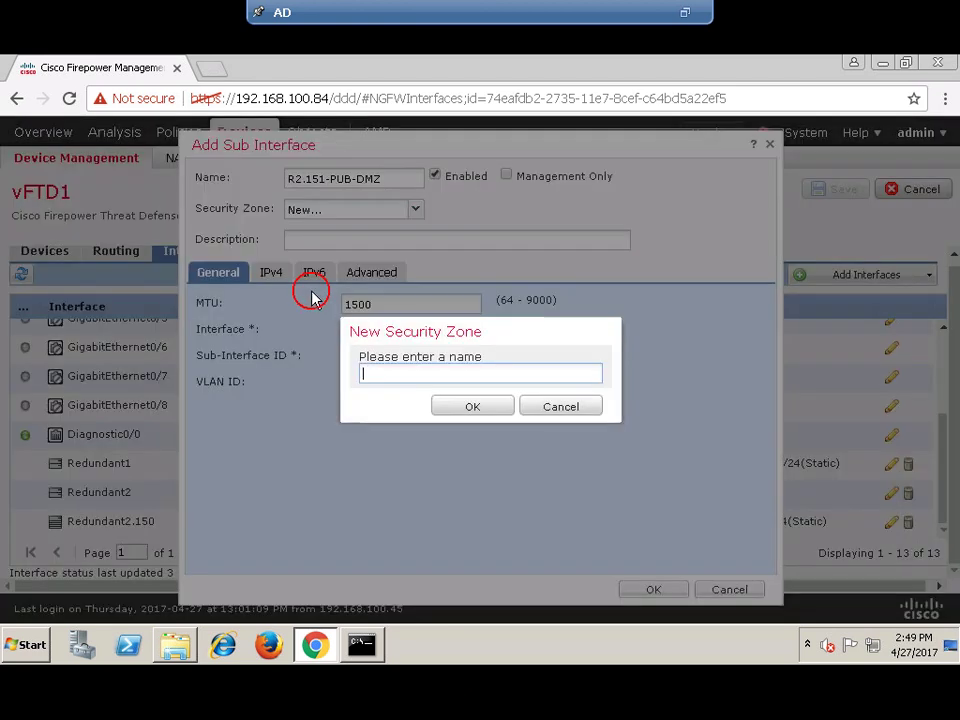
click(380, 375)
text(pubdmz)
click(450, 414)
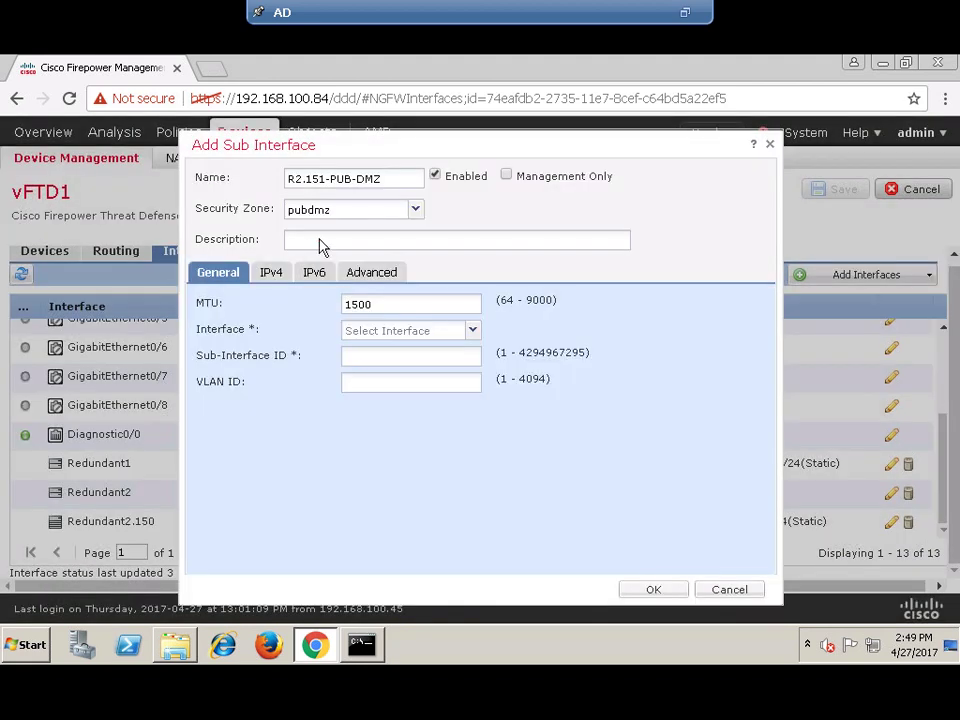
click(320, 246)
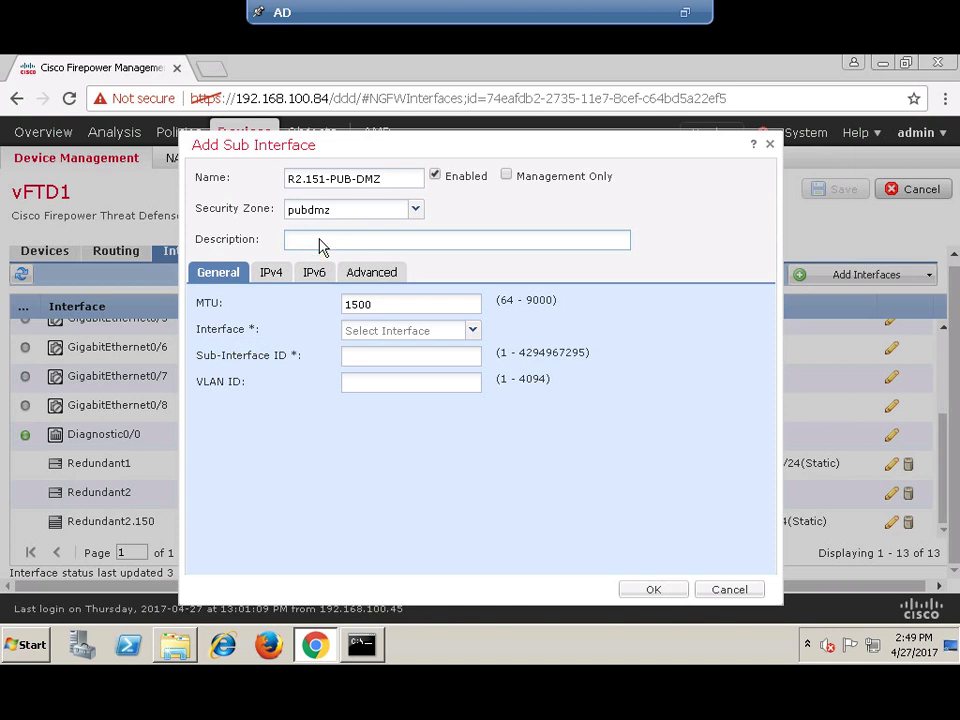
text(Pub DMZ hosting WWW)
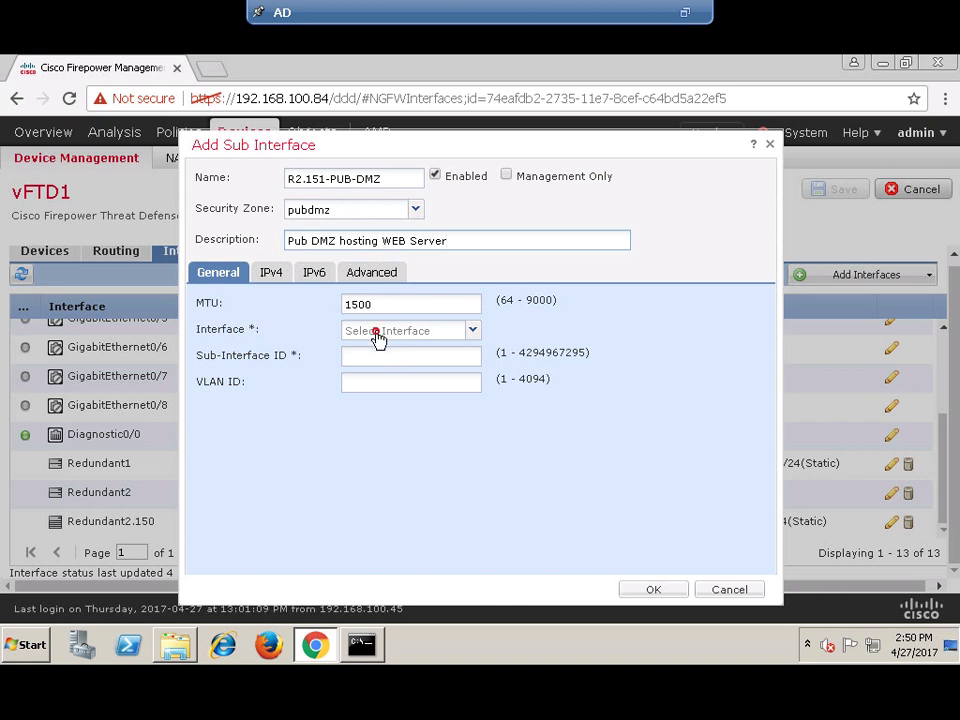
- Set parent interface Redundant2 with sub-interface ID and VLAN ID 151
click(377, 331)
click(392, 465)
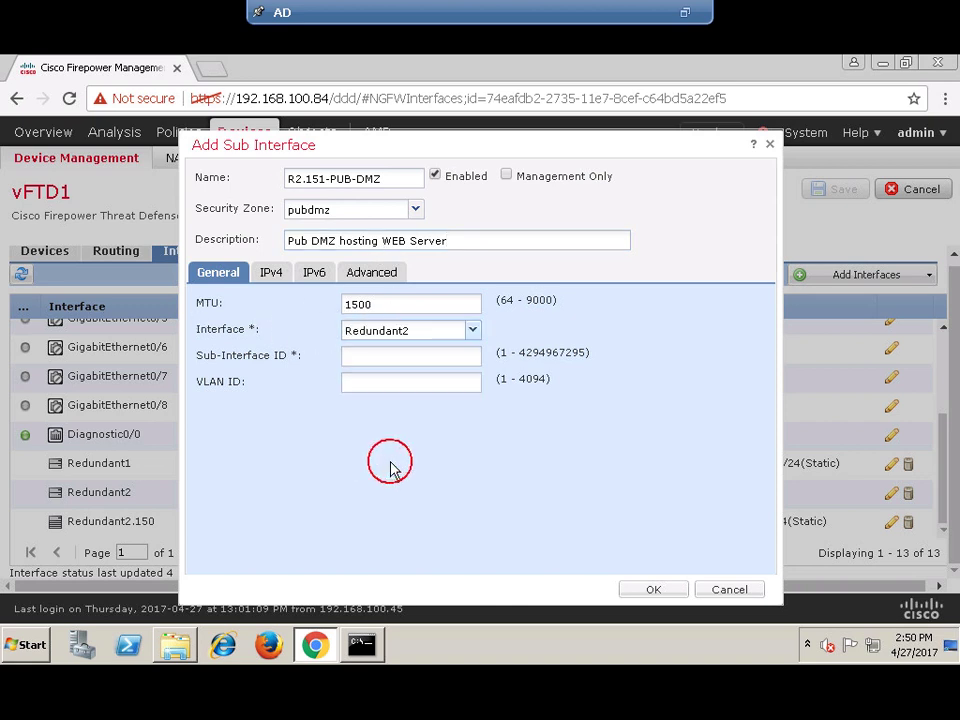
click(357, 361)
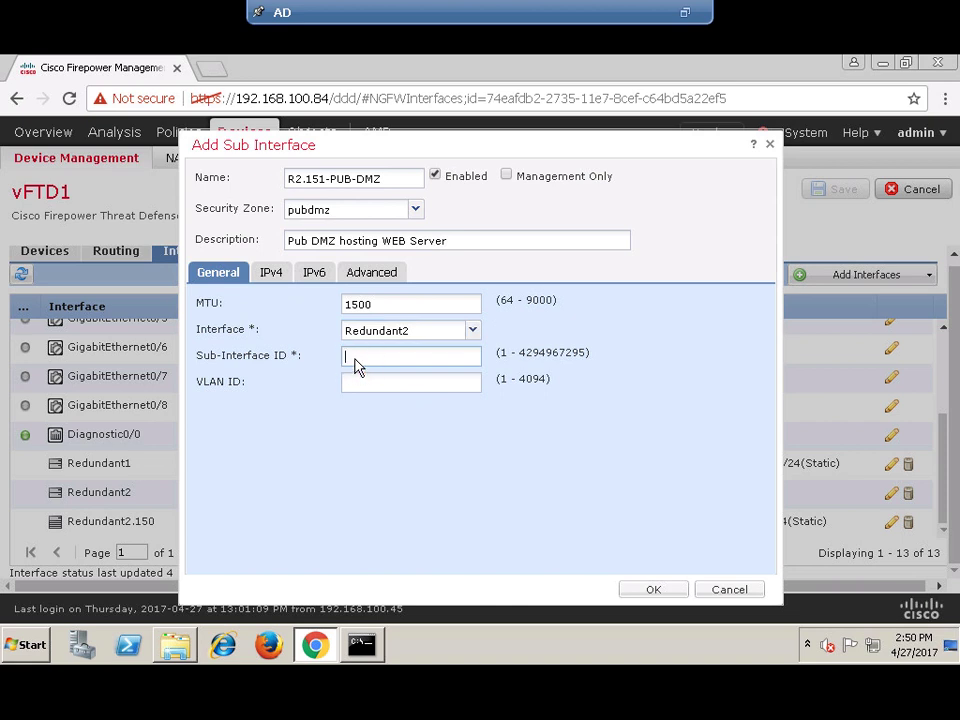
text(151)
click(386, 389)
text(1)
- Give the sub-interface static IPv4 address 10.151.1.254 and create it
click(271, 278)
click(366, 336)
text(10.151.1.254/24)
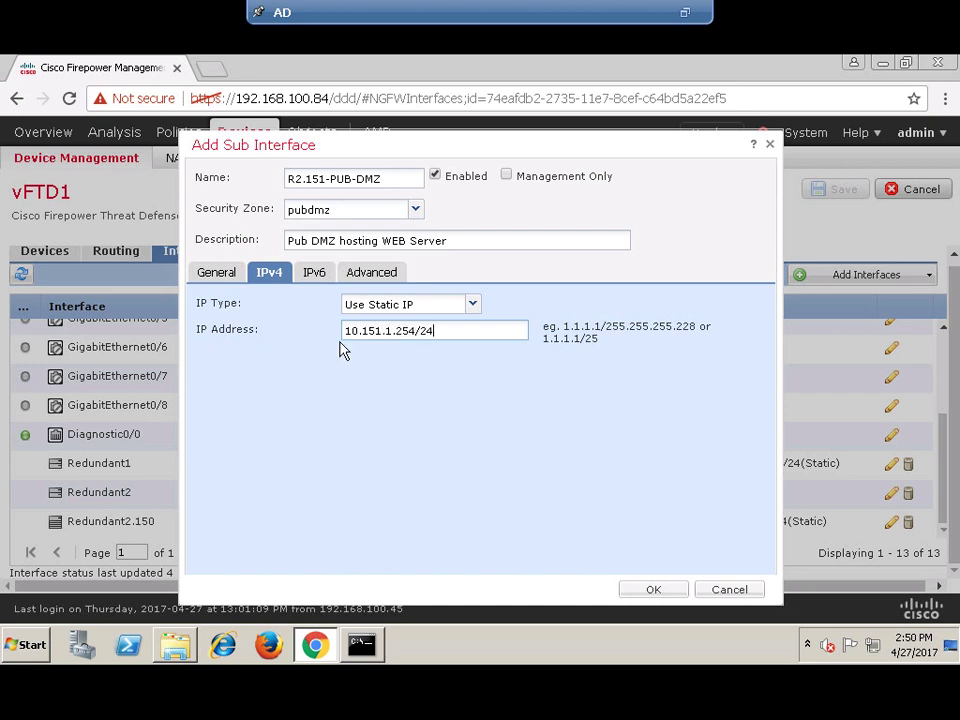
click(654, 591)
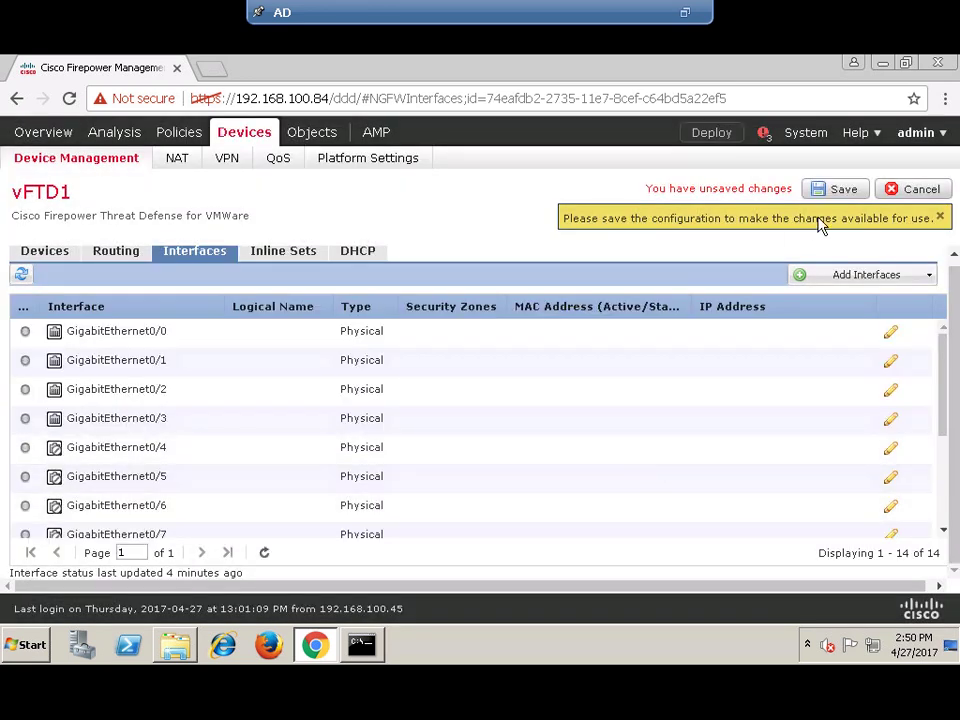
- Save the new R2.151-PUB-DMZ sub-interface so vFTD1 lists 14 saved interfaces
click(843, 189)
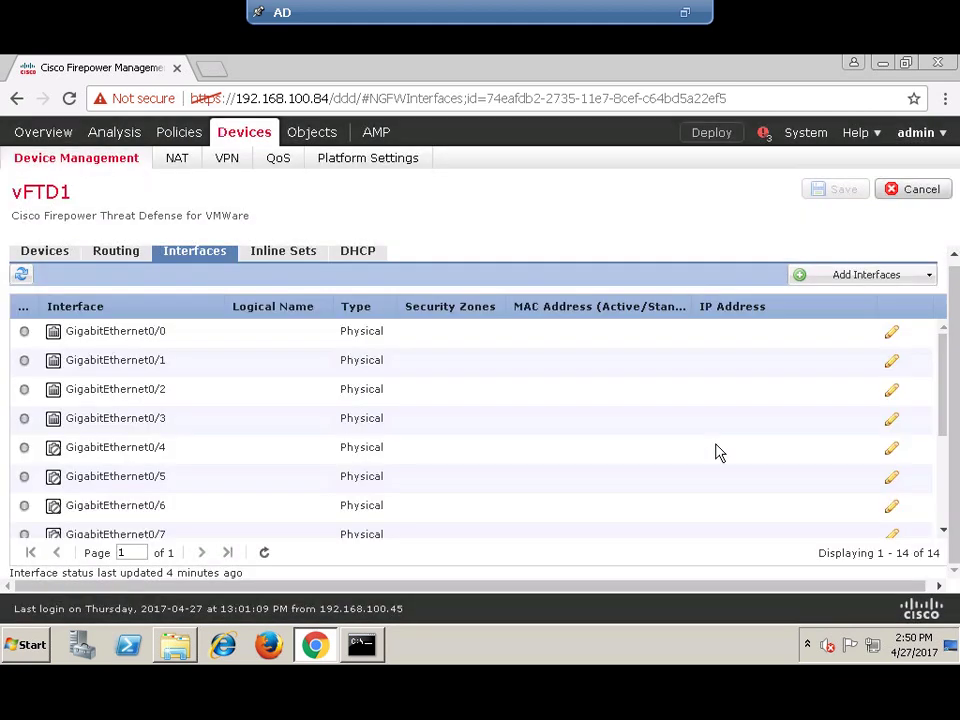
scroll(700, 450, down, 4)
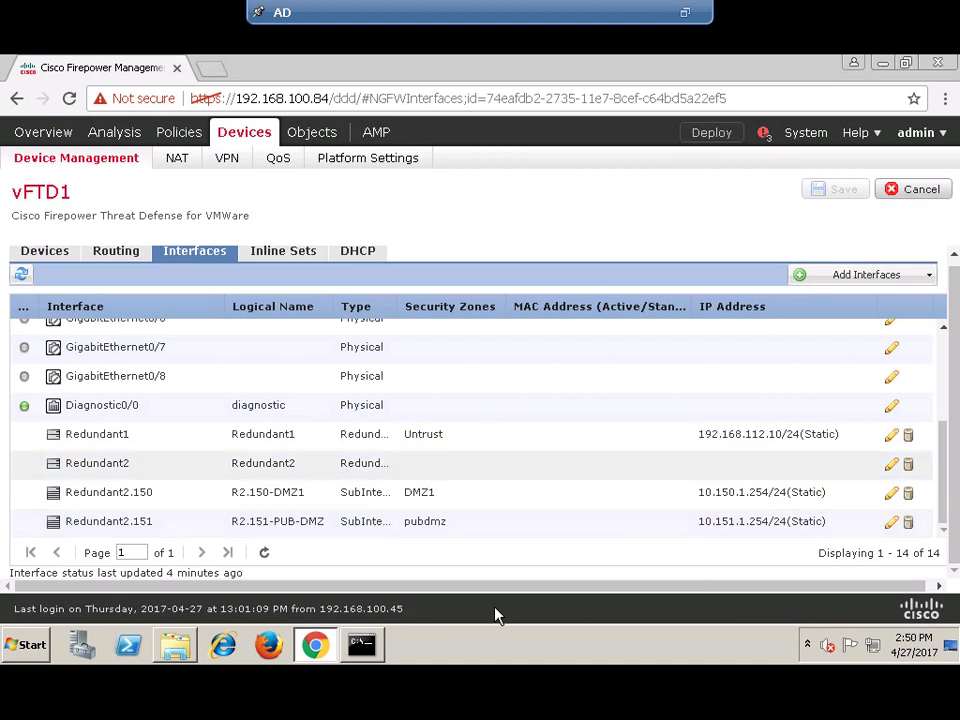
- Pan the Photos topology diagram across the inside, DMZ and outside zones, then return to FMC
mouse_move(420, 8)
click(616, 11)
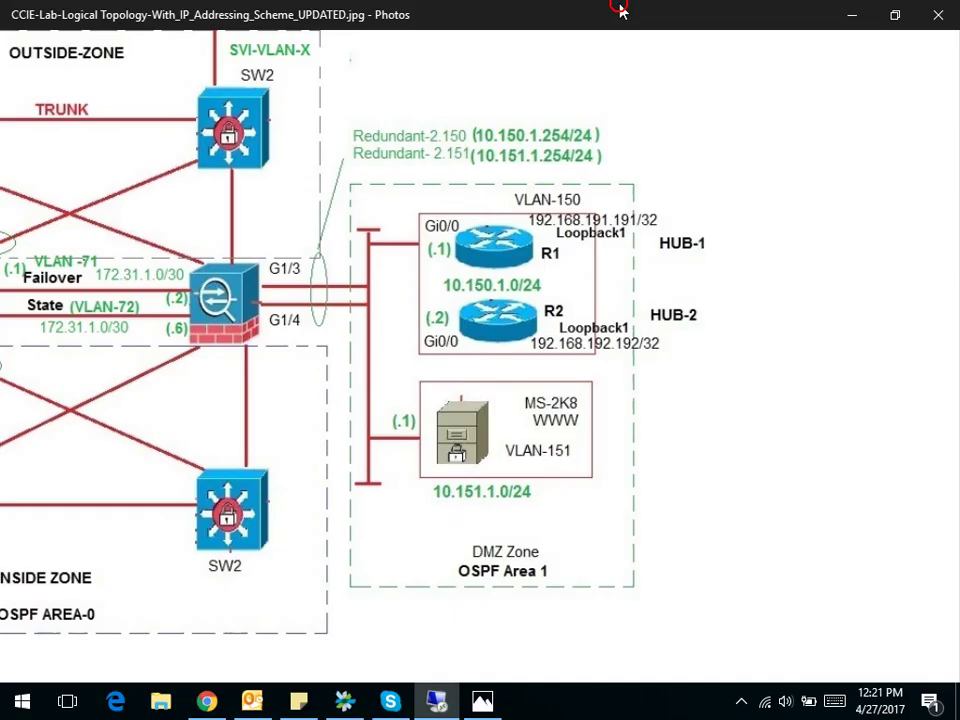
drag(81, 536, 662, 360)
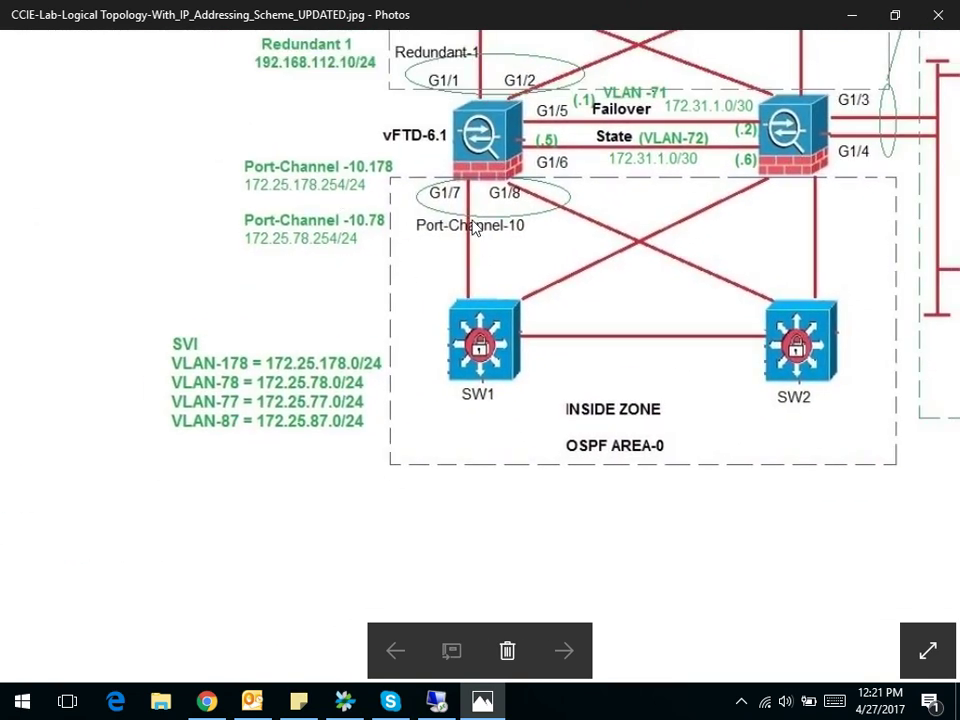
drag(434, 275, 349, 270)
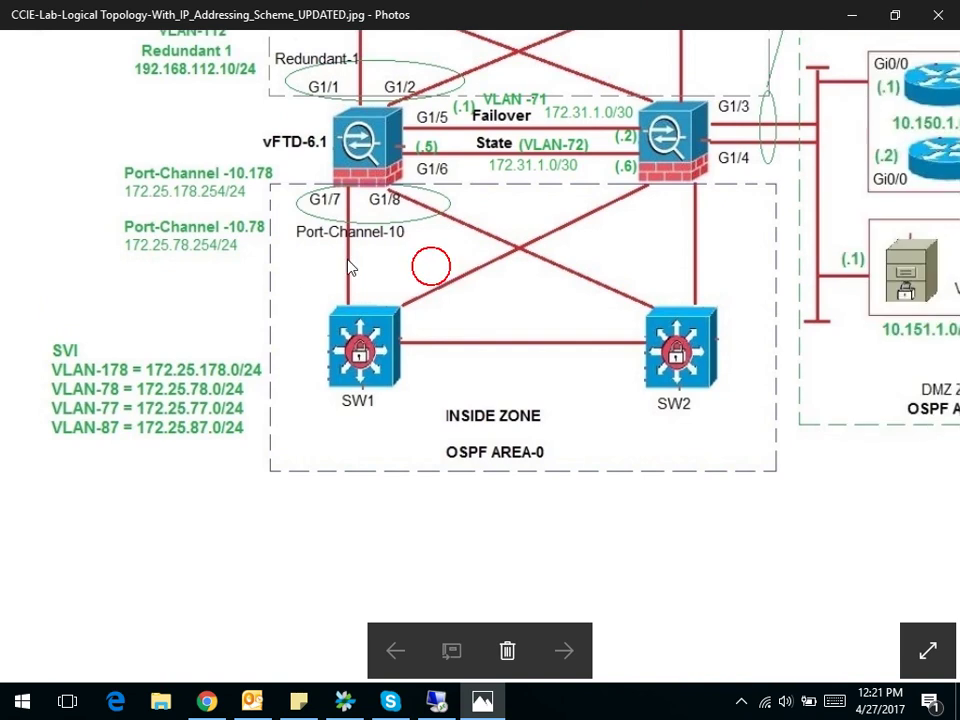
drag(628, 221, 516, 333)
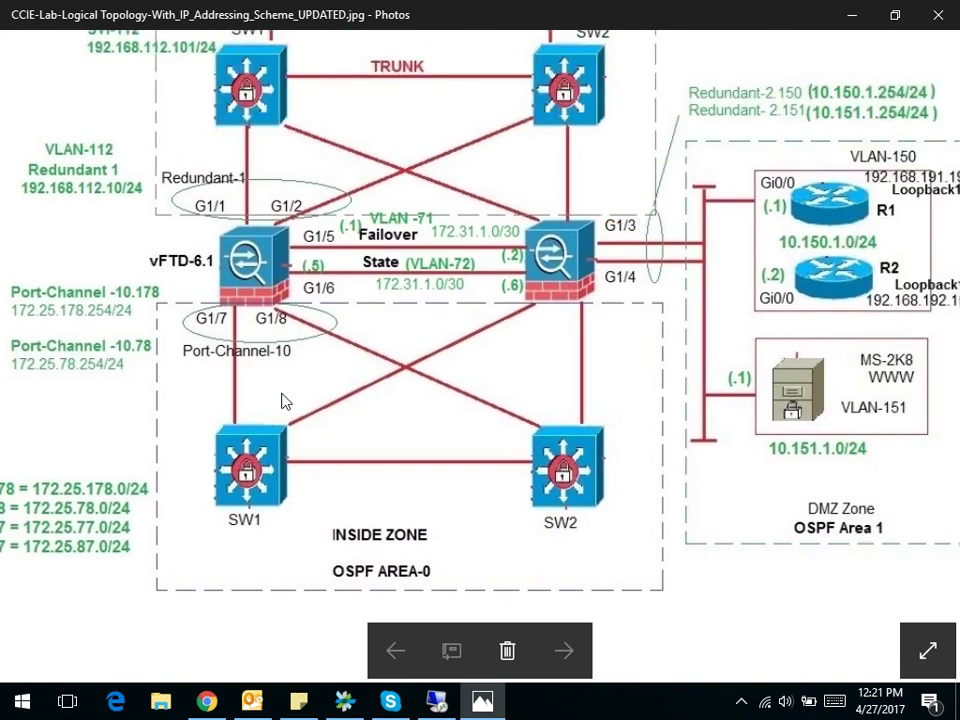
drag(100, 352, 120, 372)
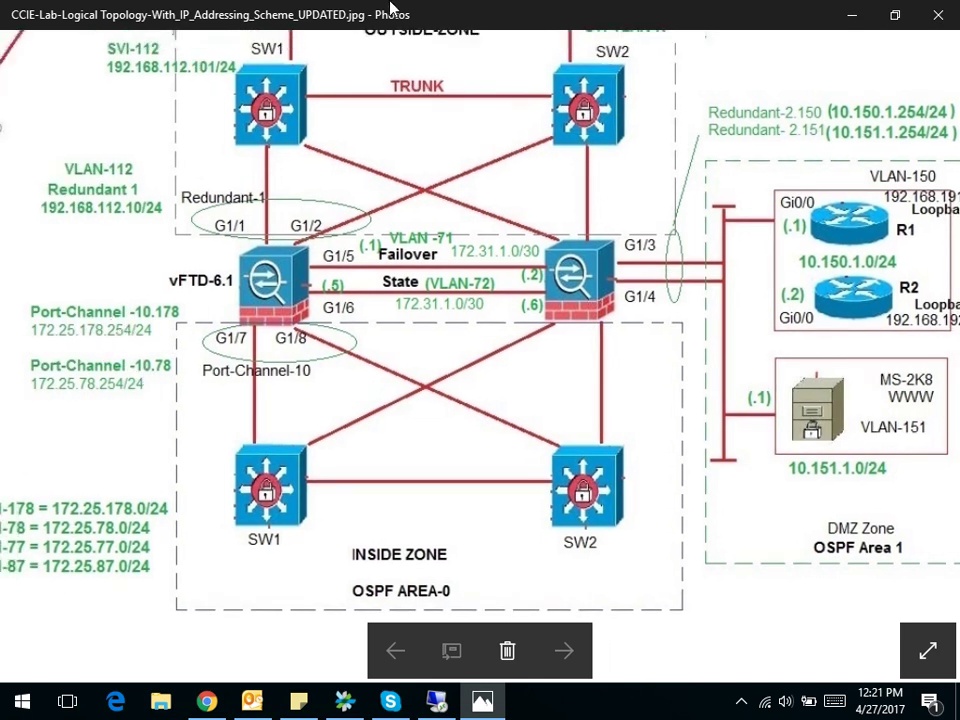
click(433, 700)
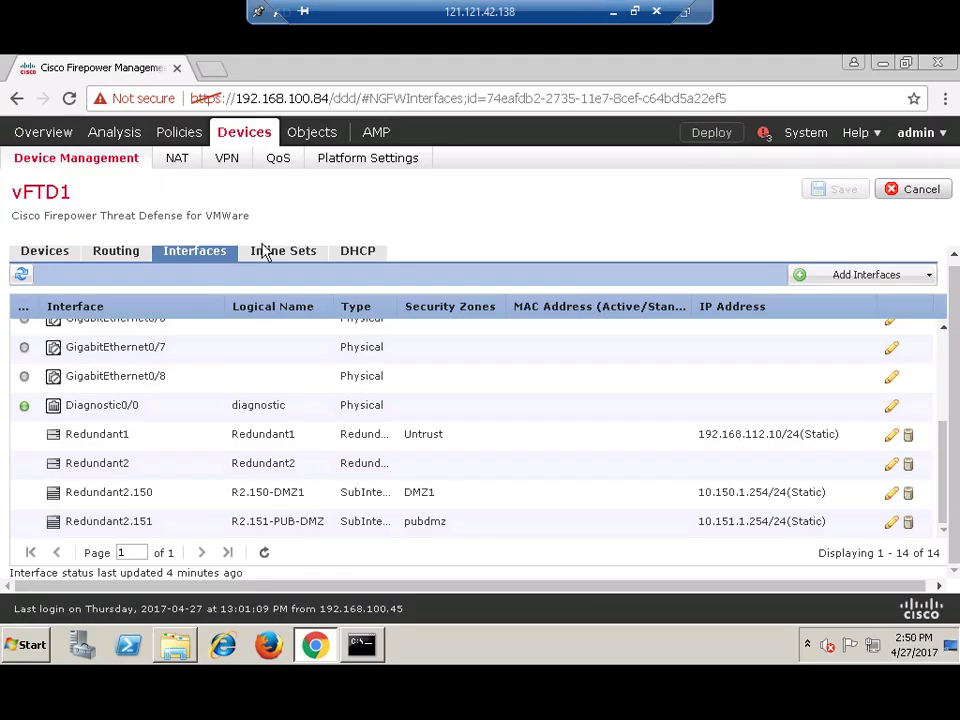
- Reload the interface list and start a redundant interface named Redundant3 with redundant ID 3
click(221, 252)
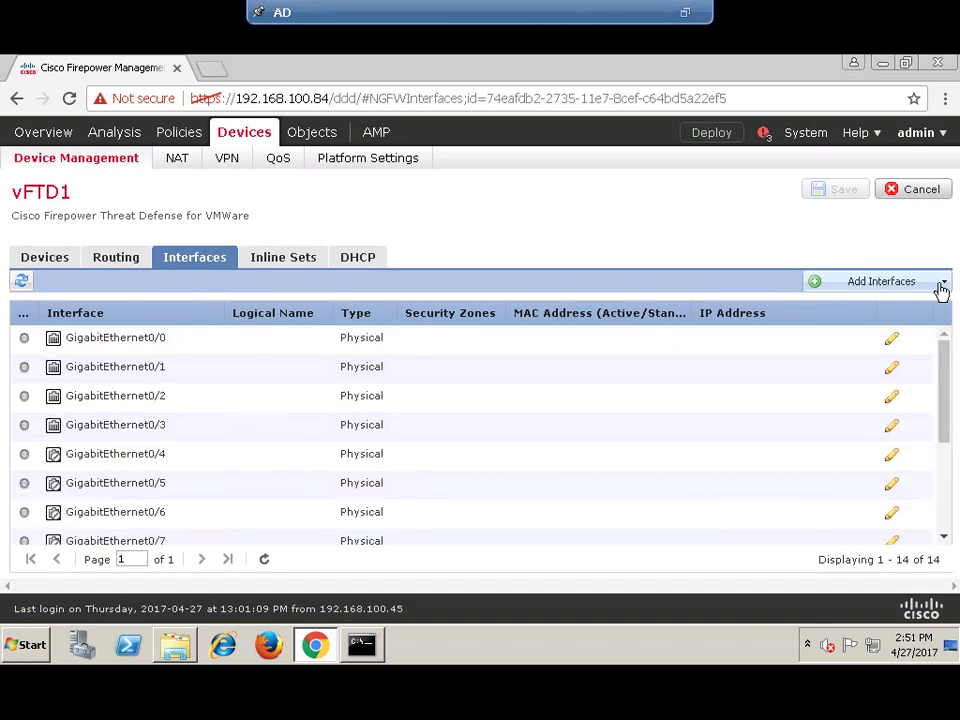
click(942, 283)
click(858, 330)
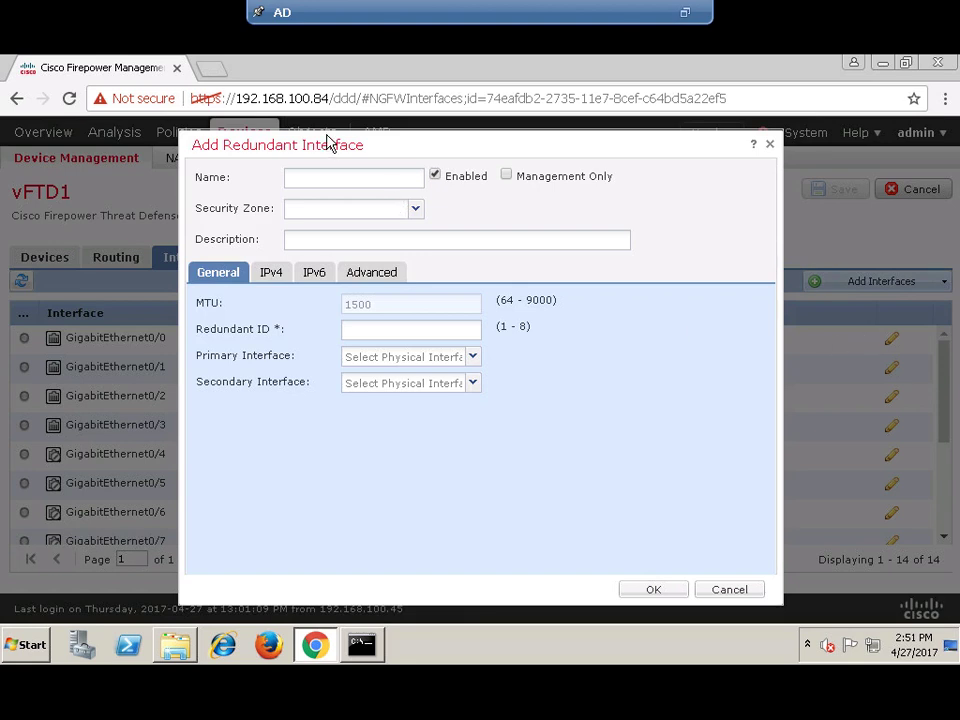
click(336, 181)
text(Redundant)
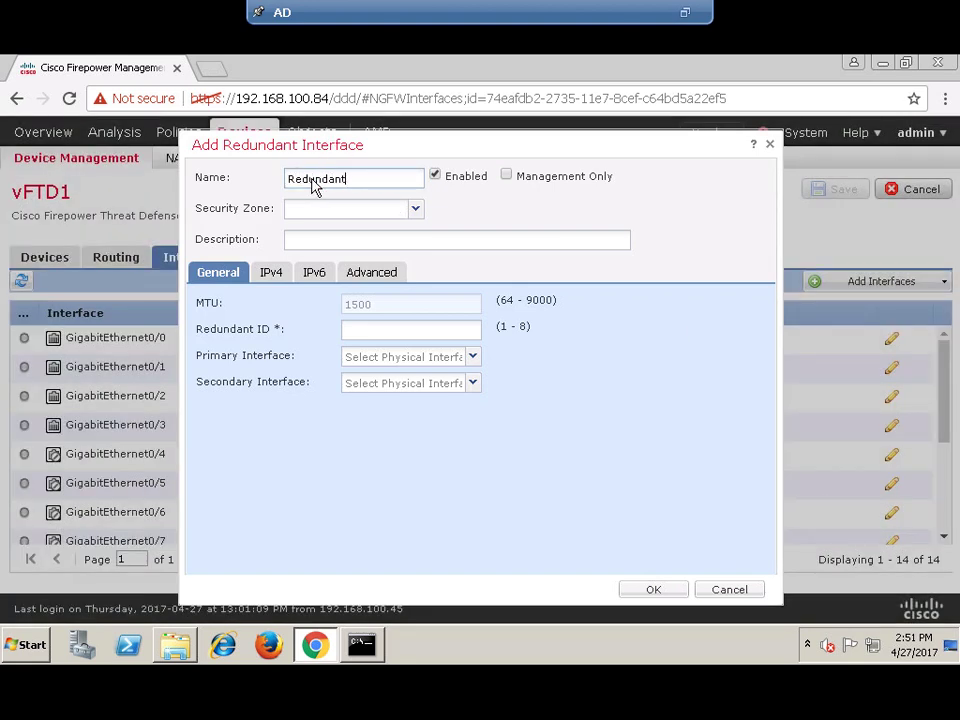
text(3)
click(402, 333)
text(3)
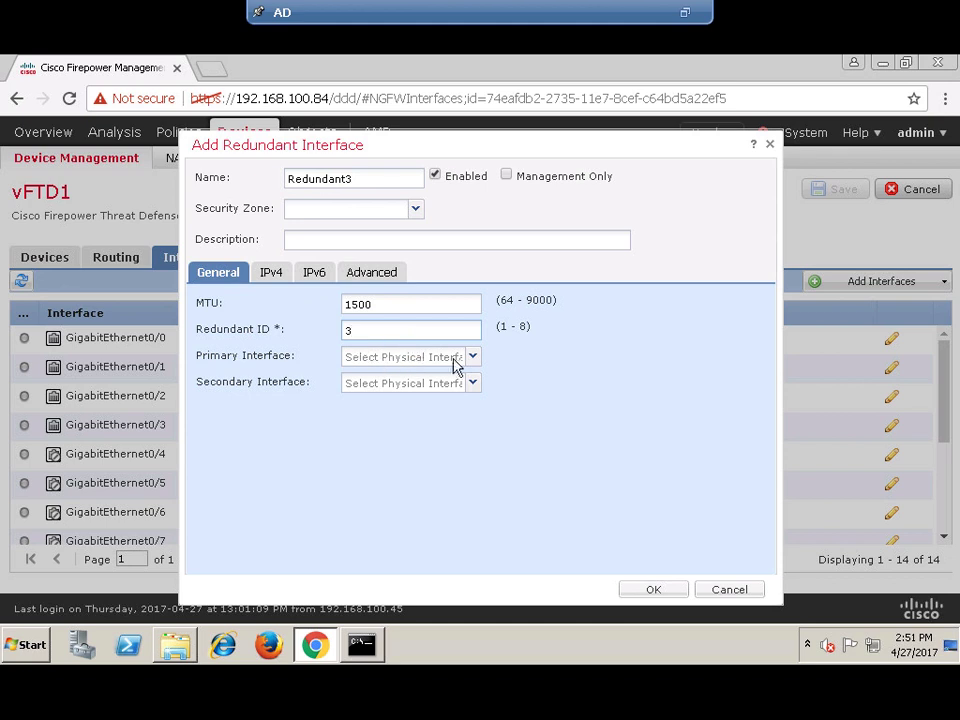
- Pair GigabitEthernet0/6 (primary) with GigabitEthernet0/7 (secondary), then create and save Redundant3
click(471, 358)
click(435, 398)
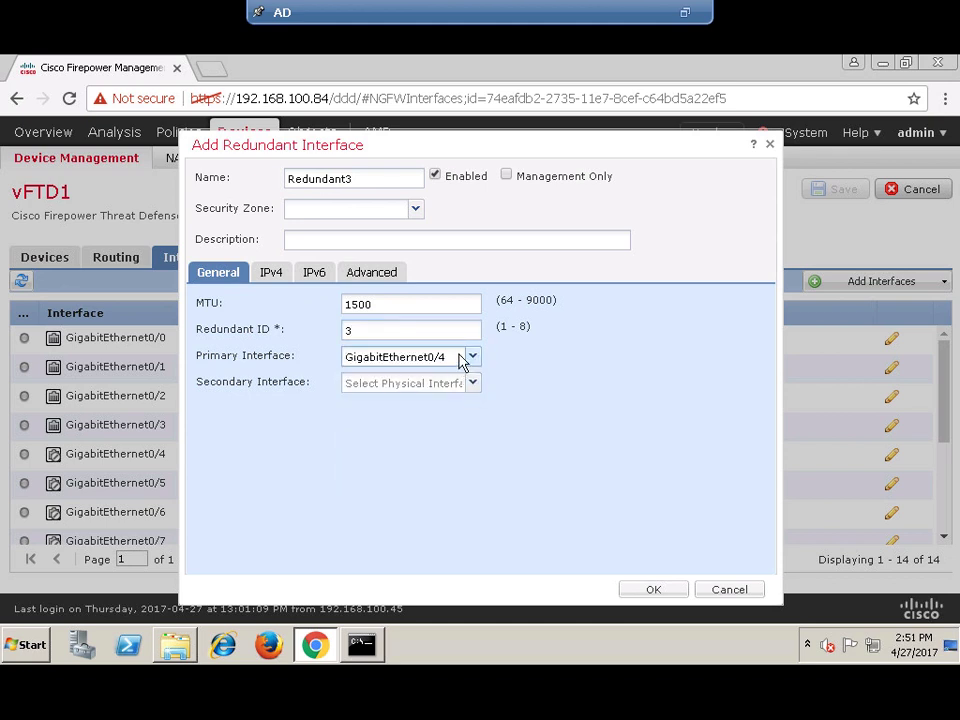
click(472, 358)
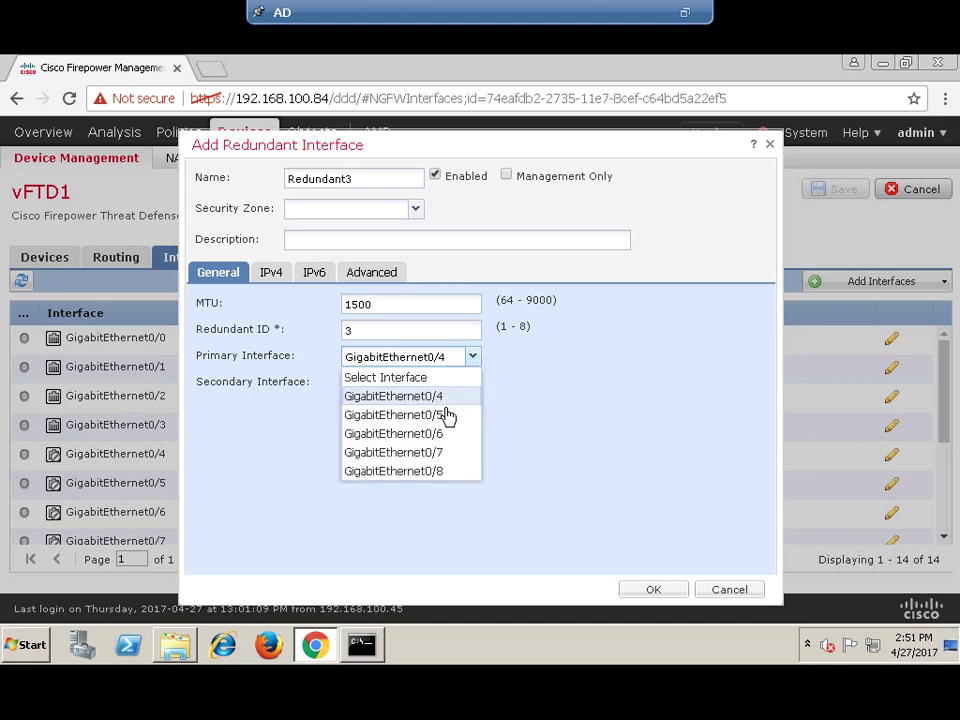
click(443, 434)
click(471, 384)
click(437, 479)
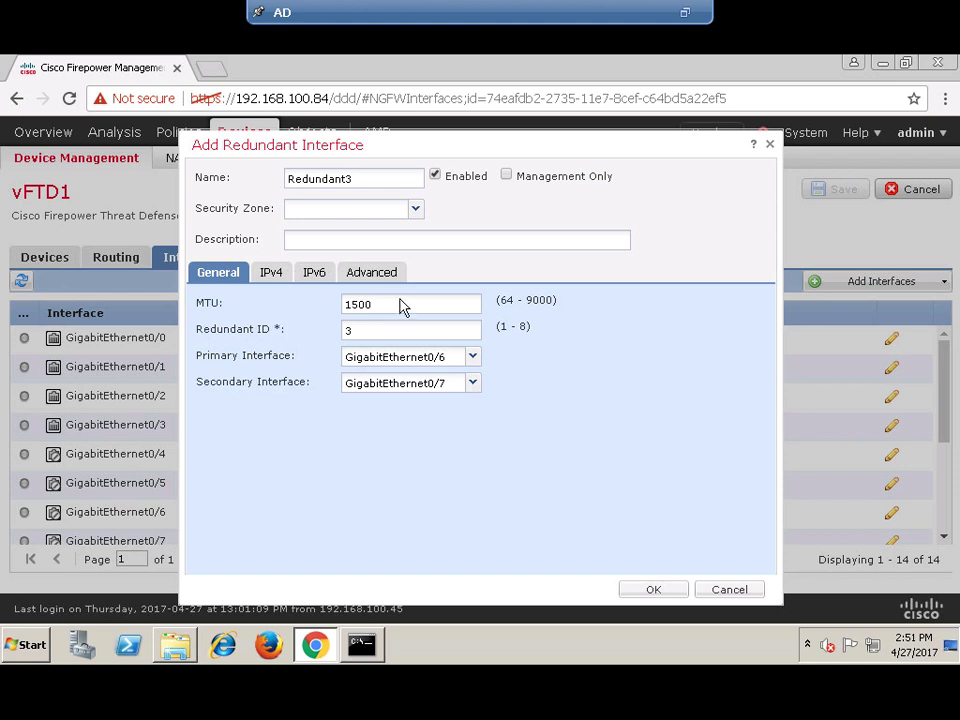
click(653, 590)
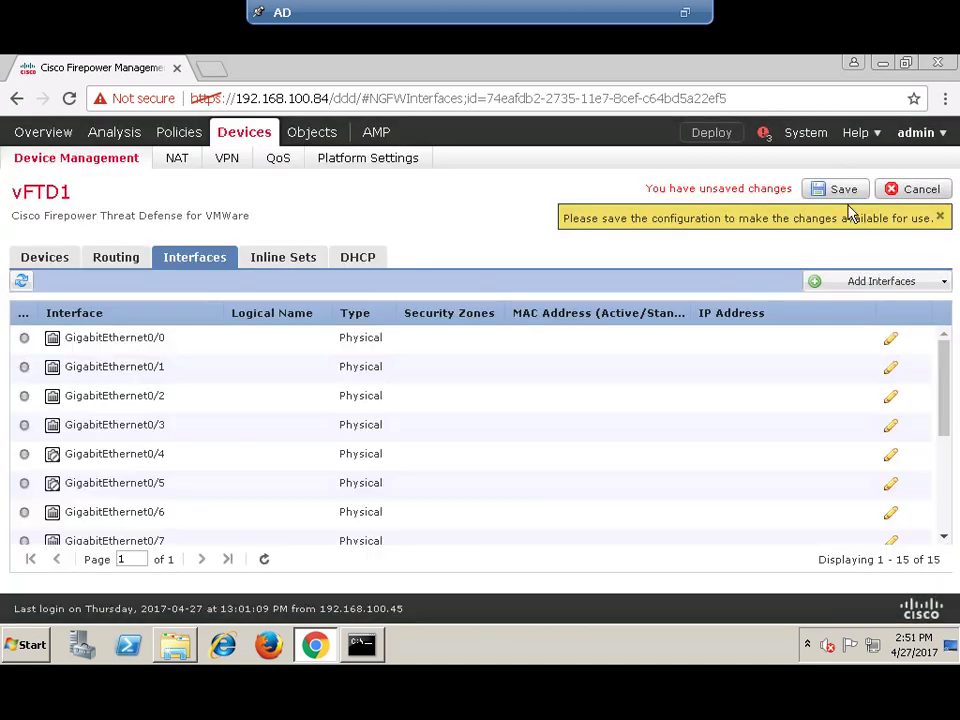
click(842, 192)
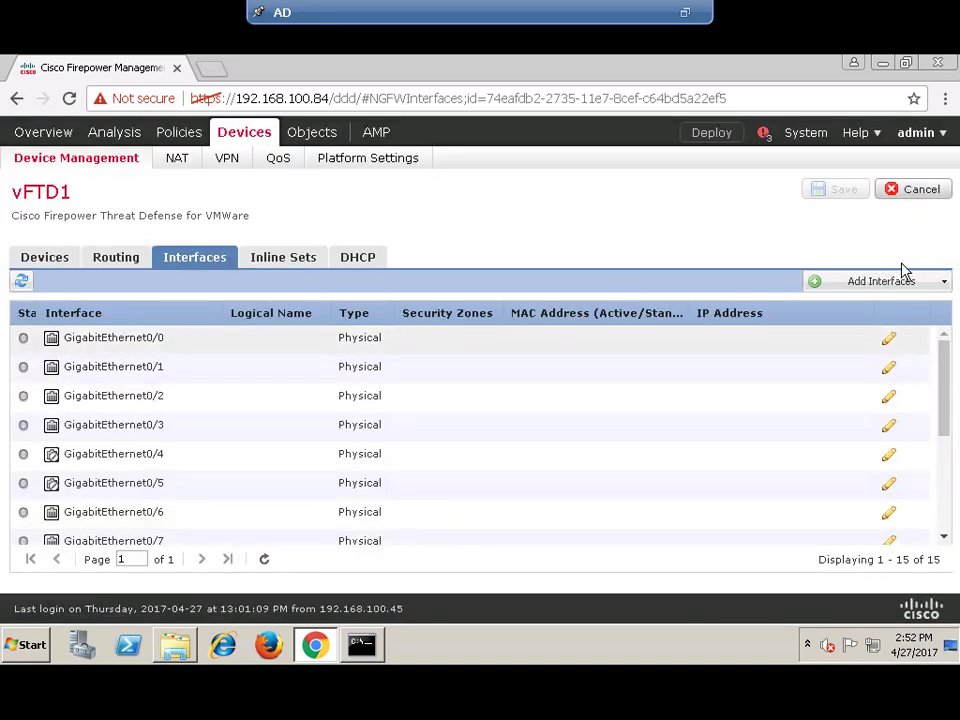
- Start a sub-interface named R3.178-inside1 described 'For Subnet 172.25.178.0'
click(930, 283)
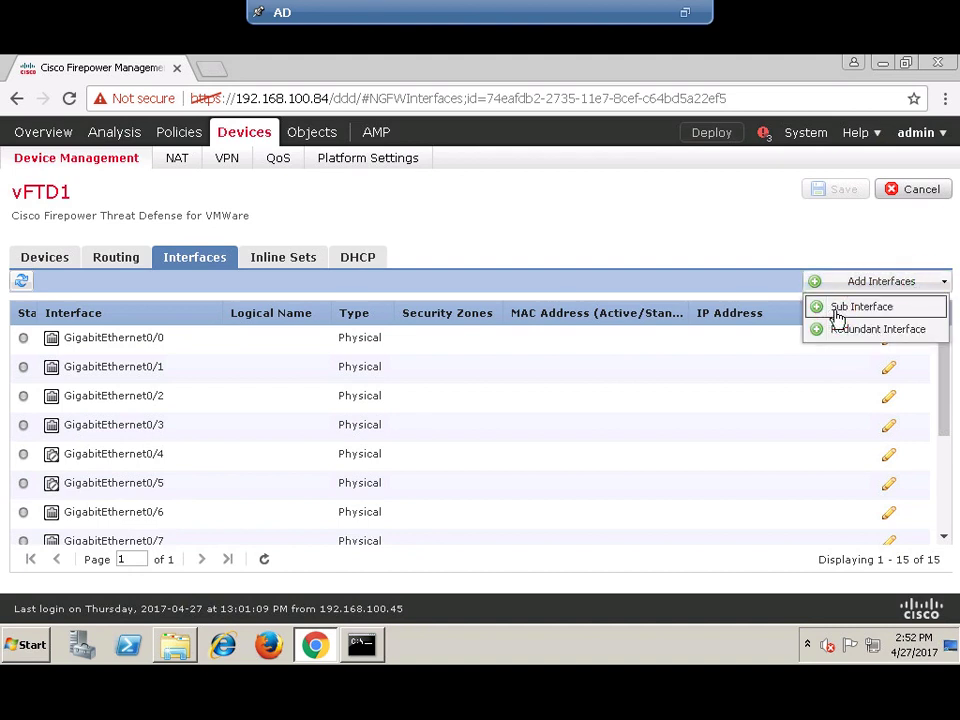
click(860, 307)
click(338, 179)
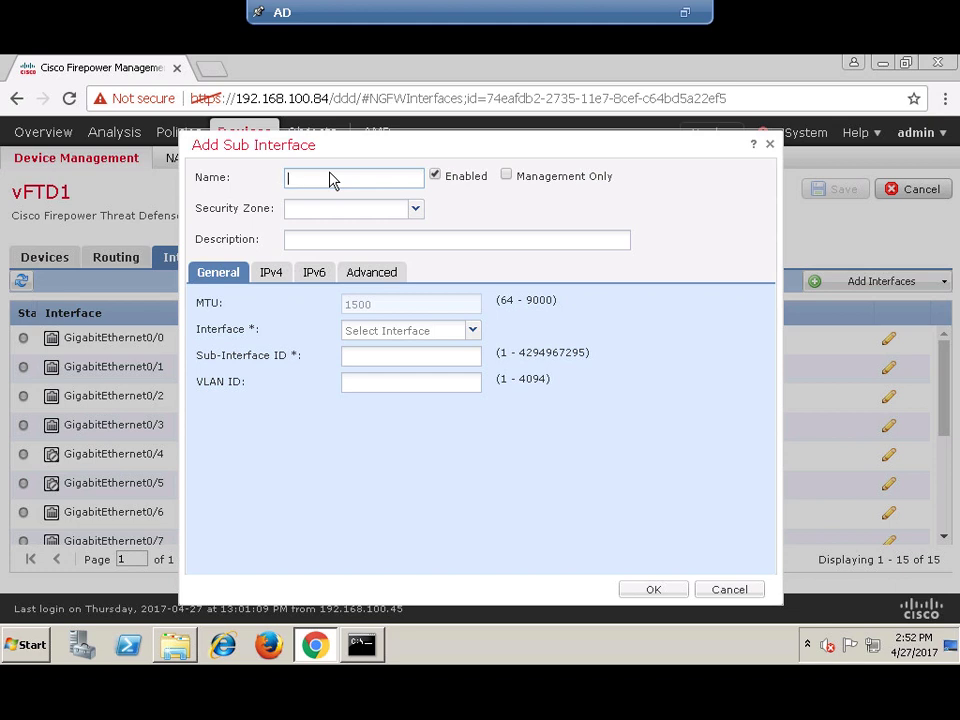
text(R3.178-inside)
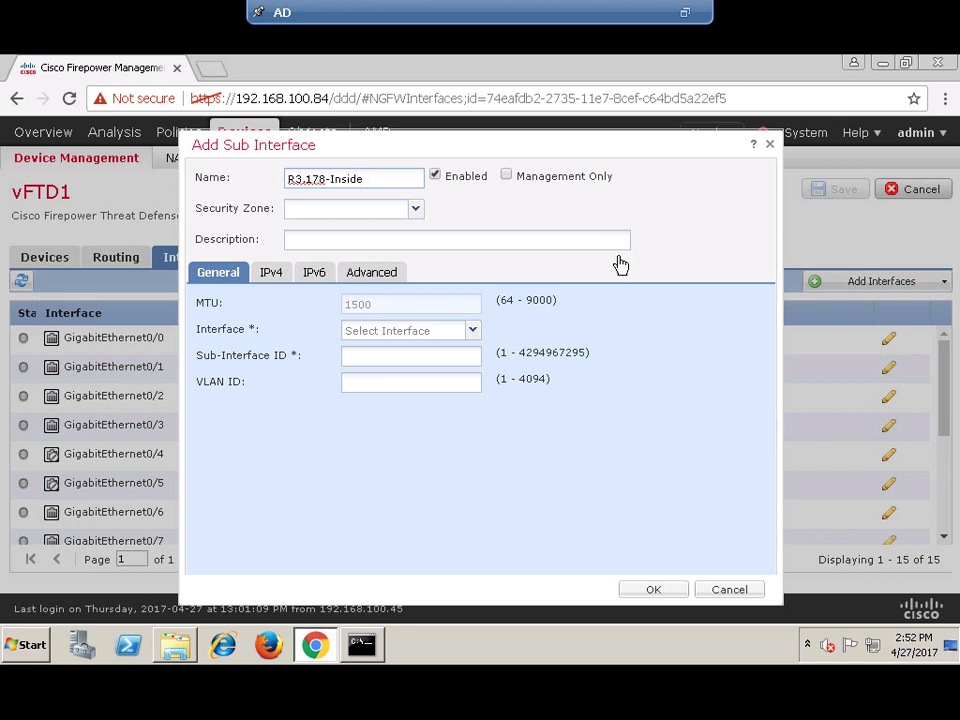
text(1)
click(336, 243)
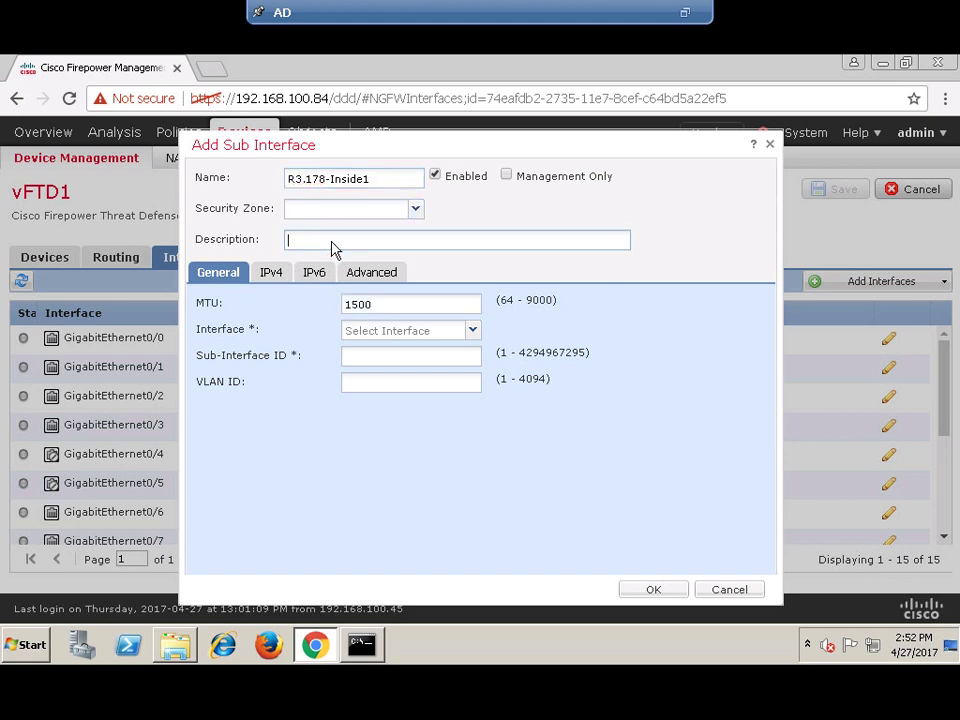
text(For Subnet)
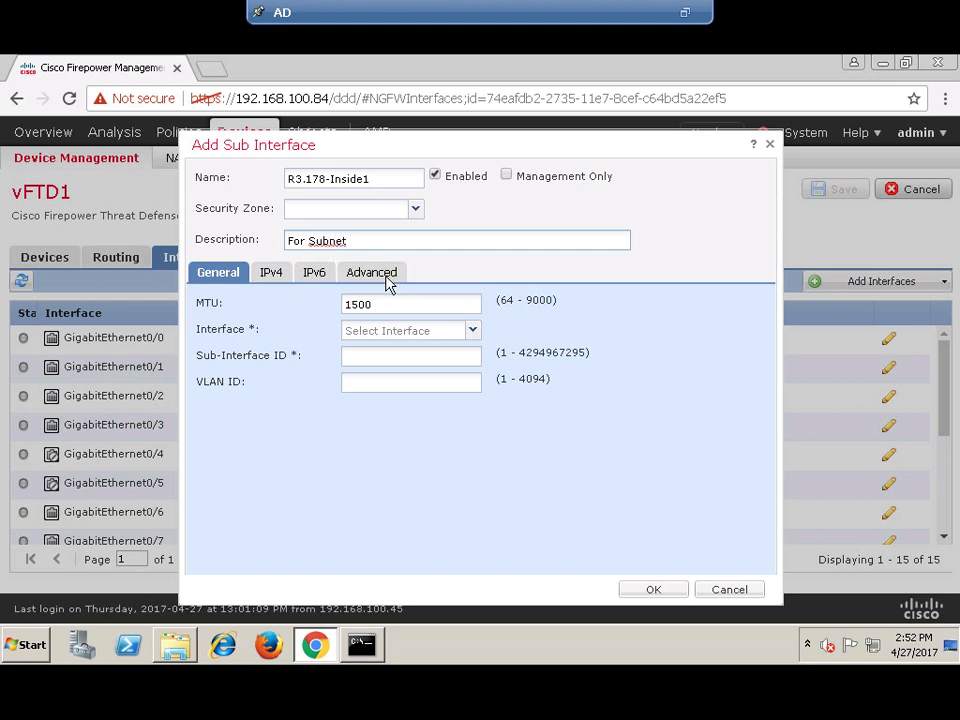
click(450, 251)
text(172.25.178.0)
- Attach the sub-interface to Redundant3 with sub-interface ID 178 and VLAN ID 178
click(474, 333)
click(407, 444)
click(362, 363)
text(178)
click(354, 388)
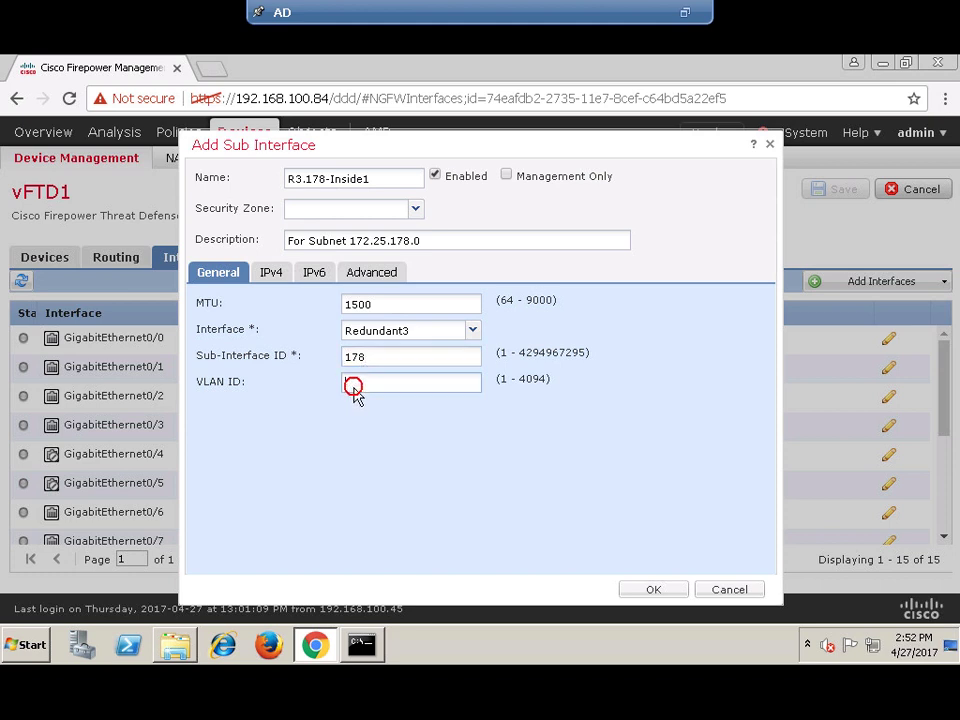
text(178)
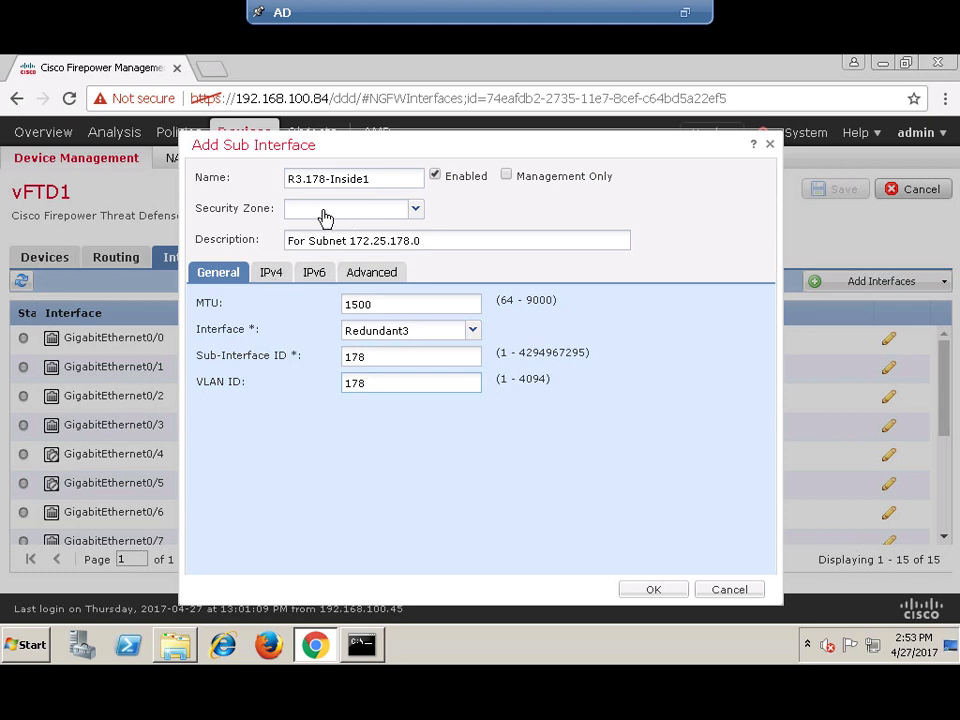
- Create and assign a new security zone named inside1
click(416, 212)
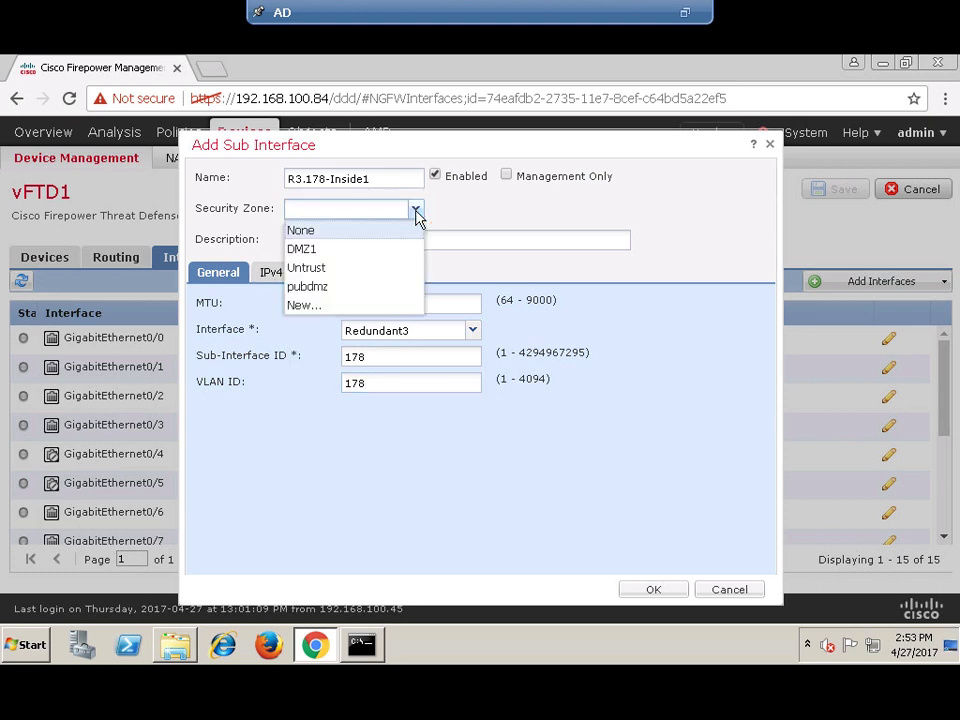
click(313, 308)
click(422, 375)
text(internal1)
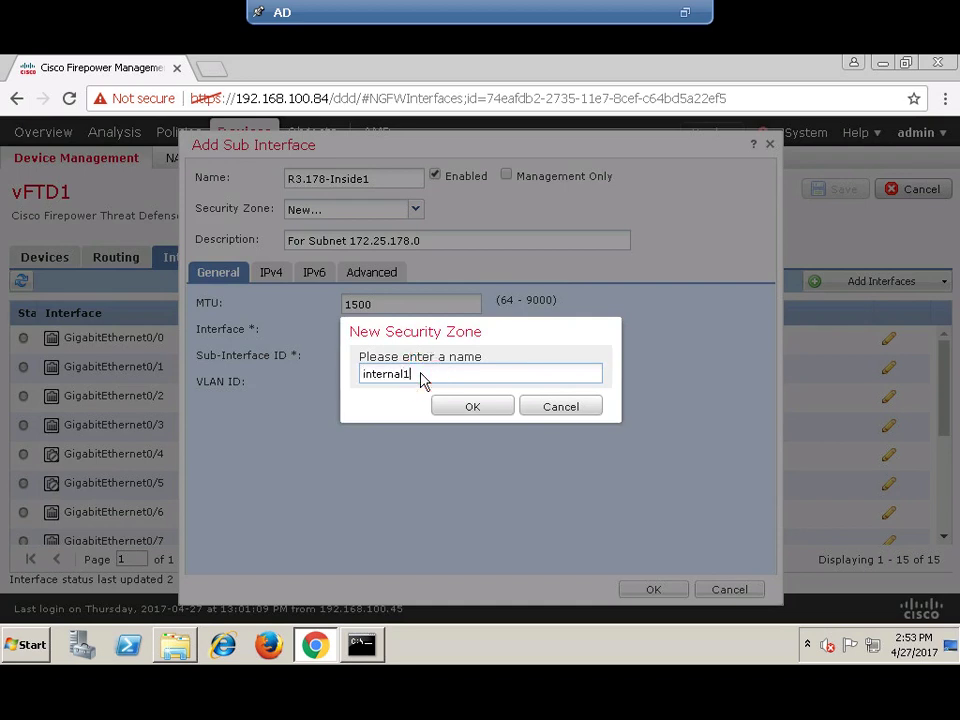
key(BackSpace)
key(BackSpace)
key(BackSpace)
key(BackSpace)
key(BackSpace)
key(BackSpace)
text(inside1)
click(470, 413)
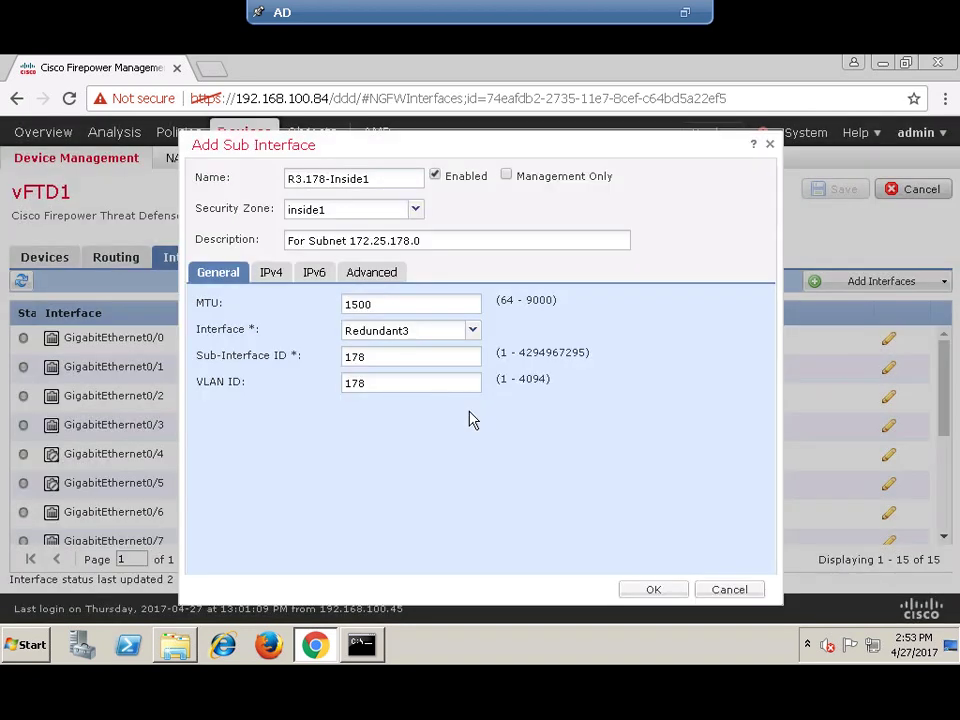
- Give R3.178-Inside1 static IPv4 172.25.178.254/24 and create the sub-interface
click(272, 282)
click(379, 331)
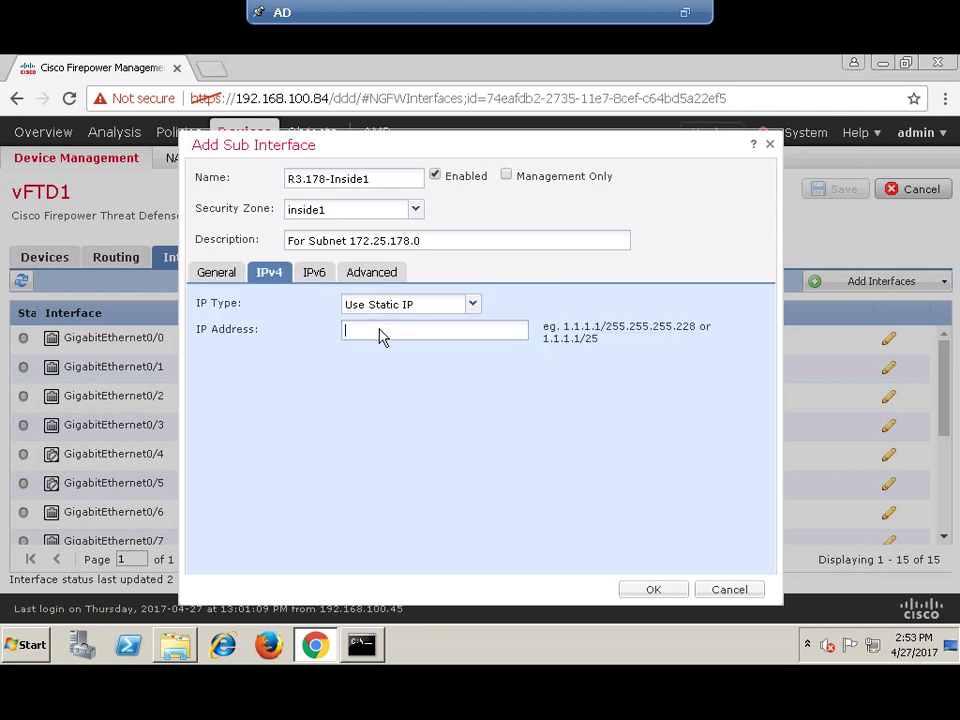
text(172.25.178.10)
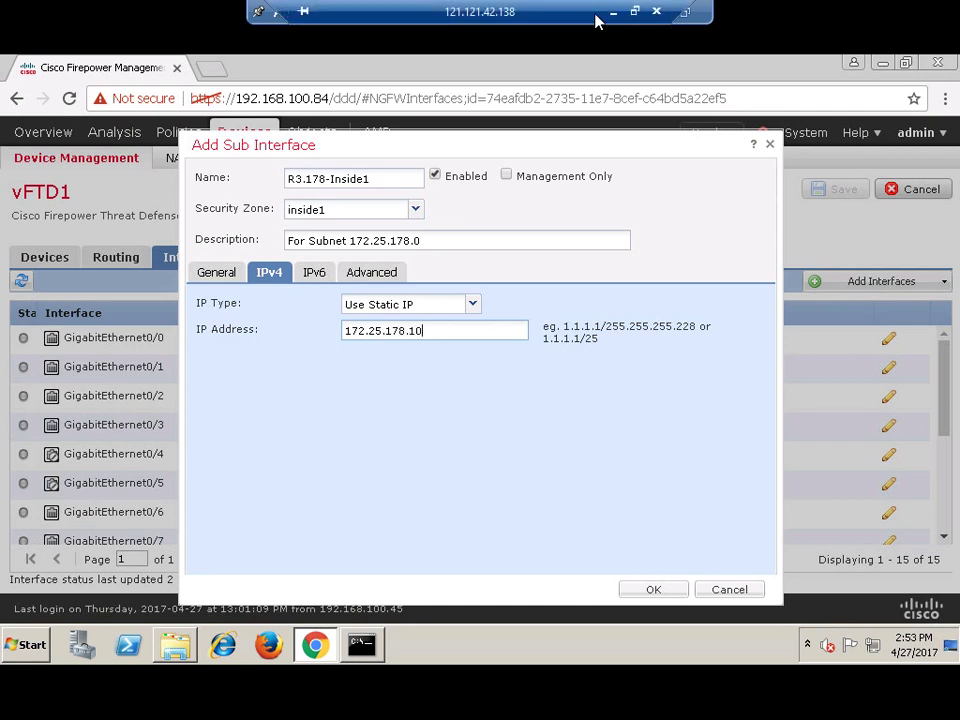
click(612, 10)
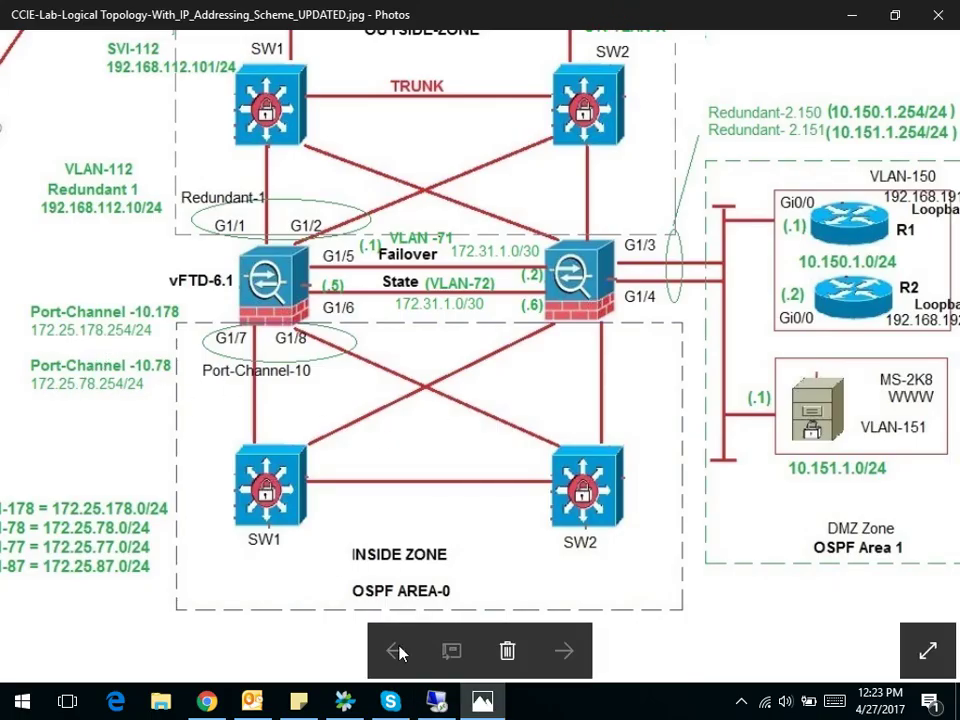
click(435, 702)
key(BackSpace)
key(BackSpace)
text(25)
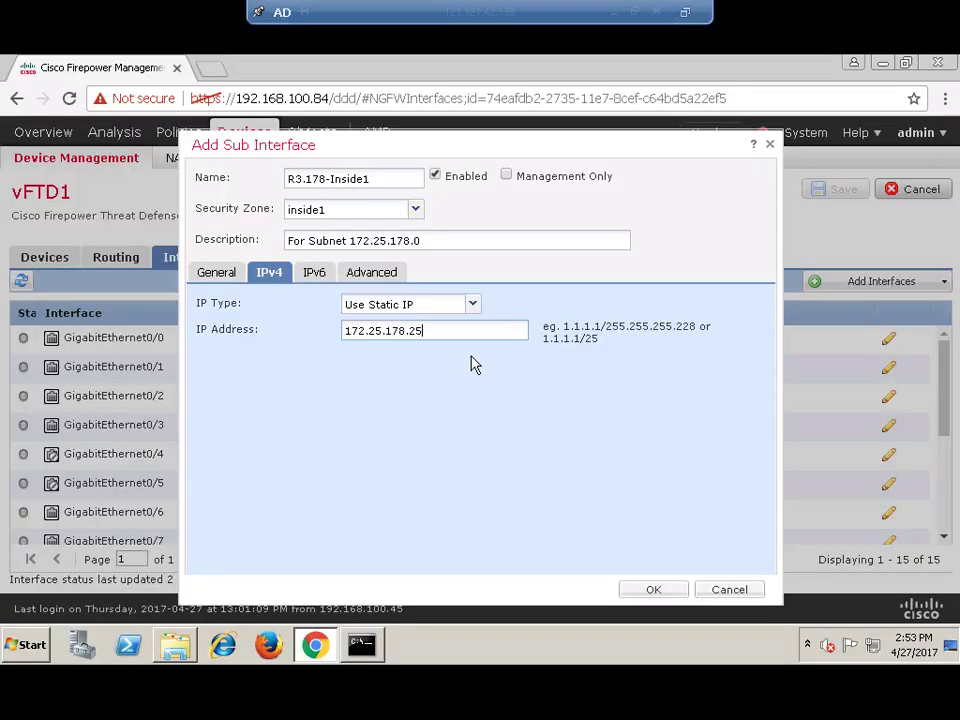
text(4/24)
click(647, 591)
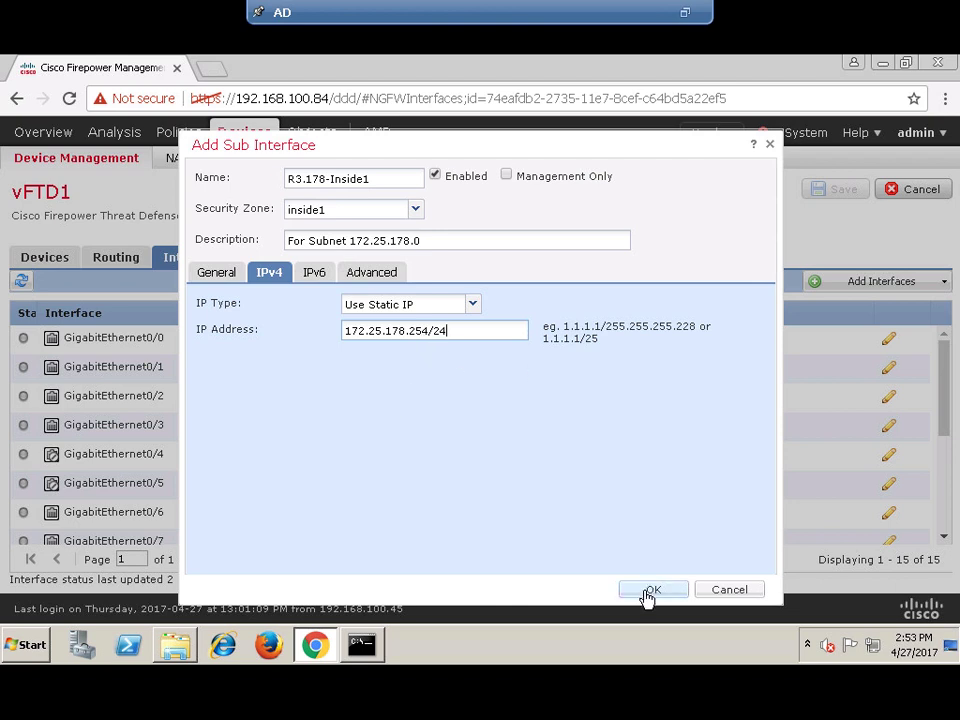
click(645, 591)
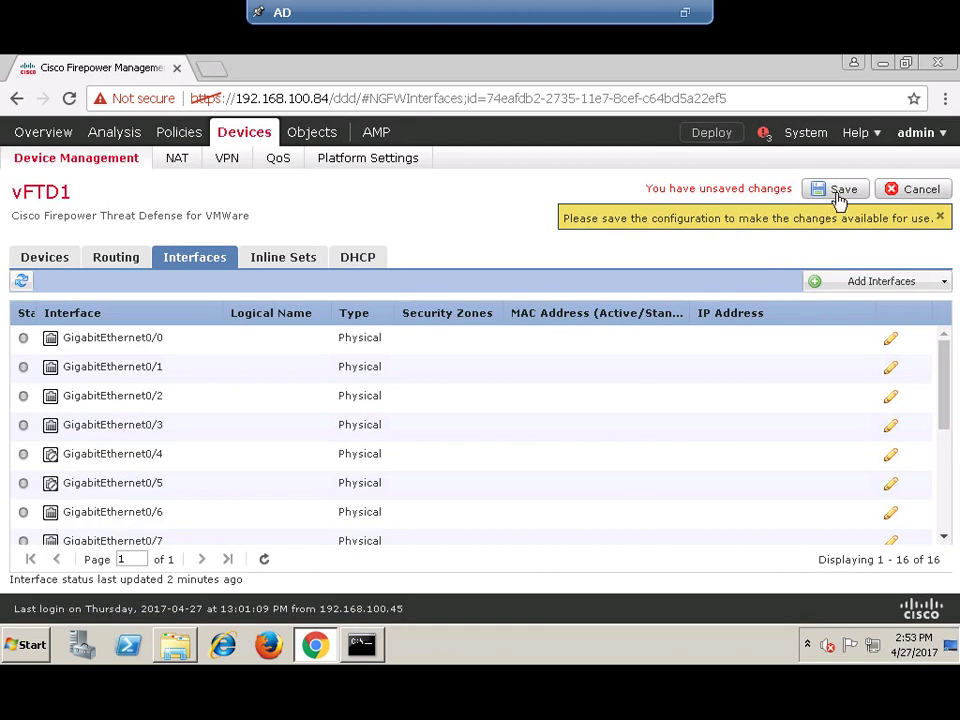
- Start a new sub-interface named R3.78-trust1
click(900, 283)
click(861, 307)
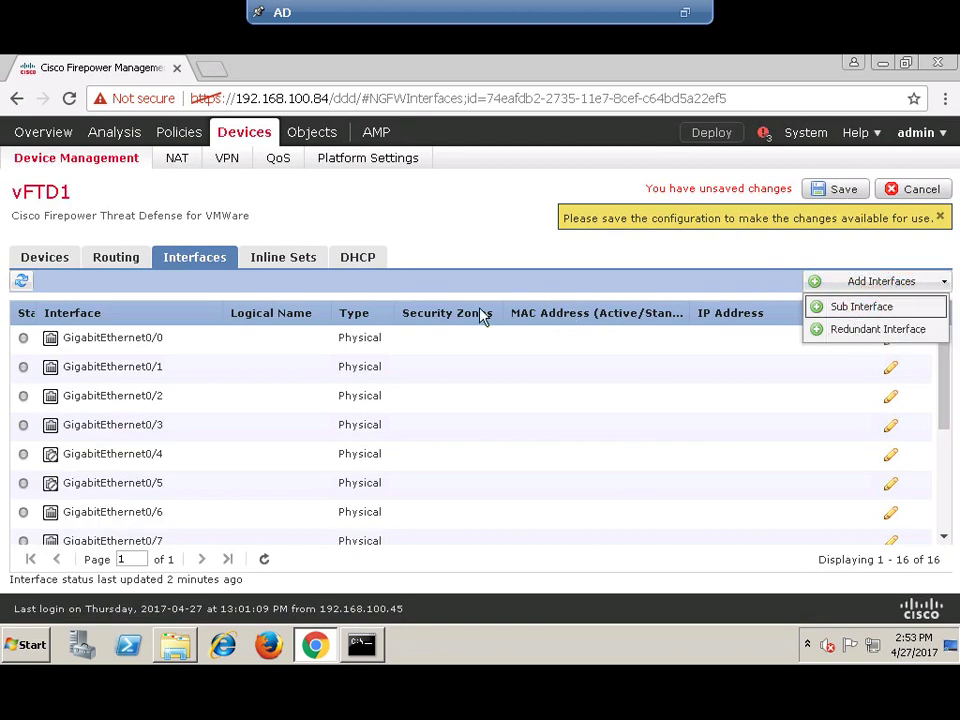
click(337, 175)
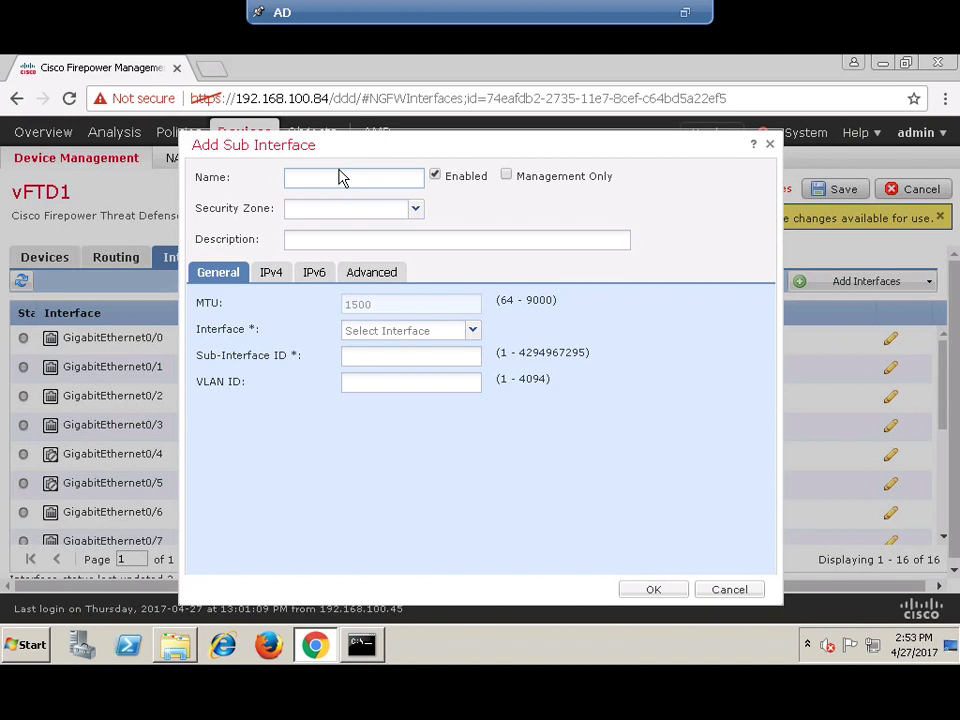
text(R3.78)
text(-)
text(Ins)
text(tru)
text(st1)
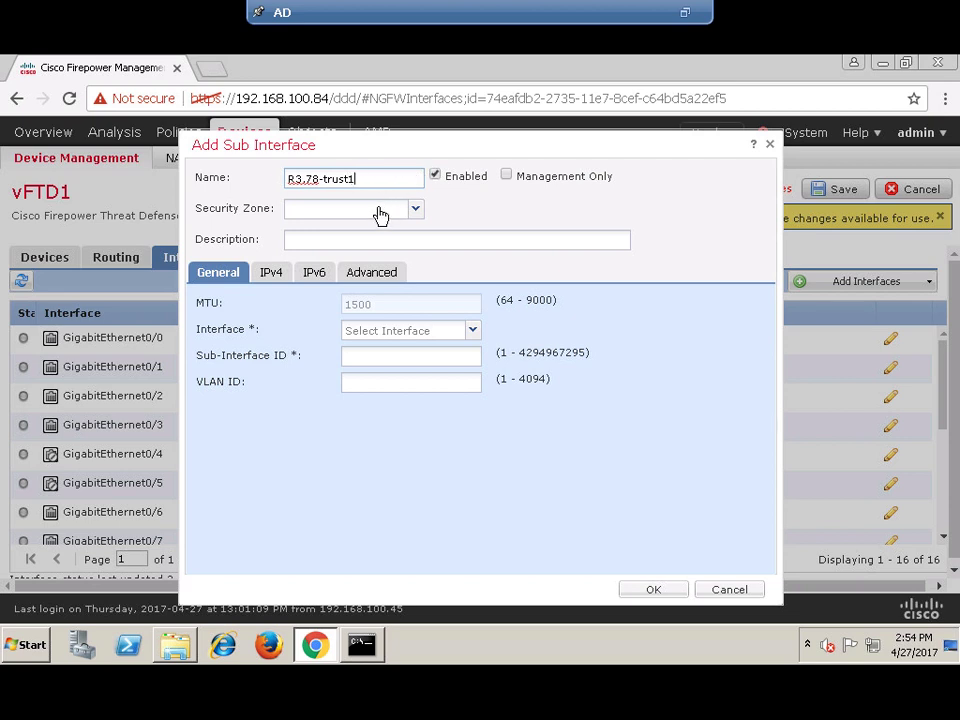
- Create and assign new security zone trust1, and enter description 'For Router R4 sub'
click(380, 214)
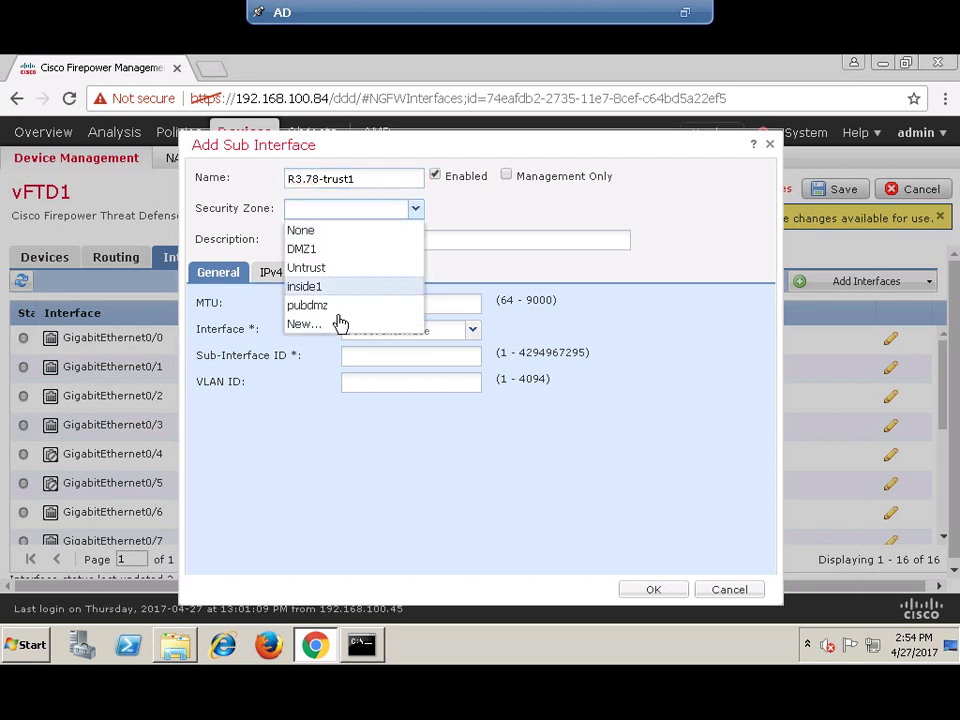
click(310, 329)
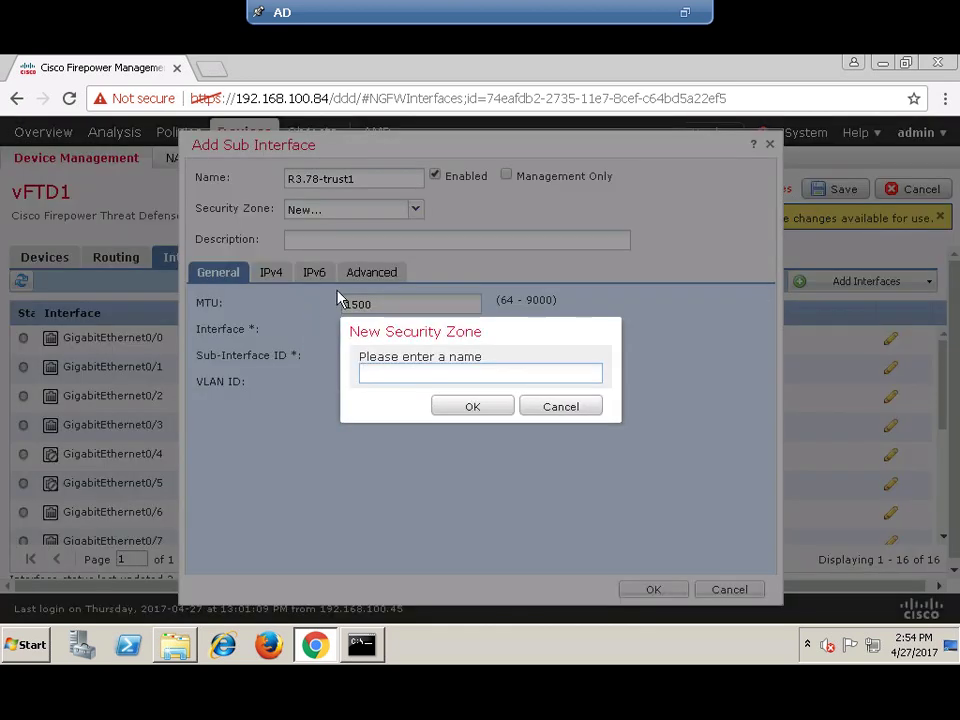
text(ust1)
click(465, 406)
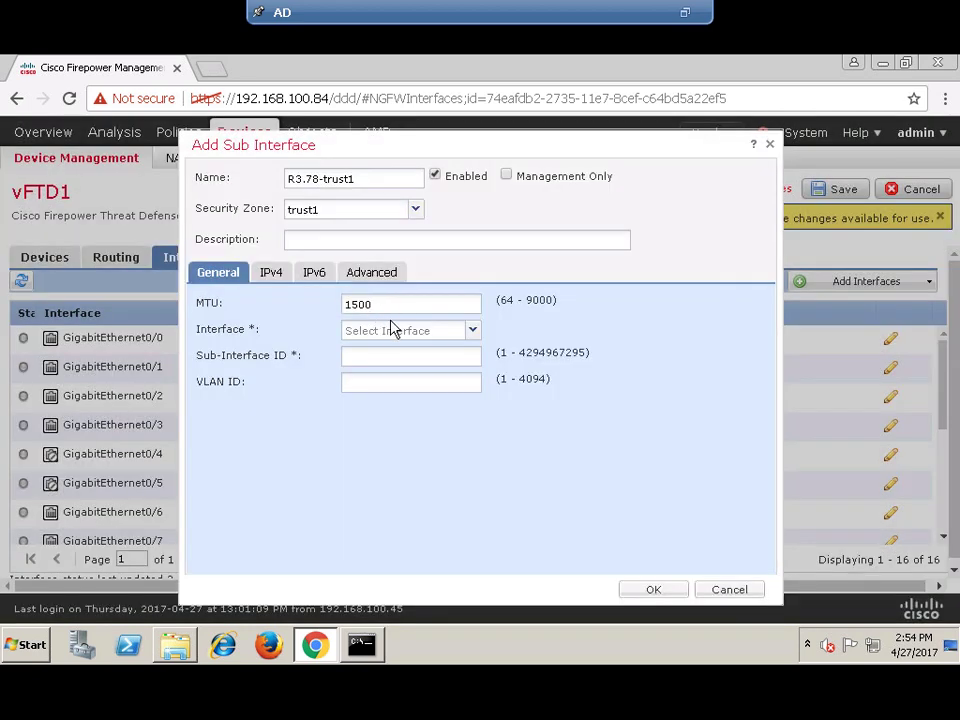
click(320, 242)
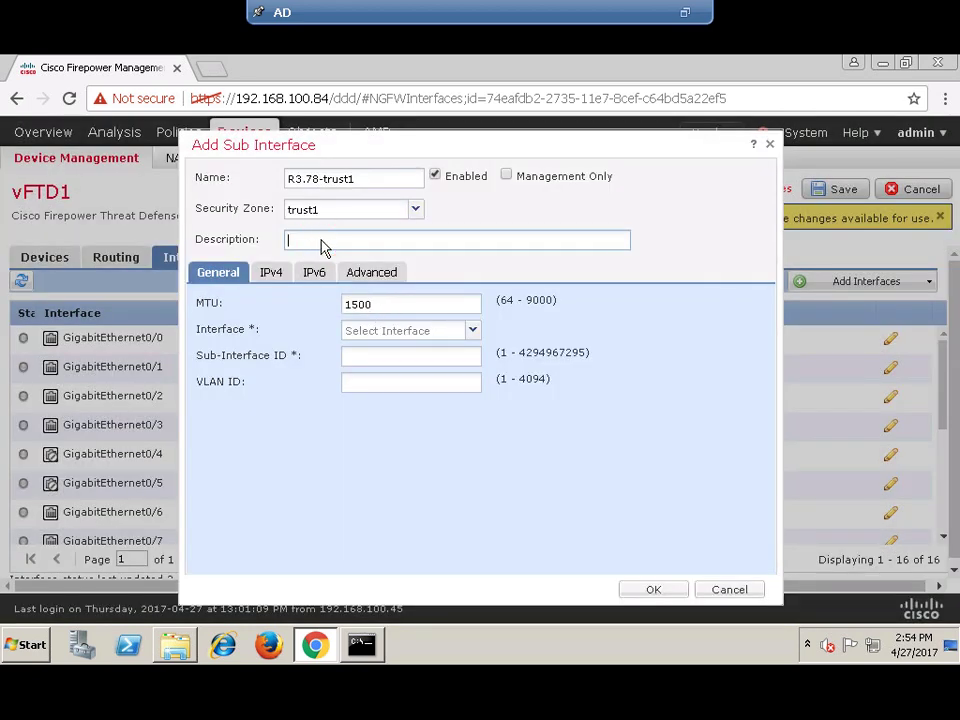
text(For Router R4 subnet)
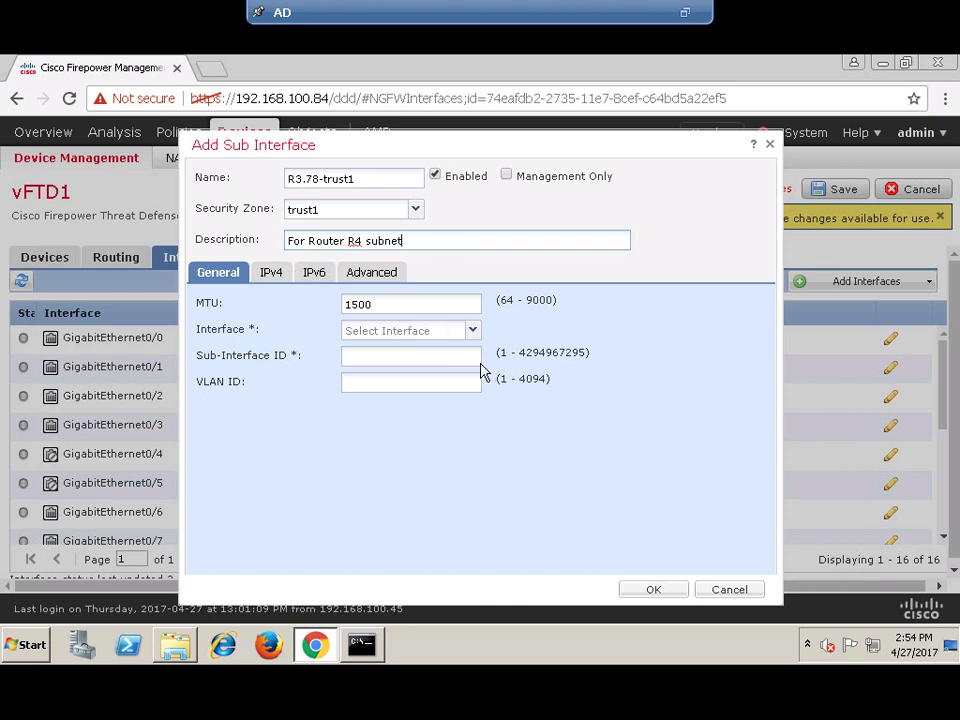
- Attach it to Redundant3 and change the description to 'For Router R4 subnet 172.25.78.0/24'
click(472, 331)
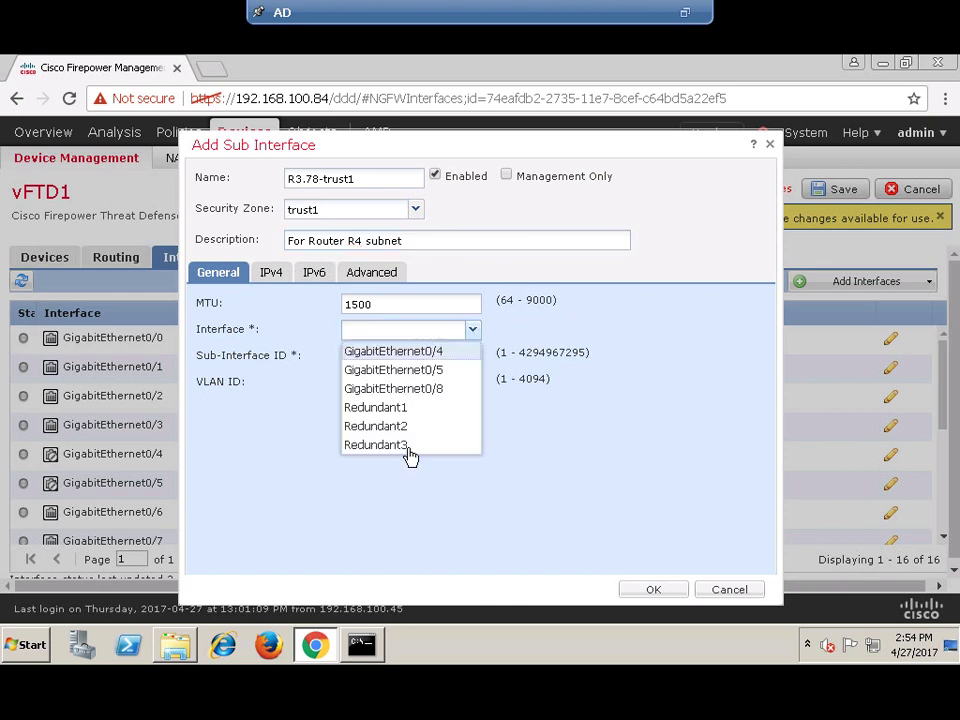
click(403, 453)
click(414, 357)
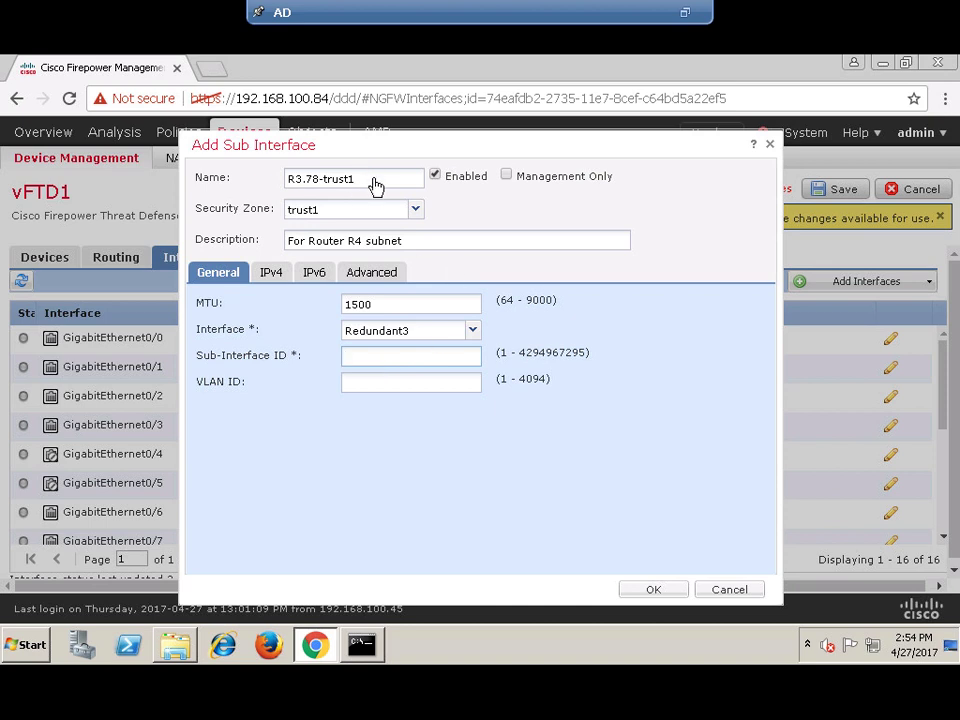
click(416, 243)
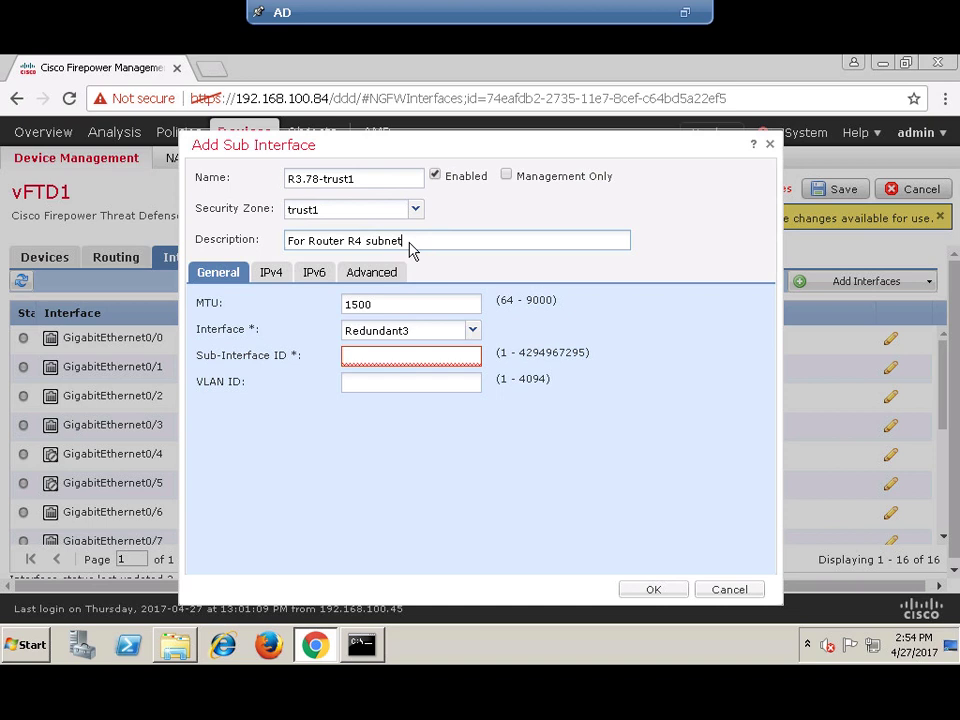
mouse_move(325, 250)
mouse_down()
mouse_move(386, 249)
mouse_move(285, 249)
mouse_move(358, 248)
mouse_move(307, 255)
mouse_up()
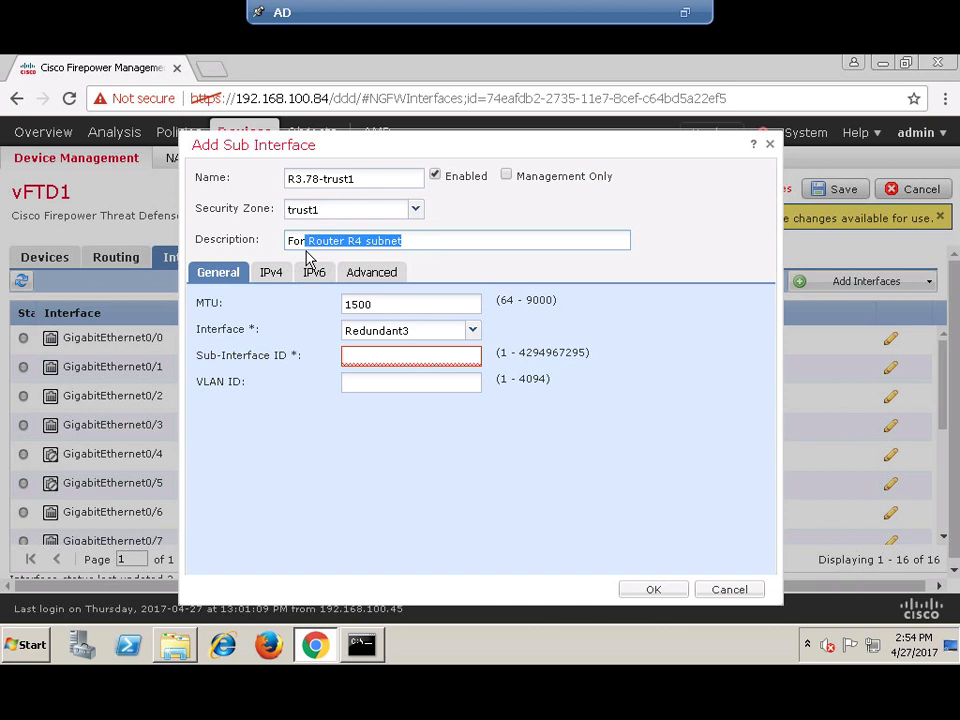
text(subnet 172.25.78.0/24)
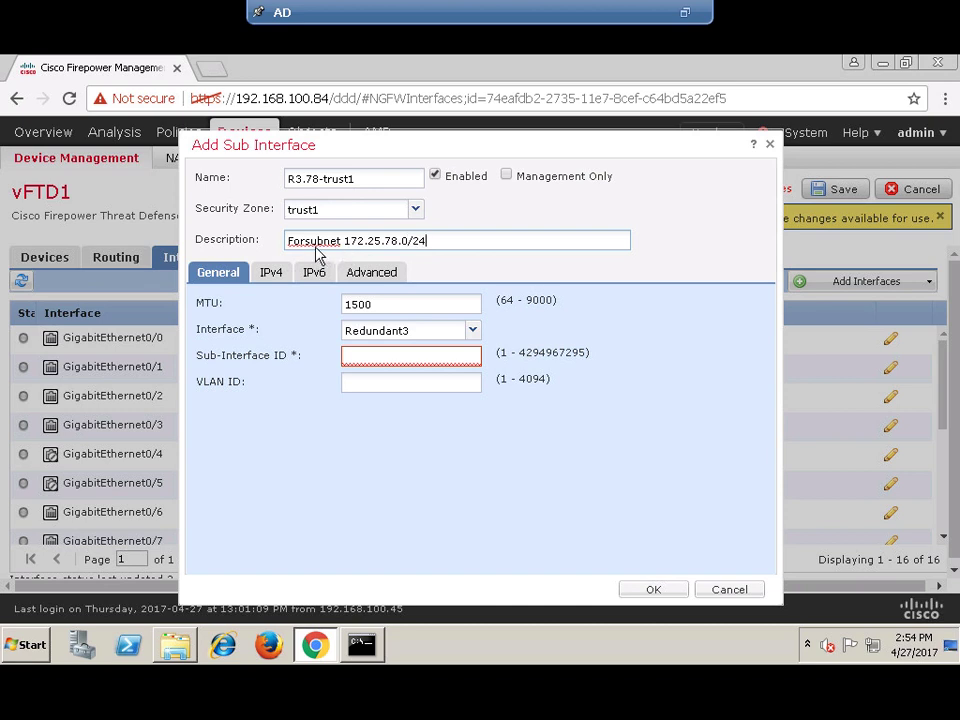
click(306, 241)
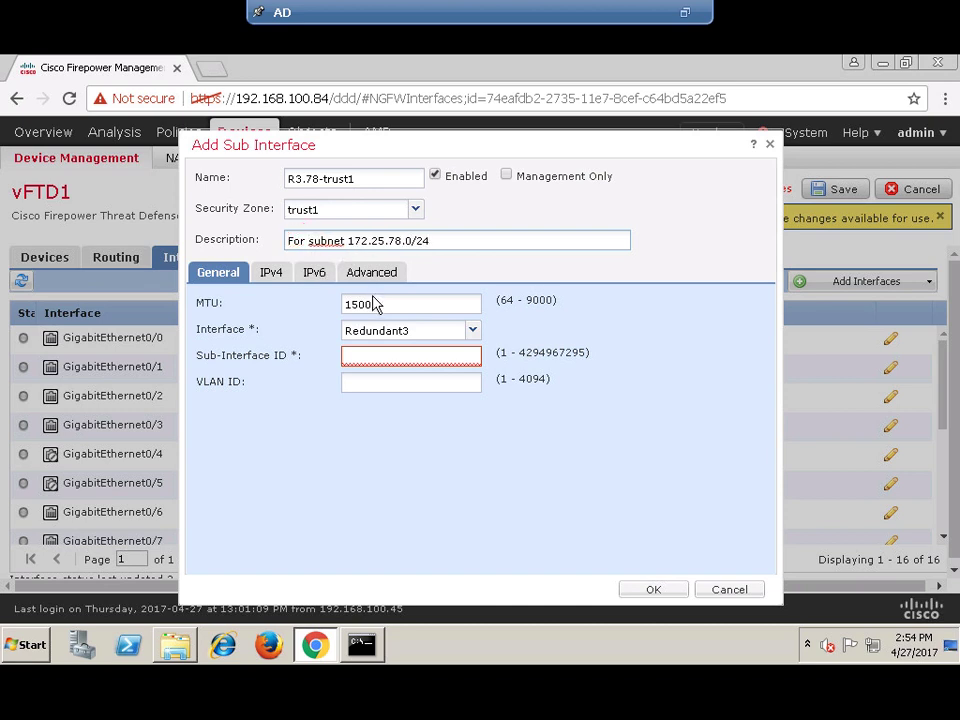
- Set VLAN ID 78 and static IPv4 172.25.78.254/24, then add the sub-interface
click(381, 360)
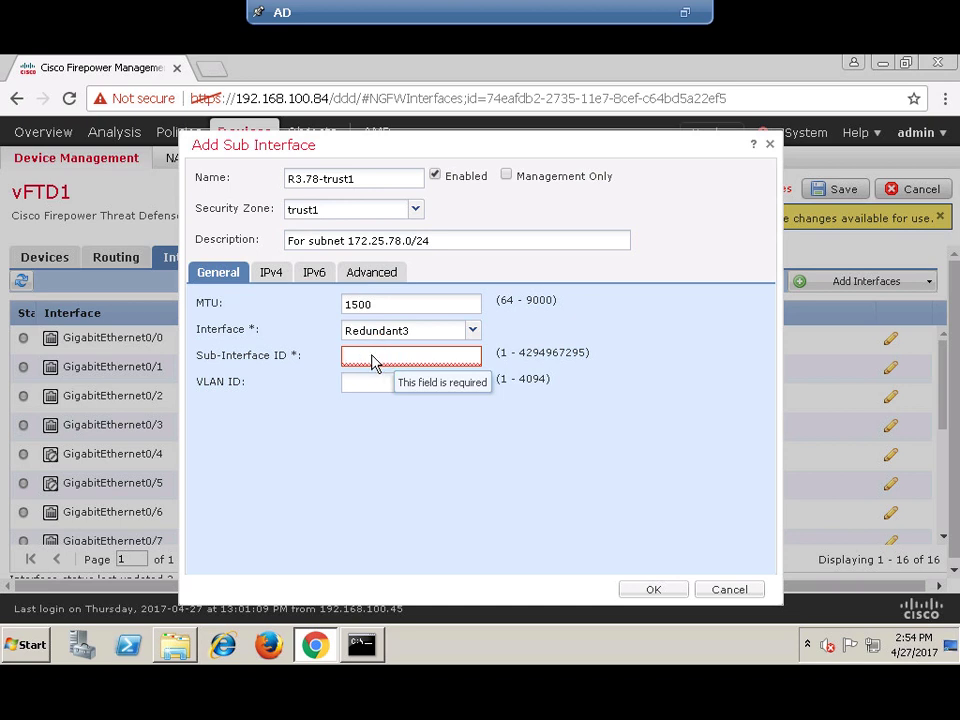
key(Tab)
text(78)
click(267, 274)
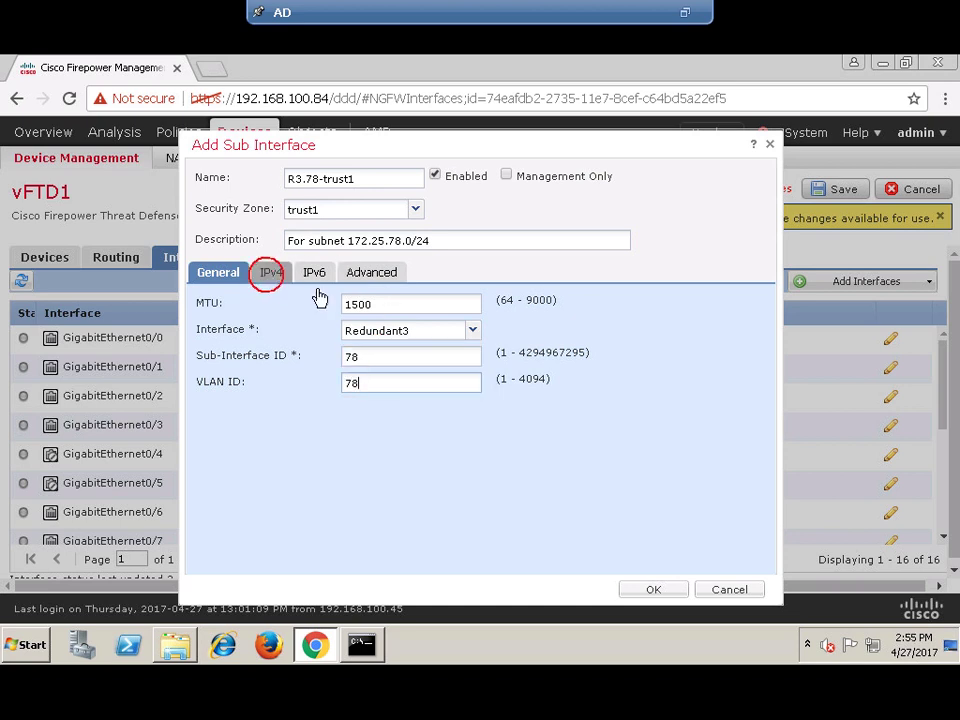
click(367, 332)
text(172)
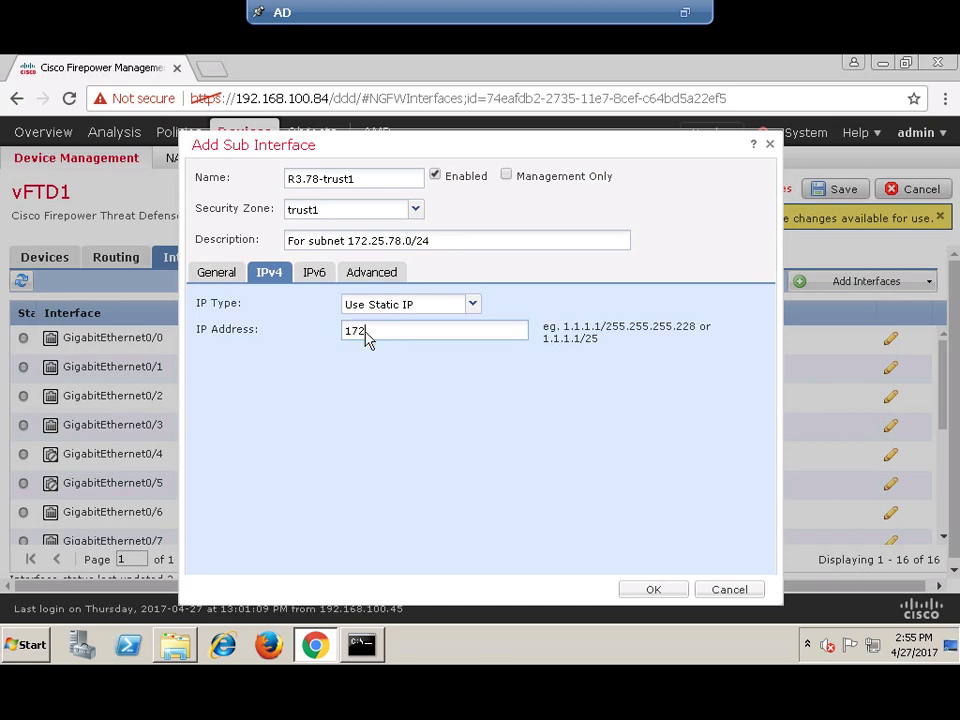
text(.25.78.254/24)
click(658, 592)
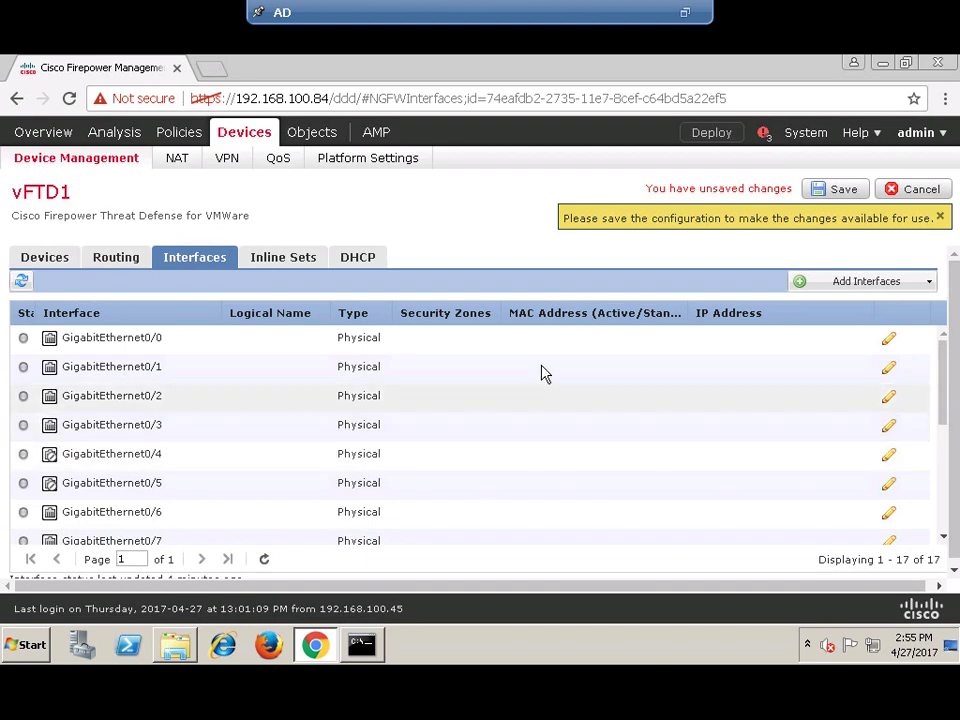
- Save vFTD1's 17 interfaces and scroll down to check the Redundant3 sub-interfaces' static IPs
click(836, 194)
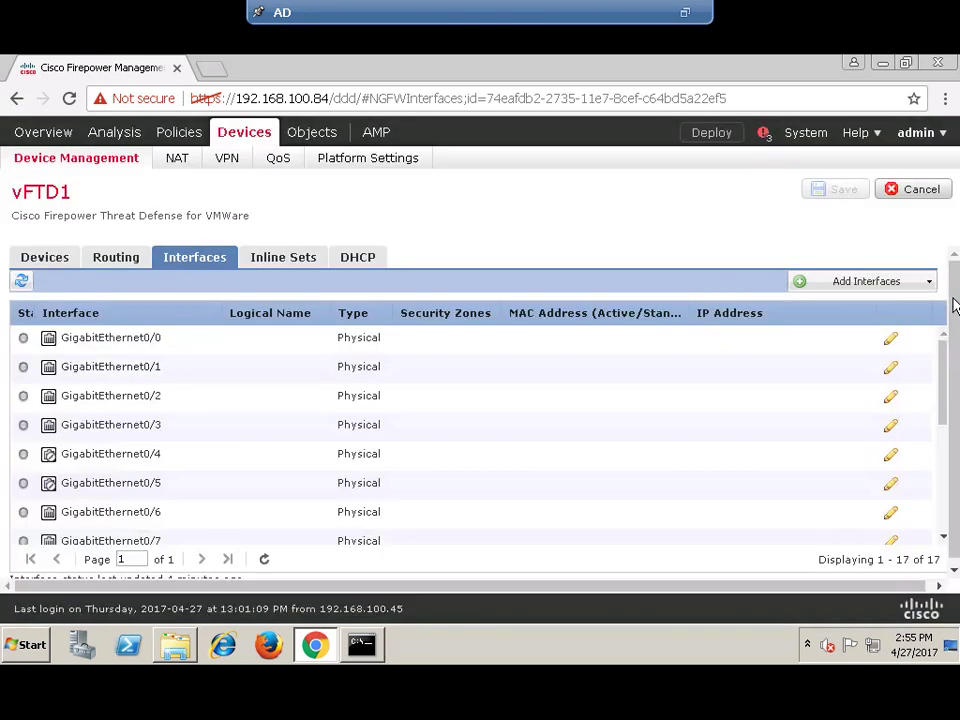
scroll(870, 440, down, 5)
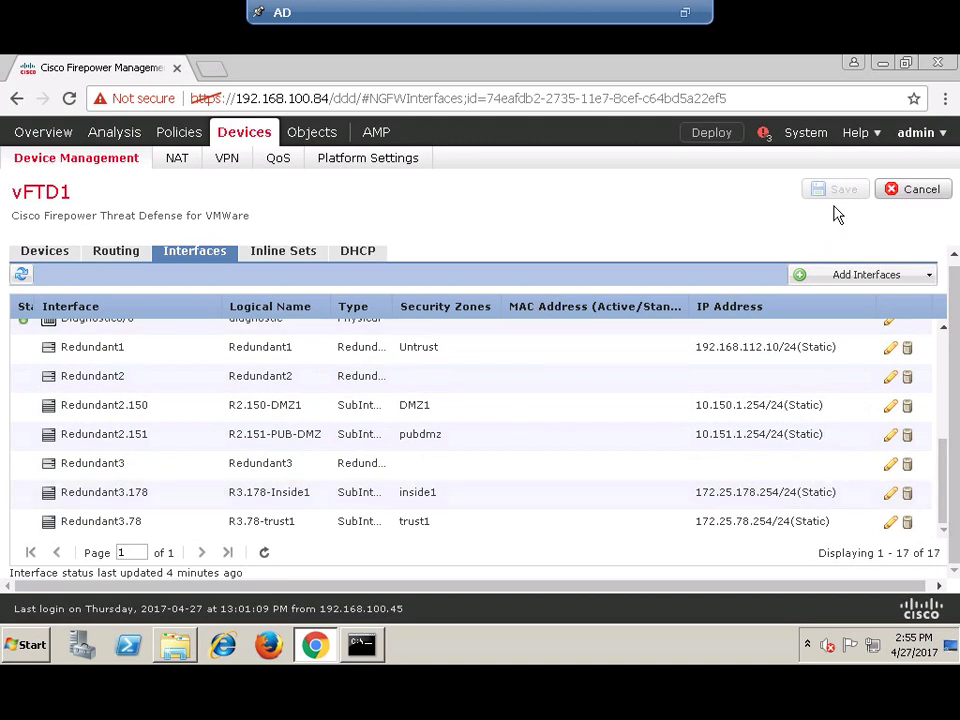
mouse_move(634, 27)
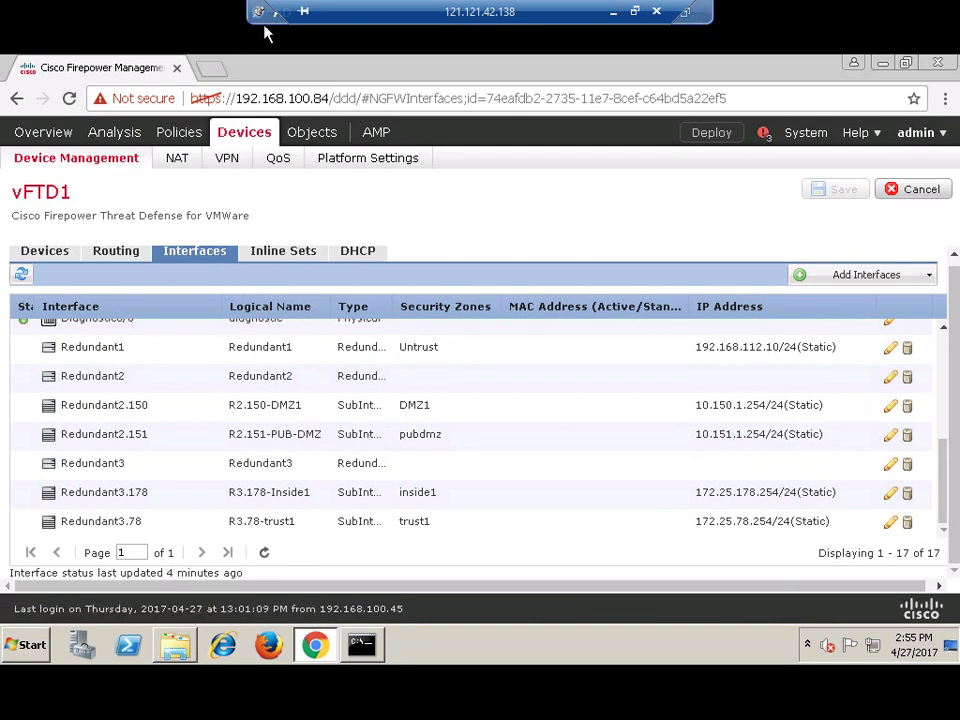
- Exit remote-desktop and VM full screen and minimize the AD virtual machine
click(682, 22)
click(683, 20)
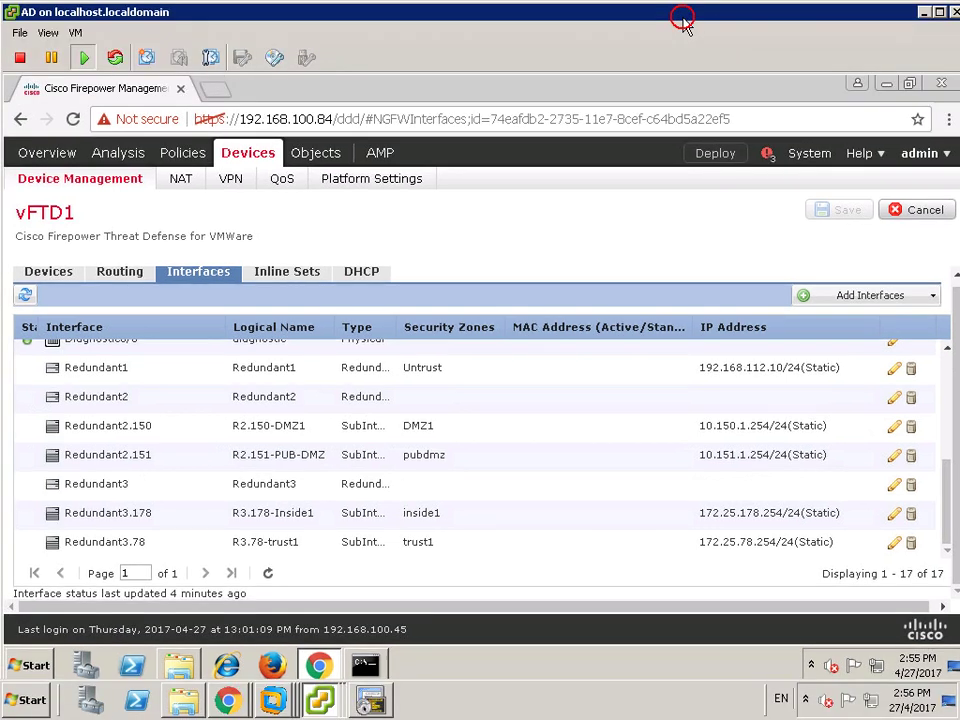
click(927, 15)
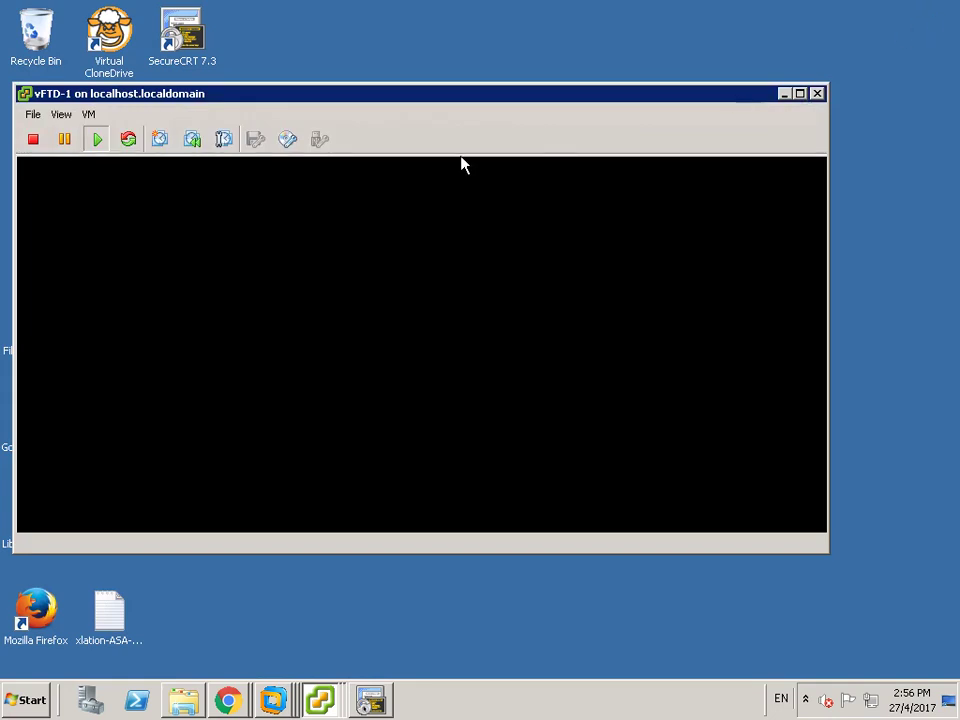
- Run show network on the vFTD-1 console, showing management address 192.168.100.94/24 and gateway 192.168.100.1
click(347, 287)
key(Return)
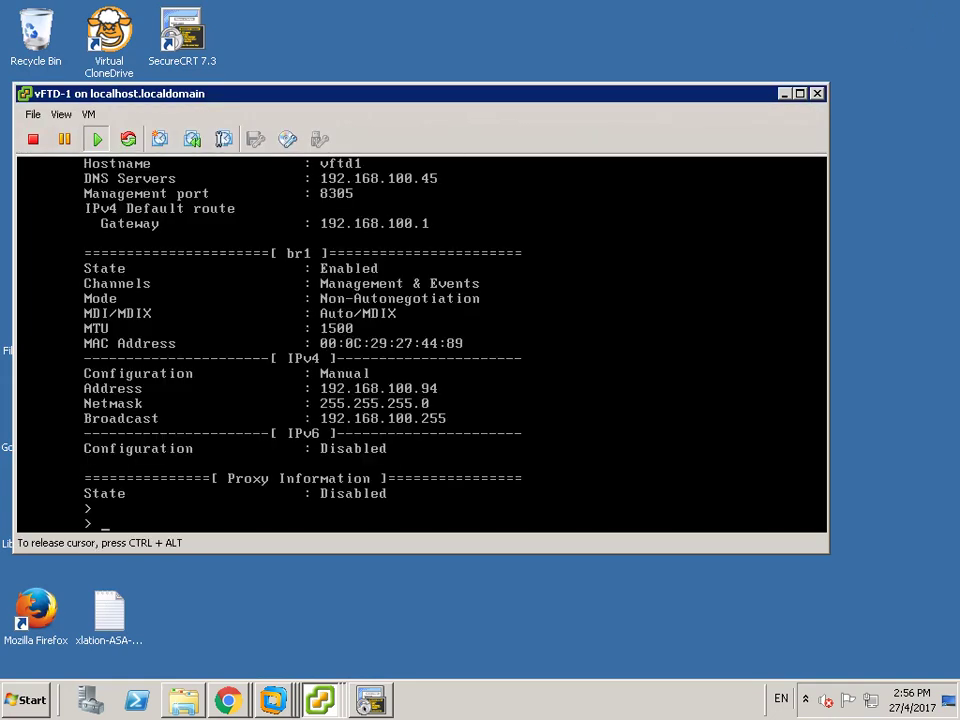
key(Return)
key(Return)
text(sh)
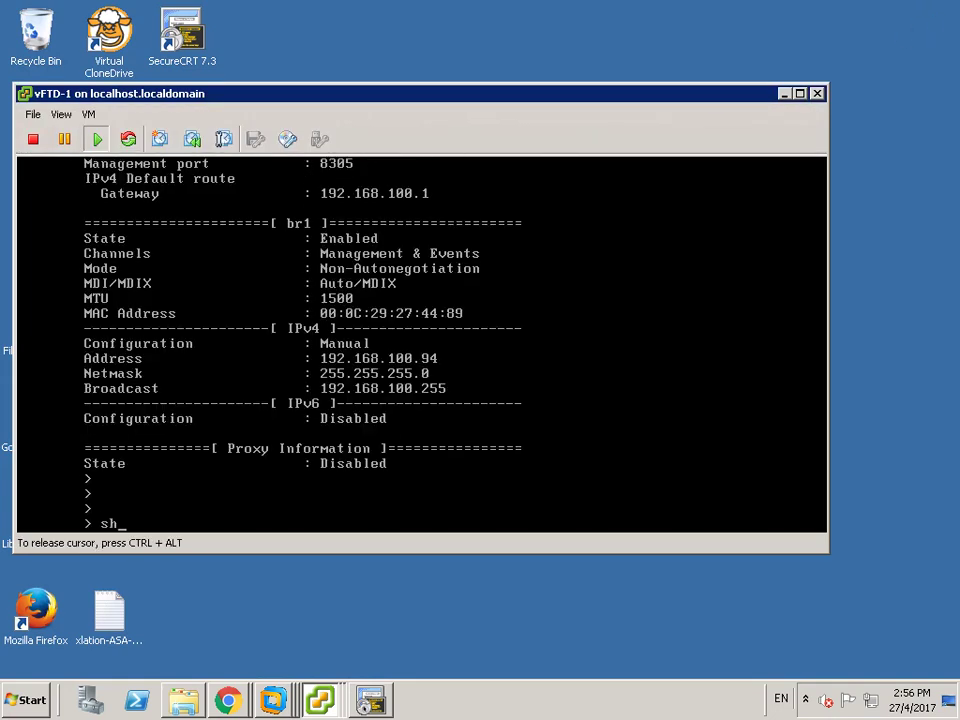
text(ow netw)
key(Tab)
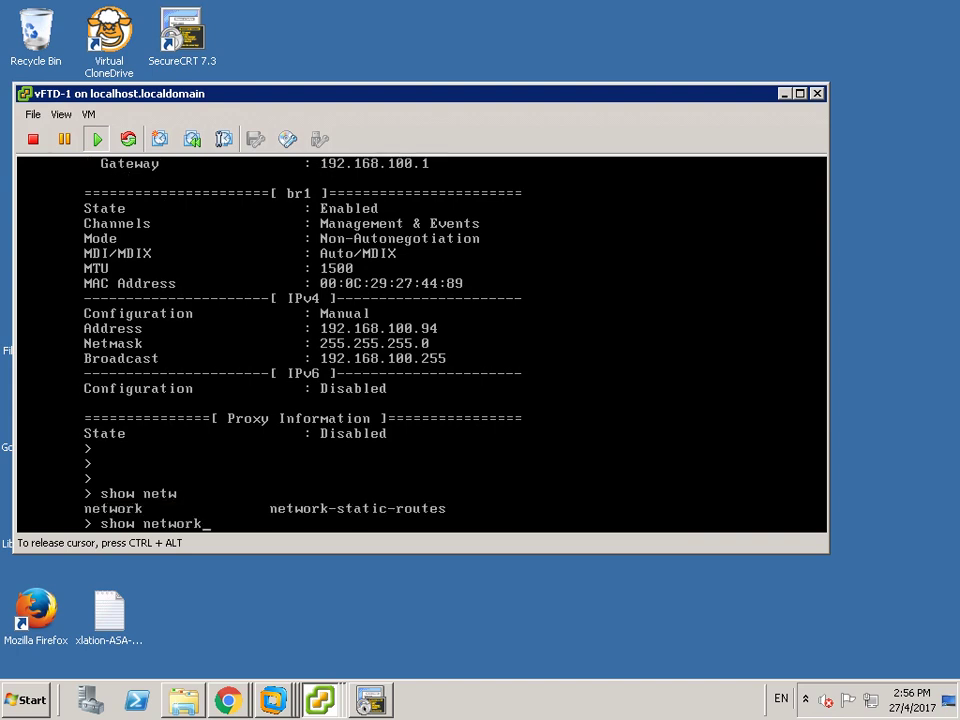
key(Return)
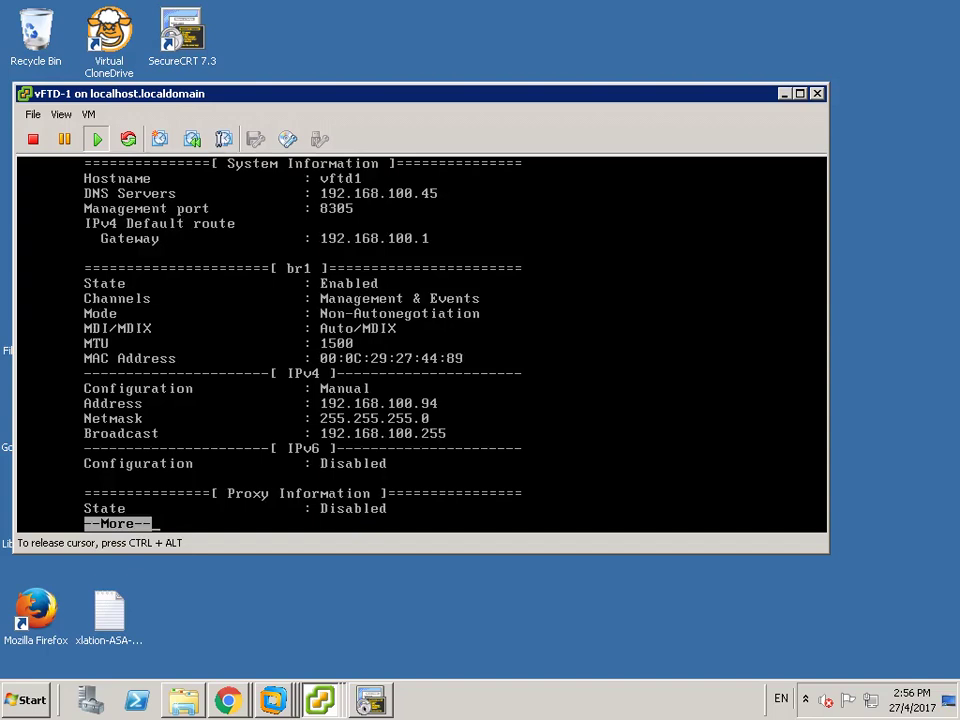
key(q)
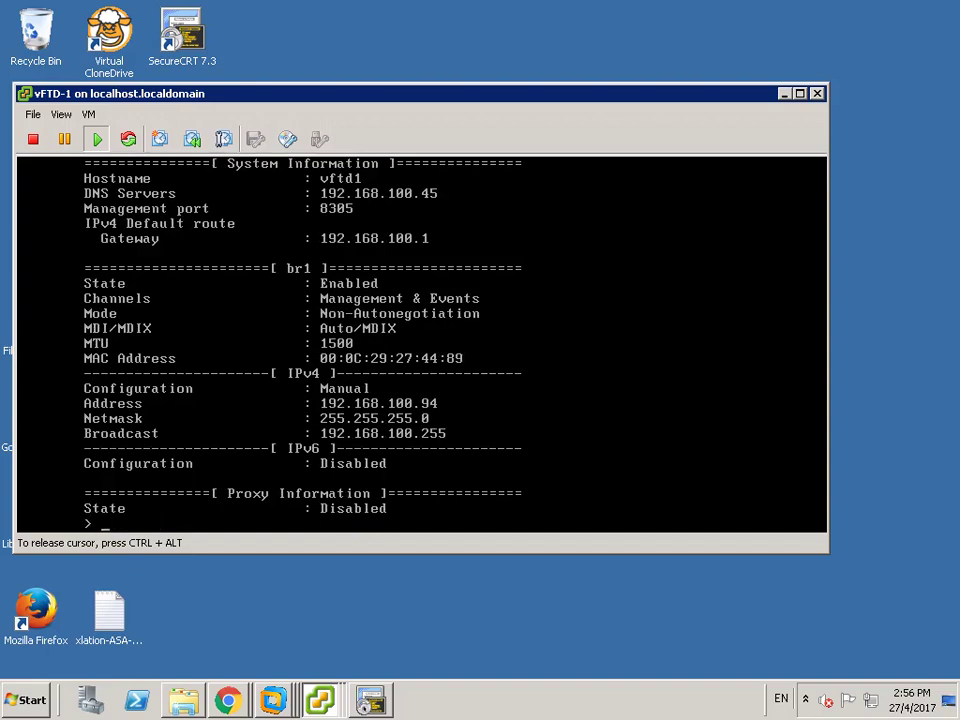
key(ctrl+alt)
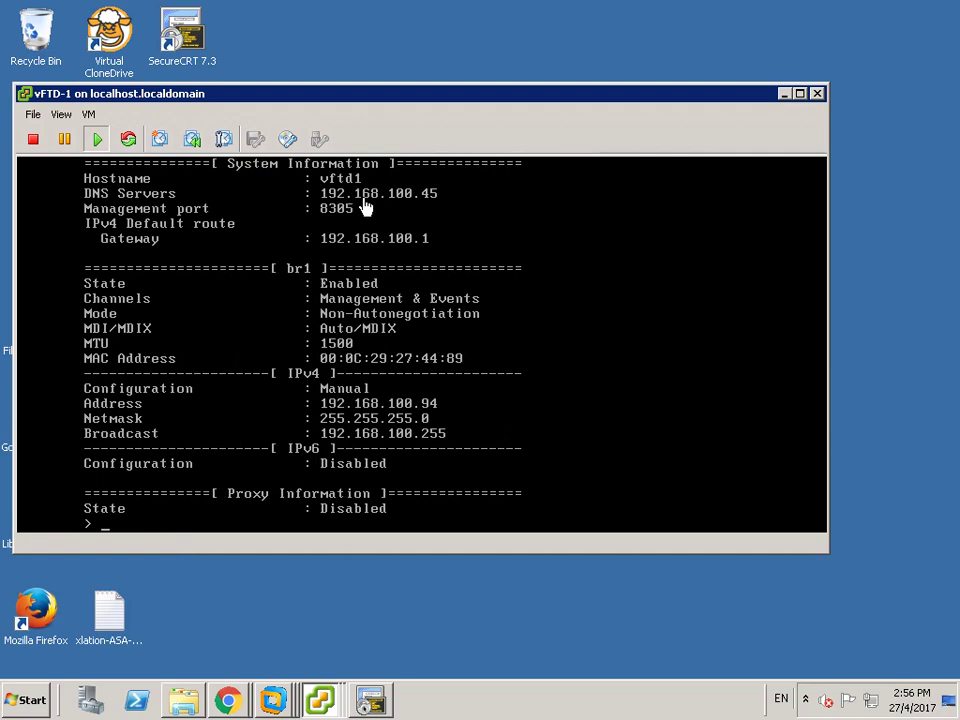
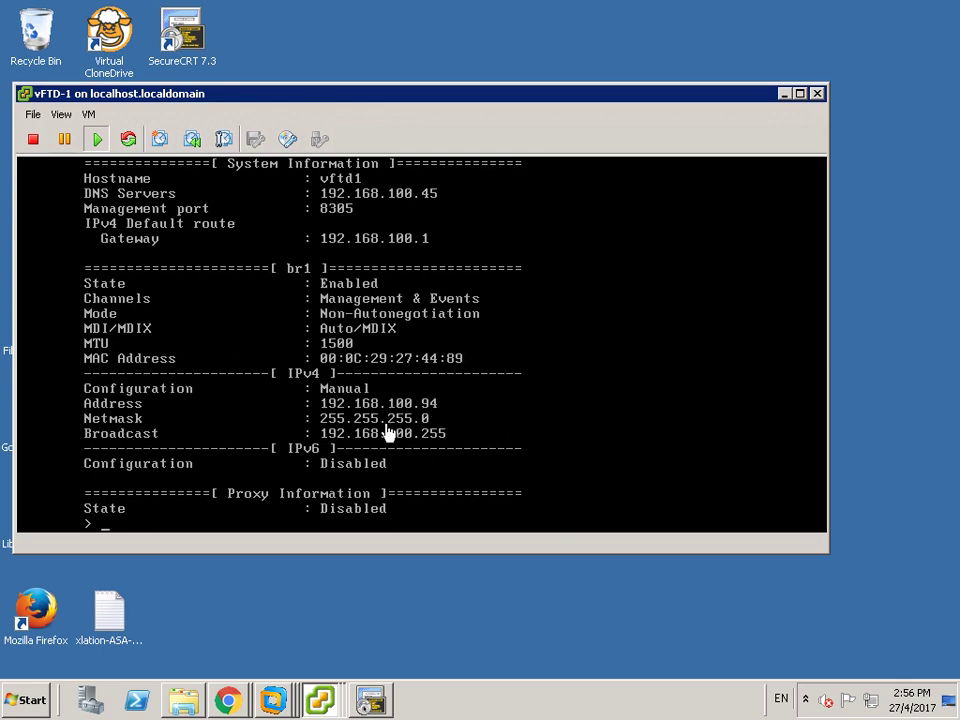
- Display the firewall's interface IP summary and routing table with show interface ip brief and show route
click(170, 526)
text(show in)
key(Tab)
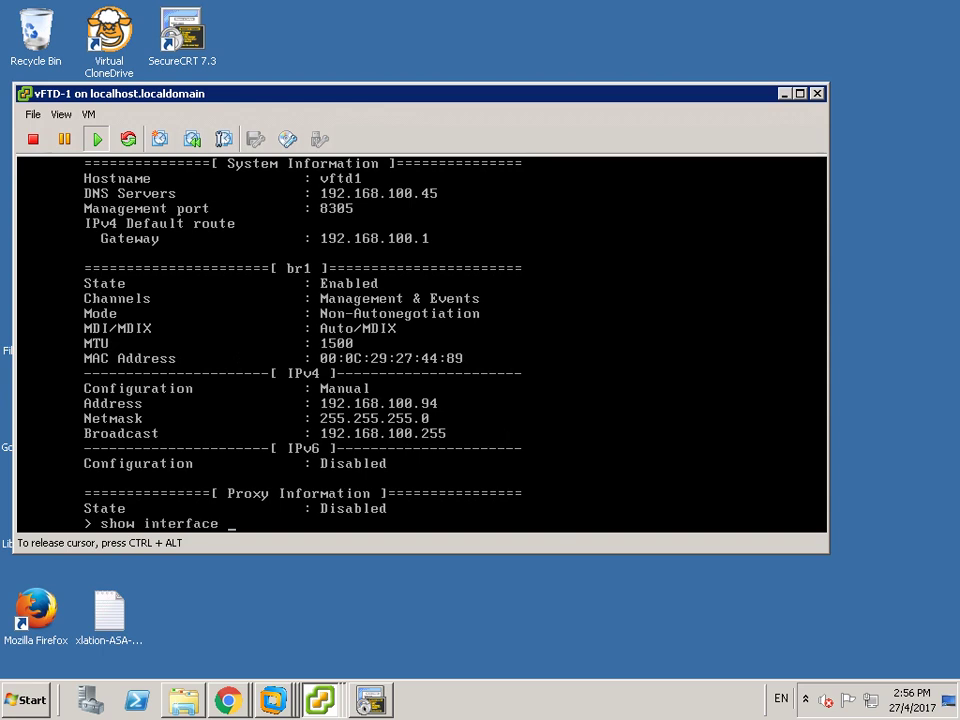
text(ip brief)
key(Return)
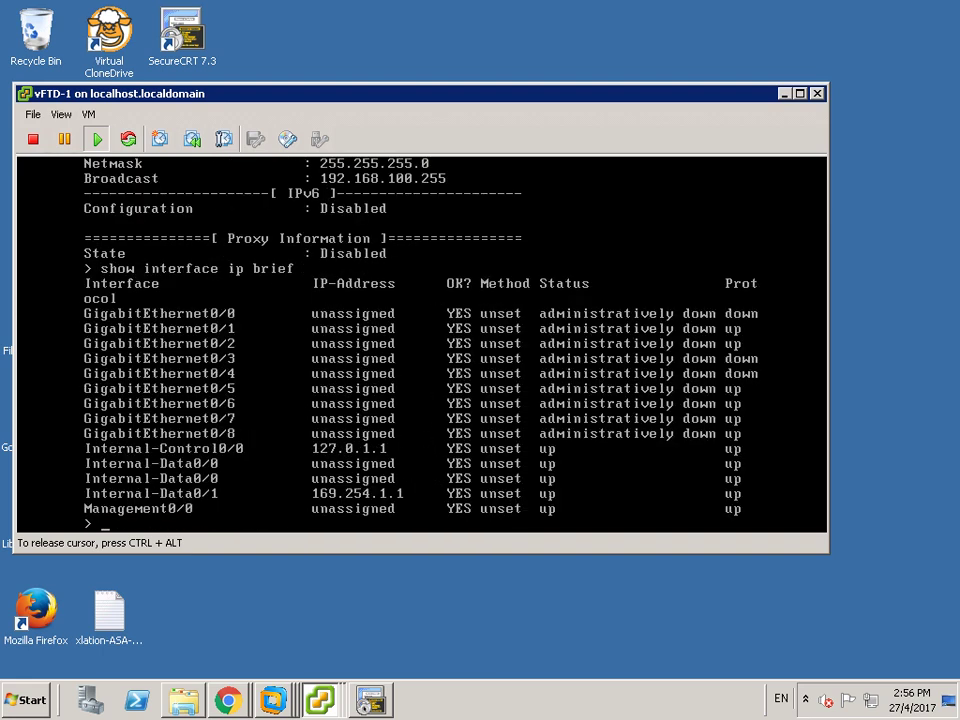
text(show route)
key(Tab)
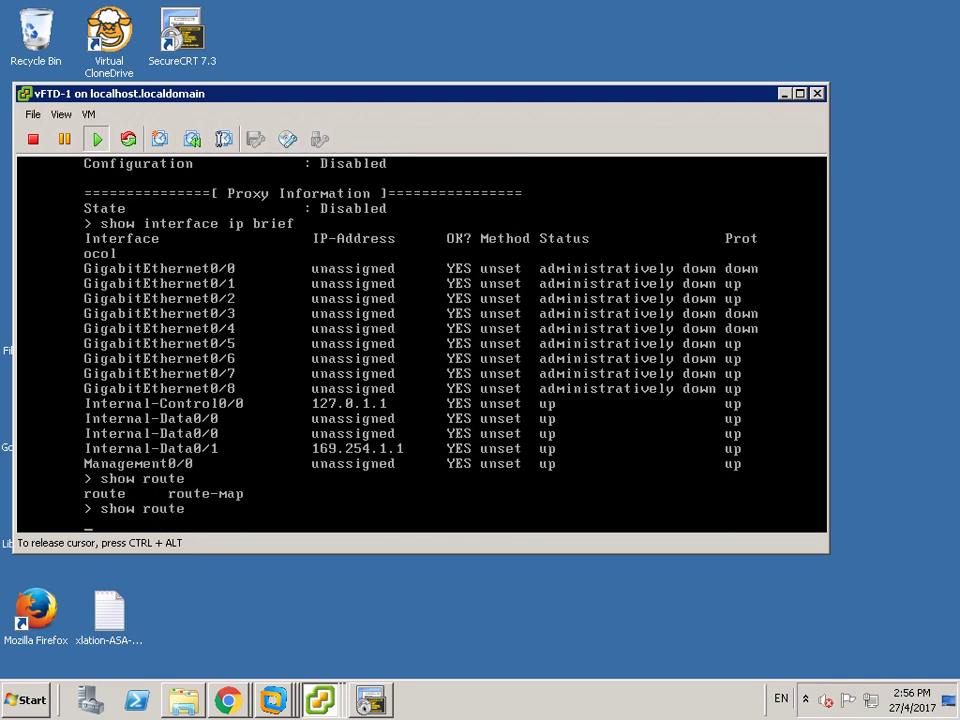
key(Return)
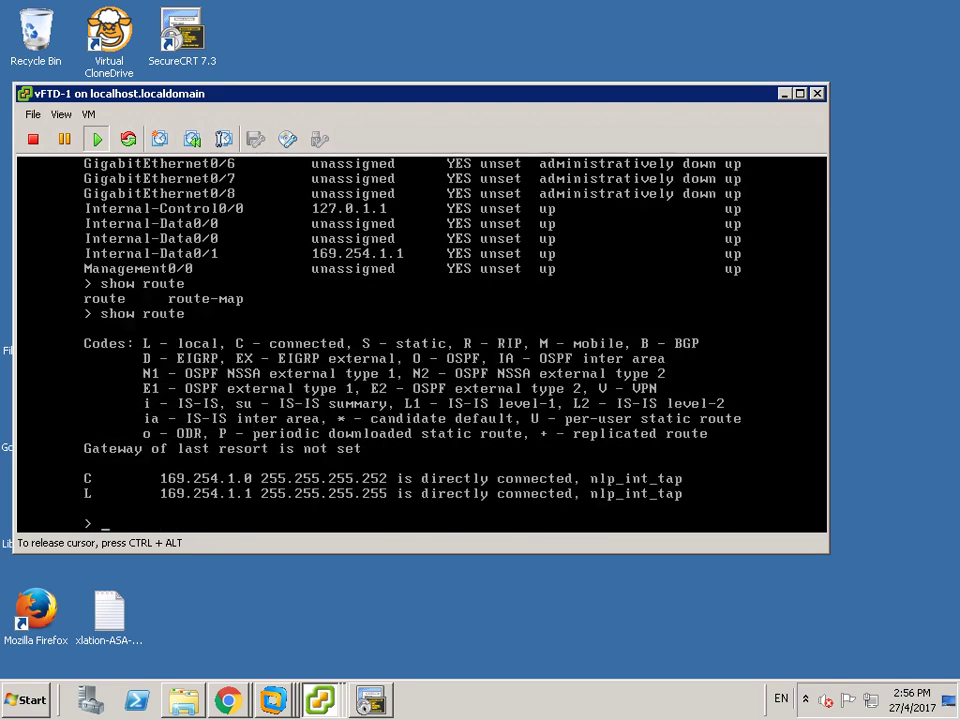
- Run show access-list to display the CSM_FW_ACL_ access-list hit counters
text(show cacc)
key(Tab)
key(Tab)
key(Tab)
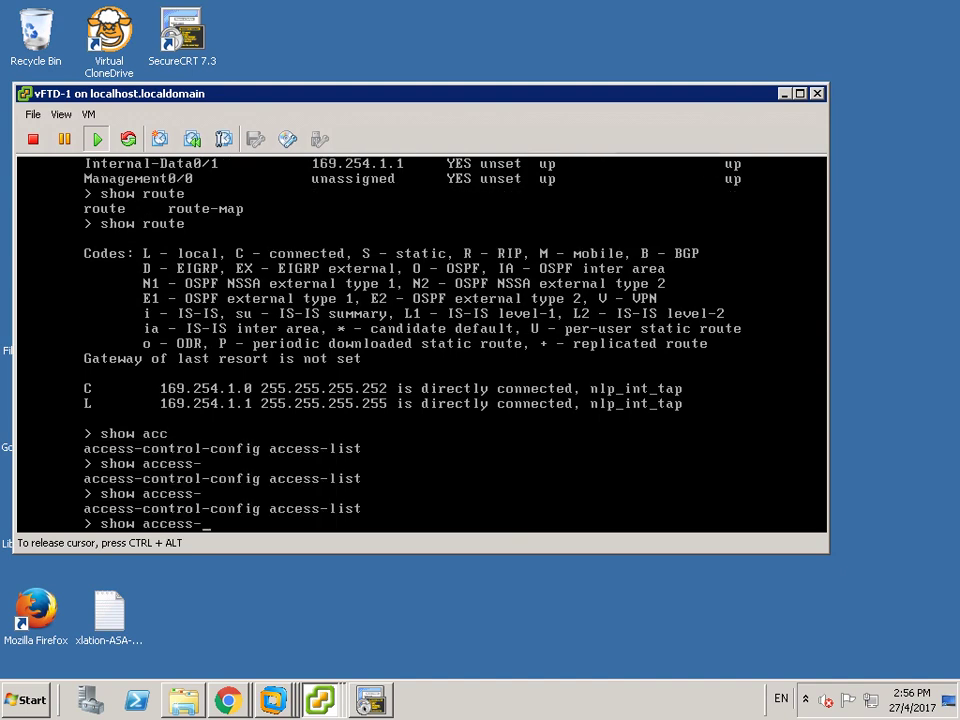
text(list)
key(Return)
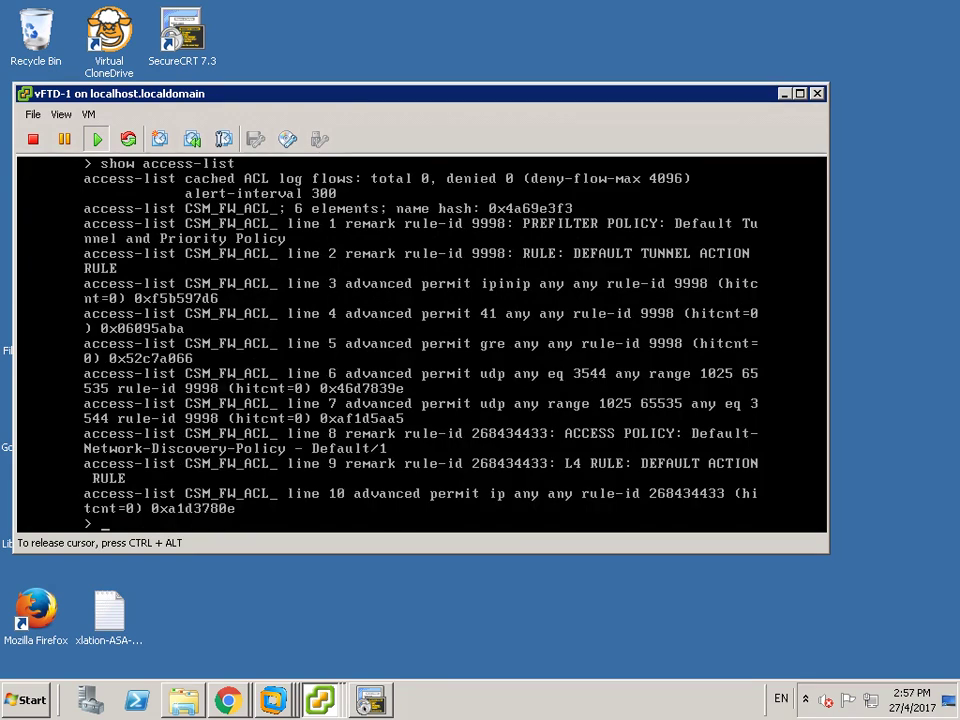
- List the show access- options (access-control-config, access-list) after a mistyped access command
text(show a)
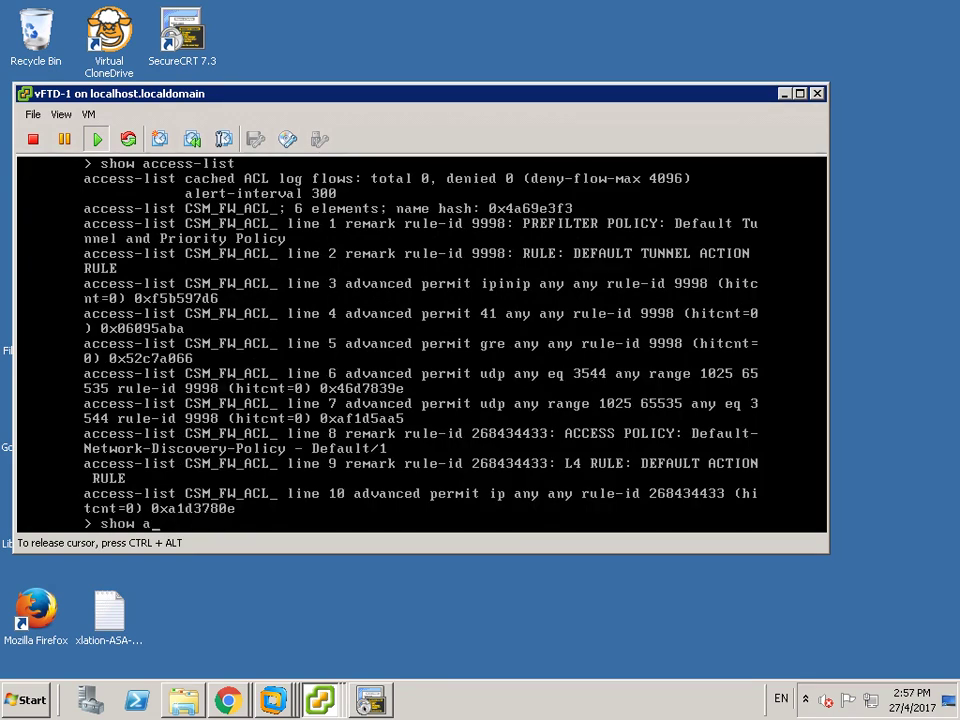
text(cece)
key(question)
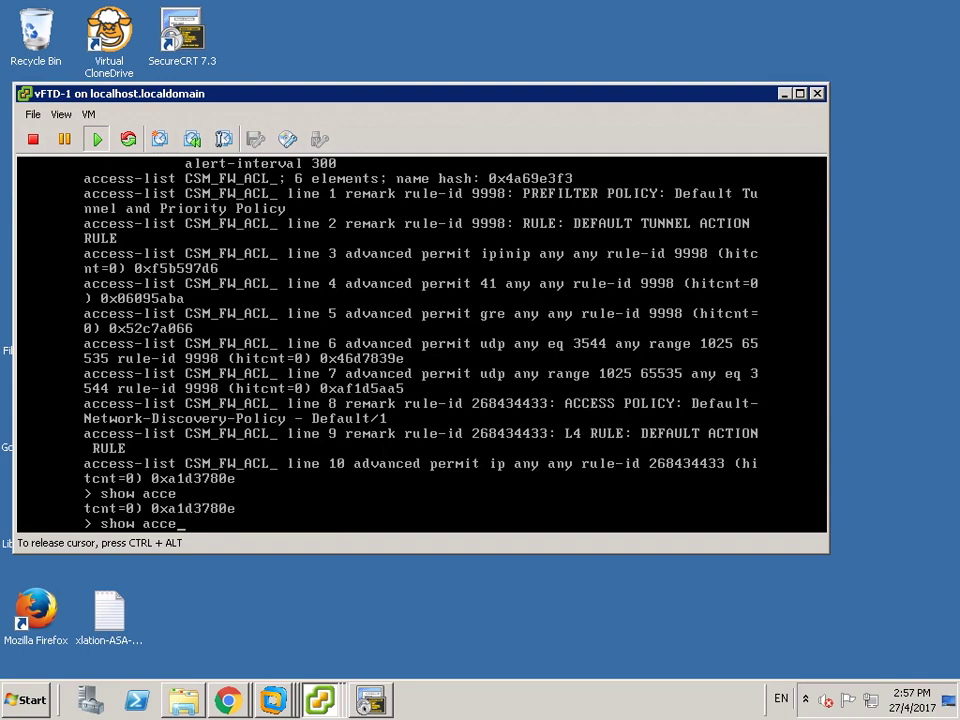
key(Tab)
text(grrr)
key(Return)
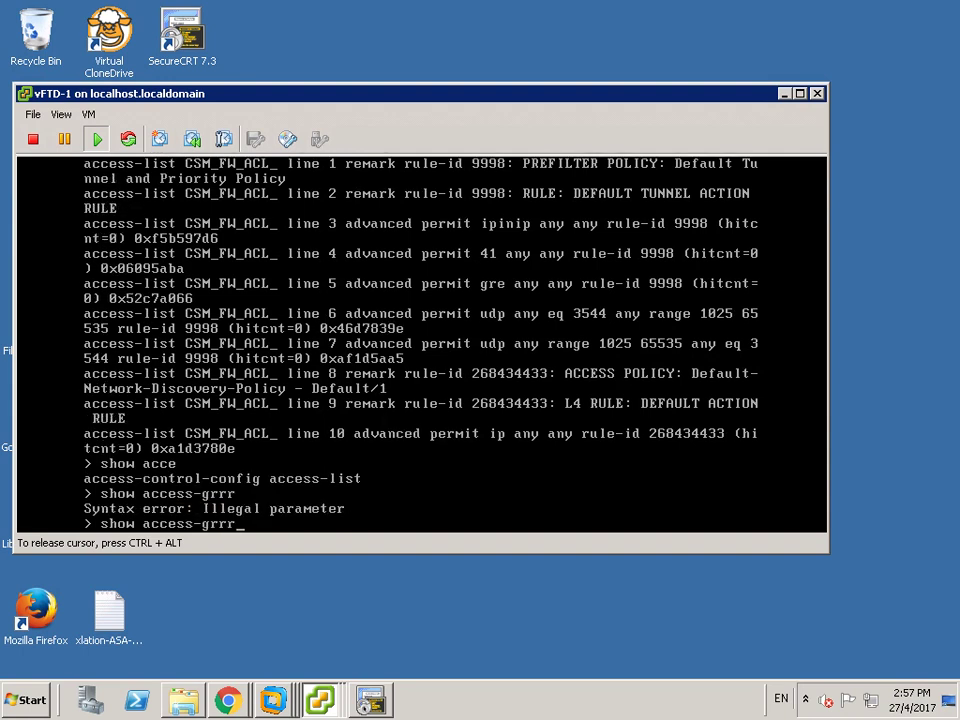
key(BackSpace)
key(BackSpace)
key(BackSpace)
key(BackSpace)
text(list)
key(Up)
key(BackSpace)
key(BackSpace)
key(BackSpace)
key(question)
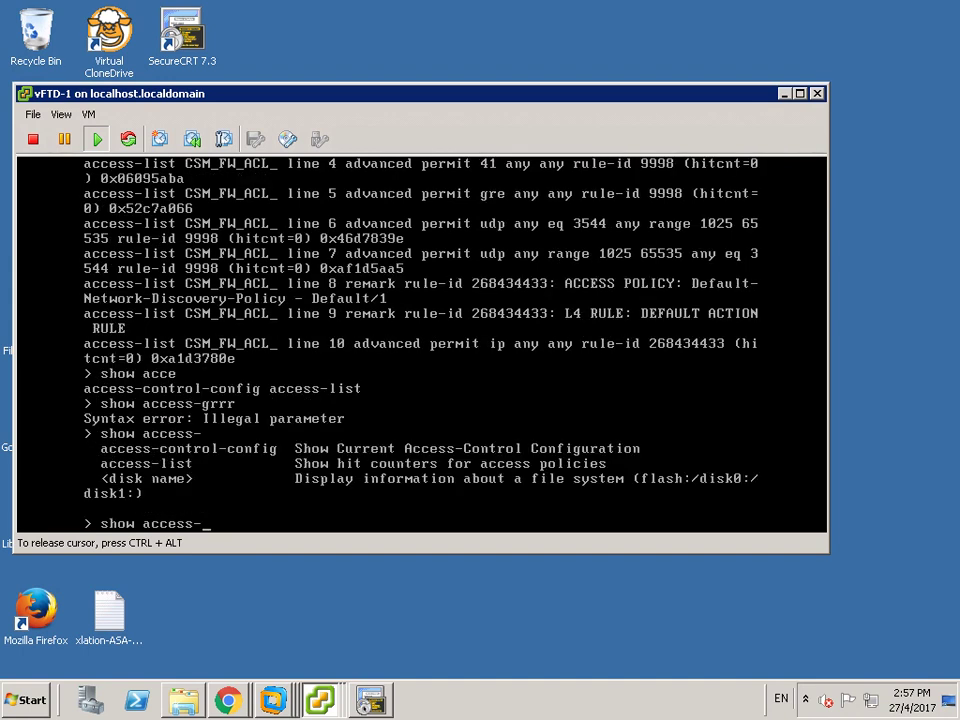
key(BackSpace)
key(BackSpace)
key(BackSpace)
key(BackSpace)
key(BackSpace)
key(BackSpace)
key(BackSpace)
key(BackSpace)
key(BackSpace)
- Run show running-config policy-map to list global_policy's inspect classes and class-default settings
text(h)
key(Tab)
text(ow)
key(Tab)
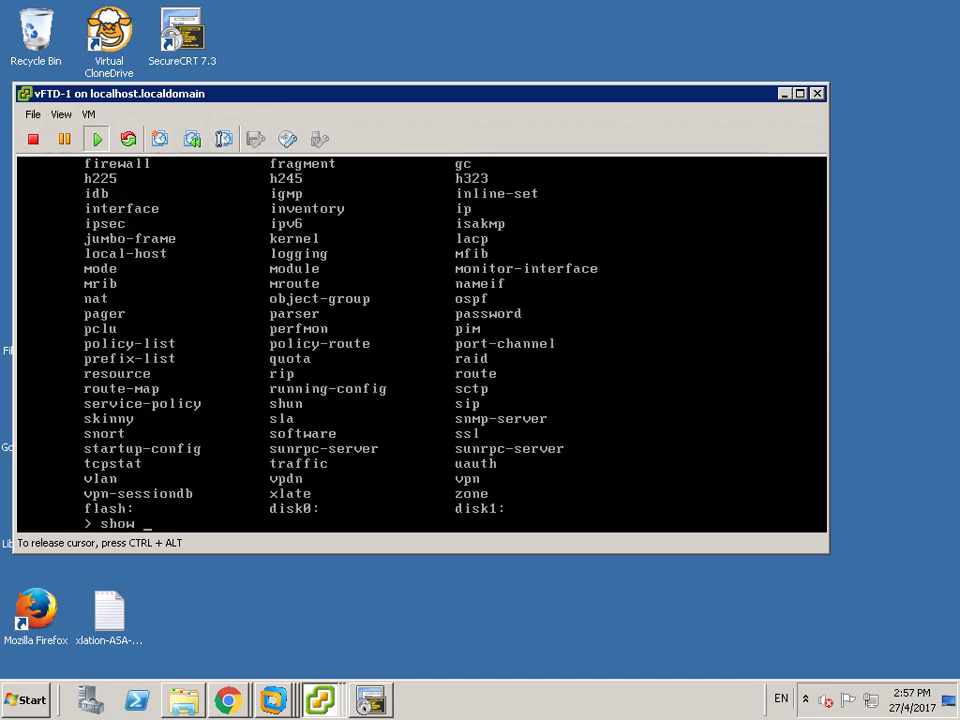
text(ru)
key(Tab)
key(Tab)
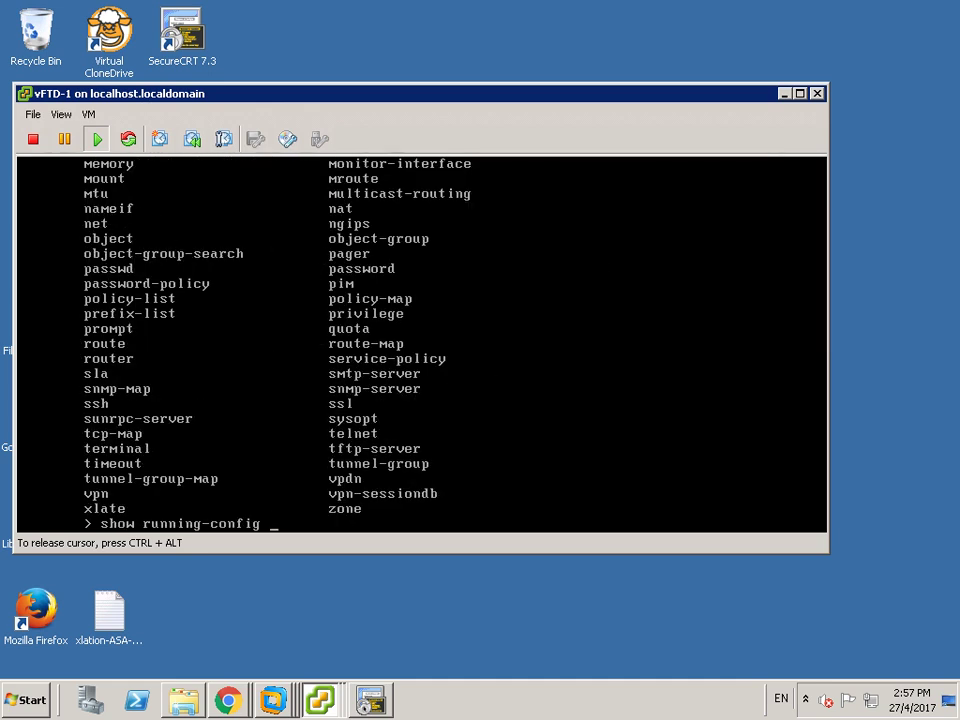
text(pol)
text(l)
key(BackSpace)
key(BackSpace)
key(BackSpace)
key(BackSpace)
text(i)
key(Tab)
text(po)
key(Tab)
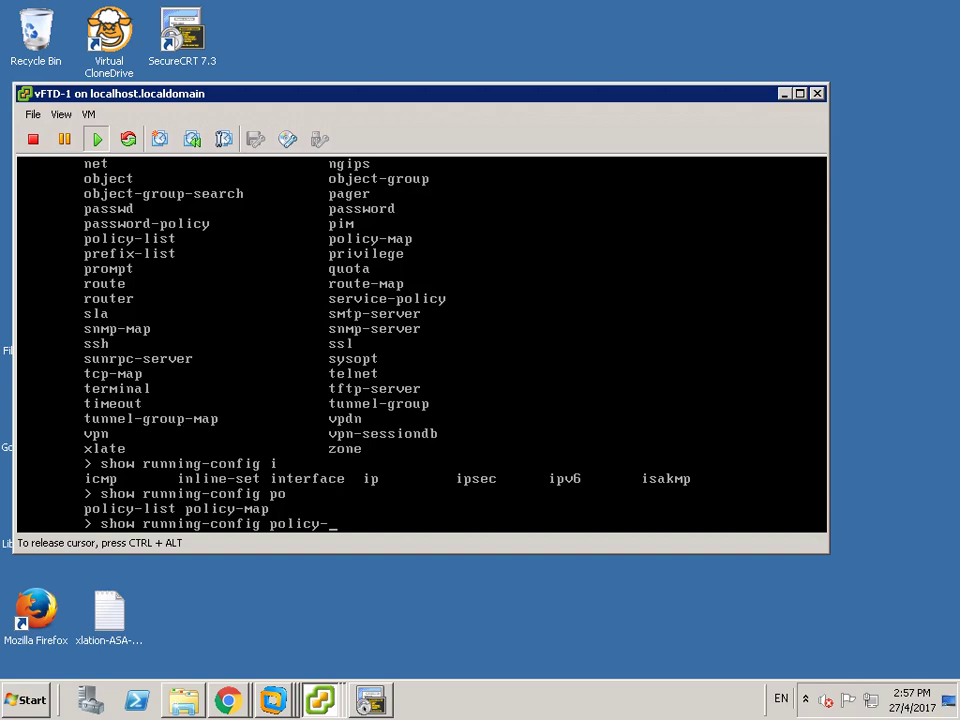
text(ma)
key(Tab)
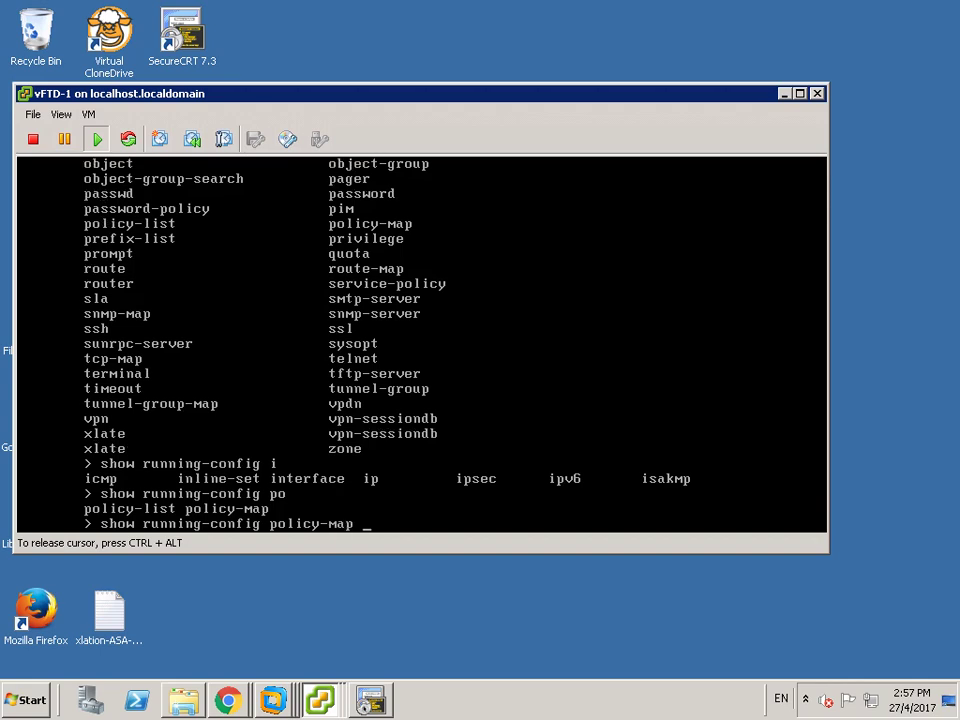
key(Return)
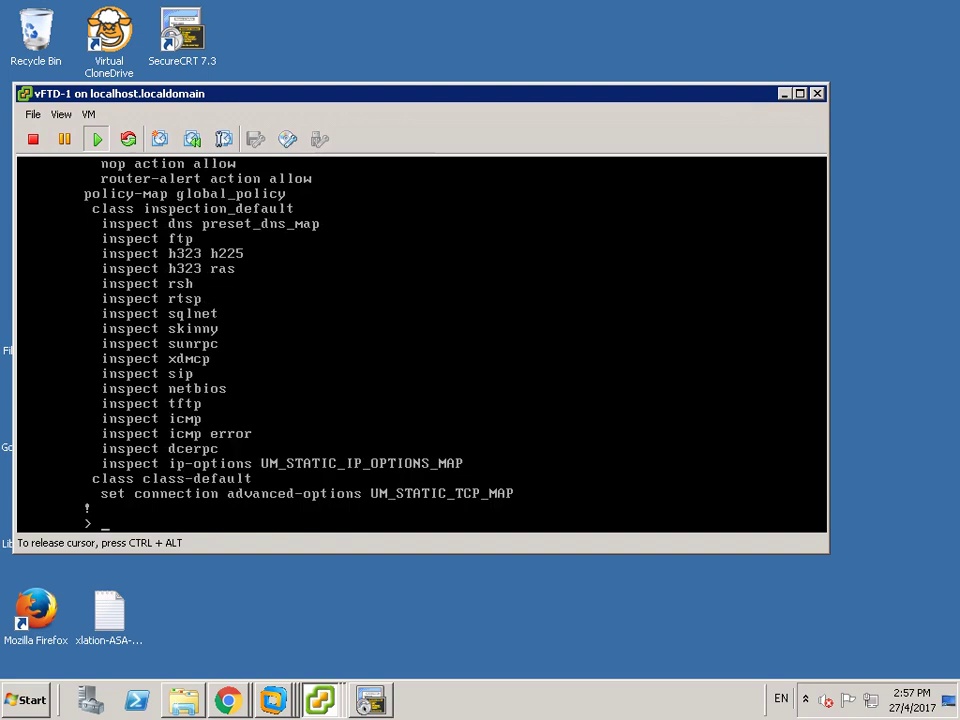
key(ctrl+alt)
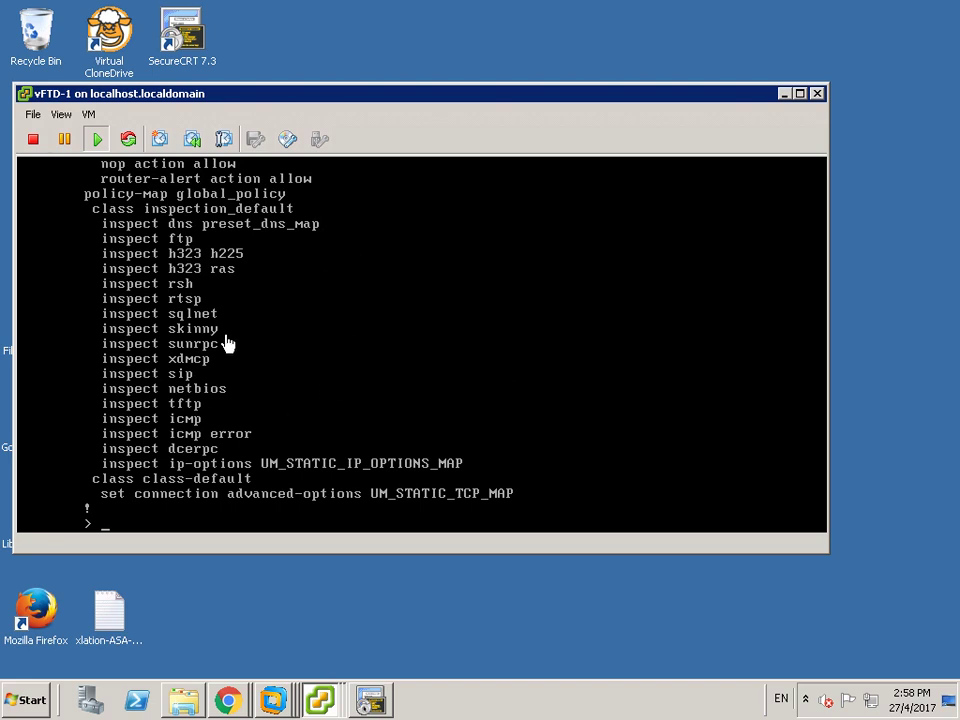
- Run show xlate, show conn and show nat, confirming 0 translations and connections in use
click(148, 520)
text(show xlate)
key(Return)
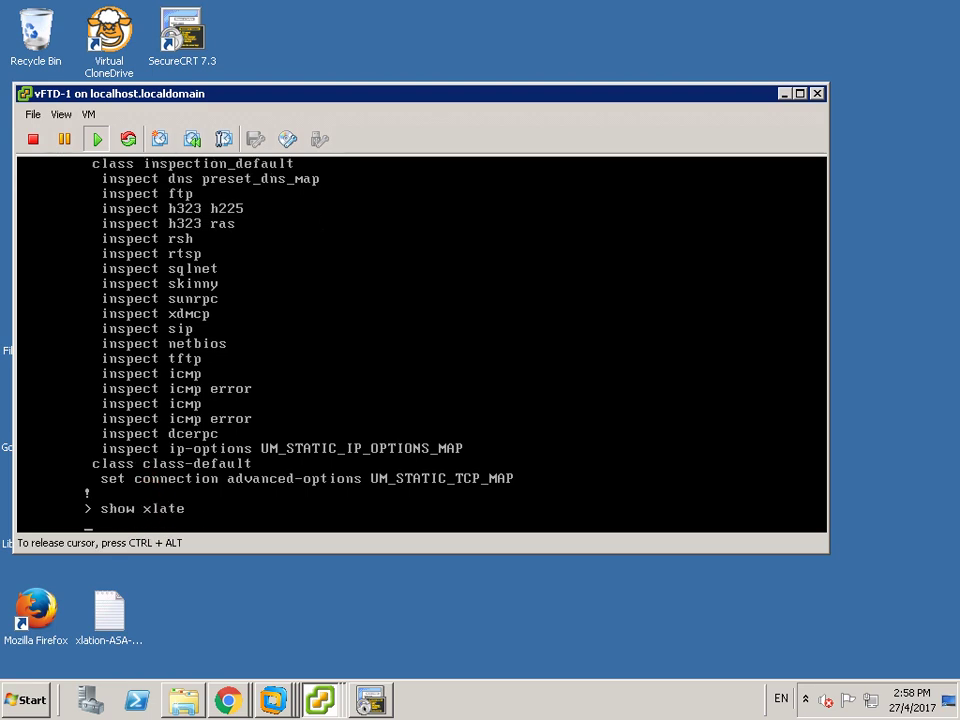
text(ssshoco)
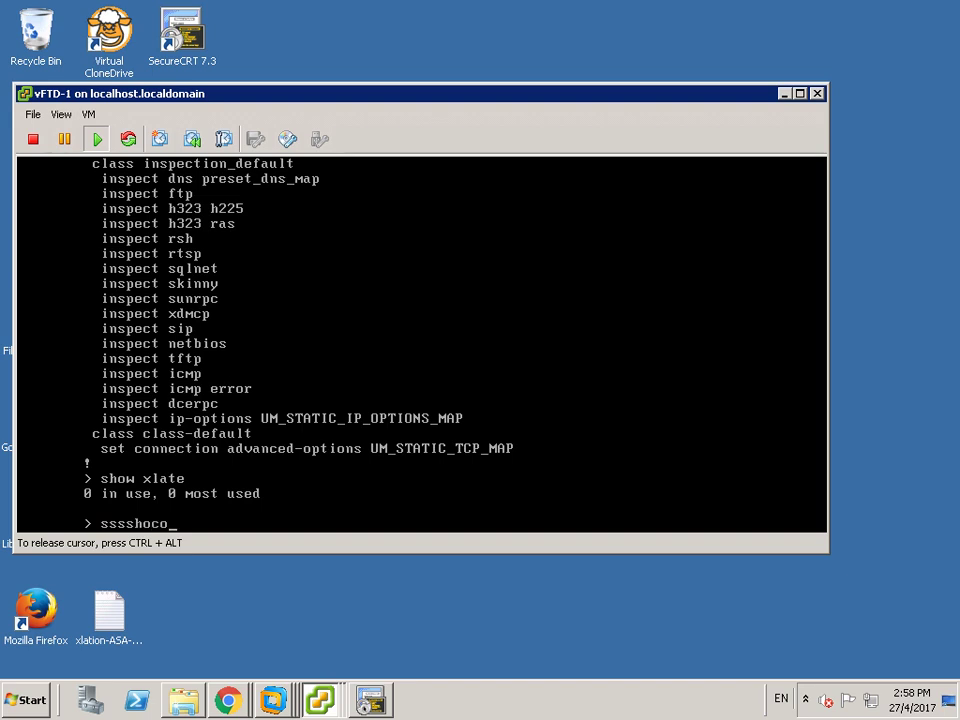
key(BackSpace)
key(BackSpace)
key(BackSpace)
key(BackSpace)
key(BackSpace)
key(BackSpace)
key(BackSpace)
key(BackSpace)
text(show conn)
key(Return)
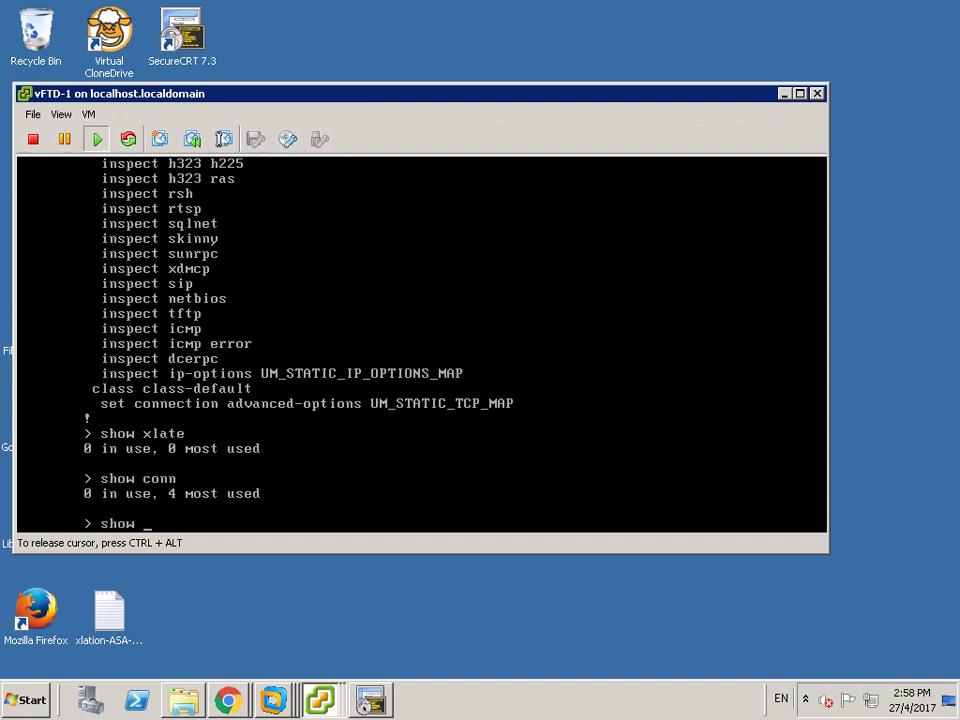
key(Return)
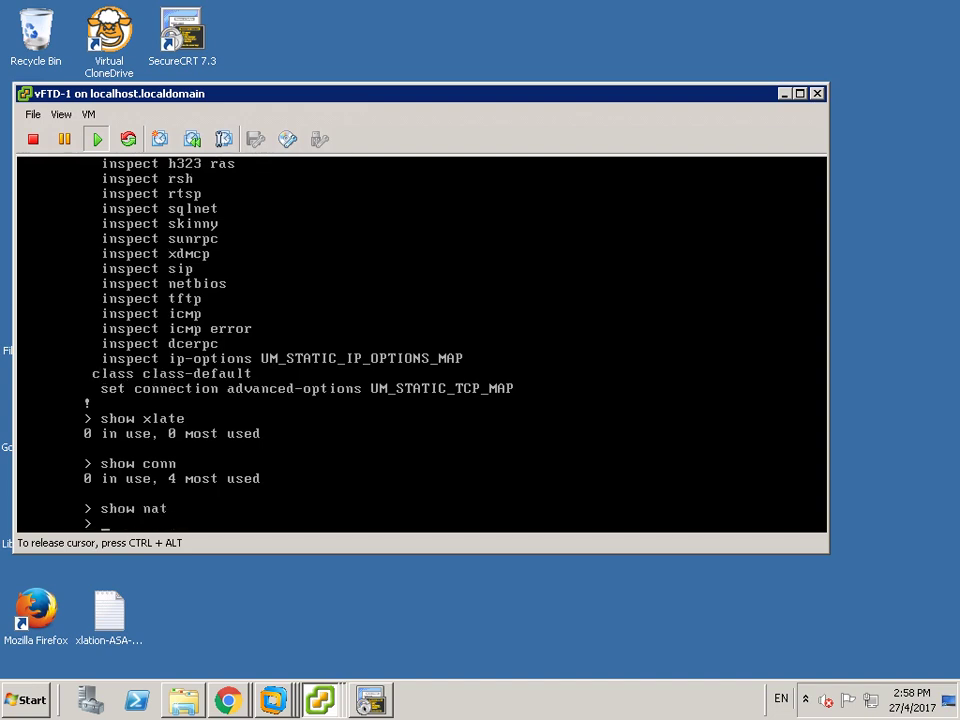
key(ctrl+alt)
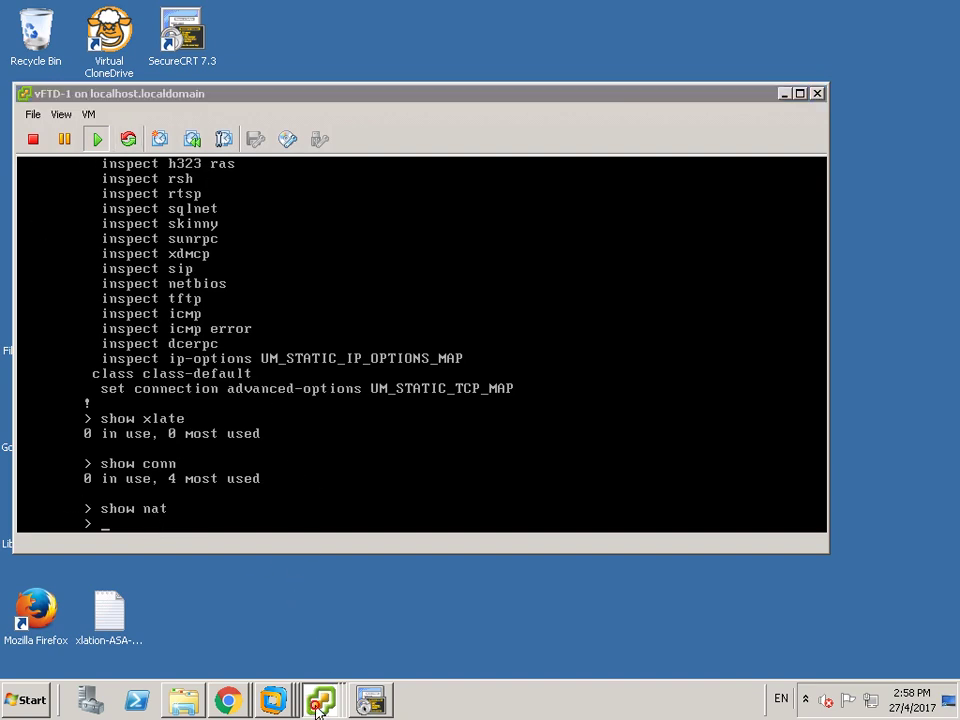
- Switch to the AD VM window and enter full screen, suppressing the full-screen notice
mouse_move(320, 700)
click(291, 618)
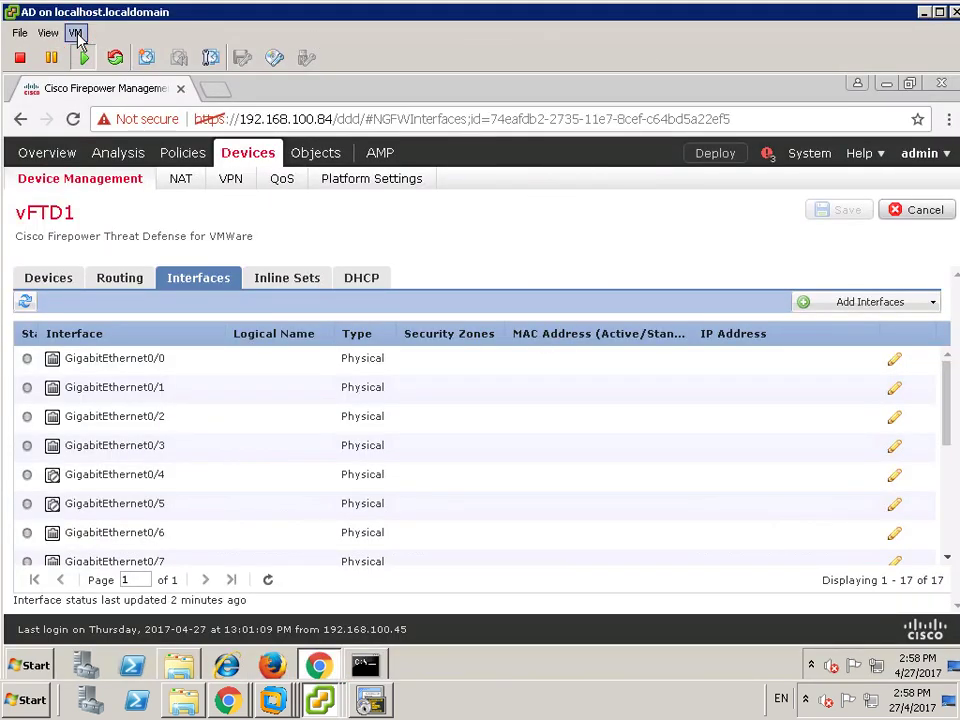
click(76, 33)
mouse_move(45, 35)
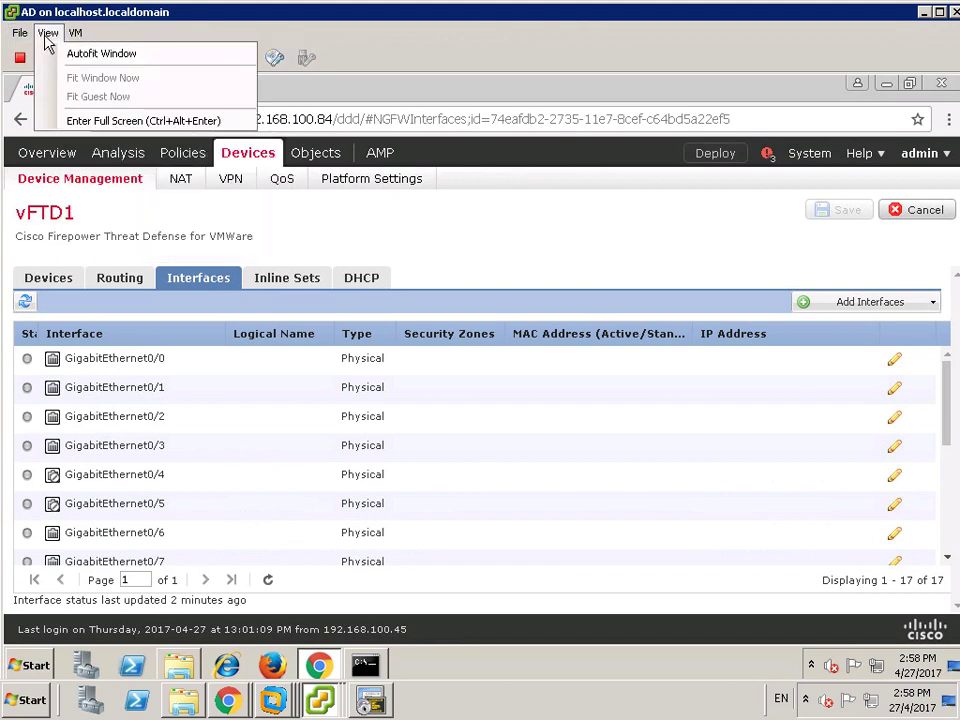
click(127, 121)
click(399, 379)
click(443, 412)
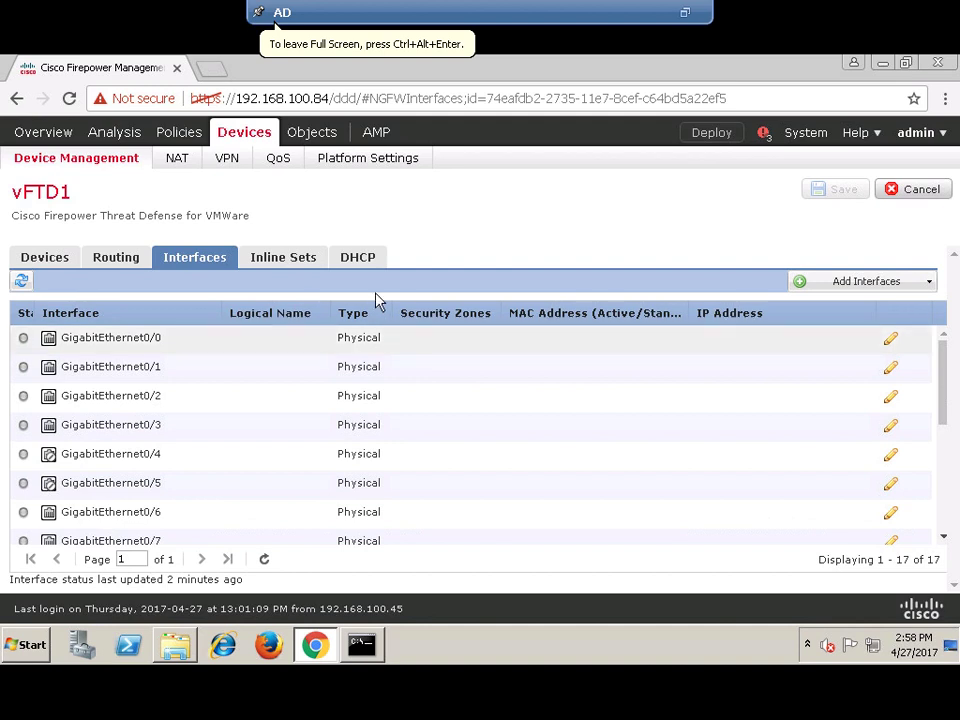
- Expand vFTD1's pending policies in Deploy Policies and review its Device Configuration Details
click(712, 134)
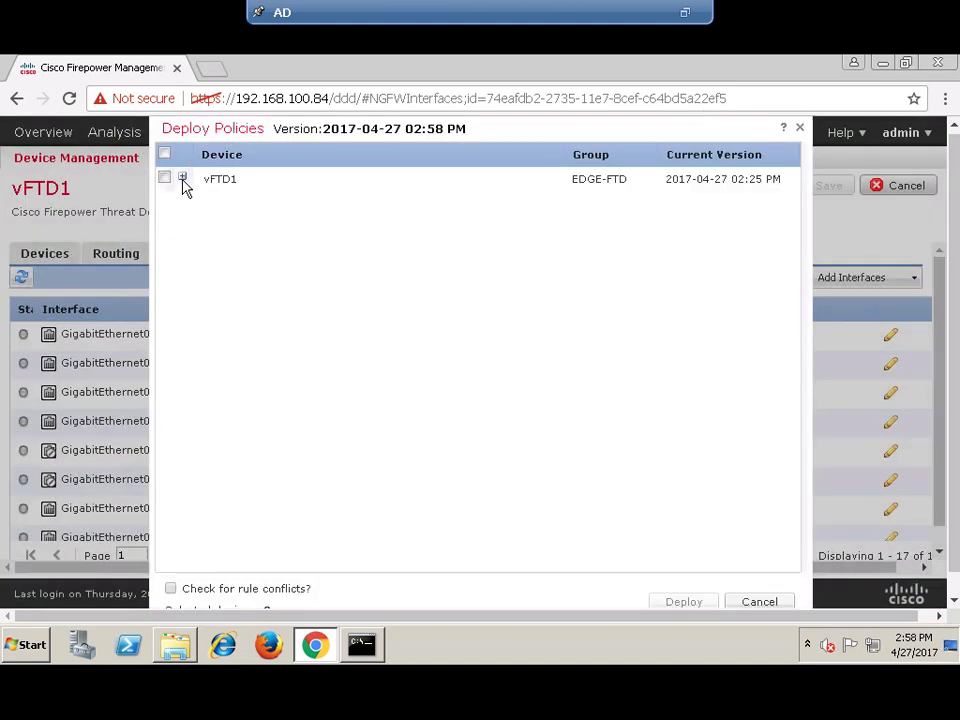
click(182, 179)
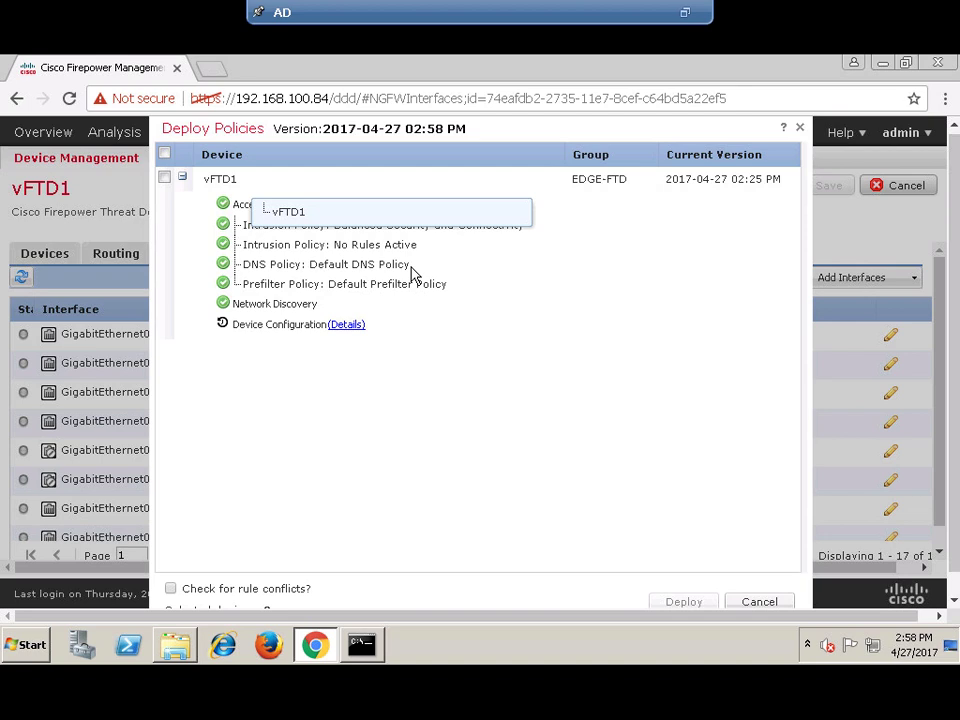
click(350, 325)
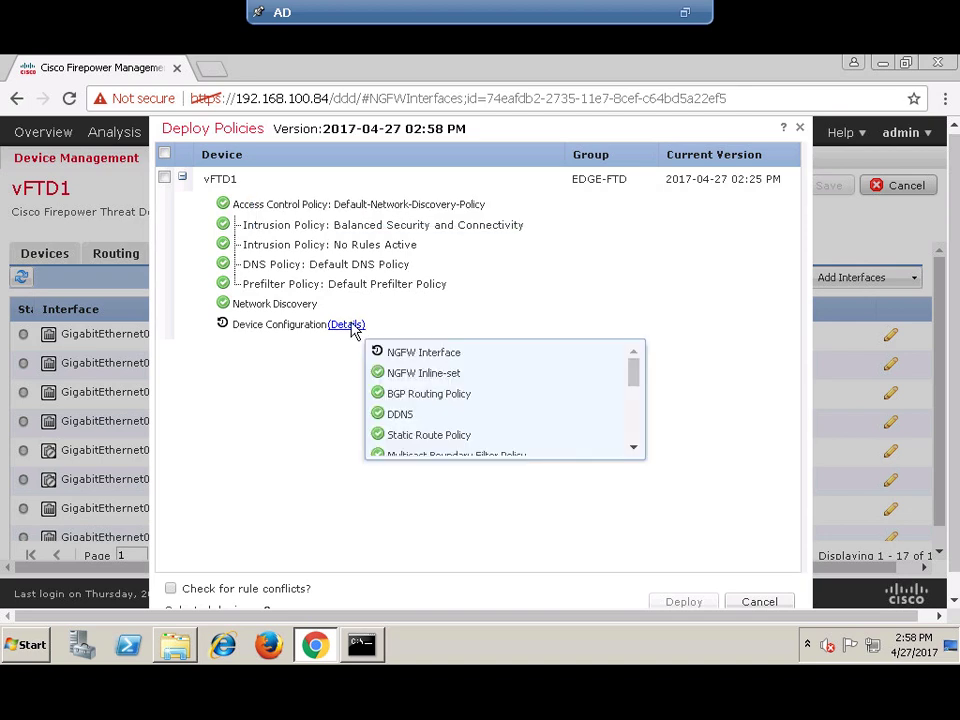
click(415, 360)
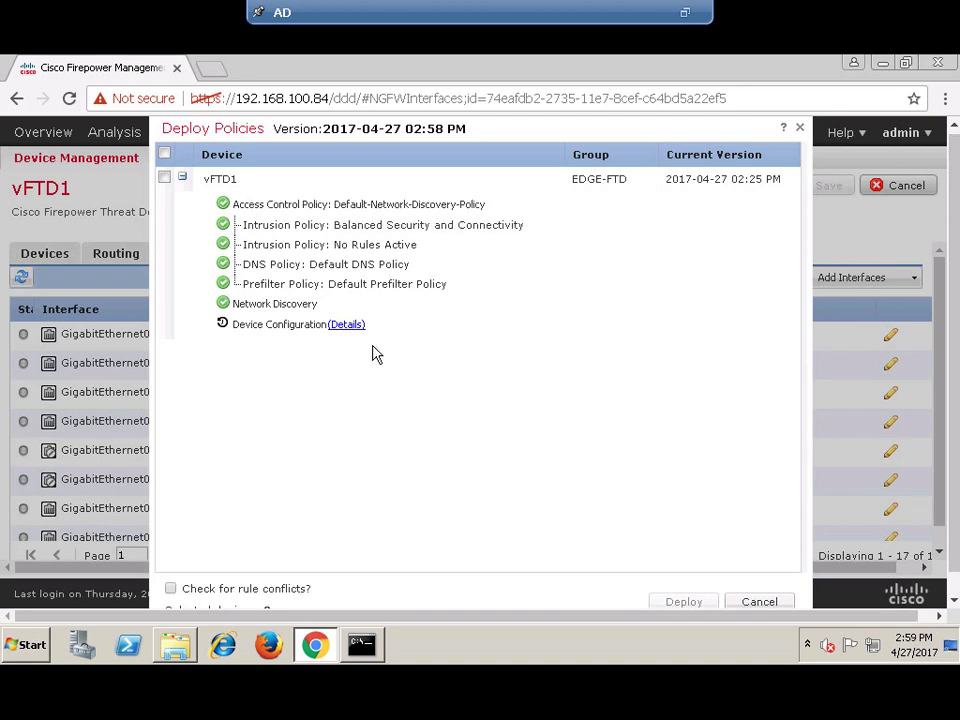
click(350, 328)
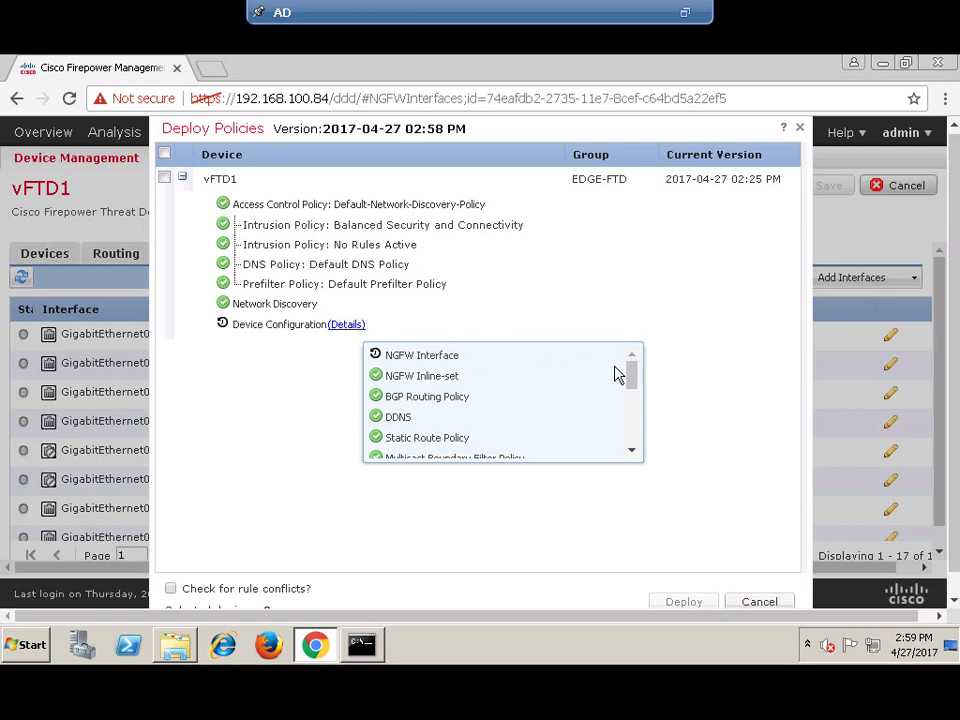
- Scroll the device configuration list, select vFTD1 and deploy its changes
mouse_move(630, 373)
mouse_down()
mouse_move(632, 435)
mouse_move(630, 364)
mouse_up()
click(628, 399)
click(630, 438)
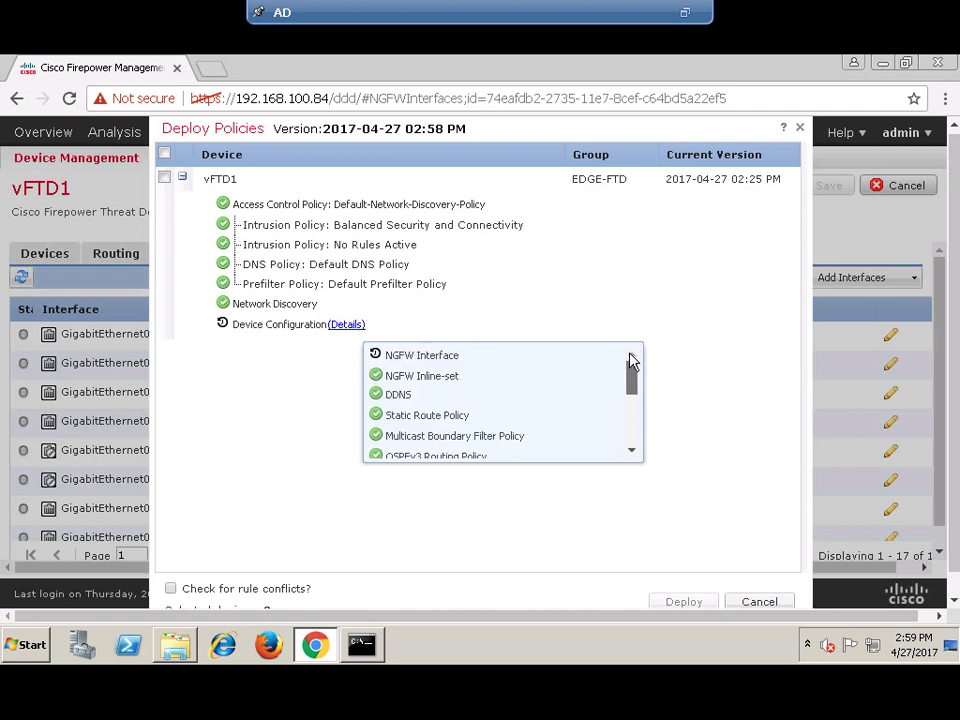
click(302, 355)
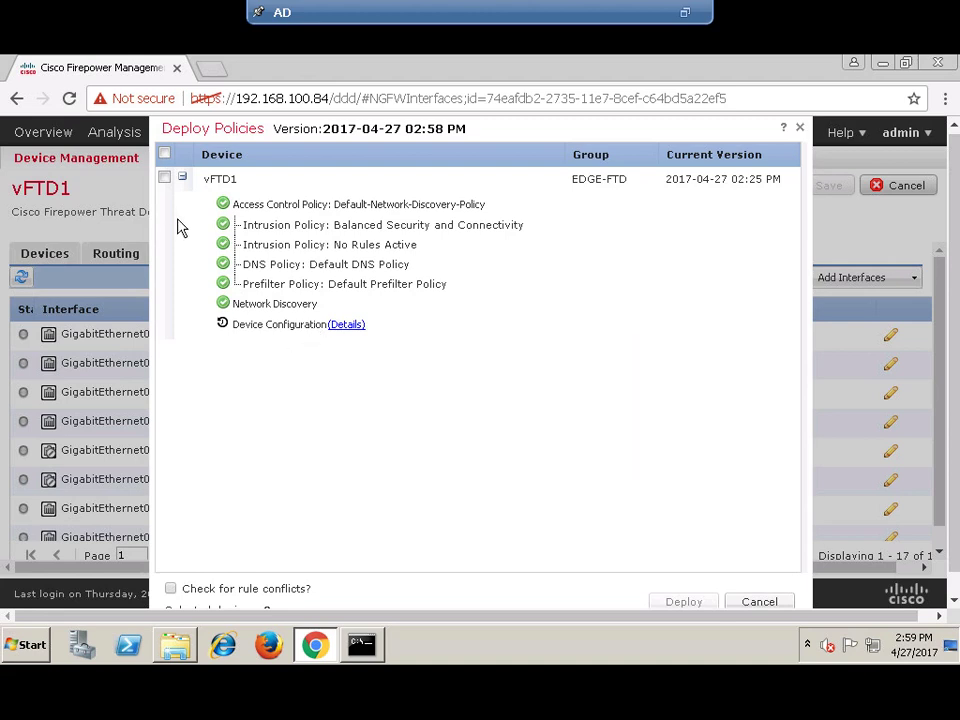
click(164, 177)
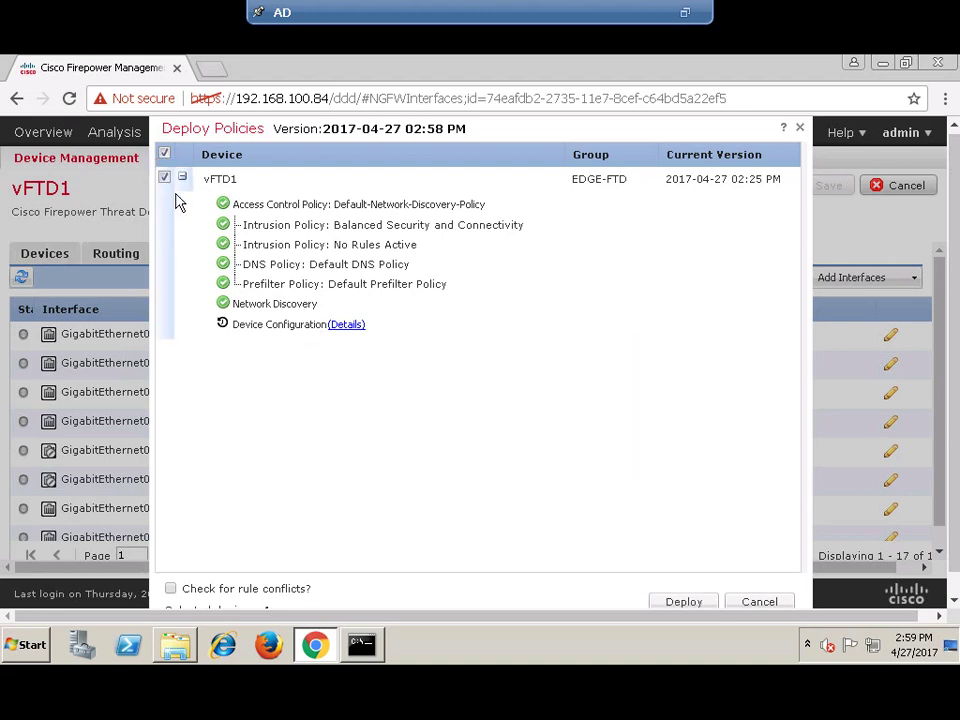
click(683, 604)
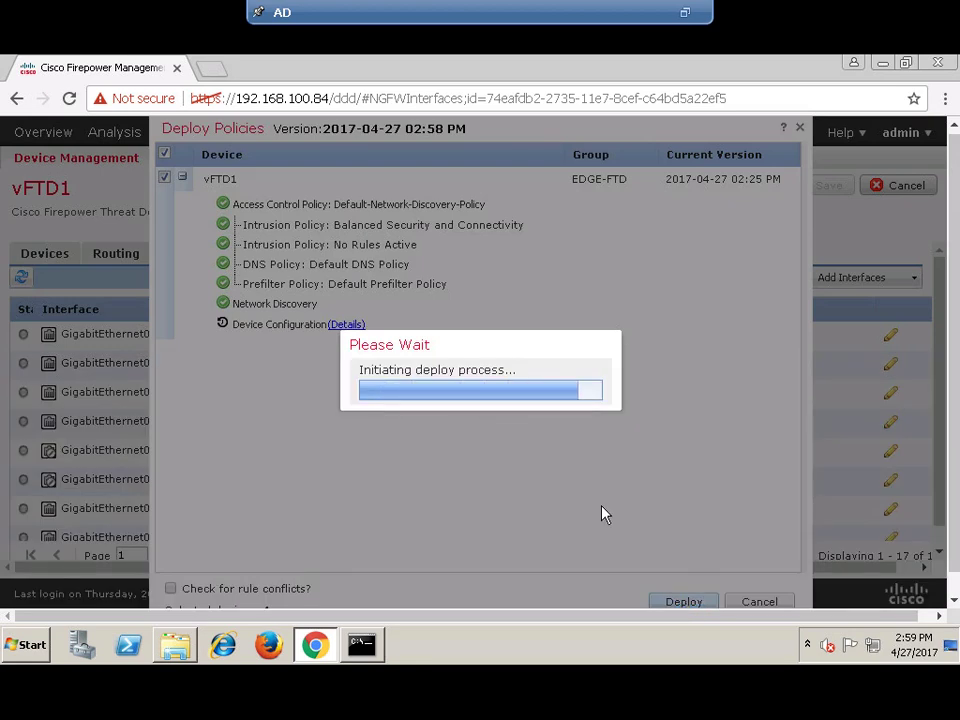
- Watch vFTD1's deployment status until pre-deploy device configuration reports success
drag(948, 375, 957, 330)
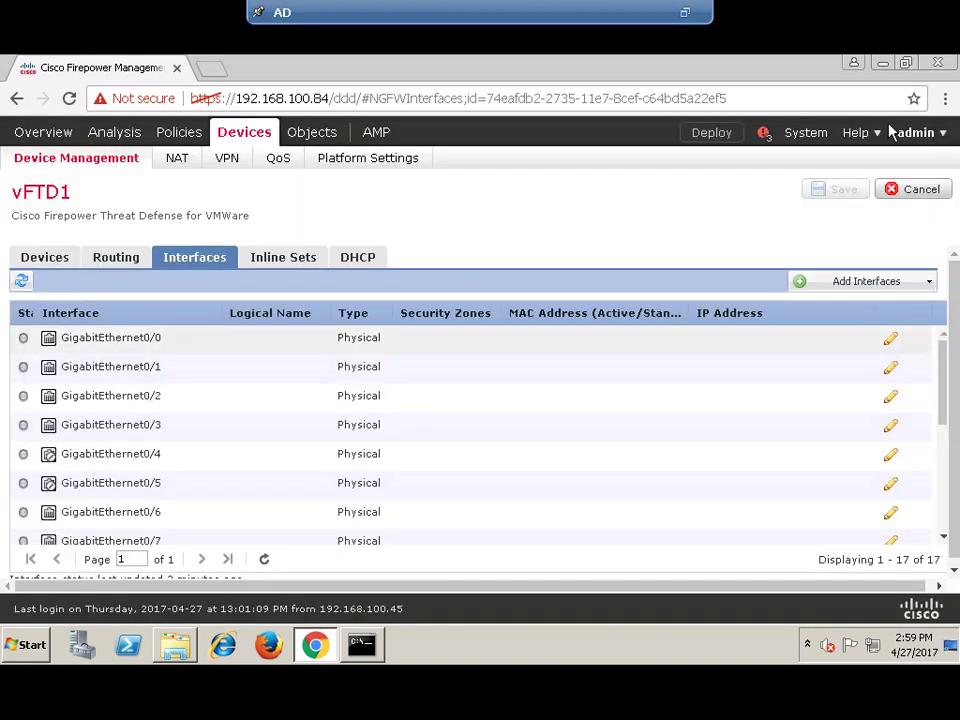
click(763, 137)
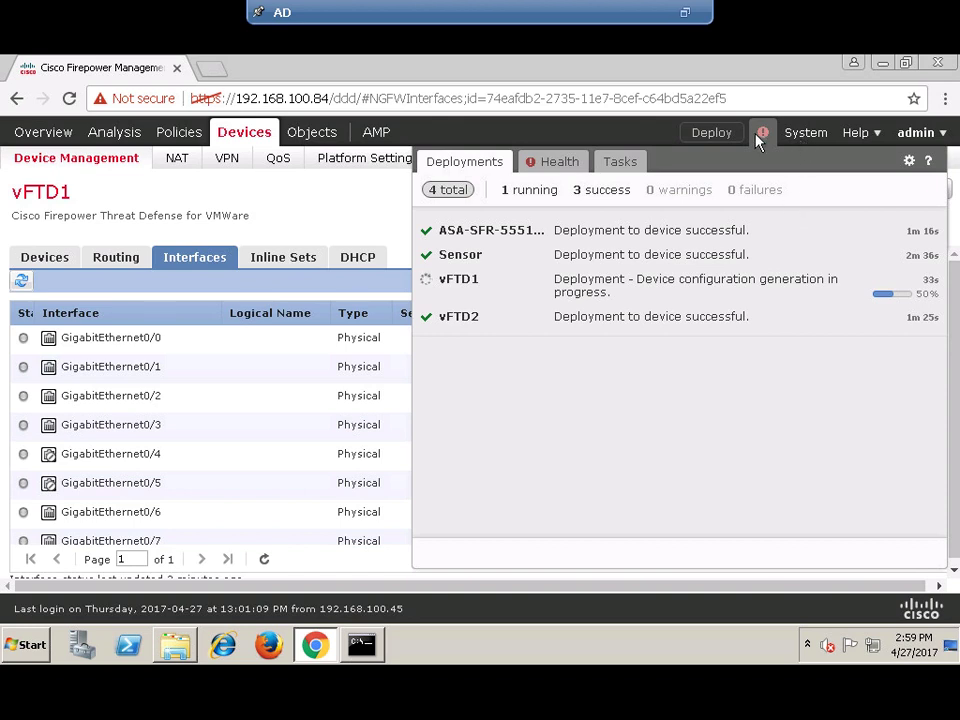
click(762, 136)
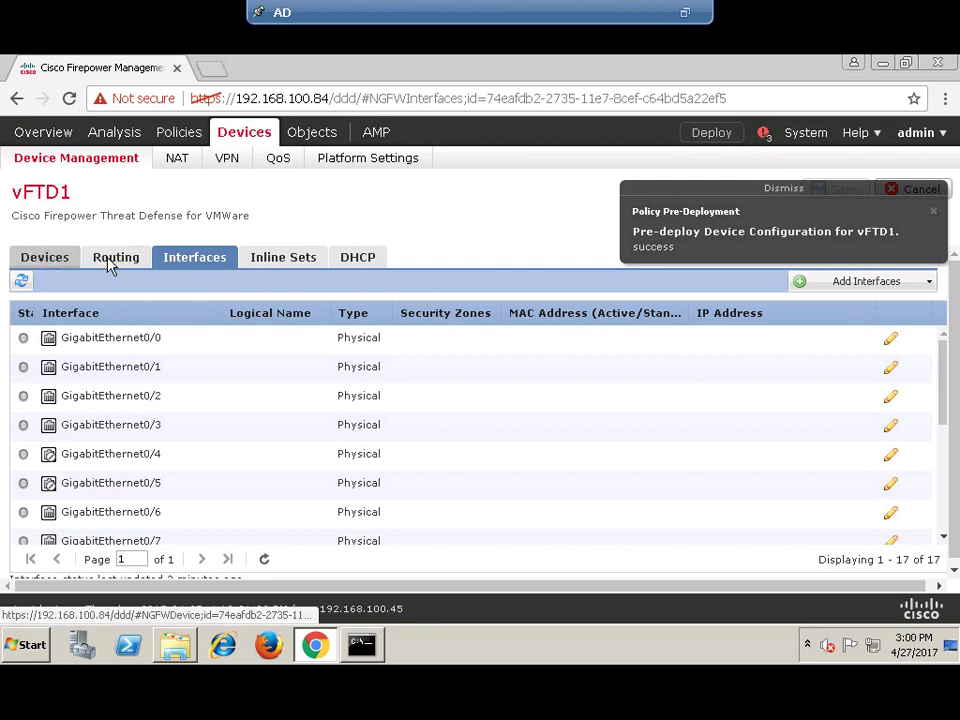
- Sync vFTD1's interfaces from the Interfaces tab and confirm detecting out-of-band changes
click(44, 260)
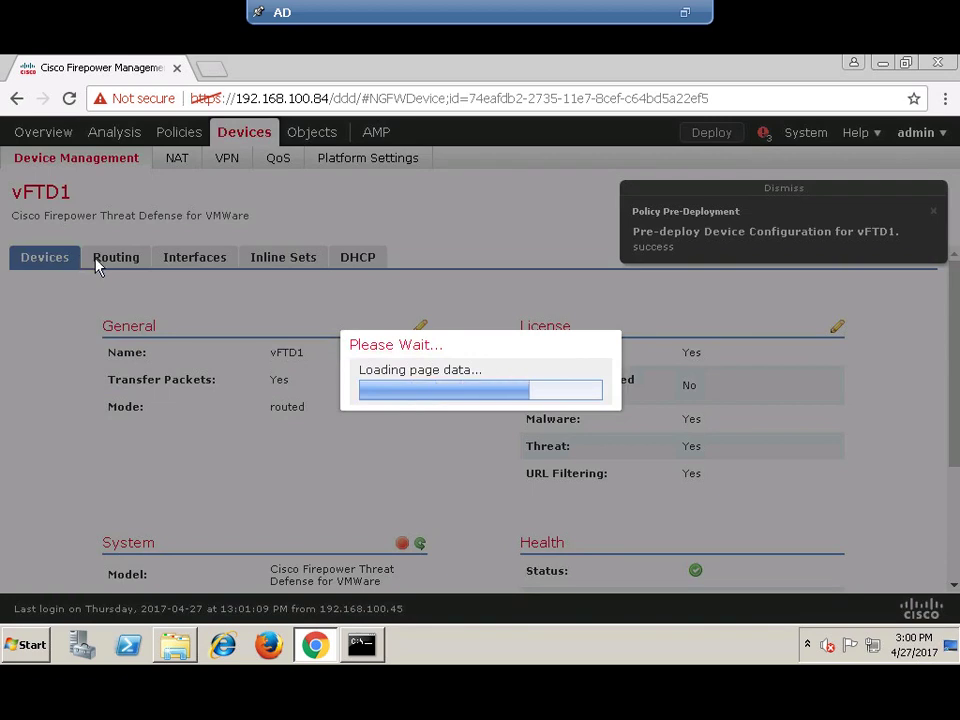
click(95, 262)
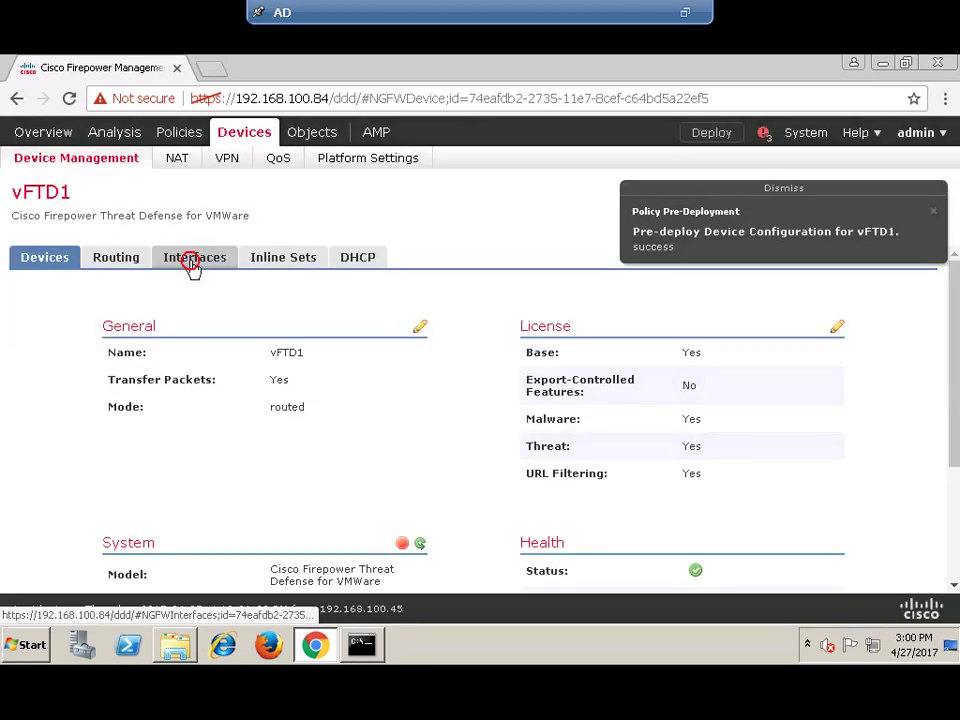
click(190, 262)
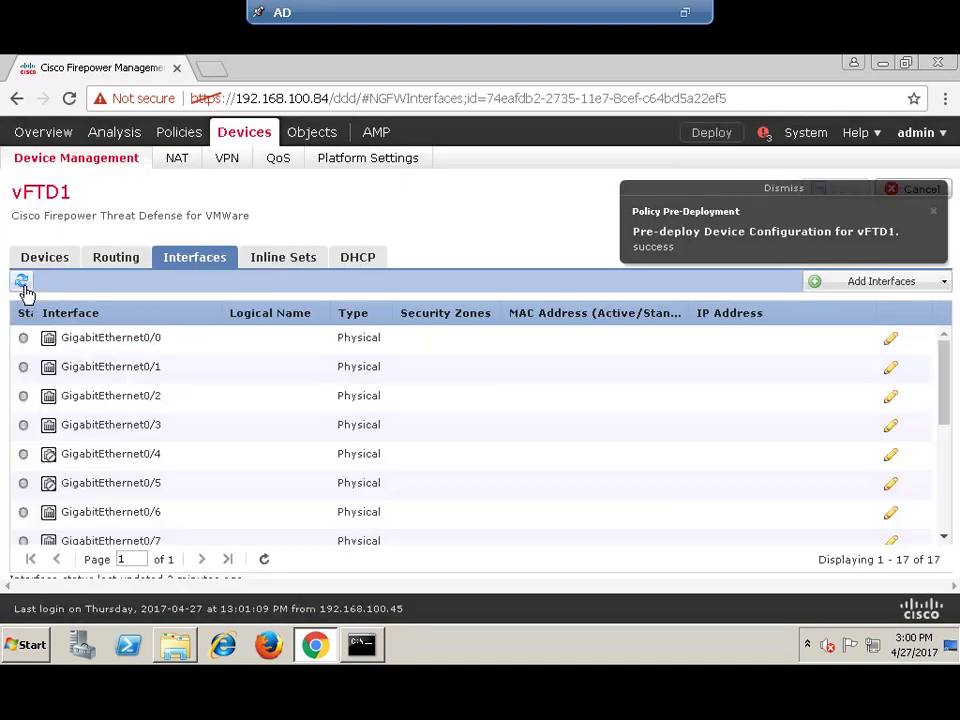
click(23, 284)
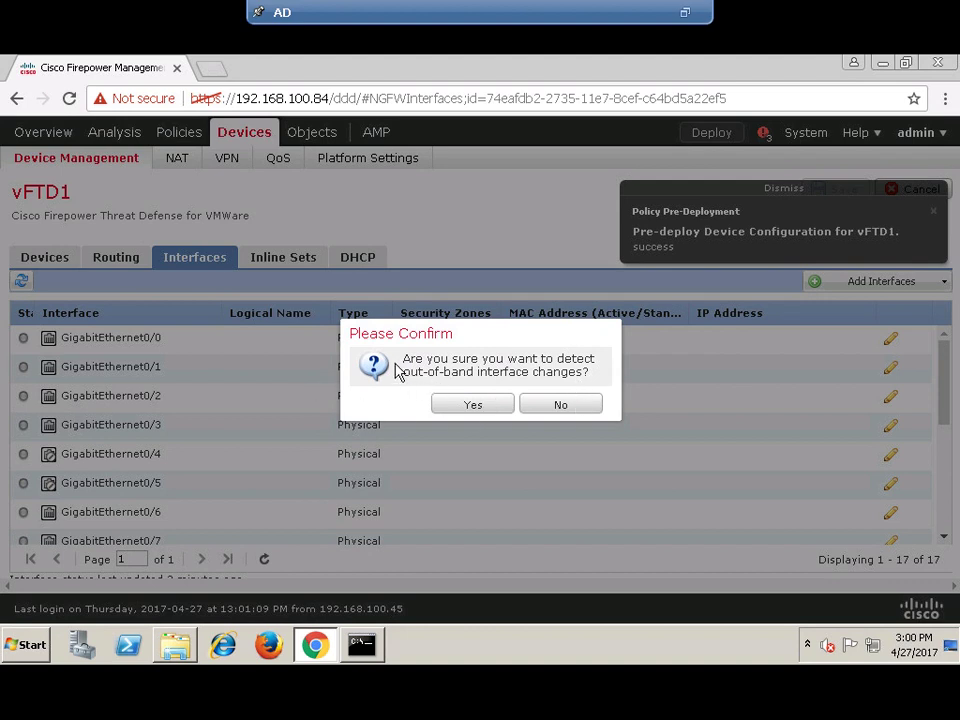
click(458, 408)
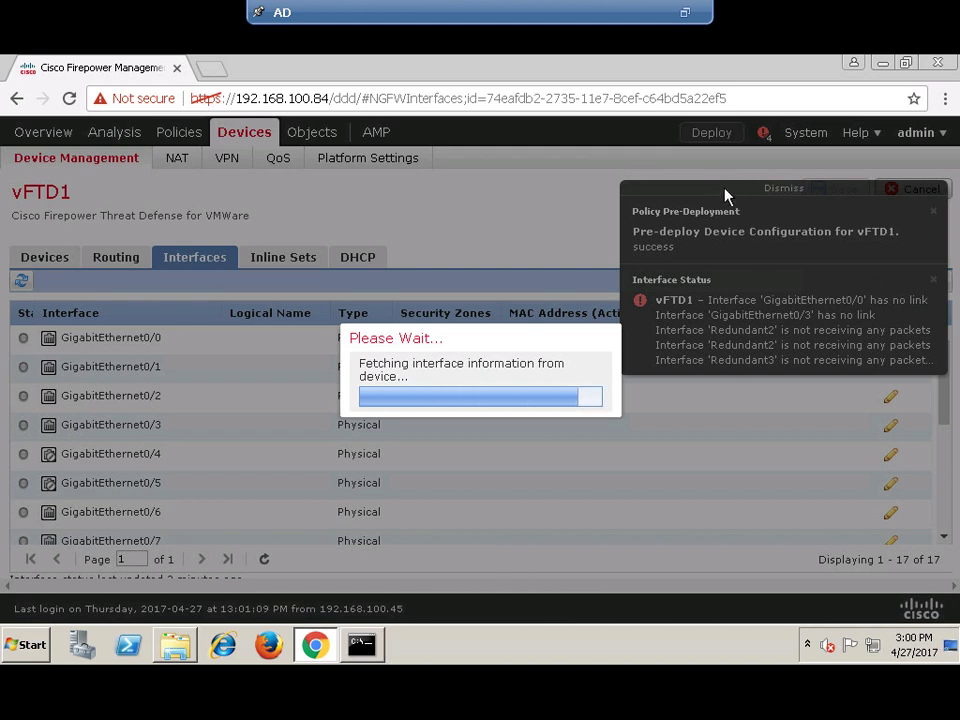
- Dismiss the interface alert notifications and reload the vFTD1 interface page
click(728, 188)
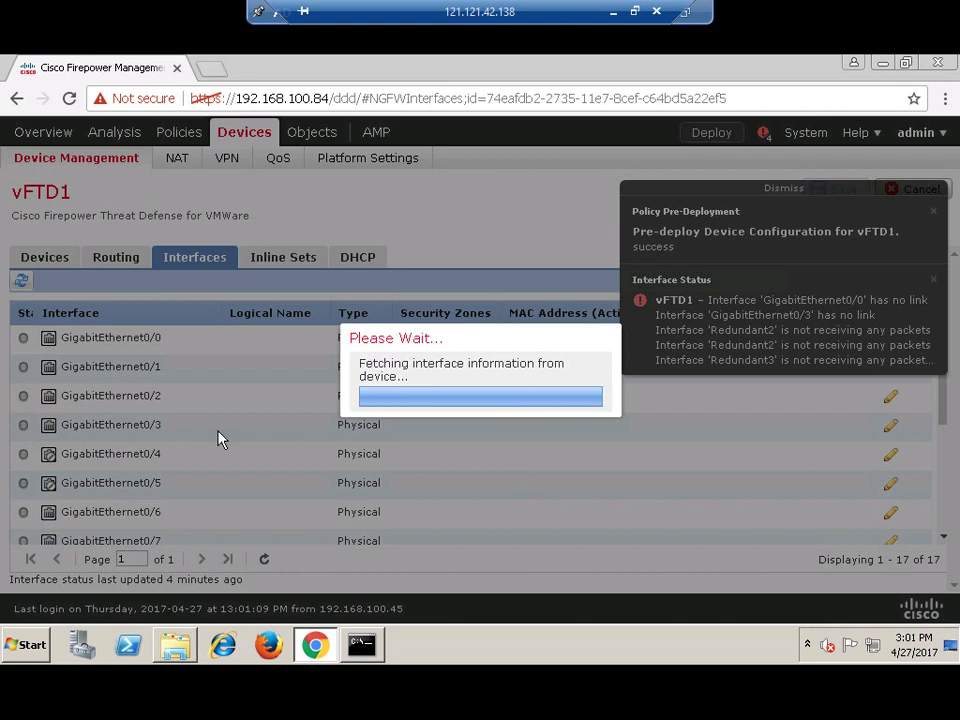
click(788, 189)
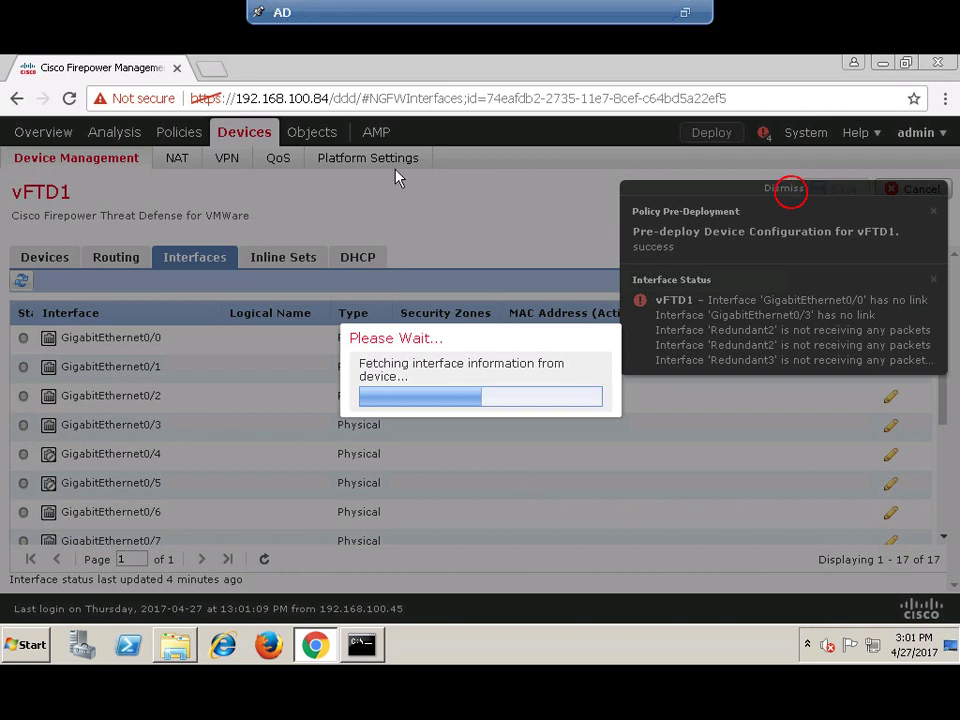
click(69, 98)
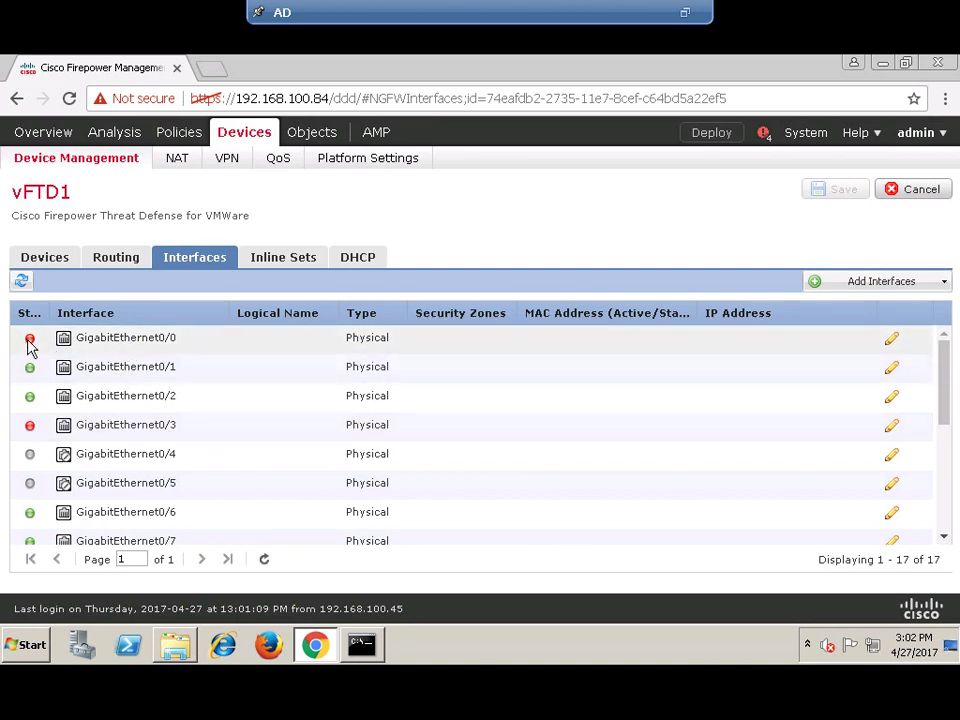
- Show GigabitEthernet0/0's status popup, reporting it Down with no IP address
mouse_move(29, 343)
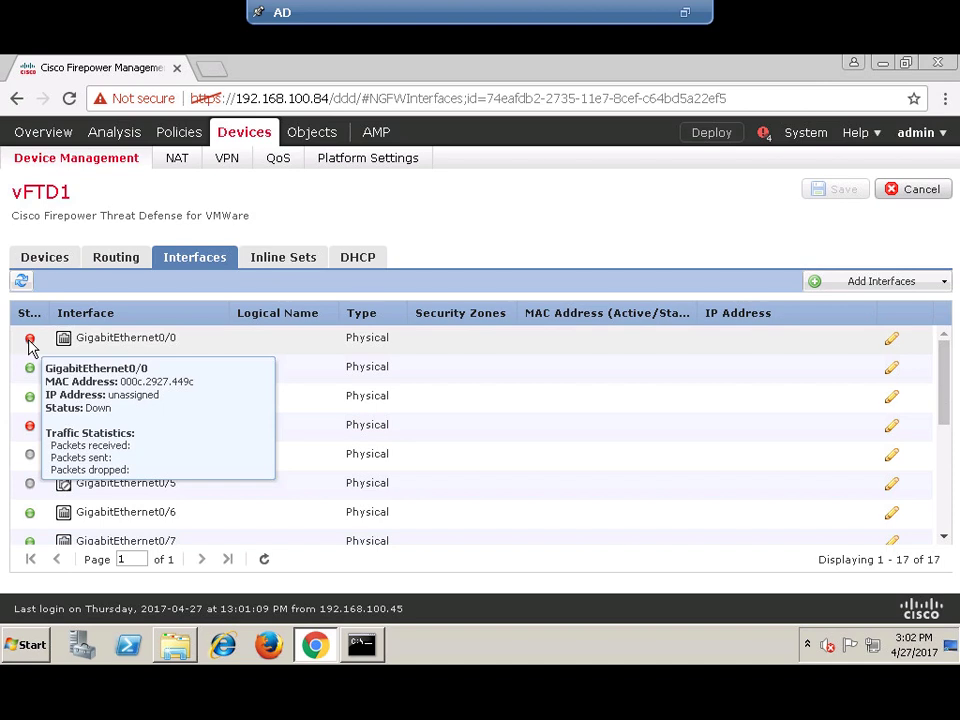
- Review GigabitEthernet0/0's general and hardware settings, keeping duplex and speed at auto, and apply
click(892, 340)
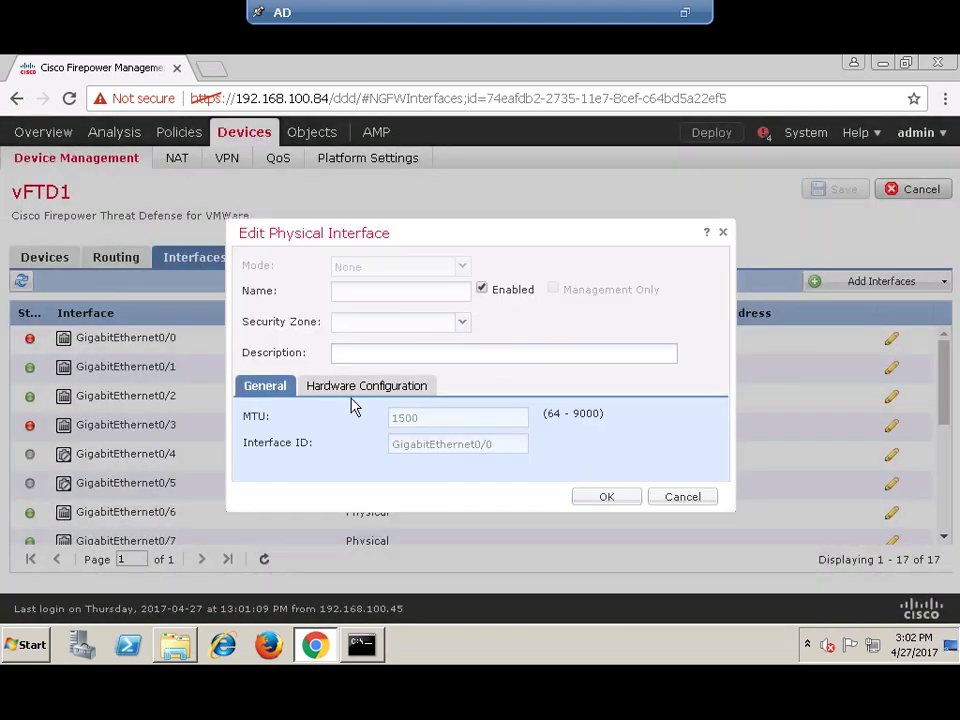
click(360, 388)
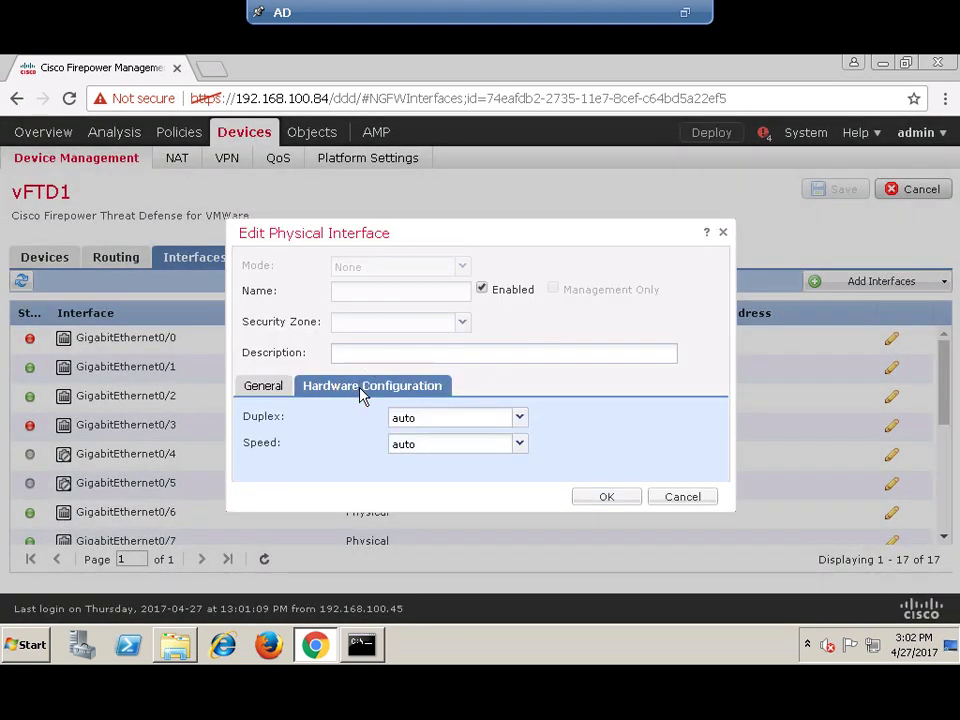
click(272, 388)
click(628, 500)
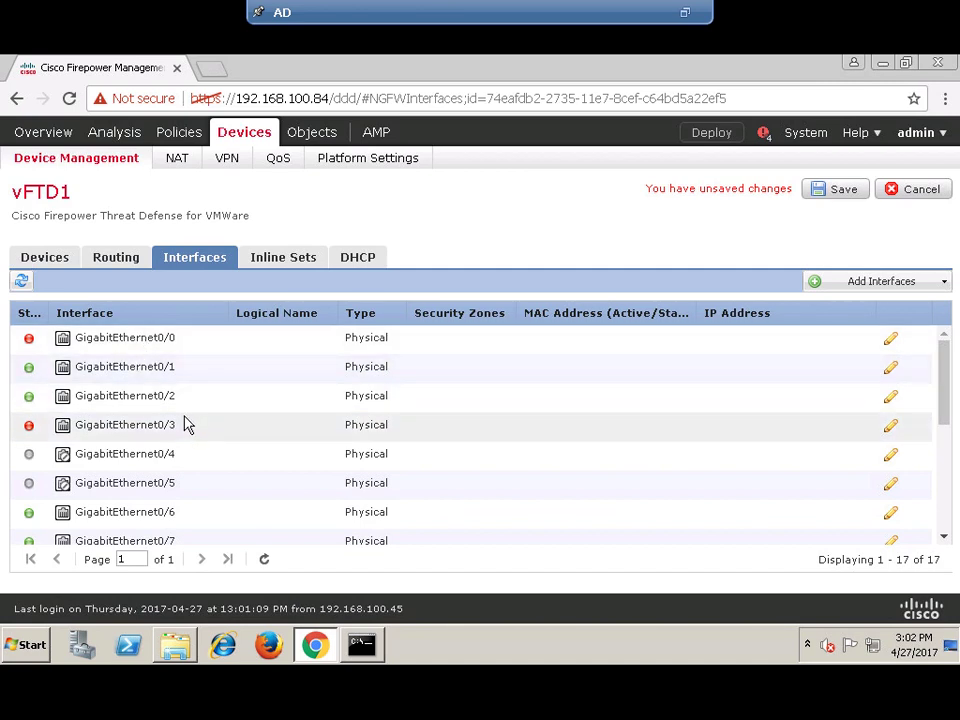
- Review all 17 vFTD1 interfaces, Redundant1–3 and subinterfaces, then save the interface changes
scroll(187, 424, down, 2)
scroll(182, 424, up, 2)
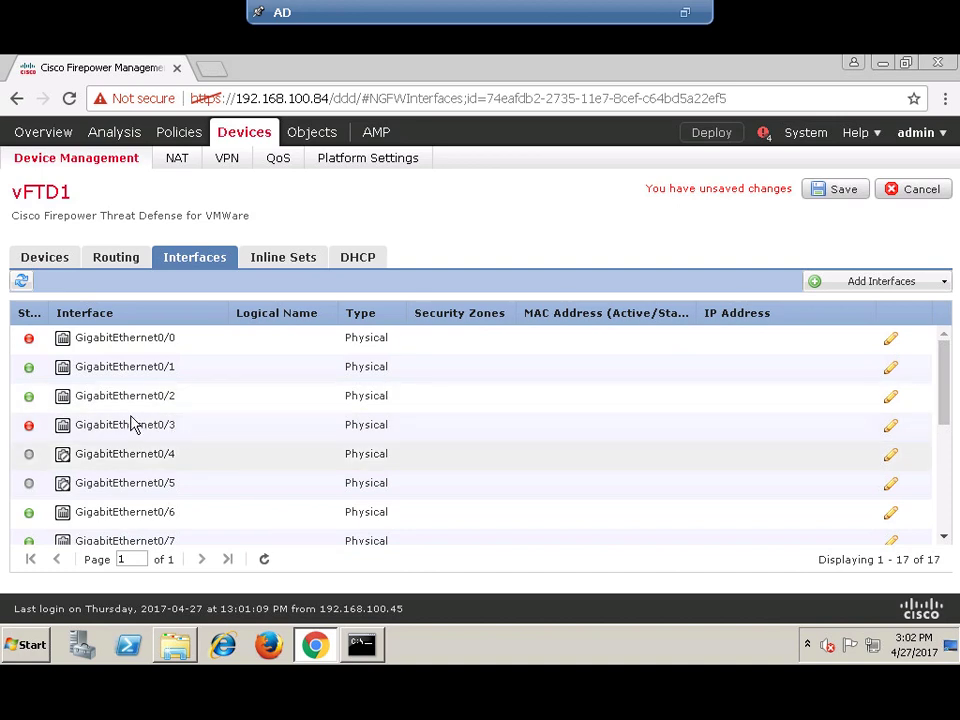
click(153, 413)
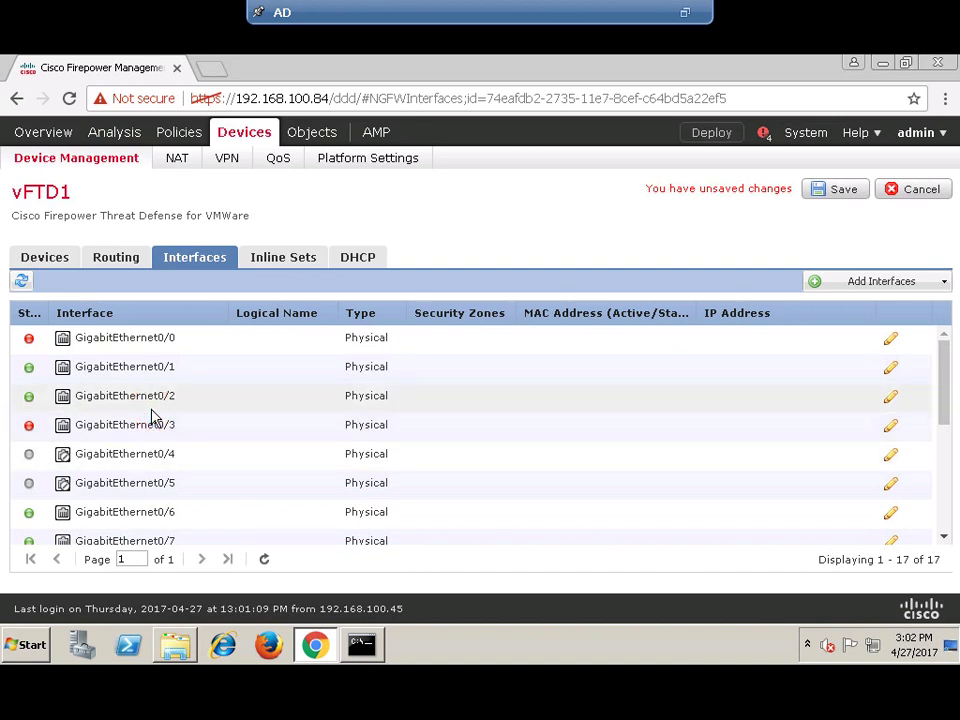
scroll(140, 428, down, 4)
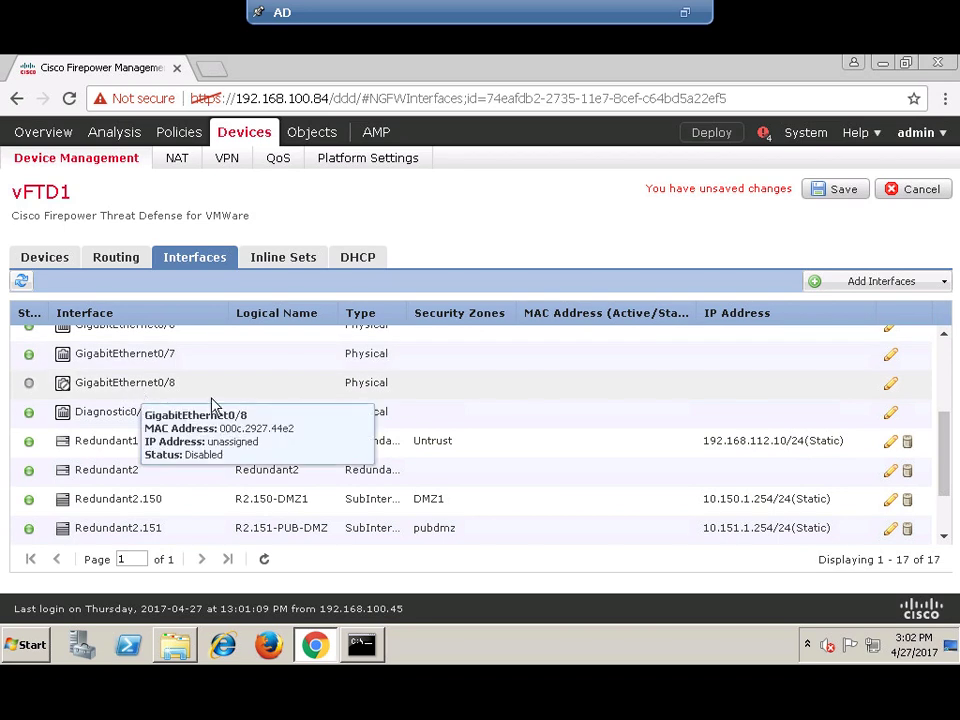
scroll(213, 408, up, 2)
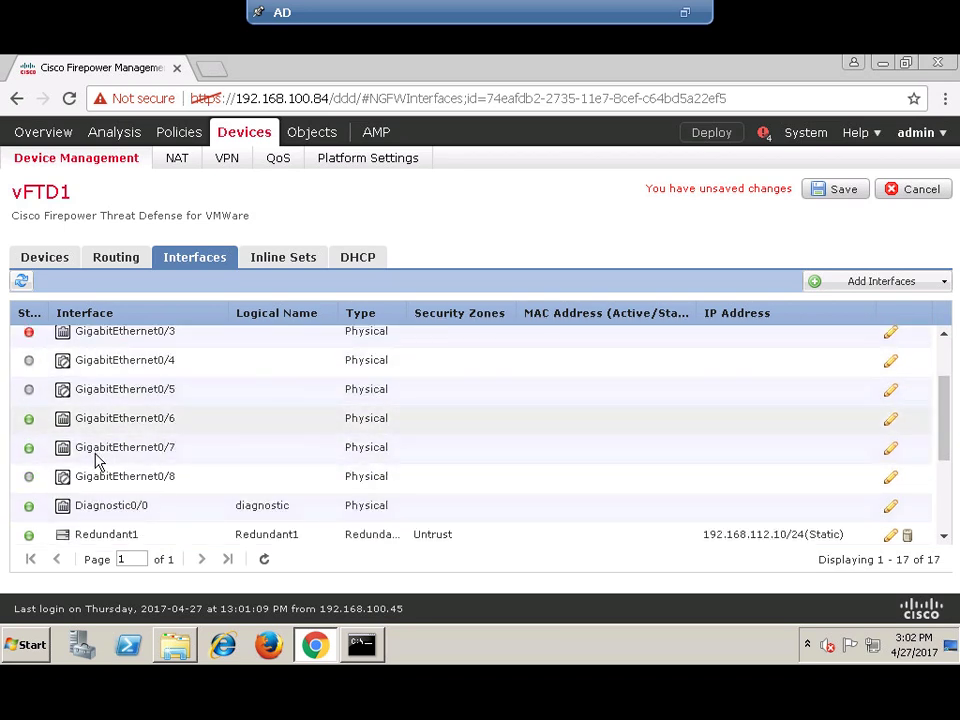
scroll(150, 410, up, 2)
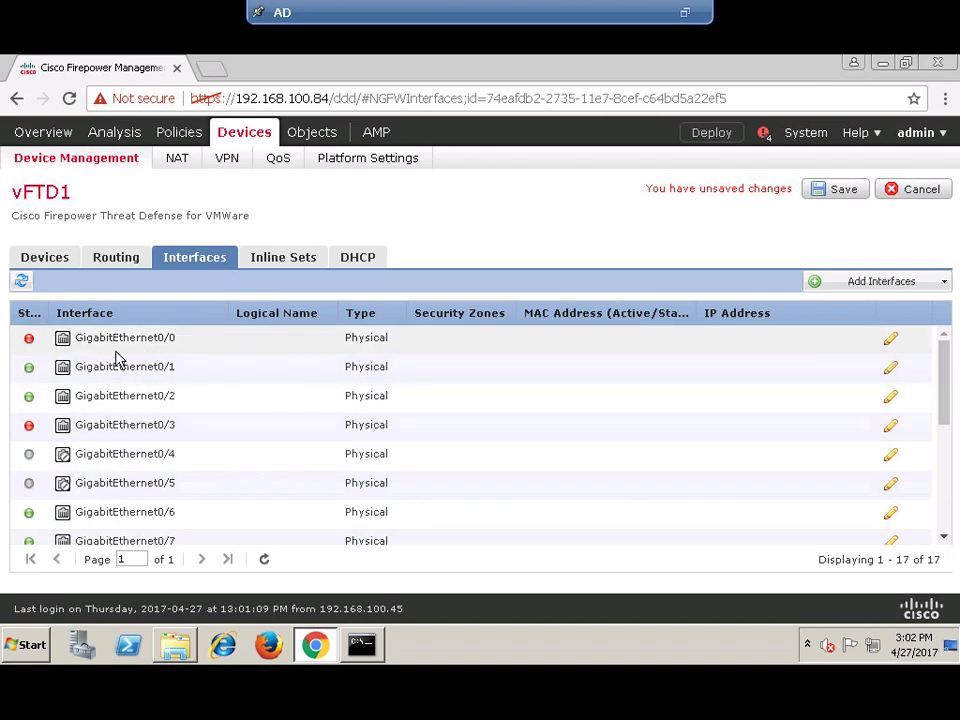
scroll(270, 431, down, 4)
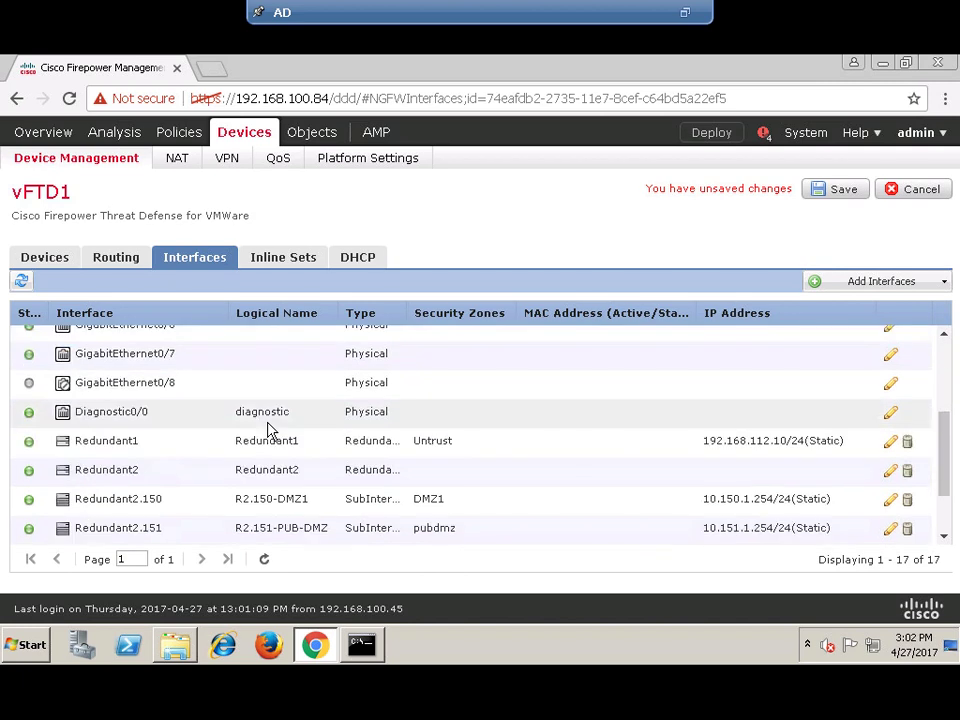
scroll(270, 431, down, 2)
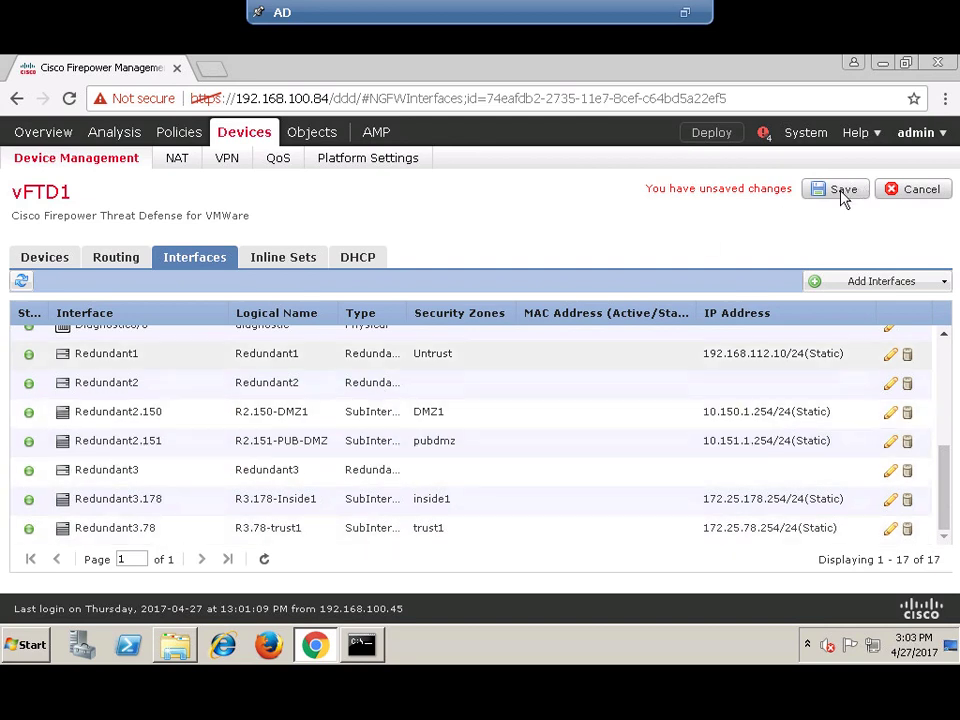
click(841, 192)
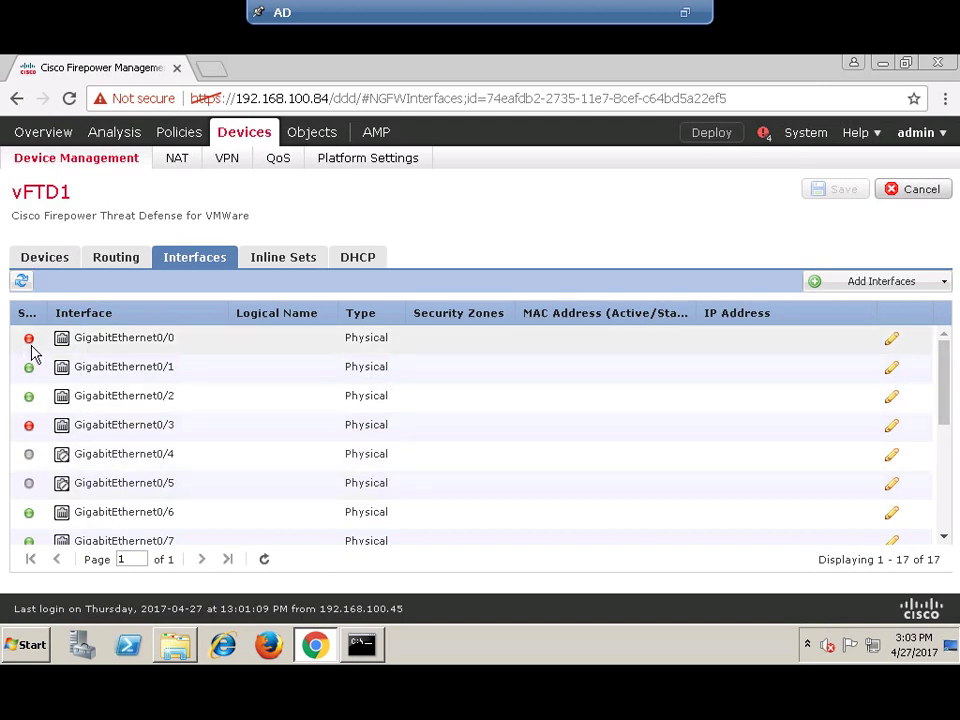
mouse_move(31, 345)
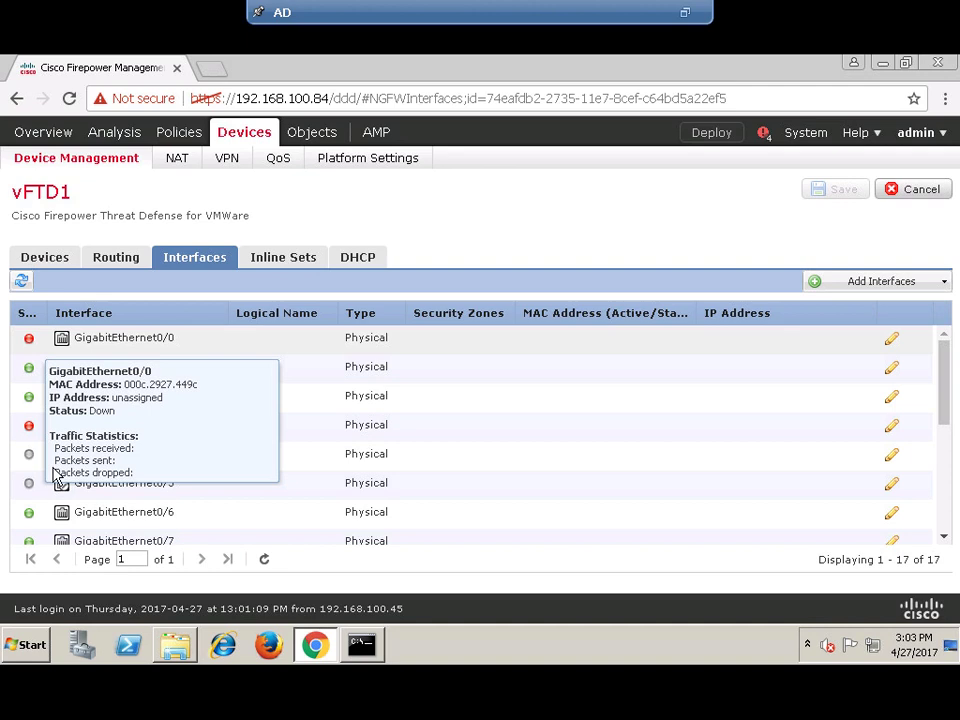
scroll(250, 470, down, 3)
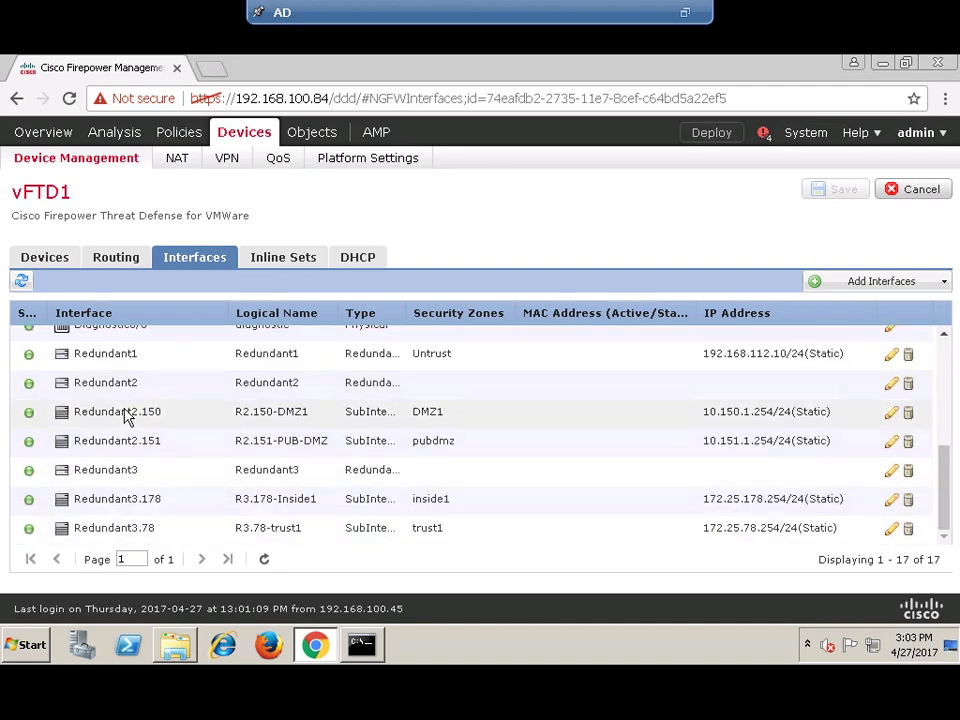
scroll(120, 437, up, 2)
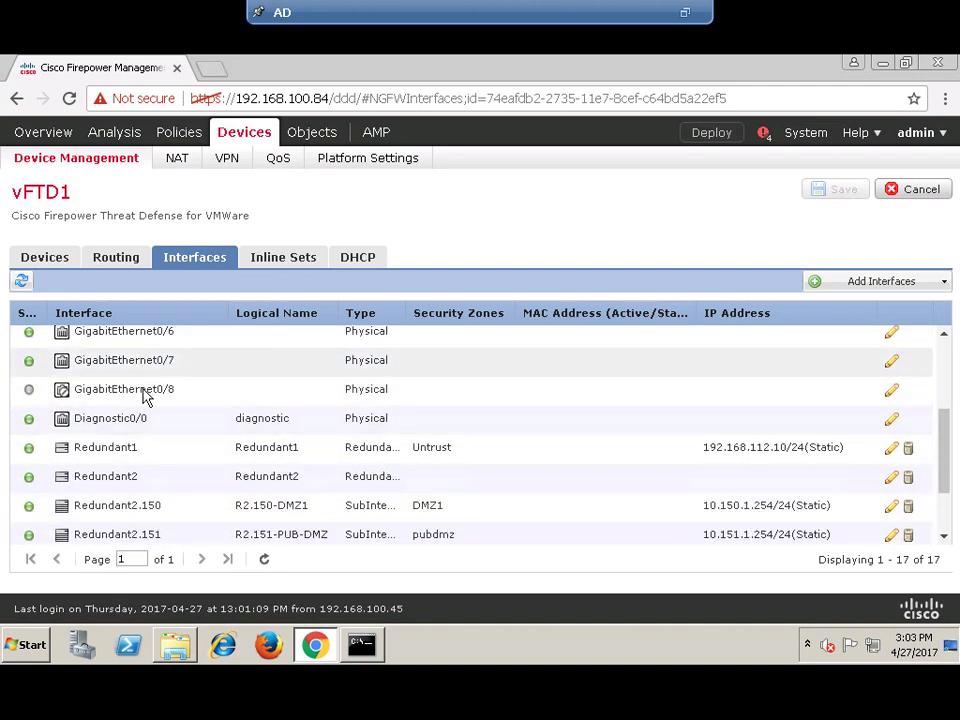
scroll(146, 390, up, 2)
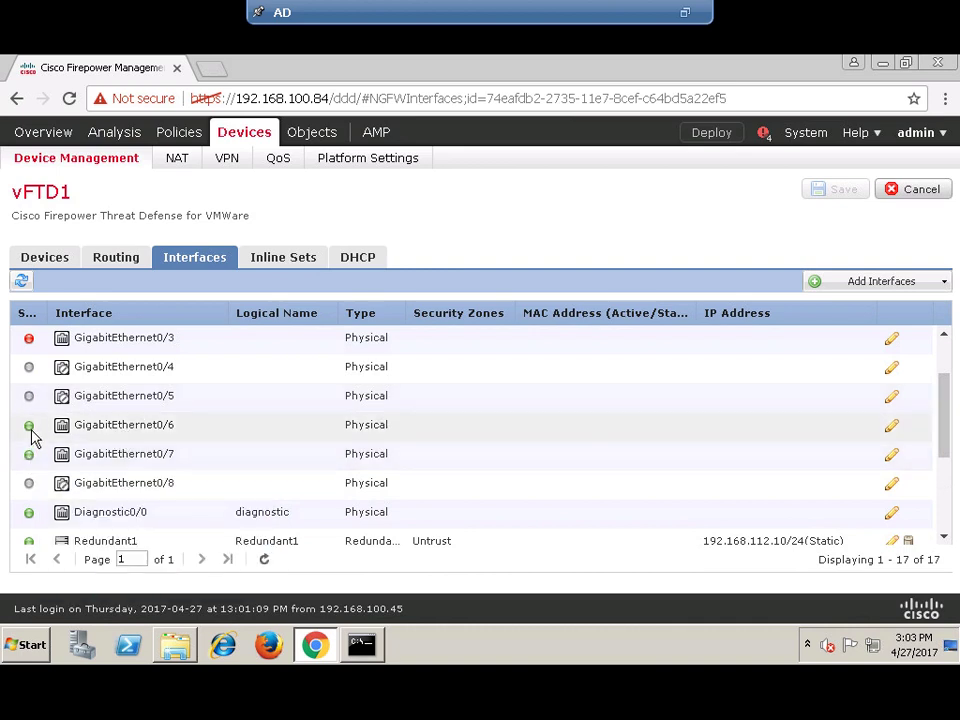
mouse_move(32, 432)
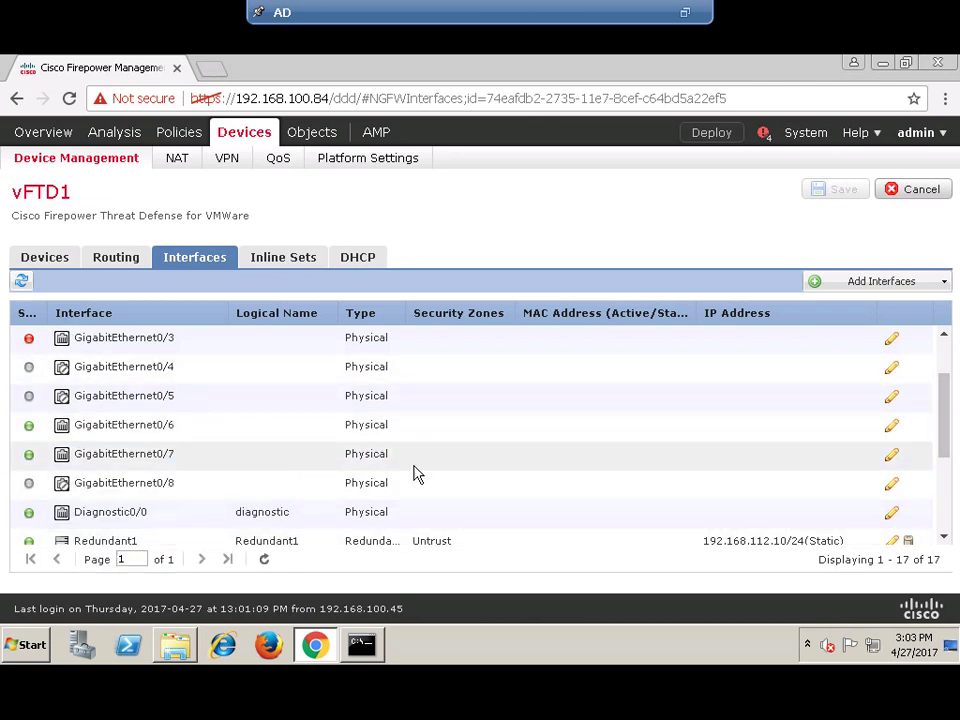
scroll(418, 470, up, 1)
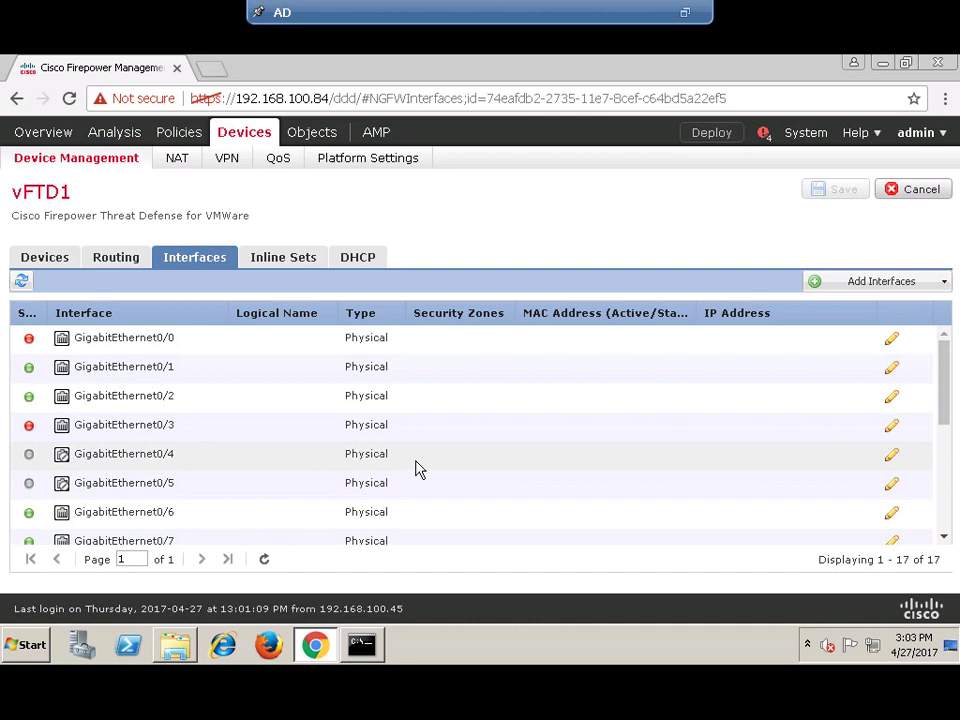
scroll(700, 435, down, 4)
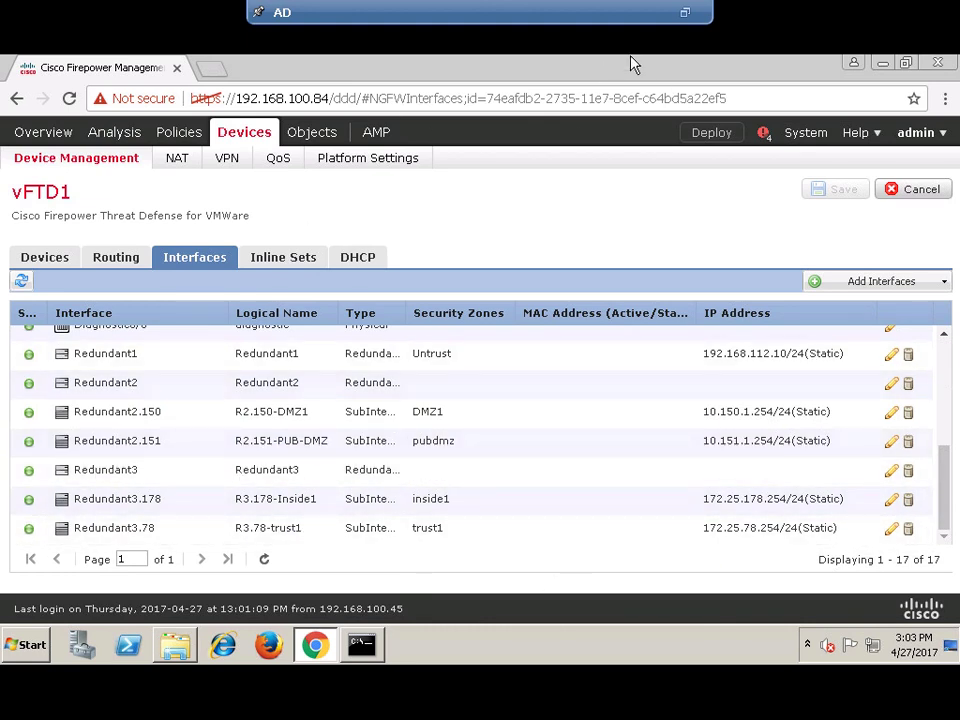
- Exit and minimize the AD machine's full-screen console to bring up the vFTD-1 console
click(685, 14)
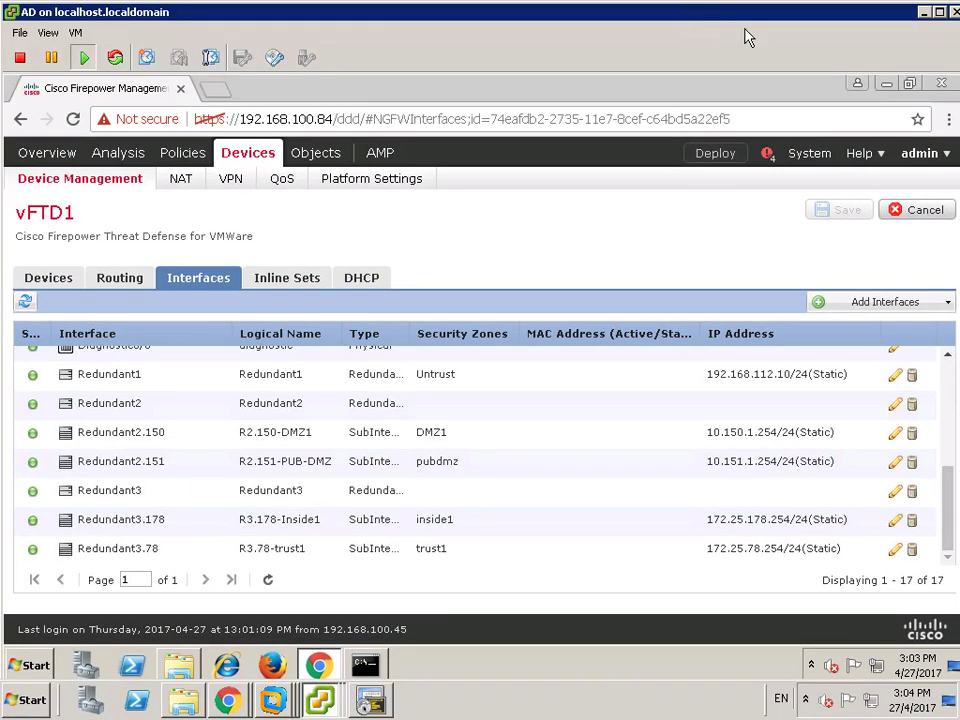
click(925, 13)
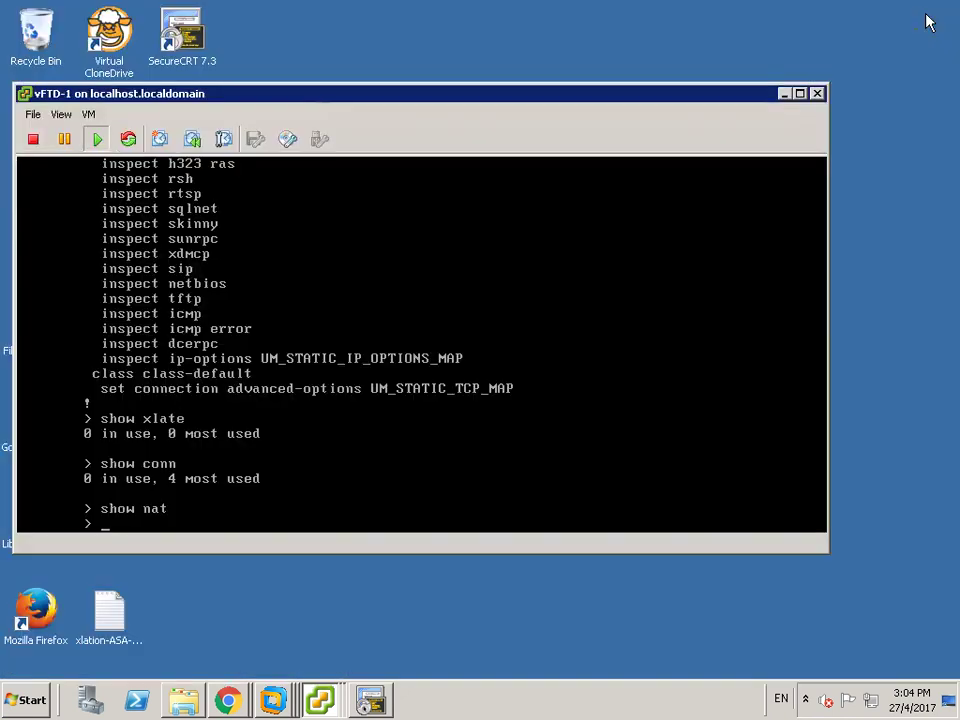
drag(465, 92, 590, 92)
click(396, 492)
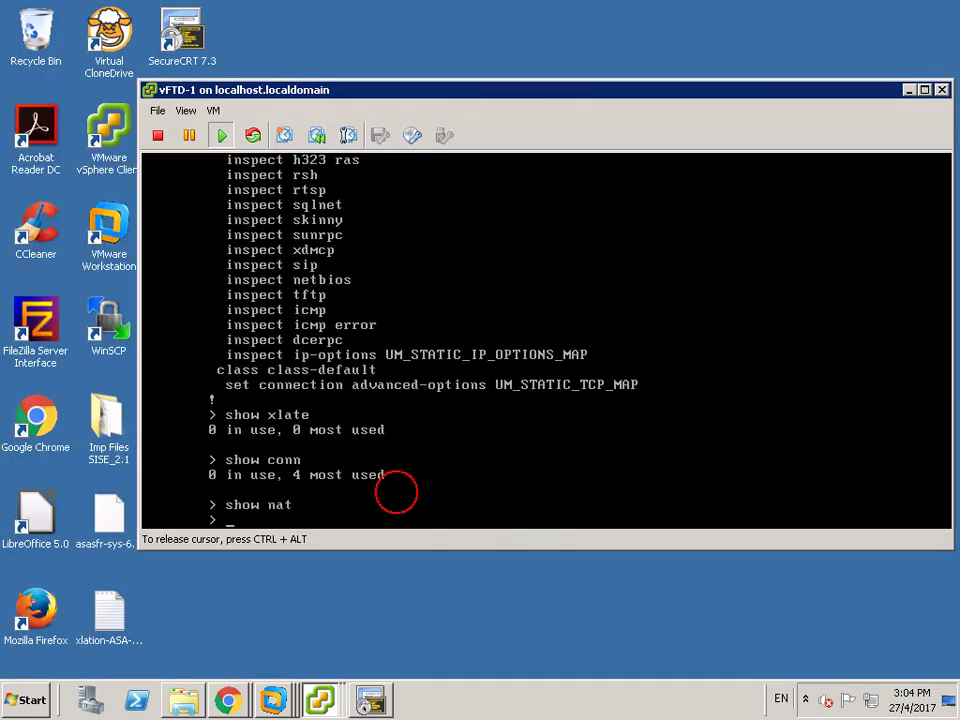
- Run 'show interface ip brief' on vFTD-1 to list interface addresses and status
key(Return)
key(Return)
key(Return)
text(show conn)
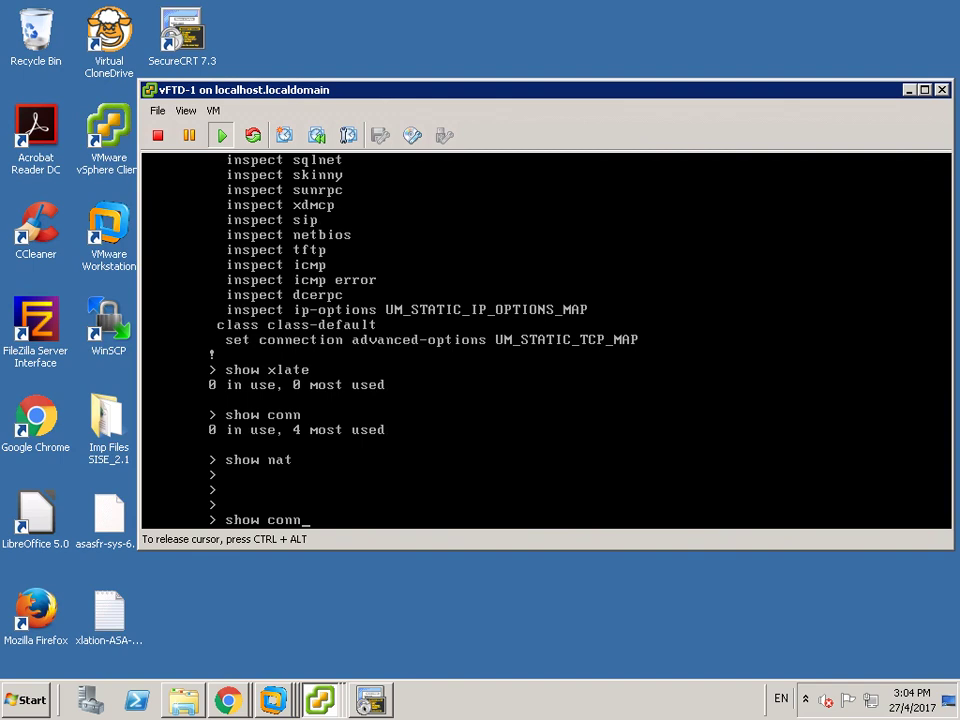
key(Up)
key(Up)
key(Up)
key(Up)
key(Up)
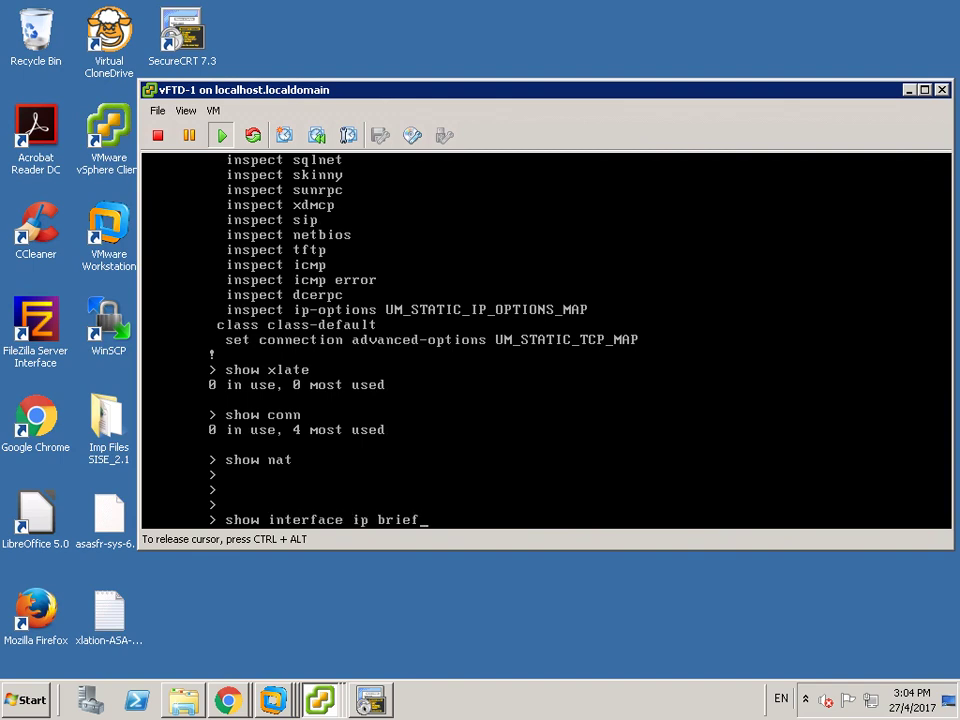
key(Return)
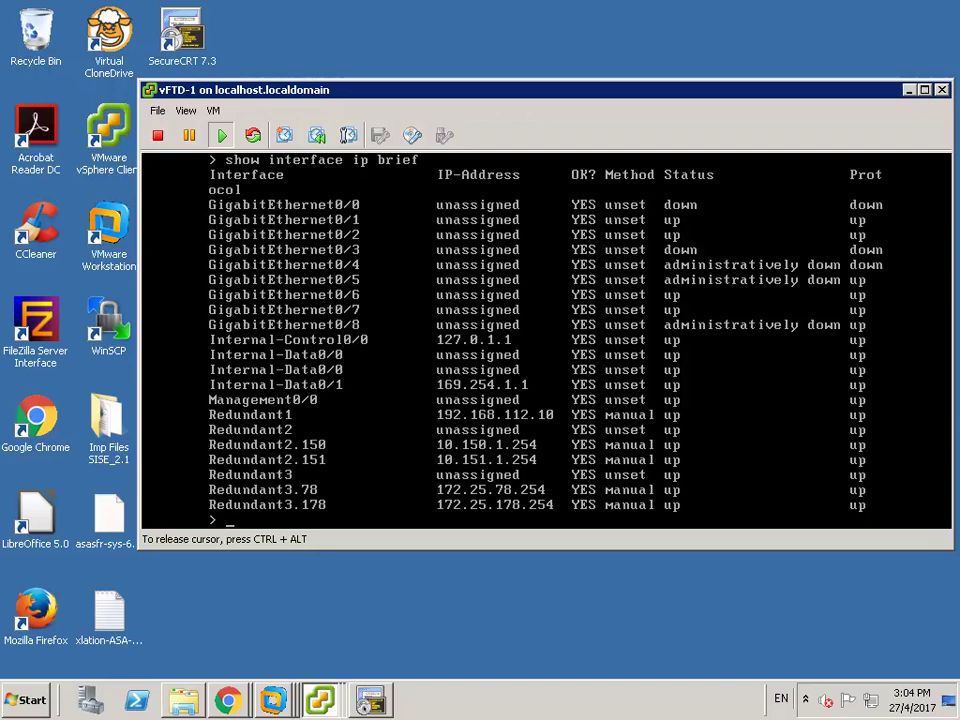
key(ctrl+alt)
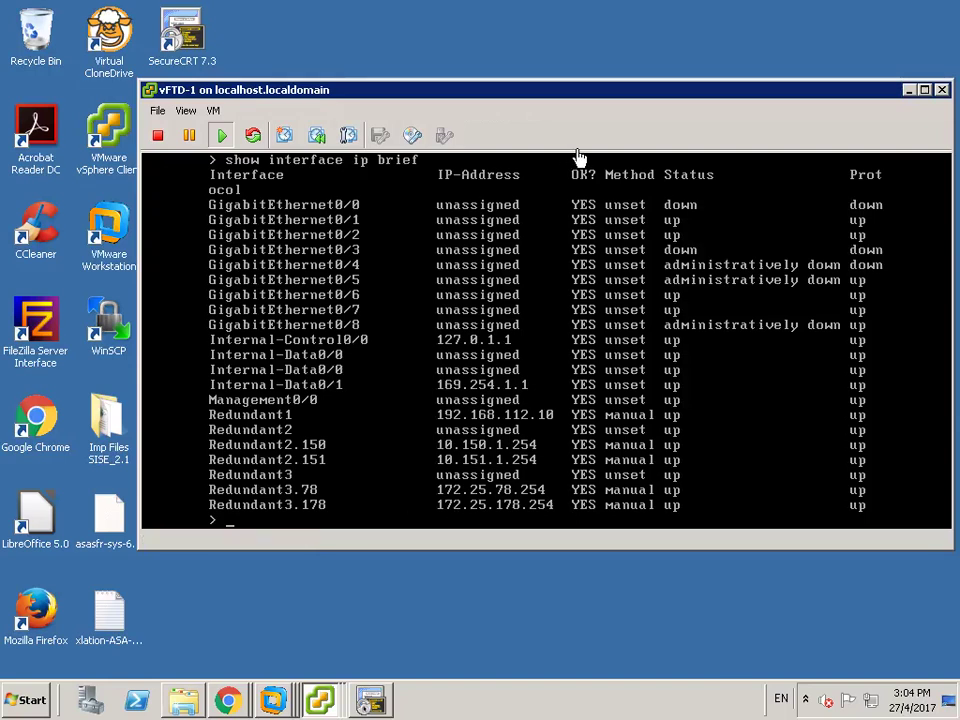
- Switch to the main vSphere Client window and show R1's embedded console
click(908, 91)
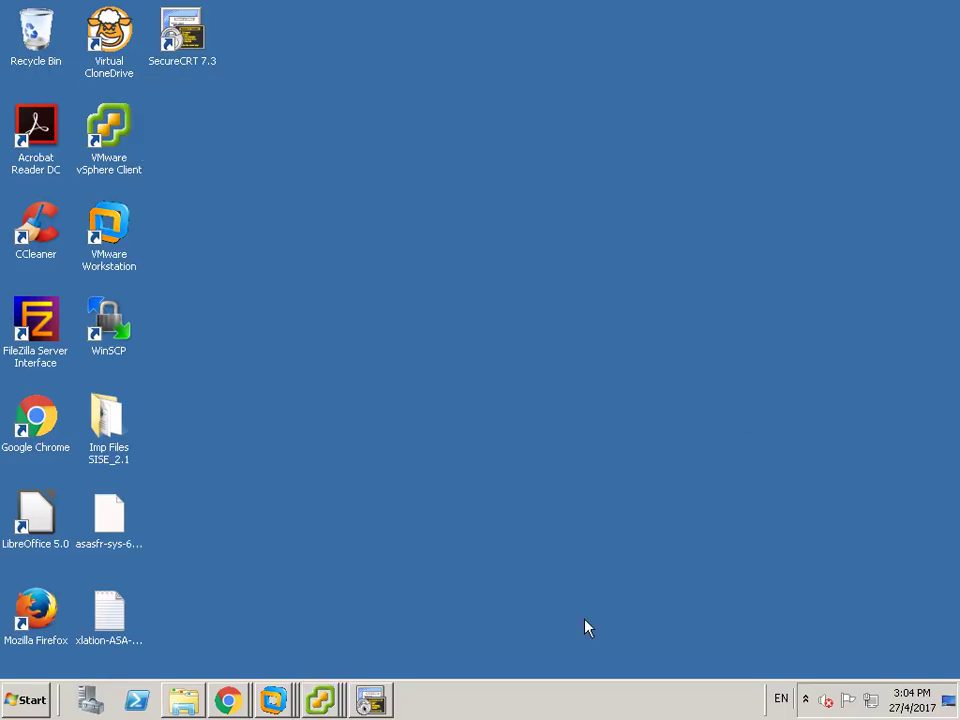
click(318, 703)
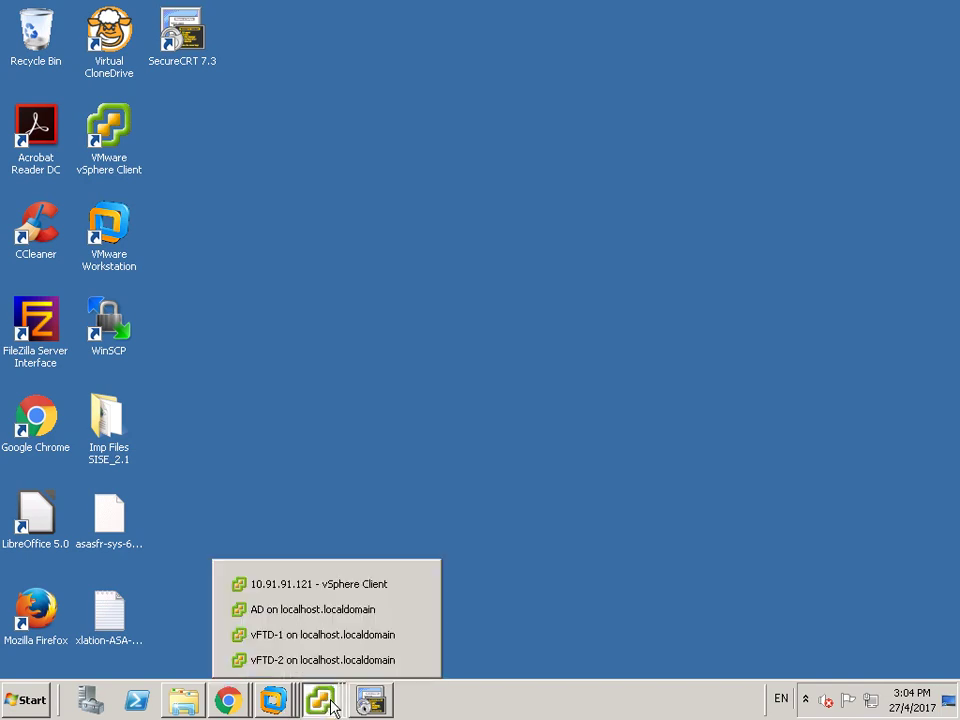
click(318, 588)
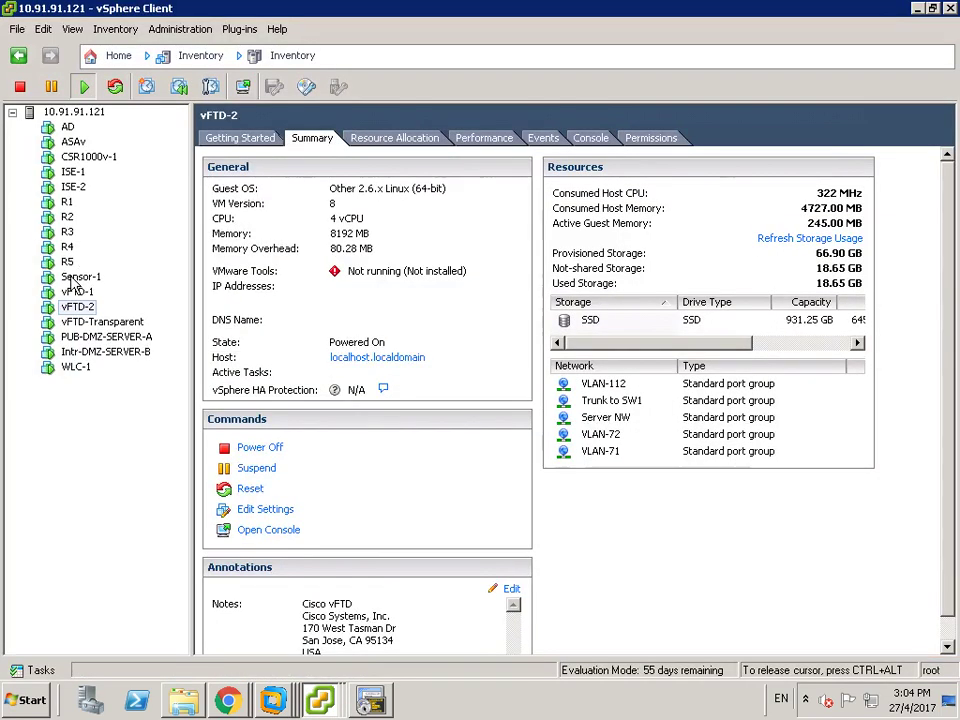
click(67, 203)
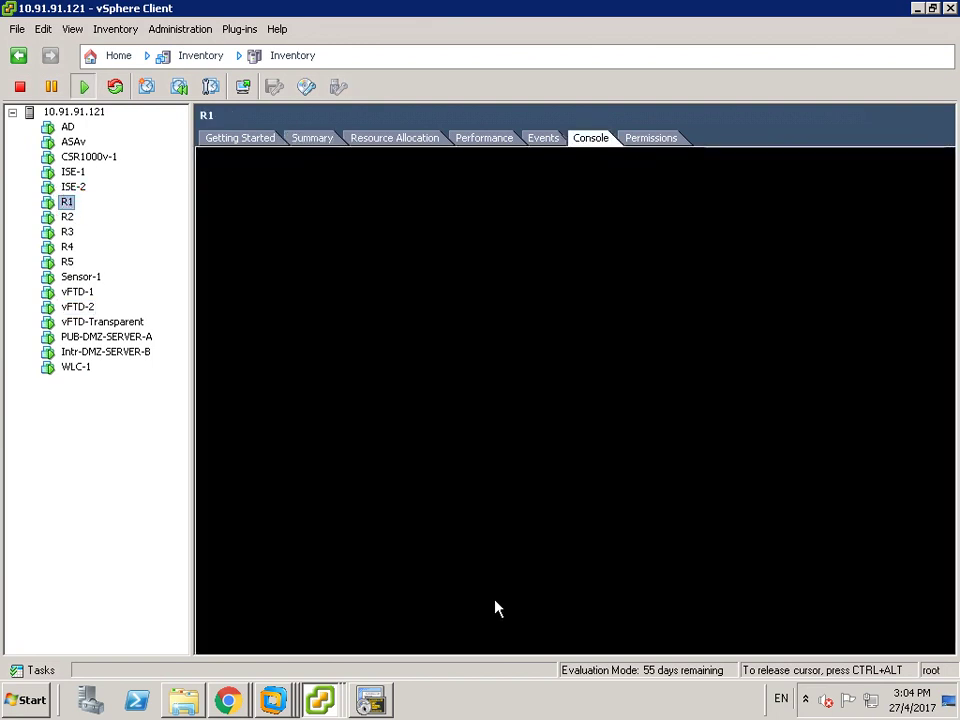
click(704, 340)
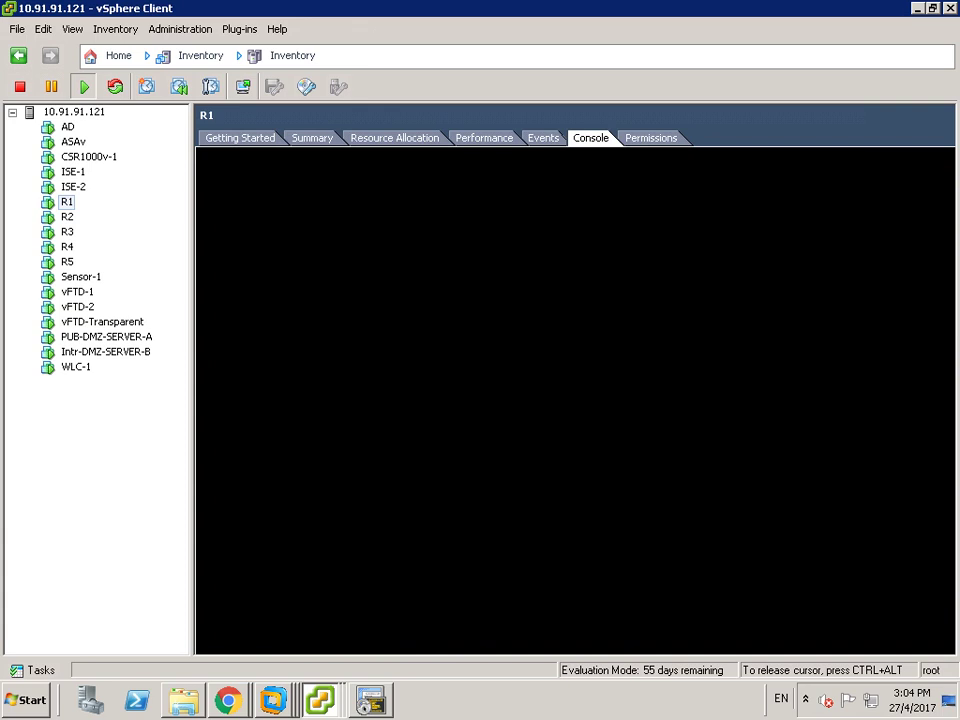
click(845, 515)
key(ctrl+alt)
- Launch R1's console in its own separate window
click(242, 87)
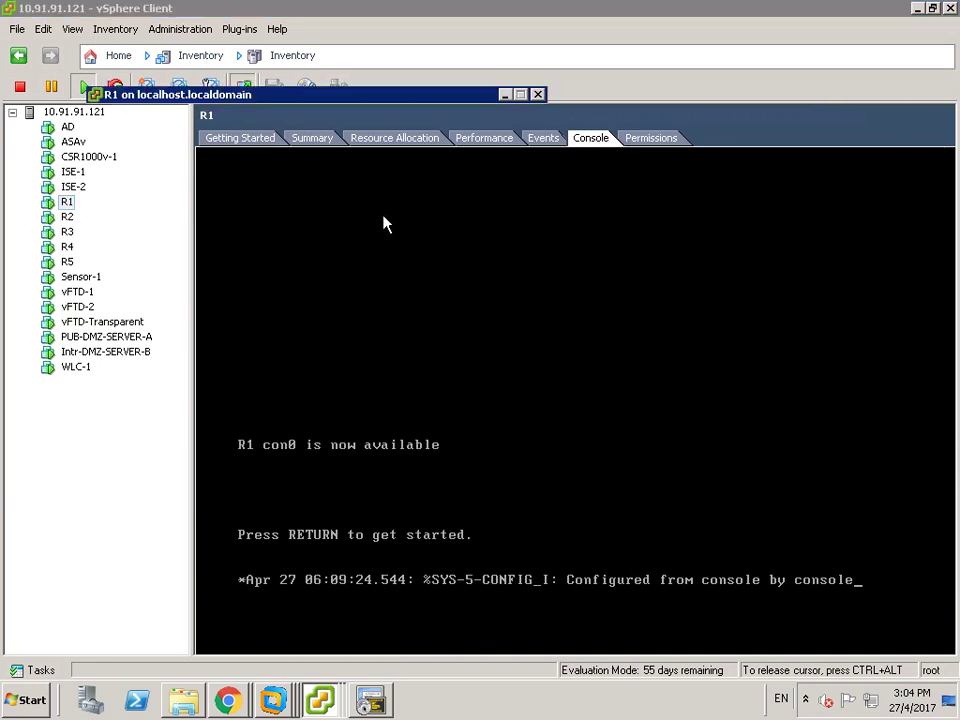
click(552, 327)
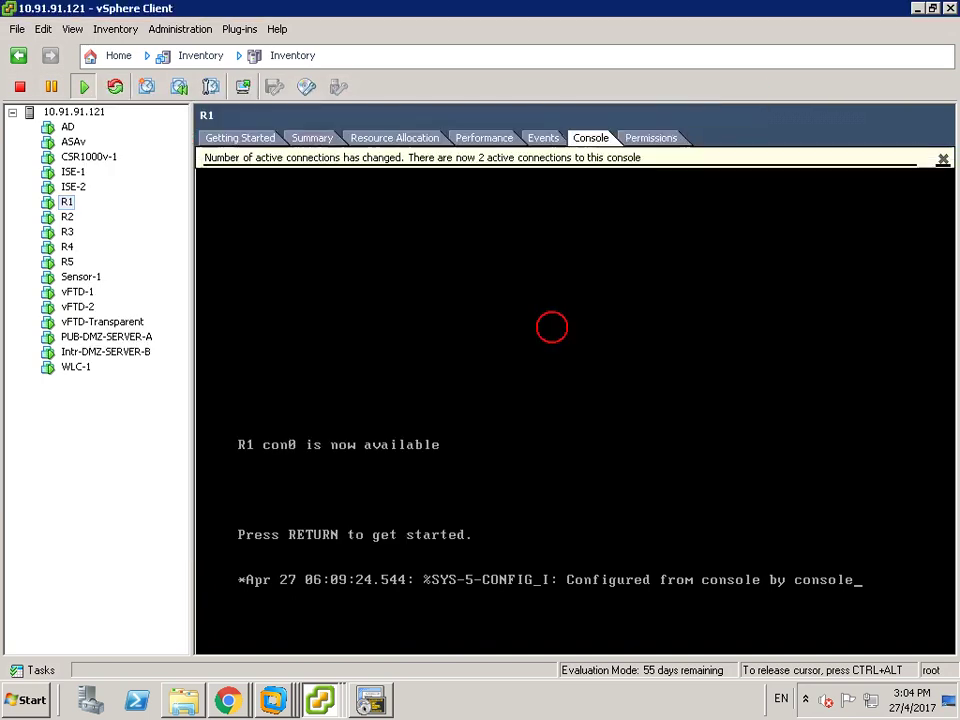
key(ctrl+alt)
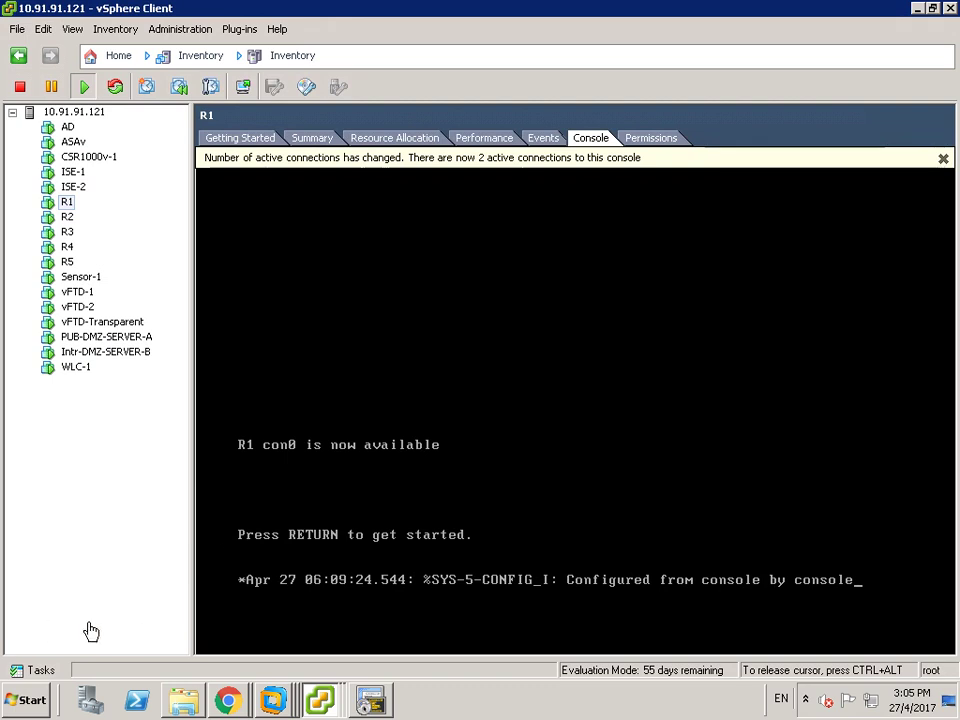
click(322, 700)
- Resize the R1 console window and enter privileged mode with 'ena'
click(313, 674)
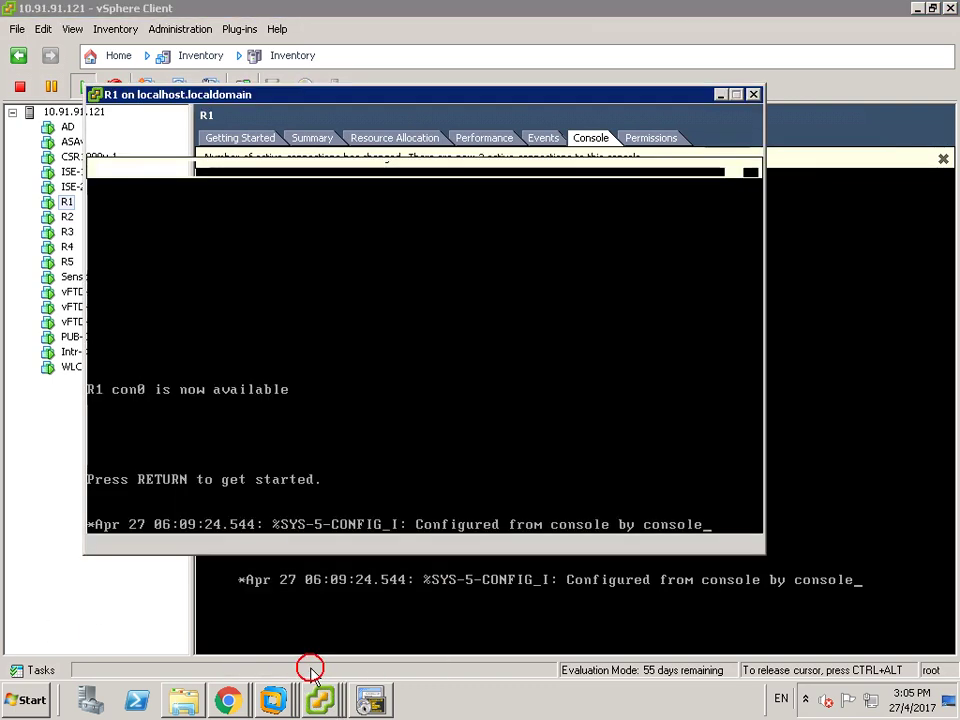
drag(763, 373, 905, 345)
drag(604, 105, 566, 193)
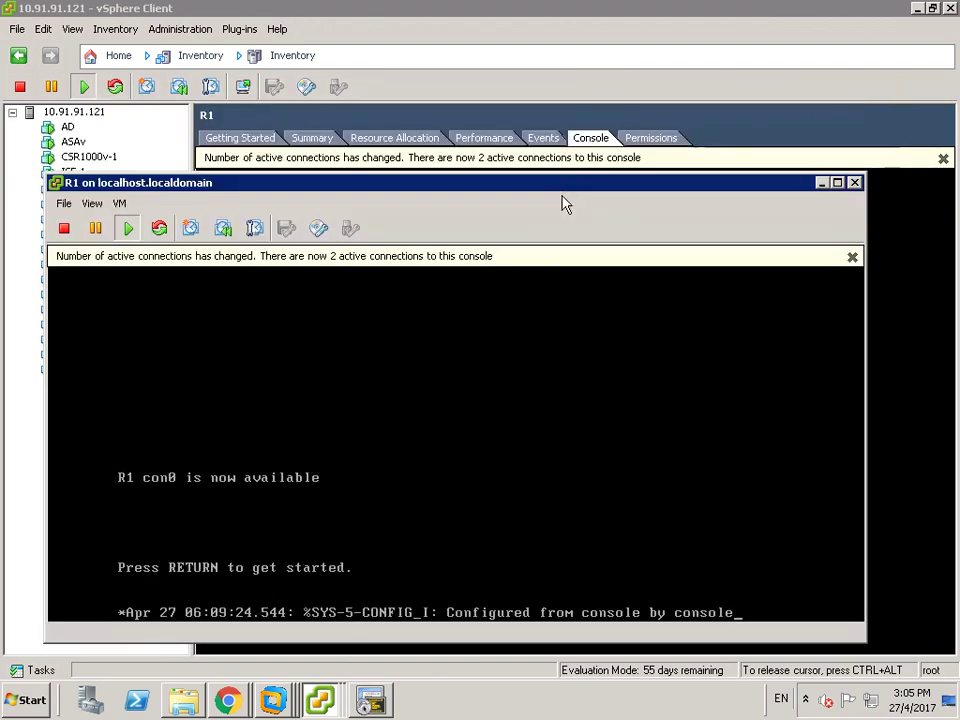
click(493, 464)
key(Return)
key(Return)
key(Return)
key(Return)
key(Return)
key(Return)
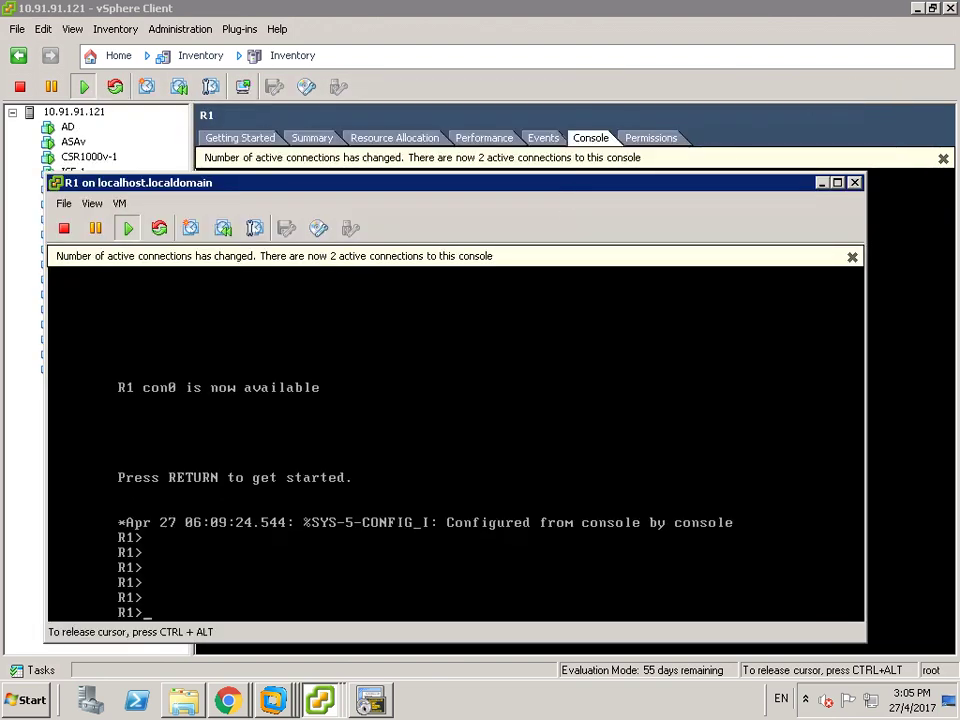
text(ennna)
key(BackSpace)
key(BackSpace)
key(BackSpace)
key(BackSpace)
key(BackSpace)
text(ena)
key(Return)
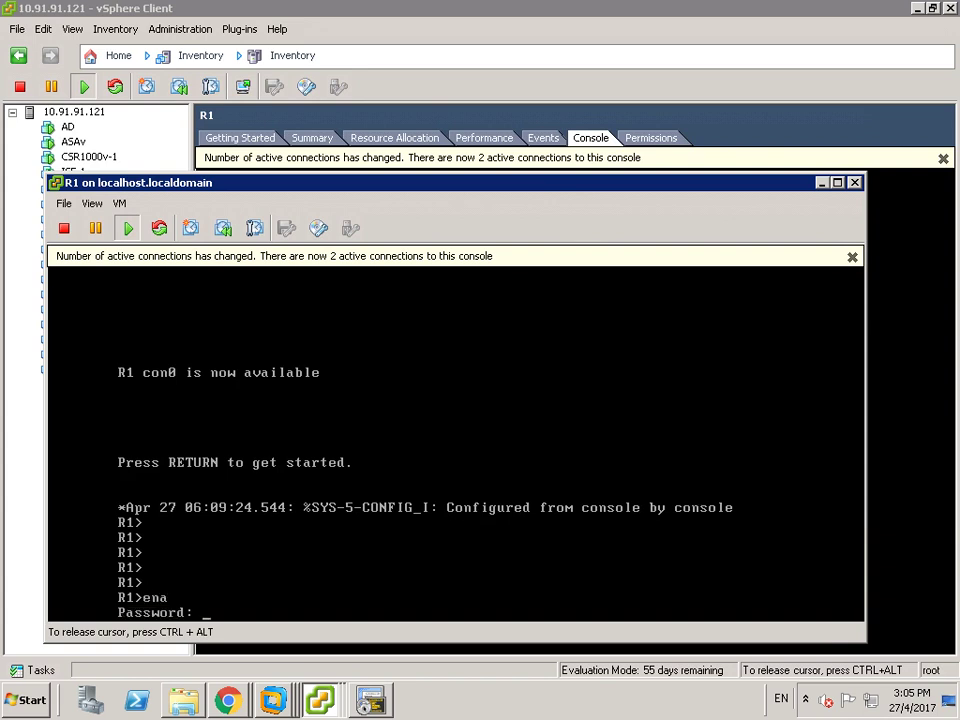
key(Return)
key(Return)
key(Return)
key(Return)
key(Return)
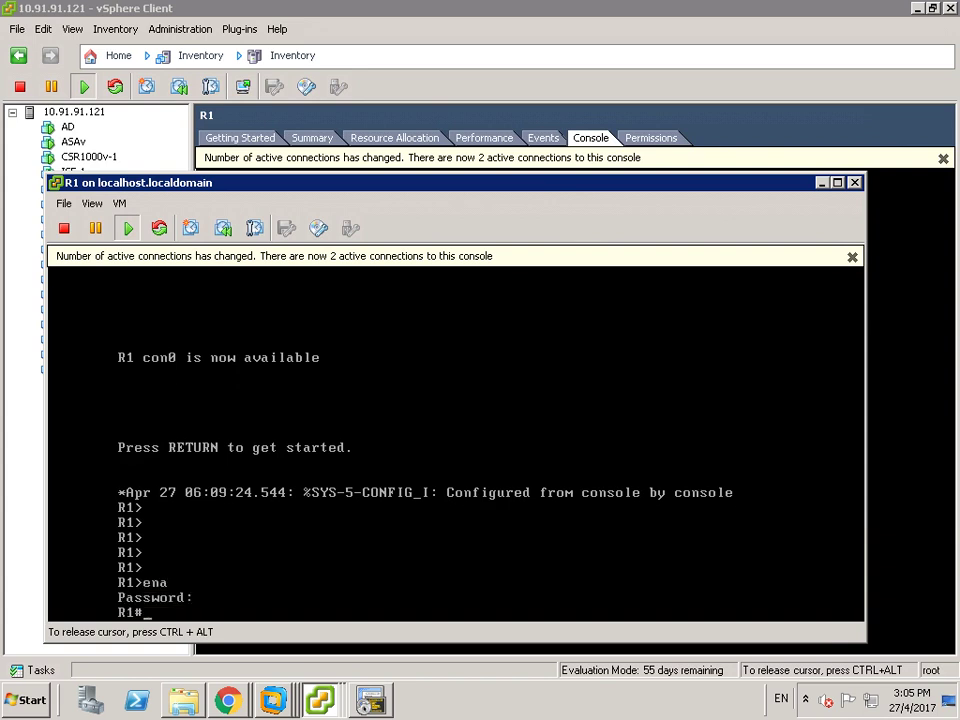
- Ping 10.150.1.254 from R1 (4/5 success), then minimize the separate console window
text(pin)
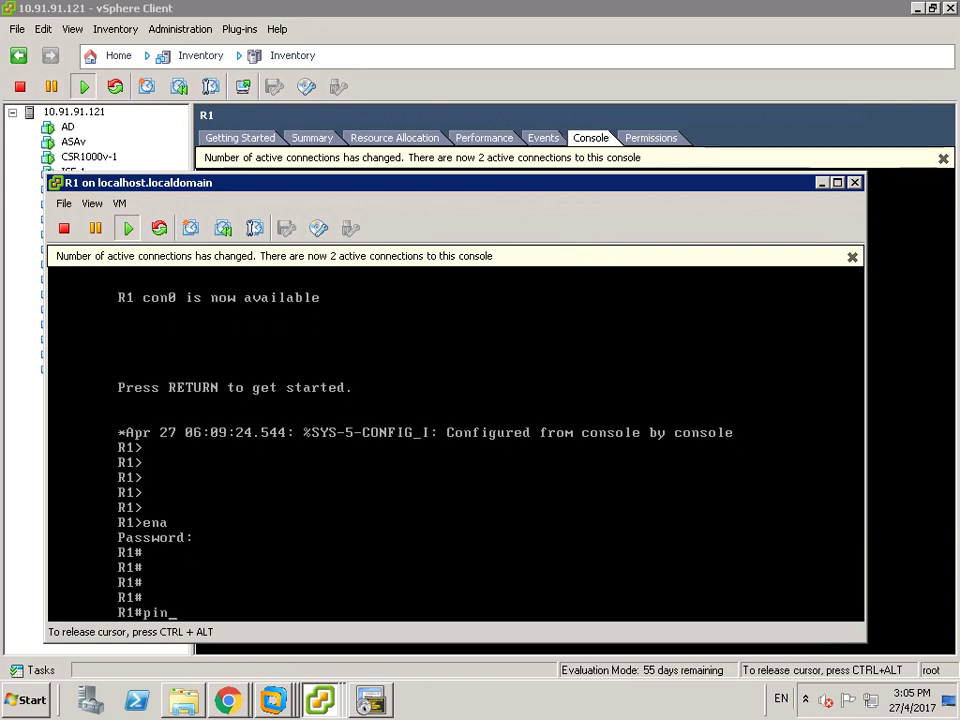
text(g 10.15)
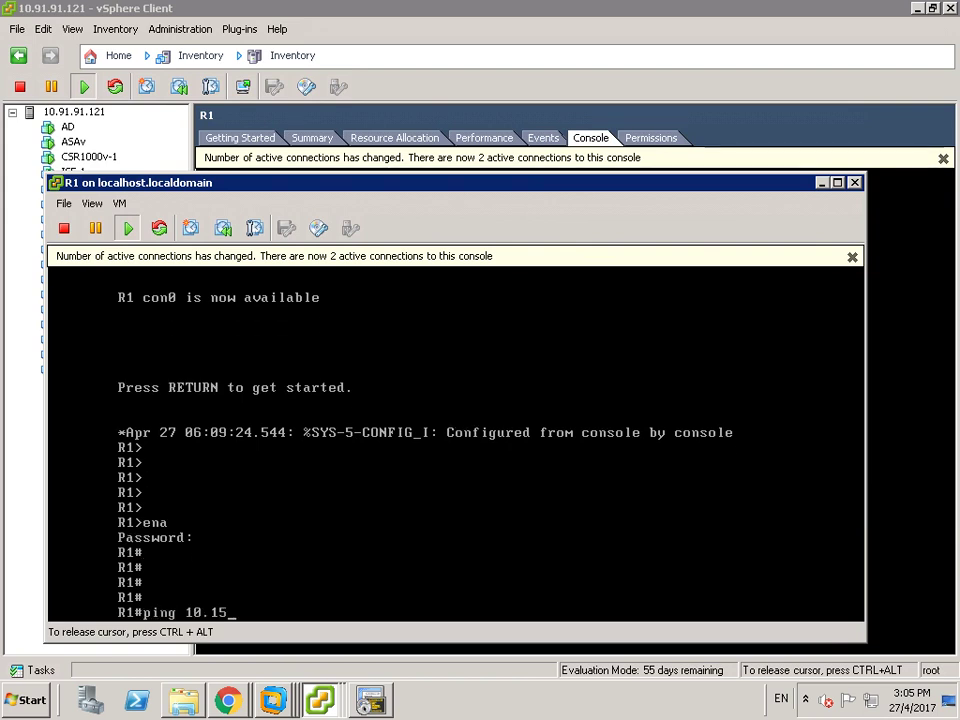
text(0.1.254)
key(Return)
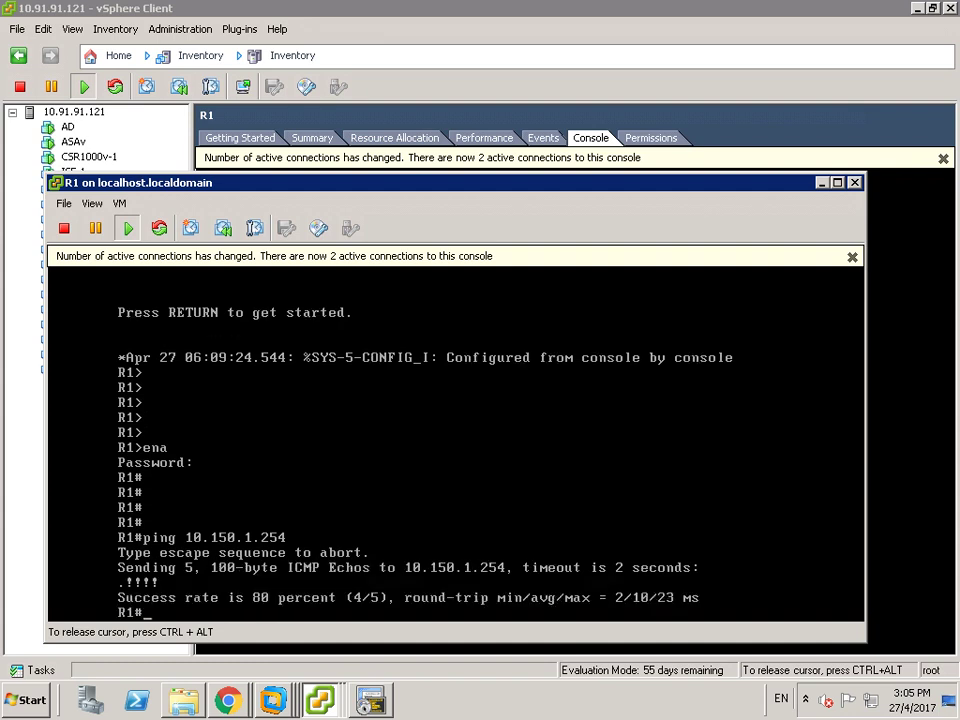
key(ctrl+alt)
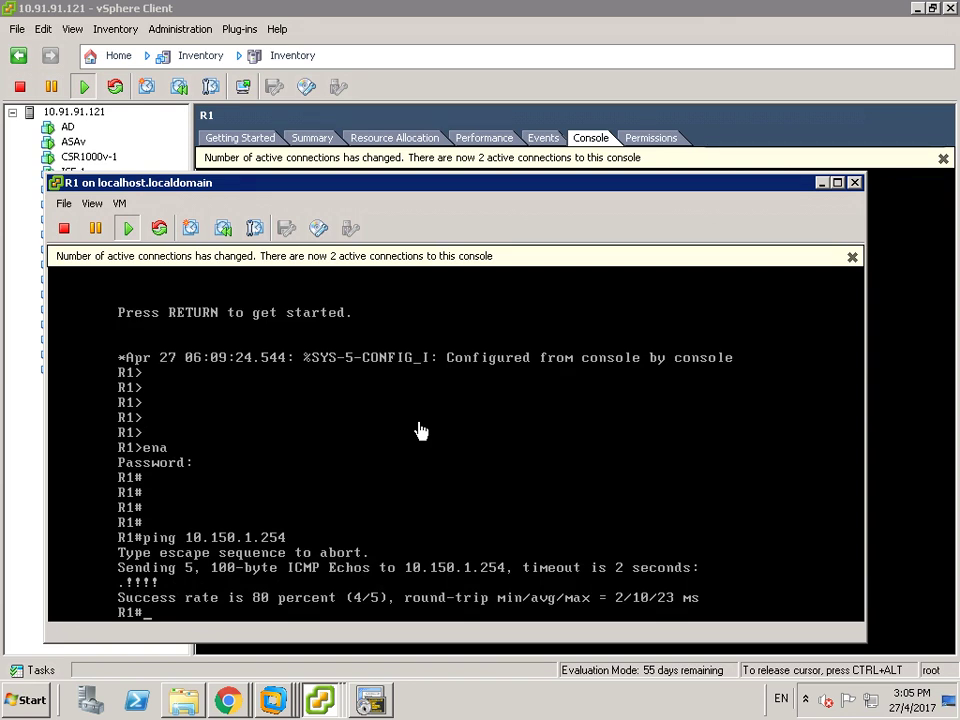
click(822, 184)
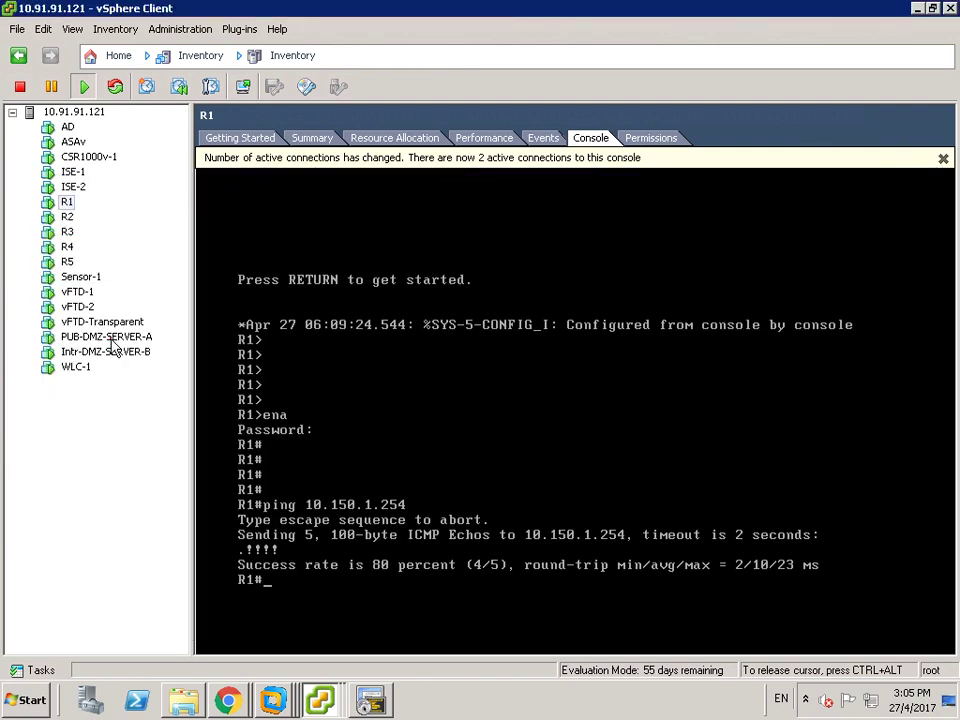
- Open PUB-DMZ-SERVER-A's console in its own enlarged window
click(108, 338)
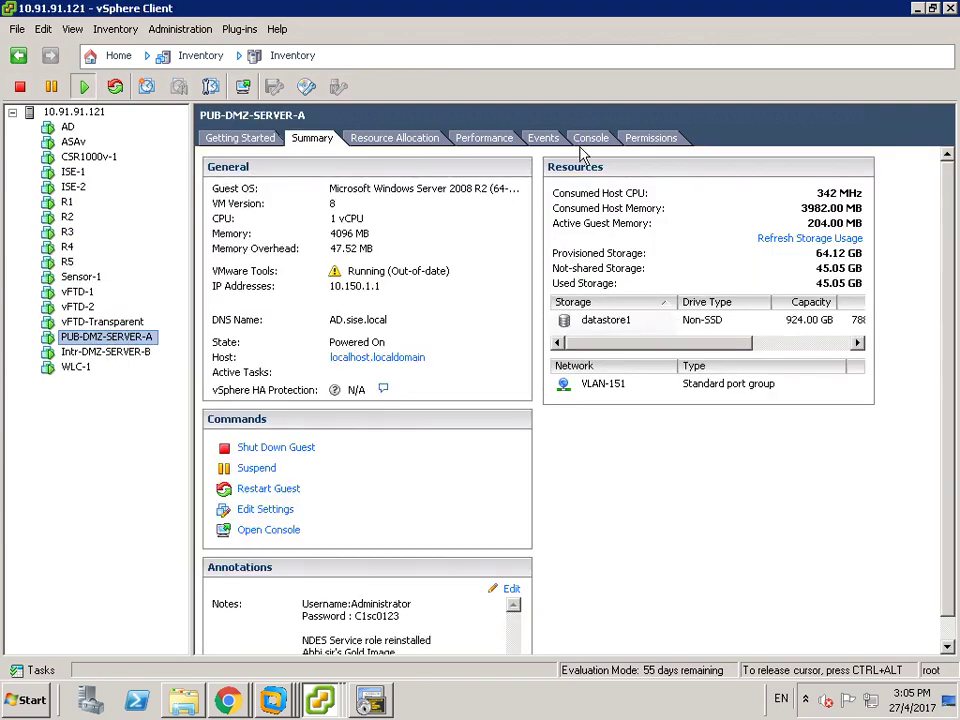
click(590, 140)
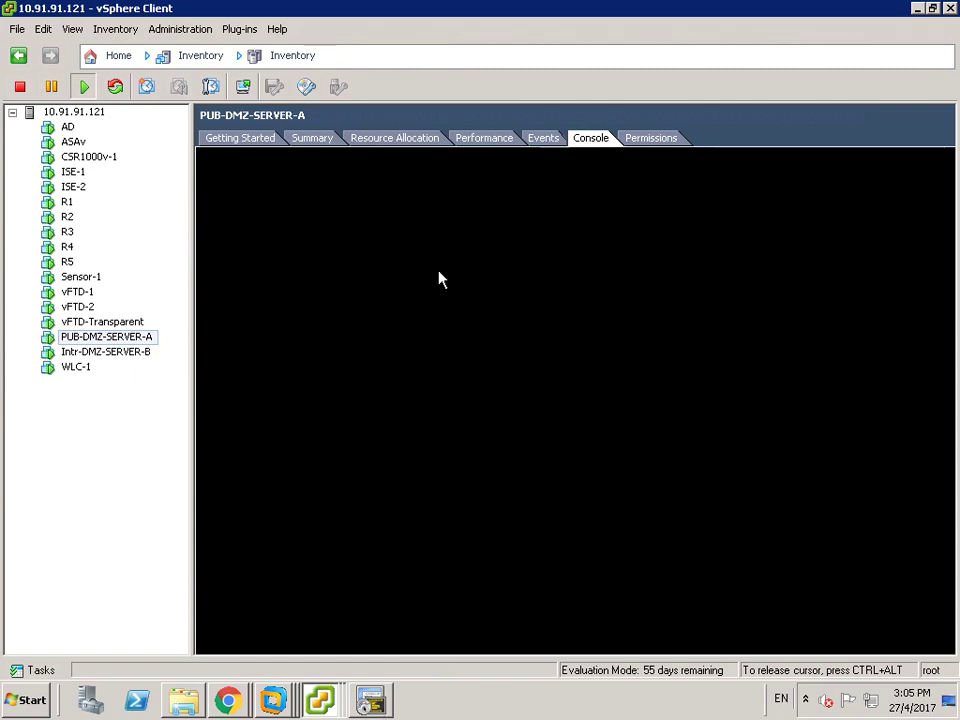
click(365, 648)
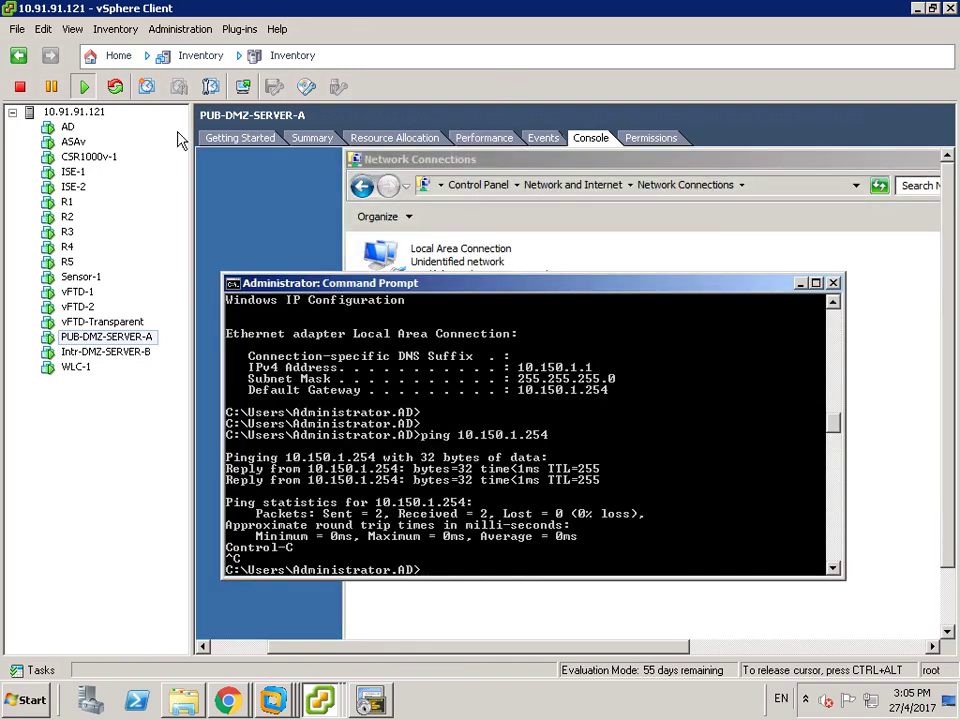
click(243, 87)
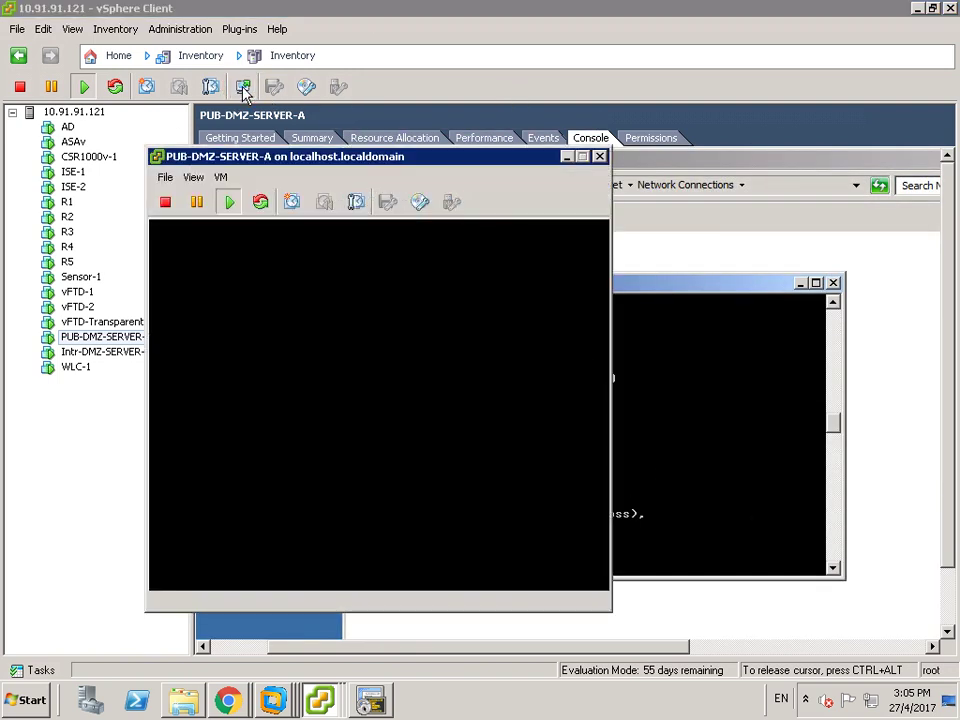
click(582, 157)
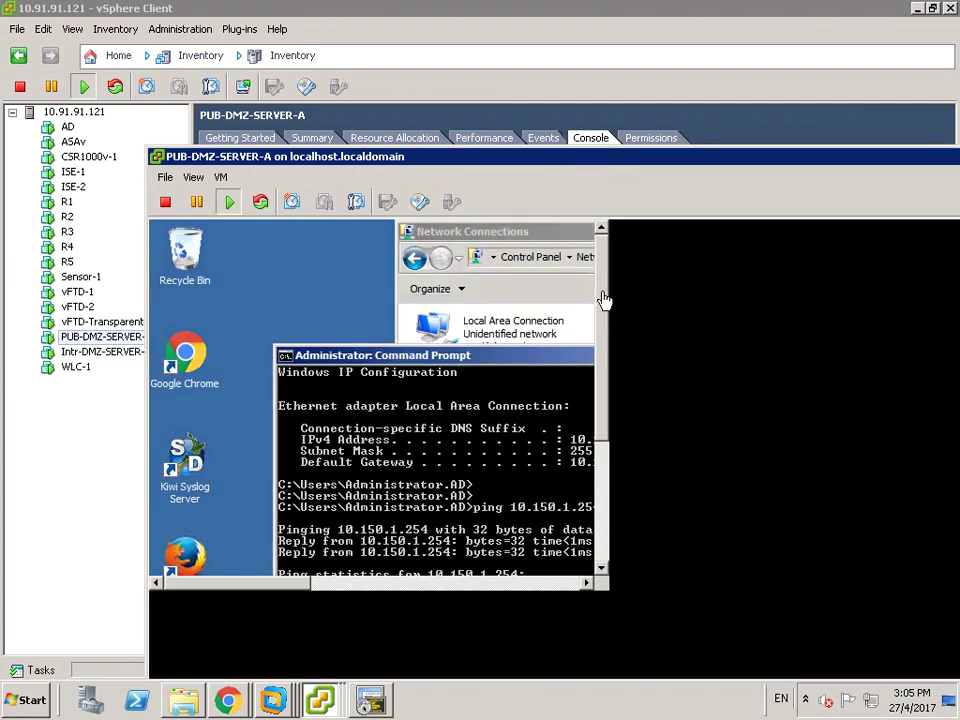
drag(610, 161, 505, 72)
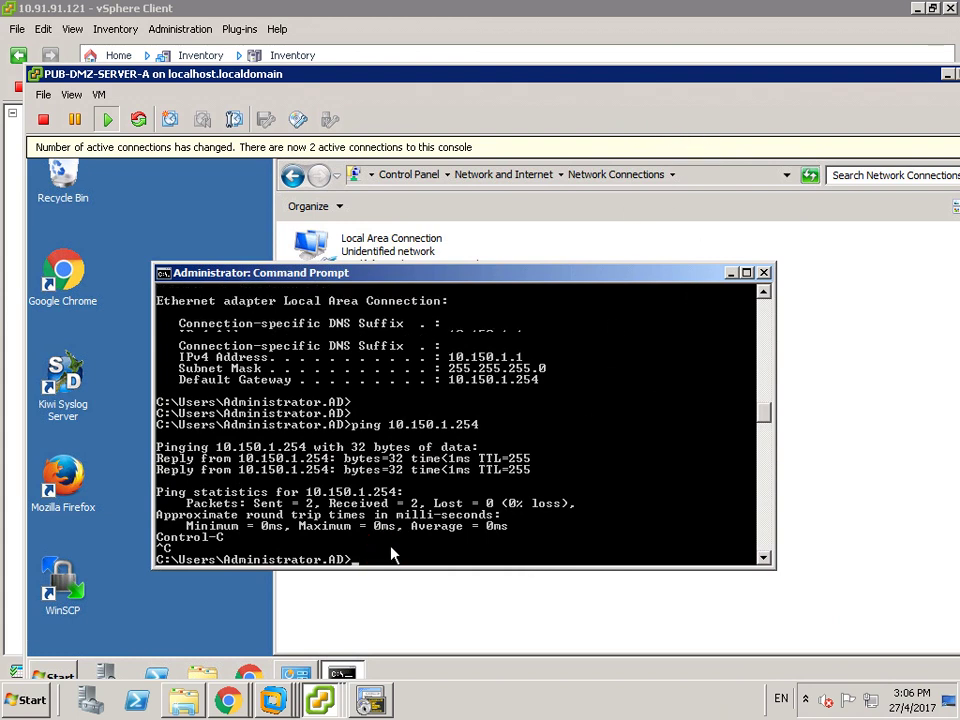
- Run ipconfig confirming 10.150.1.1/255.255.255.0, gateway 10.150.1.254, then show Network Connections maximized
key(Return)
text(ipconfig)
key(Return)
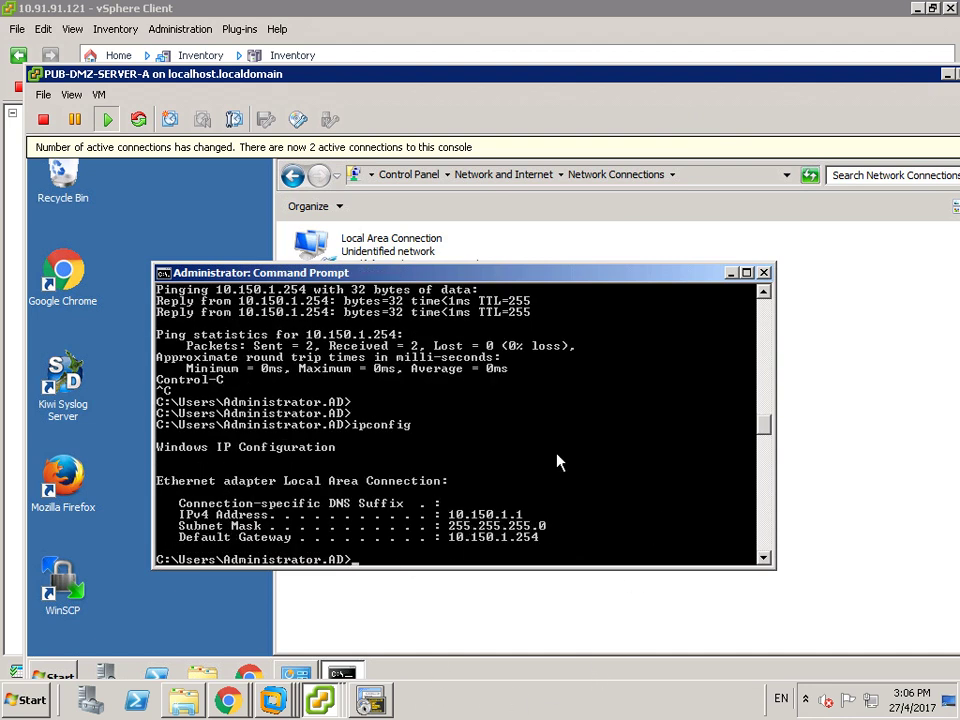
double_click(634, 72)
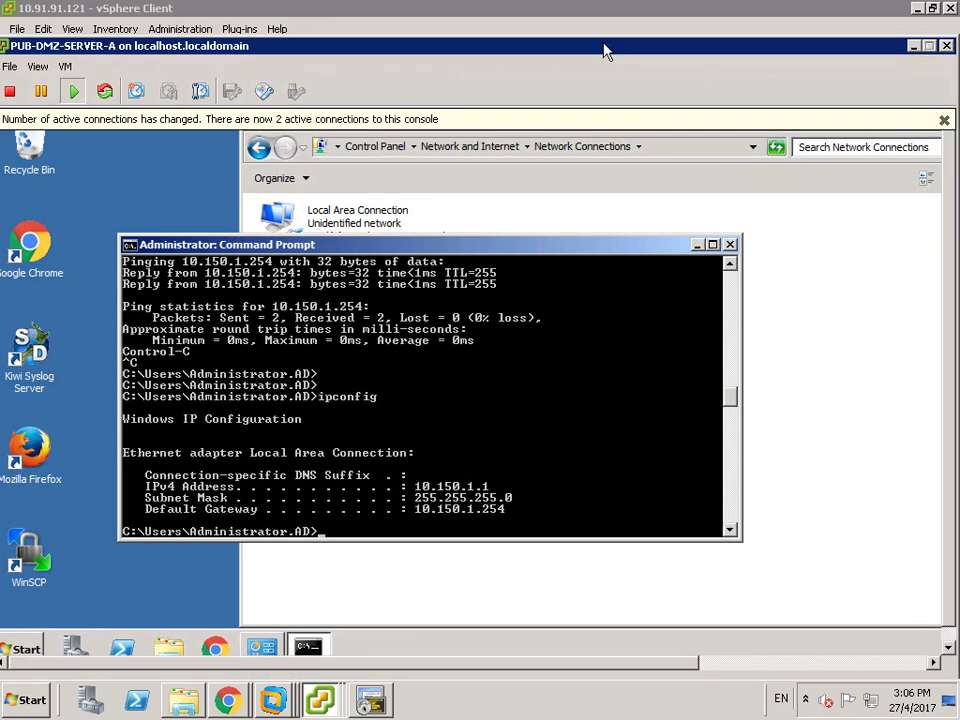
drag(690, 662, 926, 662)
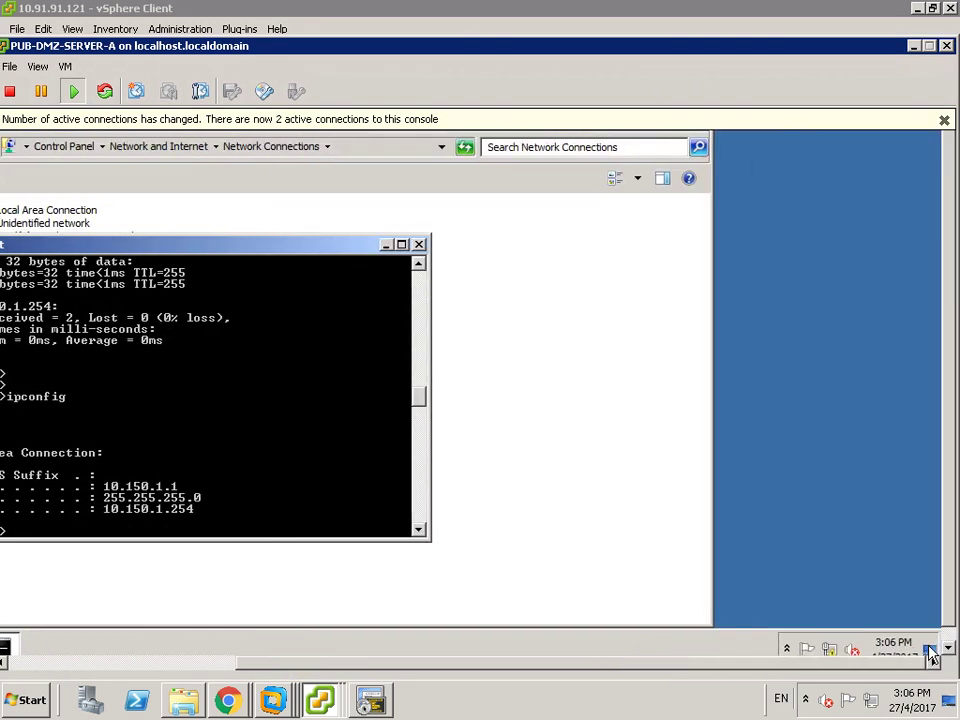
click(658, 366)
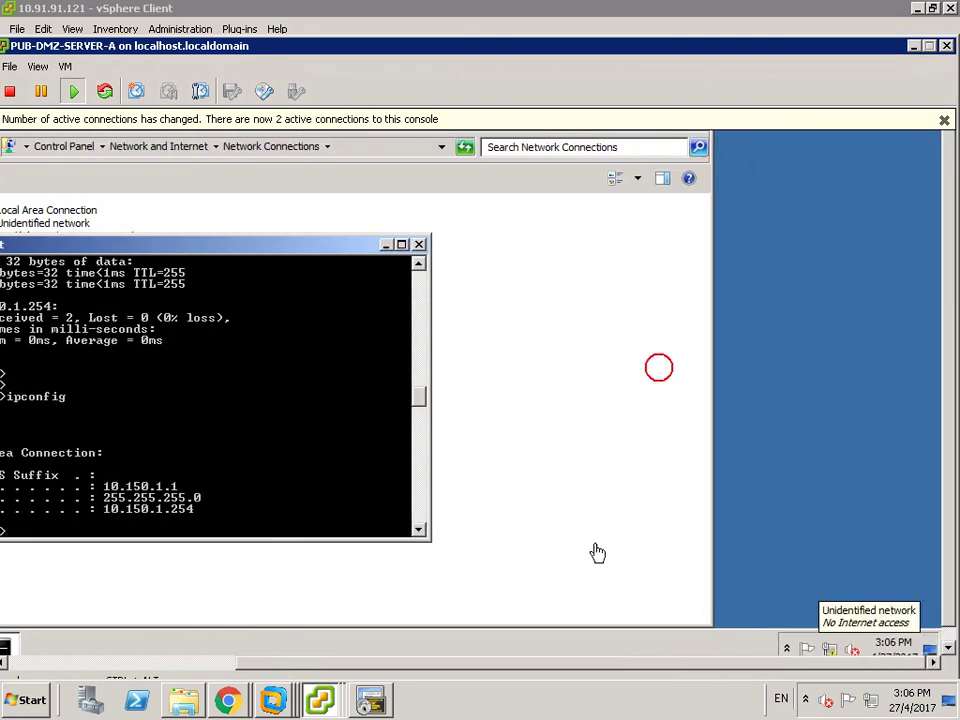
drag(639, 668, 379, 645)
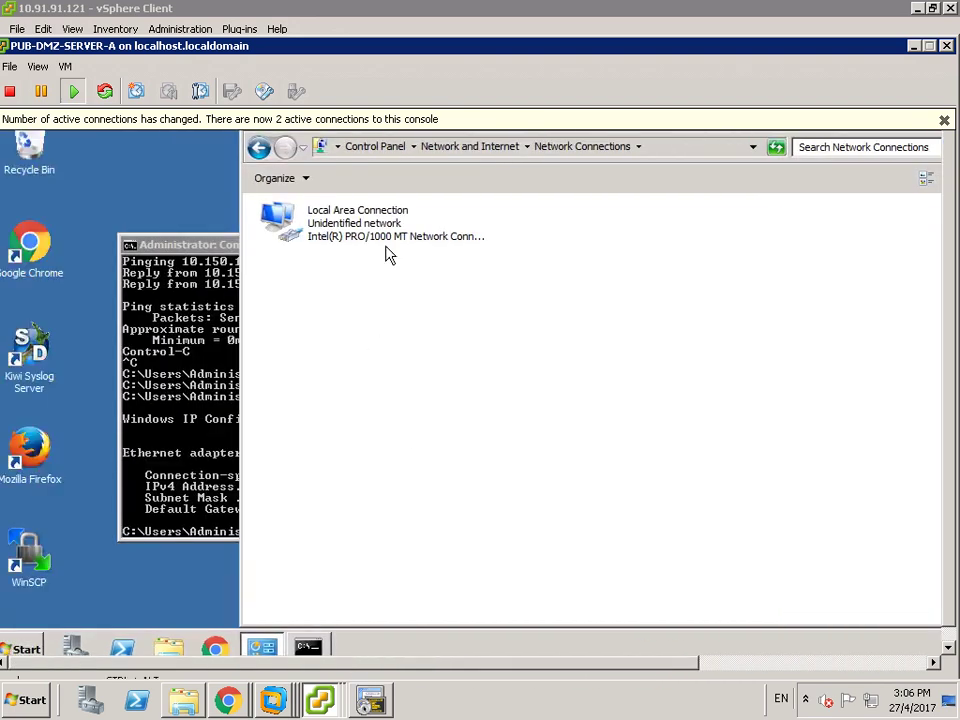
- Set Local Area Connection IPv4 to static 10.151.1.1, mask 255.255.255.0, gateway 10.151.1.254
double_click(350, 240)
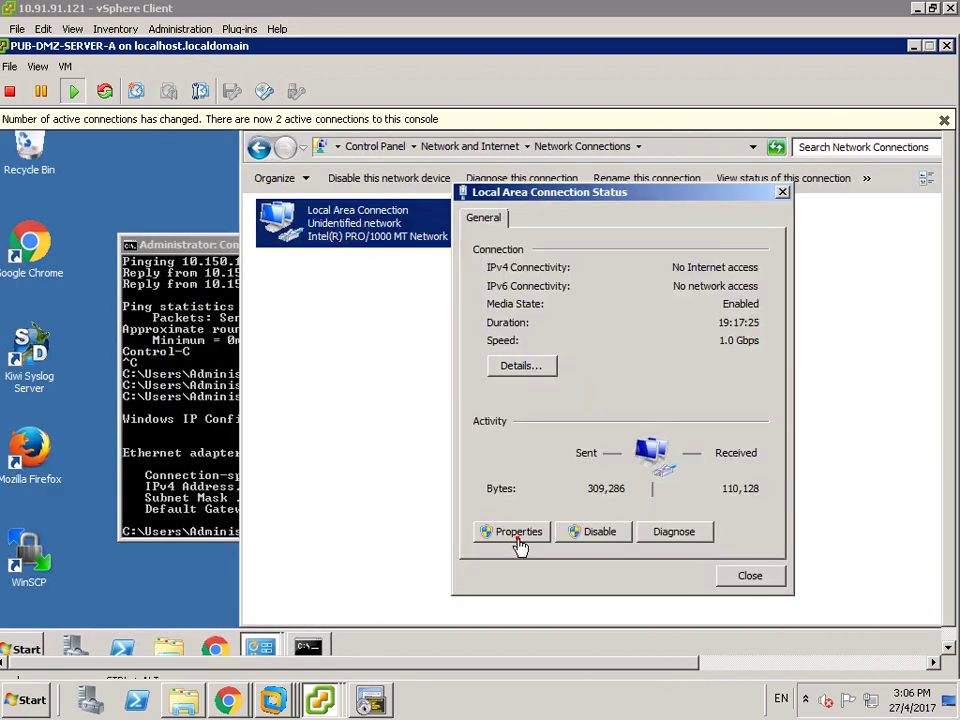
click(500, 530)
double_click(612, 415)
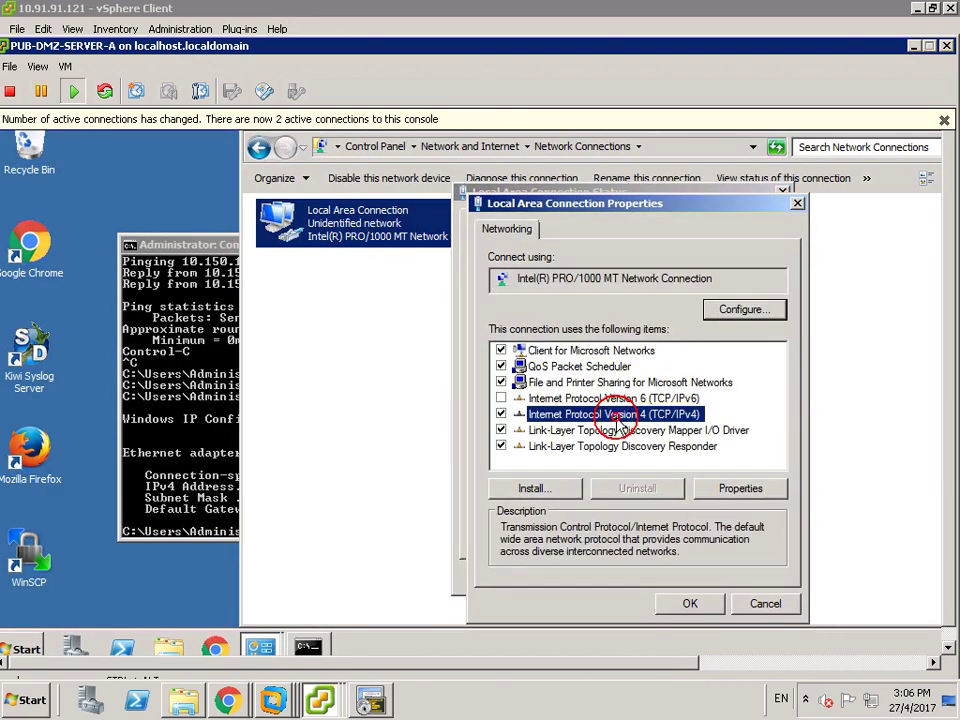
click(584, 349)
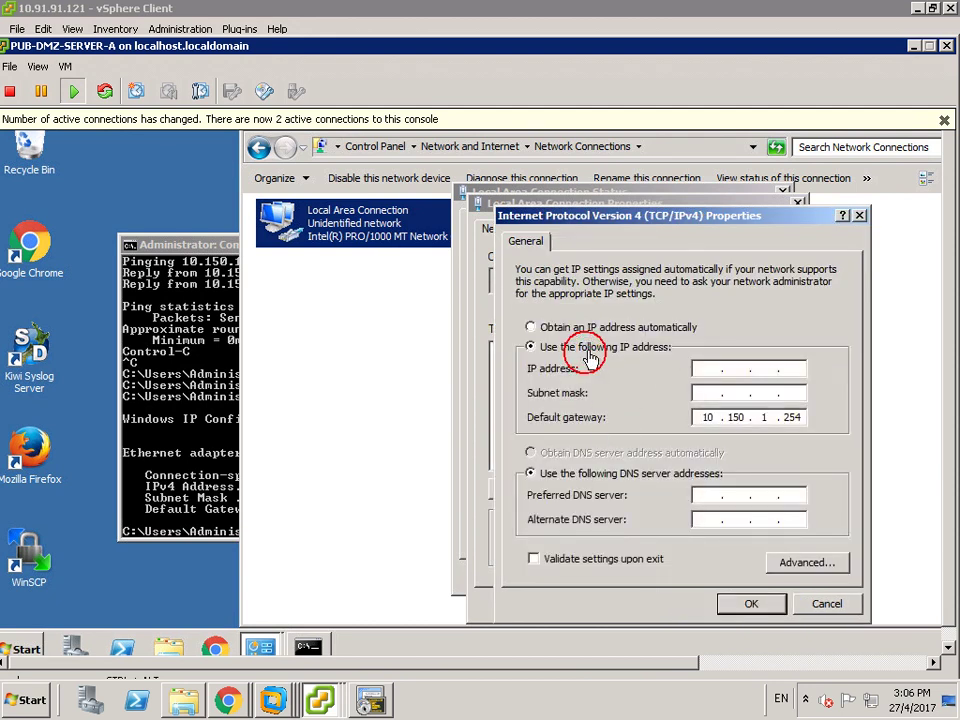
click(708, 372)
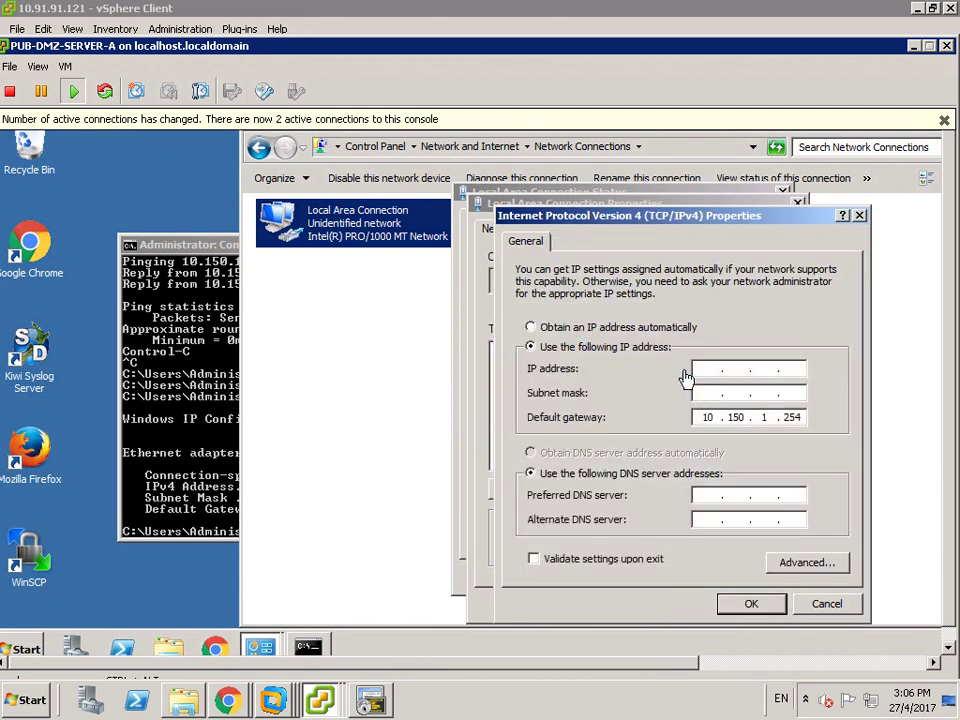
text(151.1.1)
key(Tab)
text(255 . 255 . 255 . 0)
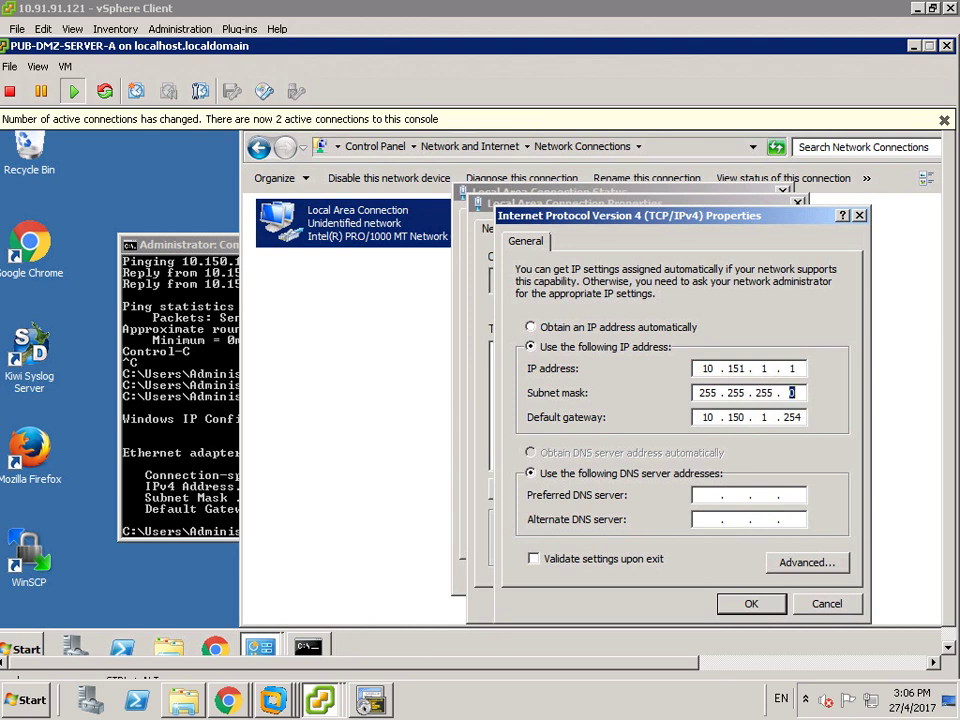
click(745, 418)
key(BackSpace)
text(1)
- Confirm the new IPv4 settings and close the connection properties and status dialogs
click(751, 605)
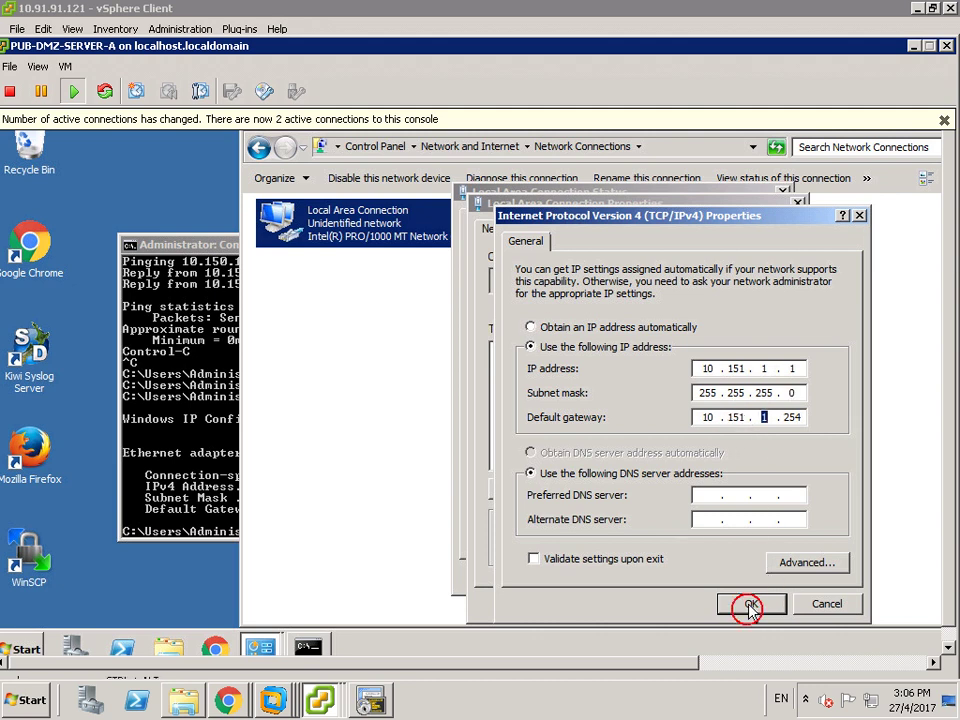
click(698, 605)
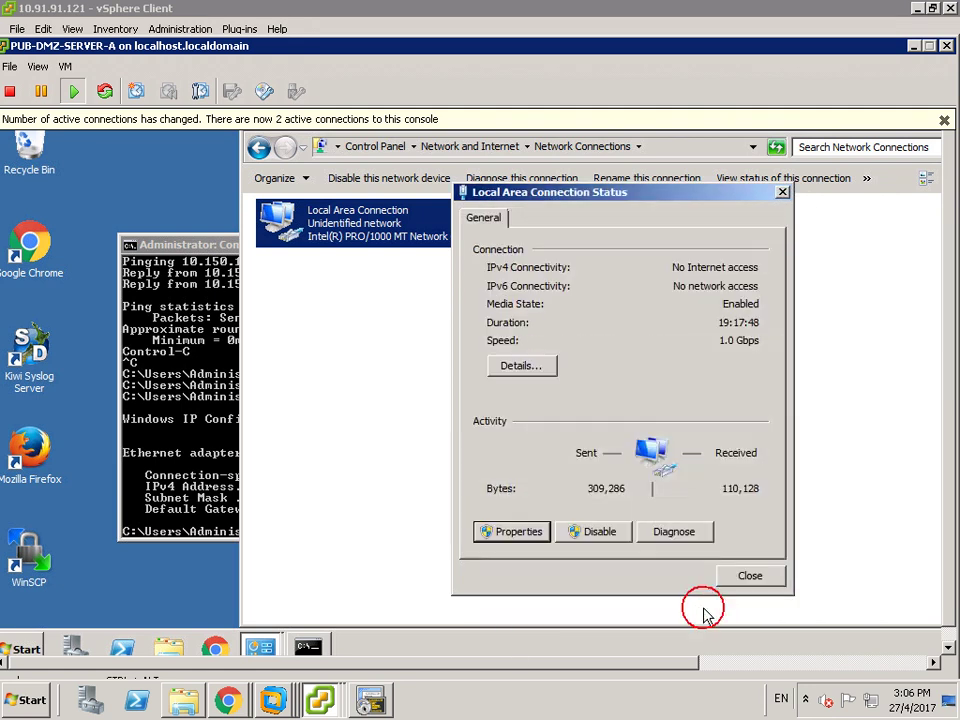
click(752, 576)
click(762, 580)
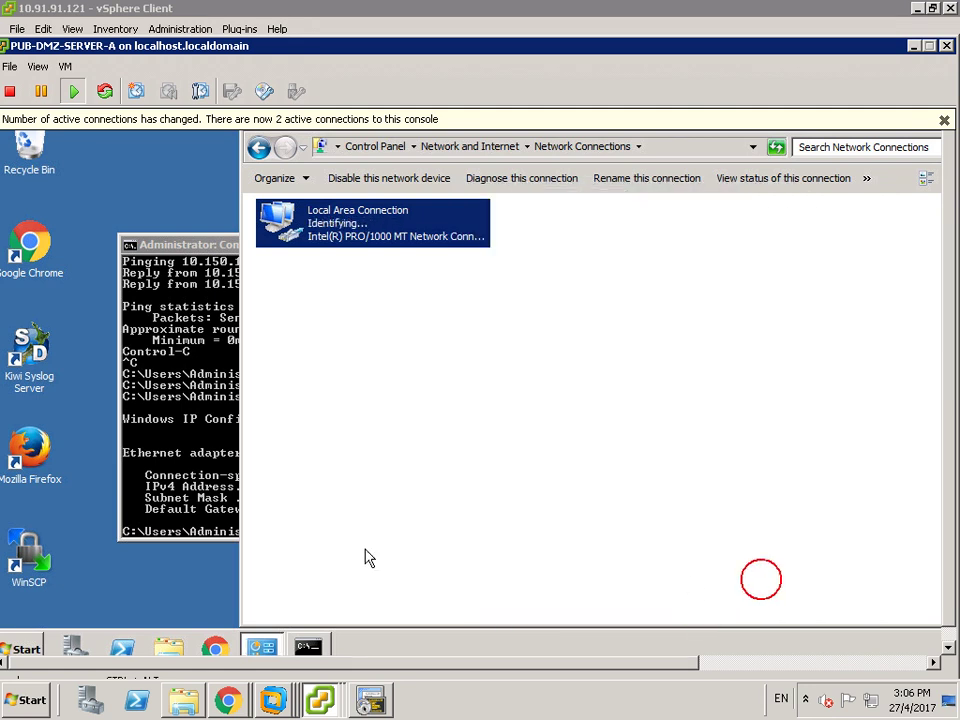
click(158, 508)
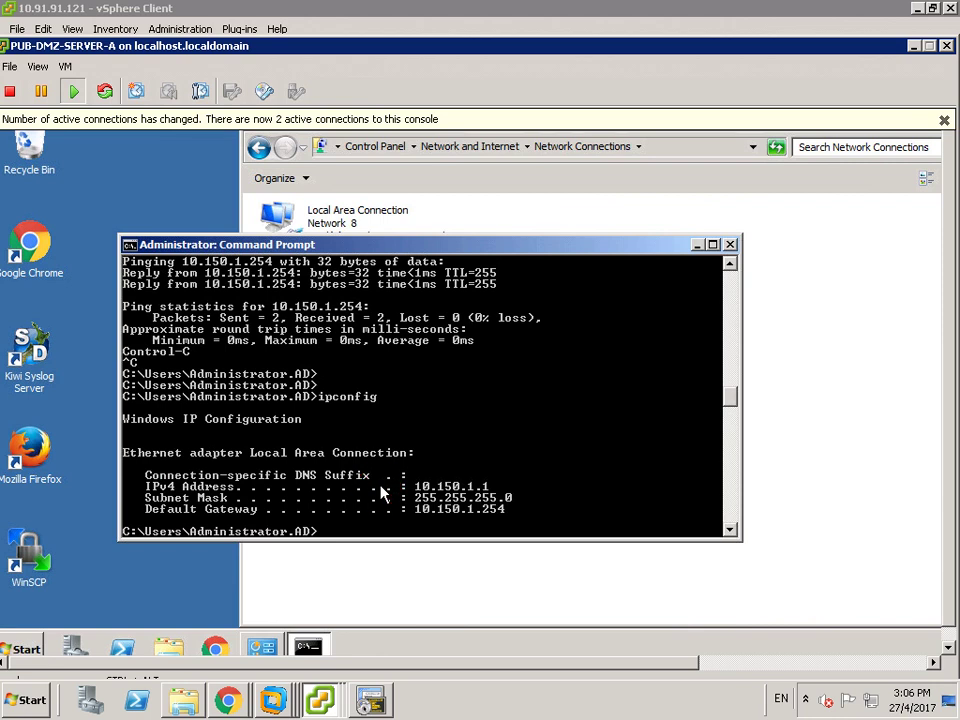
- Rerun ipconfig showing 10.151.1.1, then ping gateway 10.151.1.254 with 4/4 replies
key(Return)
key(Up)
key(Return)
key(Return)
key(Return)
key(Up)
key(Return)
key(Return)
key(Return)
key(Up)
key(Return)
key(Return)
key(Return)
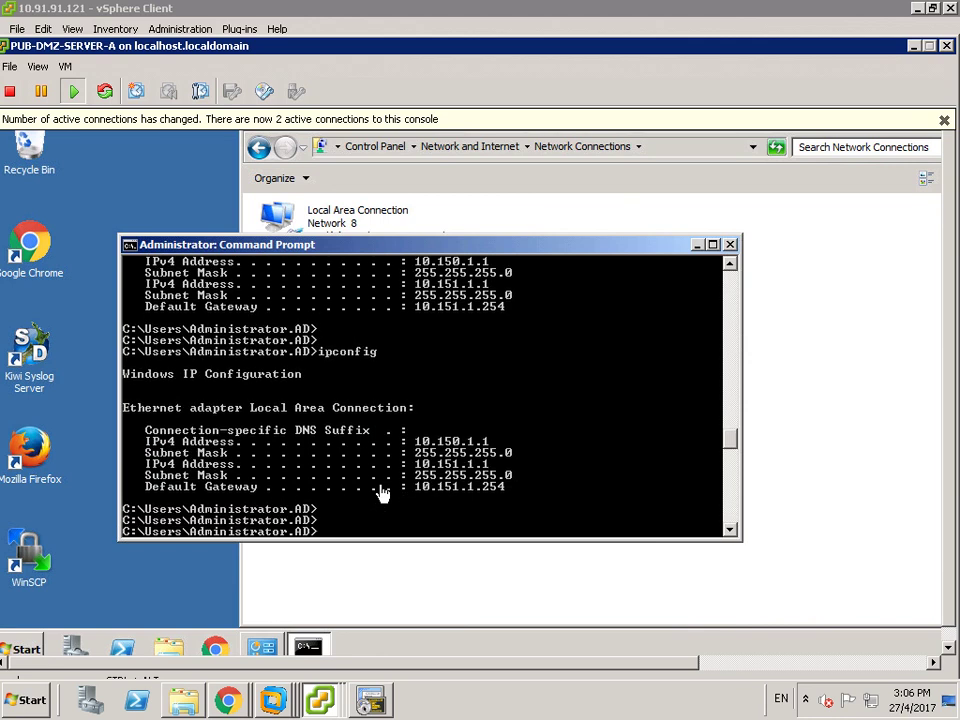
key(Return)
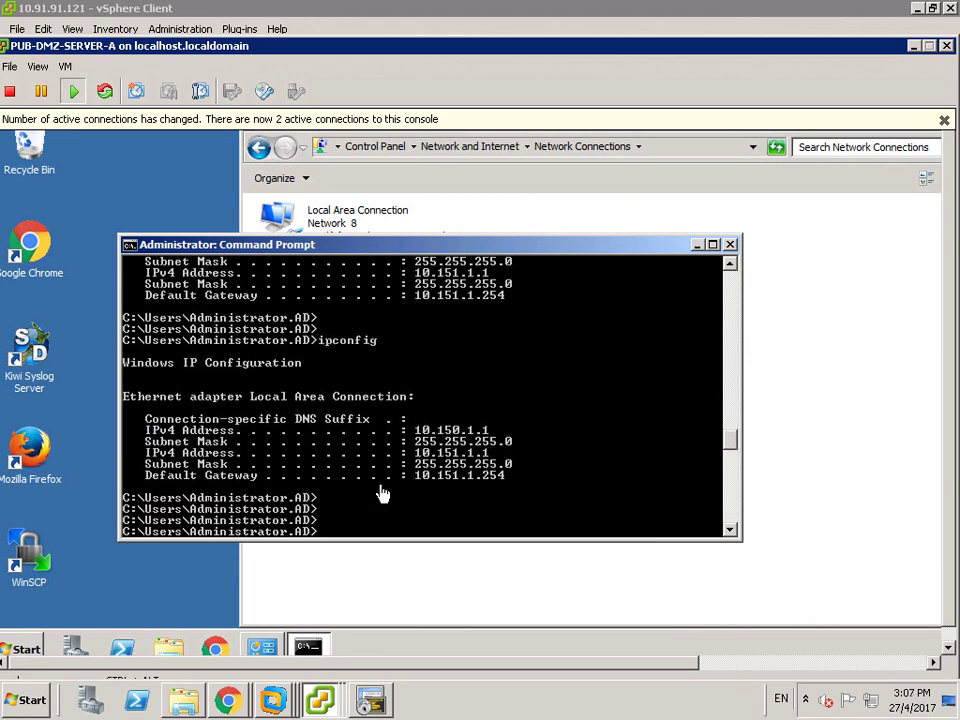
key(Up)
key(Return)
key(Return)
key(Return)
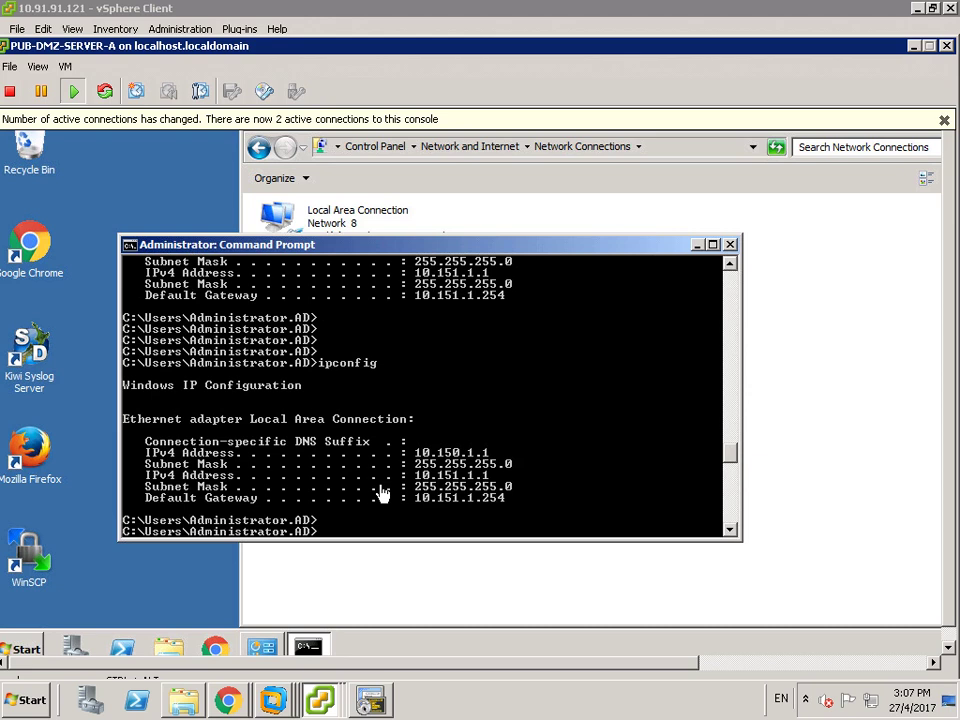
text(ping 10)
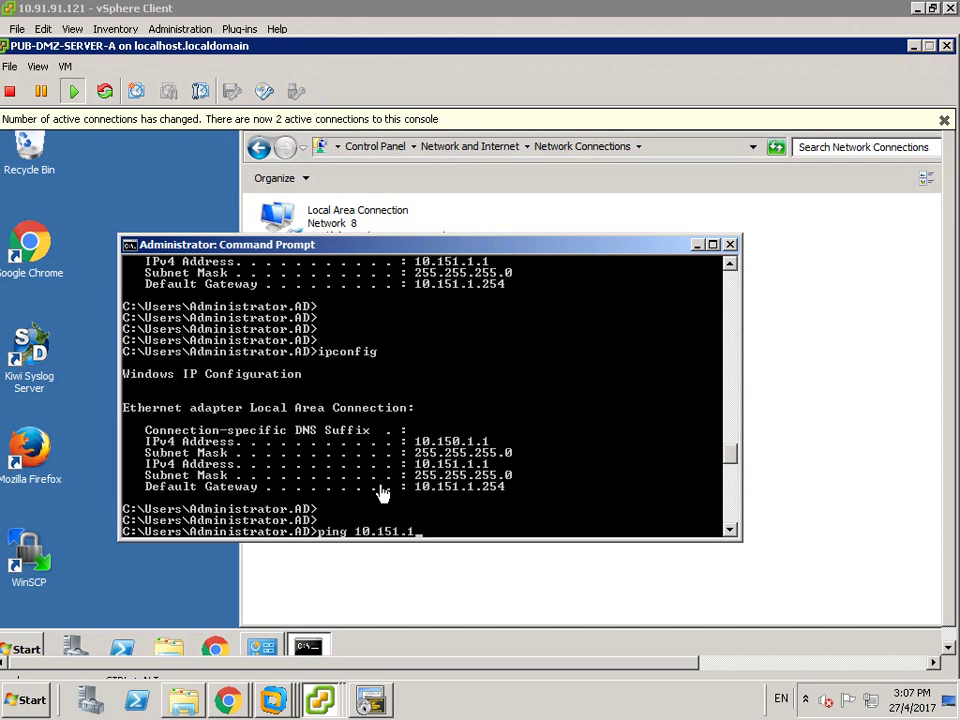
text(.151.1.254)
key(Return)
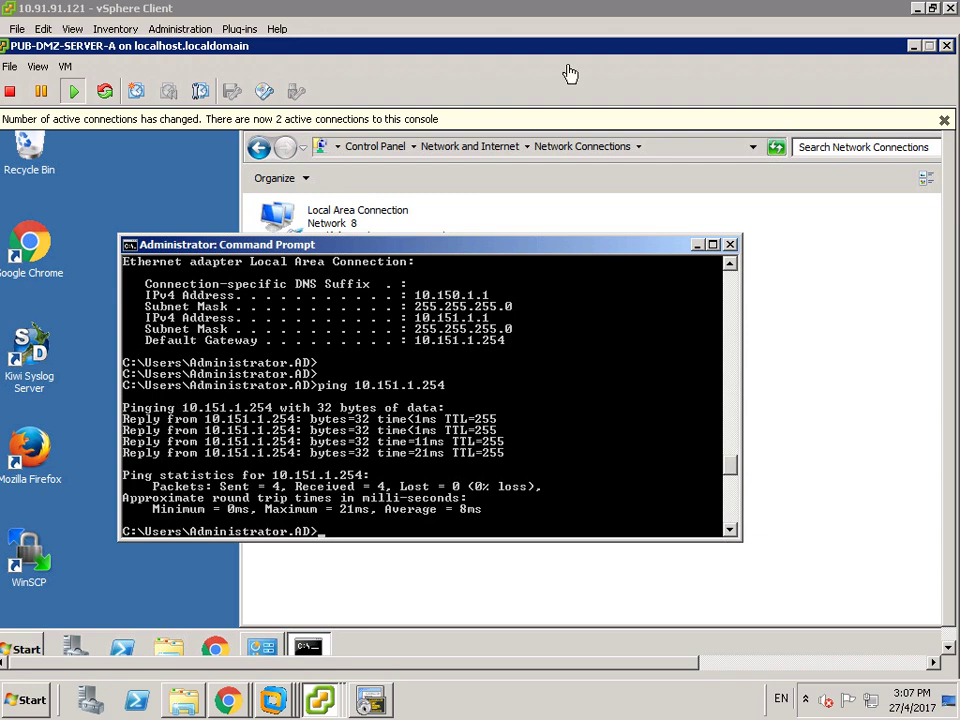
- Open R3's console, enter privileged mode and list its interfaces with 'sh ip int b'
click(928, 46)
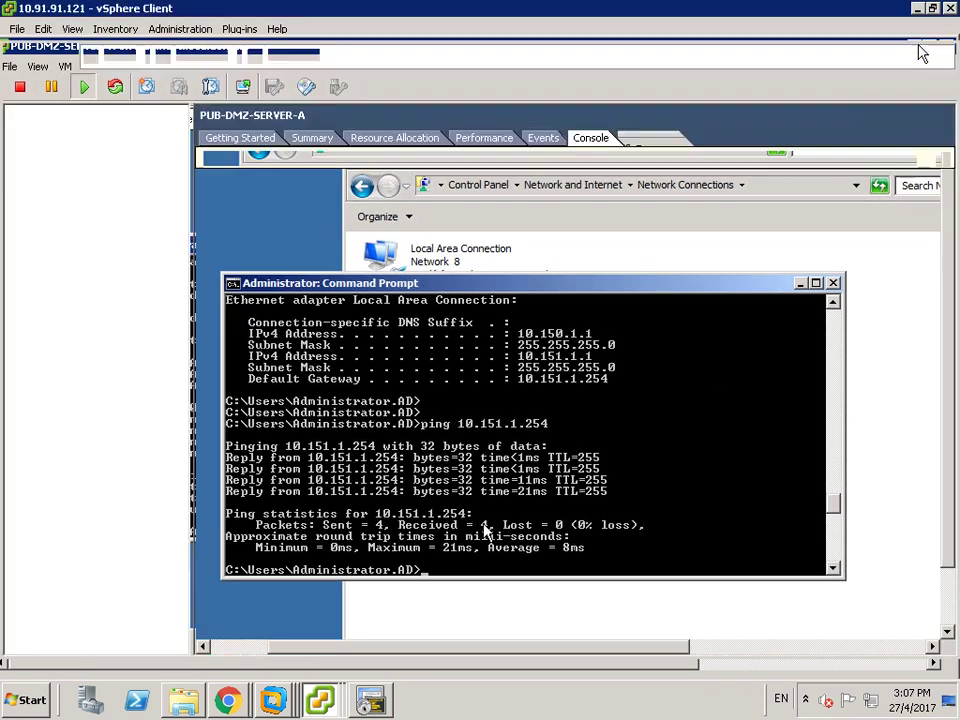
click(67, 232)
click(664, 366)
key(Return)
key(Return)
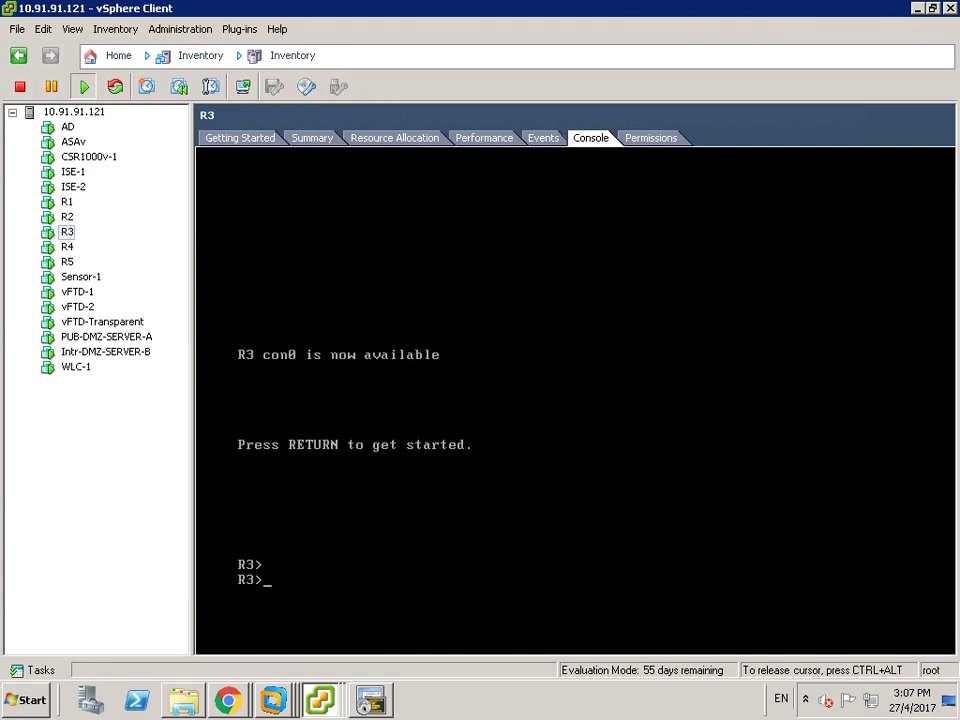
text(ena)
key(Return)
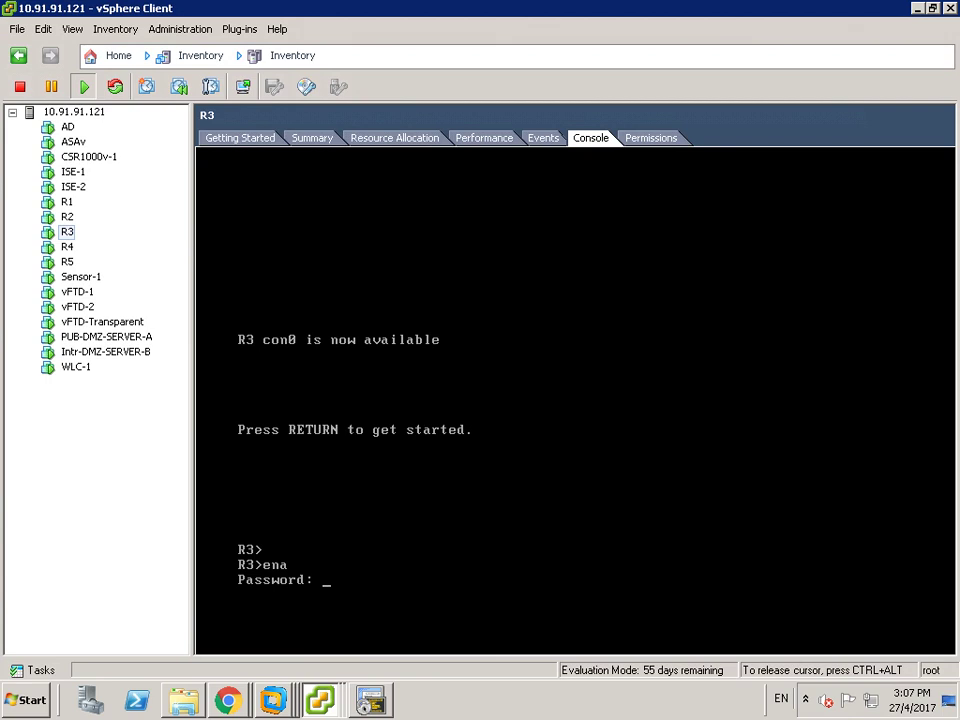
key(Return)
key(Return)
key(Return)
key(Return)
key(Return)
key(Return)
key(Return)
key(Return)
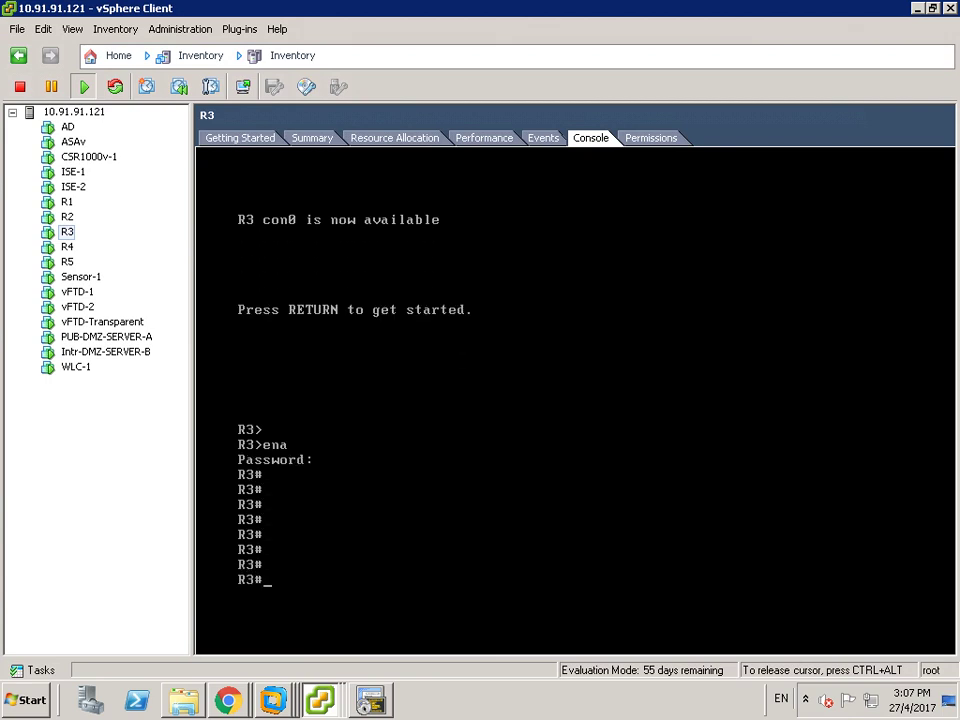
text(sh ip int b)
key(Return)
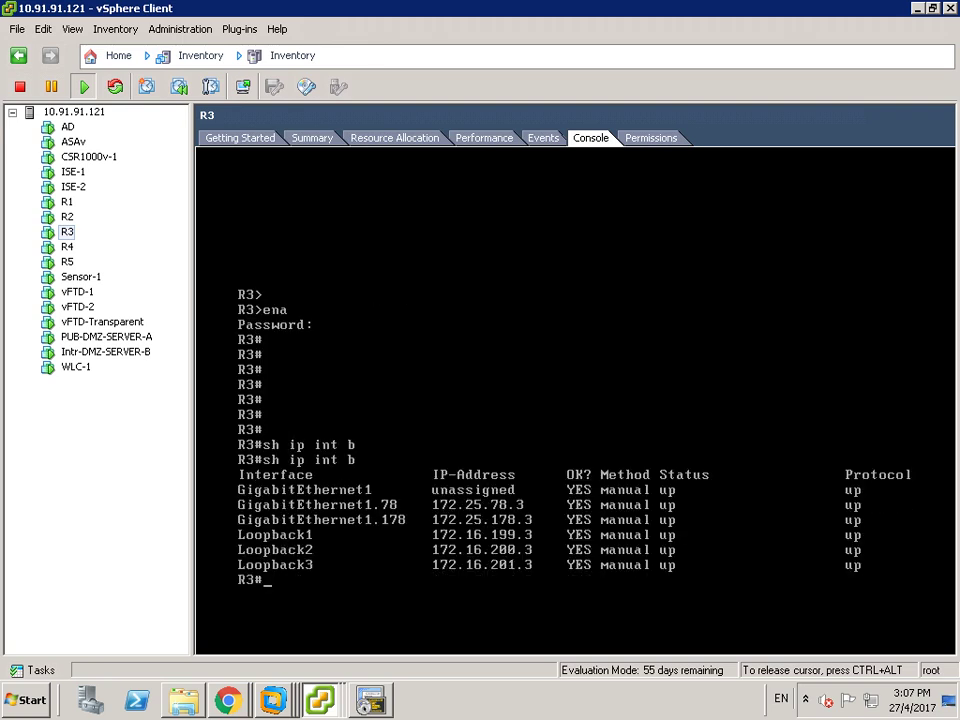
key(Return)
key(Return)
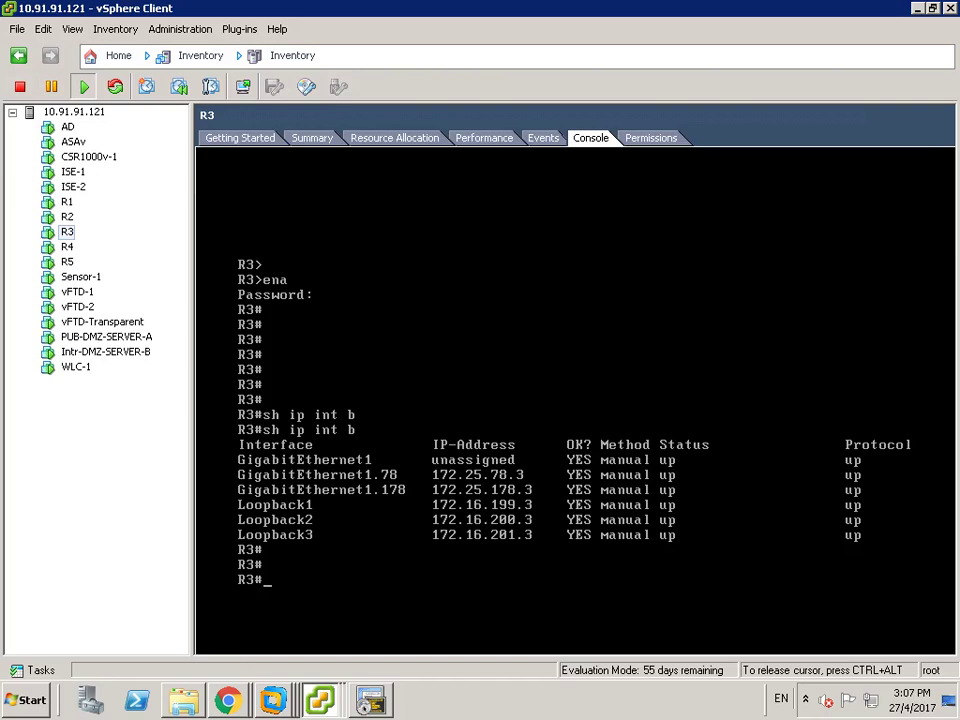
- Ping the firewall address 172.25.78.254 from R3
key(ctrl+alt)
click(315, 590)
key(Return)
key(Return)
text(ccconfff t)
key(BackSpace)
text(ping 1)
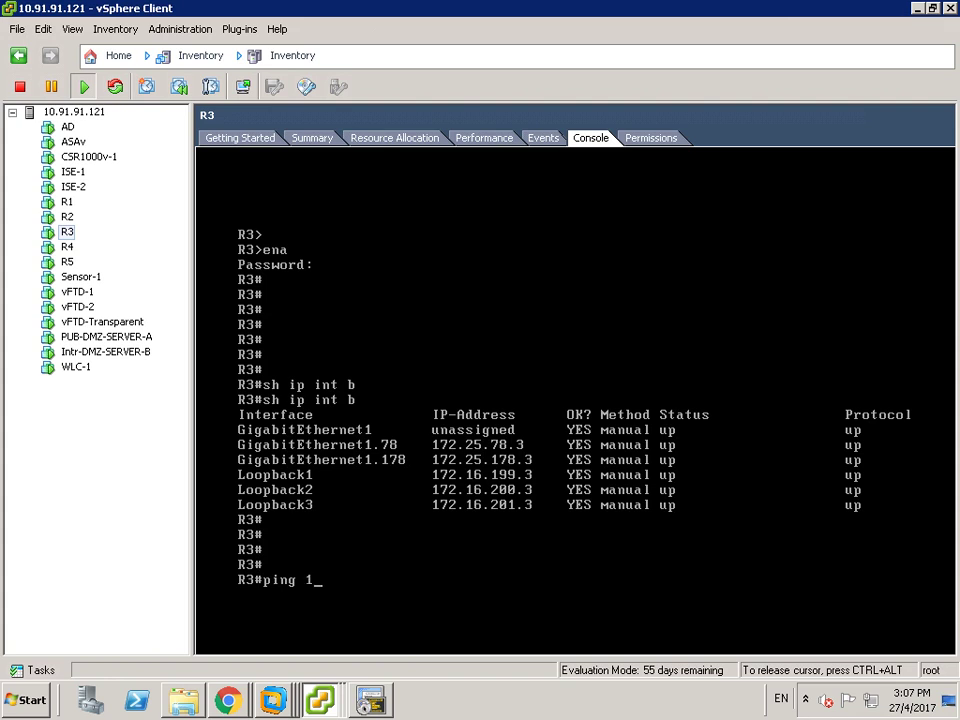
text(72.25)
text(.78)
text(...25444)
key(BackSpace)
key(BackSpace)
key(BackSpace)
key(BackSpace)
key(BackSpace)
key(BackSpace)
text(254)
key(Return)
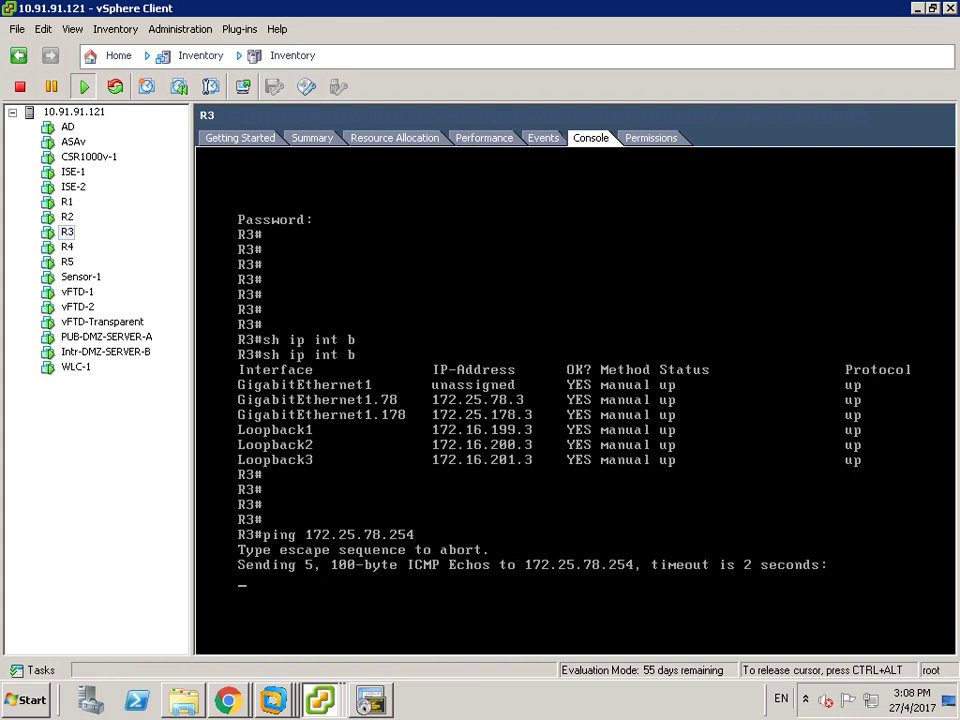
key(Return)
key(Return)
key(Return)
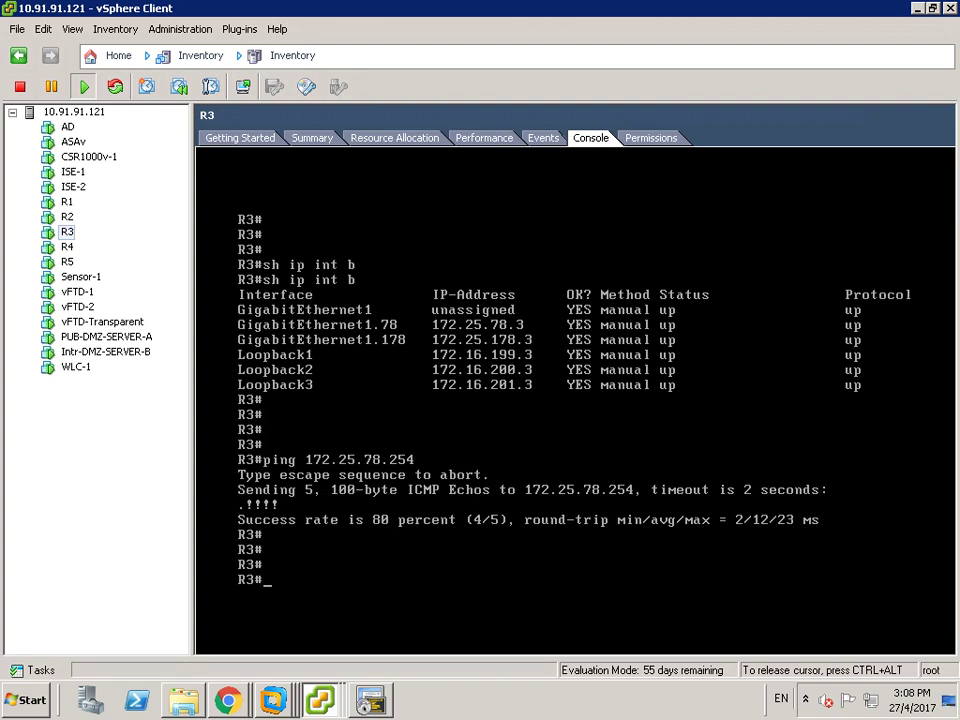
- Ping the second firewall address 172.25.178.254 from R3
key(Up)
key(Left)
key(Left)
key(Left)
text(1)
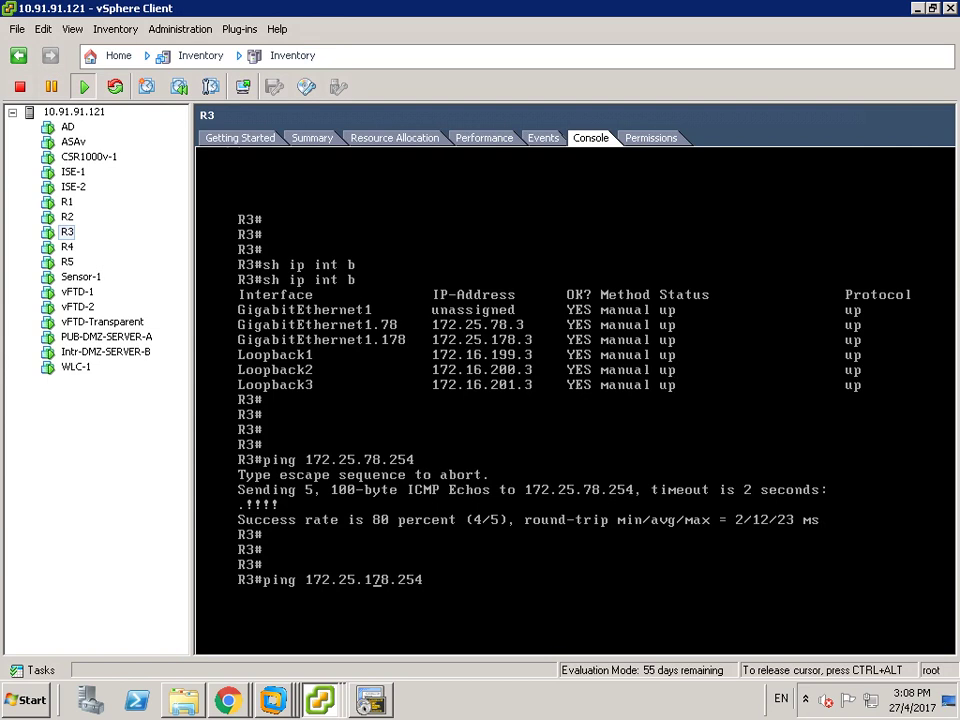
key(Return)
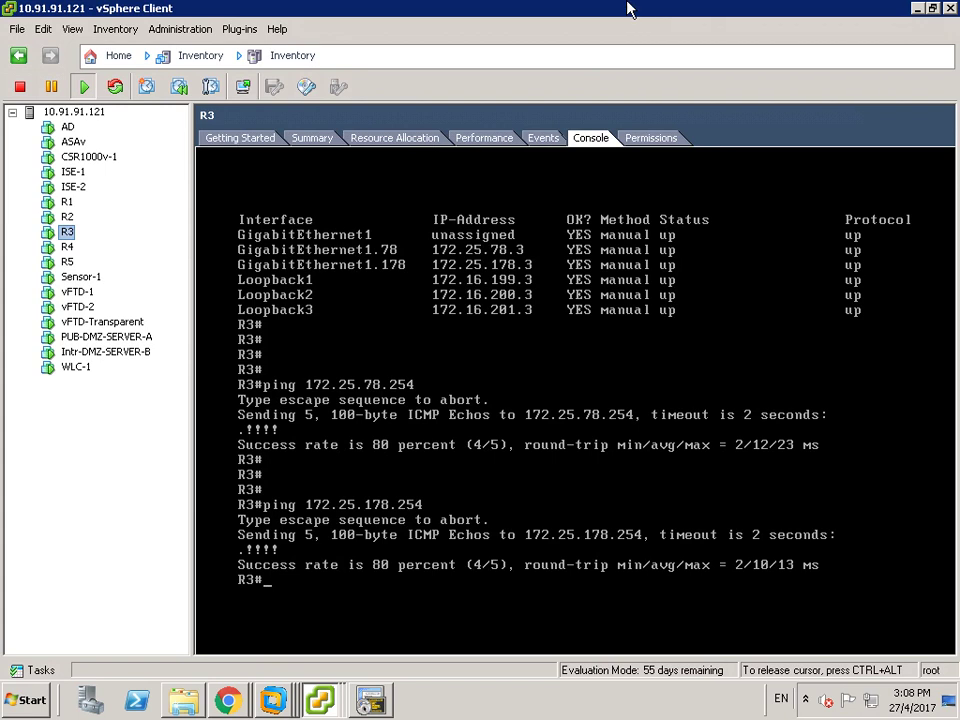
mouse_move(628, 10)
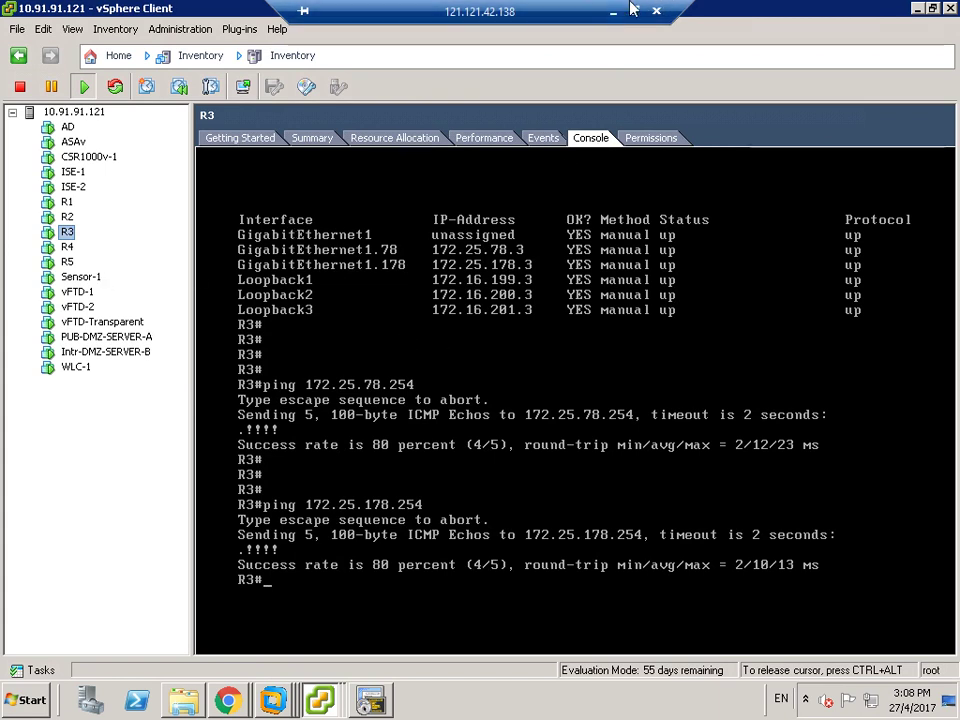
- View the lab topology diagram in Photos, then restore the vSphere Client remote session
click(614, 11)
click(742, 704)
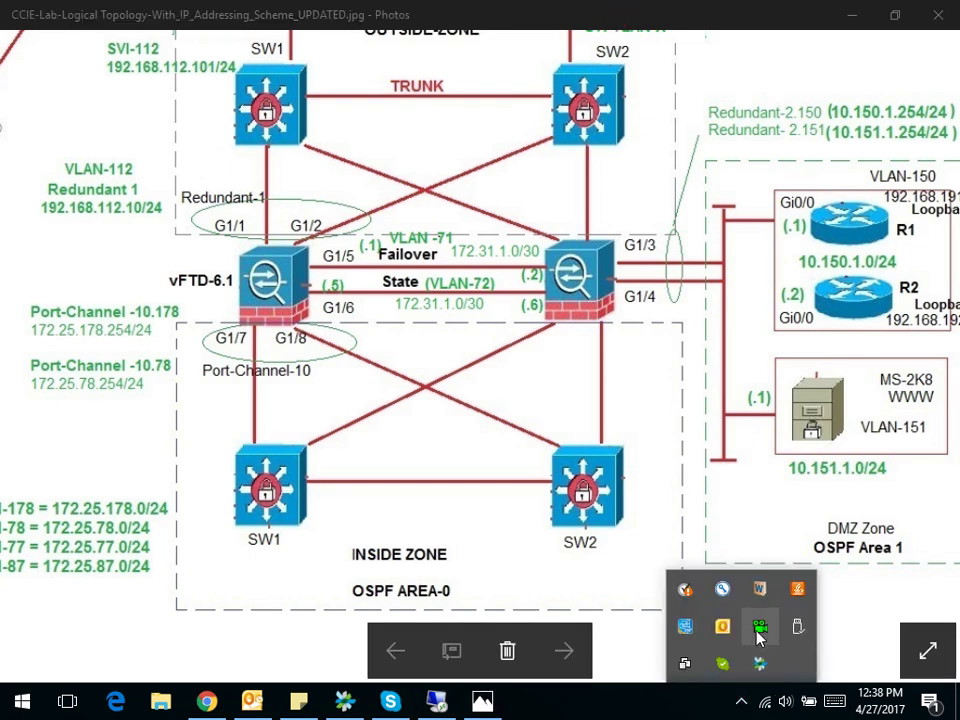
right_click(760, 626)
click(750, 654)
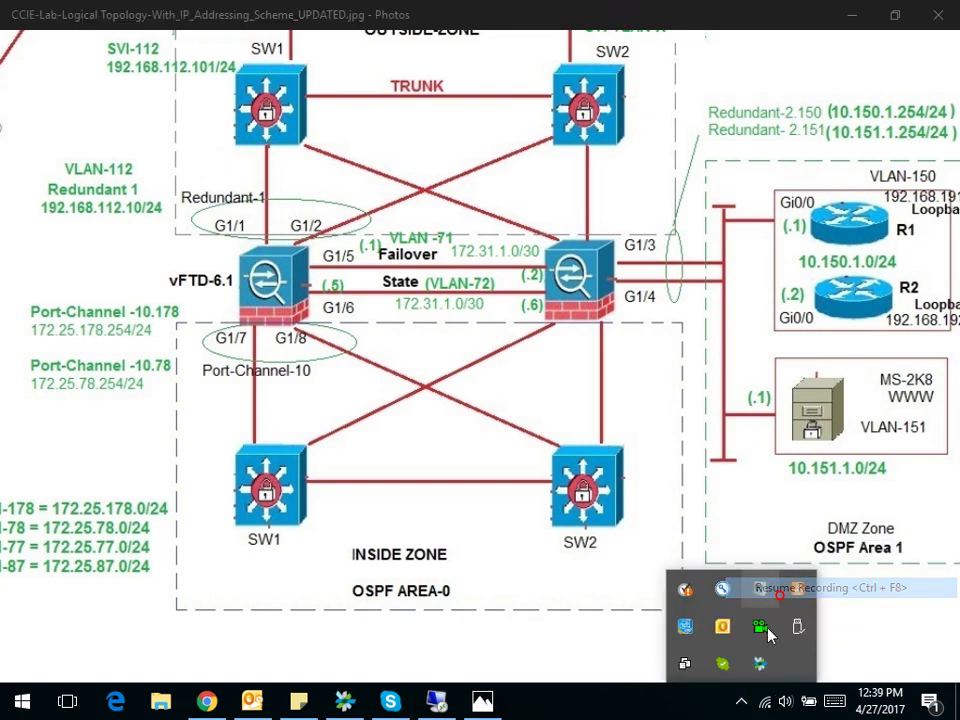
click(742, 702)
click(440, 702)
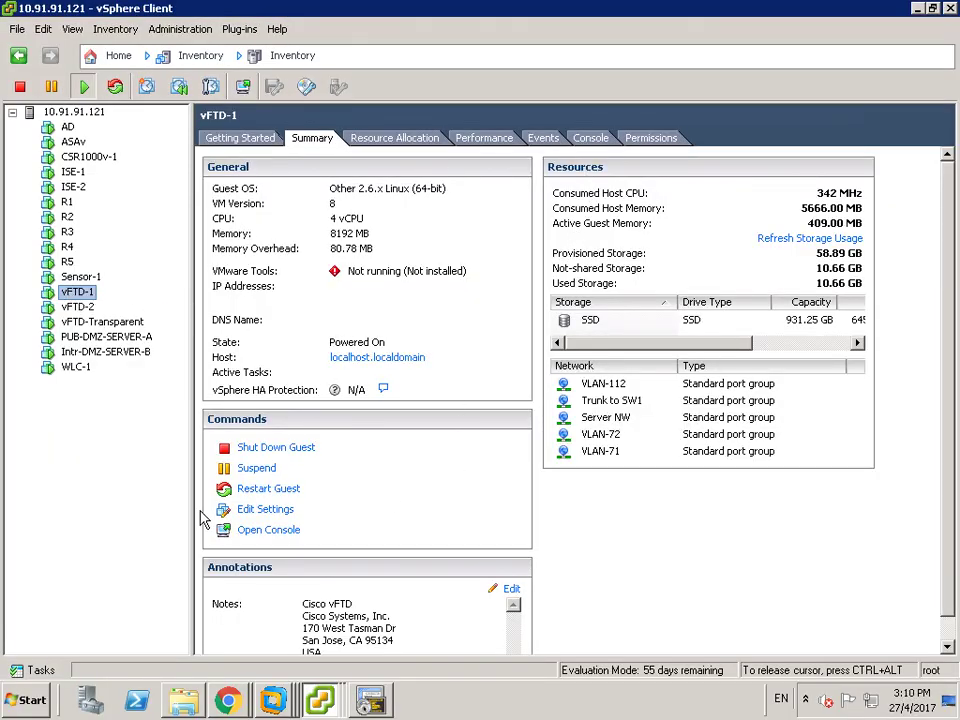
- Inspect vFTD-1's Network adapters 2, 3 and 5 in Edit Settings, then cancel
click(257, 511)
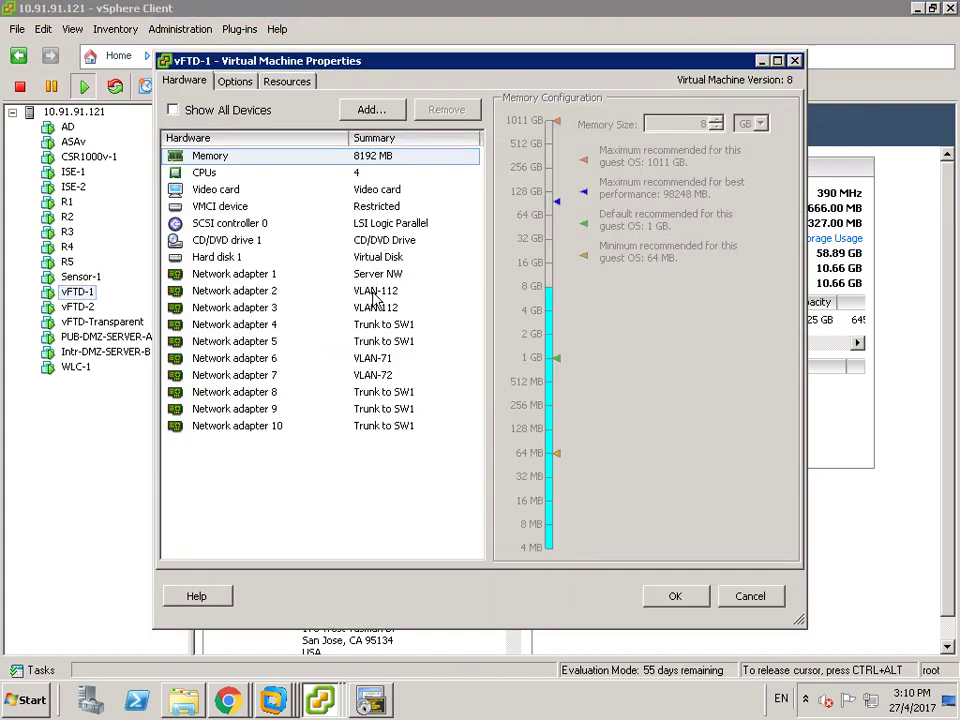
click(370, 290)
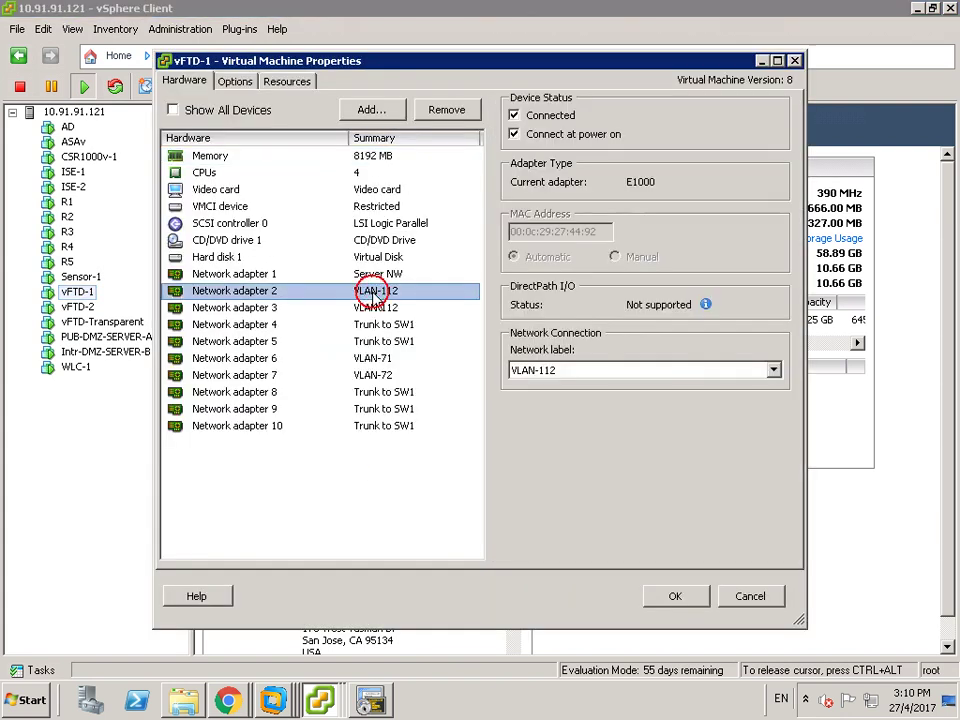
click(372, 307)
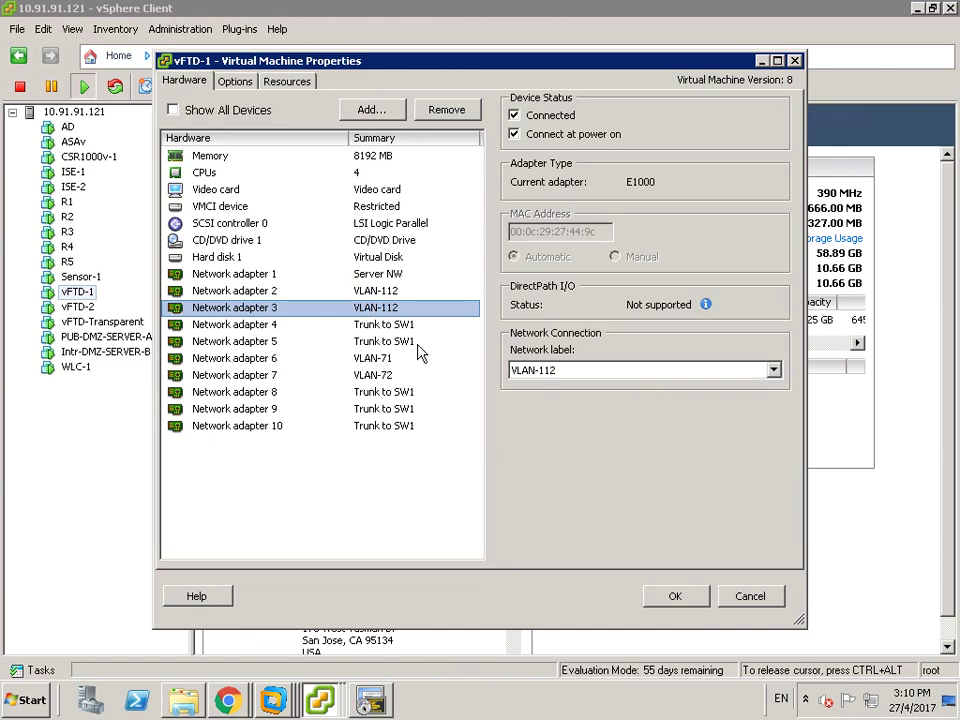
click(409, 343)
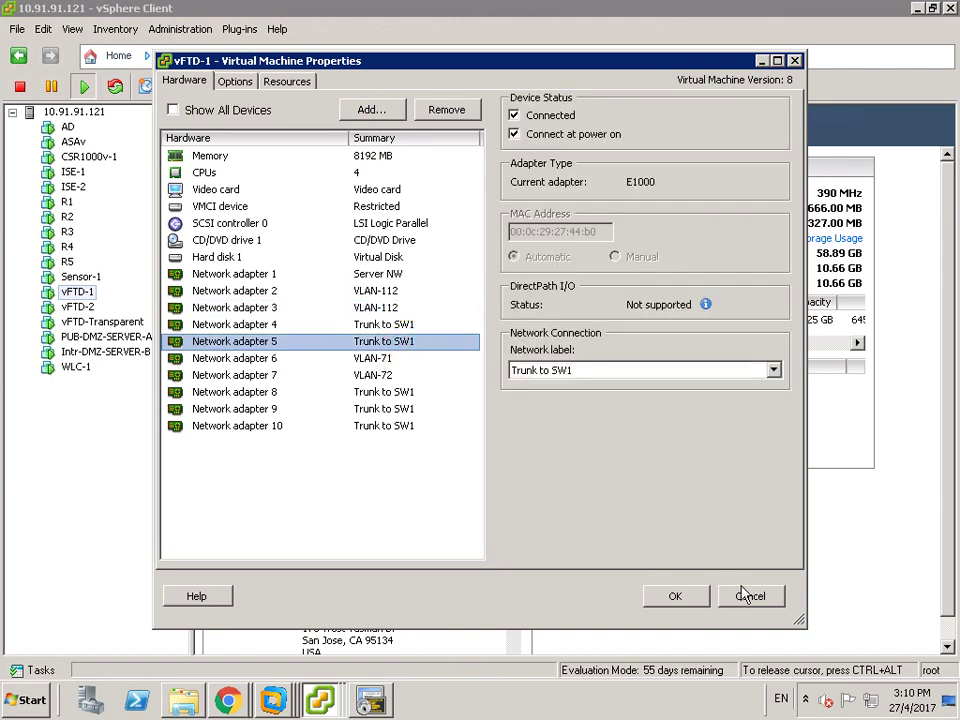
click(749, 594)
- Switch to the AD machine's console window from the vSphere window list
click(103, 408)
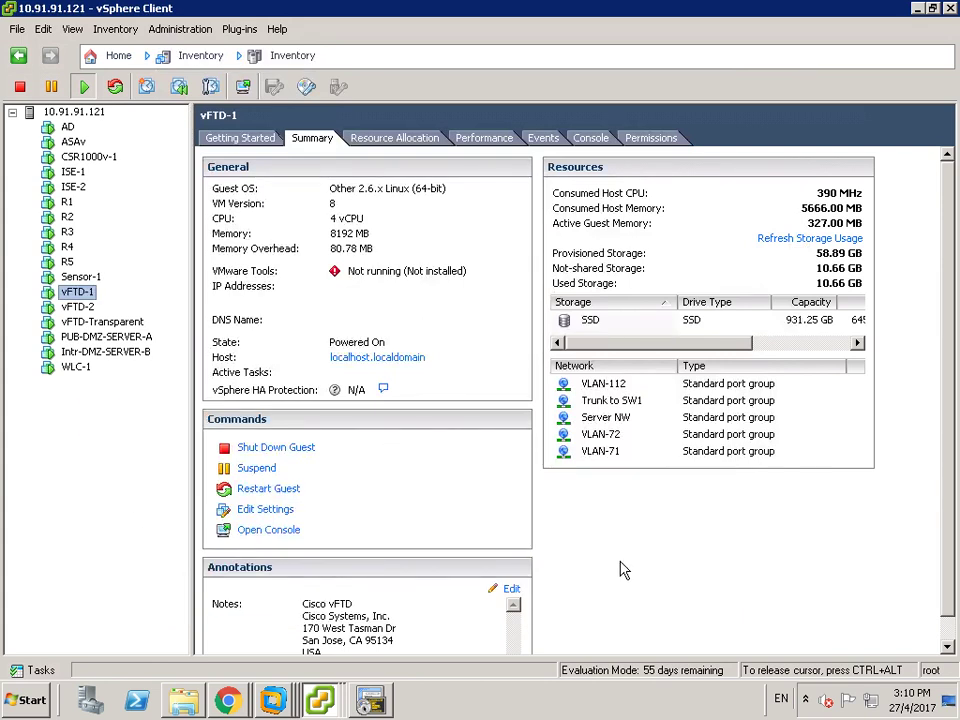
click(320, 700)
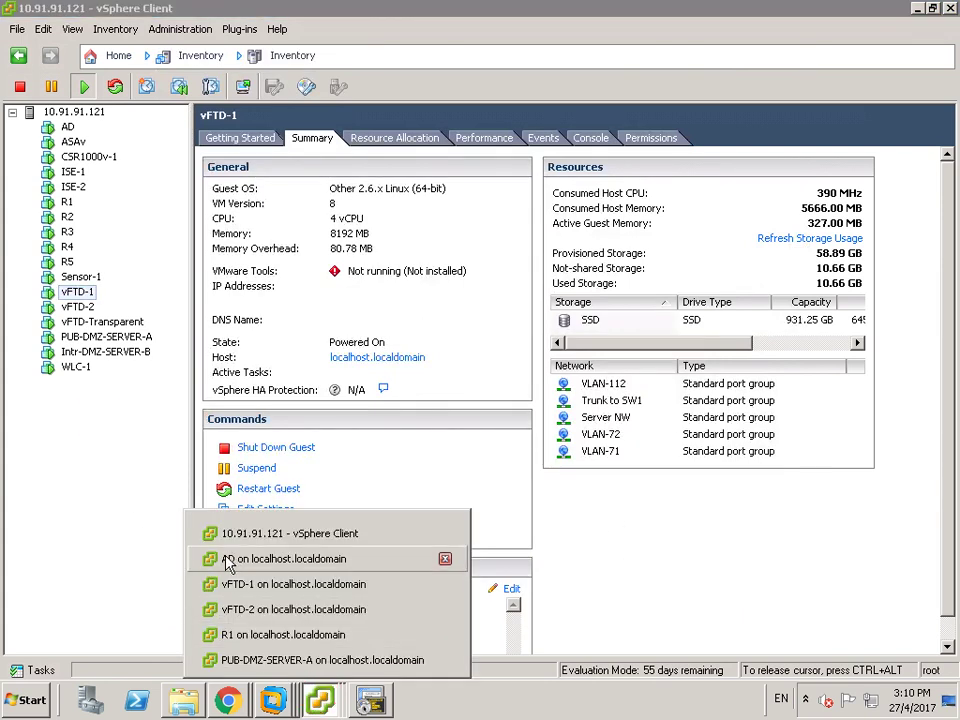
click(200, 558)
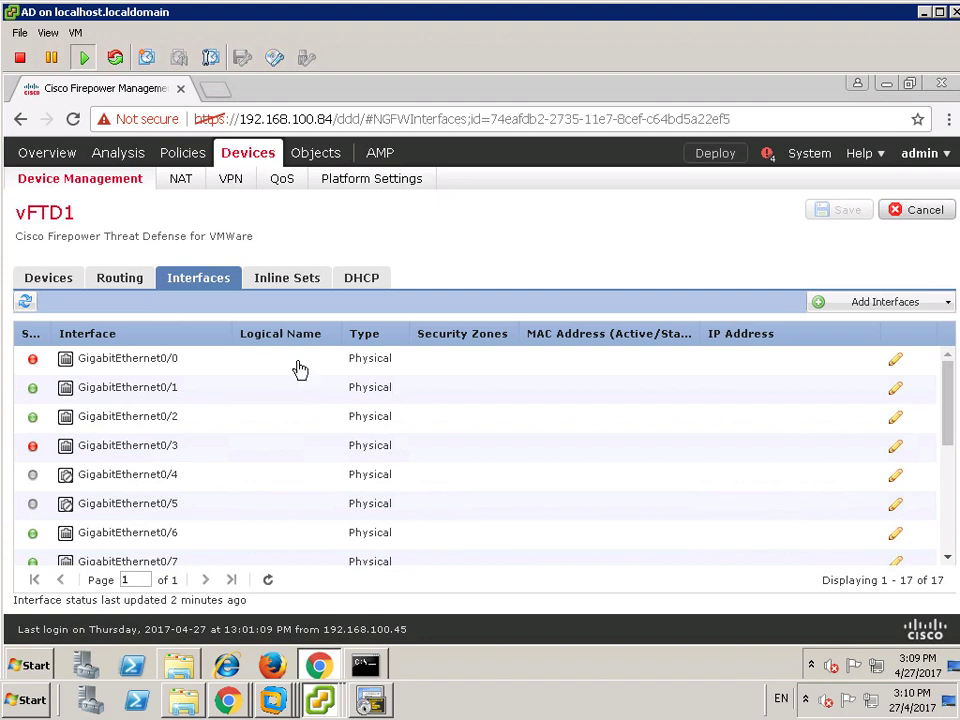
- Start an interface sync on vFTD1 but decline detecting out-of-band interface changes
click(26, 304)
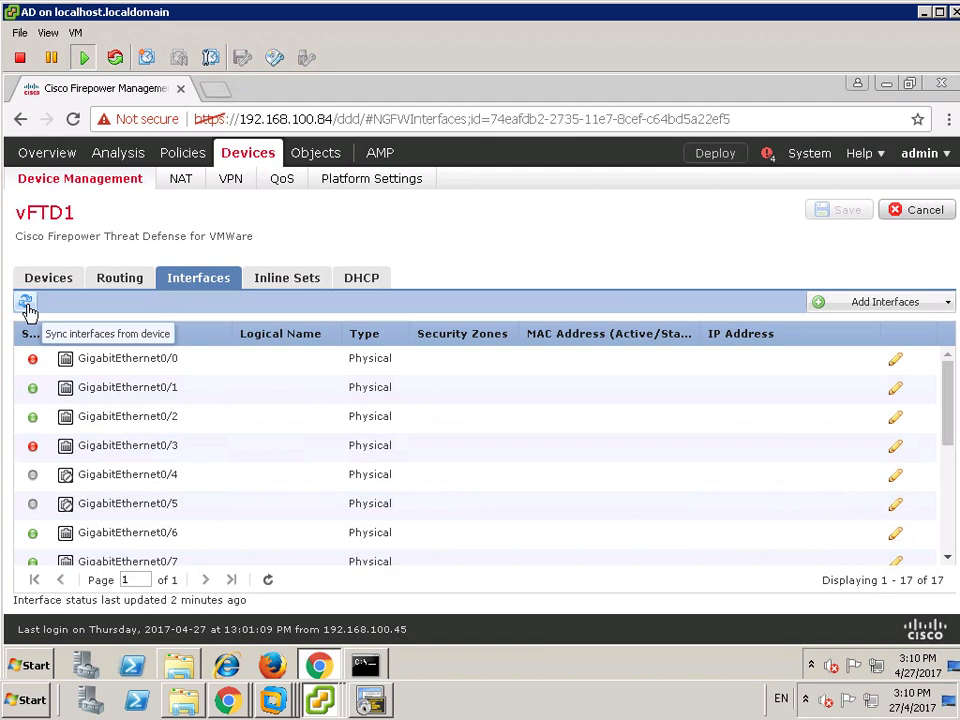
click(27, 306)
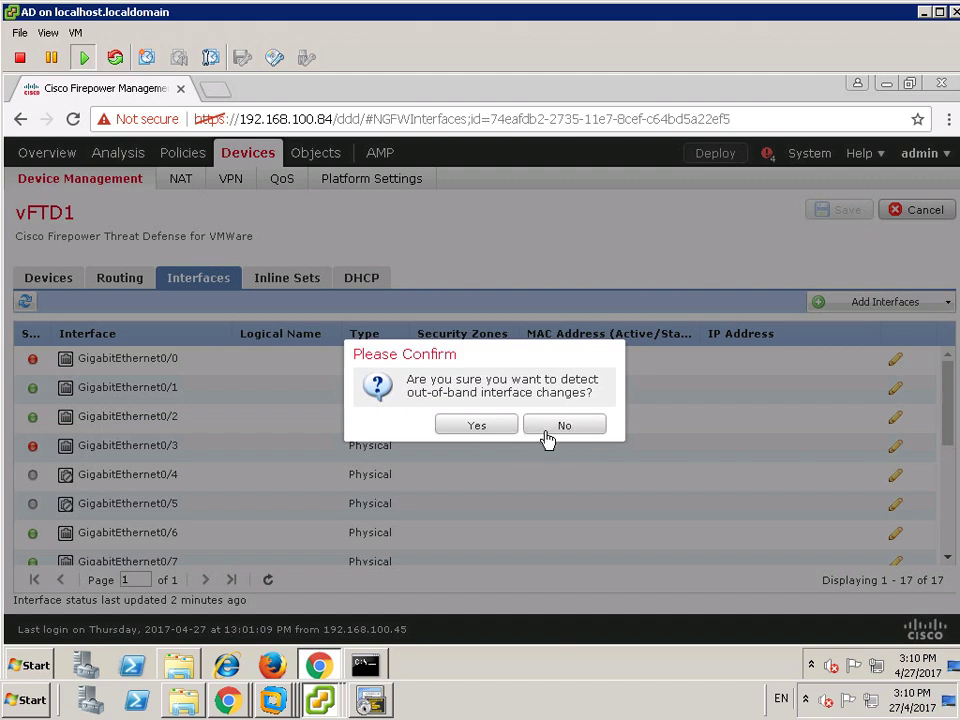
click(556, 425)
click(607, 243)
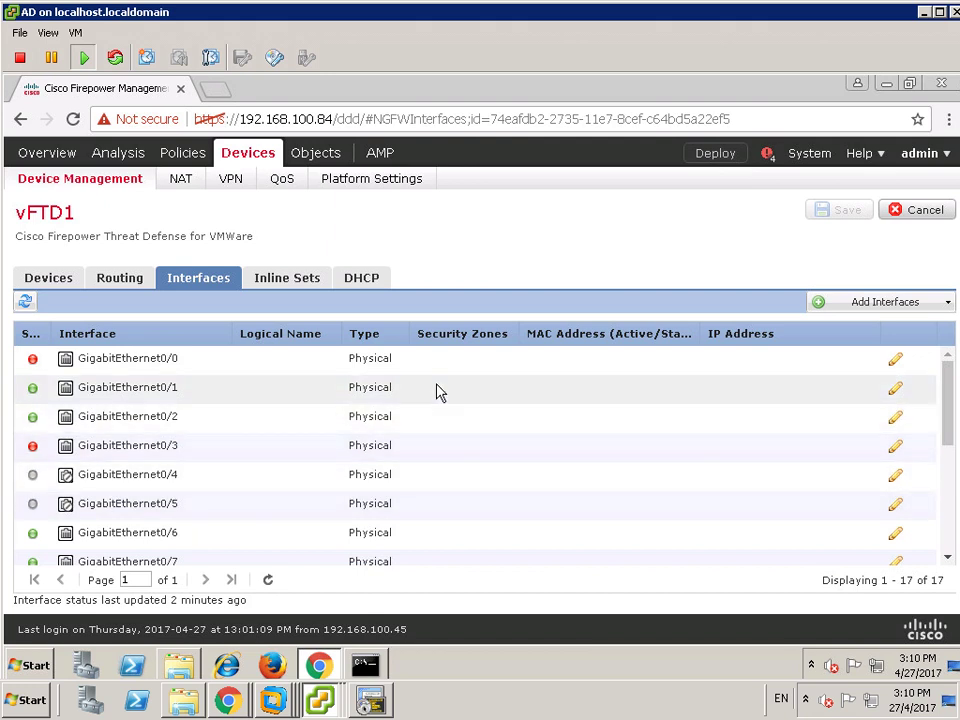
- Open vFTD1's Routing page, which shows the OSPF settings
click(122, 280)
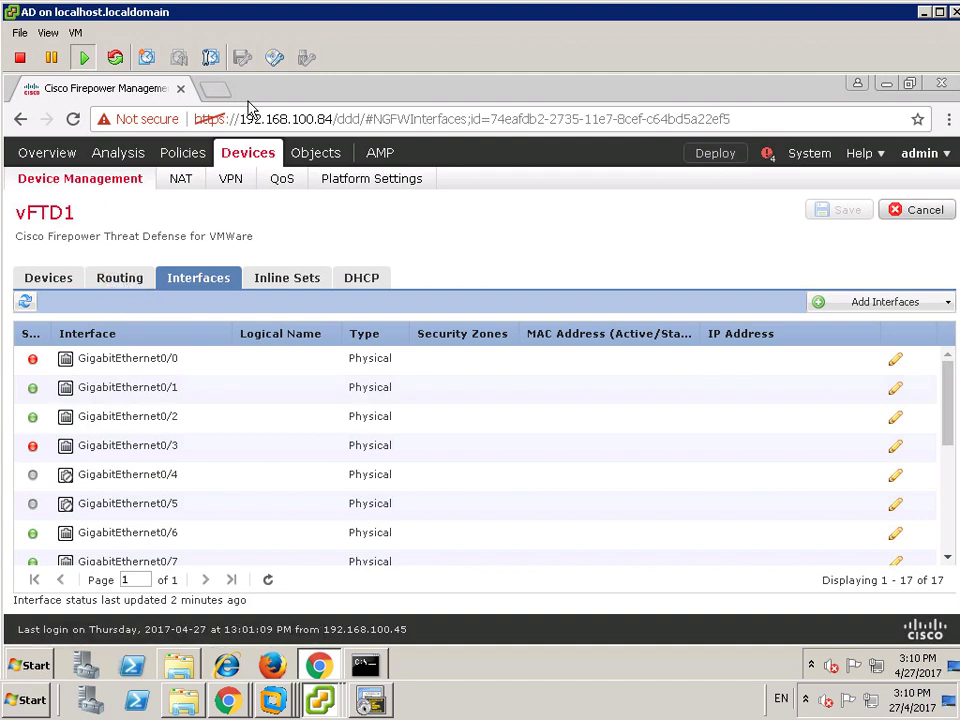
click(120, 280)
click(122, 280)
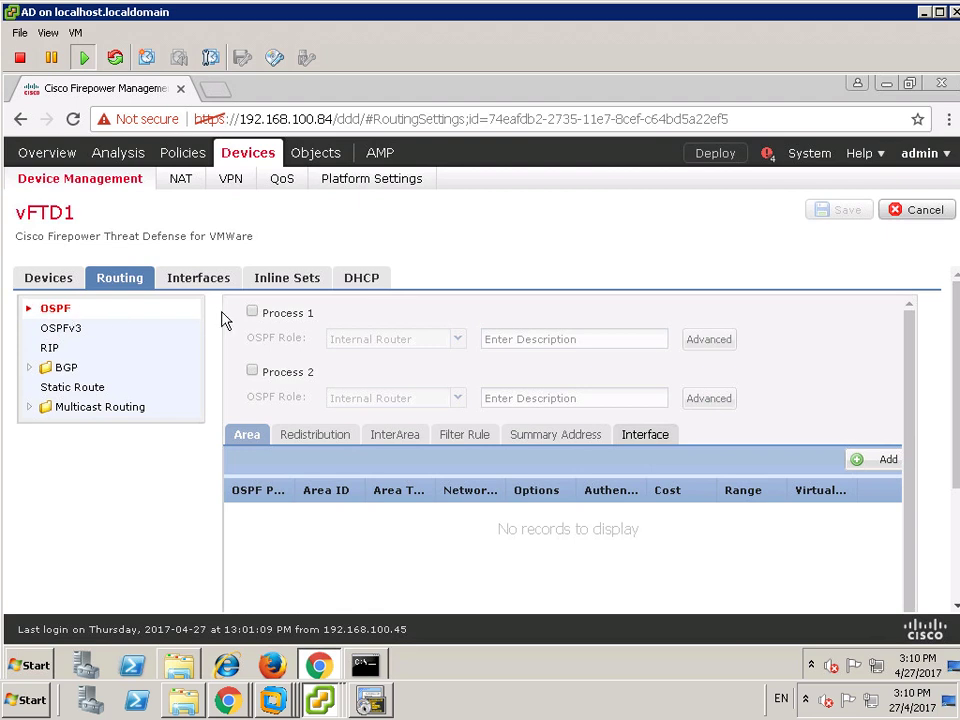
- Enable OSPF Process 1 on vFTD1, keeping the Internal Router role
click(252, 311)
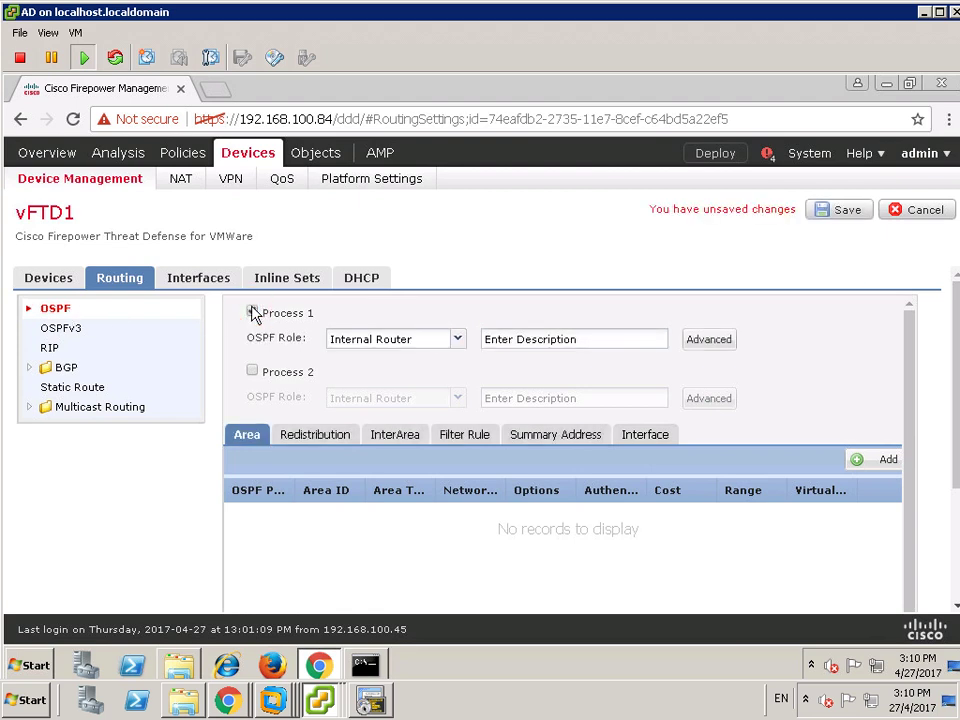
click(457, 343)
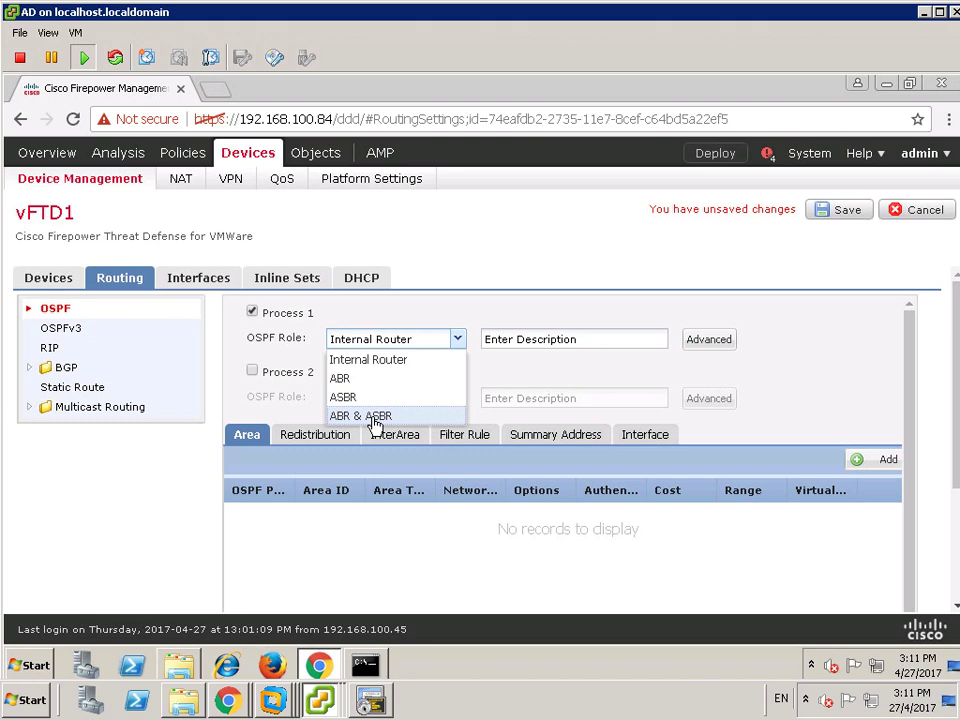
click(466, 313)
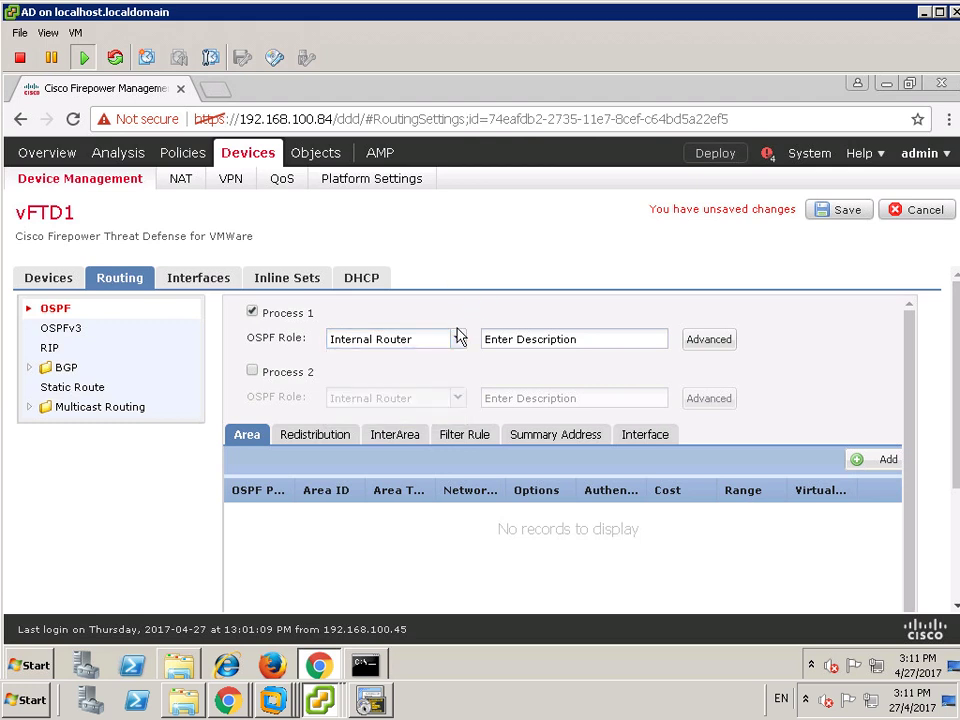
click(562, 341)
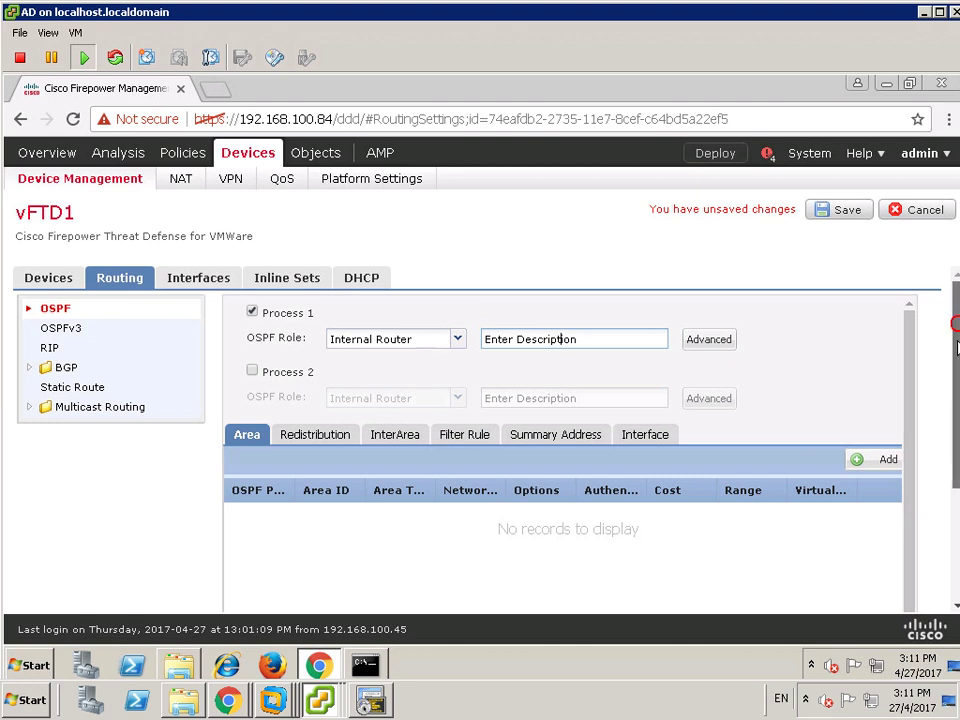
scroll(957, 367, down, 1)
scroll(176, 368, up, 1)
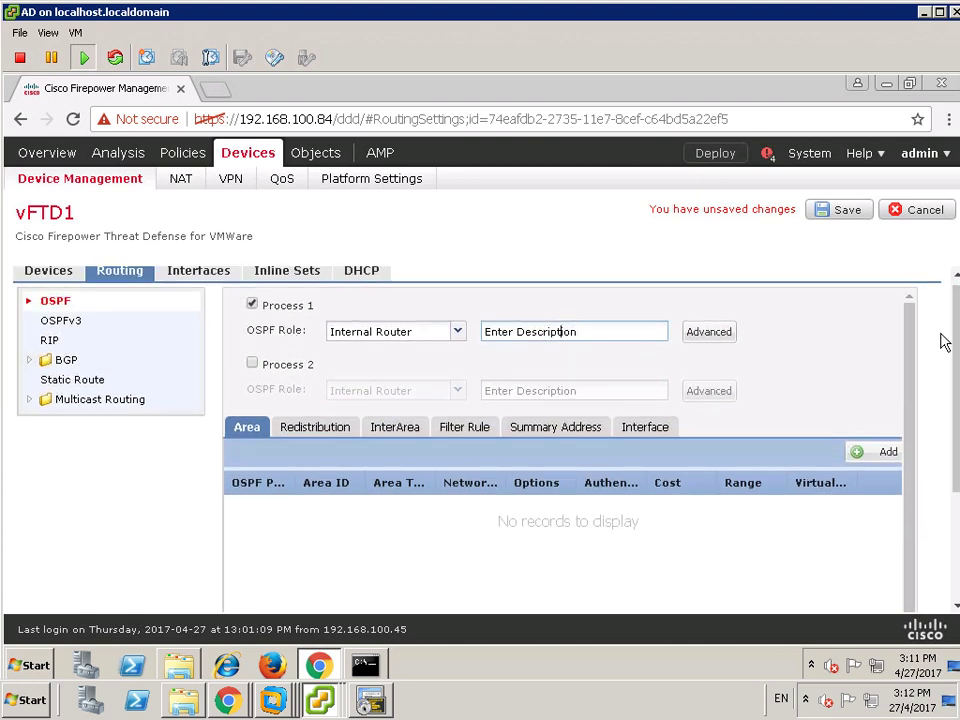
drag(955, 322, 713, 339)
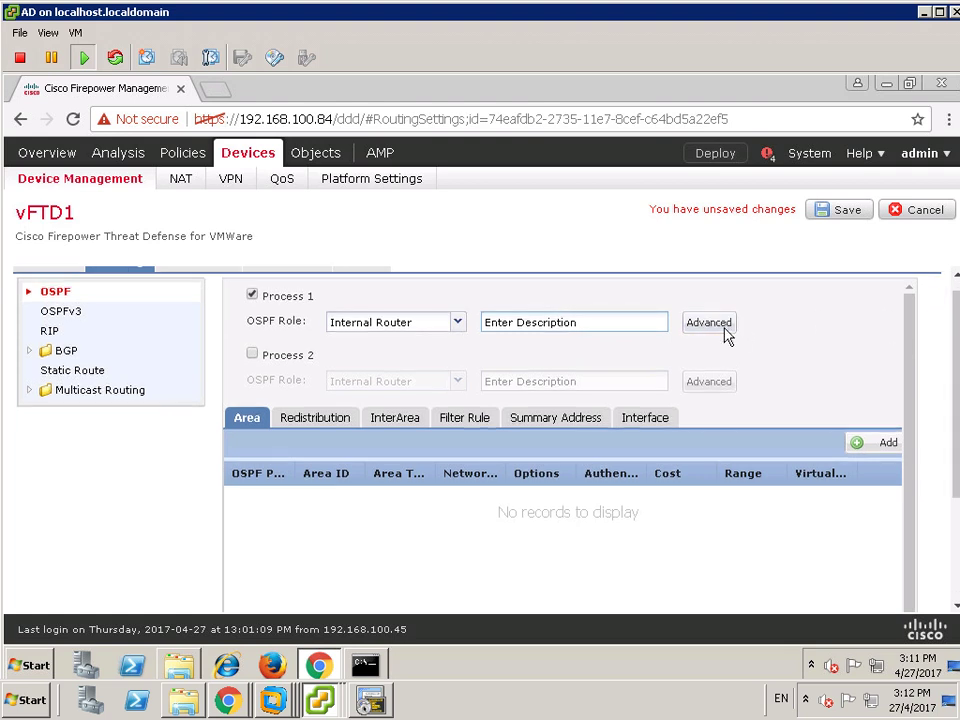
click(722, 328)
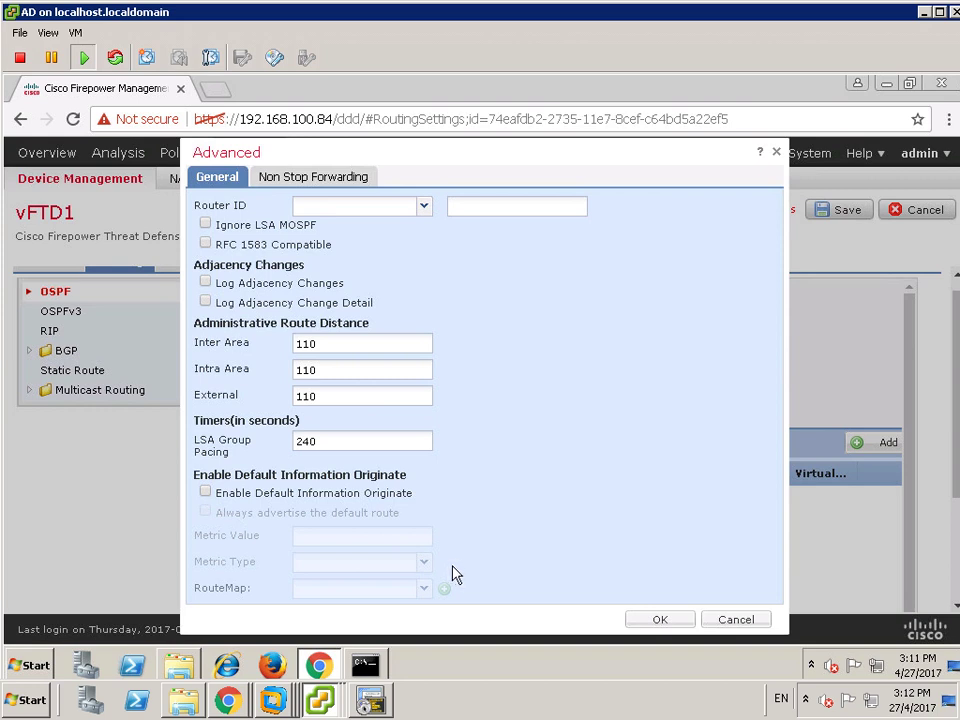
- Set OSPF Process 1's router ID to IP address 8.8.8.8 and accept the advanced settings
click(424, 207)
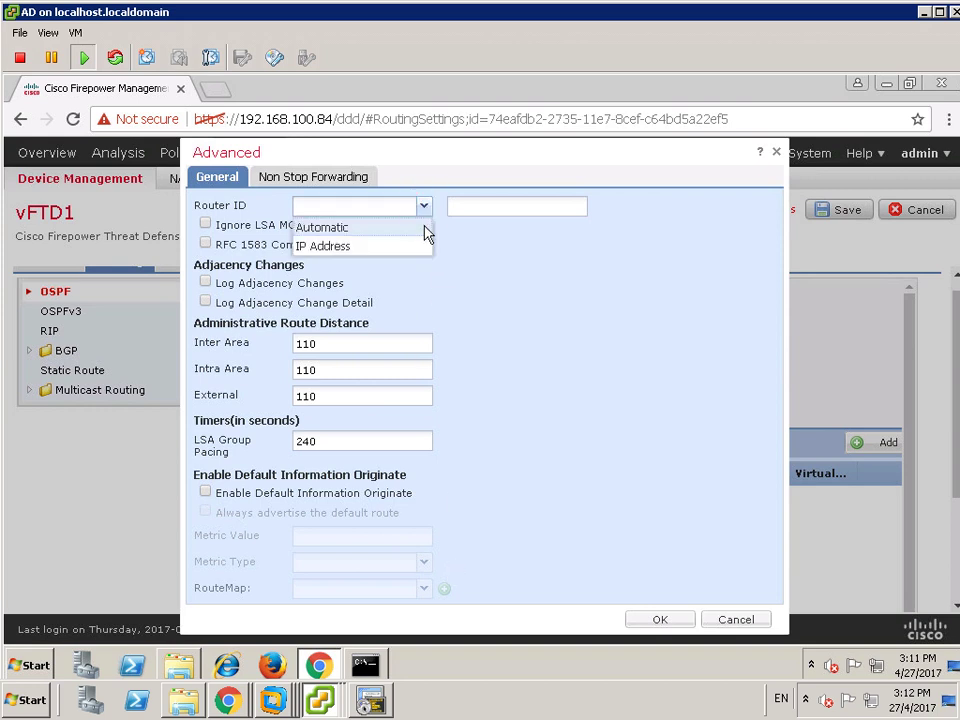
click(381, 255)
click(460, 207)
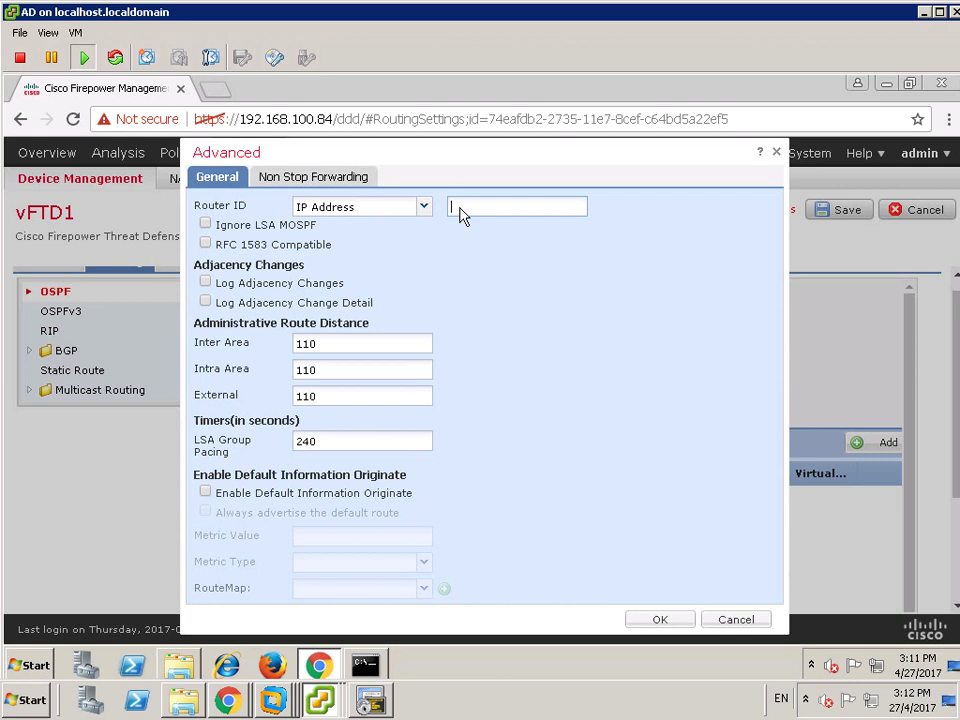
text(8.8.8.8)
click(661, 619)
- Add an OSPF area with Area ID 0 and begin a new network object for it
click(872, 443)
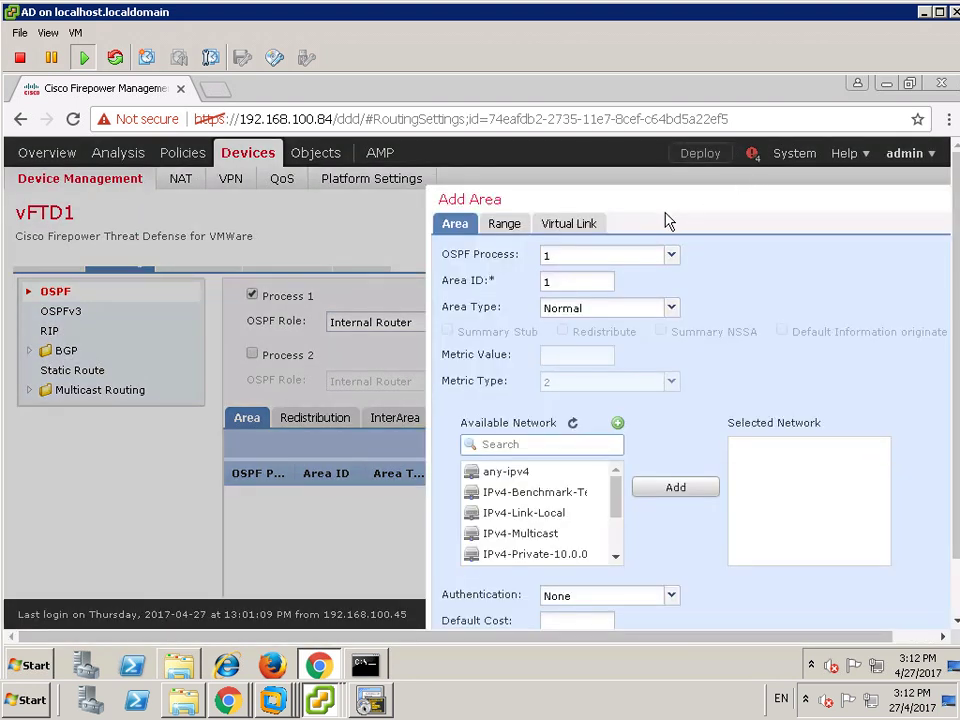
drag(667, 200, 312, 187)
drag(311, 186, 318, 166)
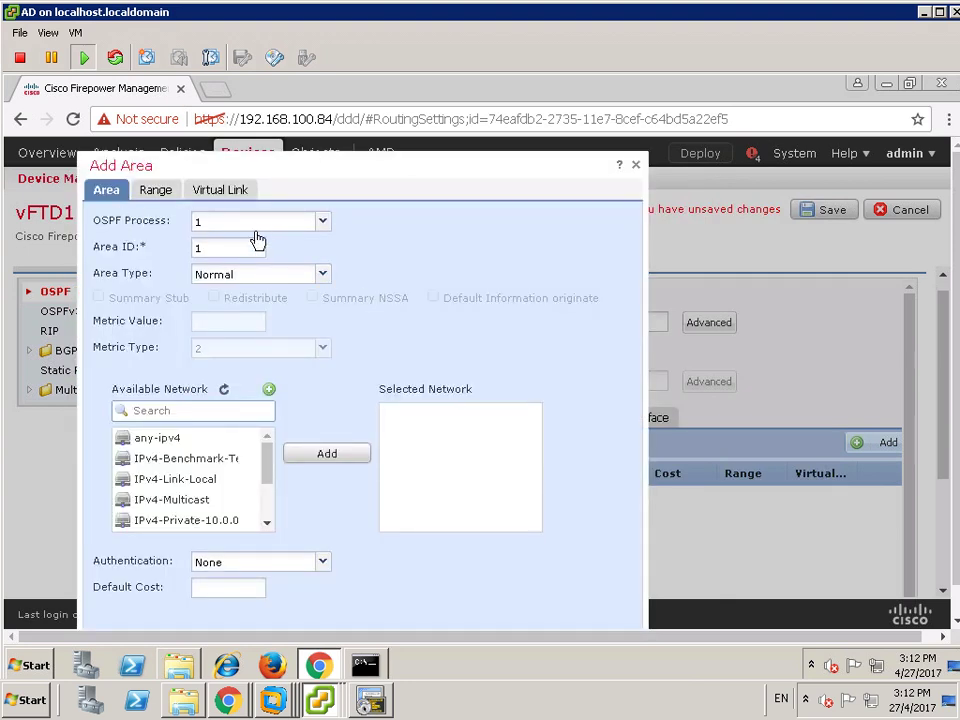
click(215, 252)
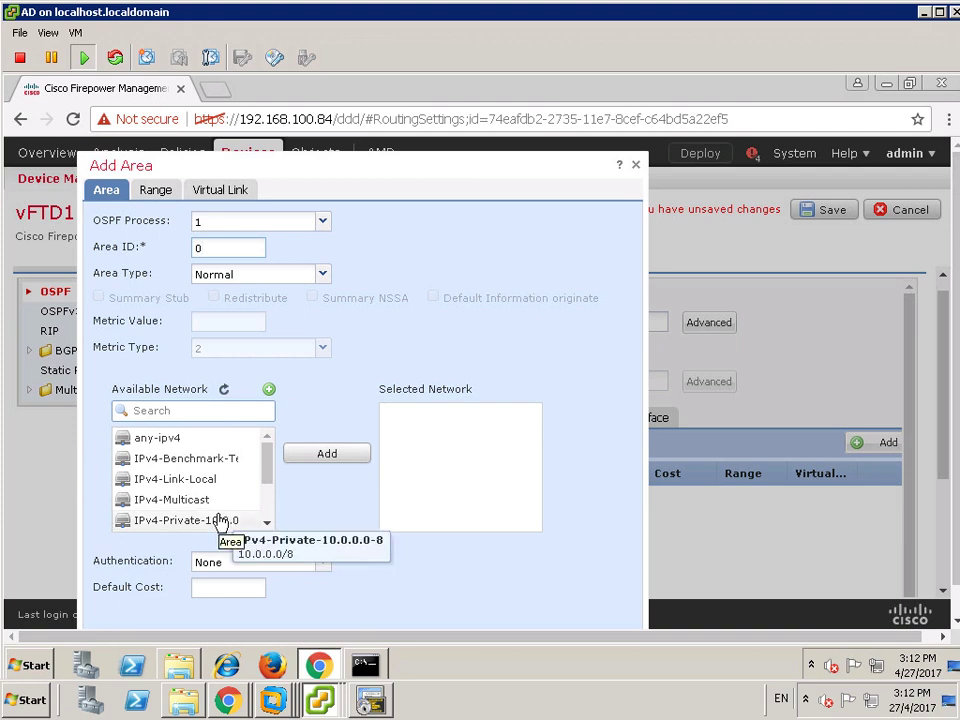
click(269, 392)
click(453, 320)
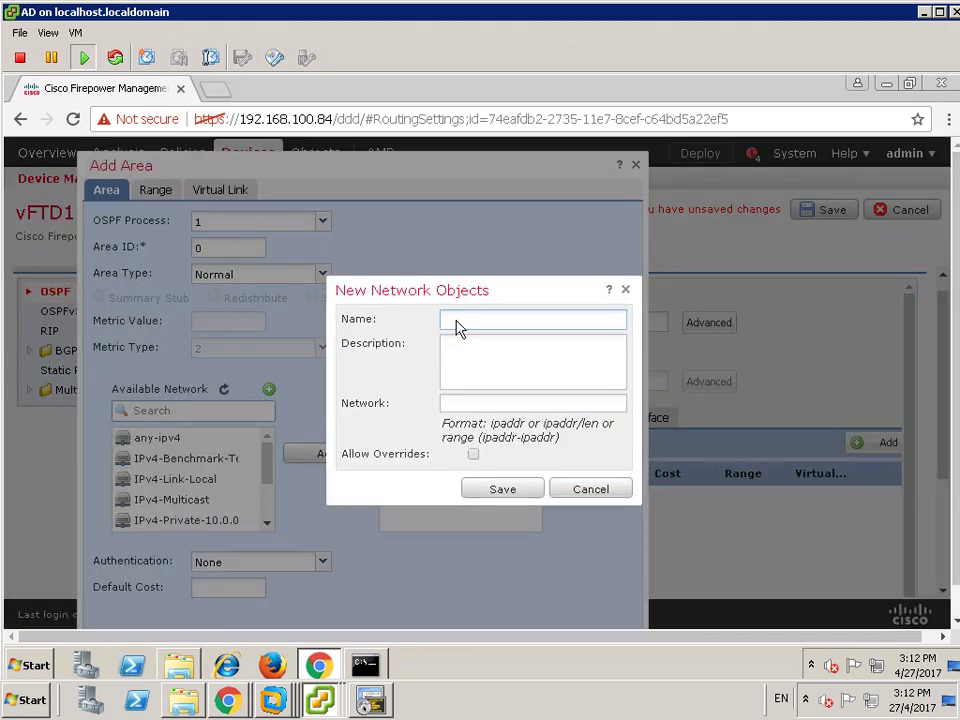
mouse_move(493, 8)
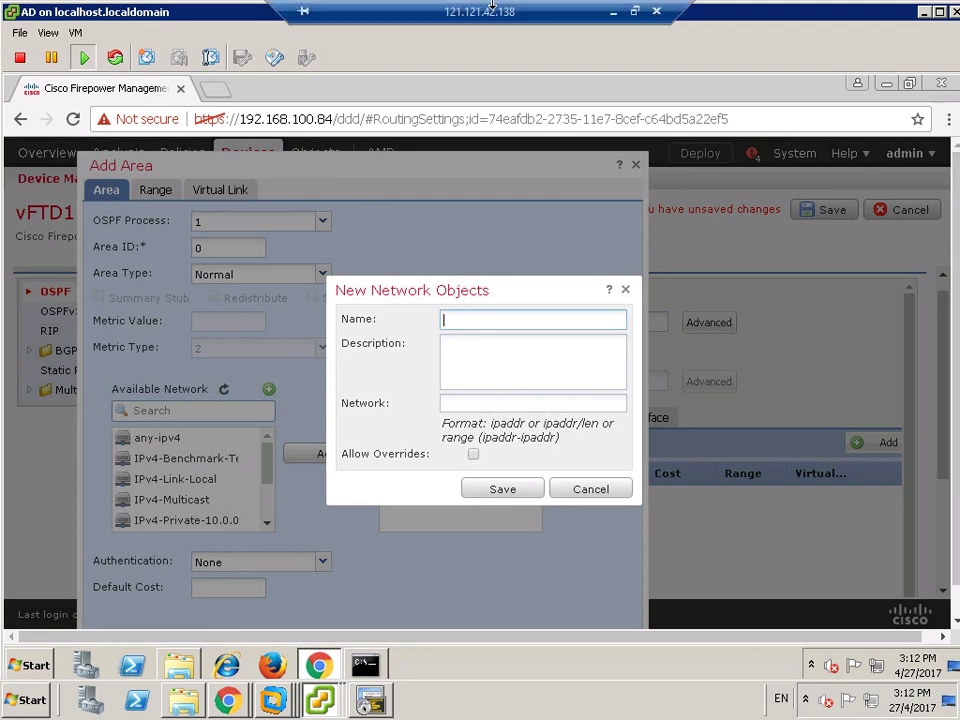
click(616, 12)
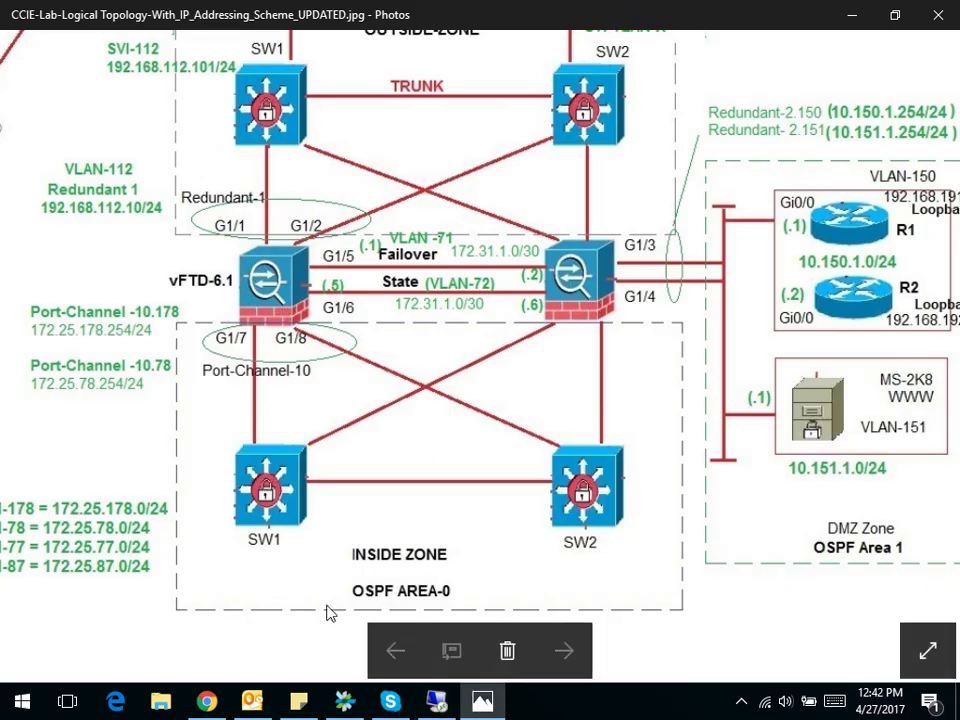
drag(185, 455, 257, 455)
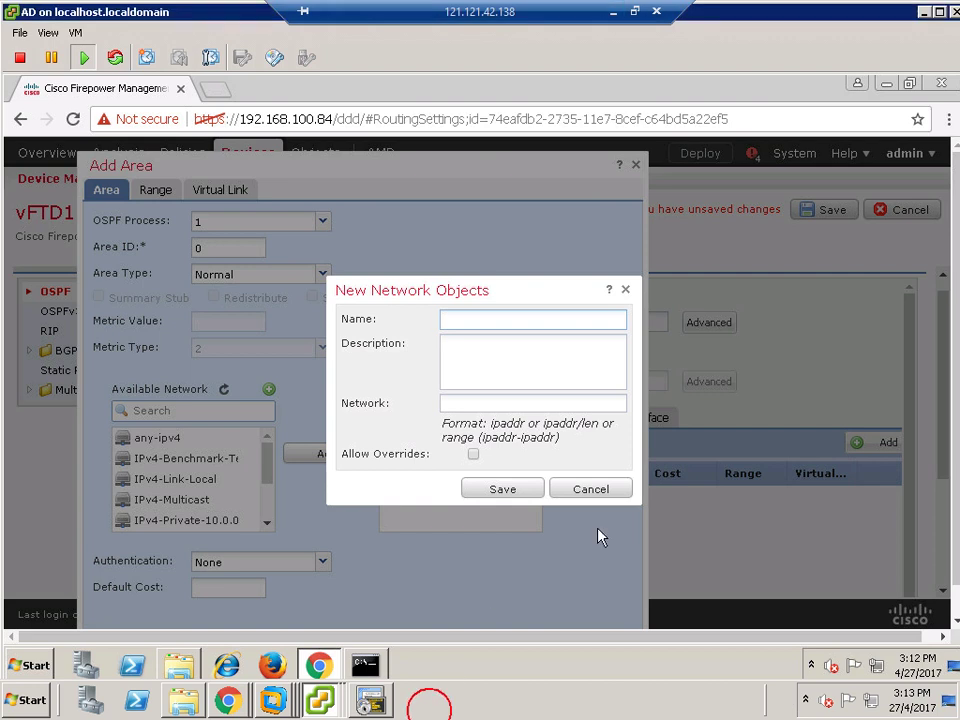
- Discard the unfinished network object and area, leaving the OSPF page for Object Management
click(591, 489)
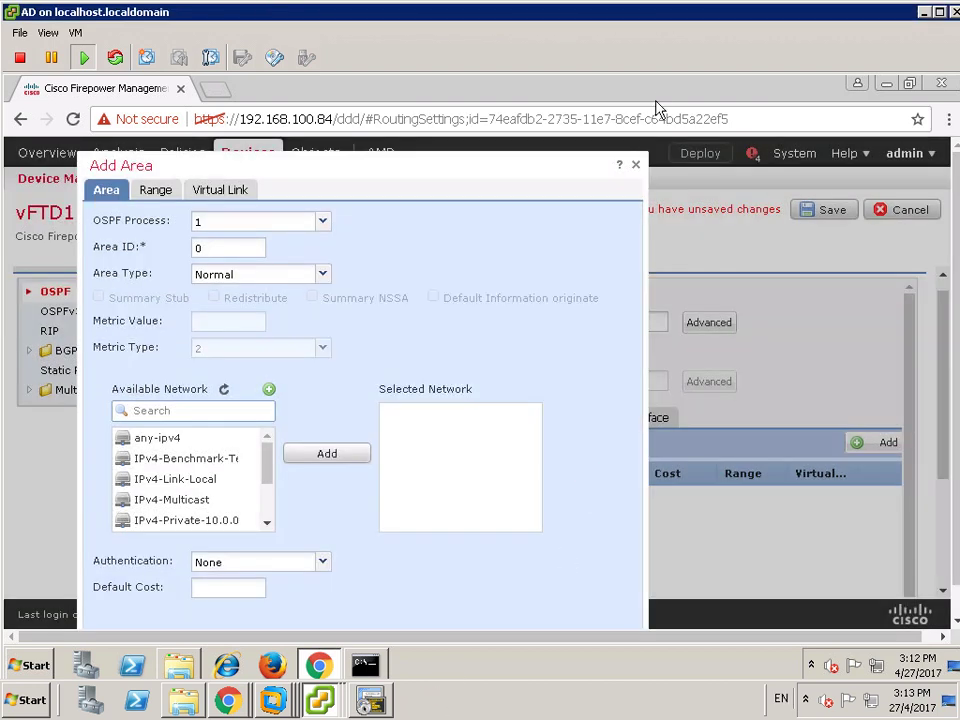
click(637, 169)
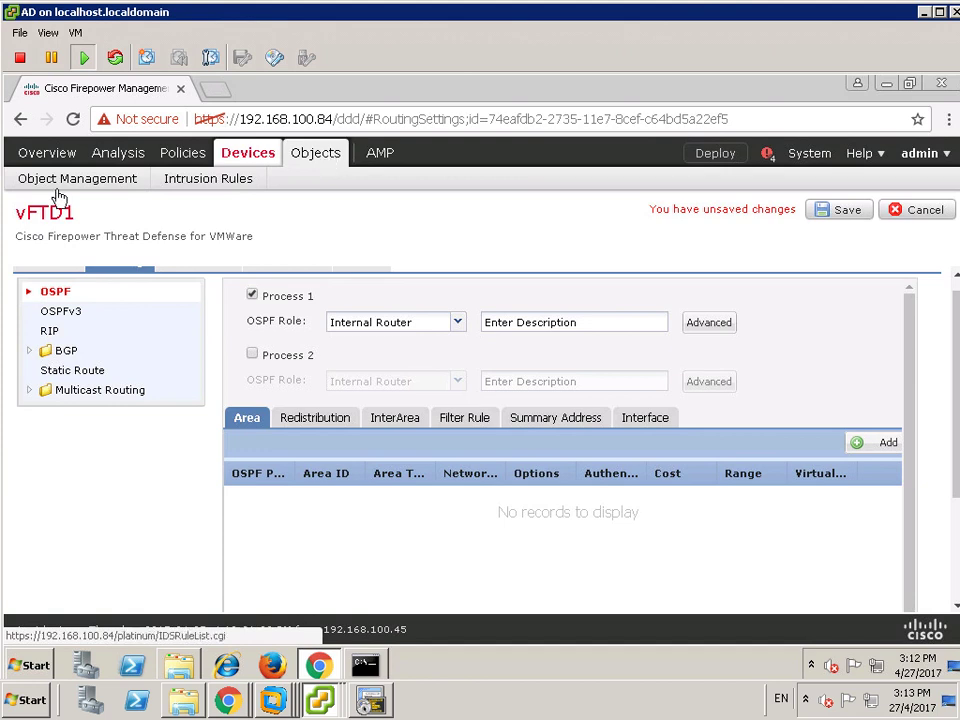
click(88, 188)
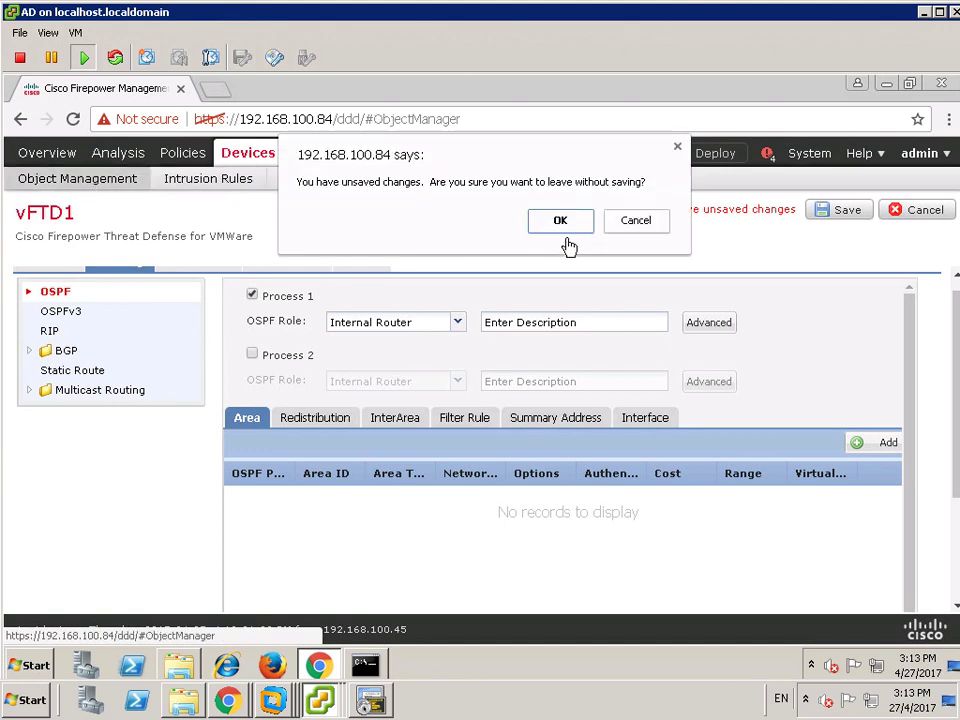
click(559, 229)
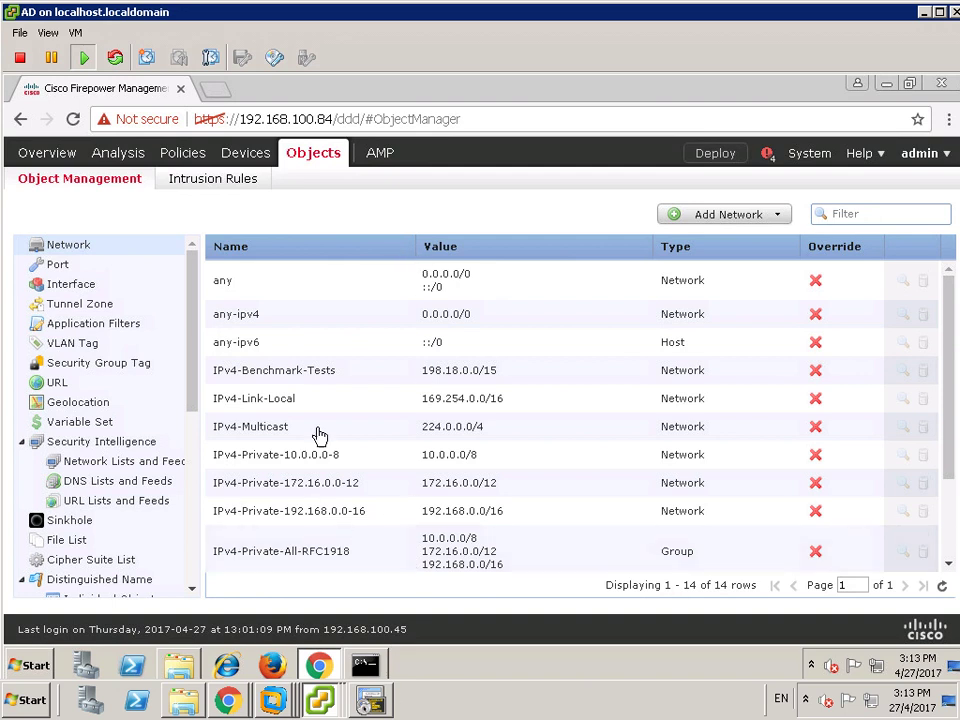
- Confirm the trust1 zone holds vFTD1's R3.78-trust1 interface, then view network objects
click(78, 287)
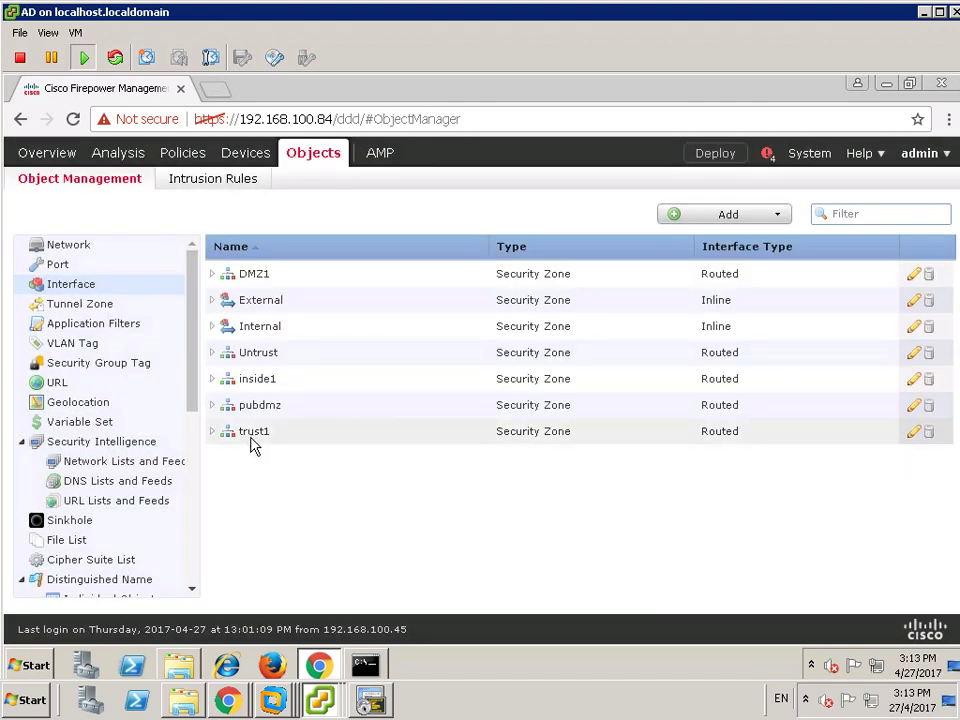
click(212, 431)
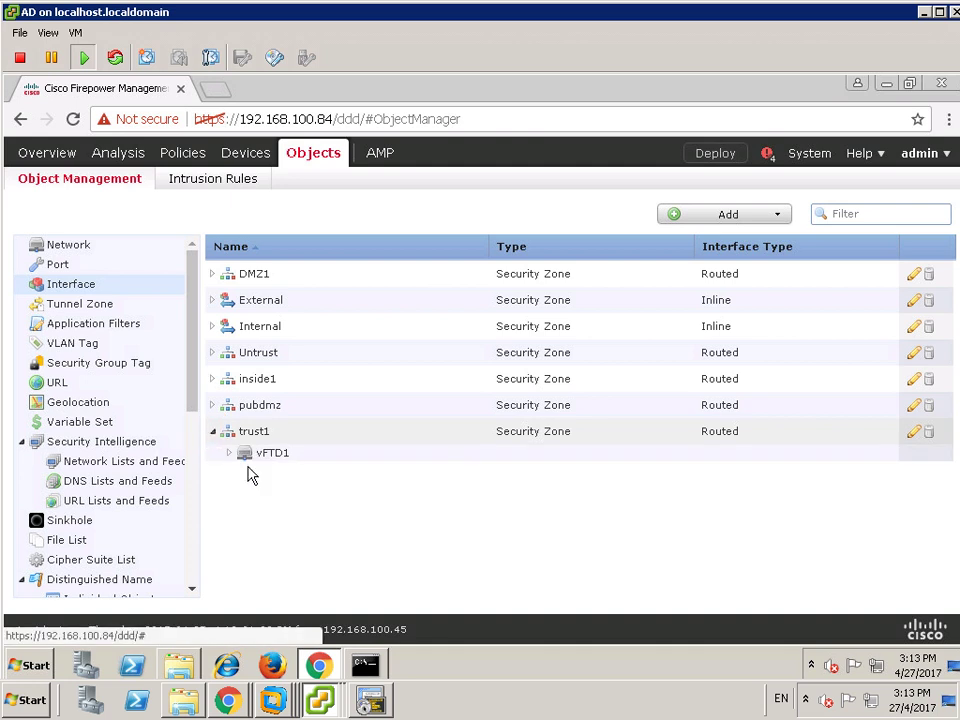
click(229, 457)
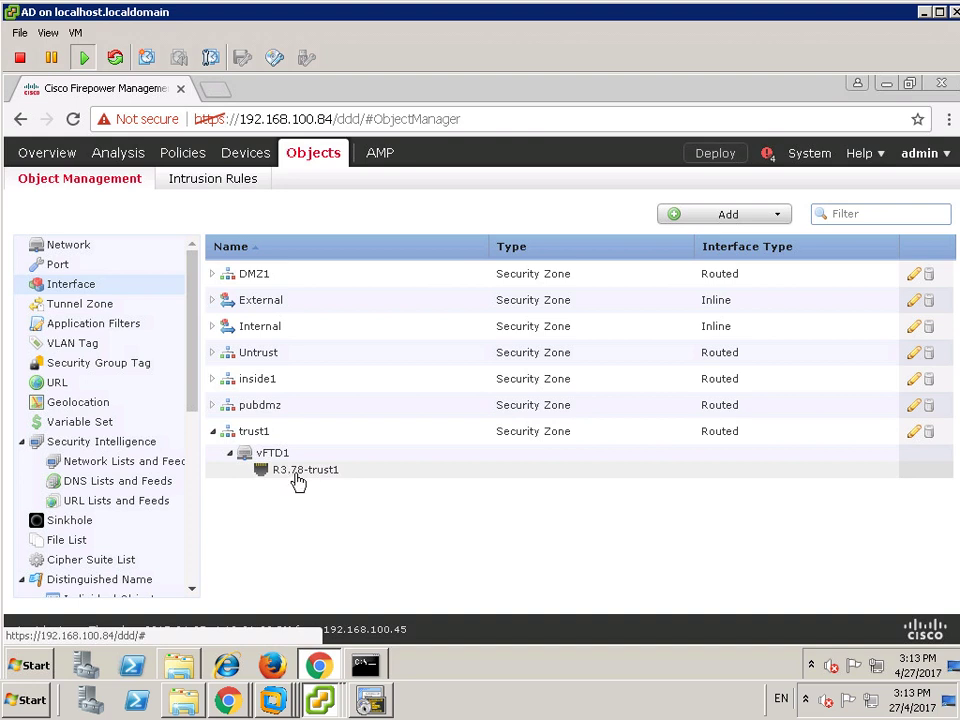
click(72, 248)
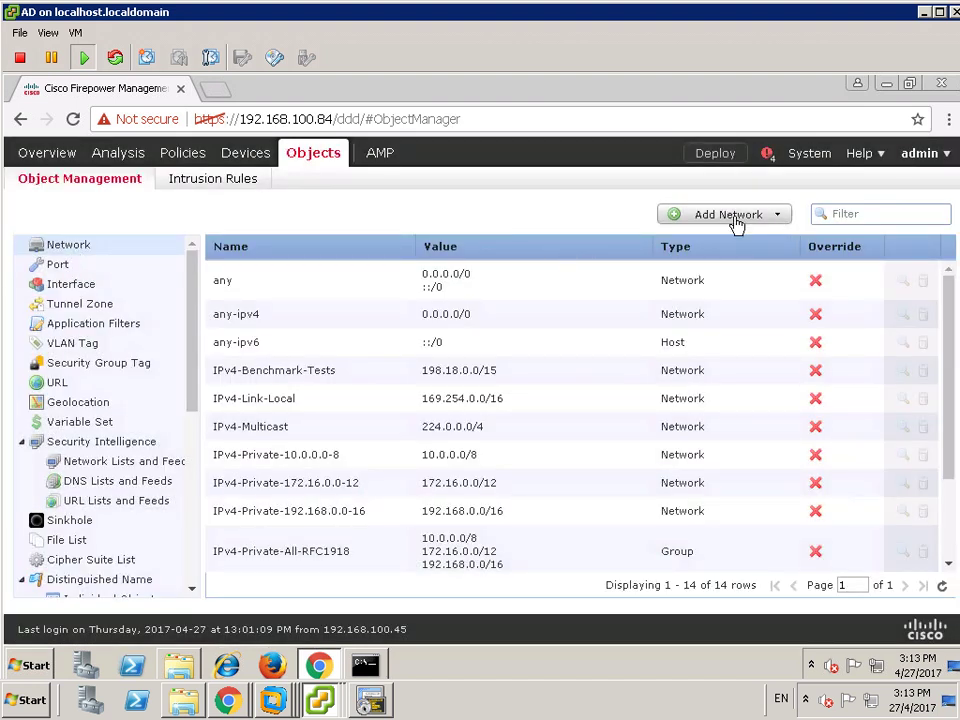
- Create a TrustZone-Subnet network object for 172.25.78.0/24
click(671, 216)
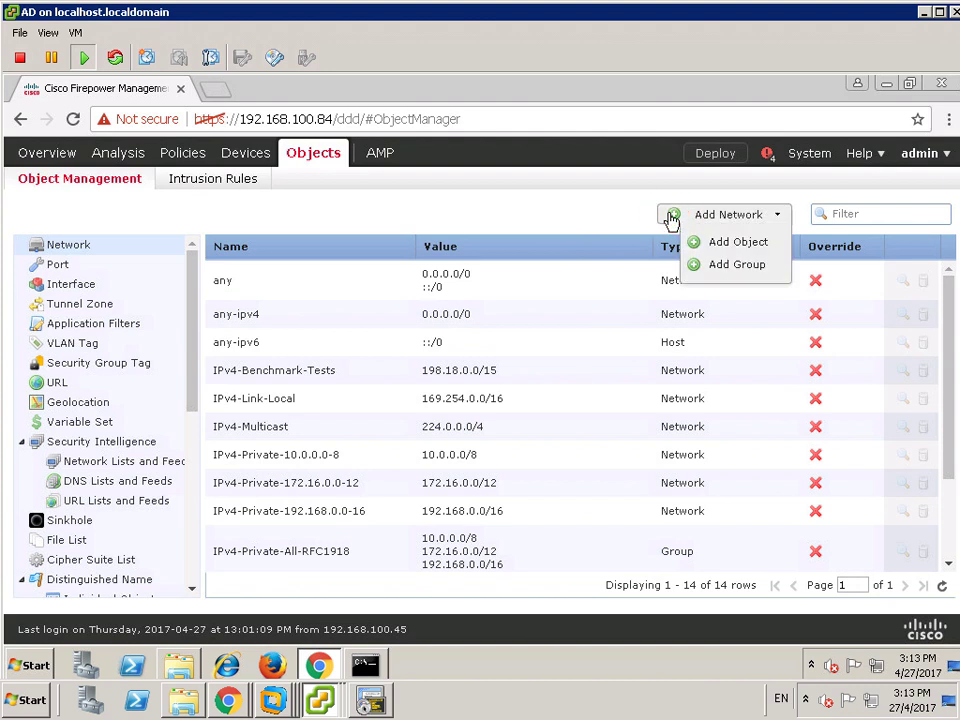
click(735, 245)
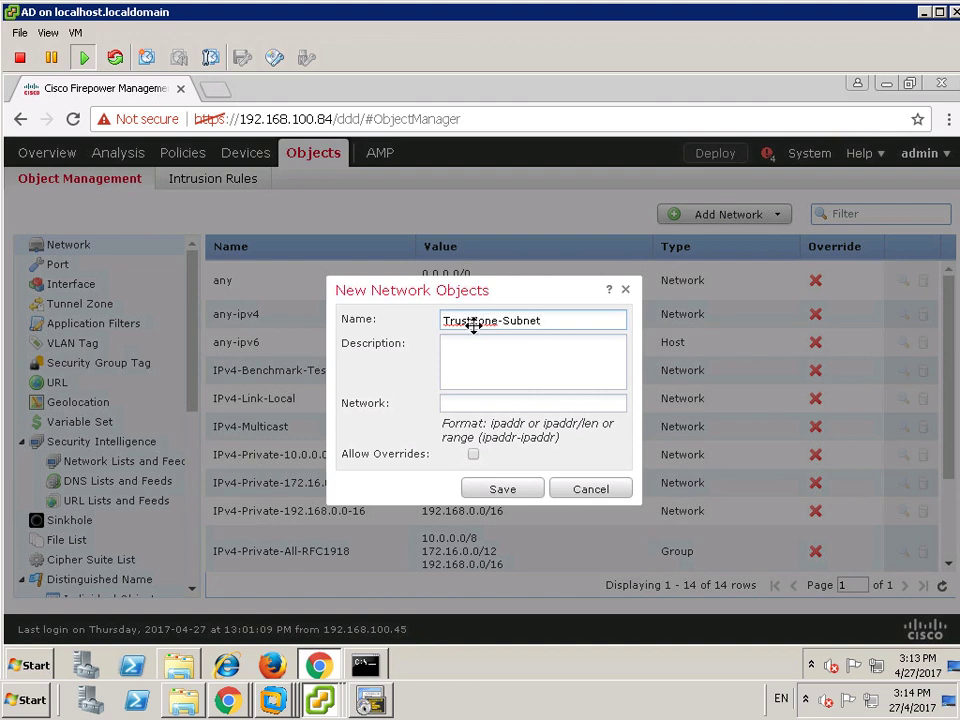
click(472, 407)
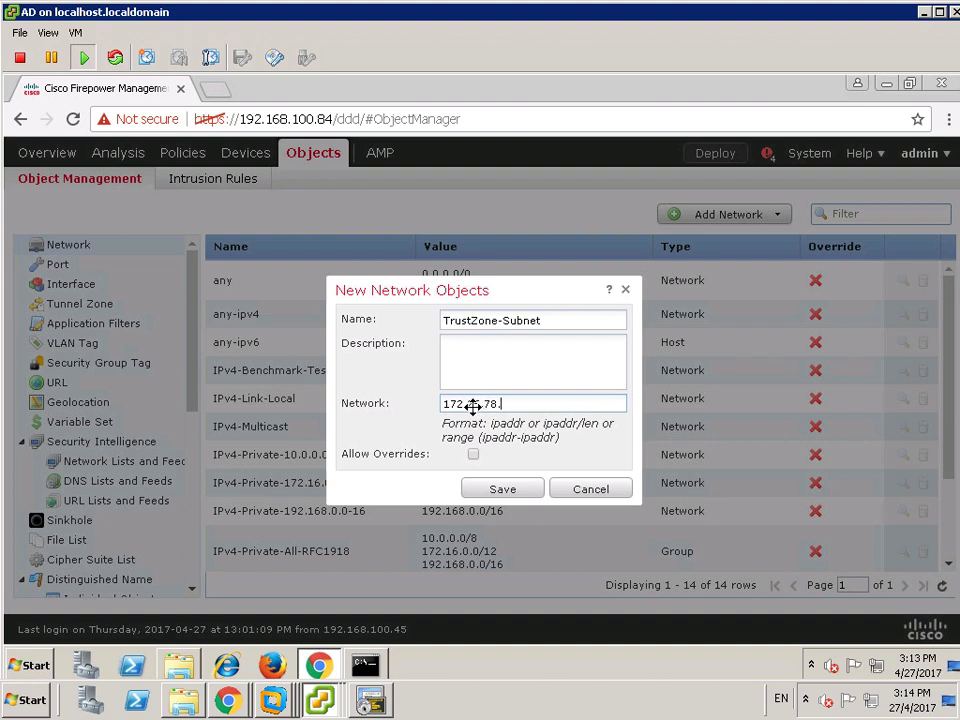
click(504, 492)
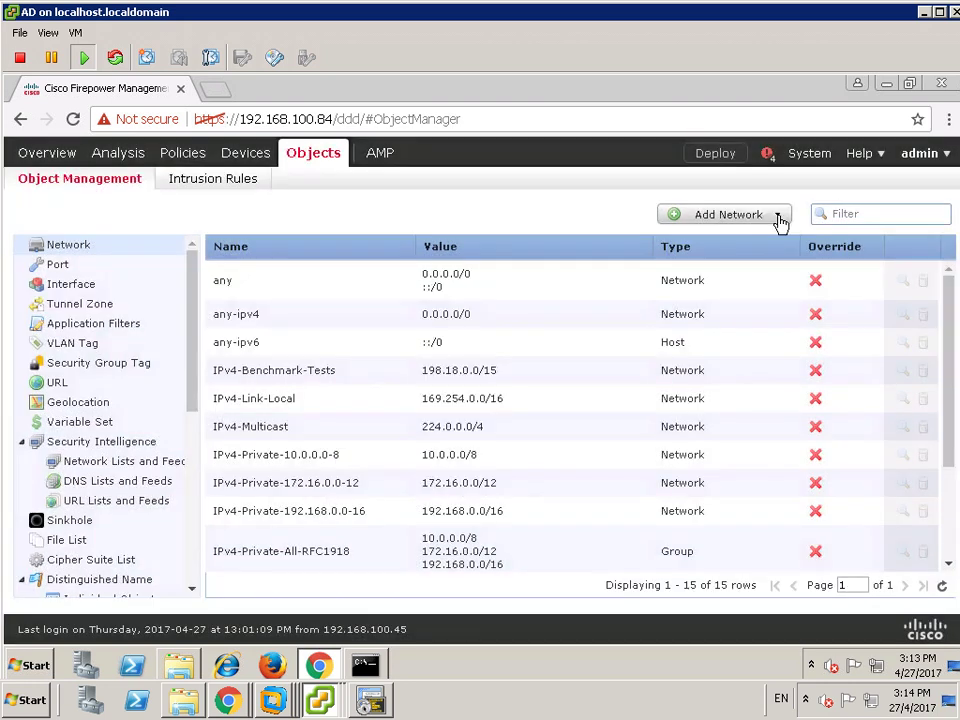
- Start another new network object, then cancel it
click(778, 215)
click(757, 249)
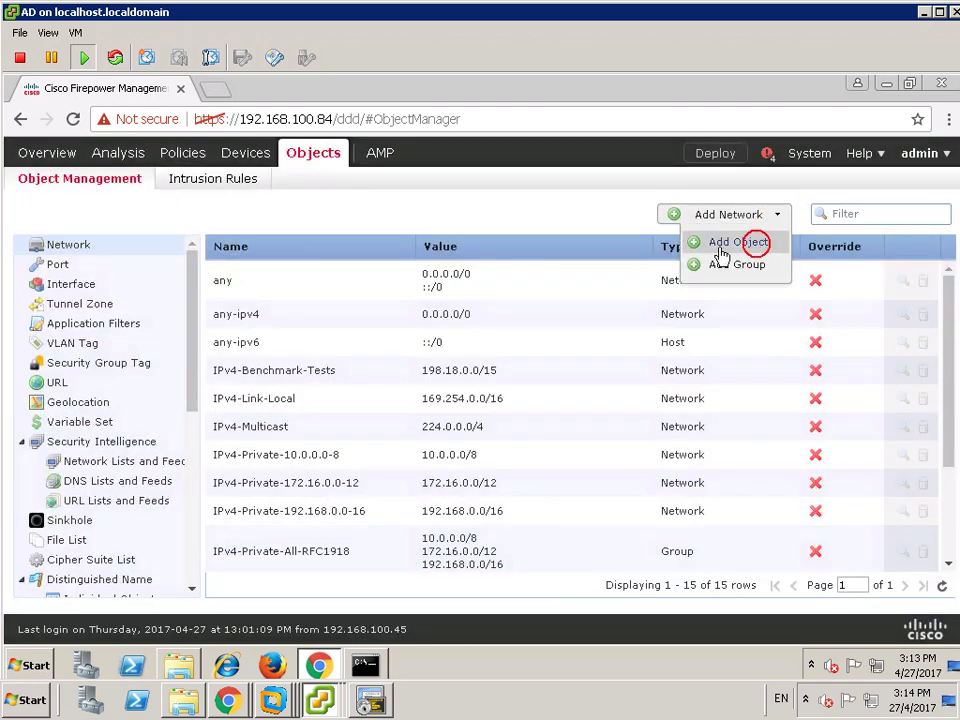
click(461, 318)
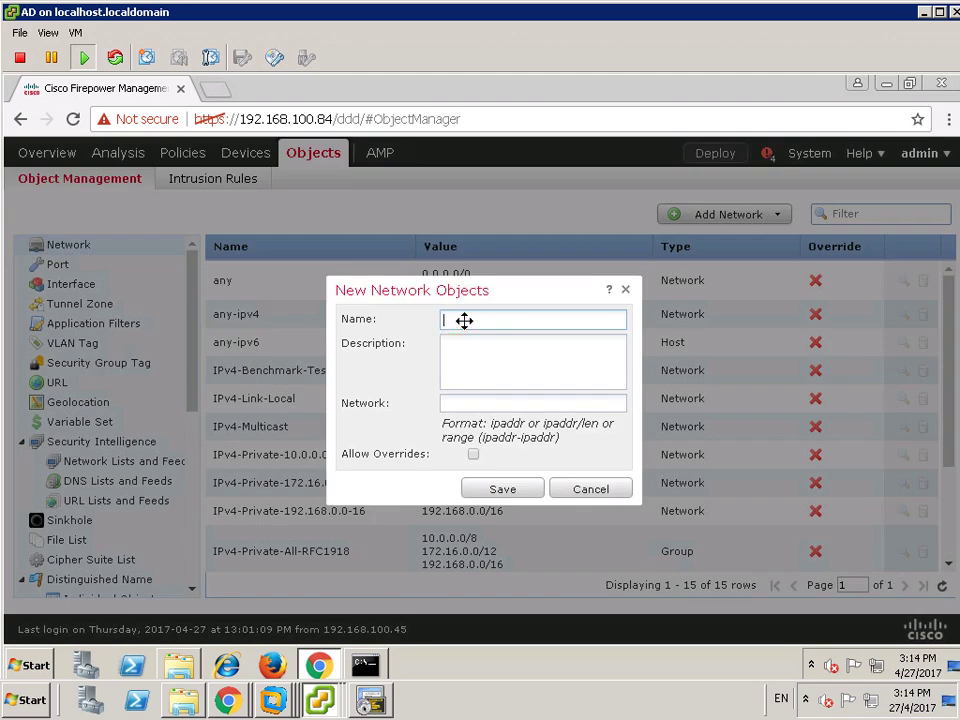
click(590, 489)
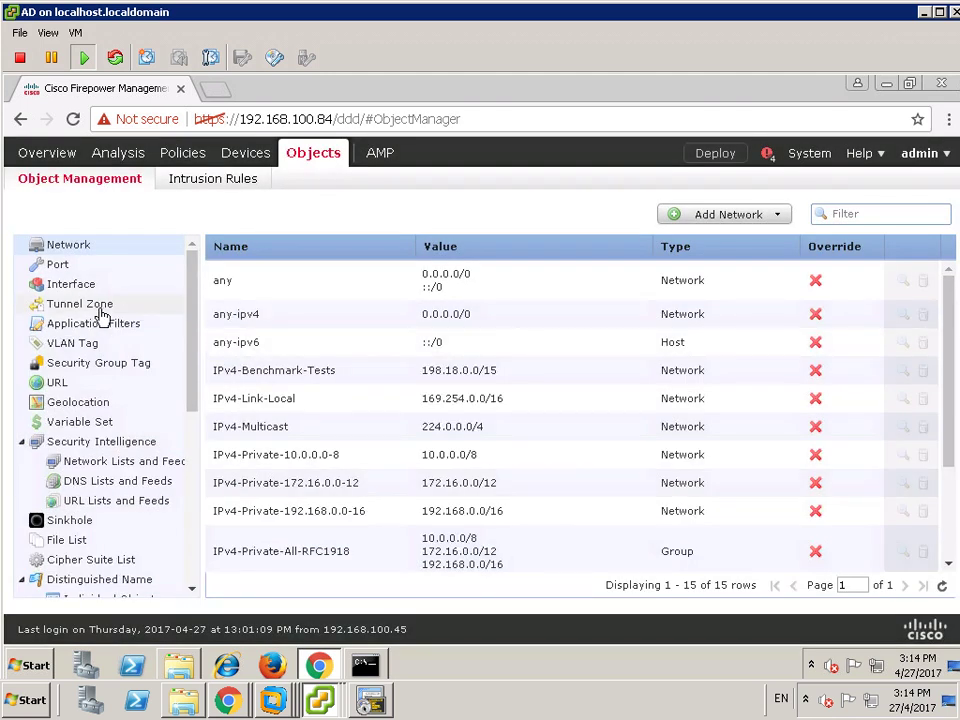
- Check which vFTD1 interface belongs to the inside1 security zone
click(83, 290)
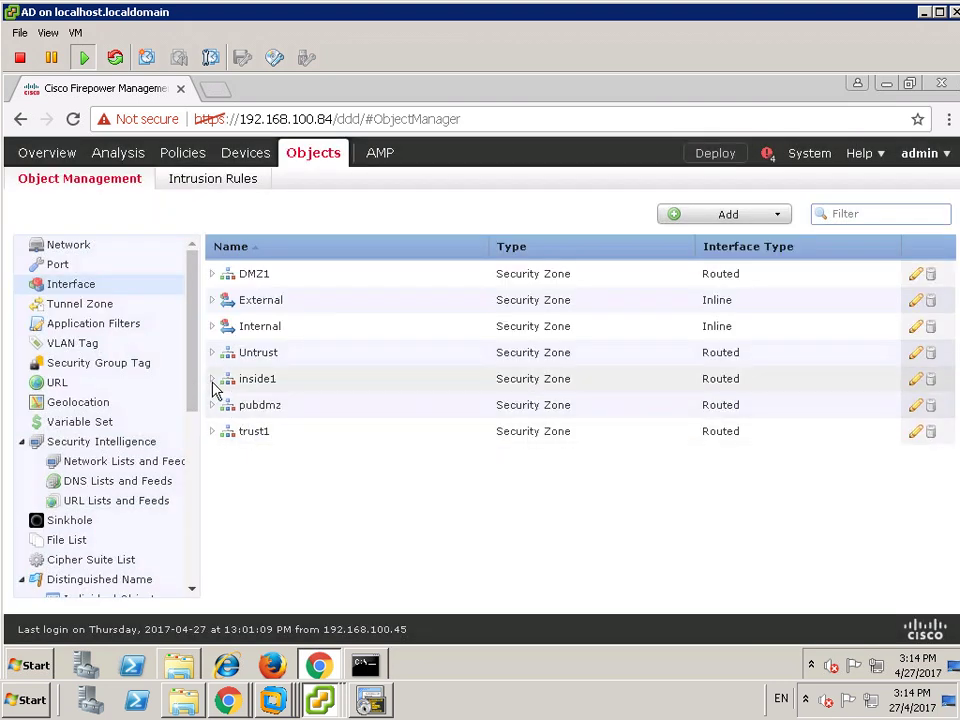
click(212, 381)
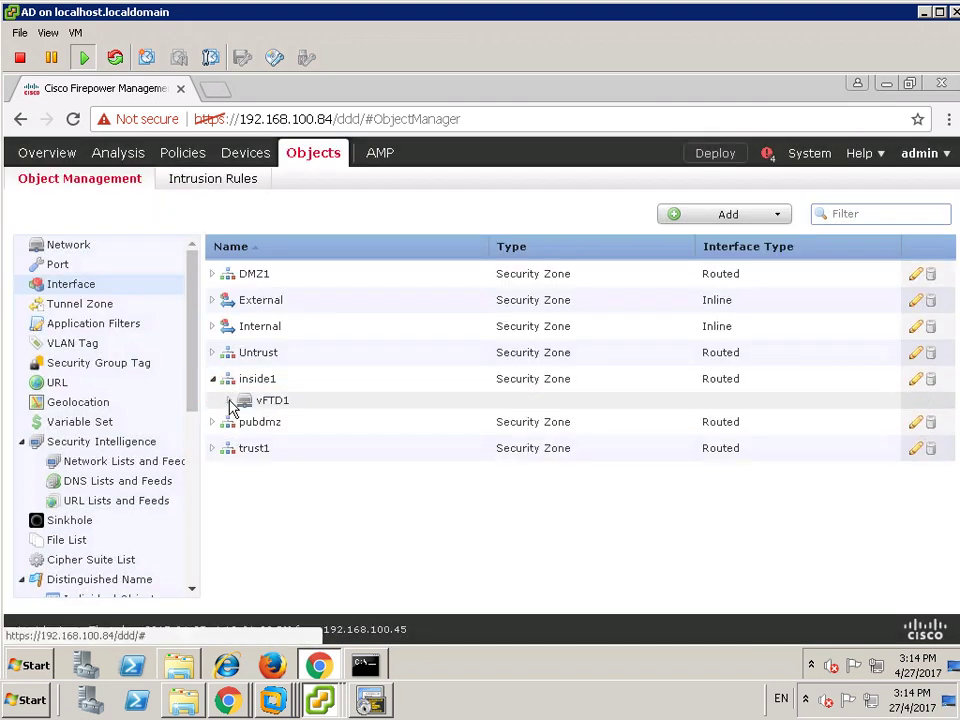
click(229, 400)
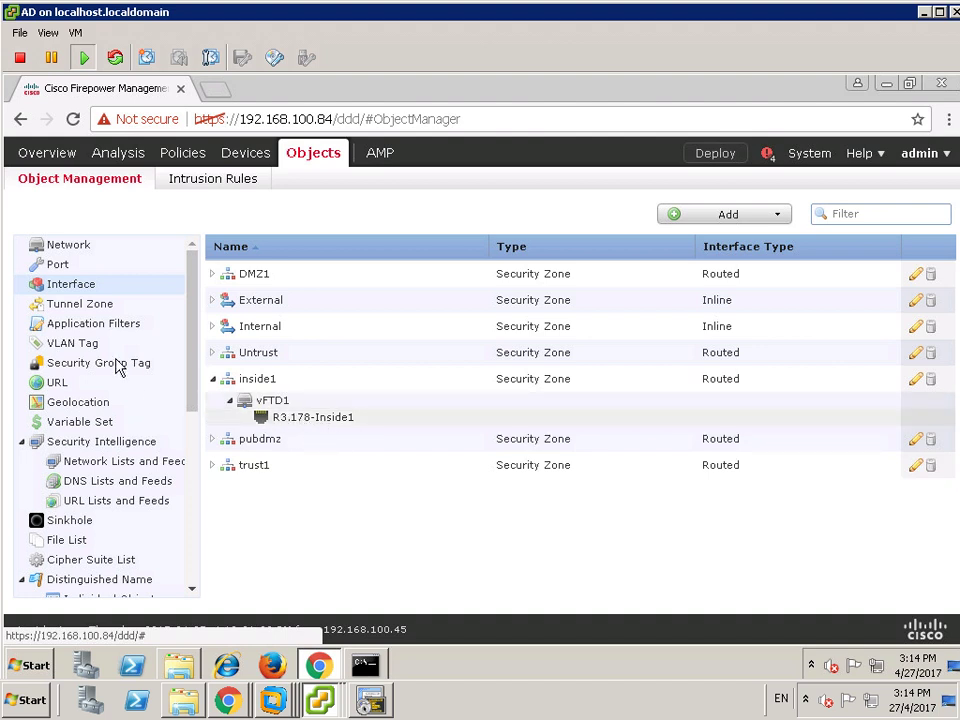
- Create an Inside1-Subnet network object for 172.25.178.0/24
click(64, 246)
click(770, 216)
click(732, 241)
click(486, 318)
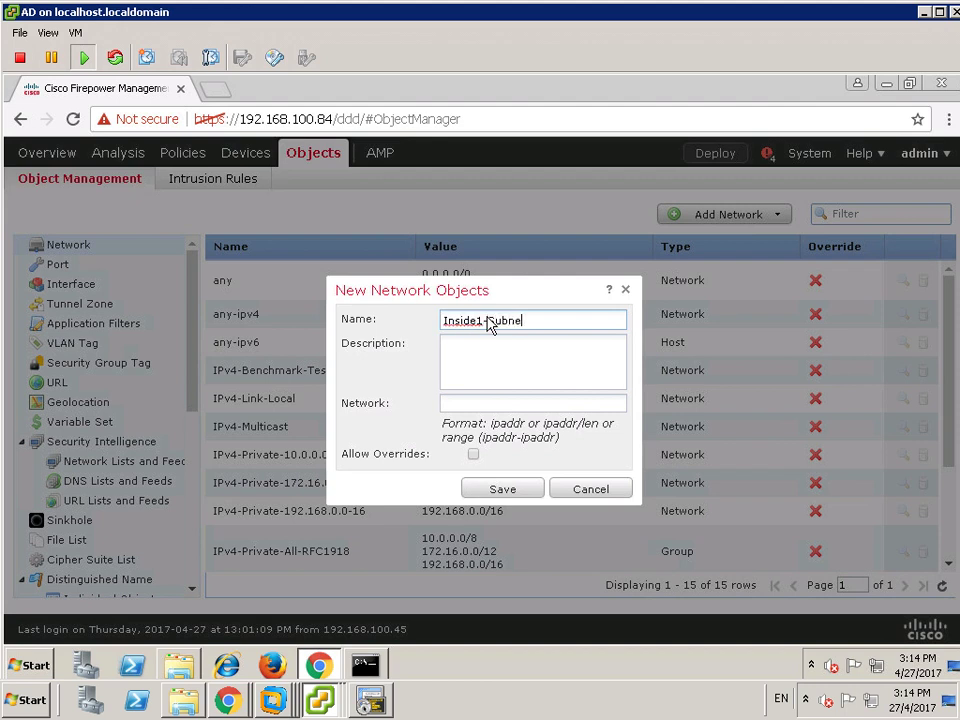
click(469, 407)
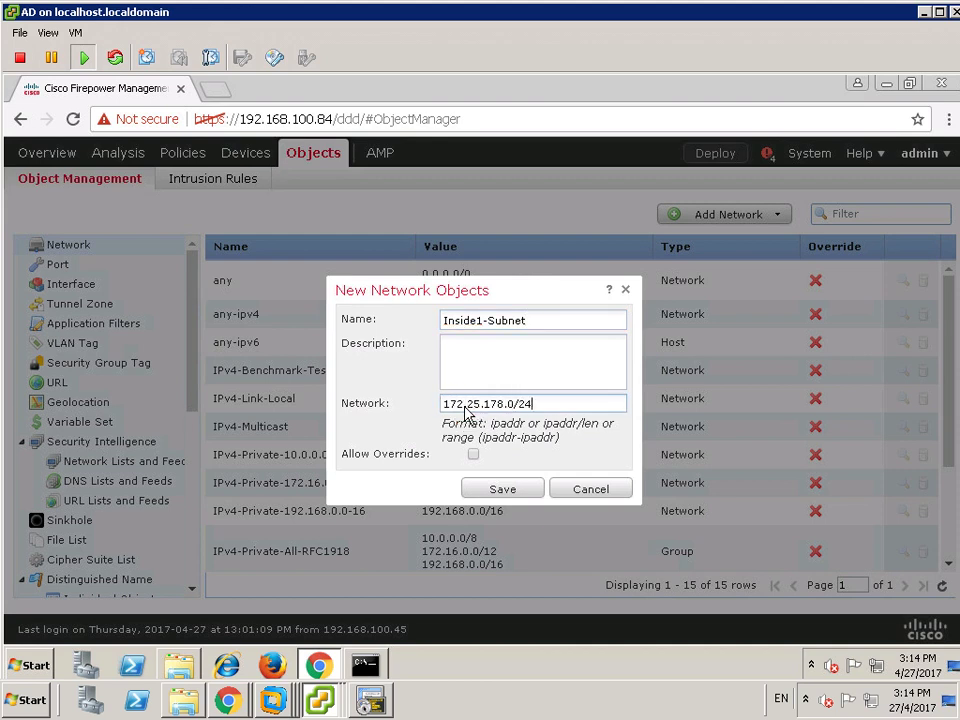
click(505, 490)
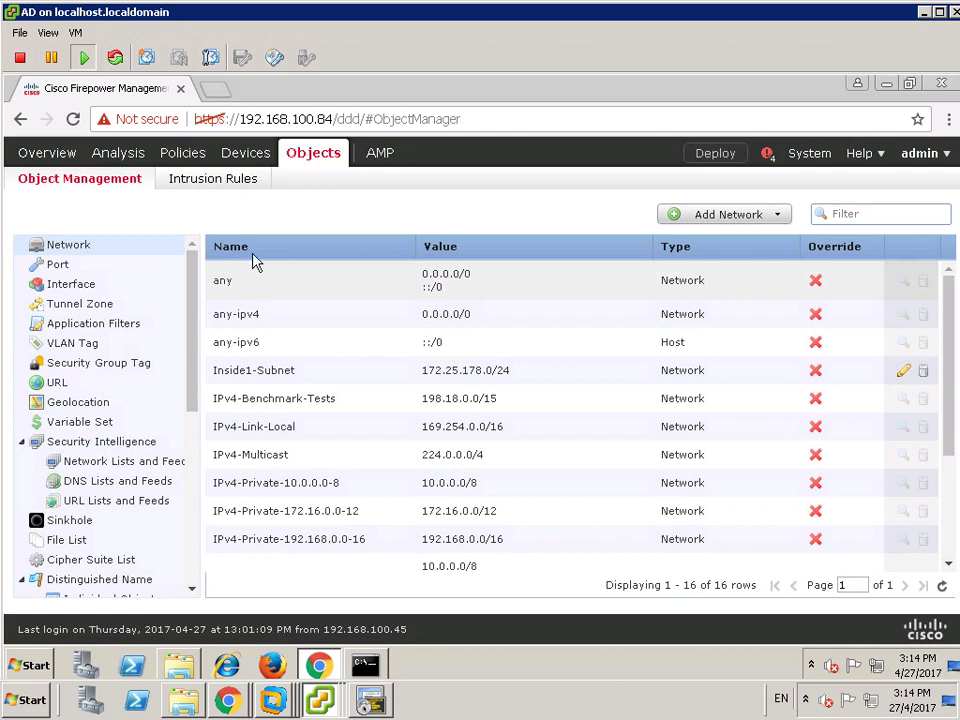
click(72, 285)
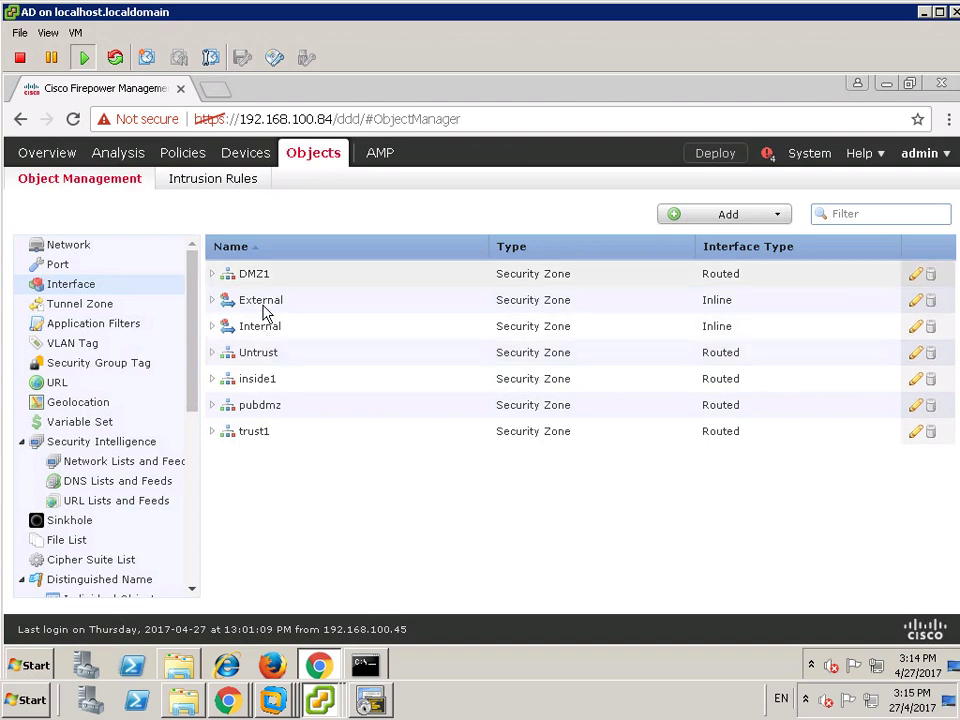
- Confirm DMZ1 holds R2.150-DMZ1 and pubdmz holds R2.151-PUB-DMZ on vFTD1
click(211, 273)
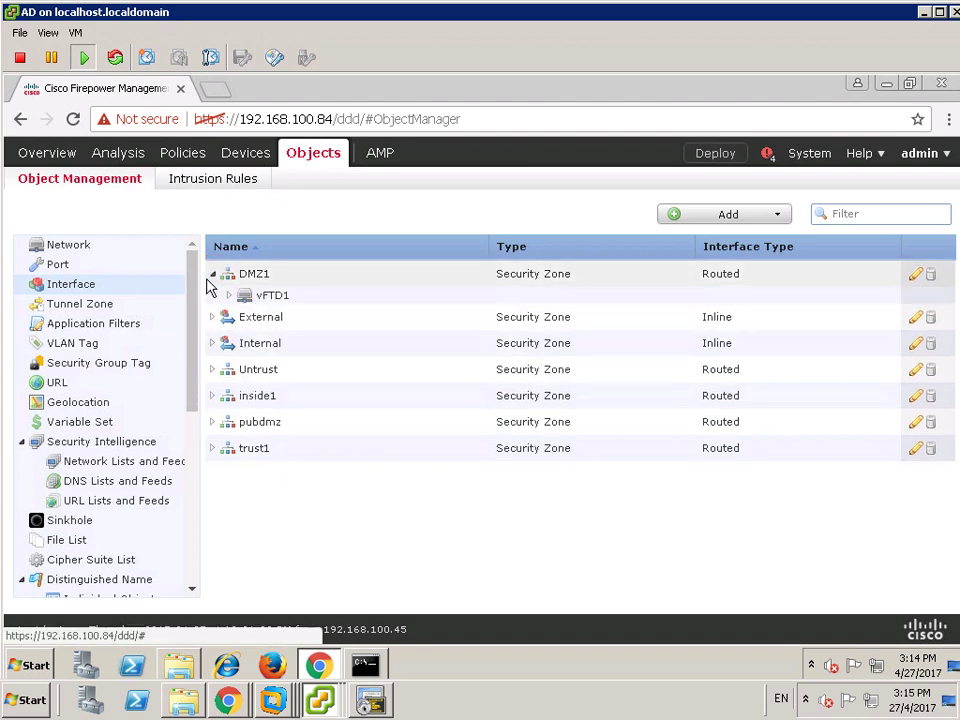
click(229, 296)
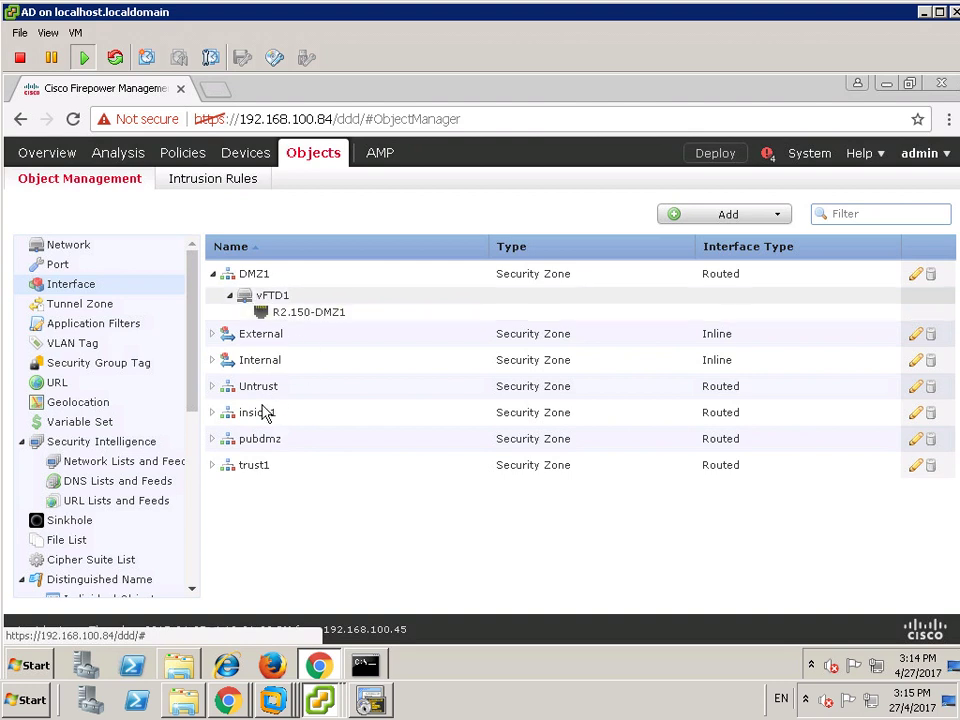
click(211, 441)
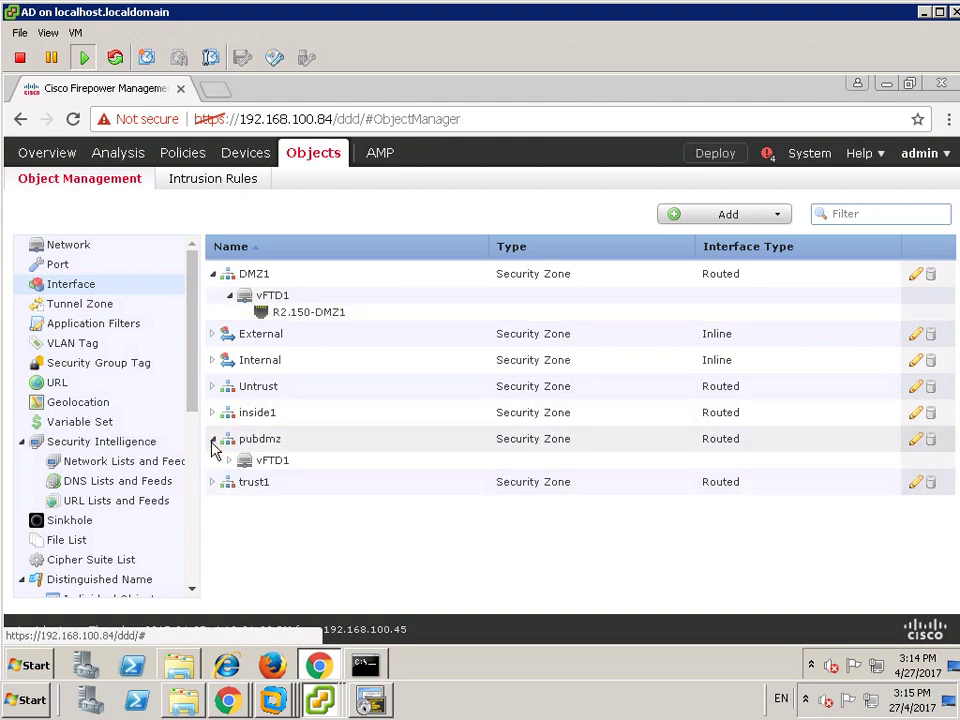
click(229, 462)
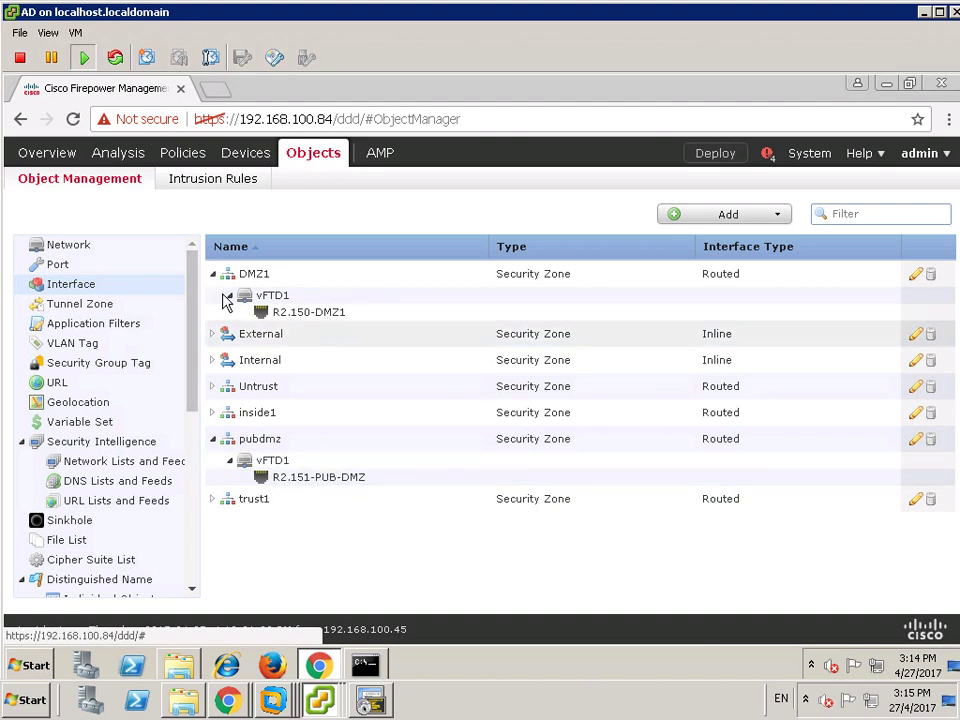
click(83, 248)
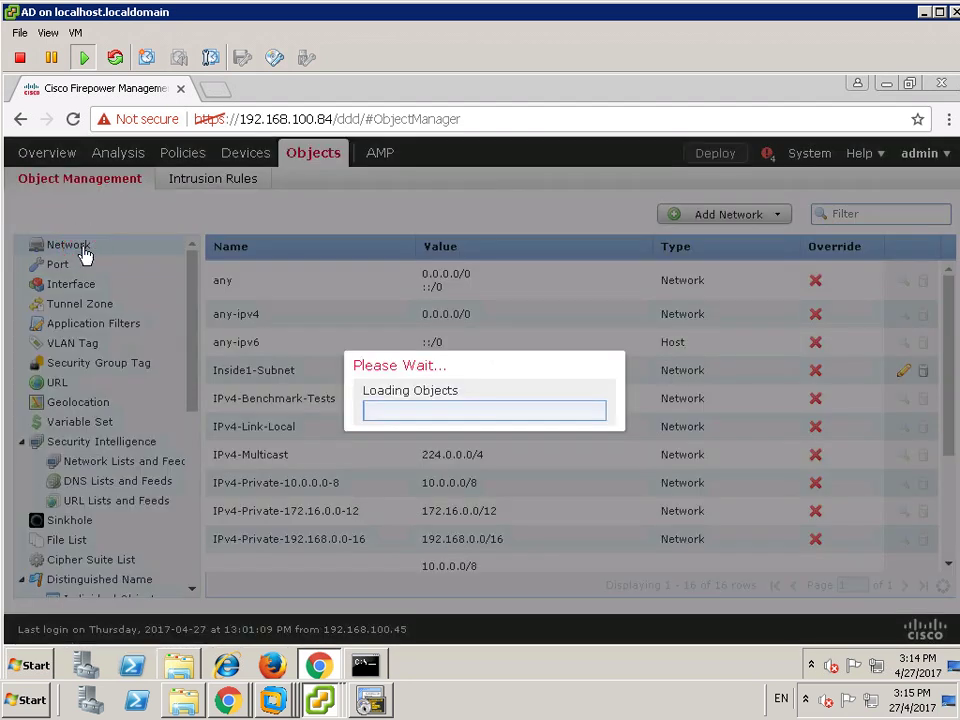
- Start a new network object named DMZ1-Subnet and move to its Network field
click(773, 225)
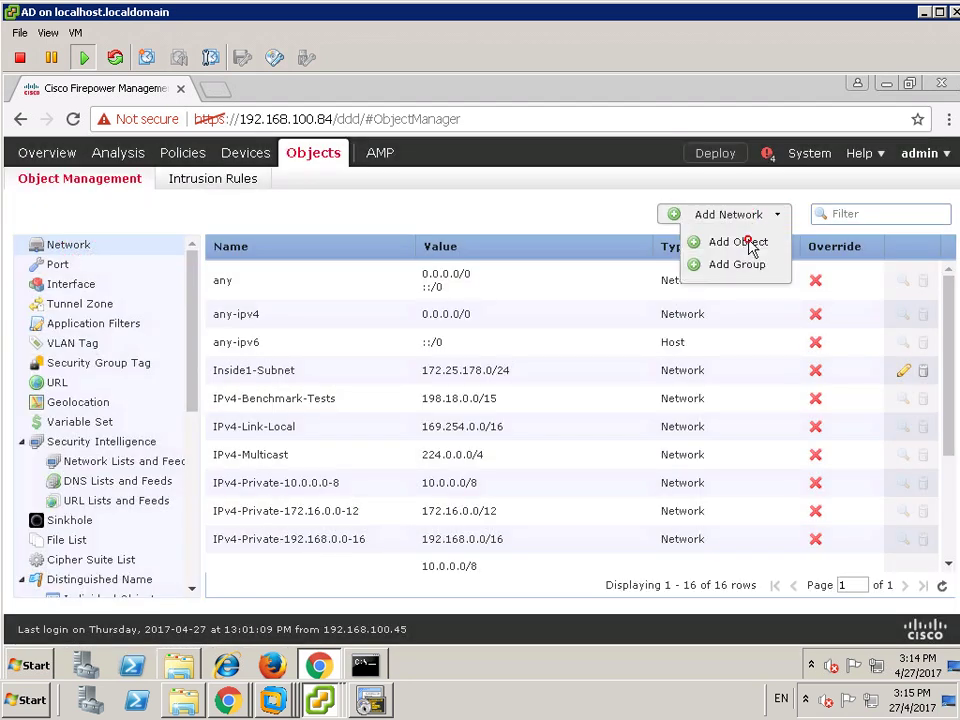
click(752, 243)
click(499, 318)
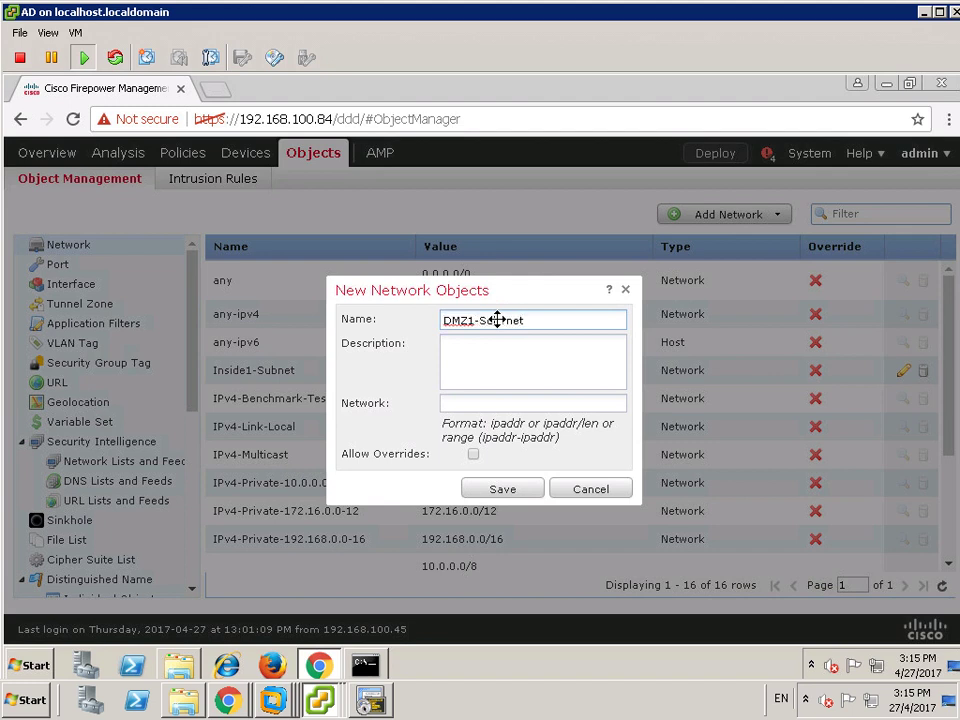
key(Tab)
key(Tab)
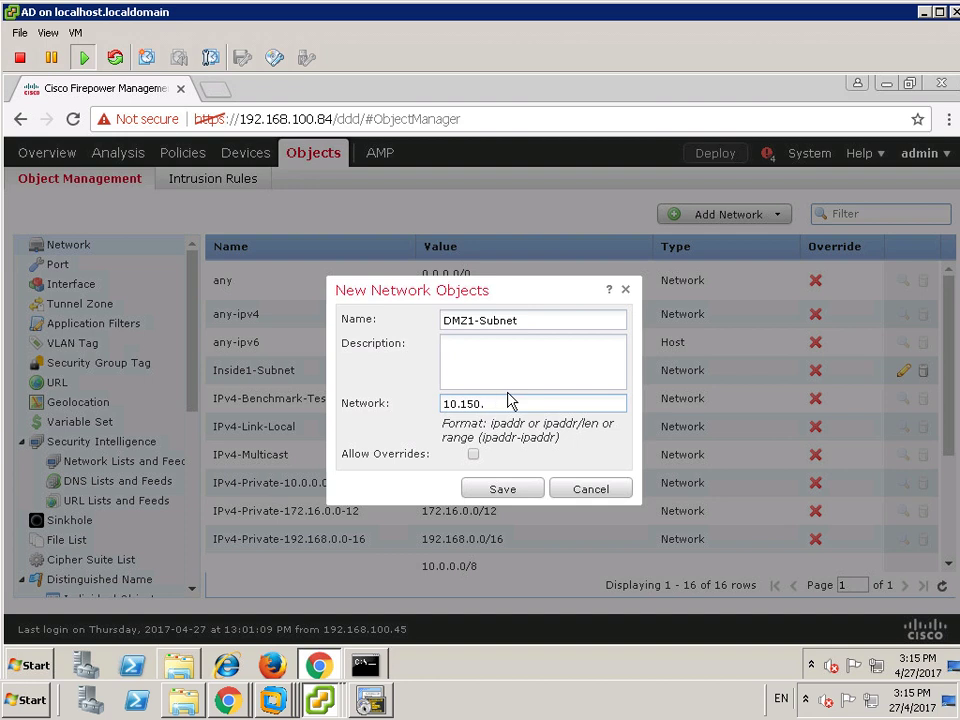
- Look up the subnet on the topology diagram in Photos, then return to FMC
mouse_move(538, 5)
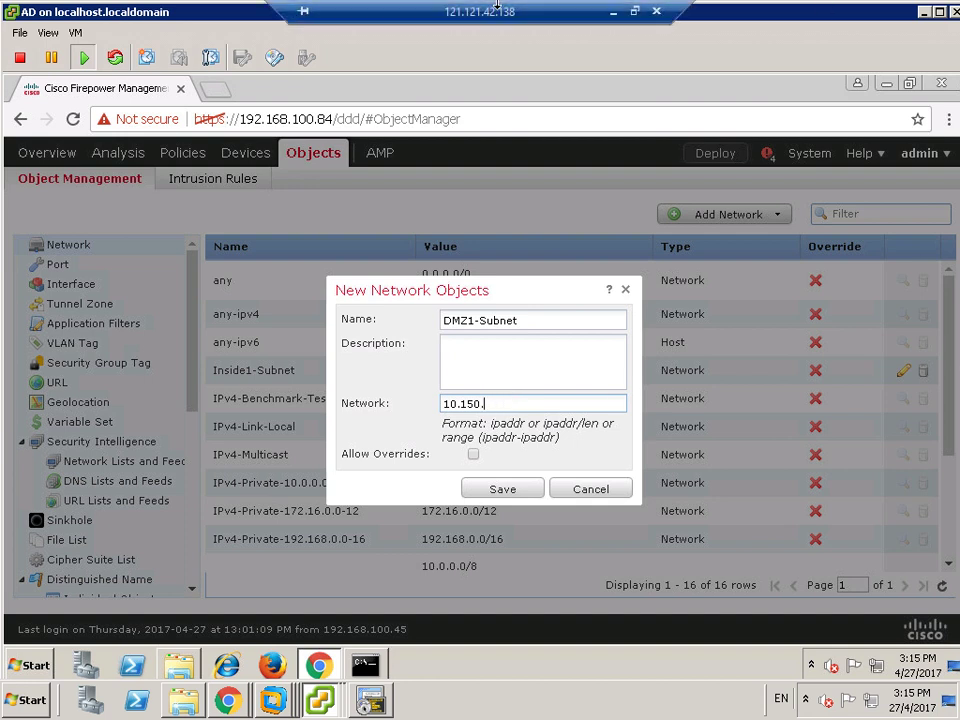
click(615, 12)
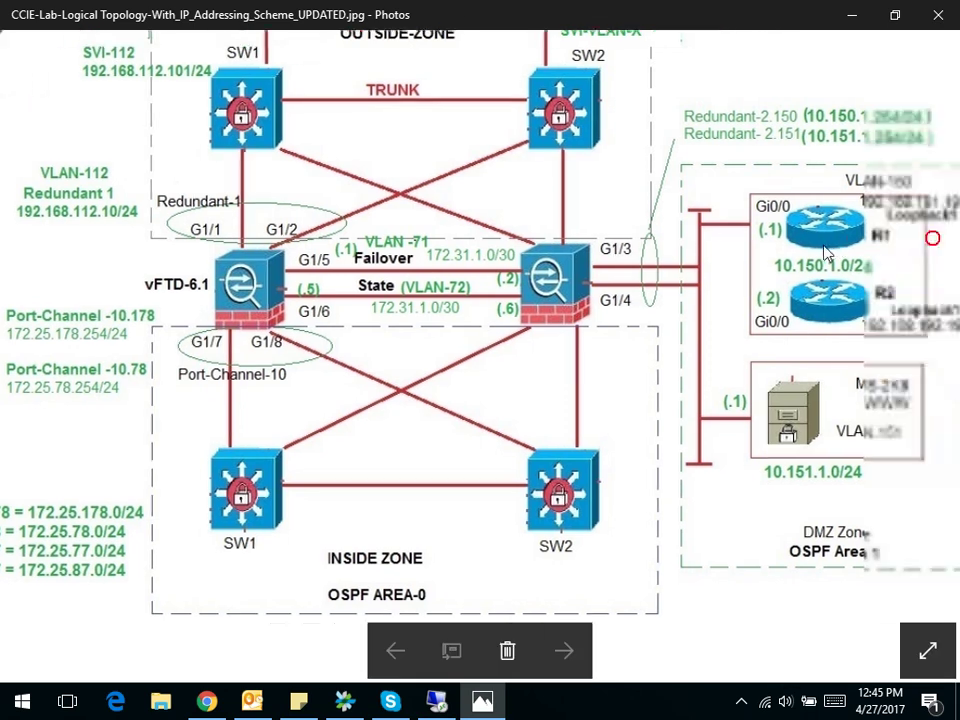
click(482, 700)
click(482, 700)
click(437, 703)
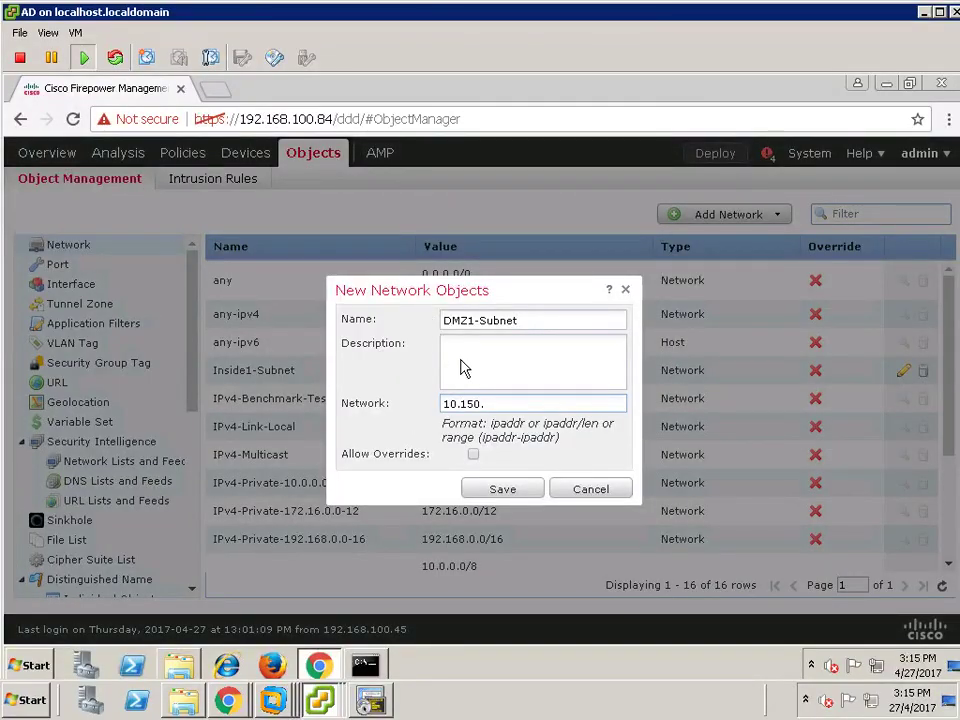
- Finish DMZ1-Subnet as 10.150.1.0/24, then create Pub-DMZ-Subnet for 10.151.1.0/24
click(497, 406)
click(505, 493)
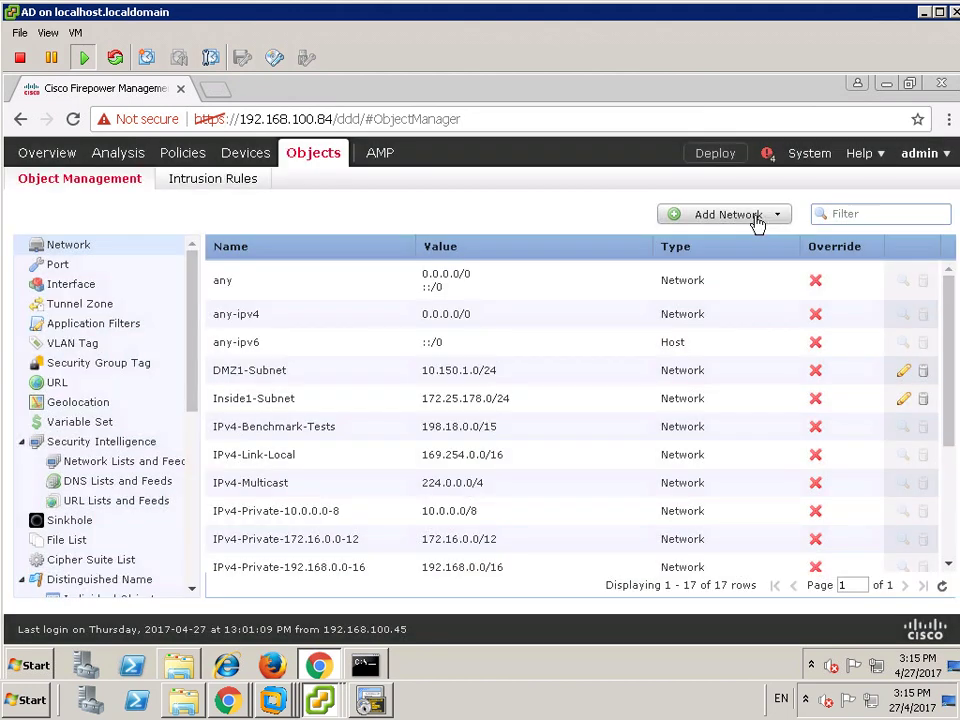
click(752, 220)
click(712, 241)
click(486, 320)
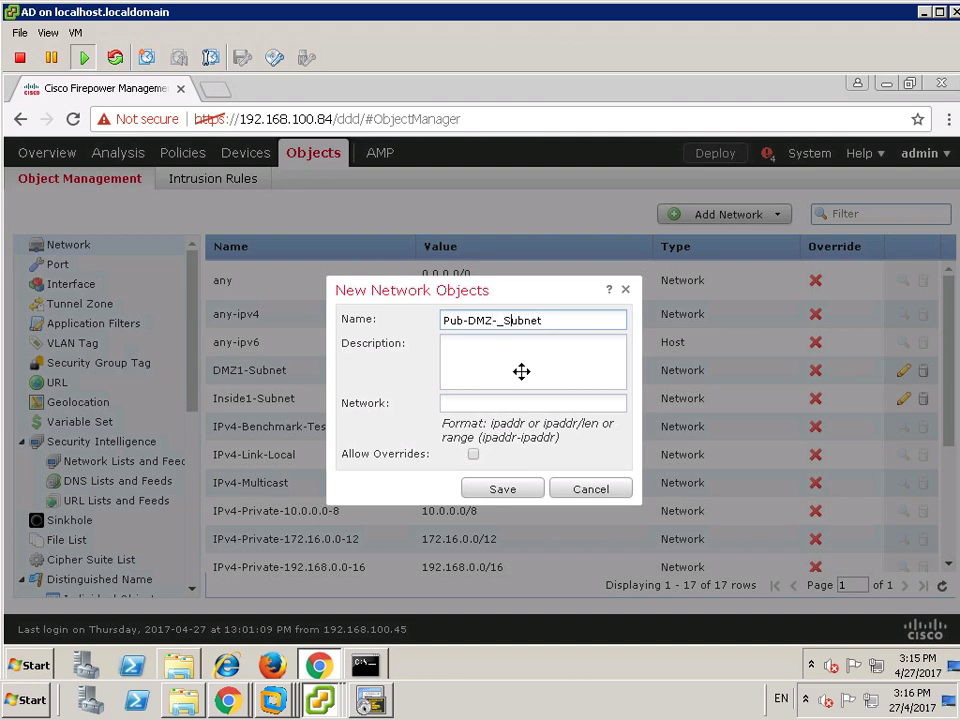
click(494, 405)
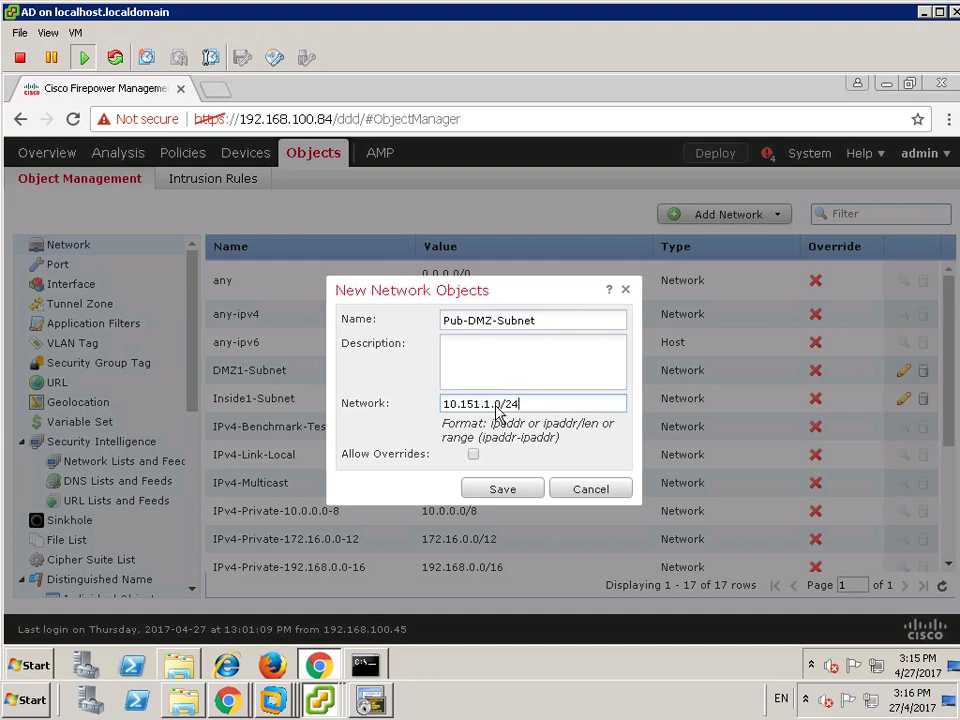
click(500, 490)
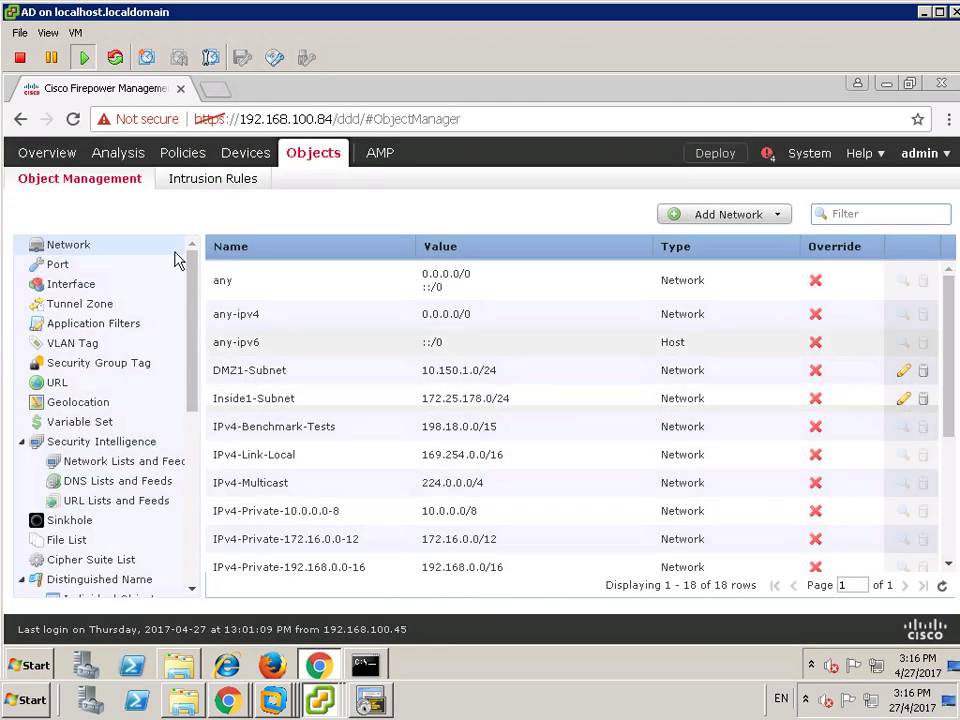
- Return to the Interface security zone list showing DMZ1, pubdmz, trust1 and inside1, leaving the Add menu unused
mouse_move(245, 153)
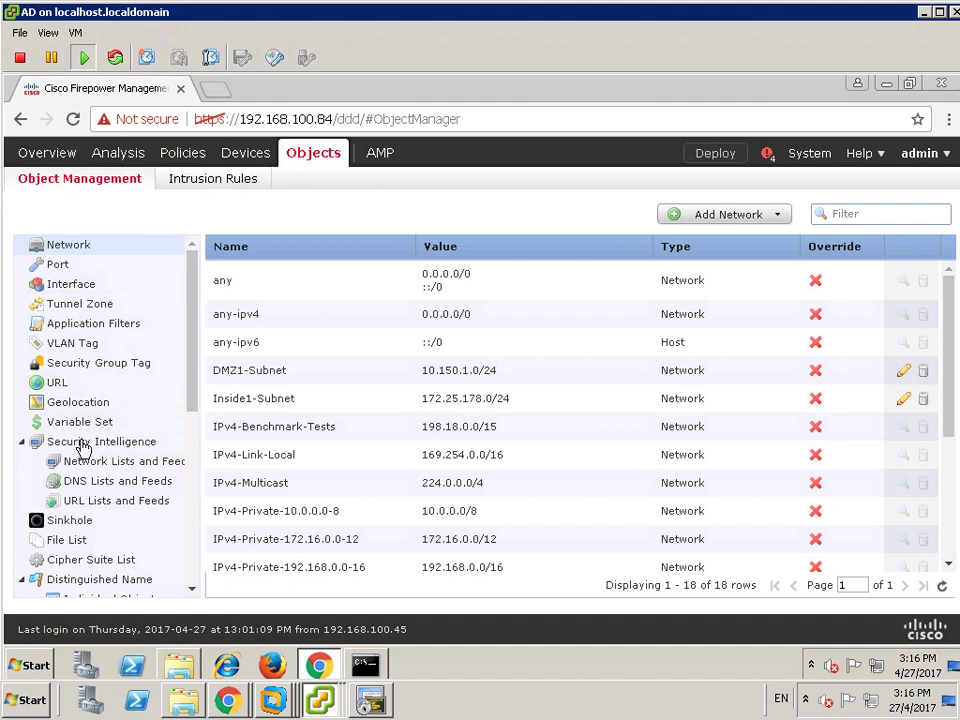
click(73, 284)
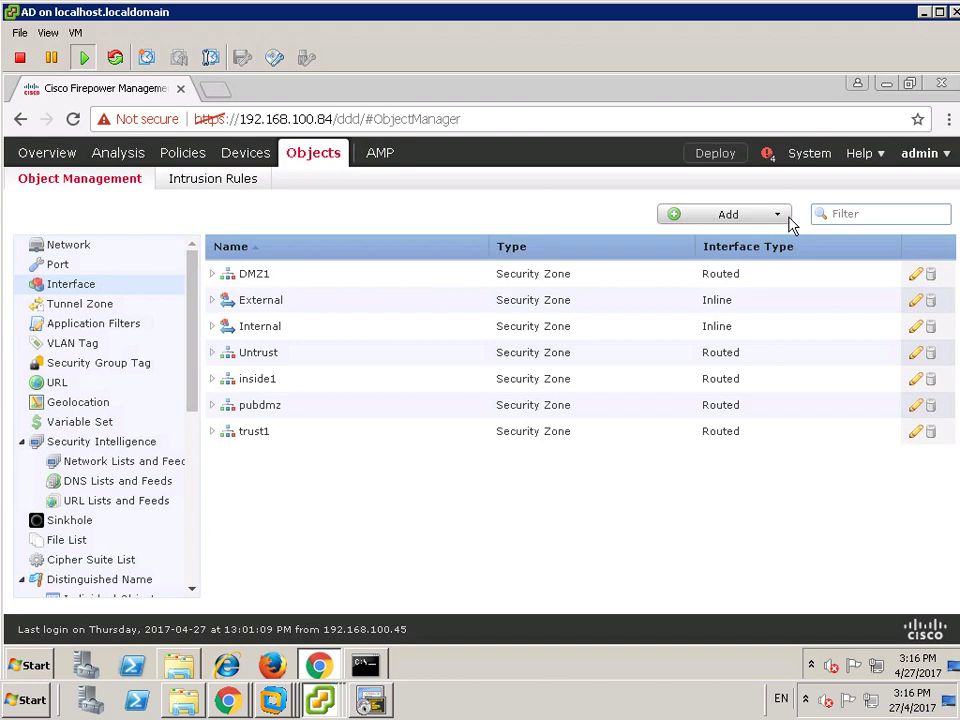
click(782, 215)
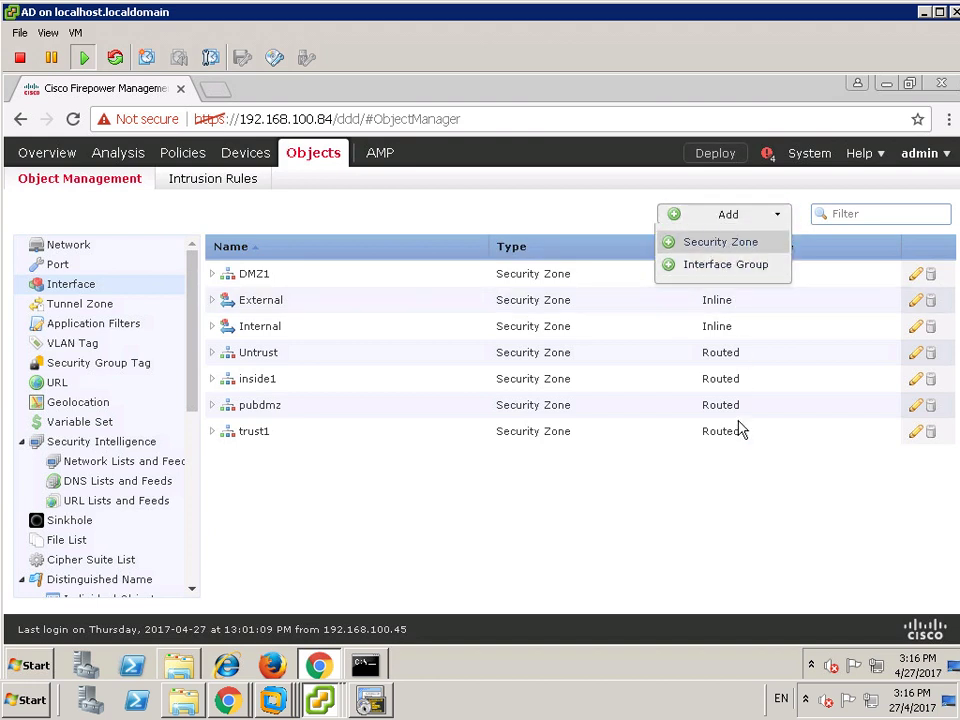
click(725, 486)
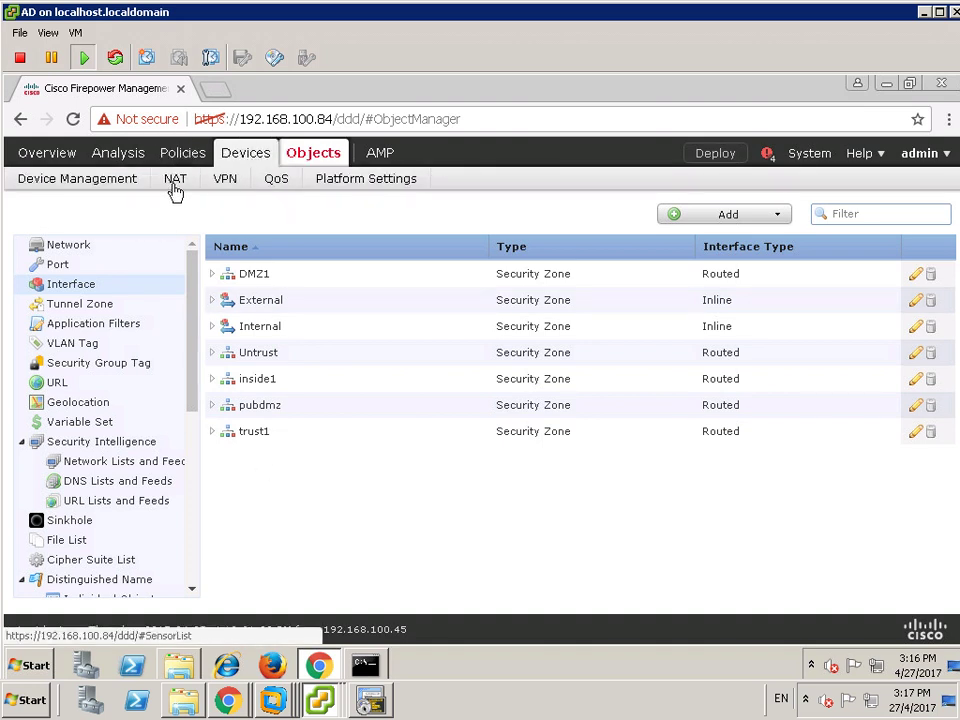
- Open vFTD1's routing settings from the EDGE-FTD device group
click(113, 190)
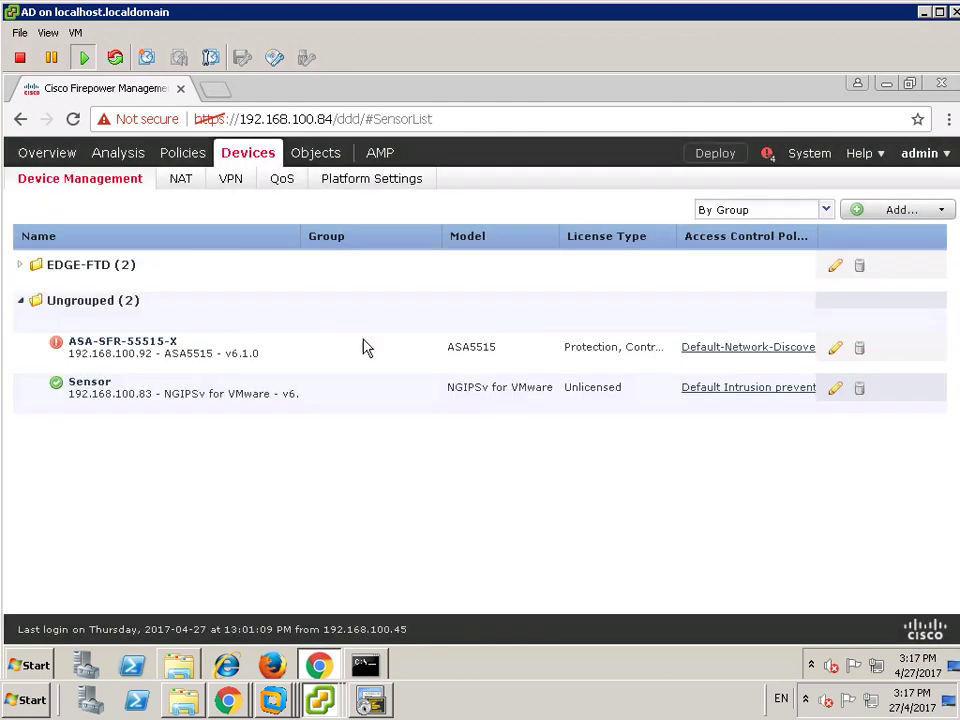
click(22, 302)
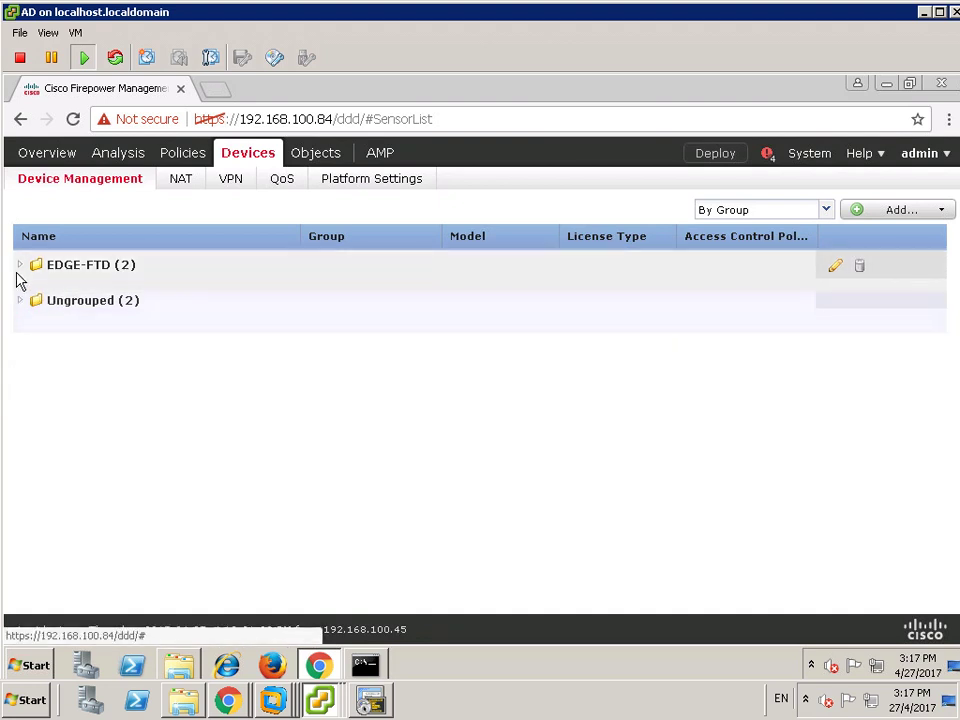
click(18, 266)
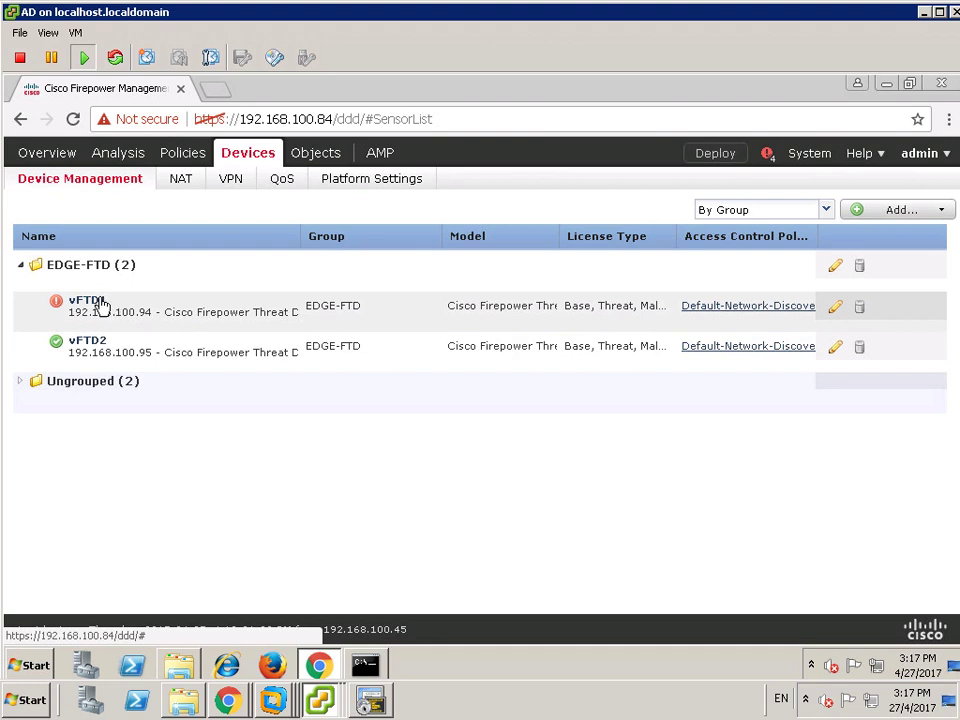
click(100, 301)
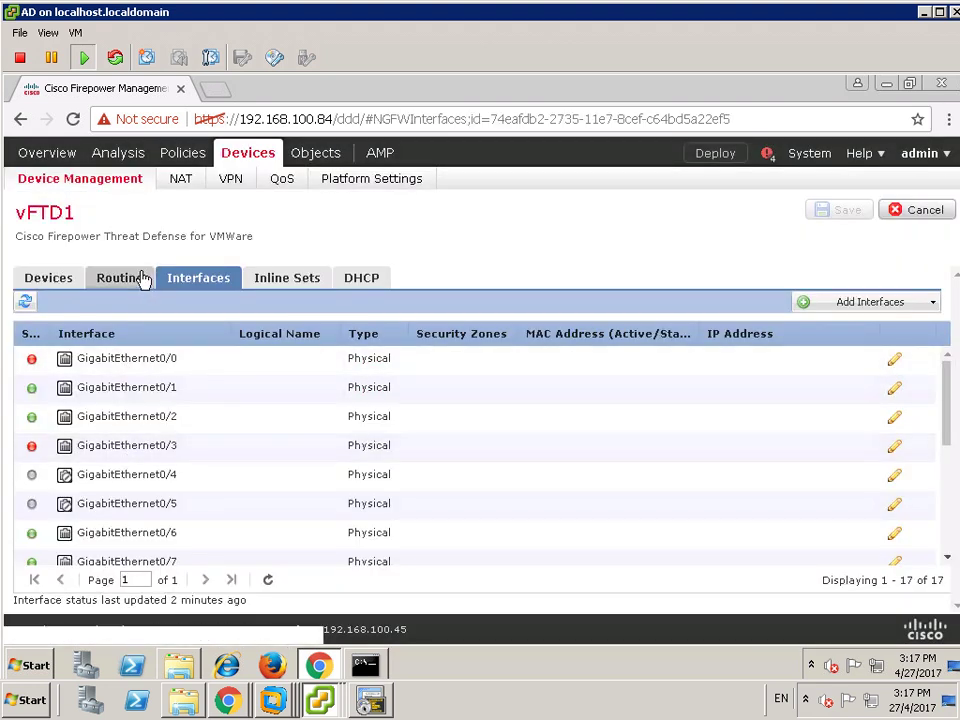
click(130, 278)
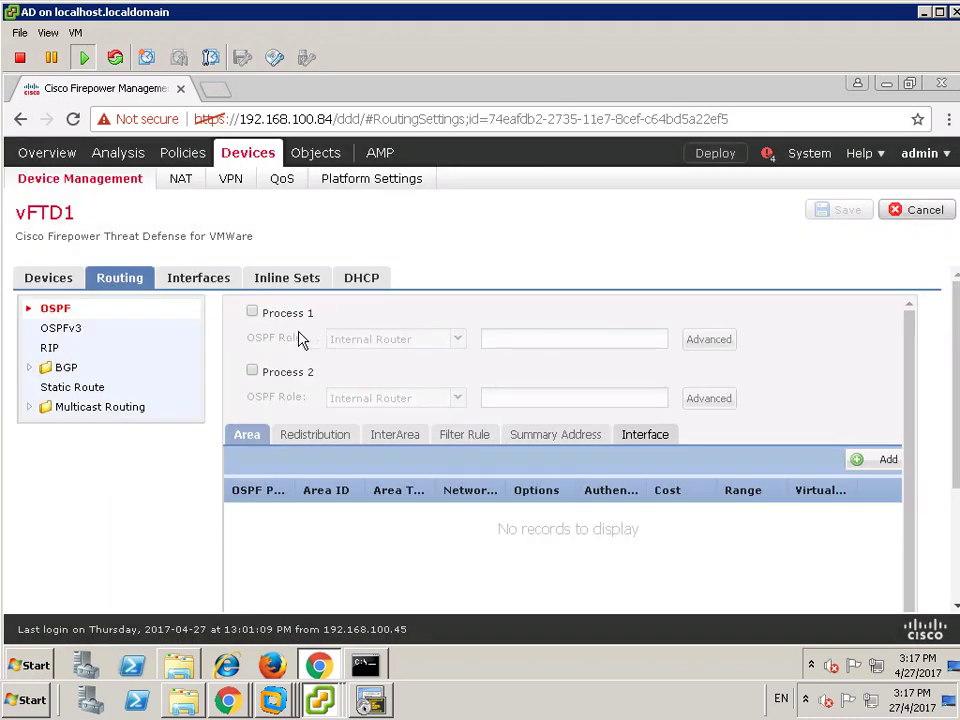
- Enable OSPF process 1 and accept its advanced settings with router ID 8.8.8.8
click(252, 312)
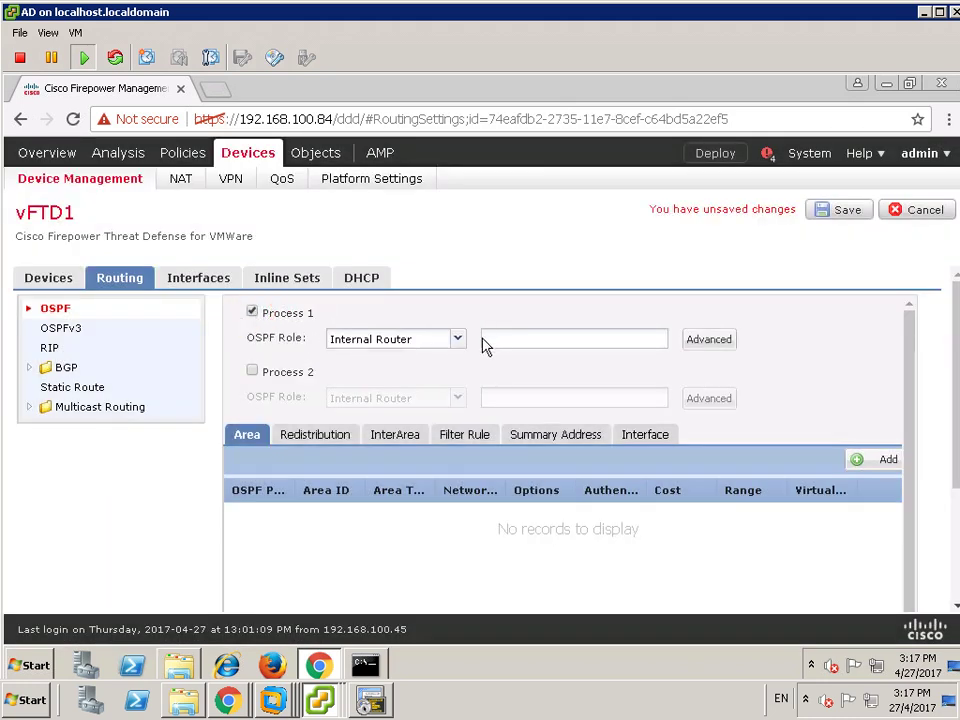
click(692, 342)
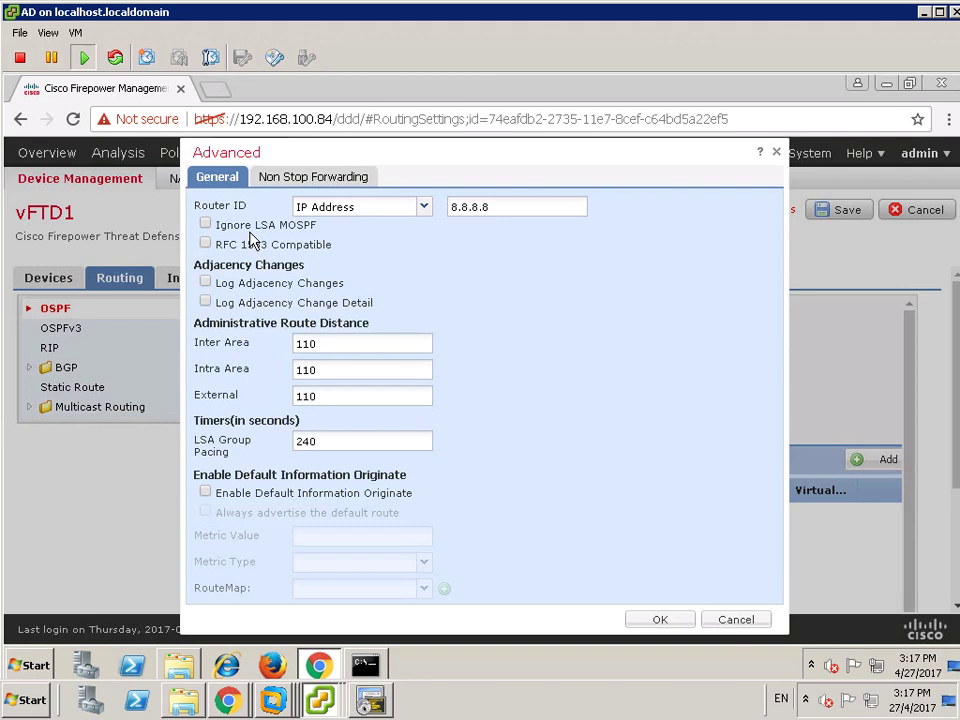
click(655, 620)
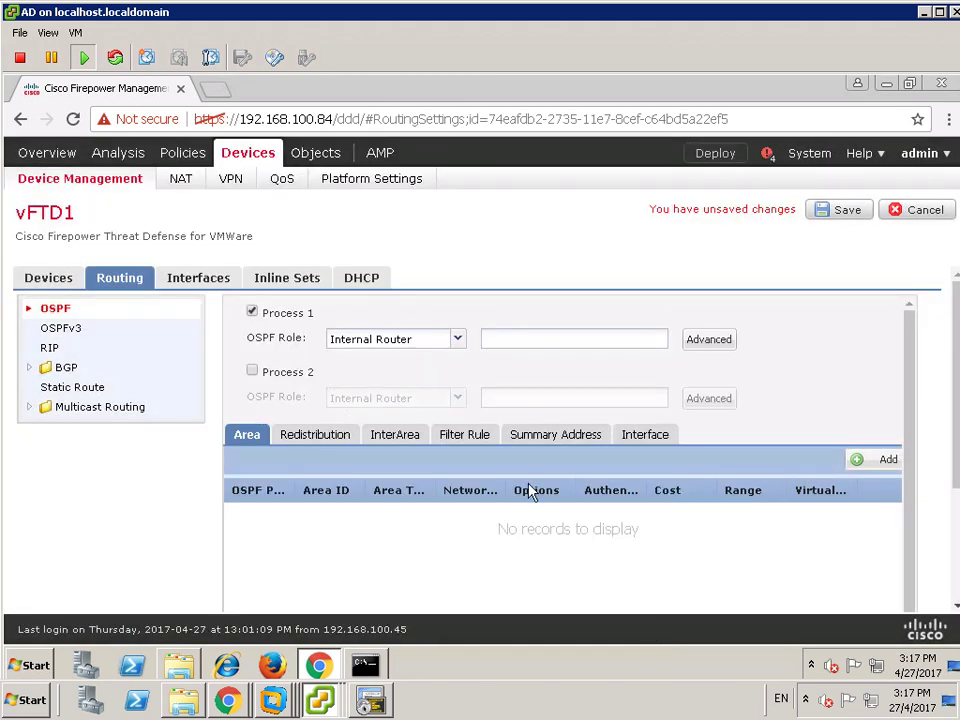
- Start a new OSPF area for process 1 and enter its area ID
click(884, 464)
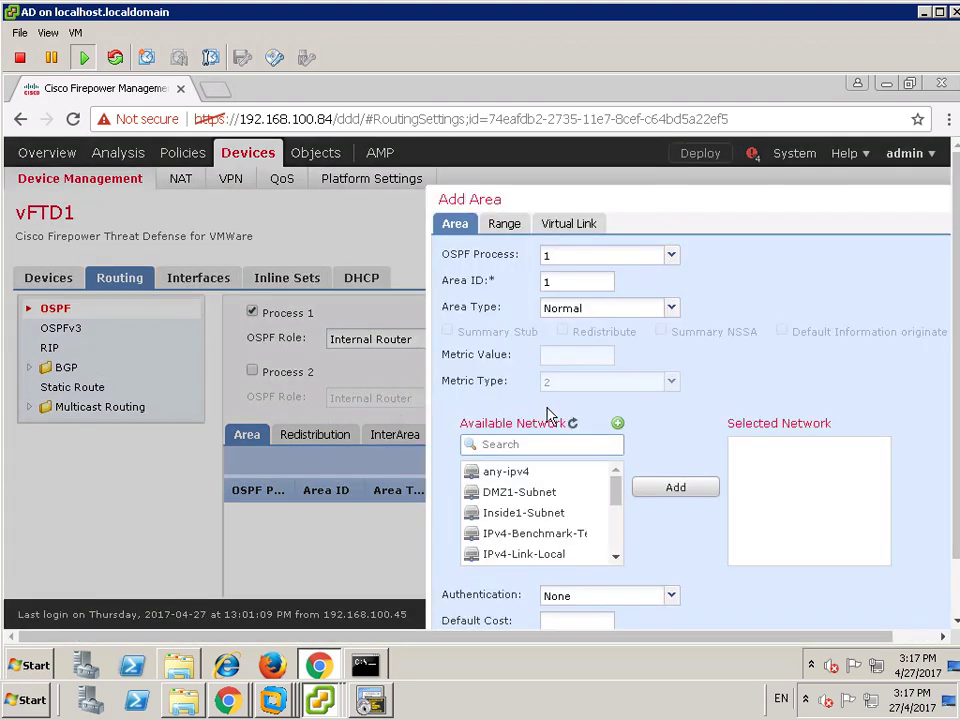
drag(648, 191, 342, 150)
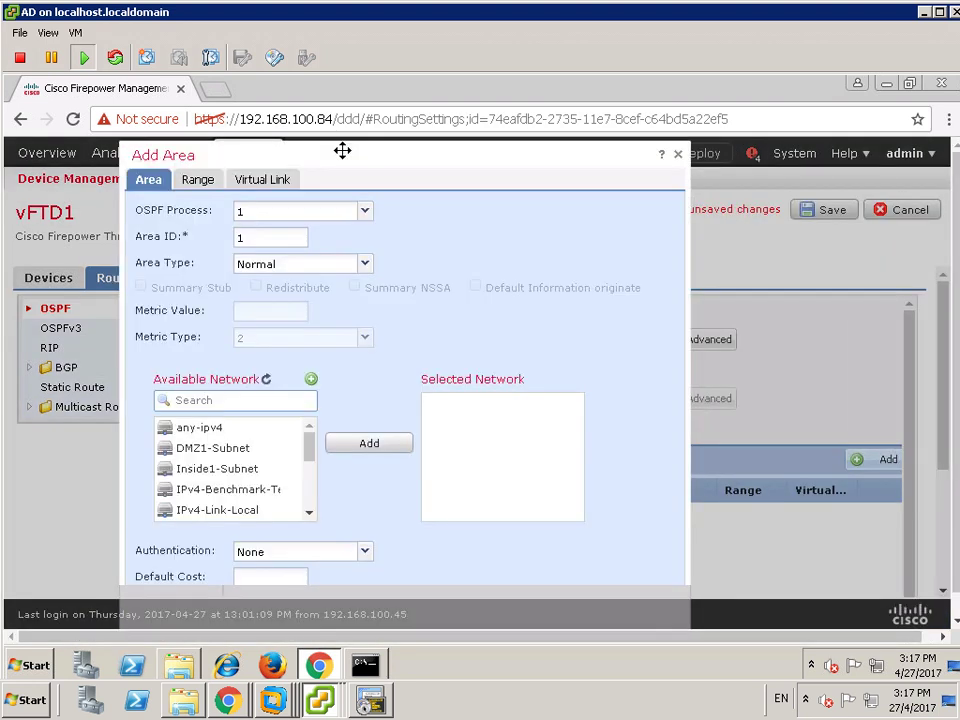
click(300, 213)
click(289, 212)
click(288, 216)
text(1)
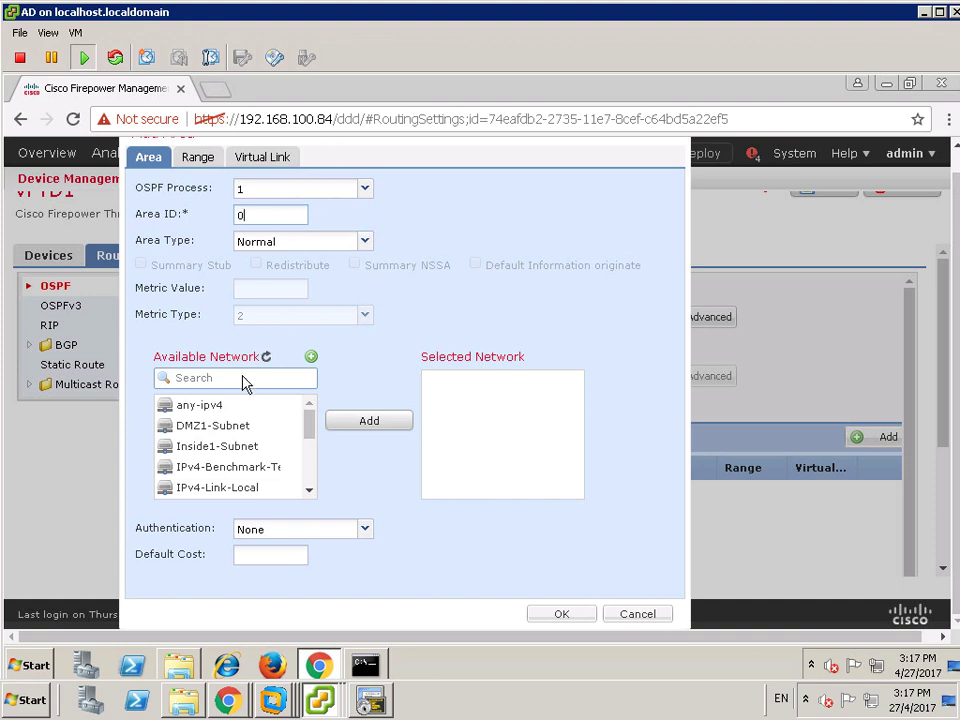
- Add Inside1-Subnet and TrustZone-Subnet to the area's selected networks
click(291, 384)
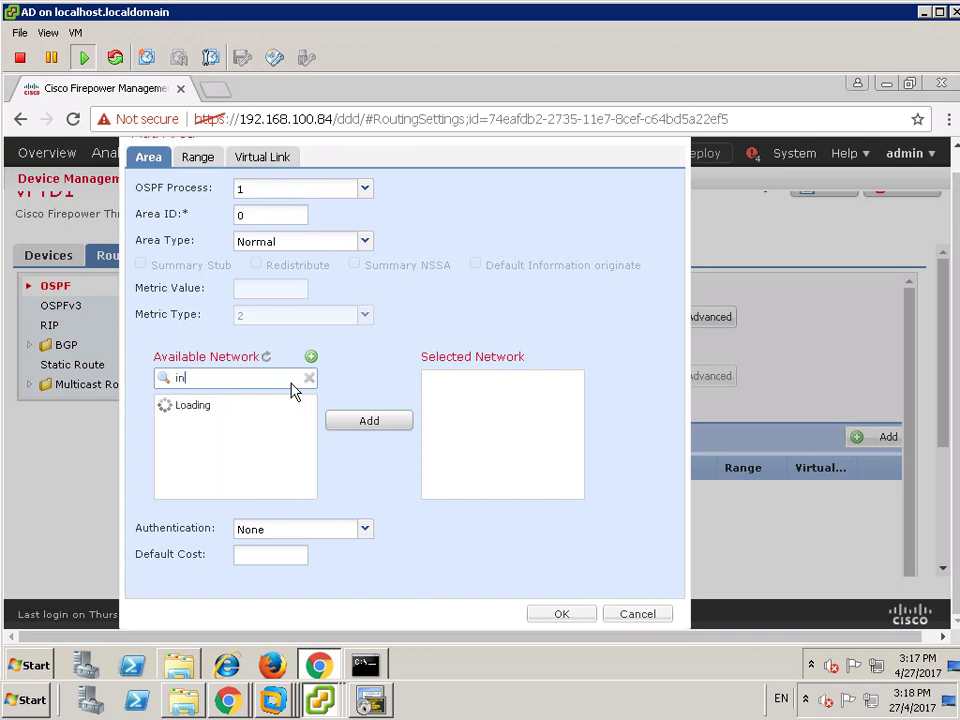
click(229, 406)
click(389, 425)
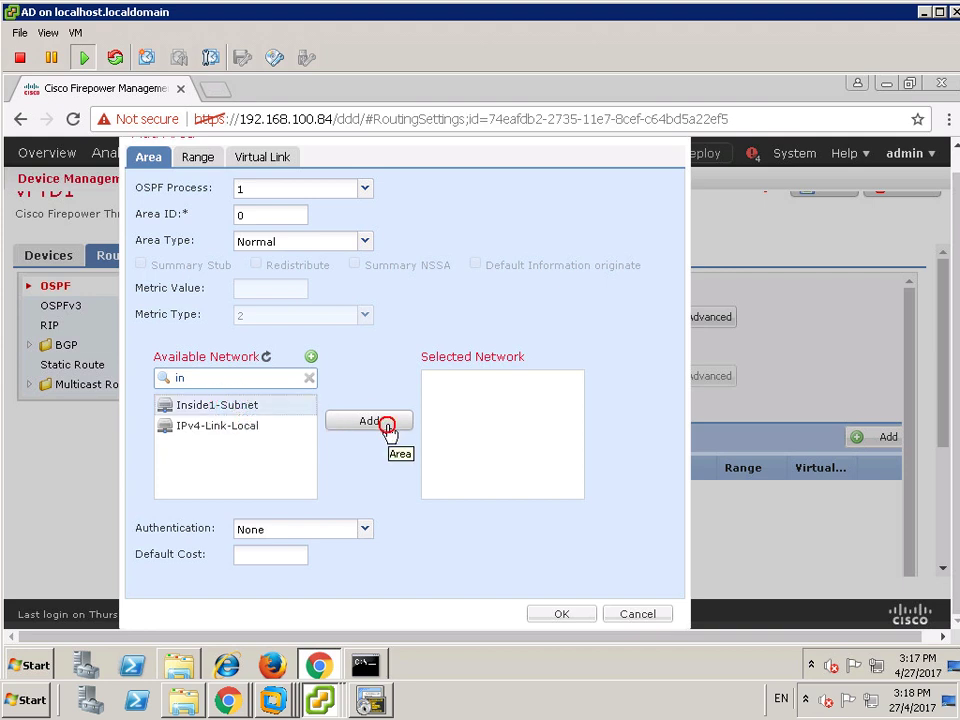
click(243, 386)
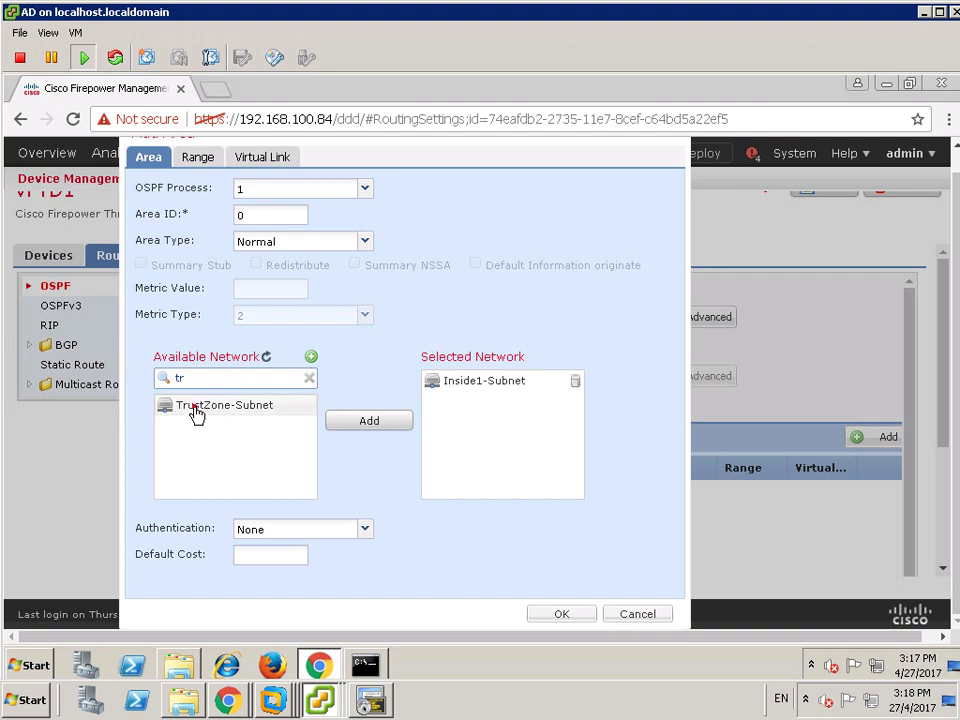
click(360, 421)
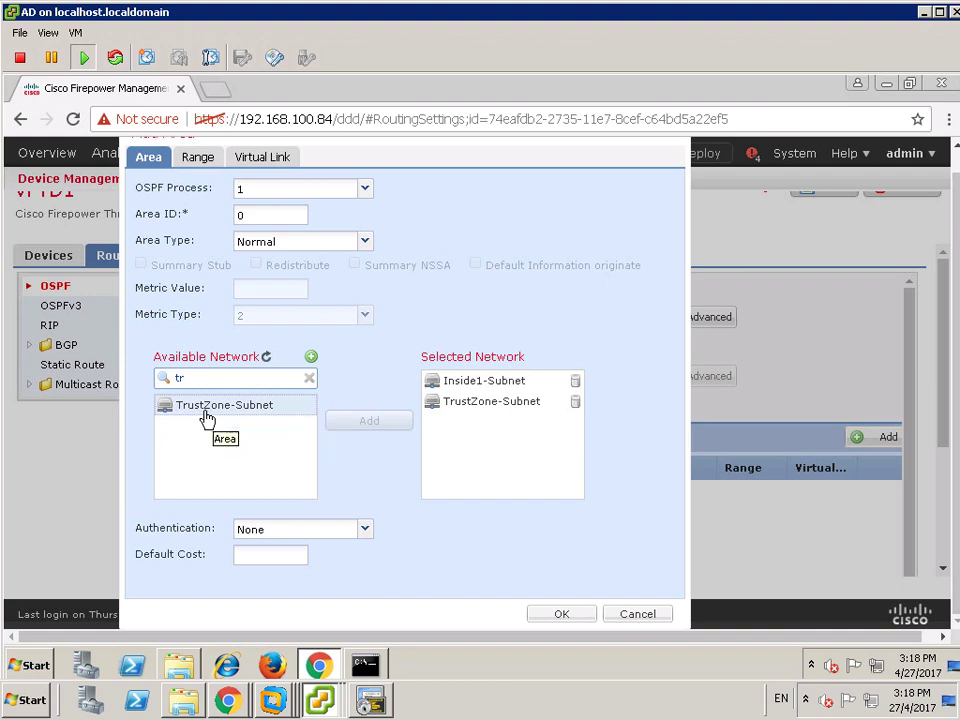
mouse_move(480, 12)
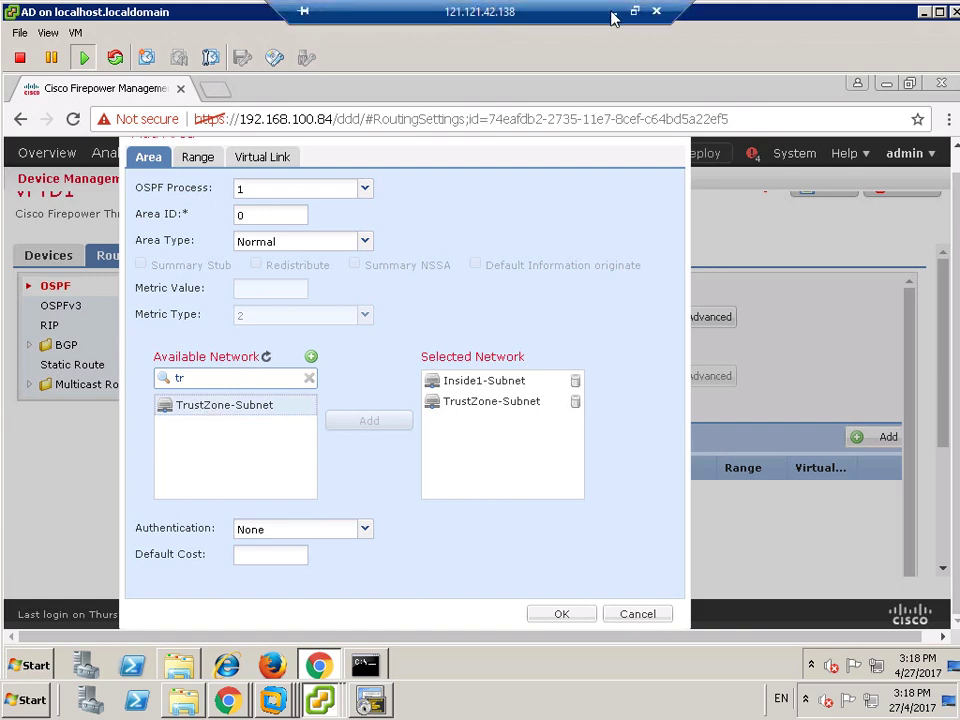
click(613, 18)
double_click(294, 570)
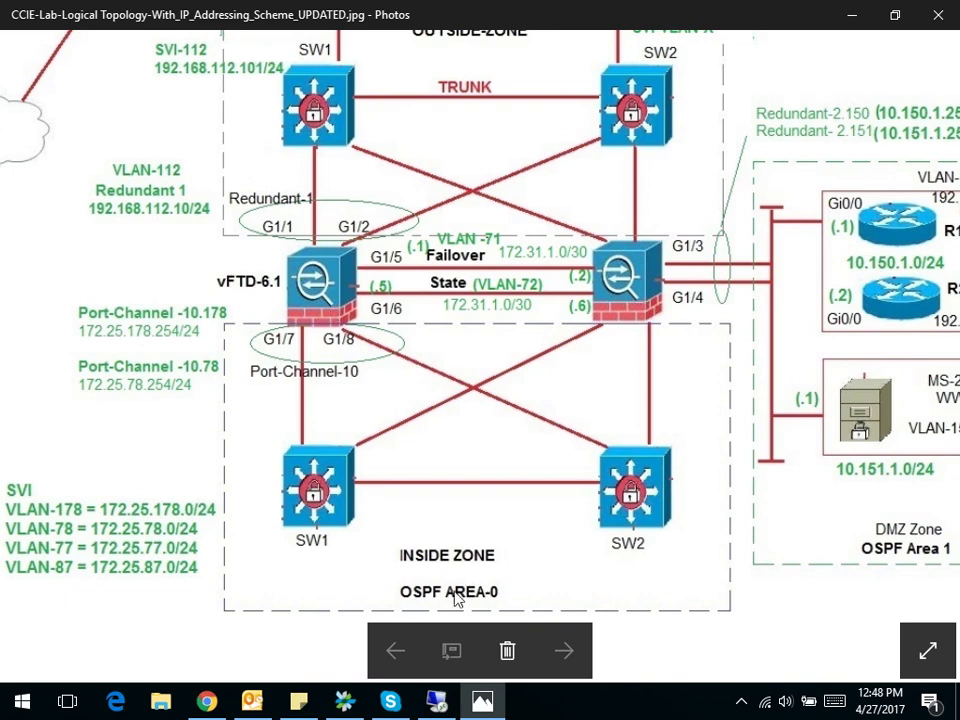
drag(505, 505, 411, 514)
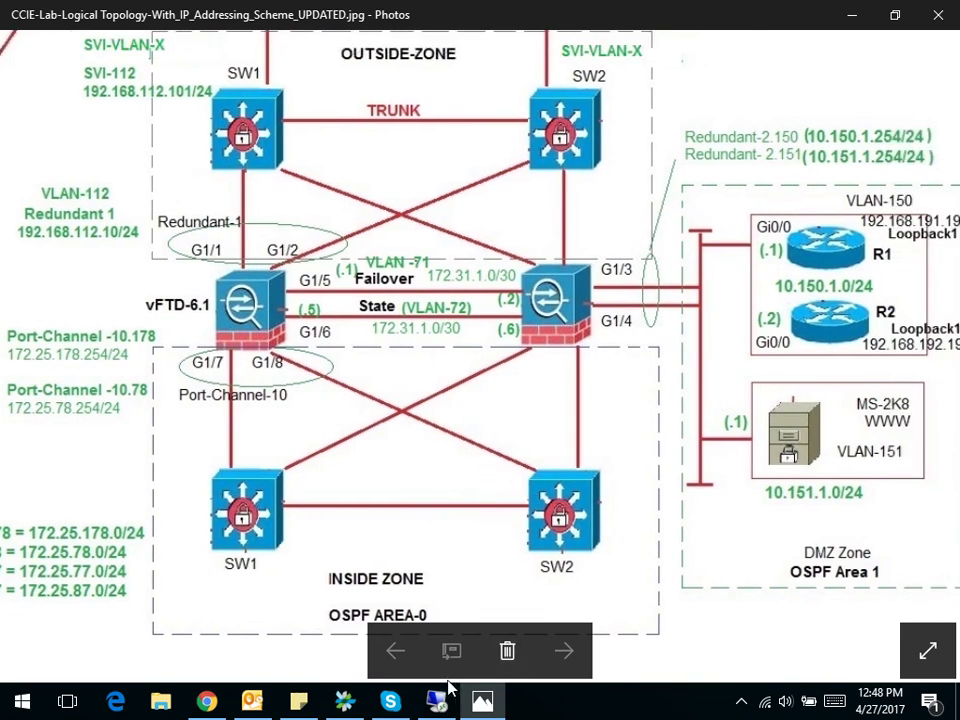
click(436, 700)
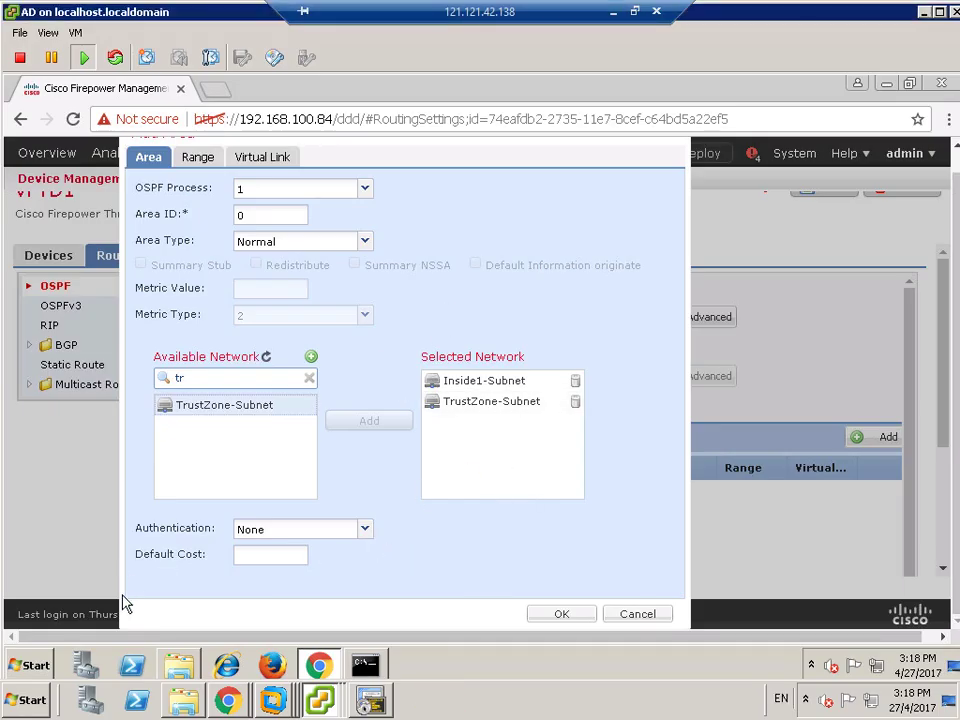
- Keep area 0's authentication at None, check the Range and Virtual Link tabs, and save it
click(362, 532)
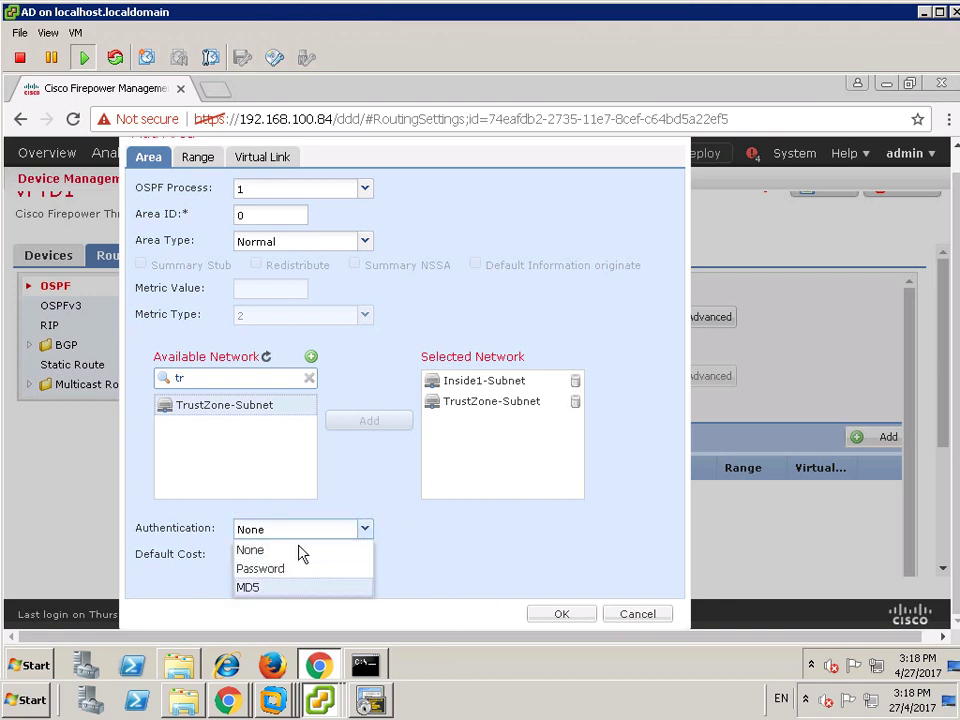
drag(426, 553, 366, 527)
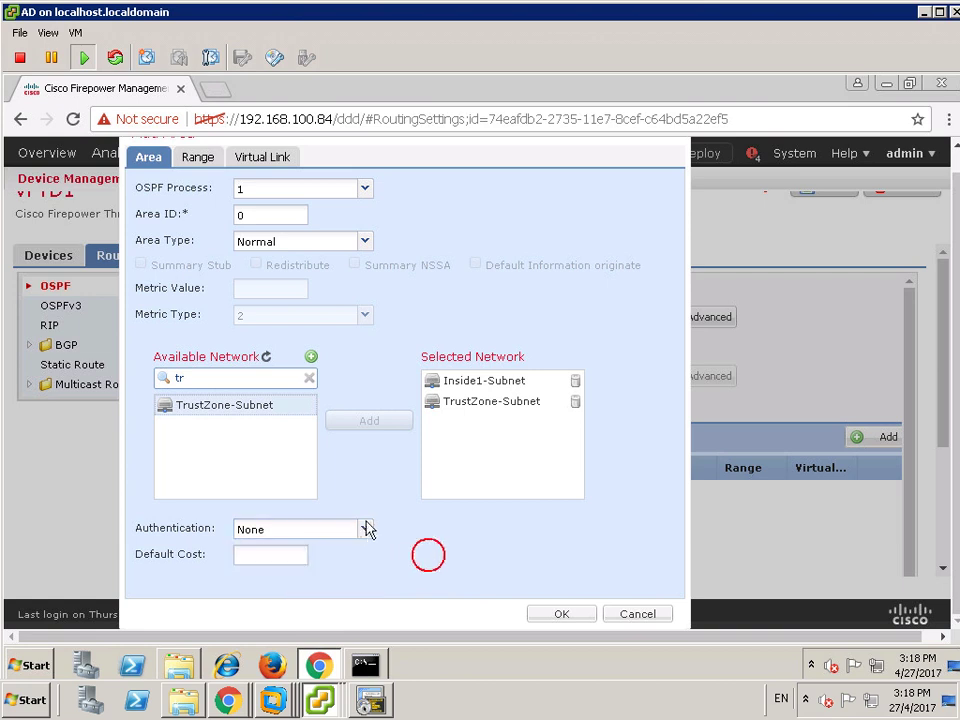
click(396, 548)
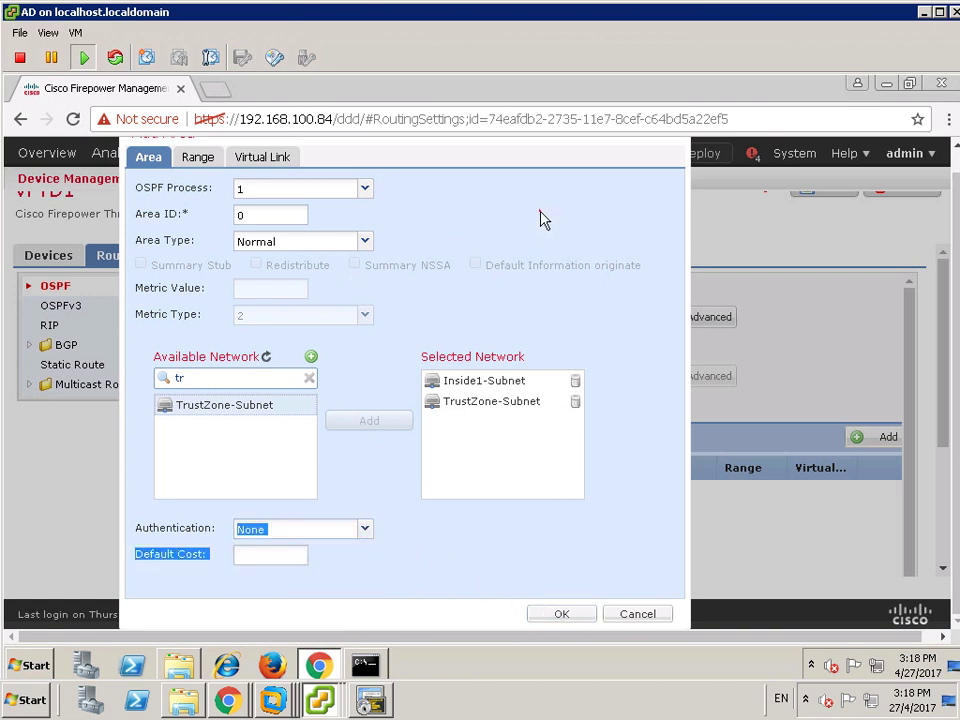
click(204, 159)
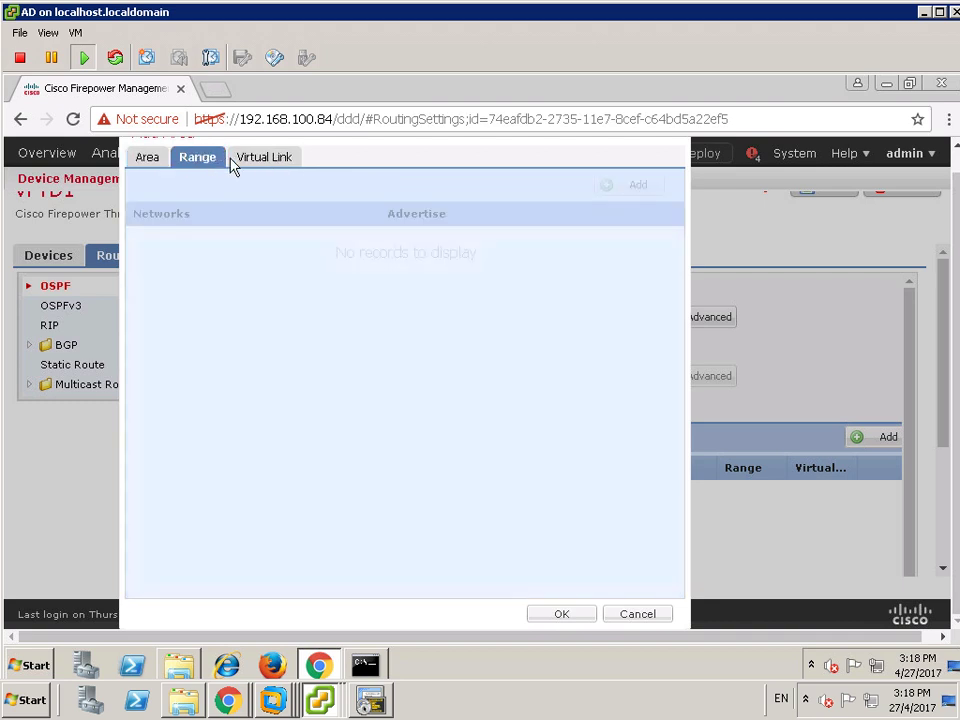
click(232, 163)
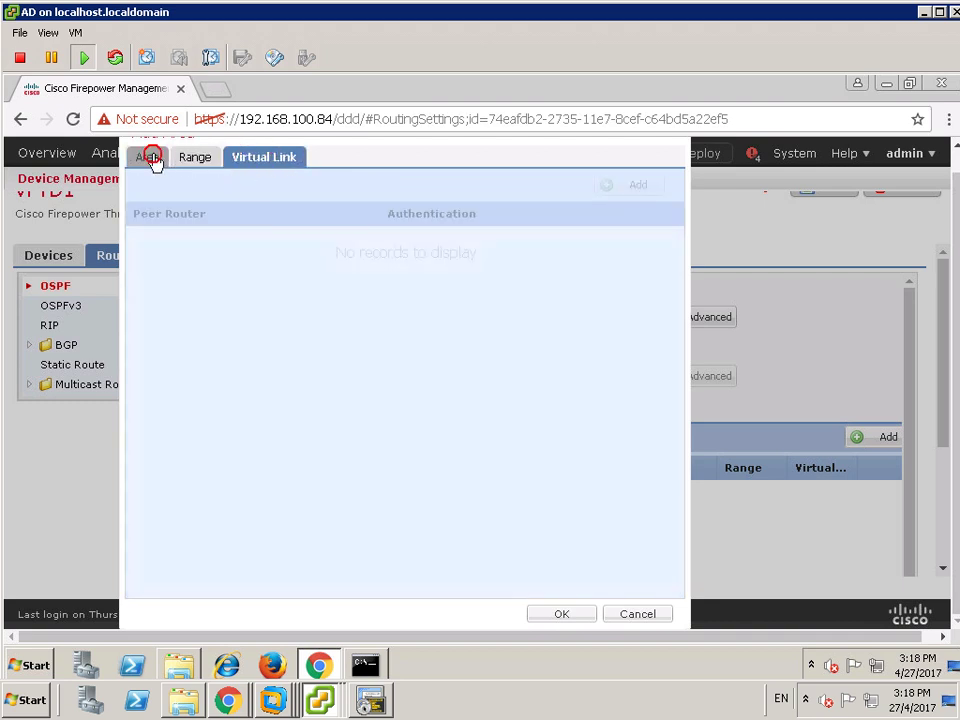
click(152, 160)
click(555, 613)
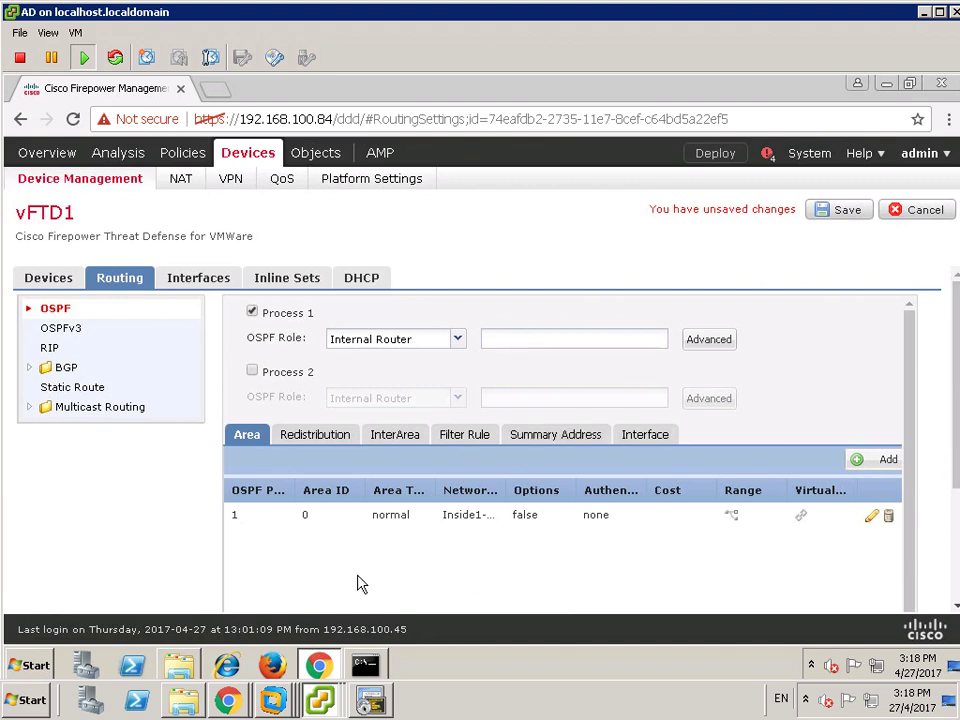
- Begin another area with DMZ1-Subnet and Pub-DMZ-Subnet as its networks
click(863, 462)
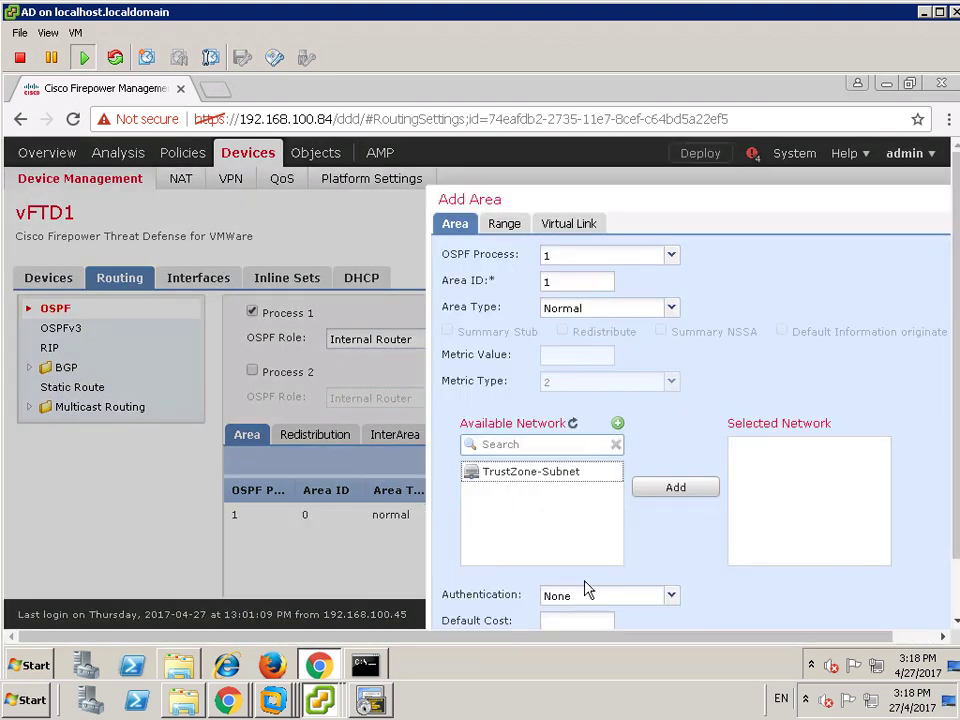
drag(699, 196, 425, 173)
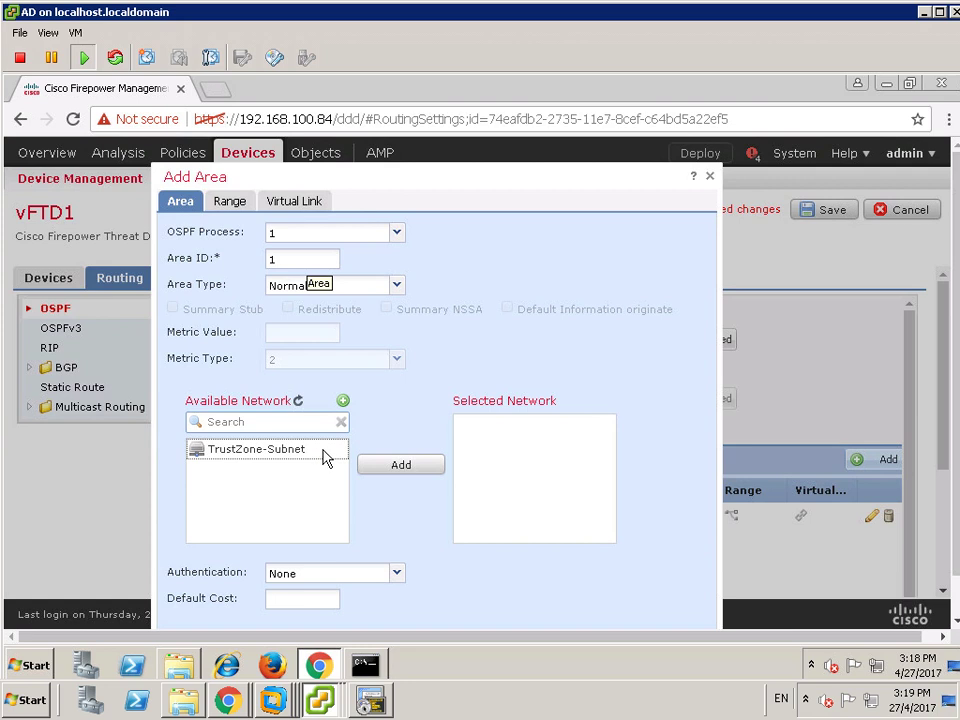
click(309, 422)
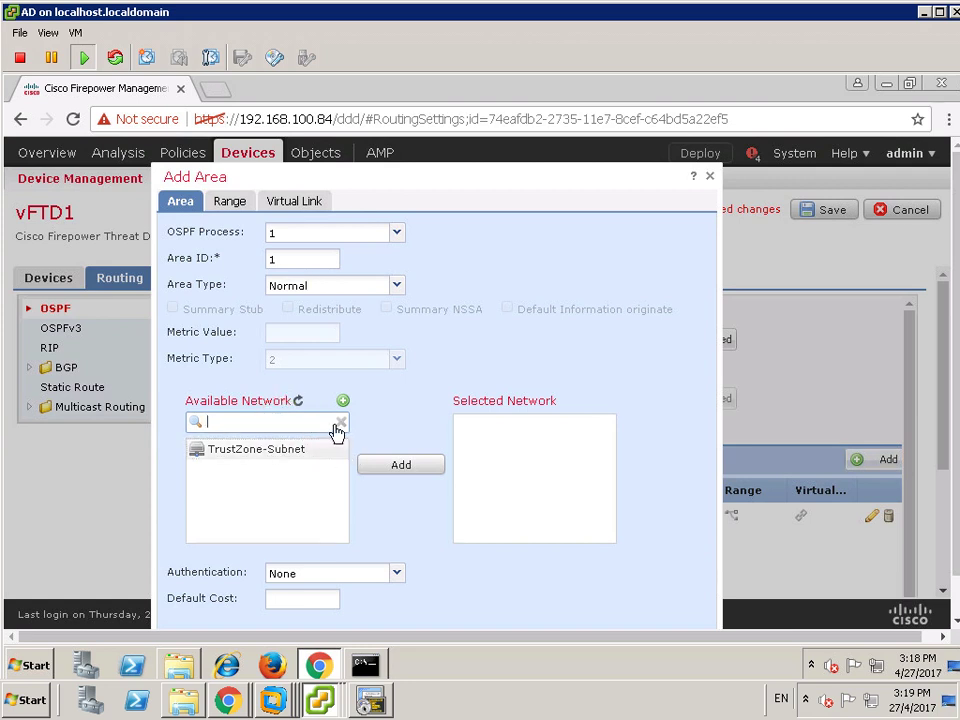
click(340, 424)
click(257, 423)
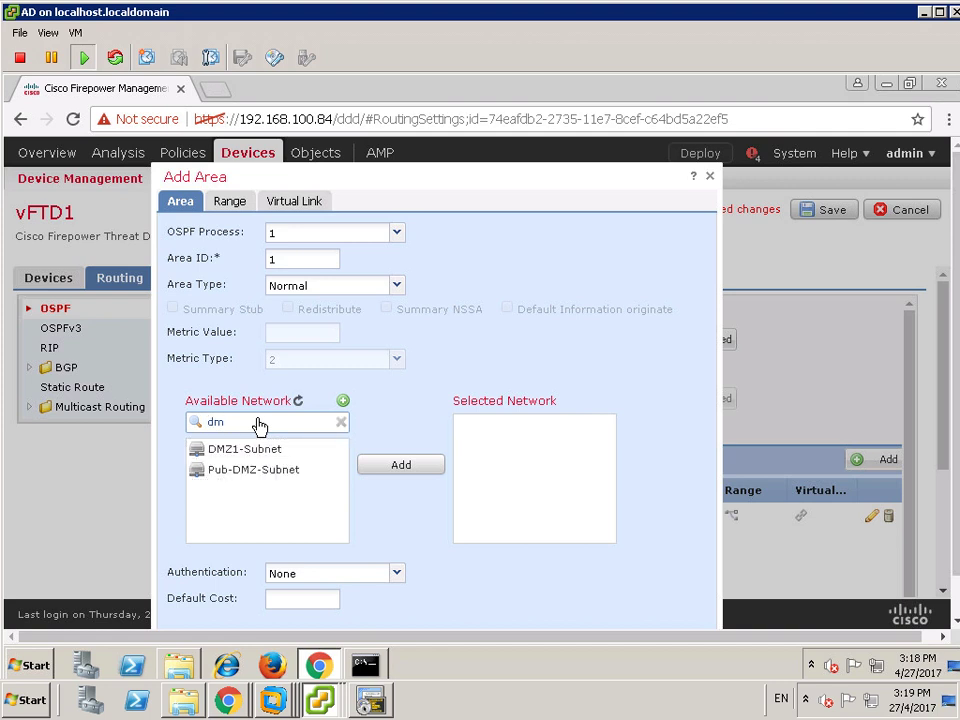
click(238, 449)
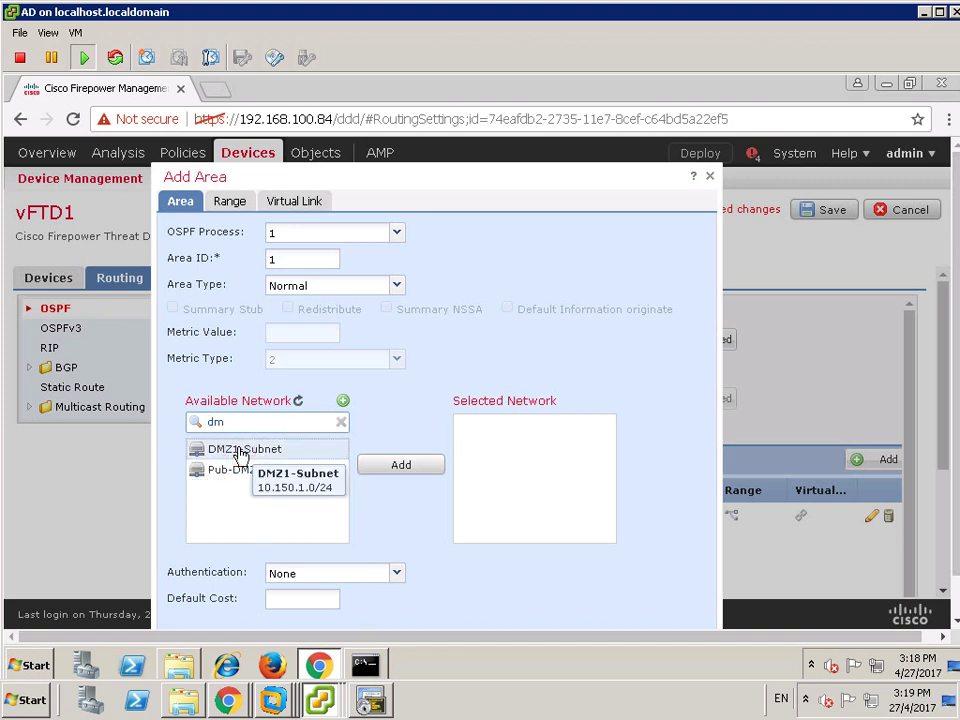
ctrl+click(222, 472)
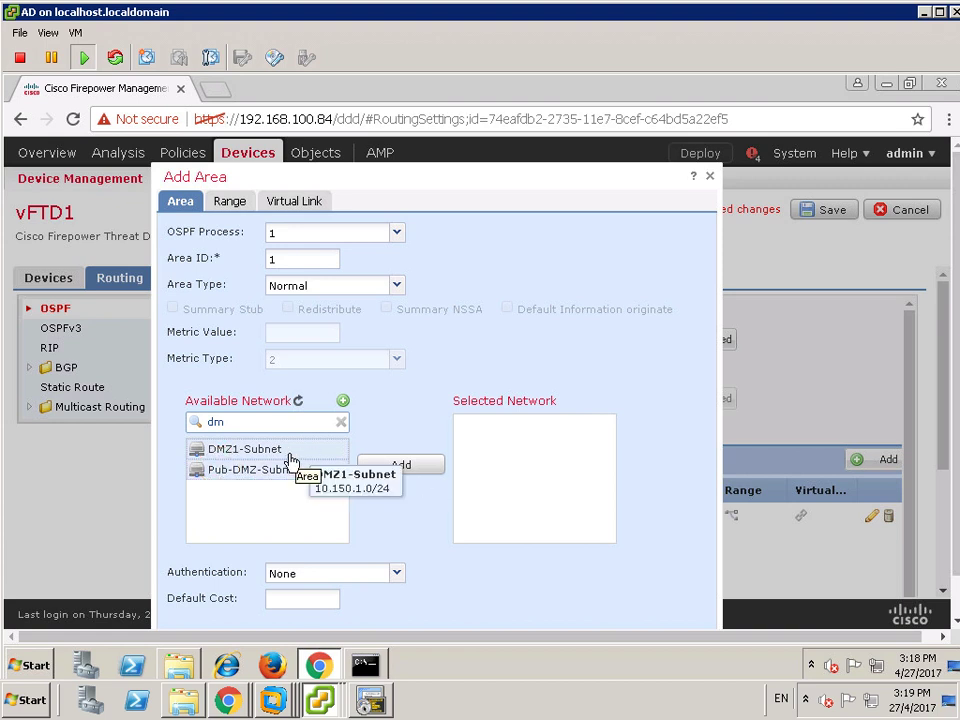
click(408, 468)
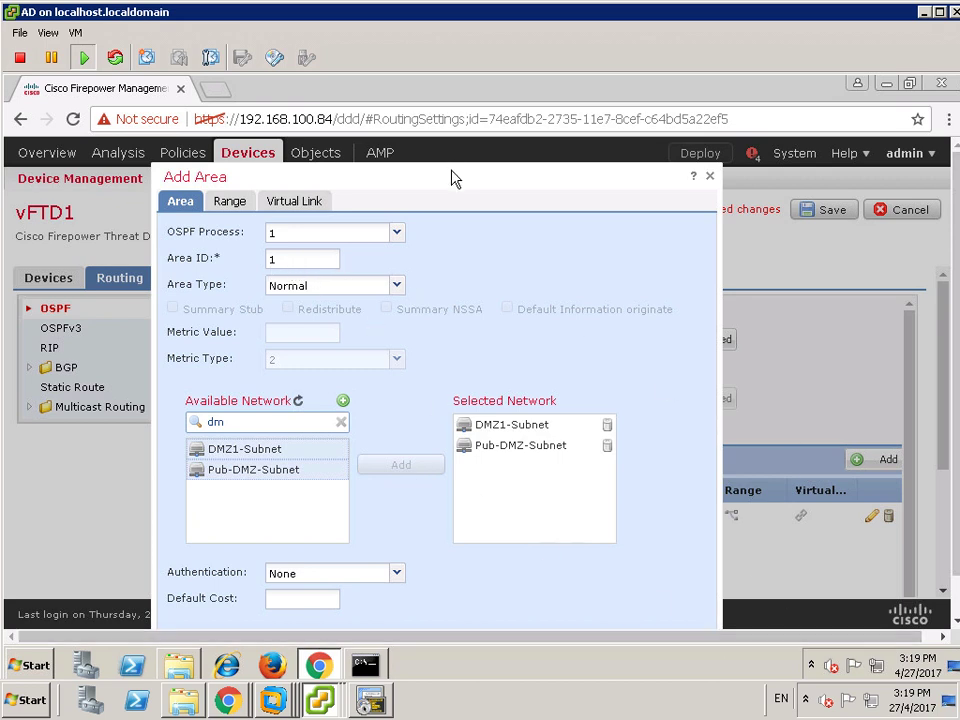
- After the multiple-area error, discard the area 1 entry and set process 1's role to ABR
drag(451, 174, 427, 150)
click(566, 629)
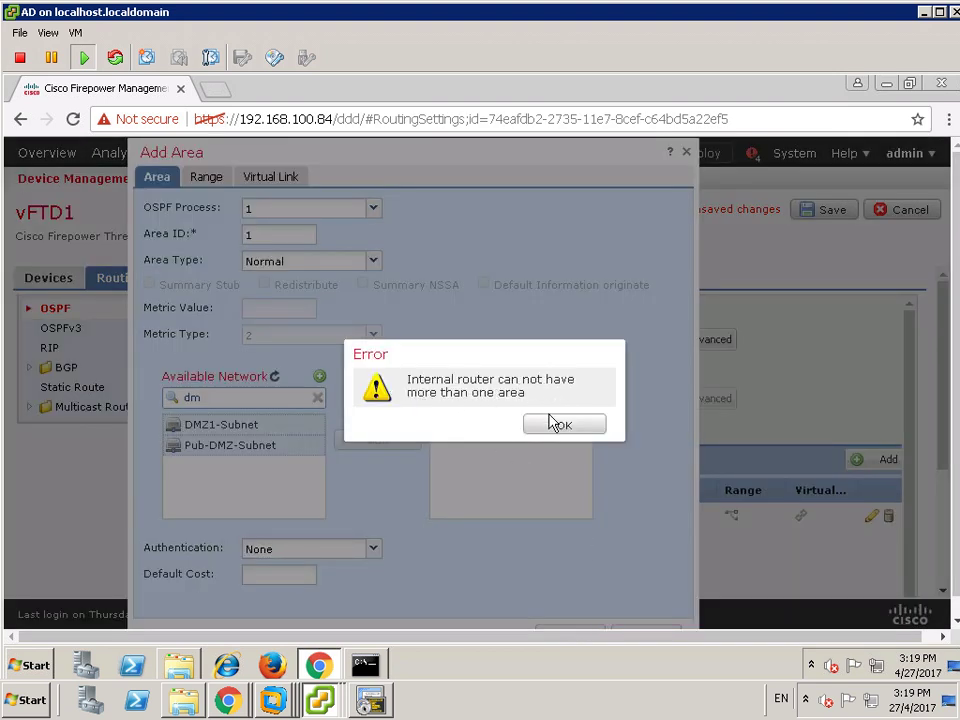
click(549, 427)
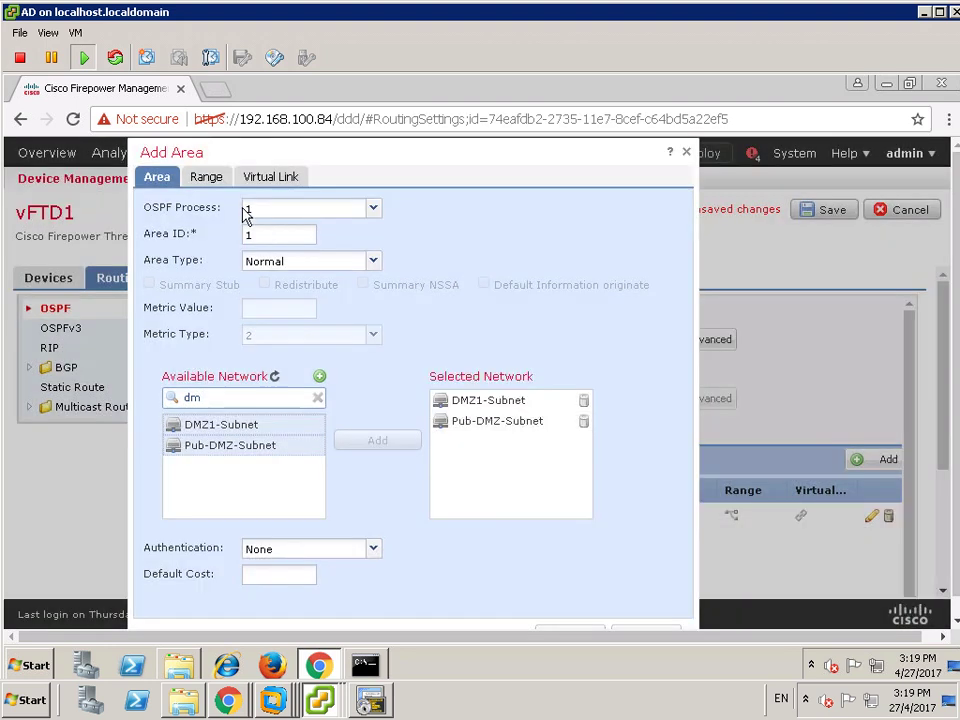
click(370, 260)
click(376, 241)
click(647, 615)
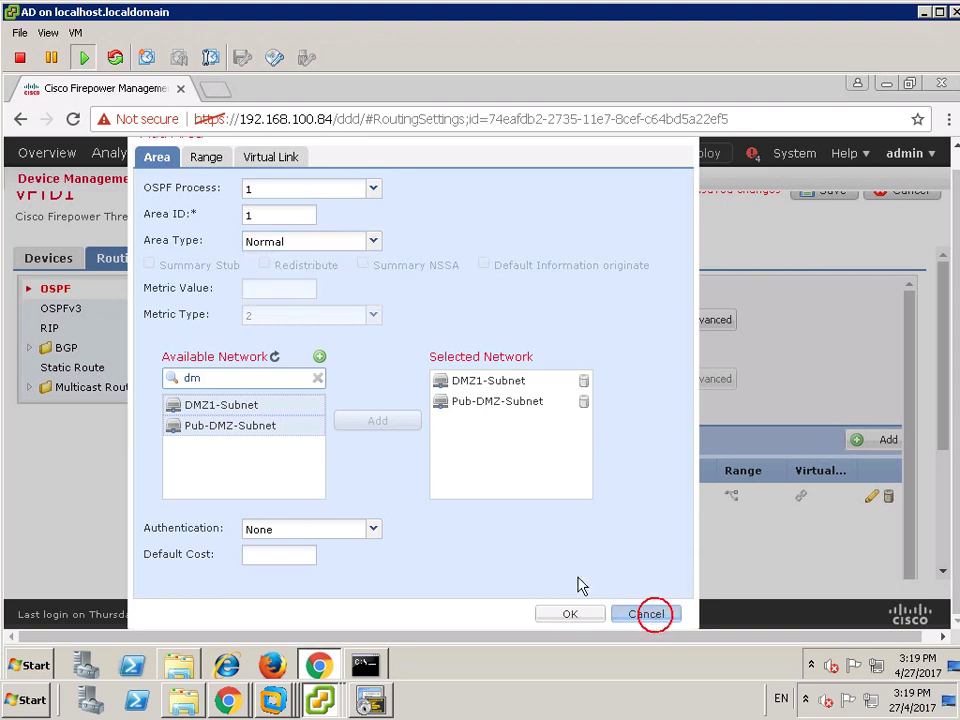
click(457, 341)
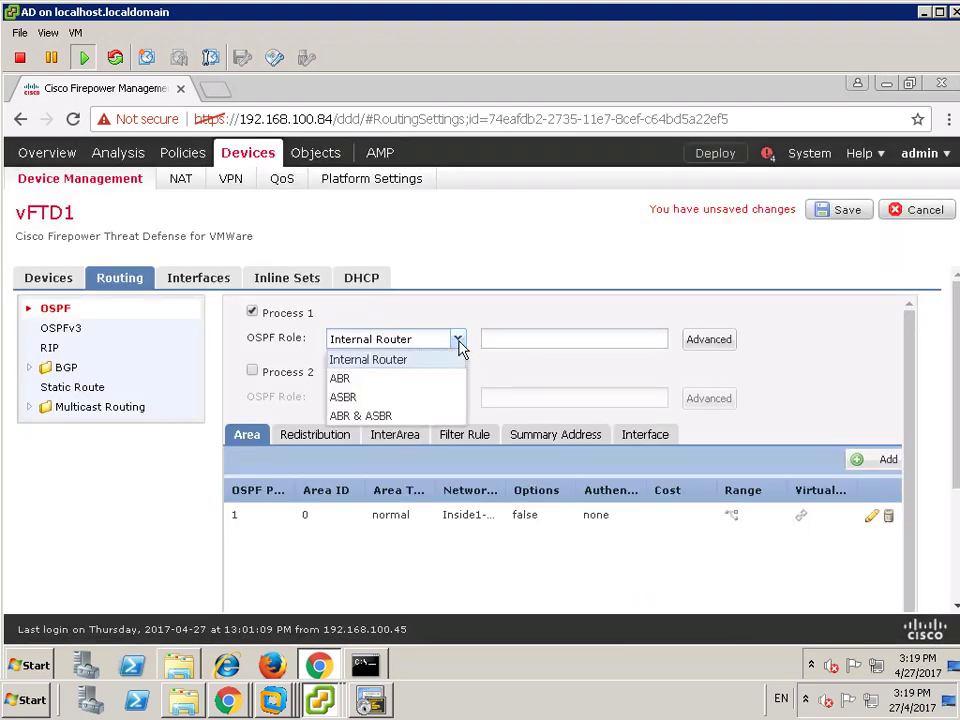
click(347, 379)
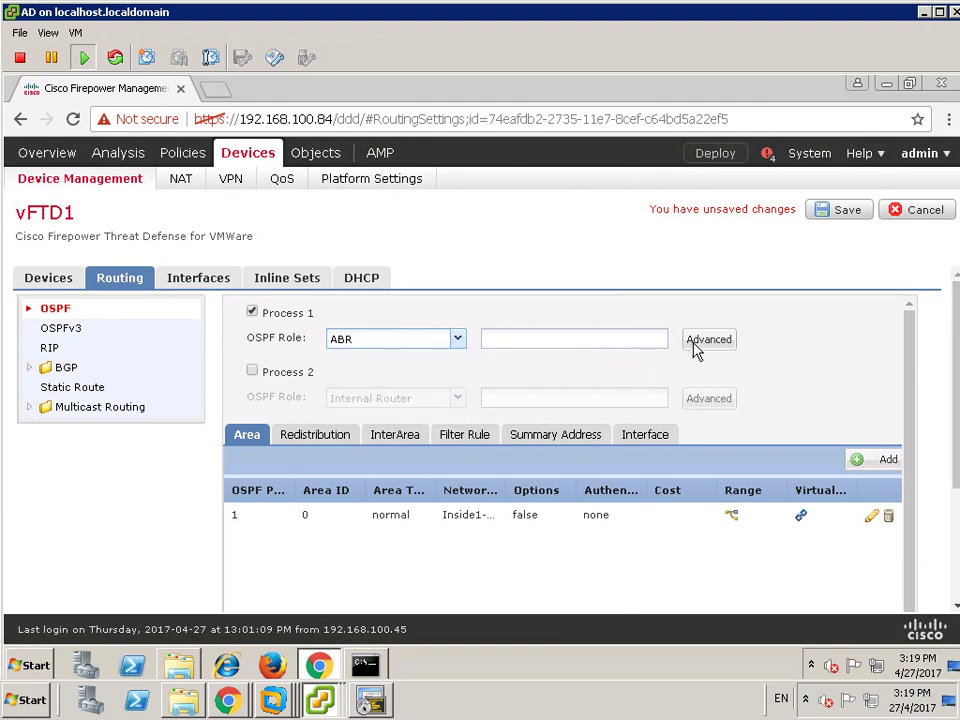
- Create area 1 containing DMZ1-Subnet and Pub-DMZ-Subnet and confirm it
click(858, 461)
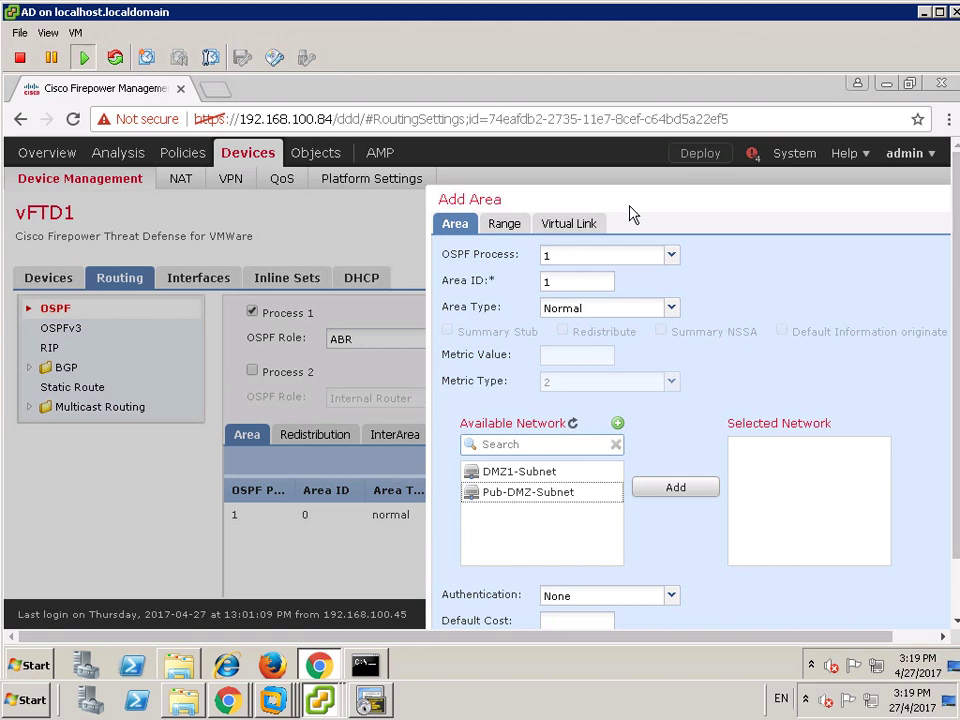
click(606, 200)
drag(606, 200, 268, 146)
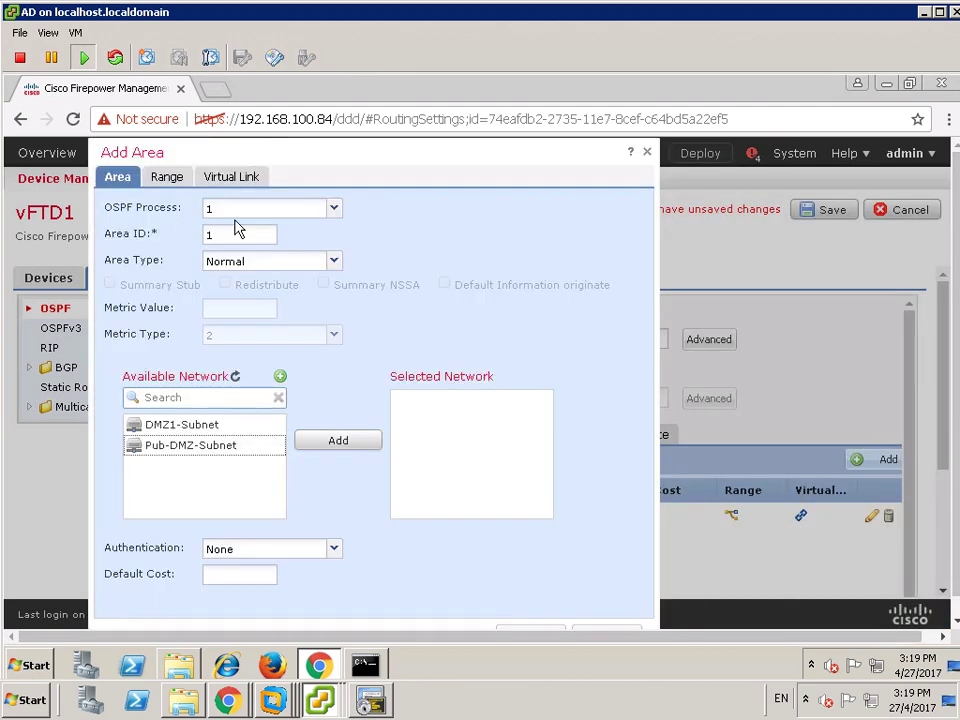
click(200, 423)
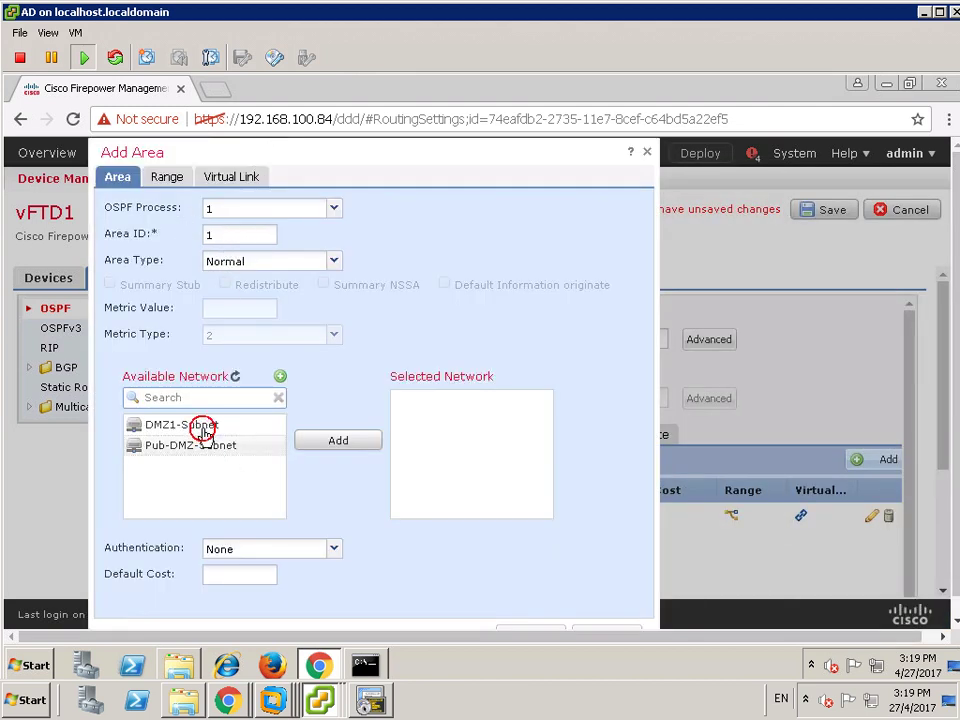
click(305, 440)
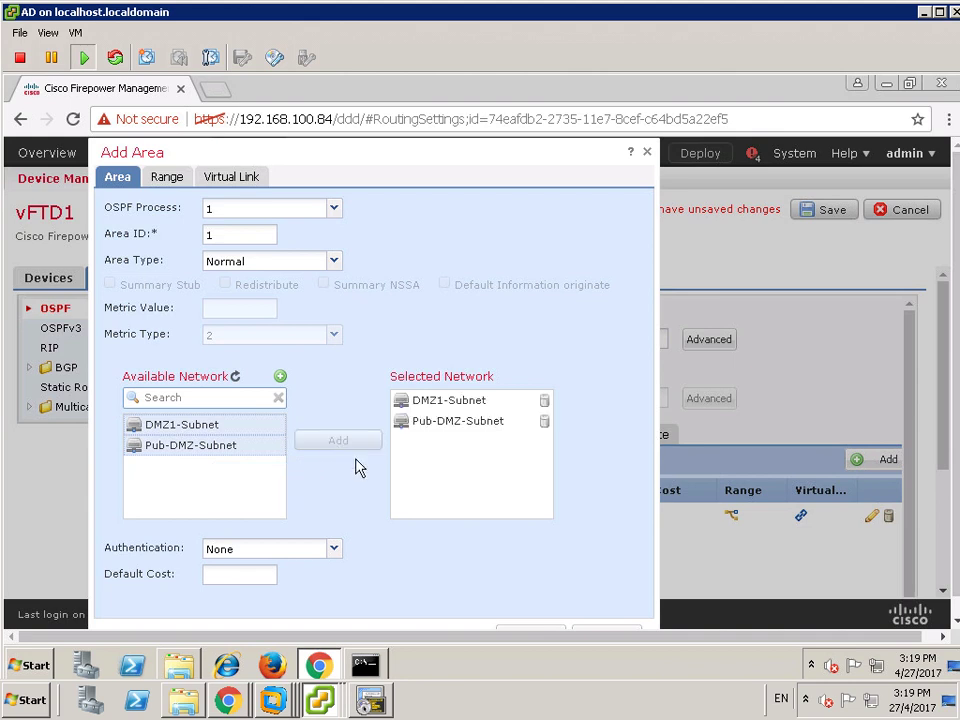
click(533, 633)
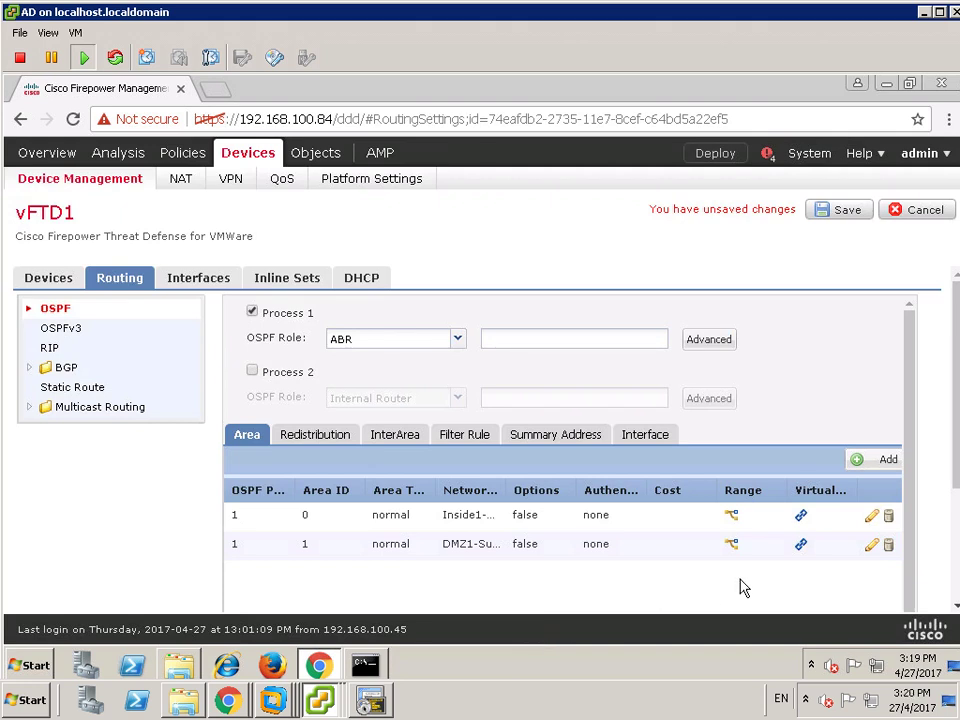
- Save vFTD1's OSPF configuration and show its empty Static Route page
click(834, 218)
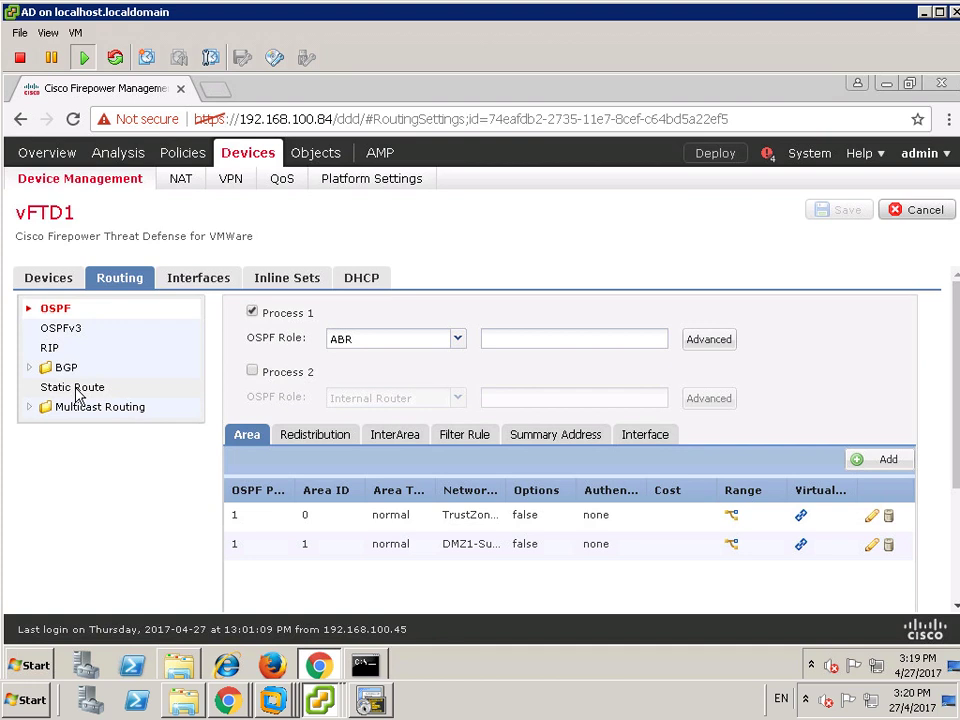
click(74, 388)
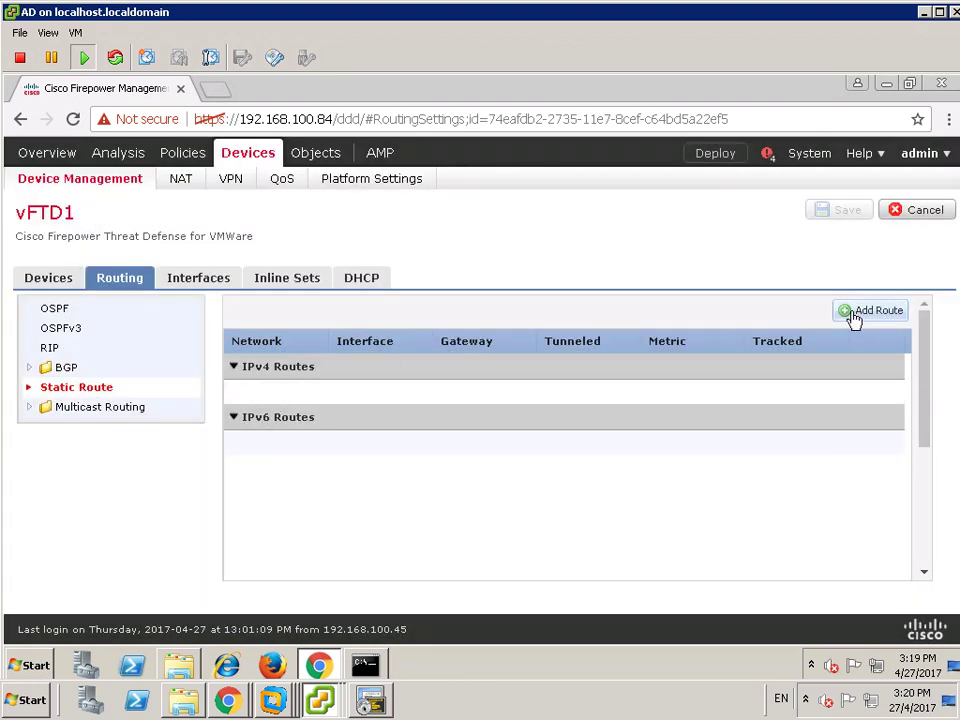
- Start a new IPv4 static route using Redundant1 as its interface
click(852, 312)
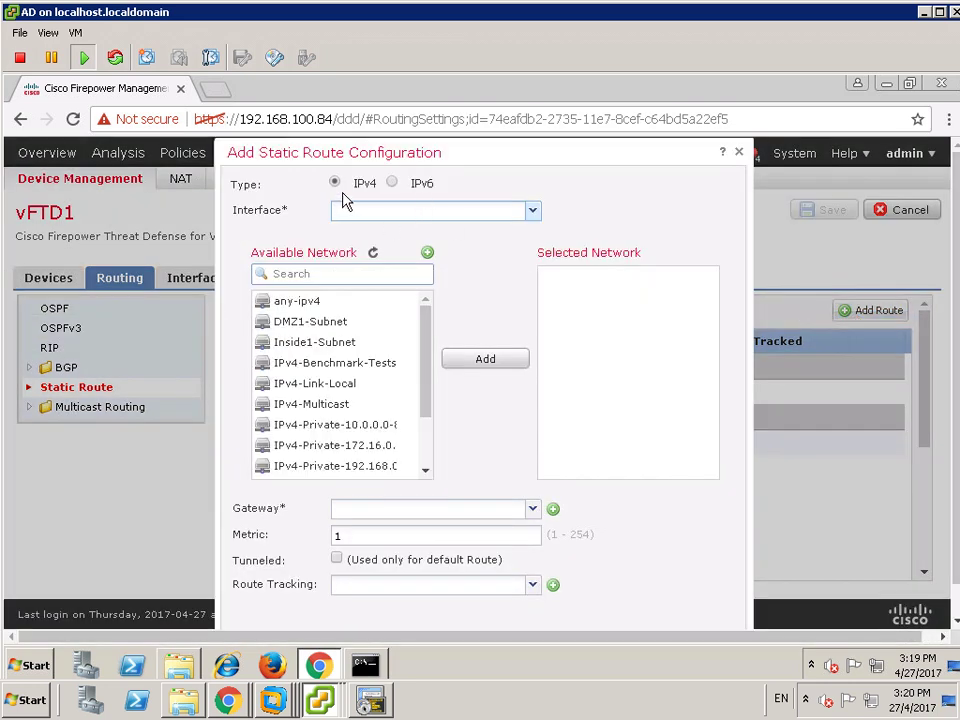
click(357, 213)
click(536, 214)
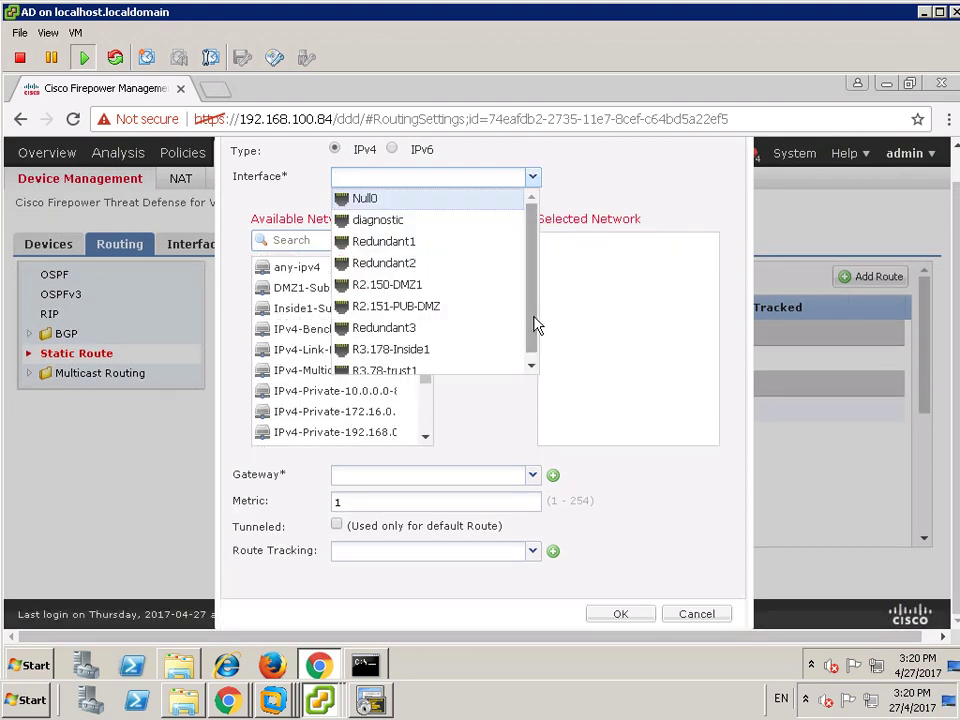
drag(534, 330, 535, 345)
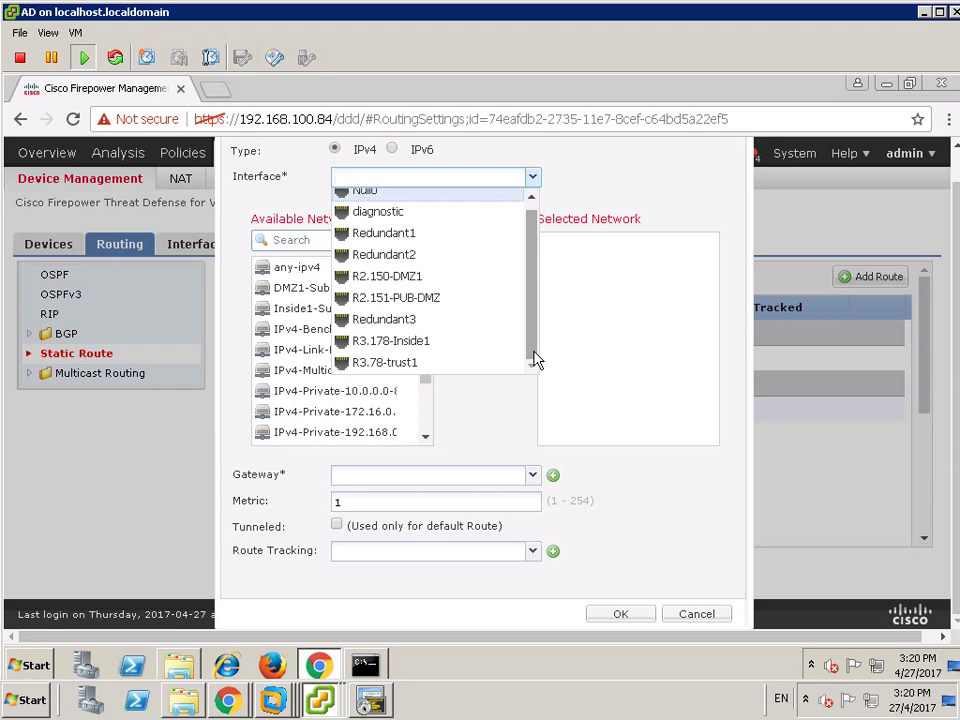
click(410, 235)
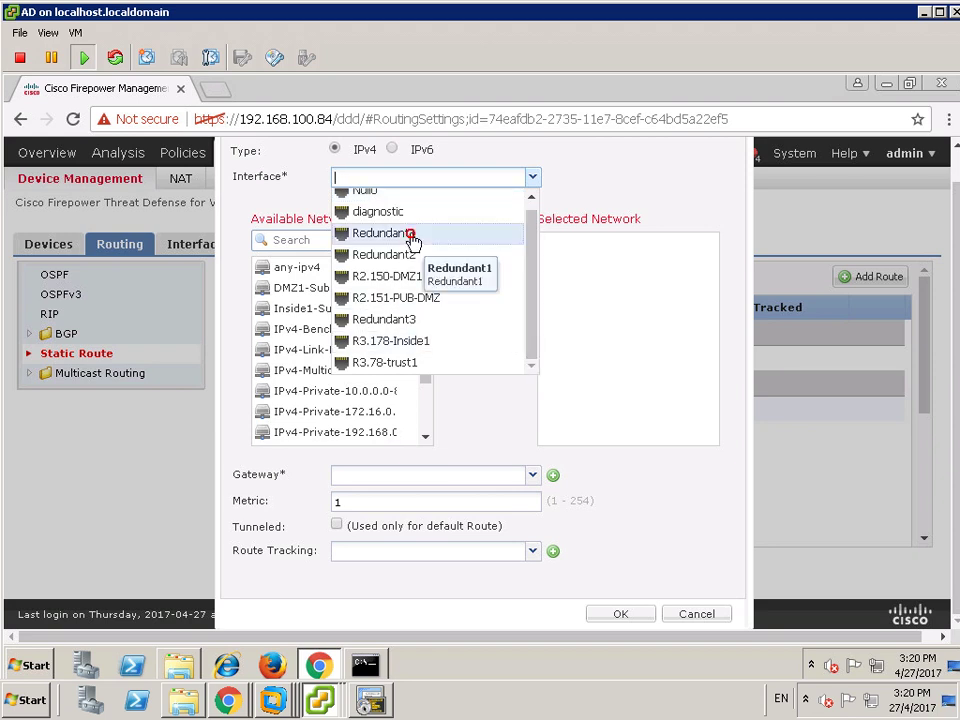
mouse_move(491, 6)
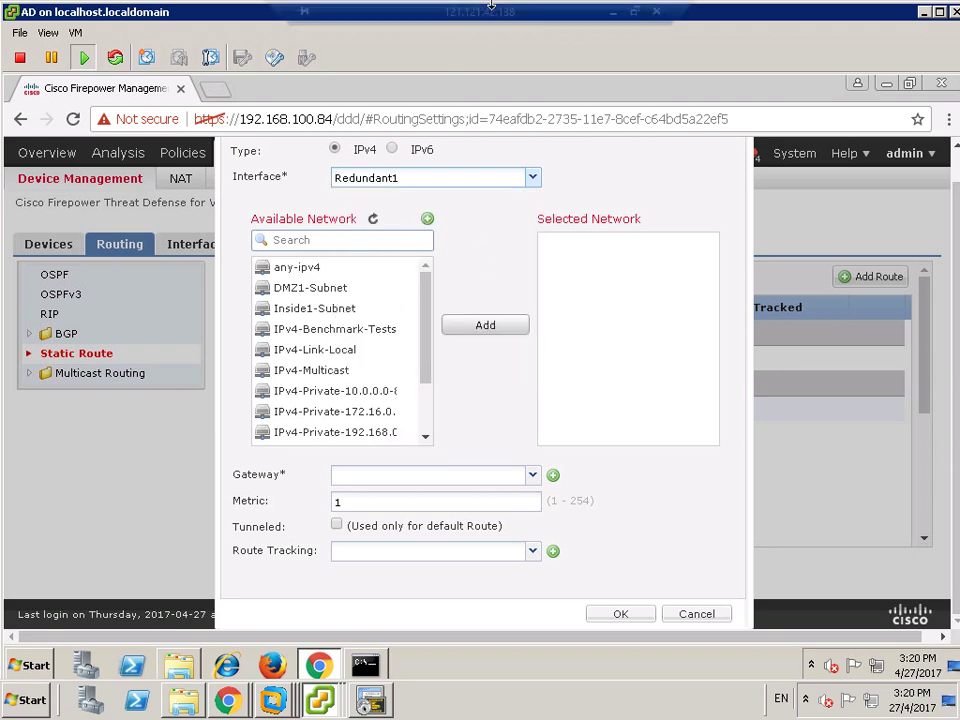
click(610, 12)
scroll(248, 265, up, 3)
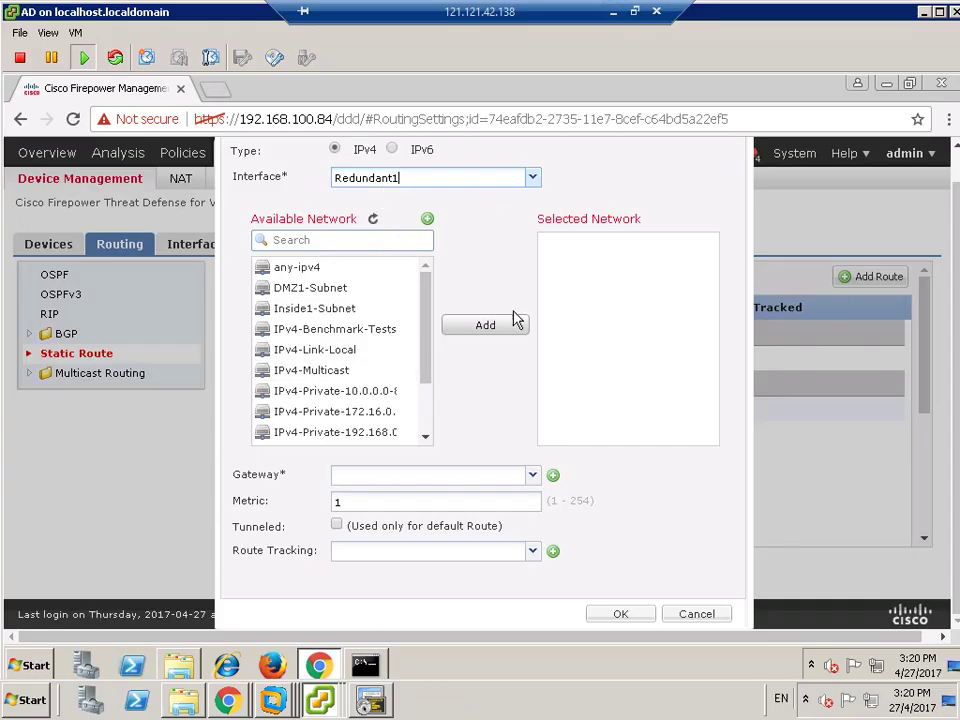
- Add any-ipv4 as the destination network and enter gateway 192.168.112.254
click(386, 476)
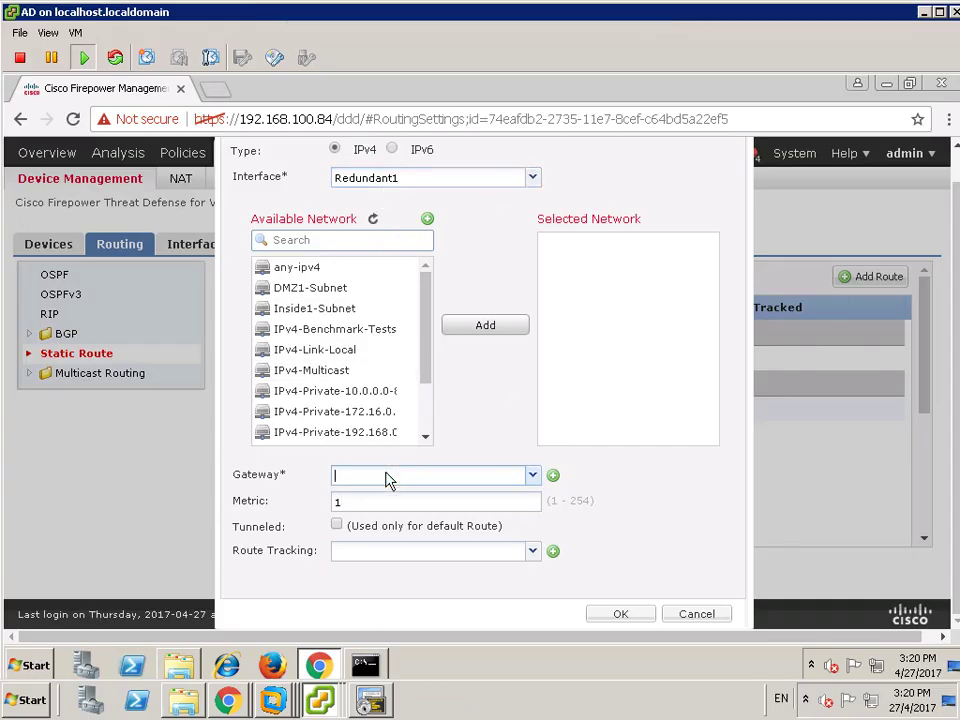
click(304, 270)
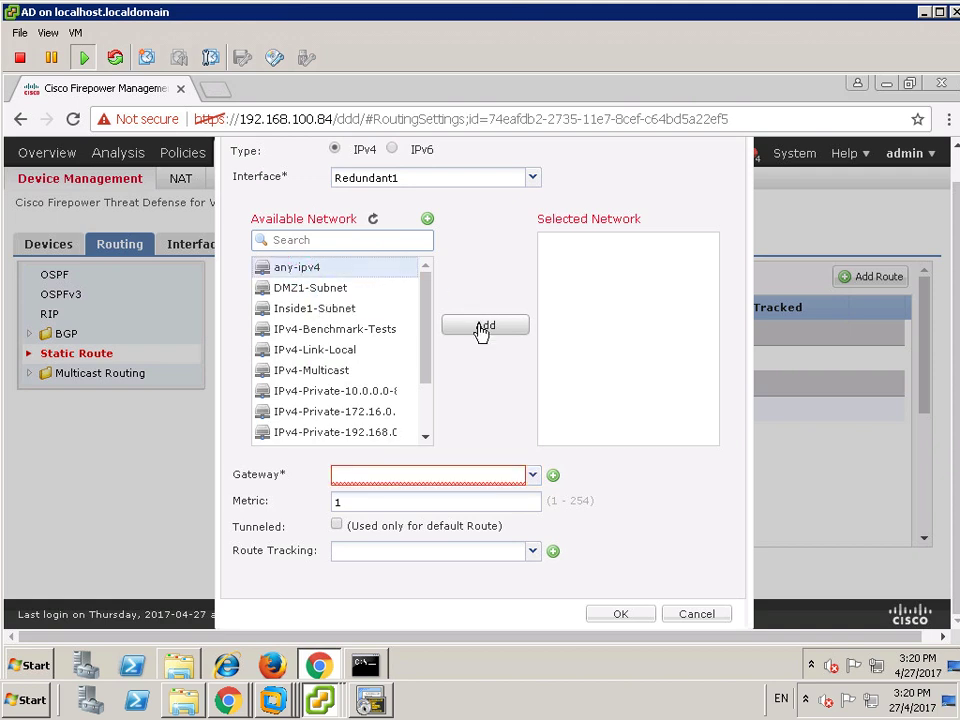
click(482, 328)
click(393, 477)
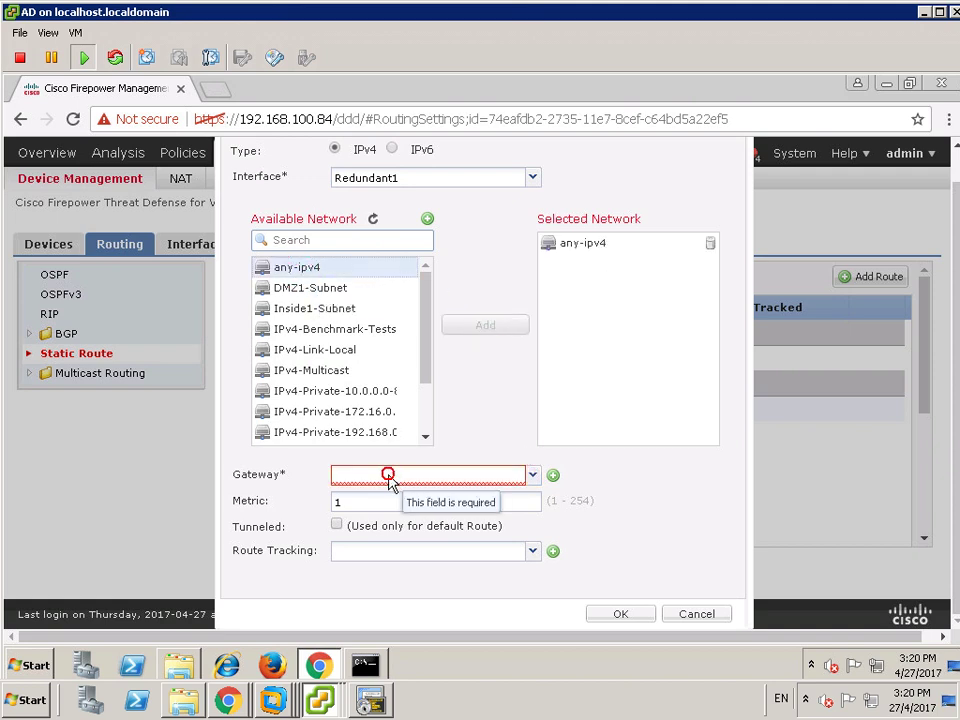
text(192.168.112.254)
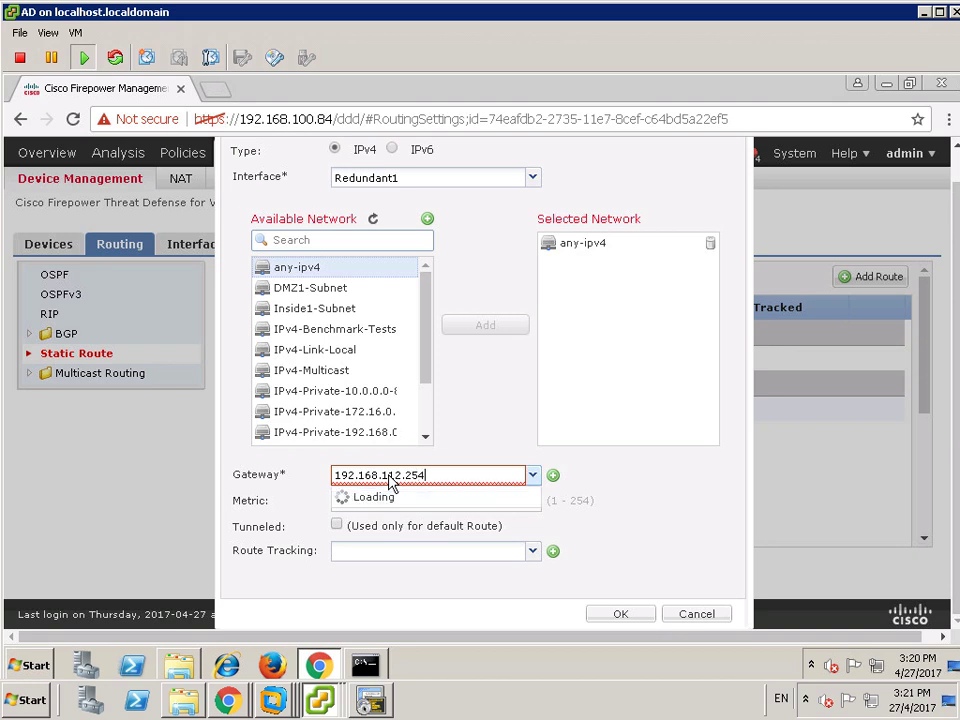
click(689, 501)
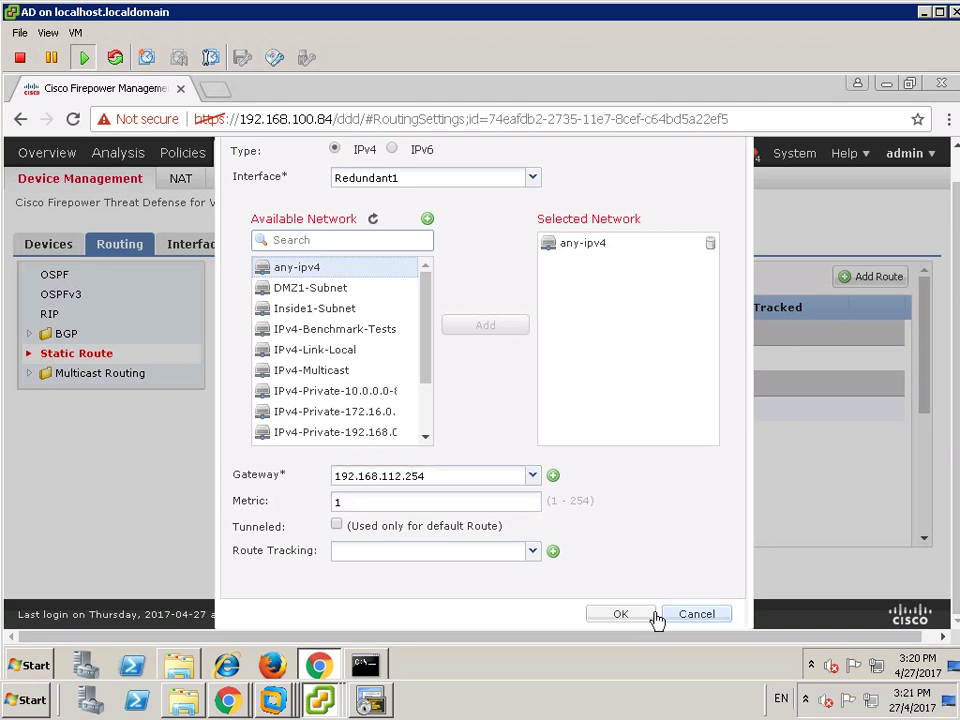
- Create network object DEFAULT-GW-IP for host 192.168.112.254, dropping the rejected /24, and save it
click(554, 478)
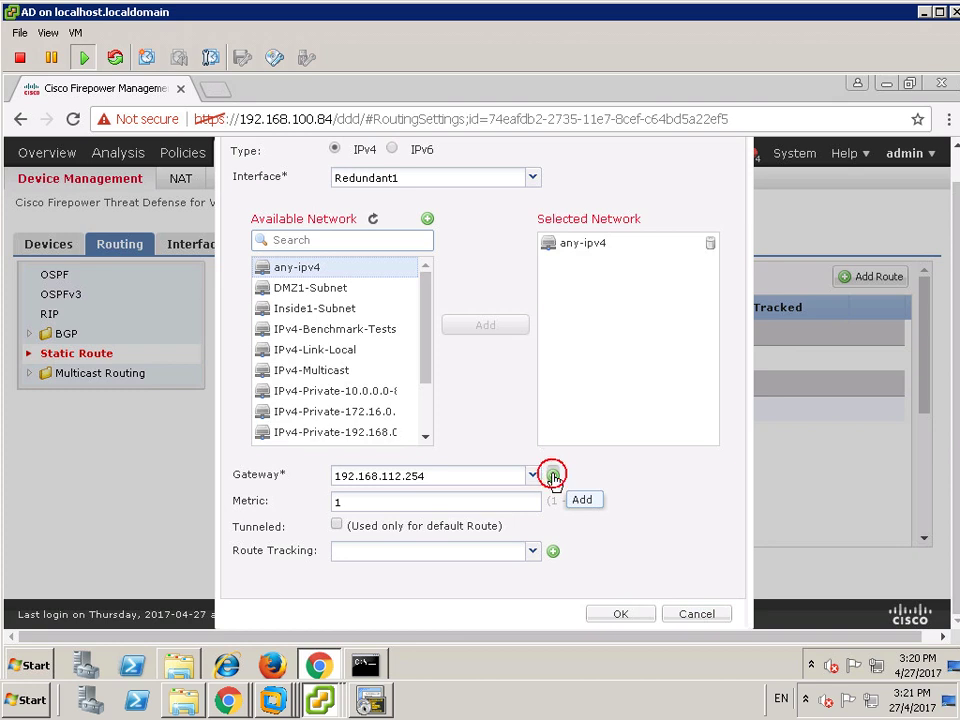
click(520, 318)
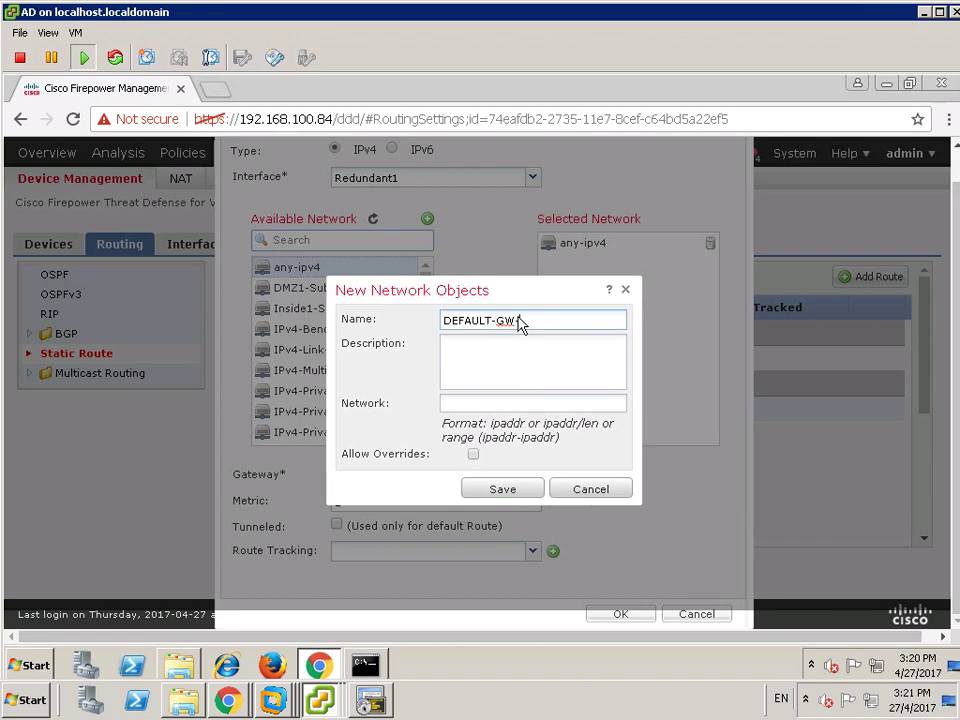
key(Tab)
key(Tab)
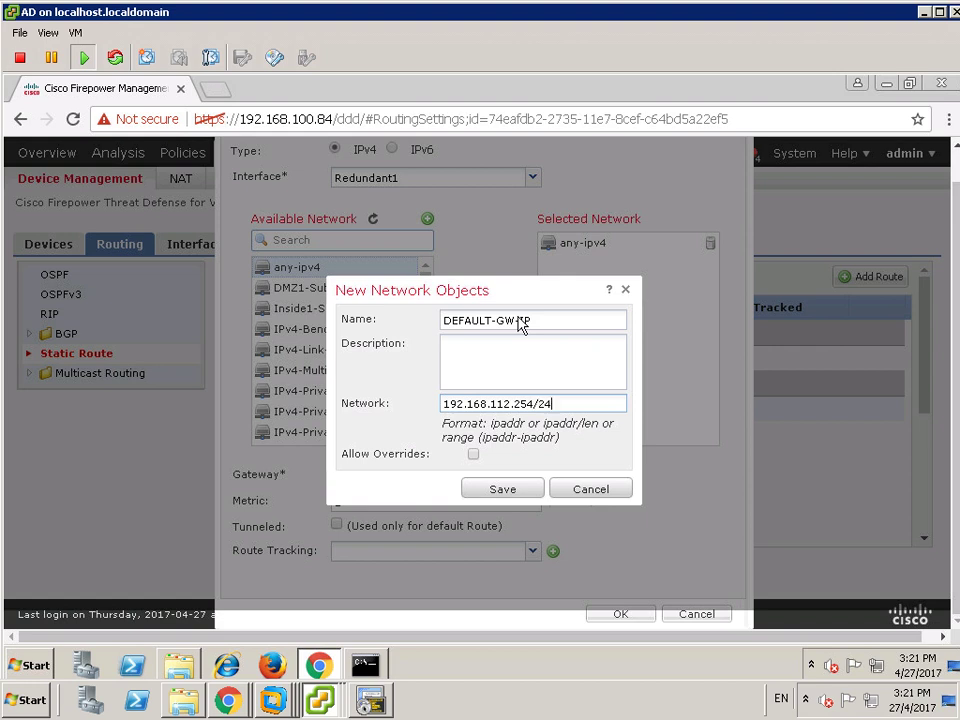
click(515, 492)
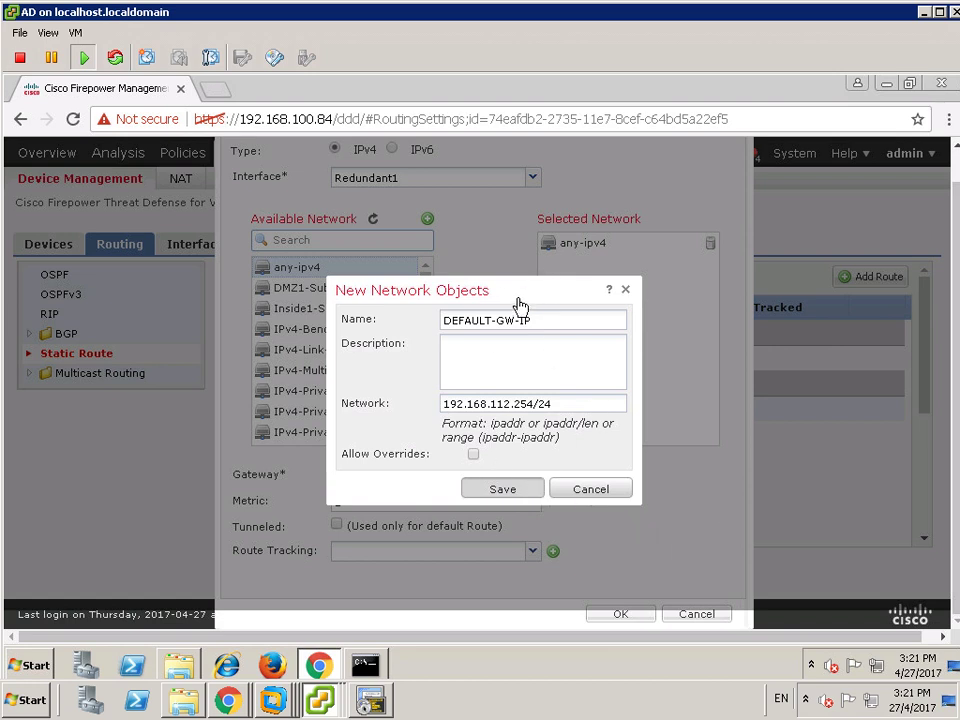
click(502, 489)
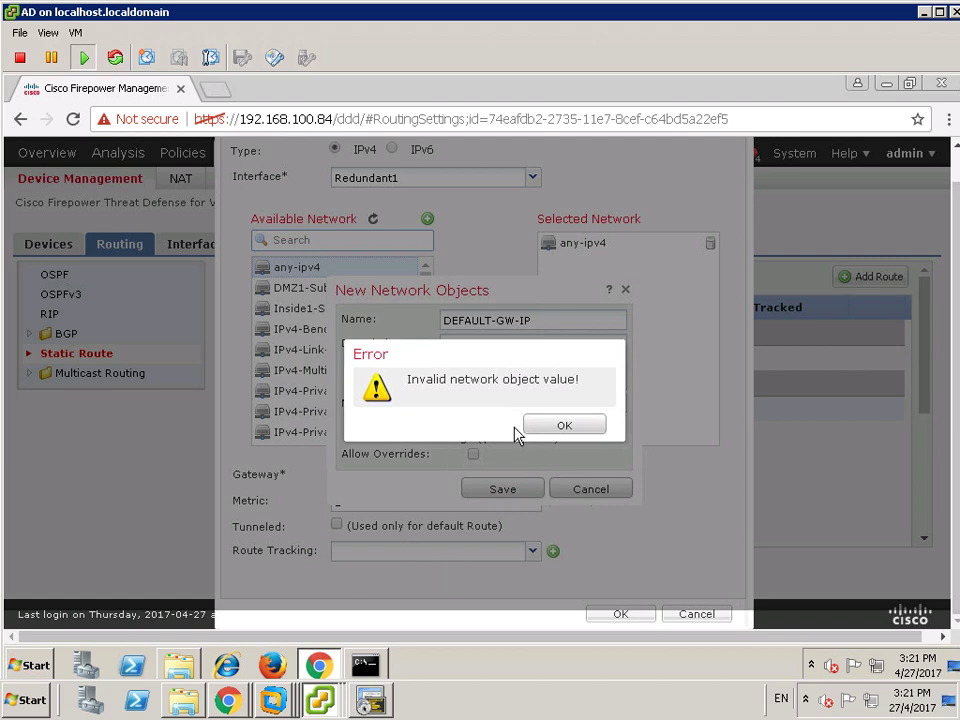
click(551, 425)
click(565, 404)
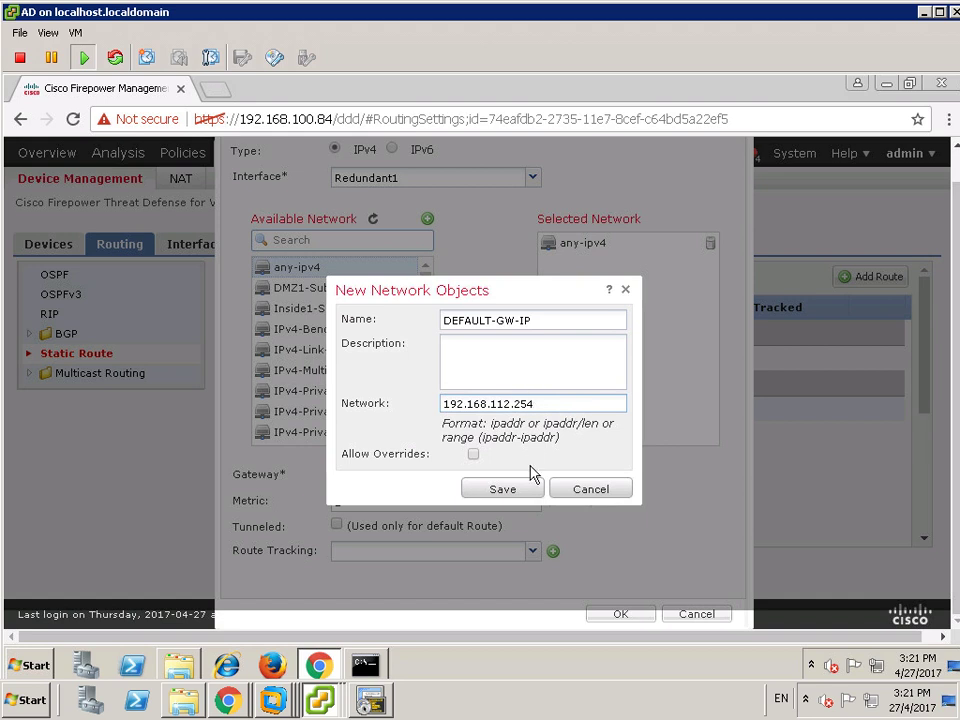
click(503, 490)
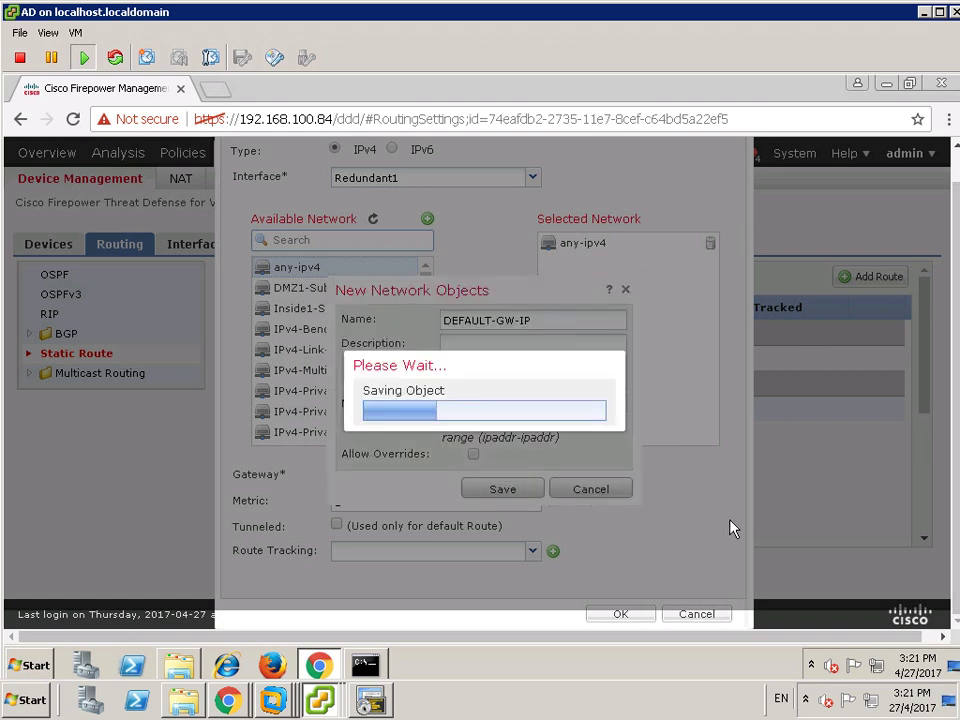
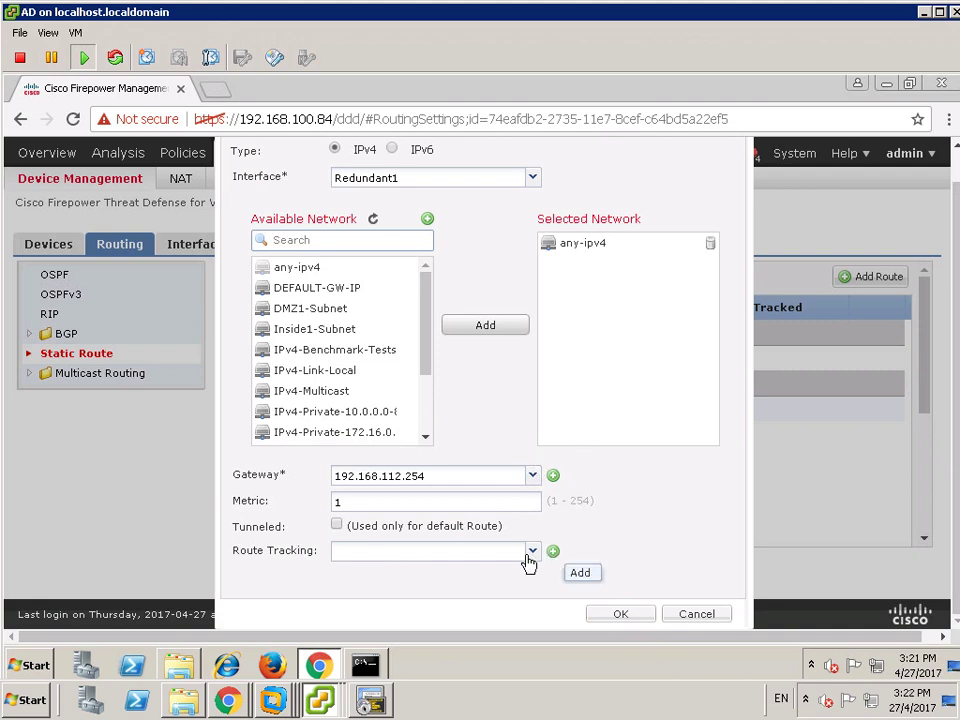
- Confirm the any-ipv4 route via Redundant1, gateway 192.168.112.254, metric 1, and save vFTD1's routing
click(603, 541)
double_click(637, 512)
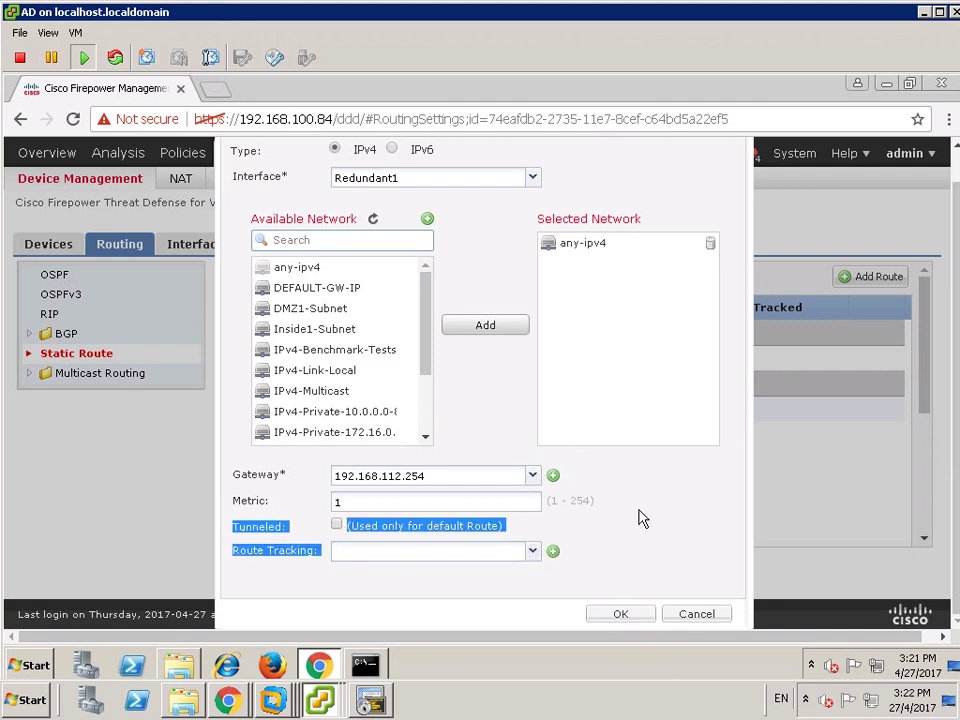
click(619, 612)
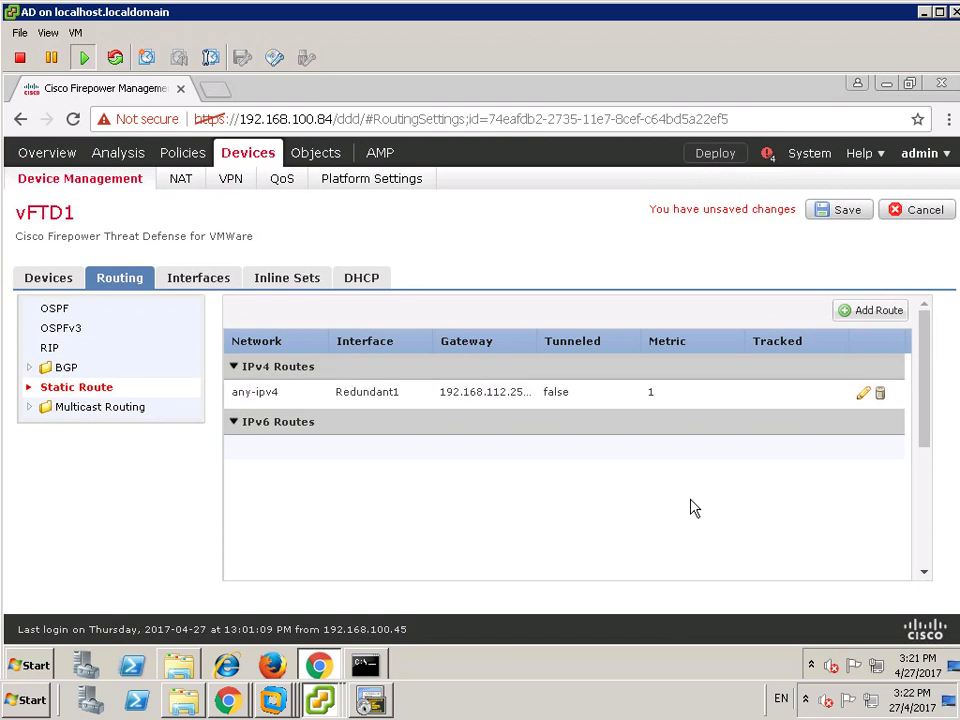
click(841, 214)
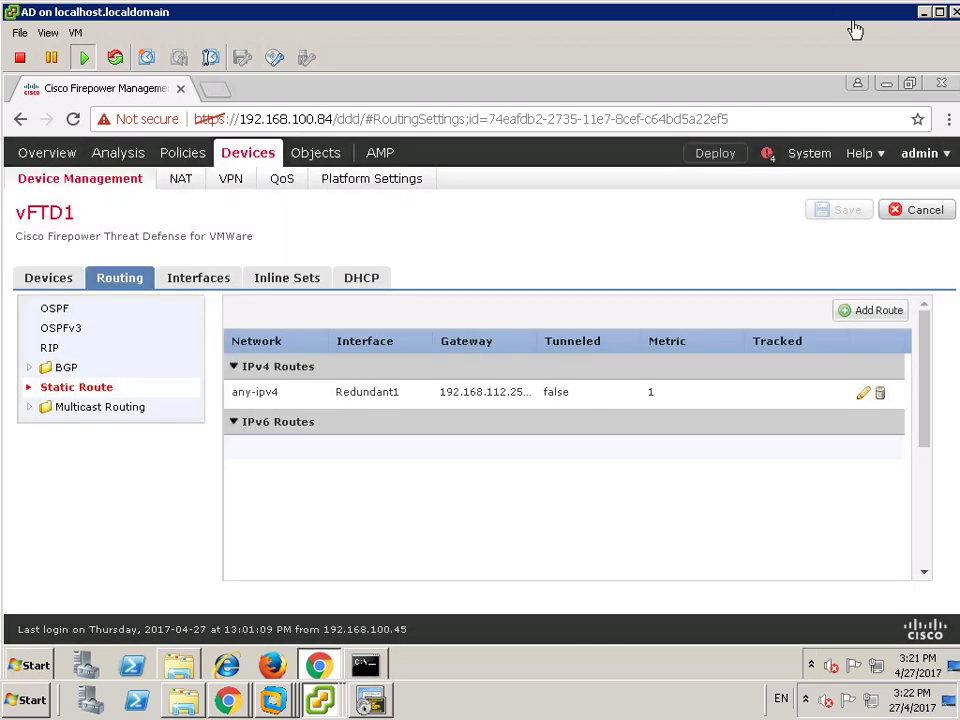
- Select vFTD1 in Deploy Policies and start deploying its pending routing change
click(724, 160)
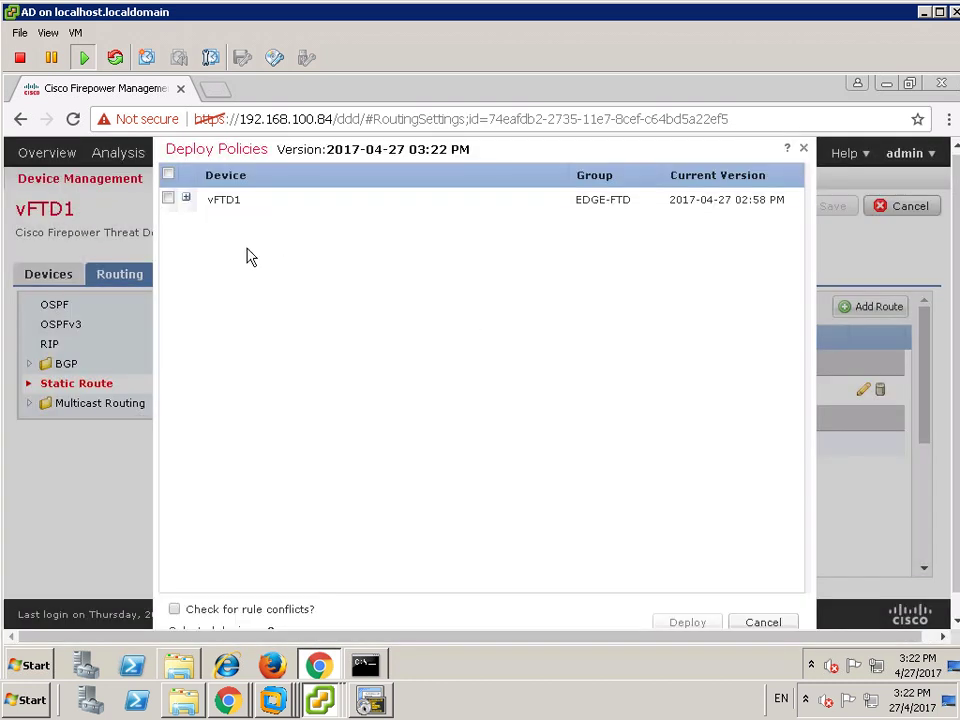
click(186, 199)
click(170, 199)
click(685, 623)
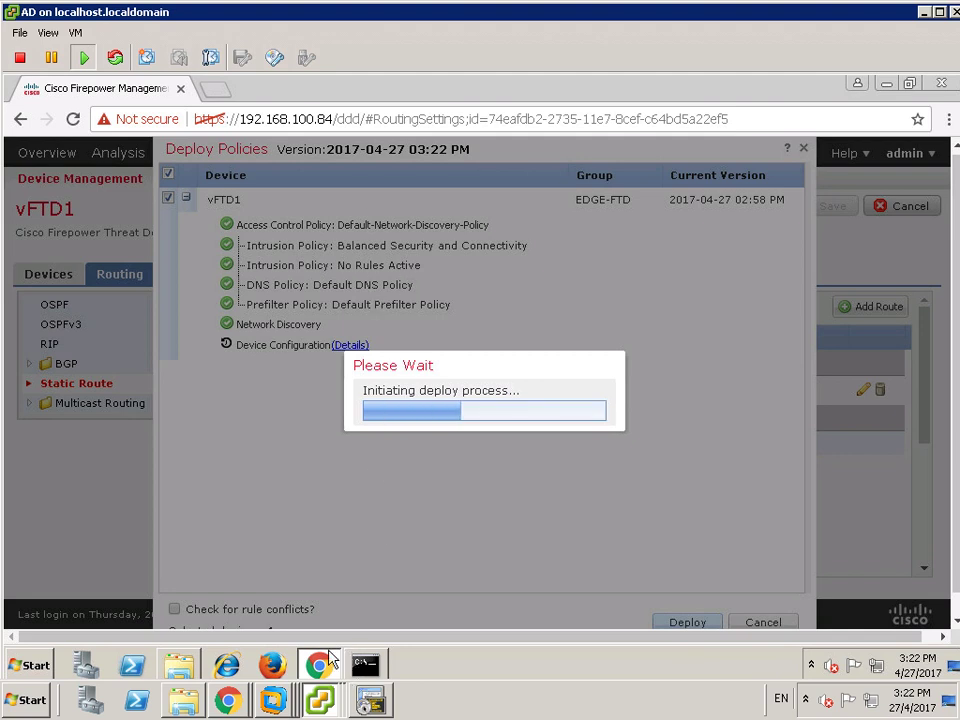
click(325, 705)
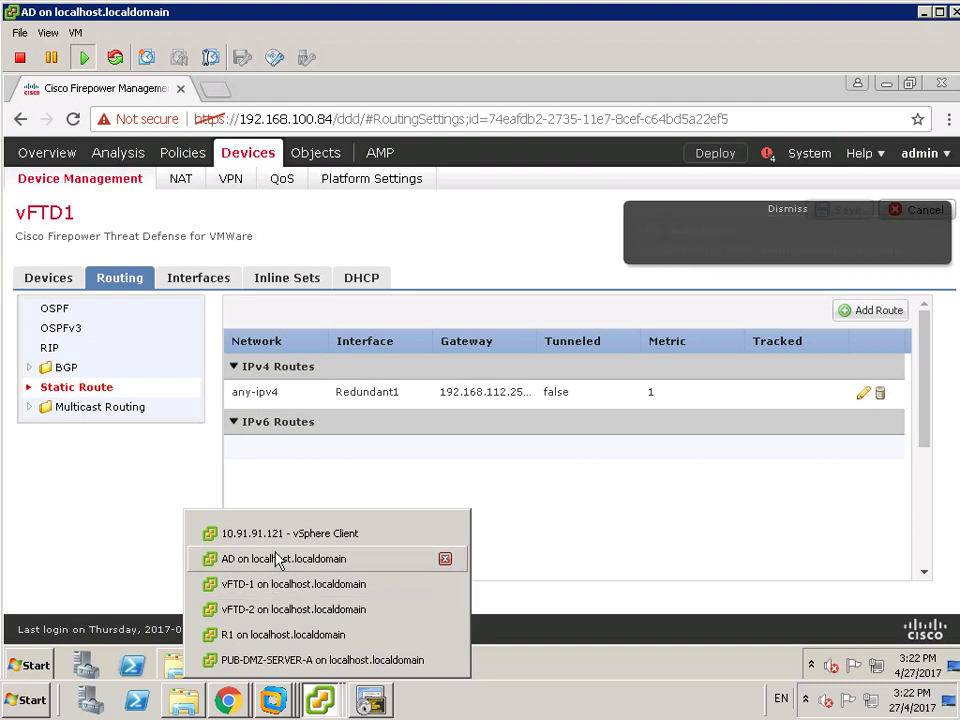
- Minimize the AD console and vSphere Client windows
click(272, 636)
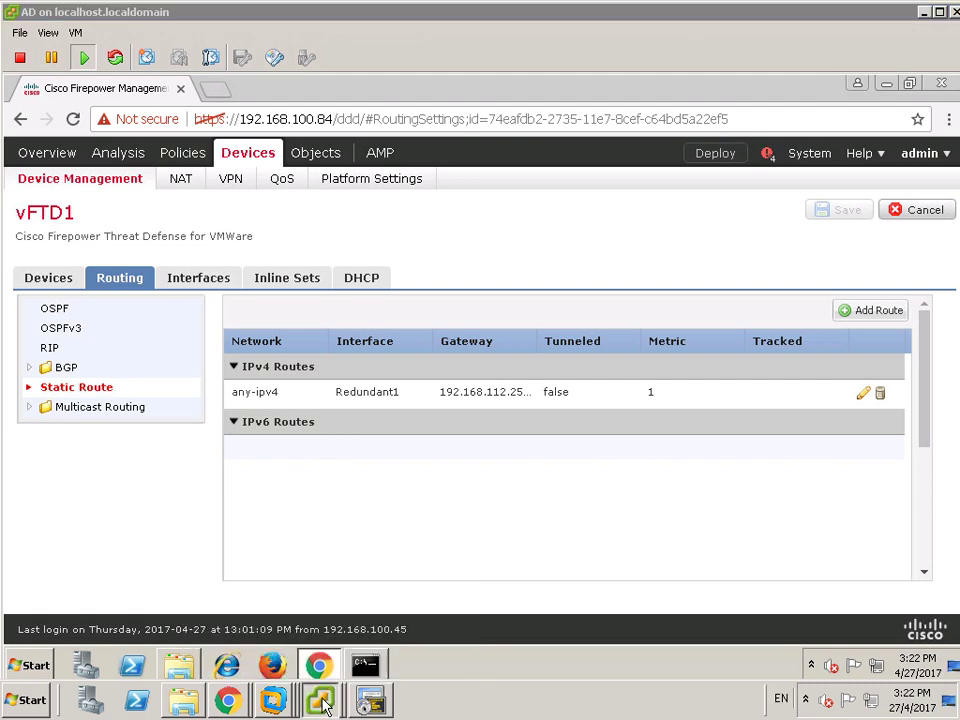
click(924, 13)
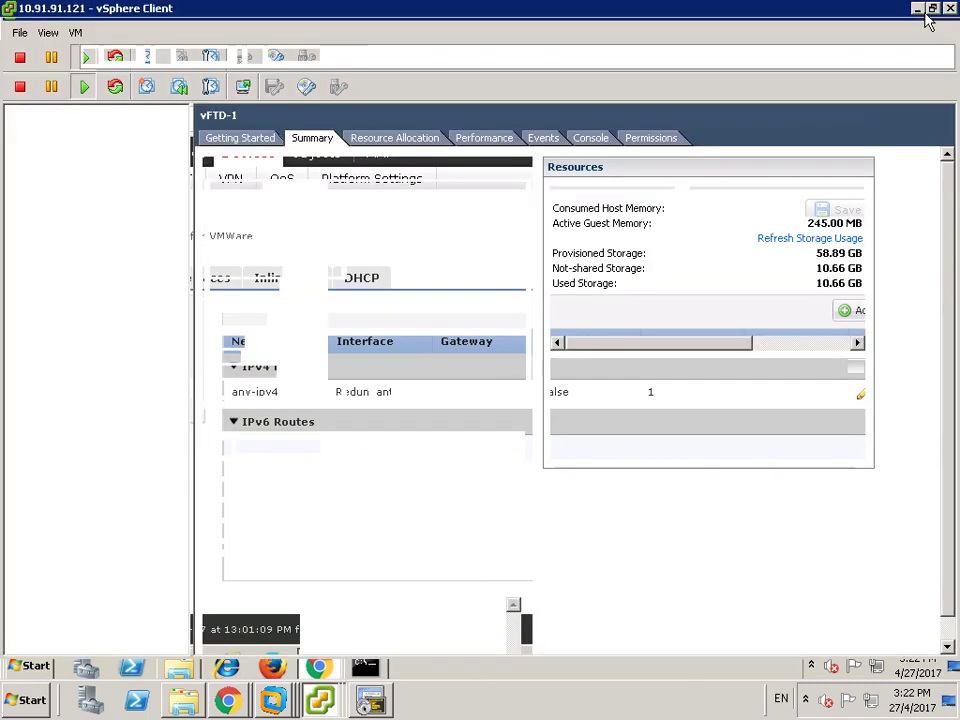
click(916, 10)
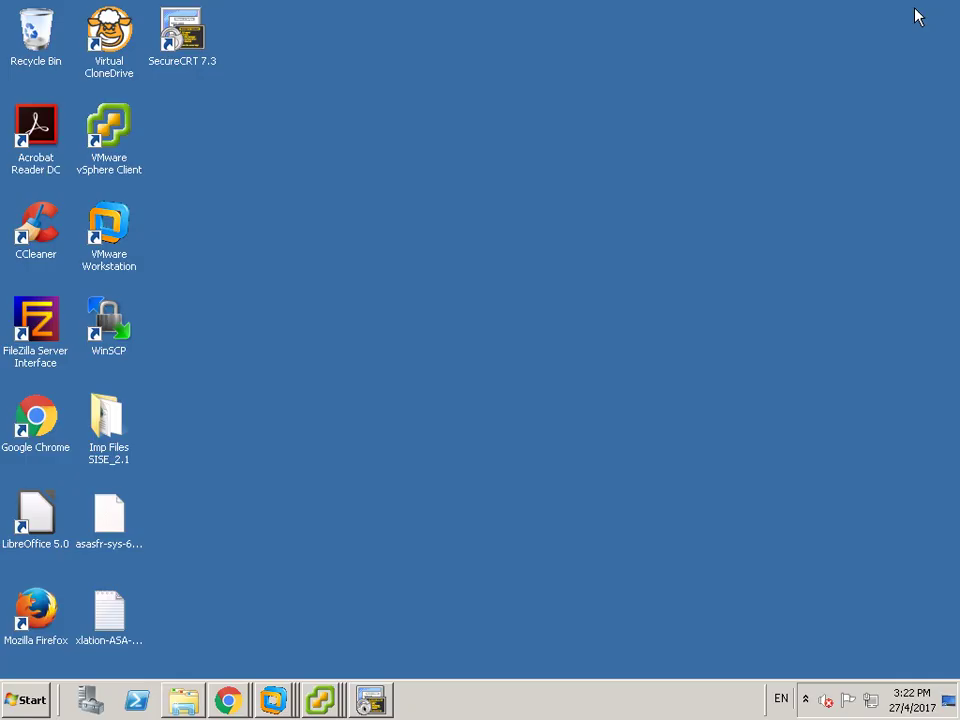
- Close the R1 console window and bring the vSphere Client inventory window forward
click(321, 703)
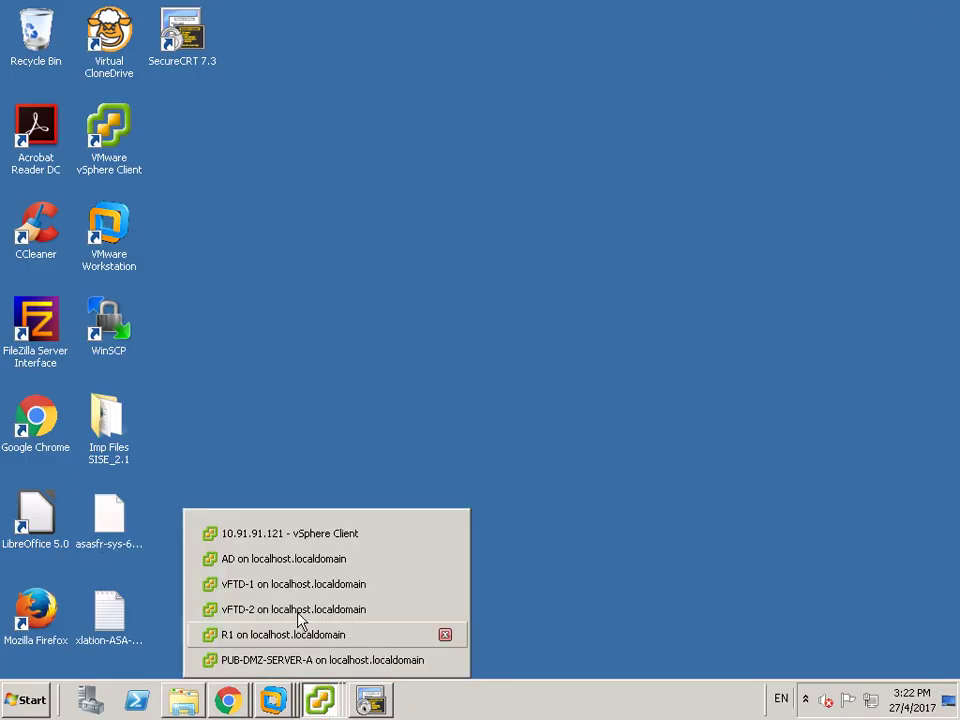
click(297, 645)
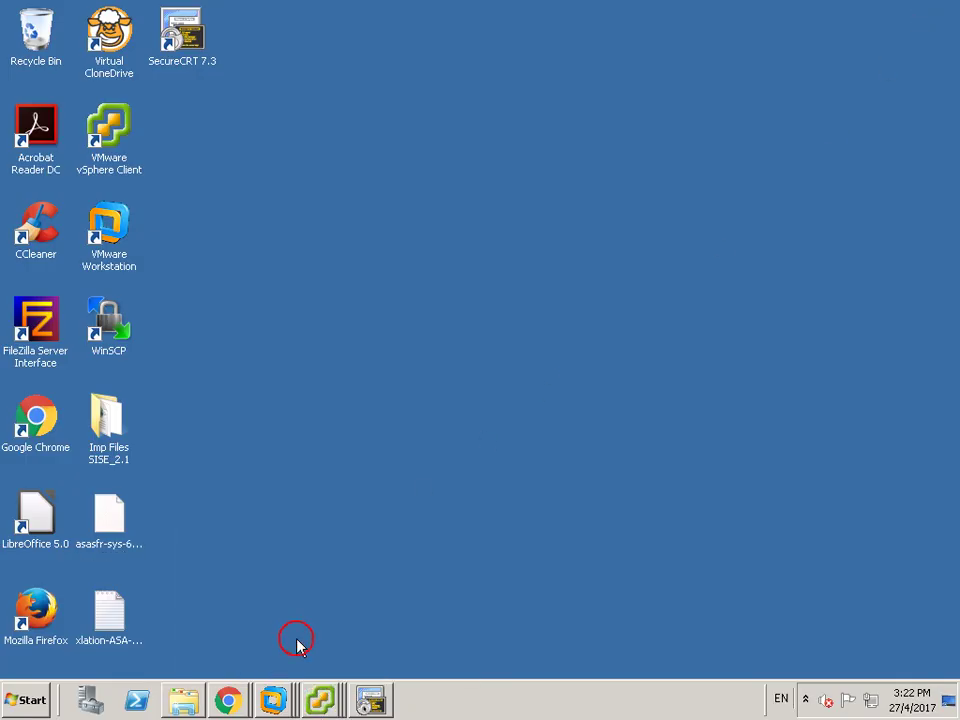
click(321, 703)
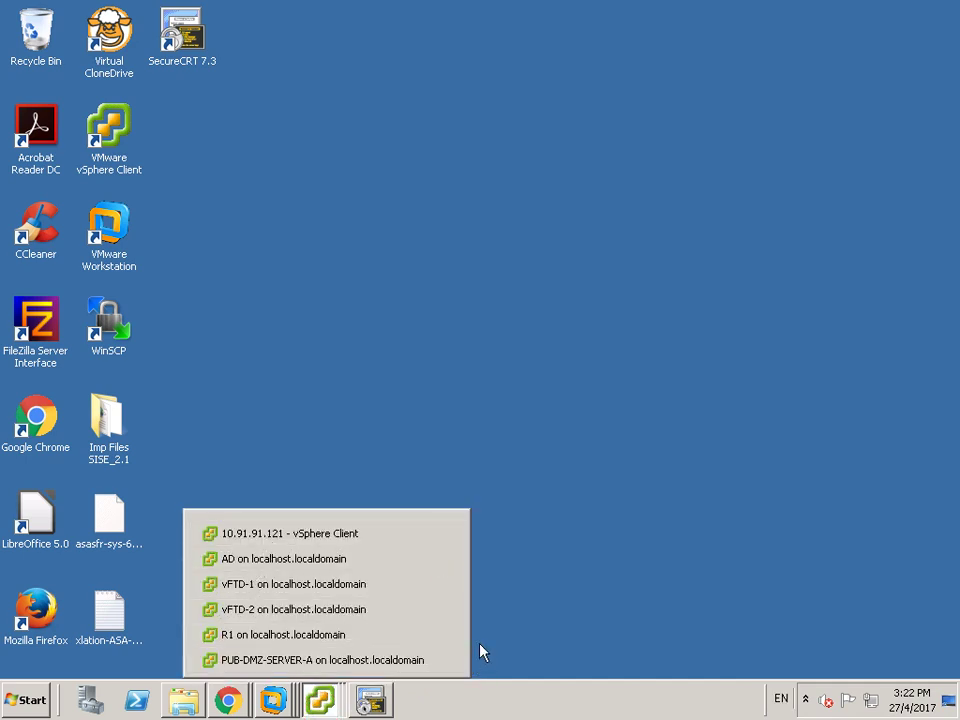
click(446, 635)
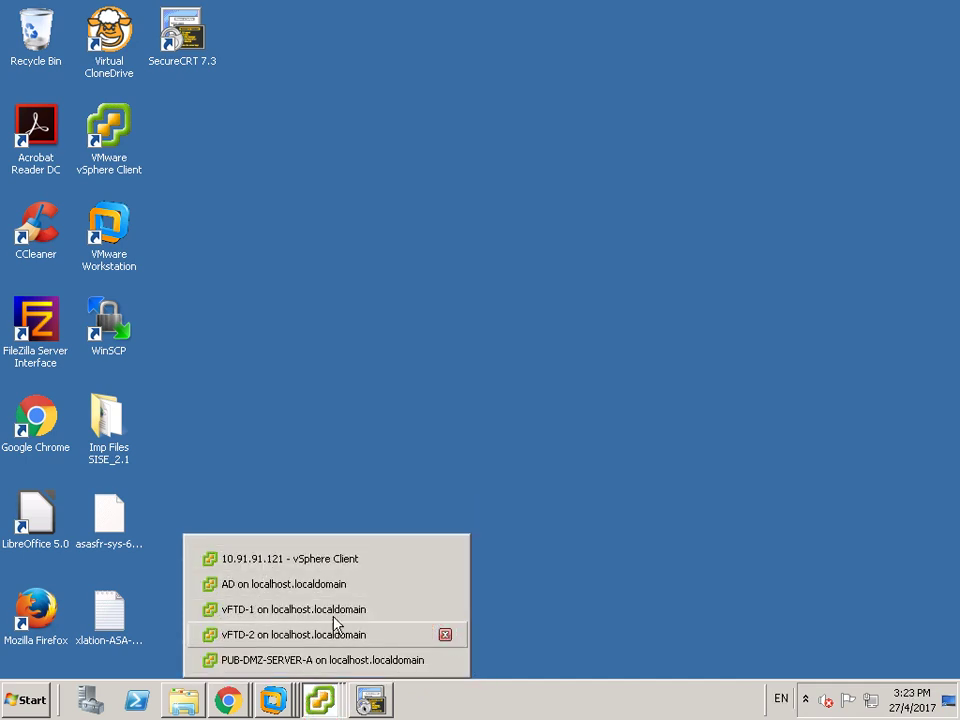
click(287, 571)
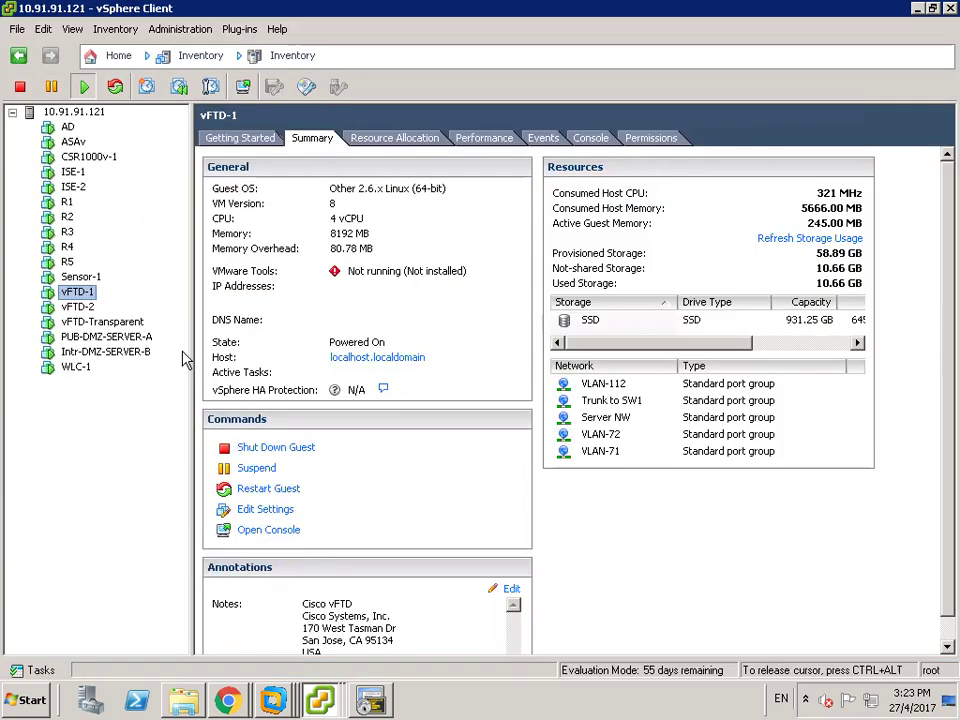
- Wake R1's console in the Console tab to get its prompt
click(64, 203)
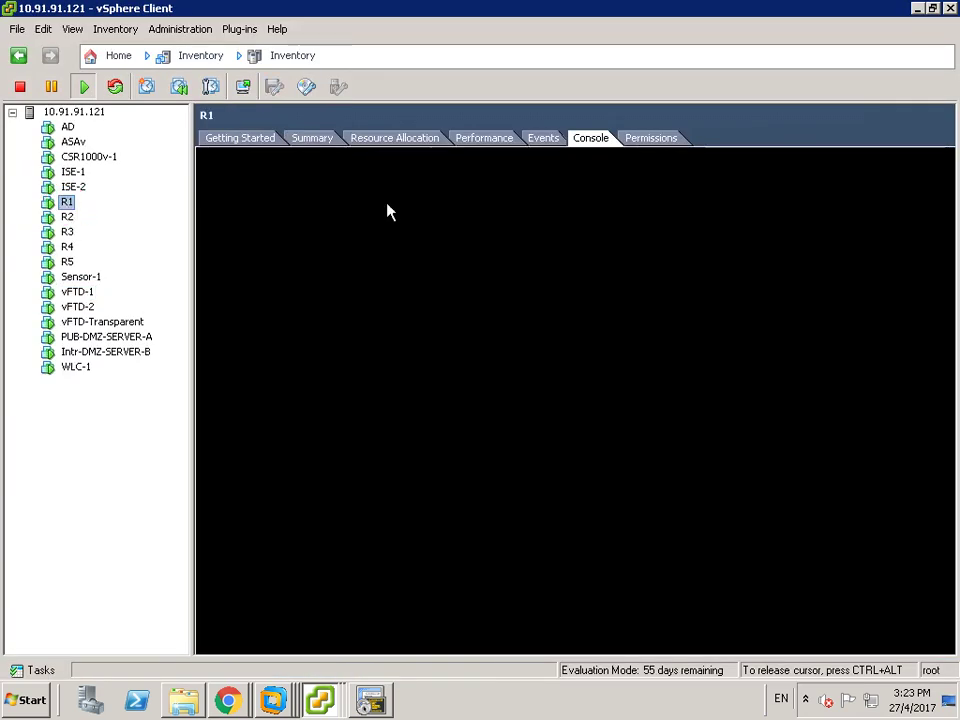
click(673, 396)
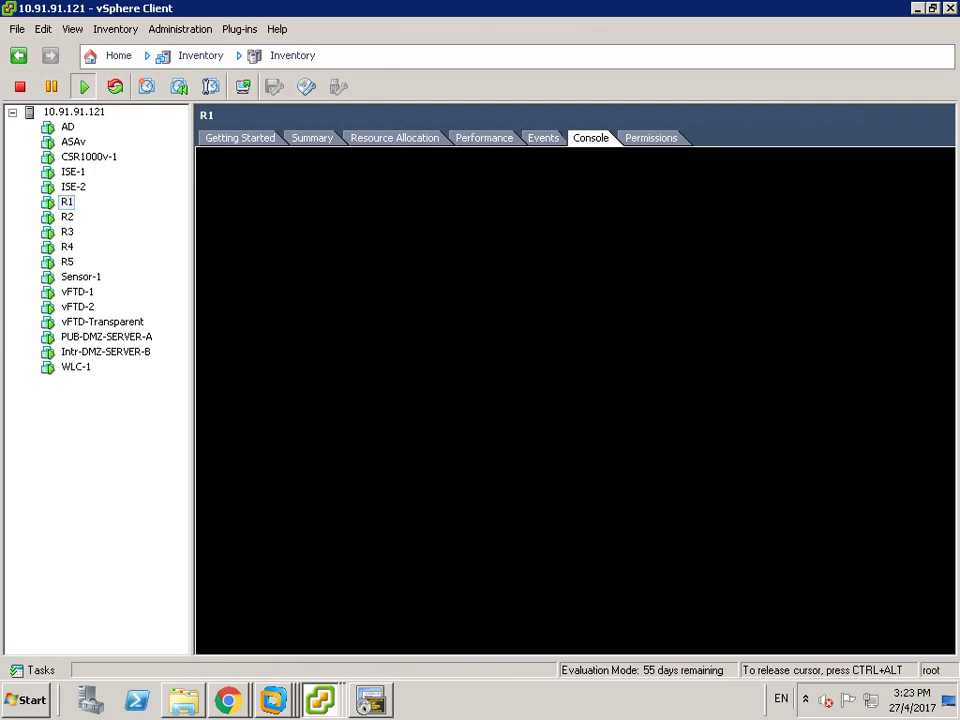
key(Return)
key(Return)
key(Return)
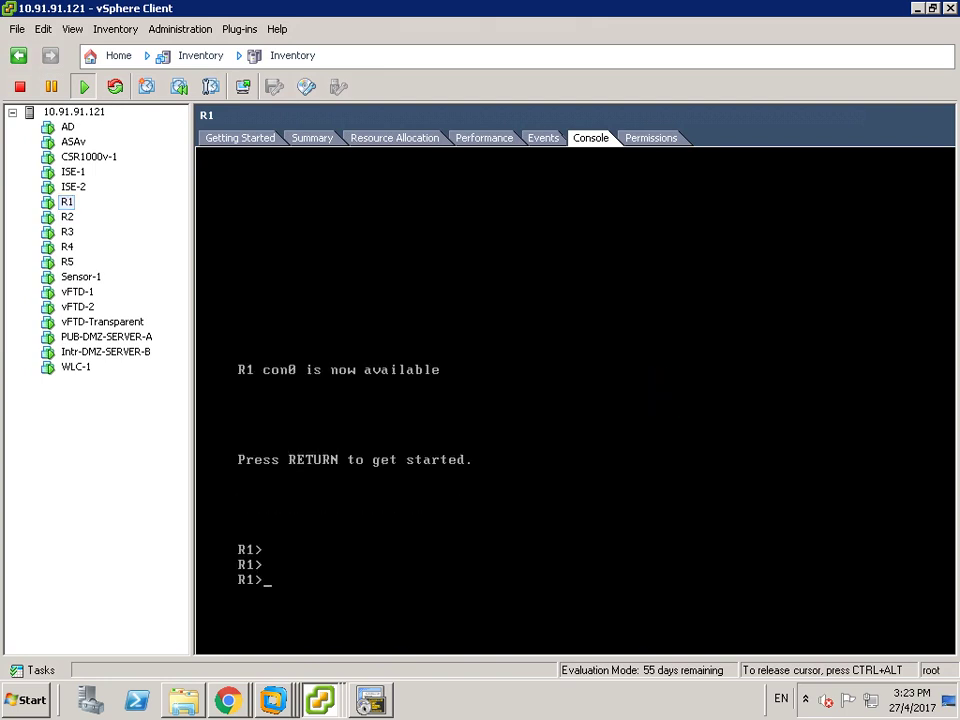
key(ctrl+alt)
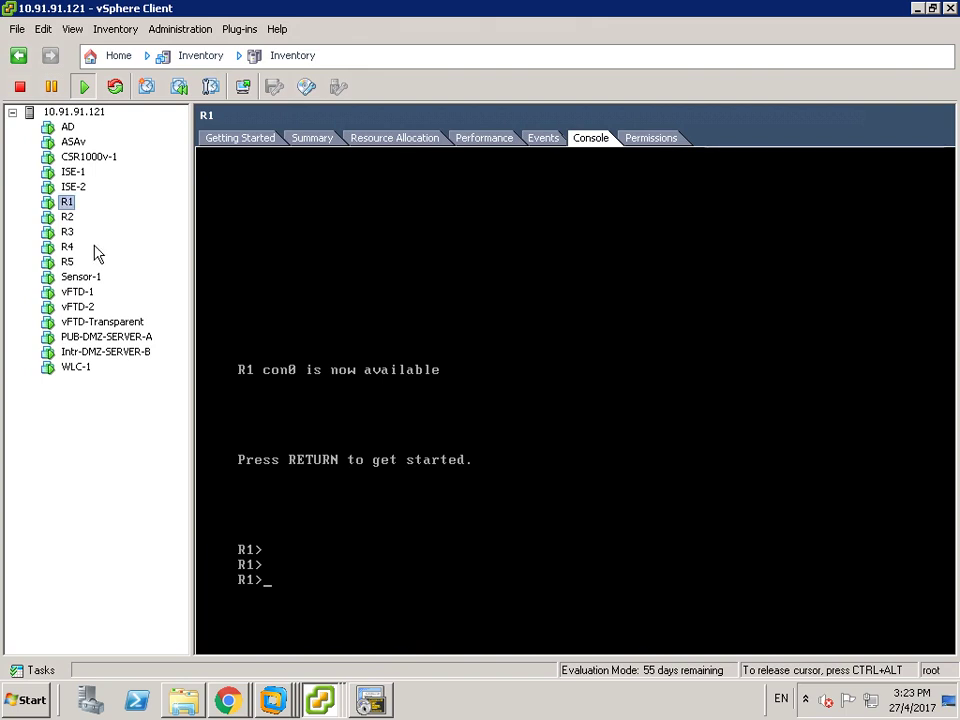
- Wake R3's console to its R3> prompt and launch it in a separate window
click(69, 234)
click(551, 397)
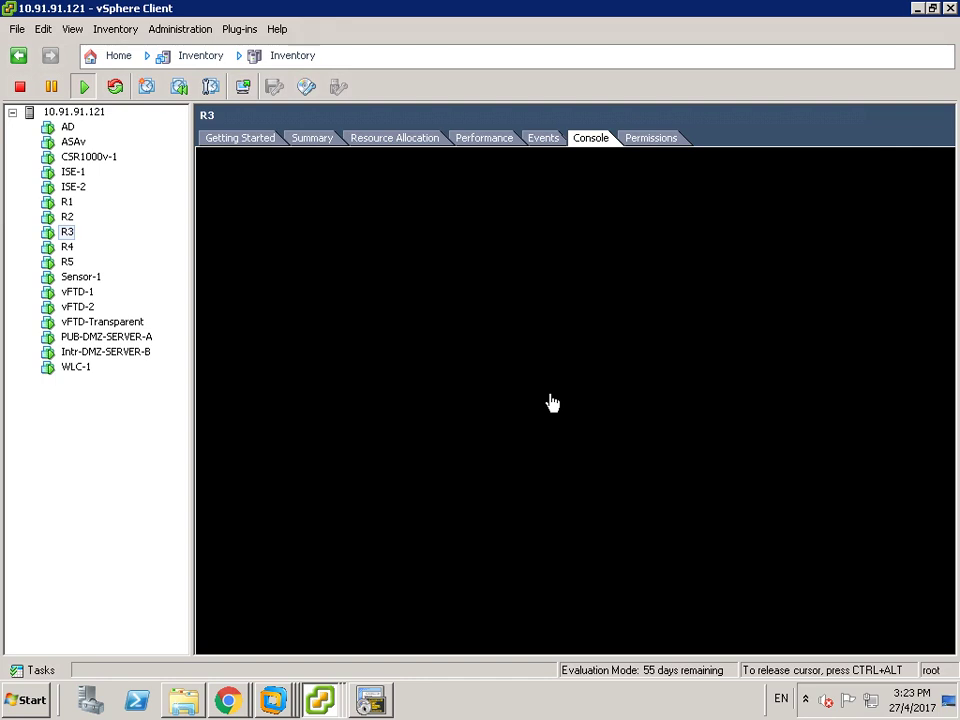
click(652, 465)
key(Return)
key(Return)
key(ctrl+alt)
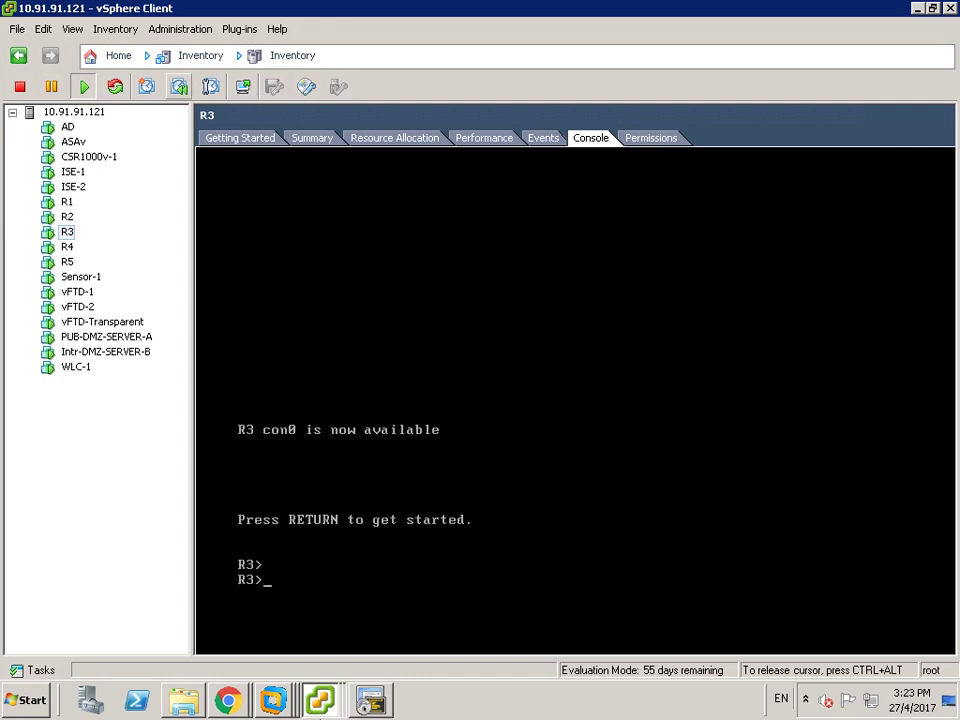
click(322, 703)
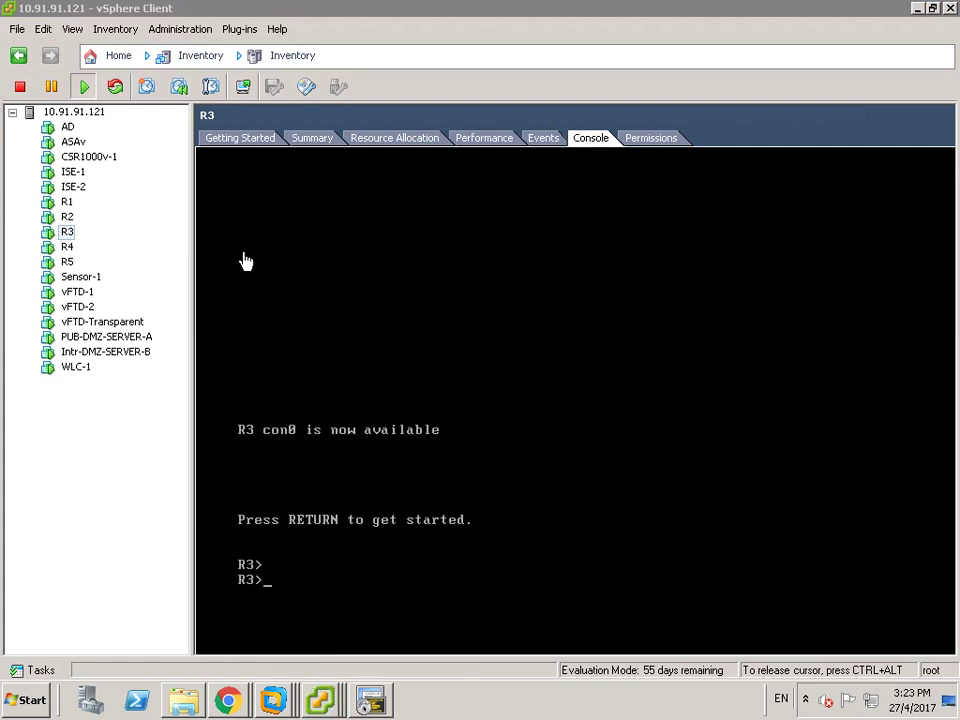
click(243, 87)
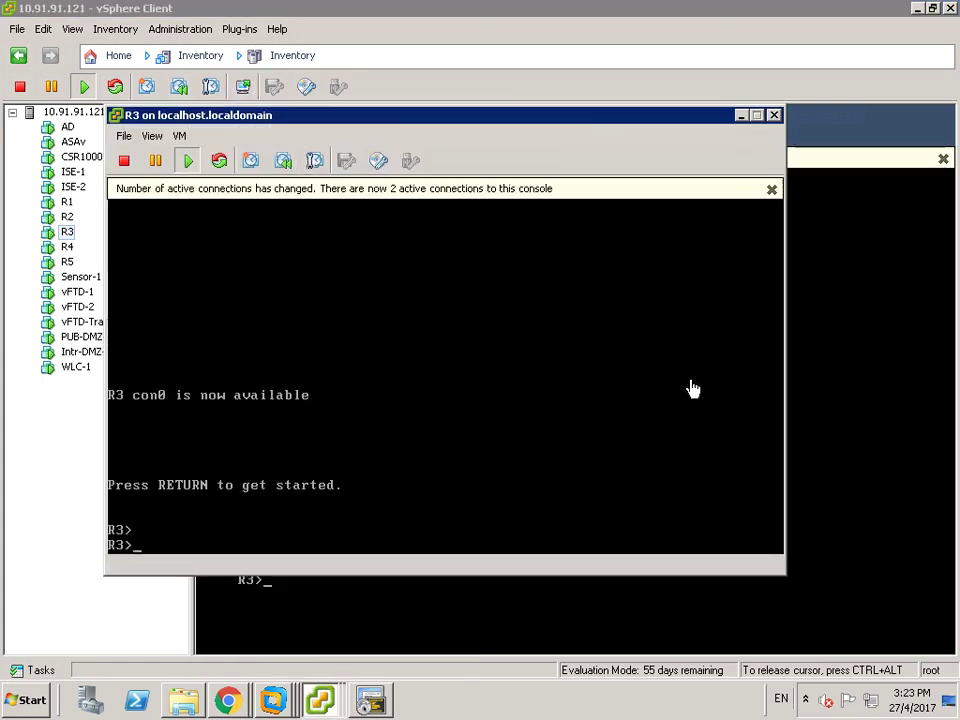
- Reposition the R3 console, then open R1's console in a separate, widened window
click(367, 115)
drag(328, 127, 386, 129)
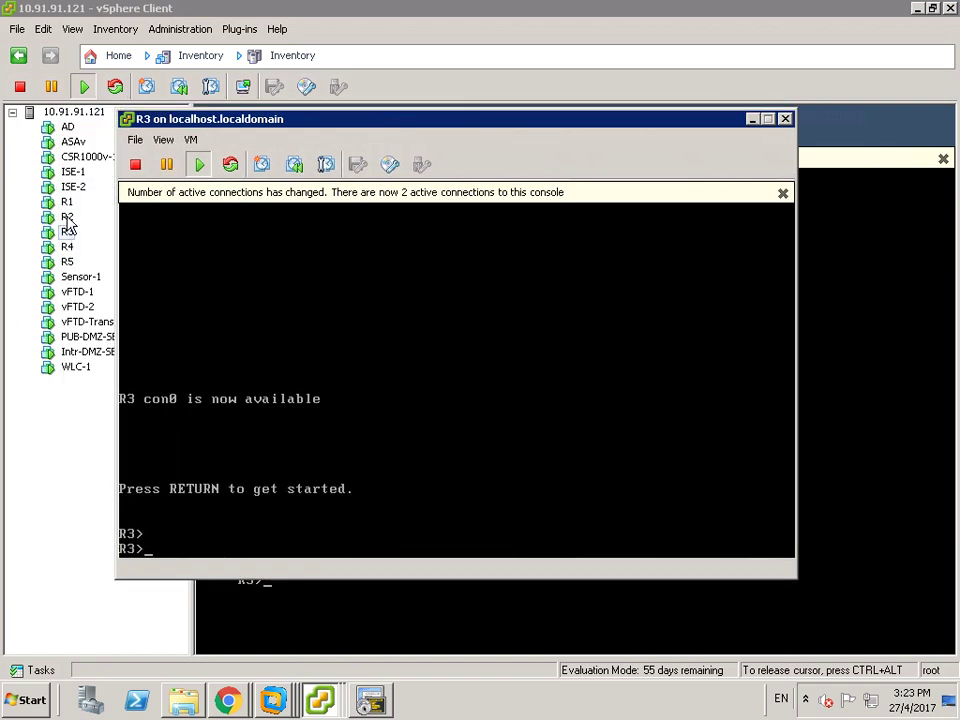
click(66, 203)
click(243, 88)
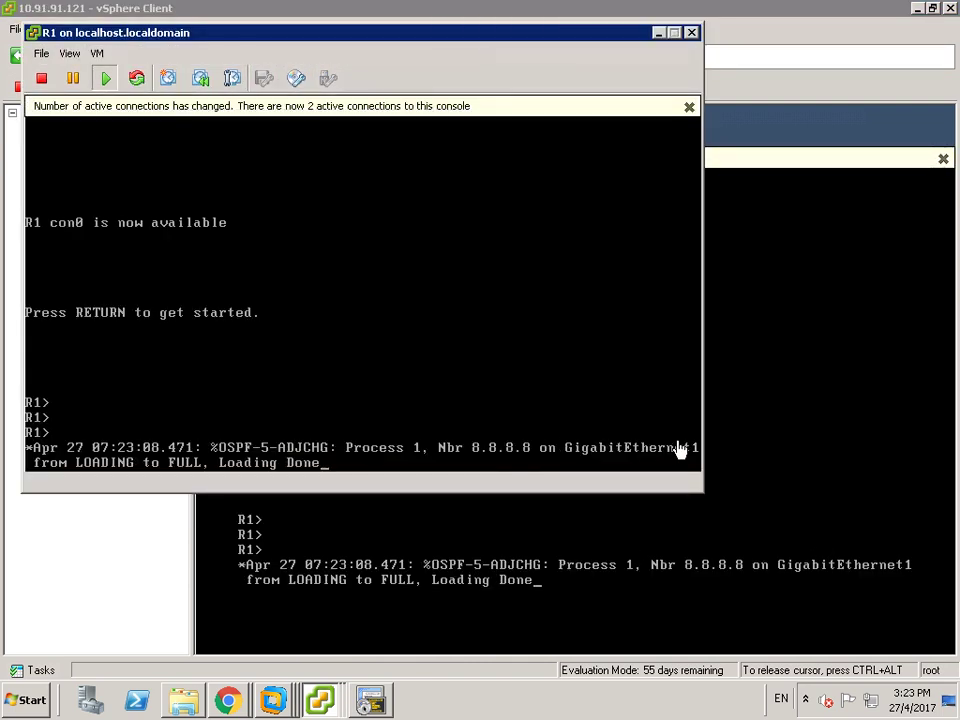
drag(701, 341, 783, 338)
click(322, 28)
drag(325, 44, 334, 72)
click(784, 156)
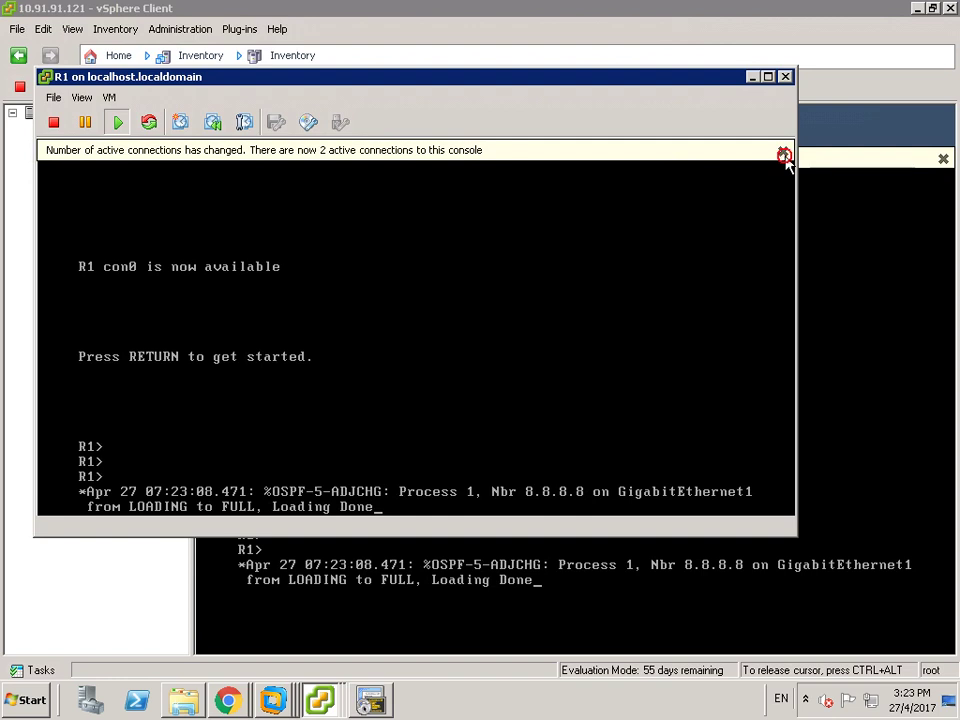
- Bring R3's console to the front, shift it down, and dismiss its connection notice
click(322, 699)
click(273, 640)
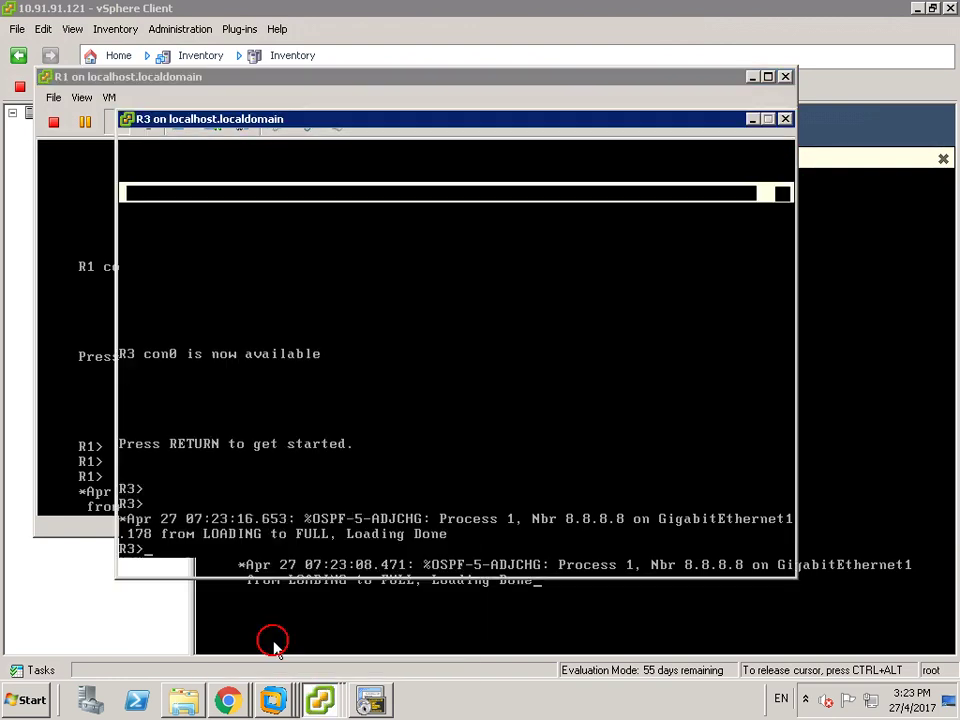
click(343, 116)
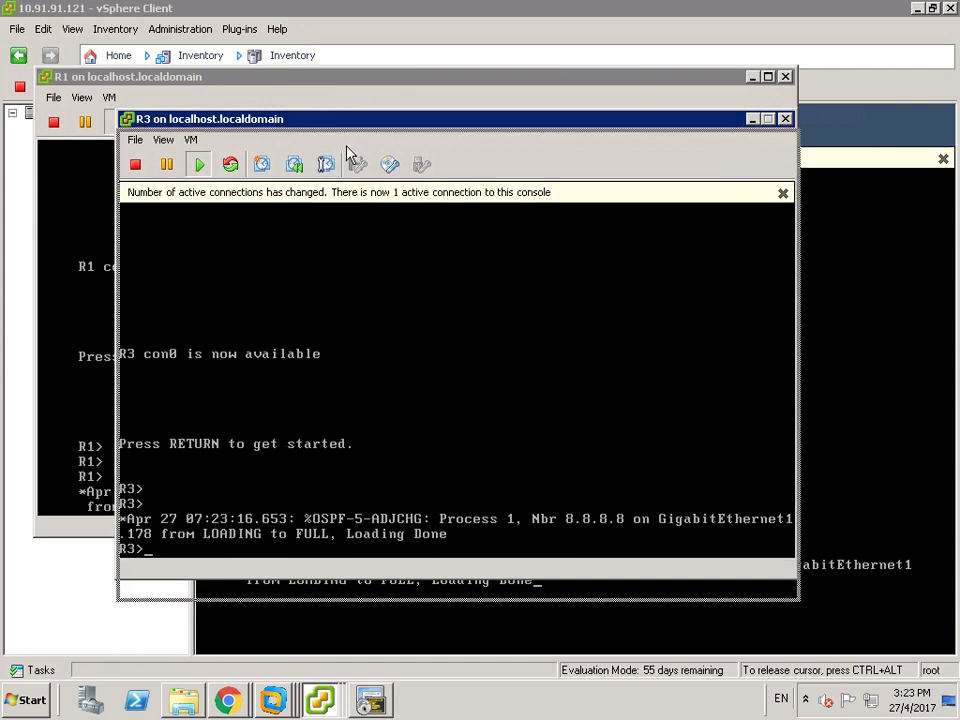
drag(347, 147, 349, 150)
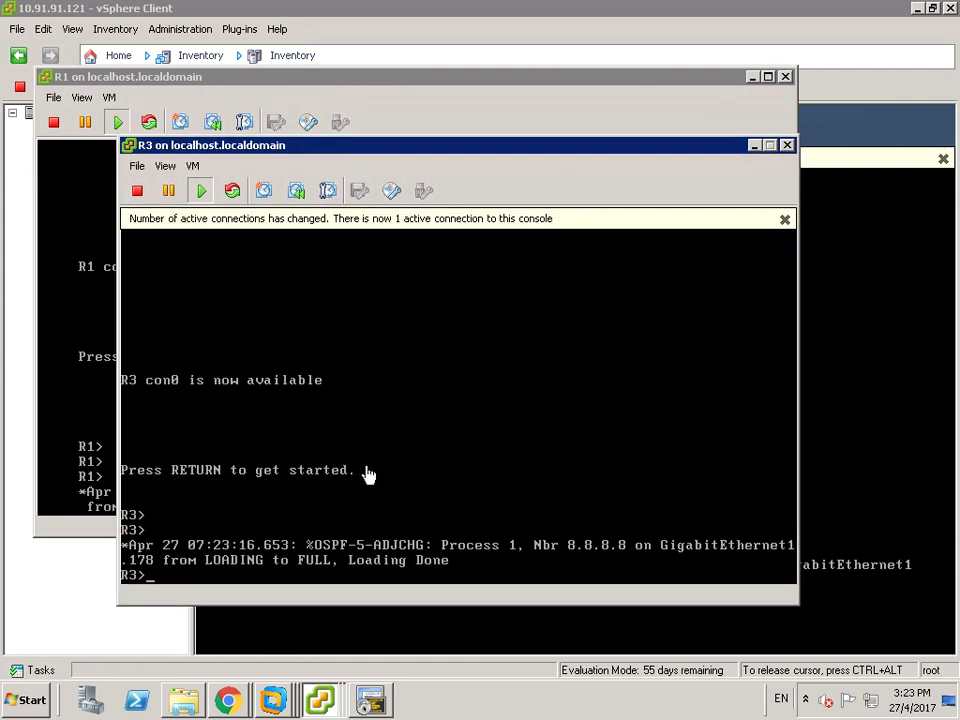
click(785, 220)
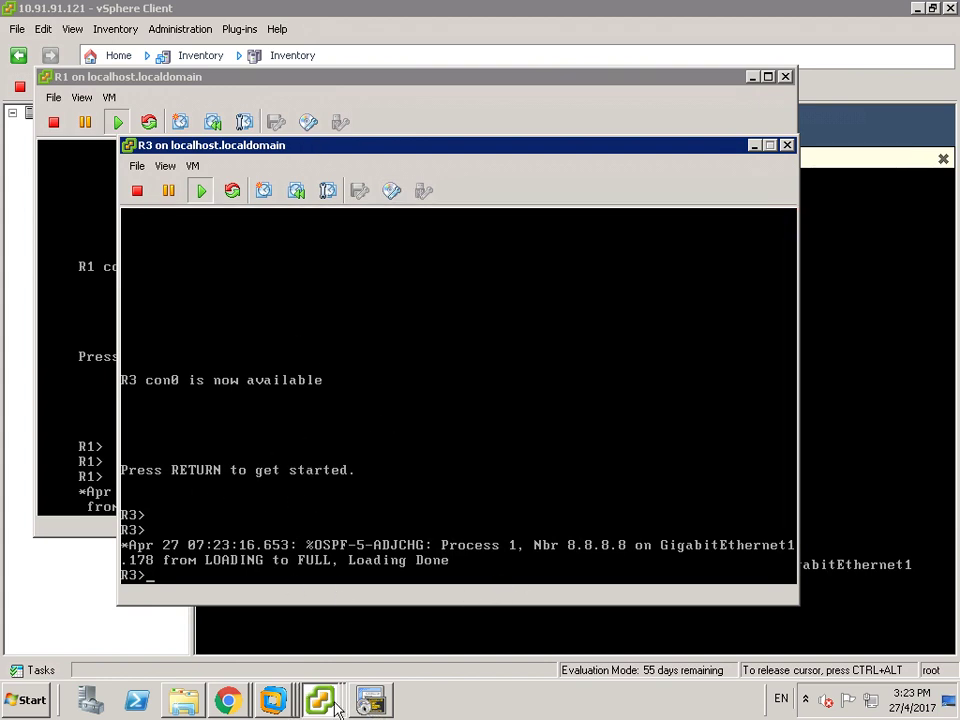
- Close the vFTD-1 and vFTD-2 console windows and show vFTD-1's Summary page
mouse_move(340, 708)
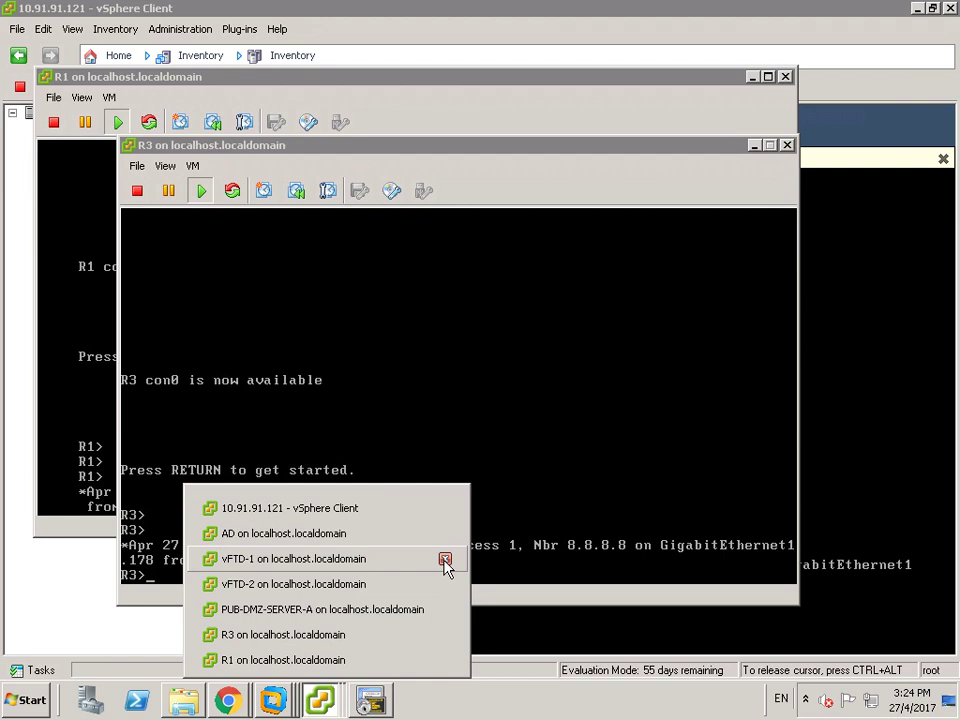
click(444, 558)
click(445, 583)
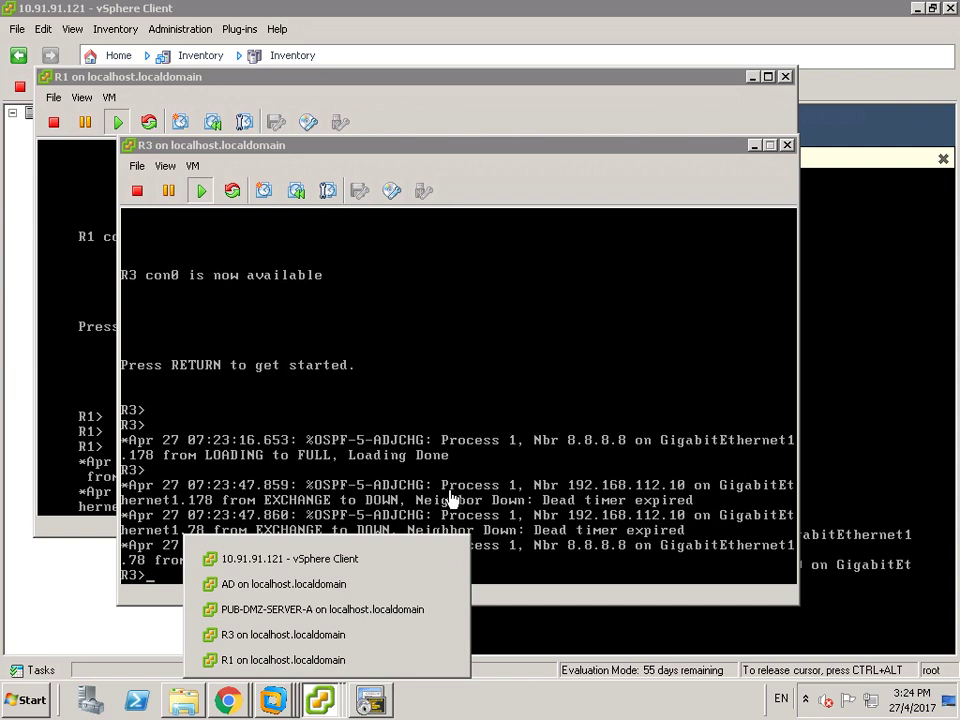
click(27, 404)
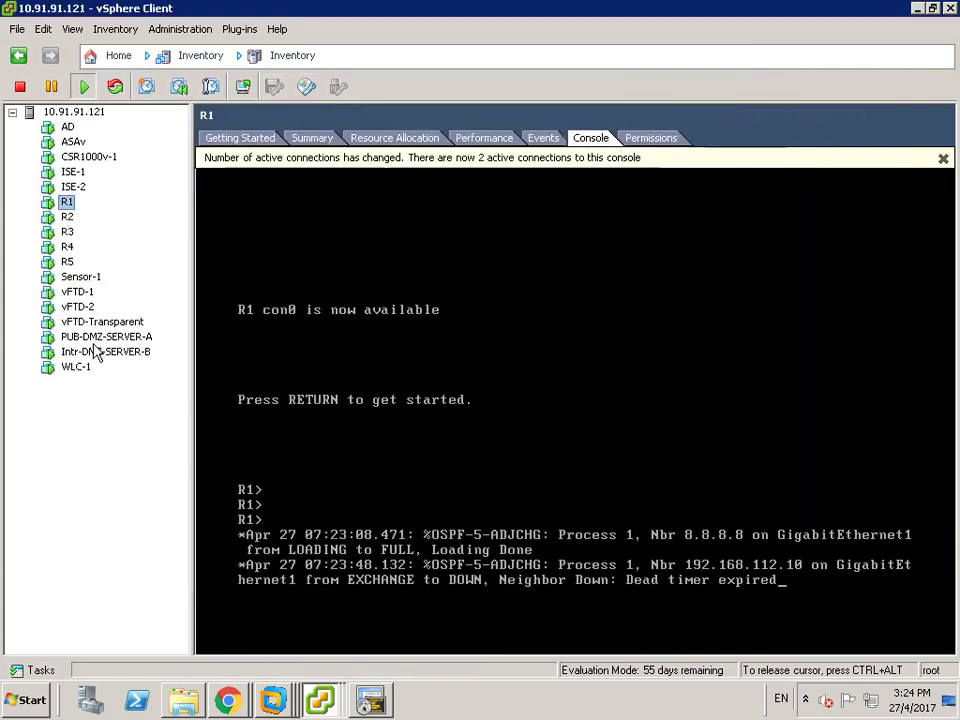
click(76, 292)
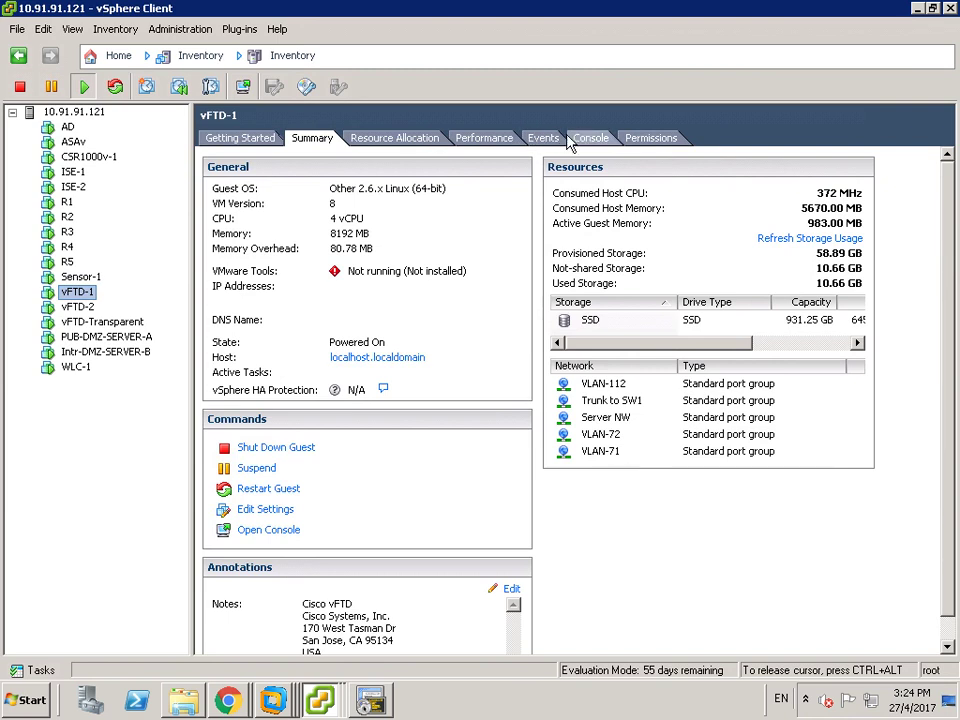
- Open vFTD-1's console in a separate, wider window and minimize the main vSphere Client
click(243, 87)
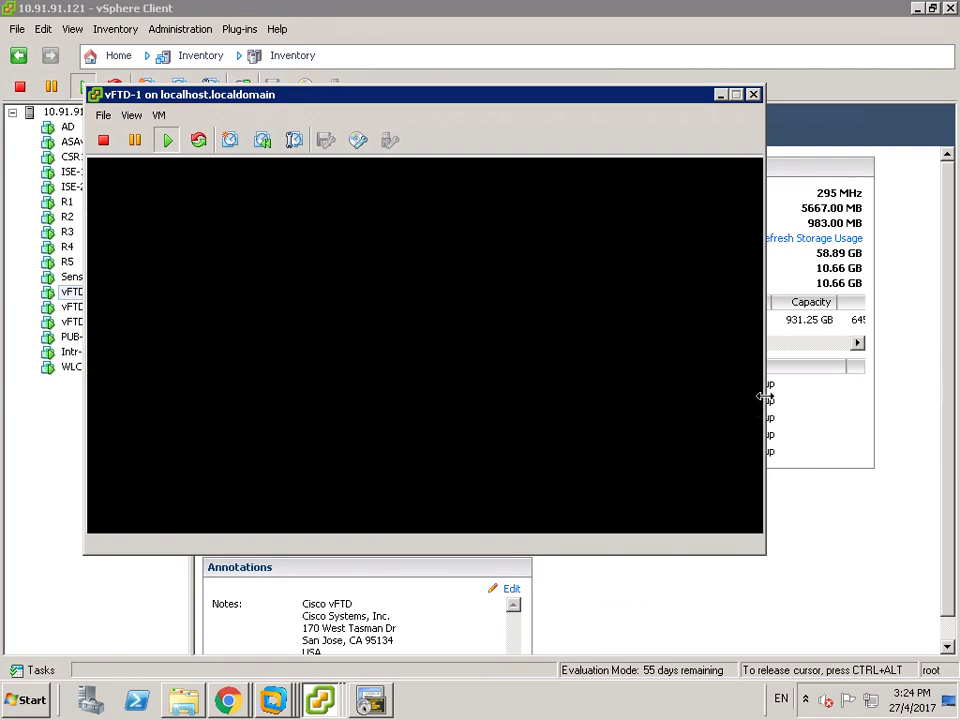
drag(765, 397, 859, 396)
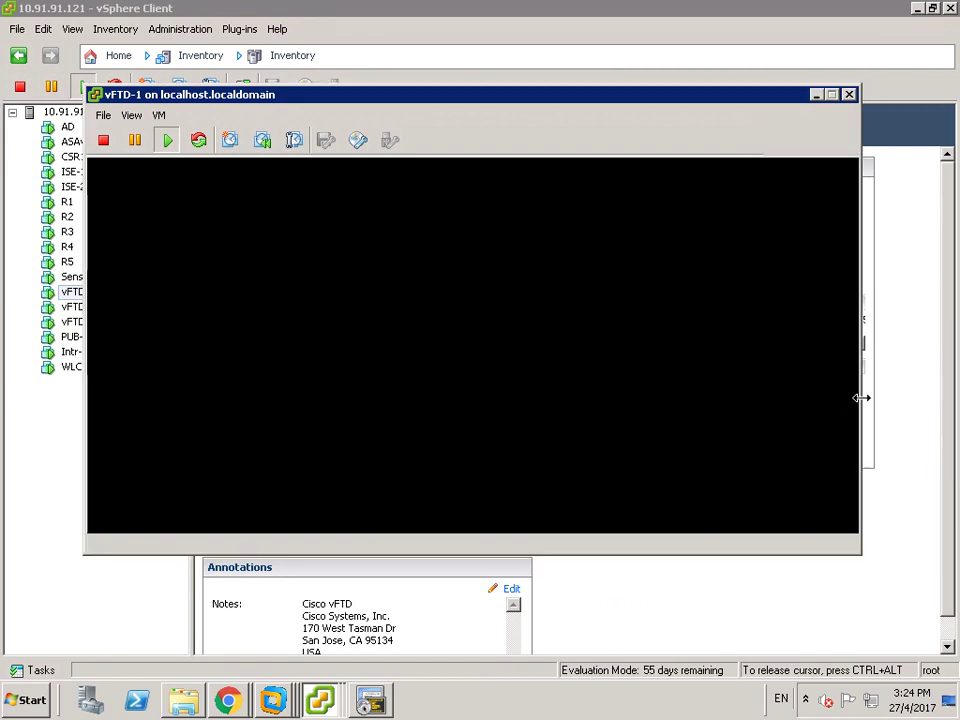
drag(427, 98, 424, 158)
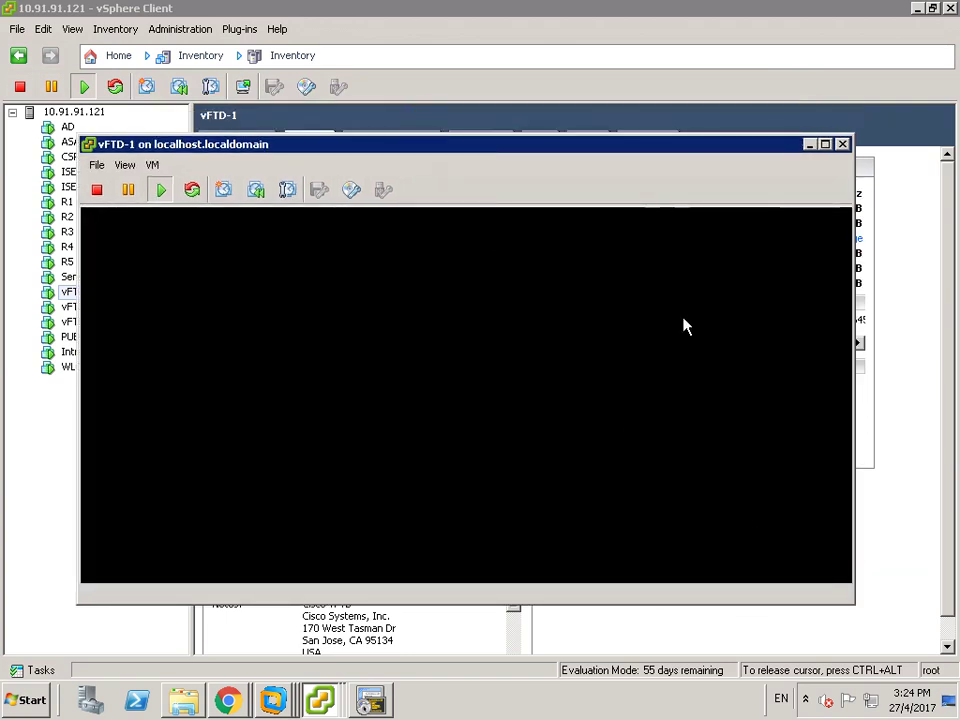
click(917, 8)
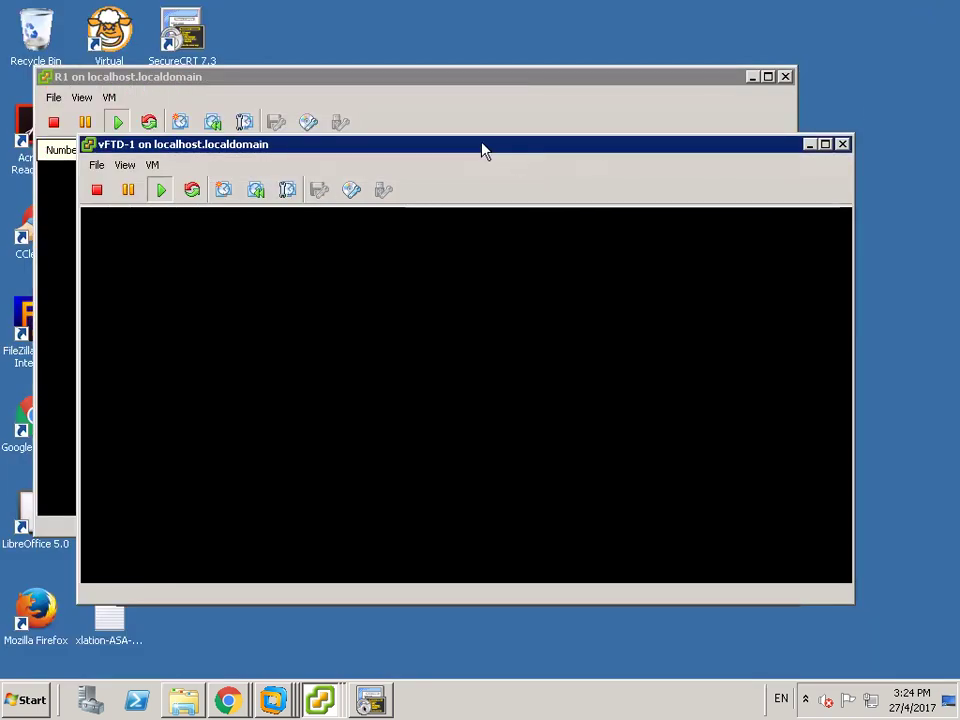
drag(483, 150, 478, 94)
- Run 'show route' on the vFTD-1 console to print the full routing table
click(396, 279)
key(Return)
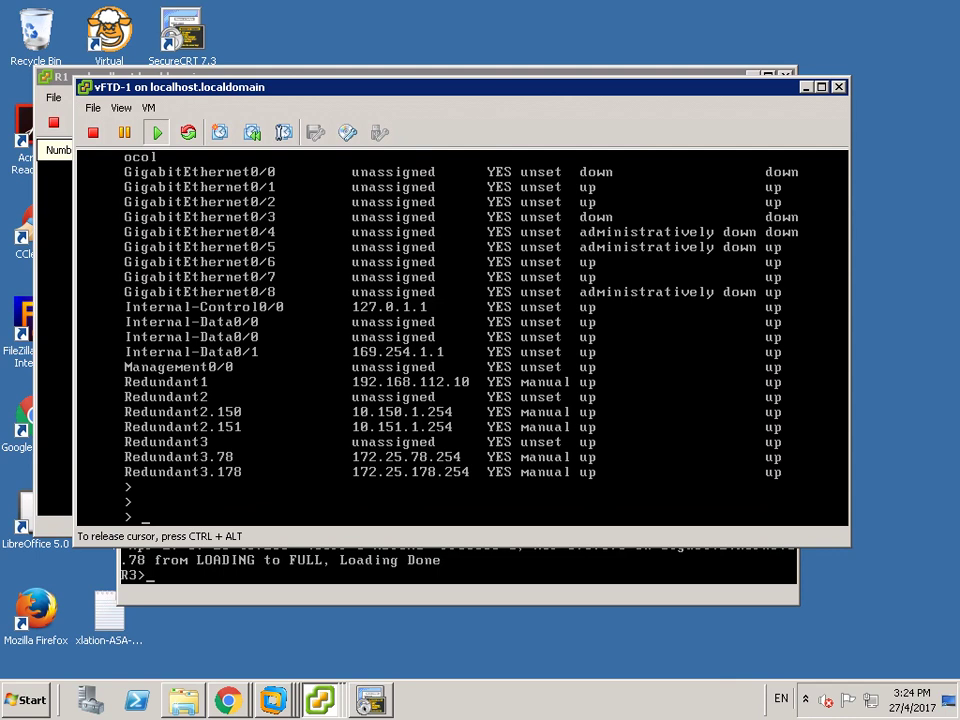
key(Return)
key(Return)
text(show)
key(Tab)
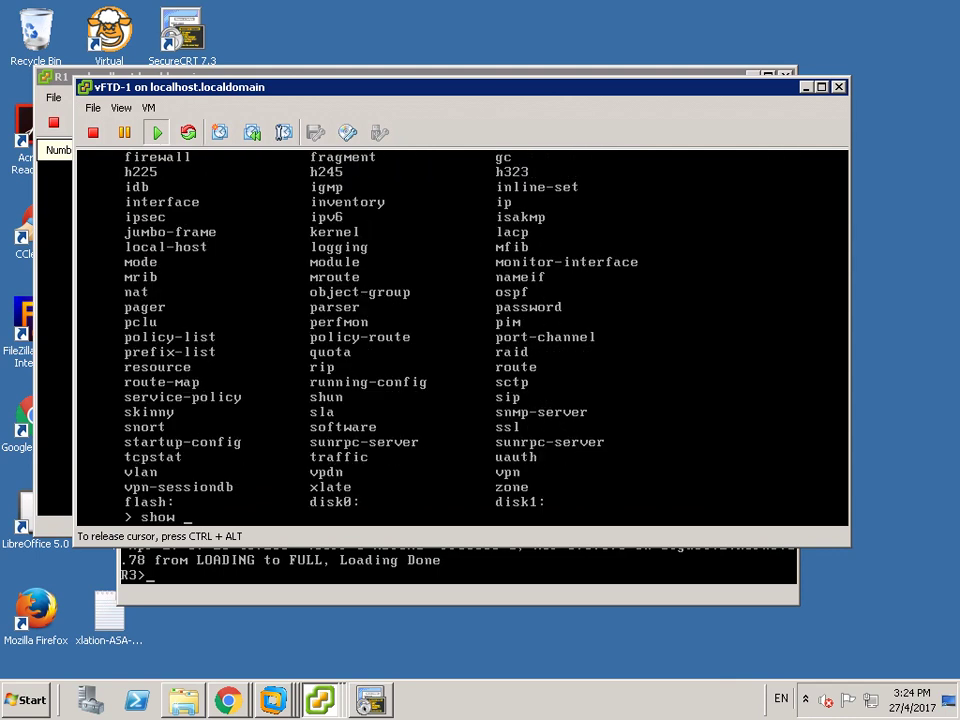
text(router)
key(Tab)
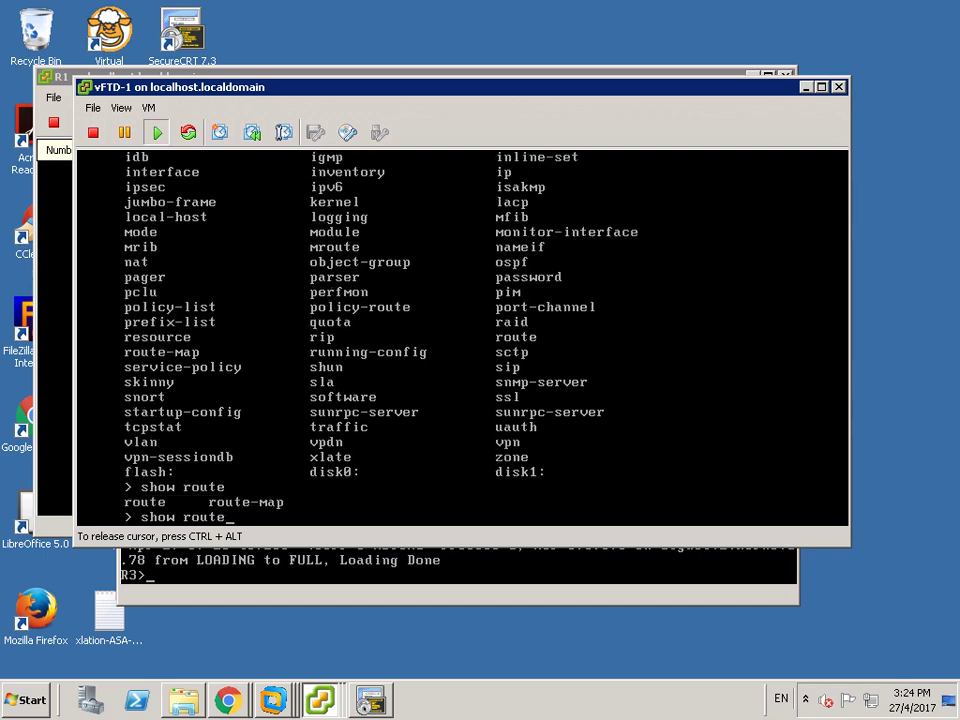
key(Tab)
key(Return)
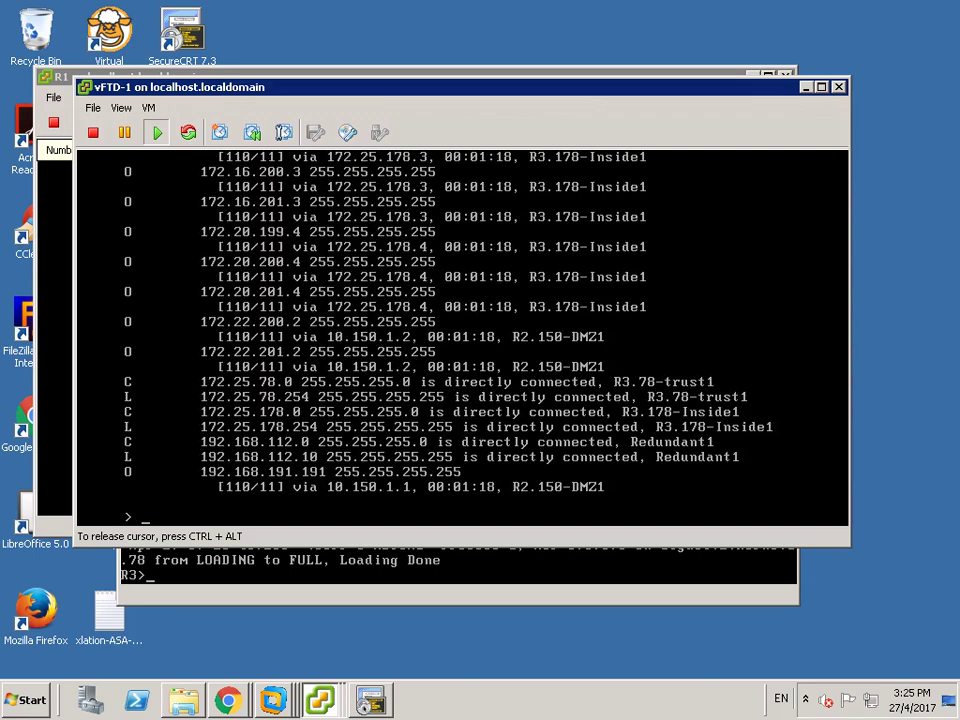
- Run 'show route static' to confirm the 0.0.0.0/0 route via 192.168.112.254 on Redundant1
text(sshorooou)
key(BackSpace)
key(BackSpace)
key(BackSpace)
key(BackSpace)
key(BackSpace)
key(BackSpace)
key(BackSpace)
key(BackSpace)
key(BackSpace)
key(BackSpace)
text(show)
key(Tab)
text(rou)
key(Tab)
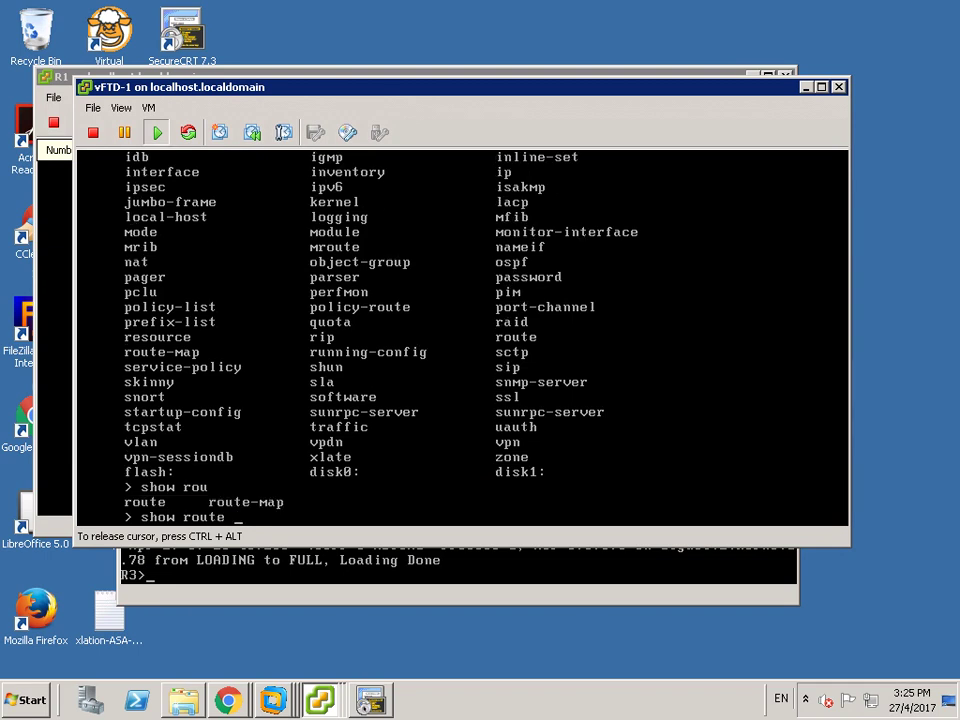
text(static)
key(Return)
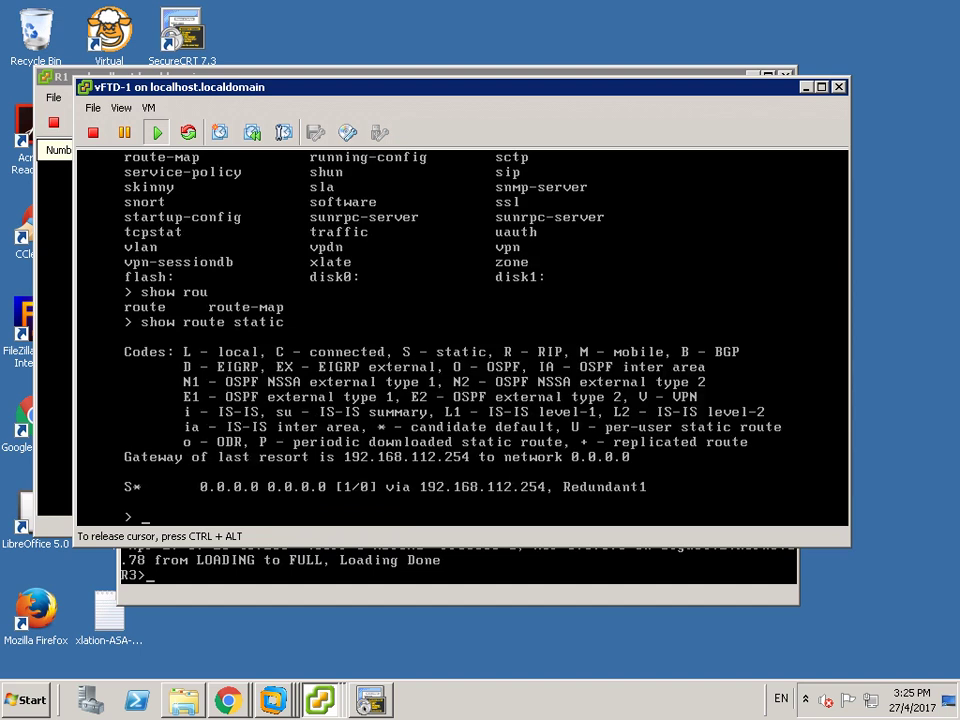
key(ctrl+alt)
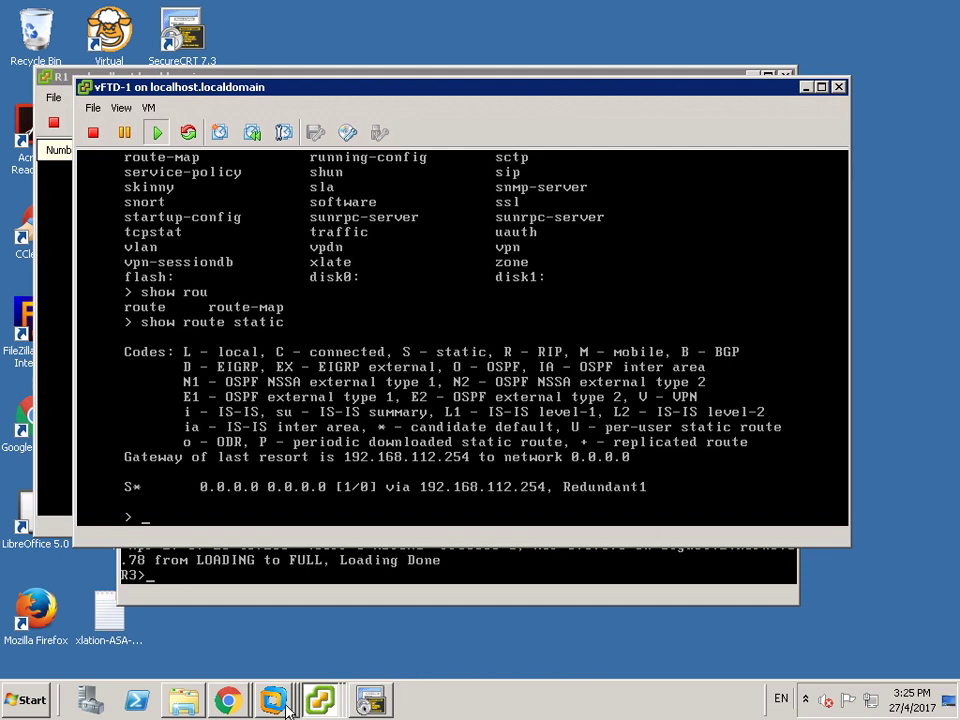
- Show the FMC VM full screen, cancel vFTD1's routing page, and return to Device Management
mouse_move(320, 706)
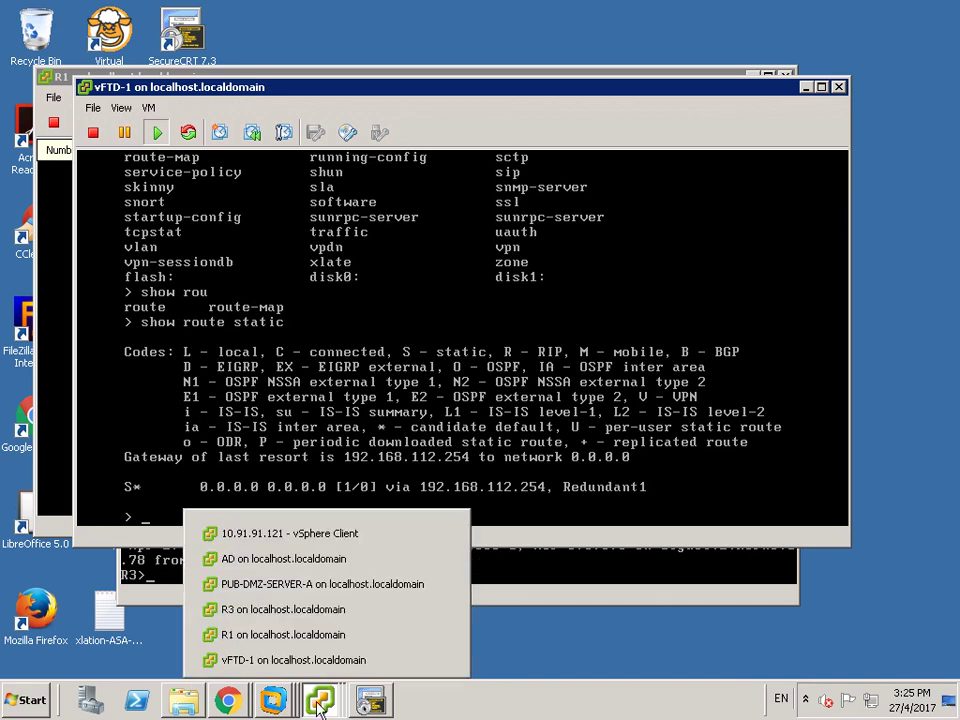
click(245, 559)
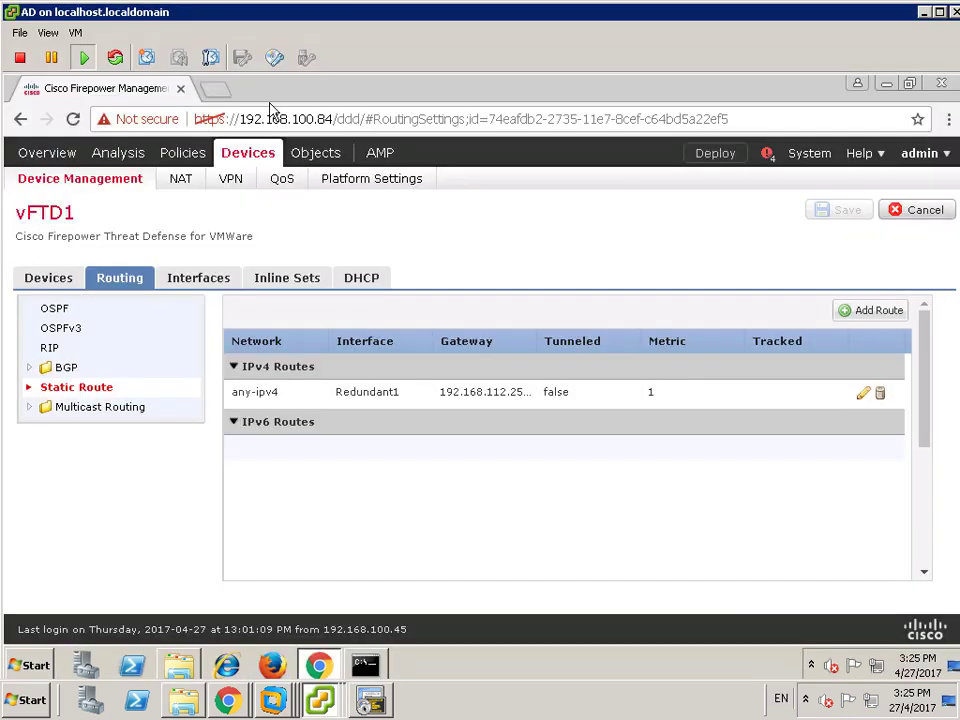
click(50, 34)
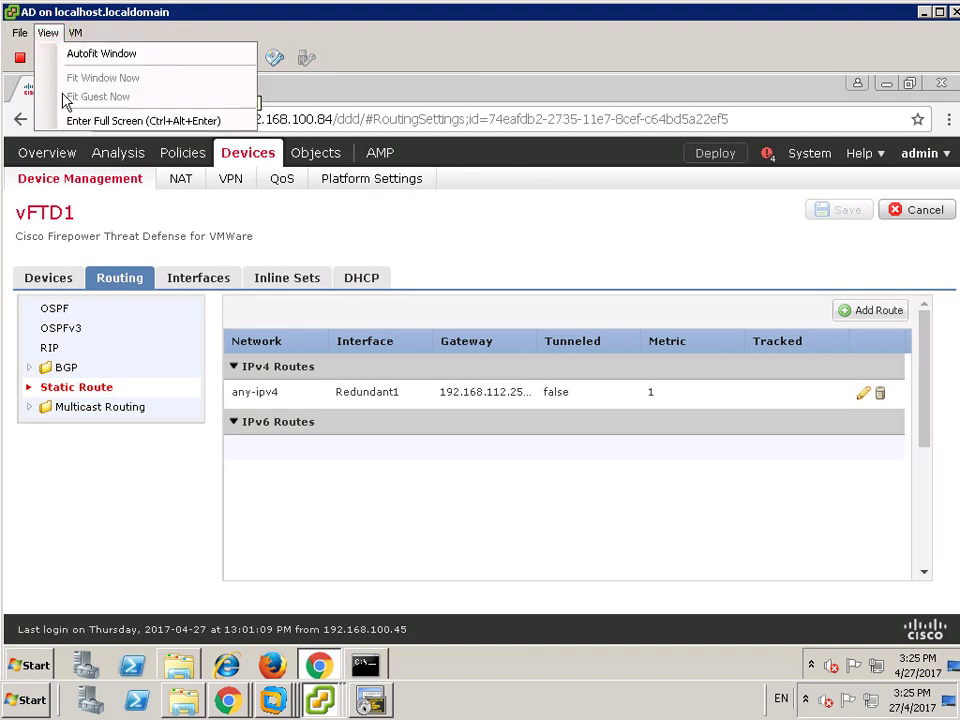
click(78, 120)
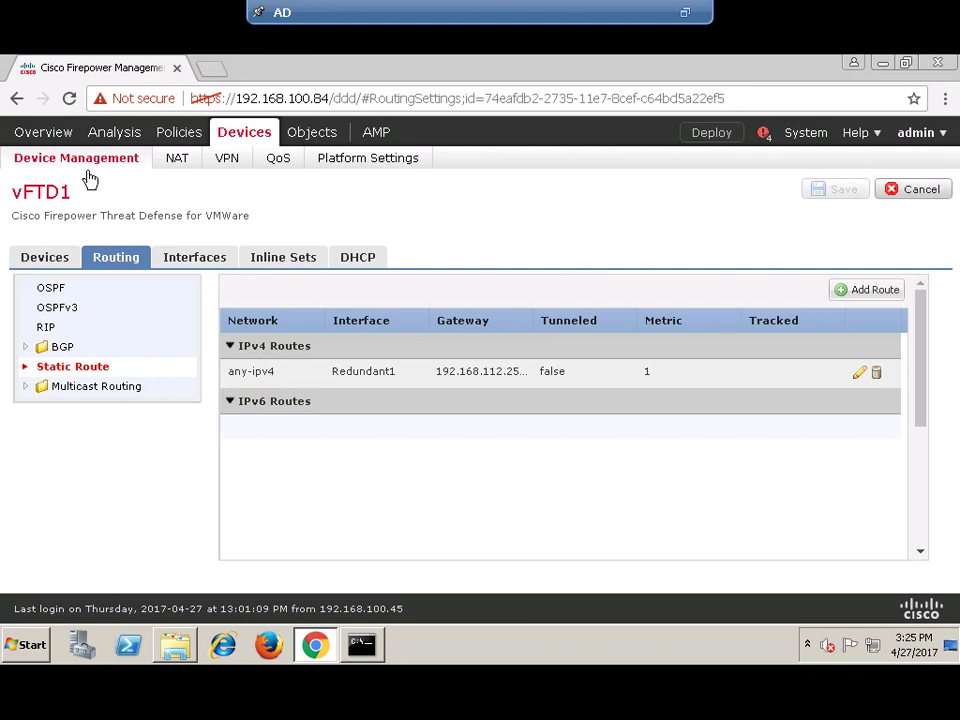
click(923, 194)
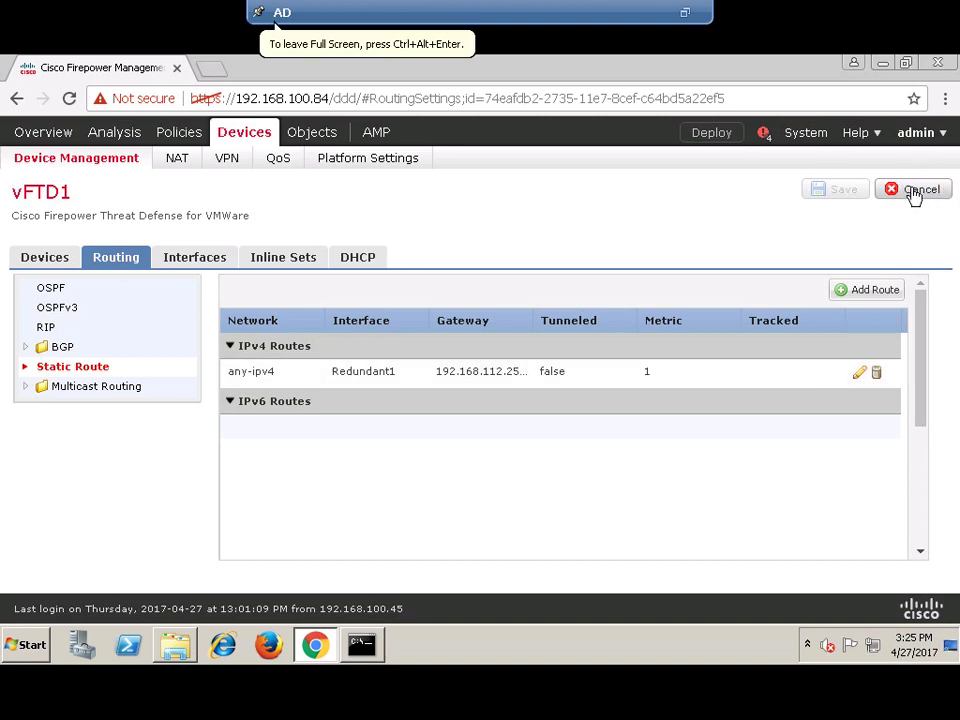
click(104, 166)
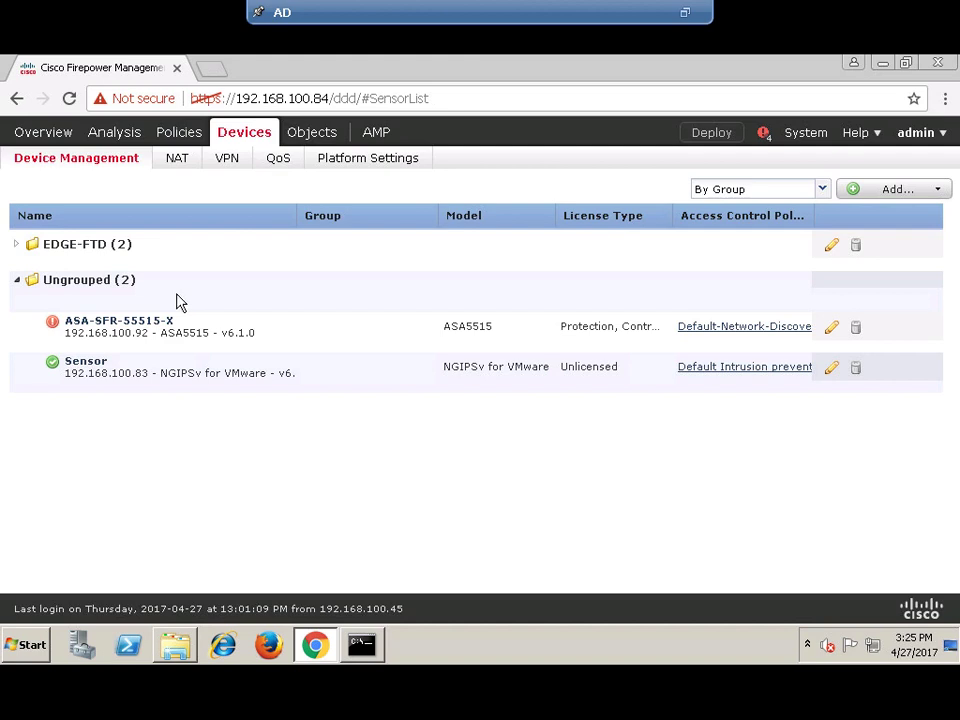
- Open vFTD1's Interfaces page under EDGE-FTD and check the Deployments status panel
click(18, 281)
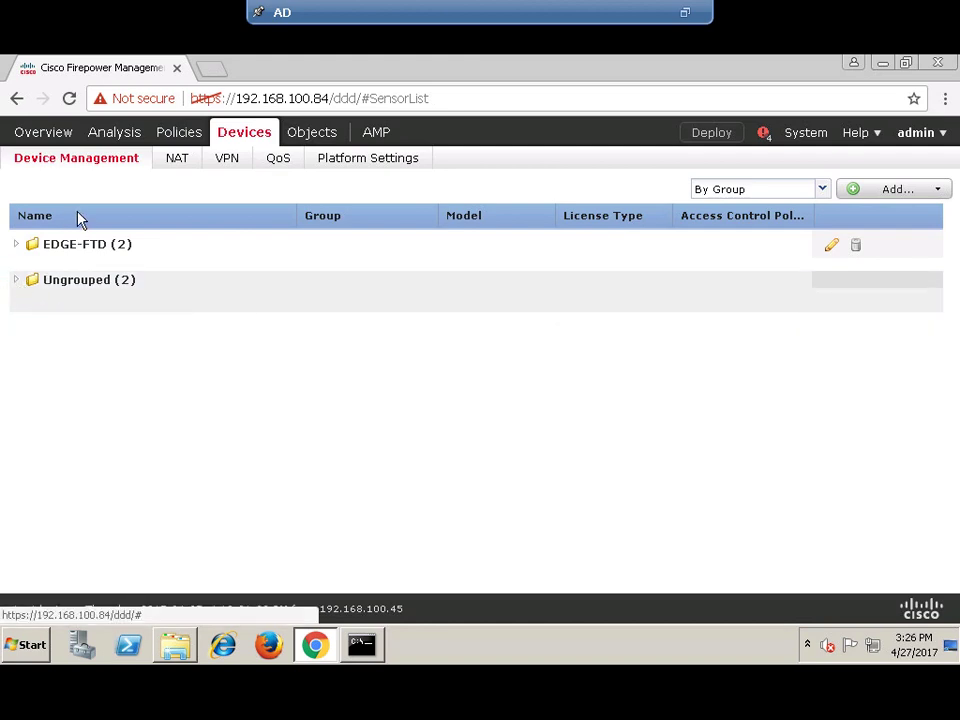
click(19, 245)
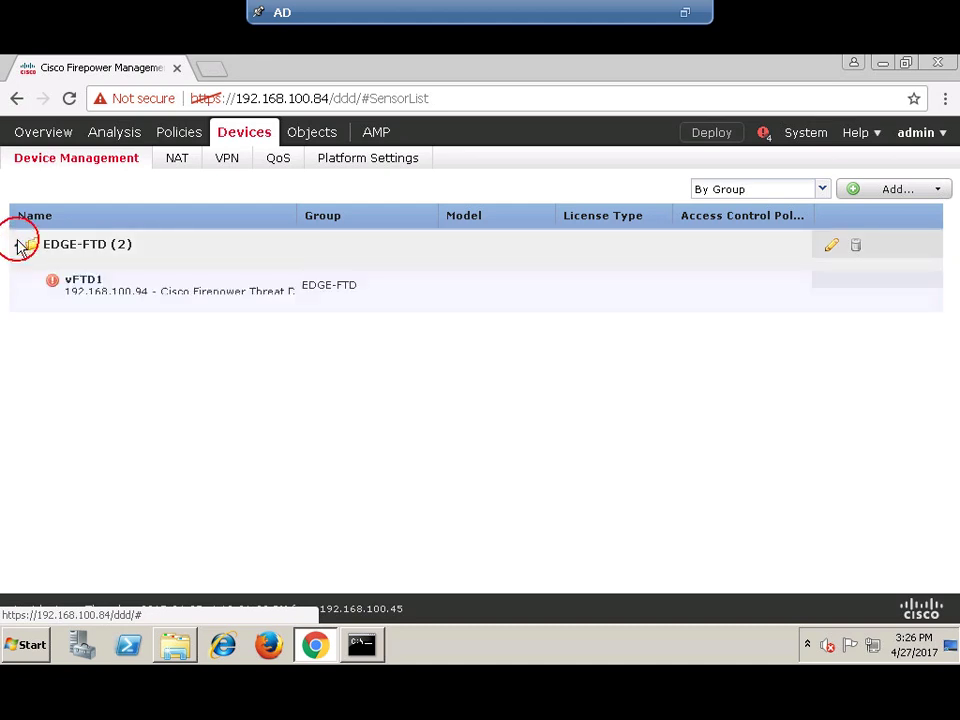
click(84, 282)
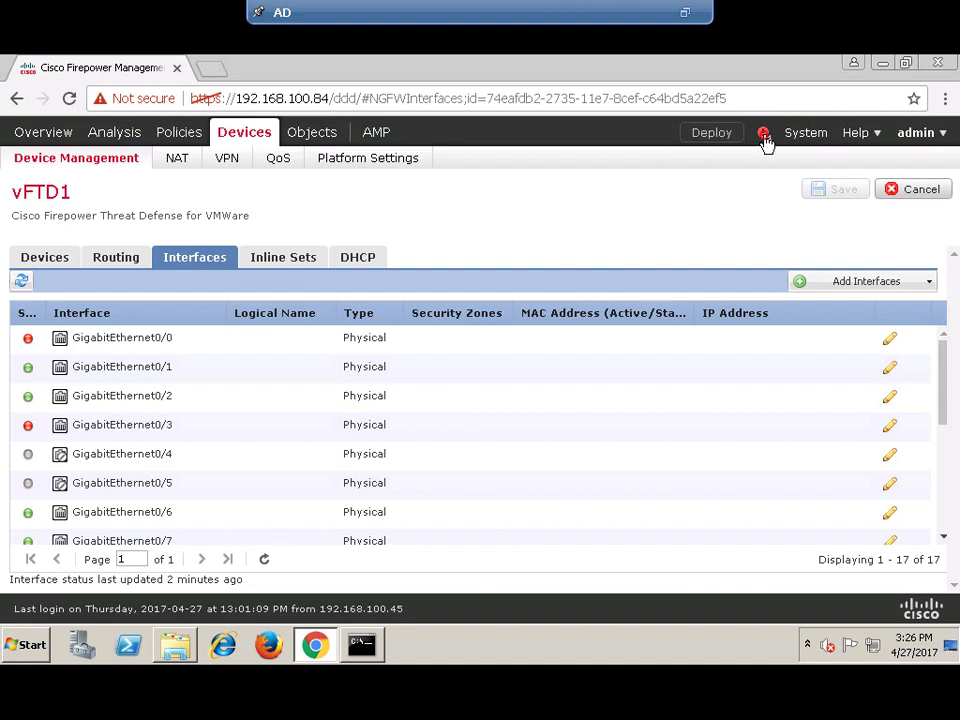
click(763, 135)
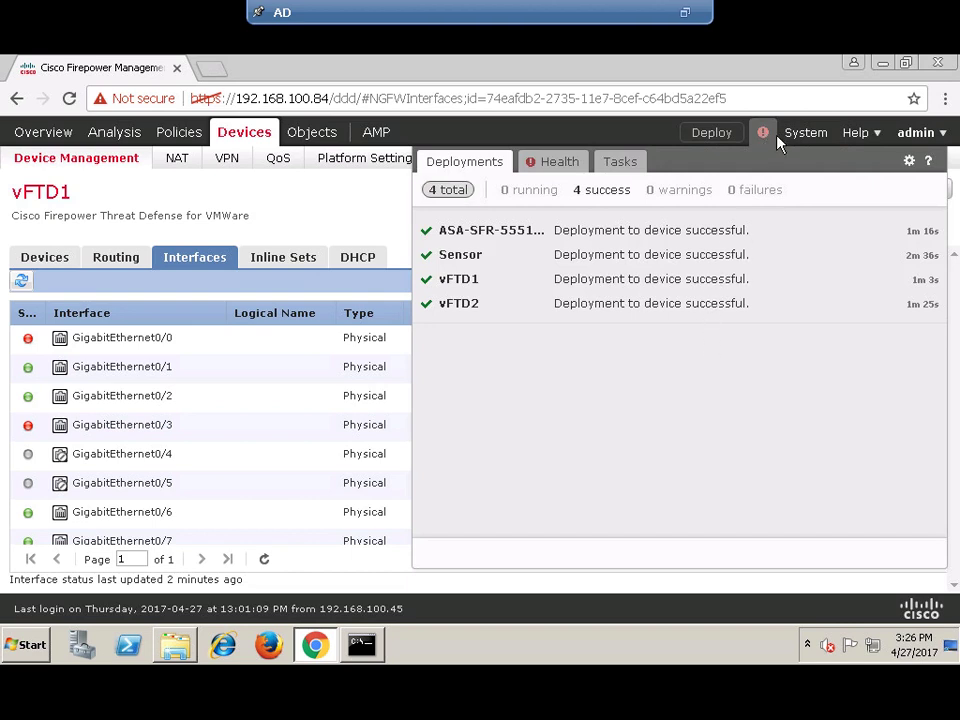
click(765, 135)
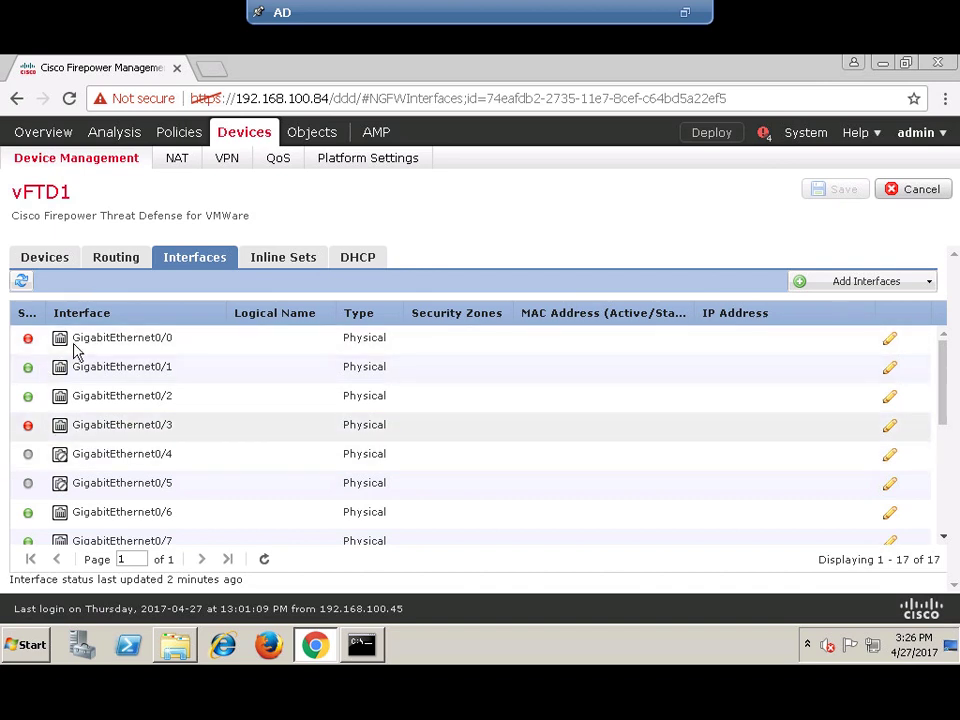
scroll(176, 453, down, 1)
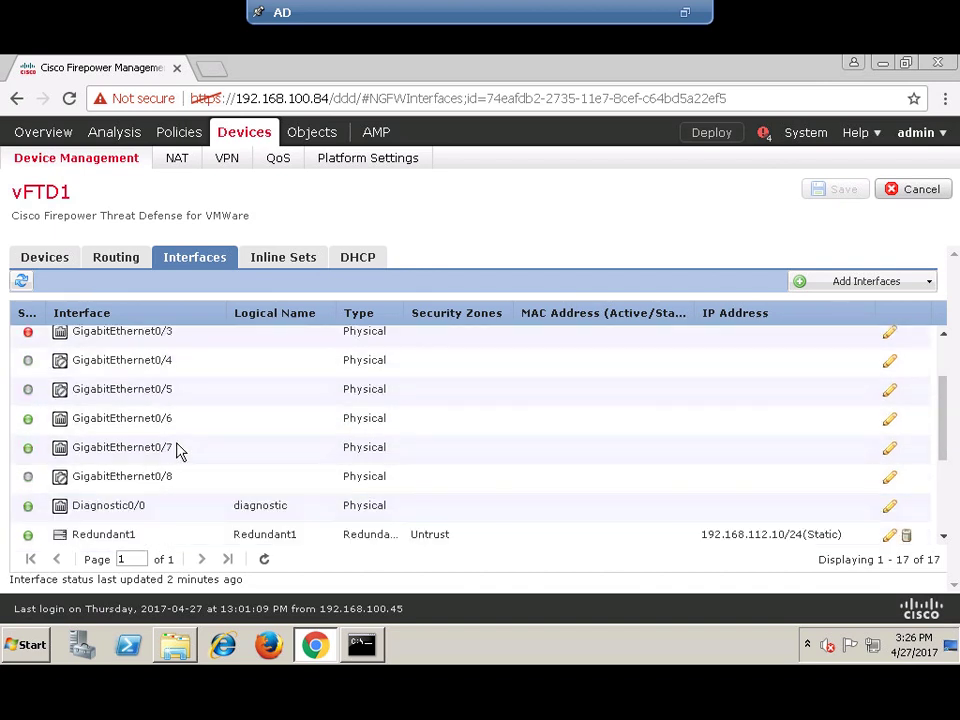
scroll(176, 450, up, 1)
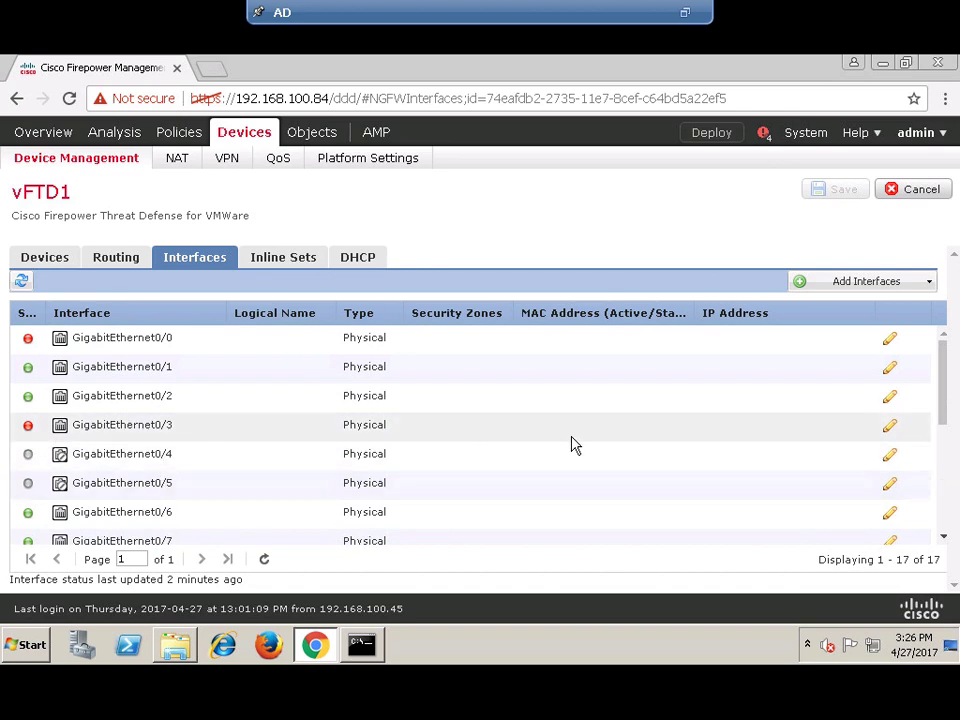
- Sync vFTD1's interfaces from the device, then minimize the remote session to view the topology diagram
click(23, 284)
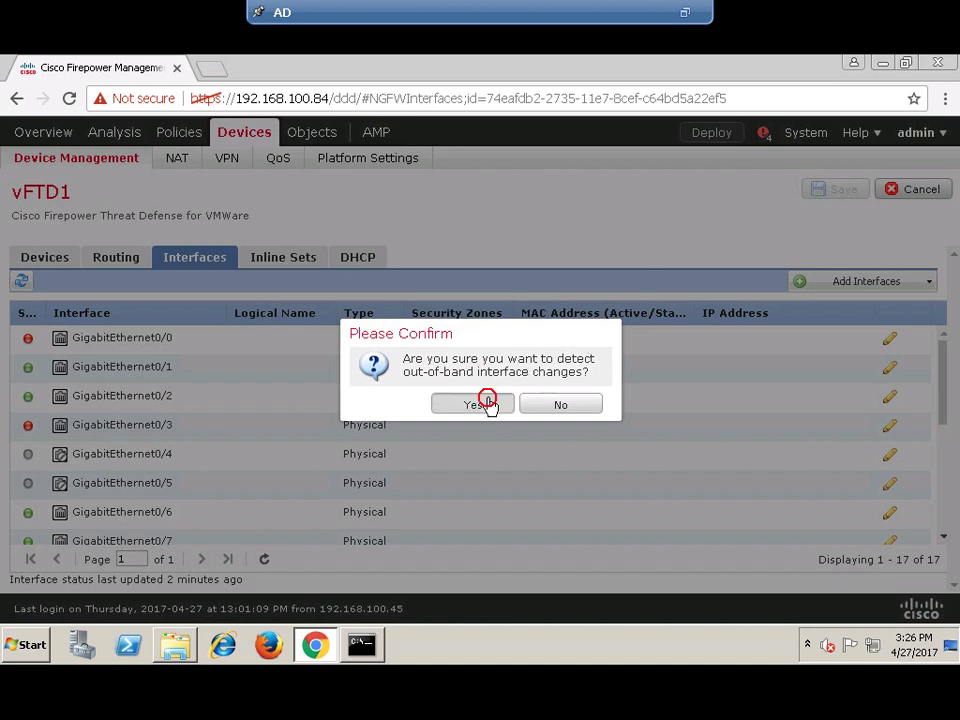
click(489, 403)
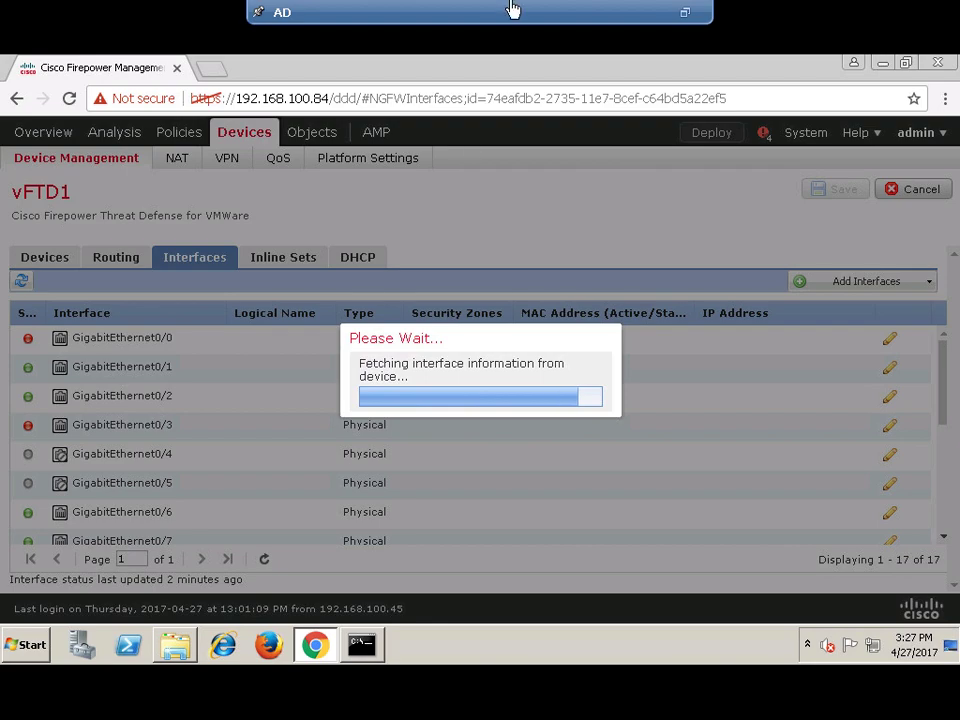
click(613, 11)
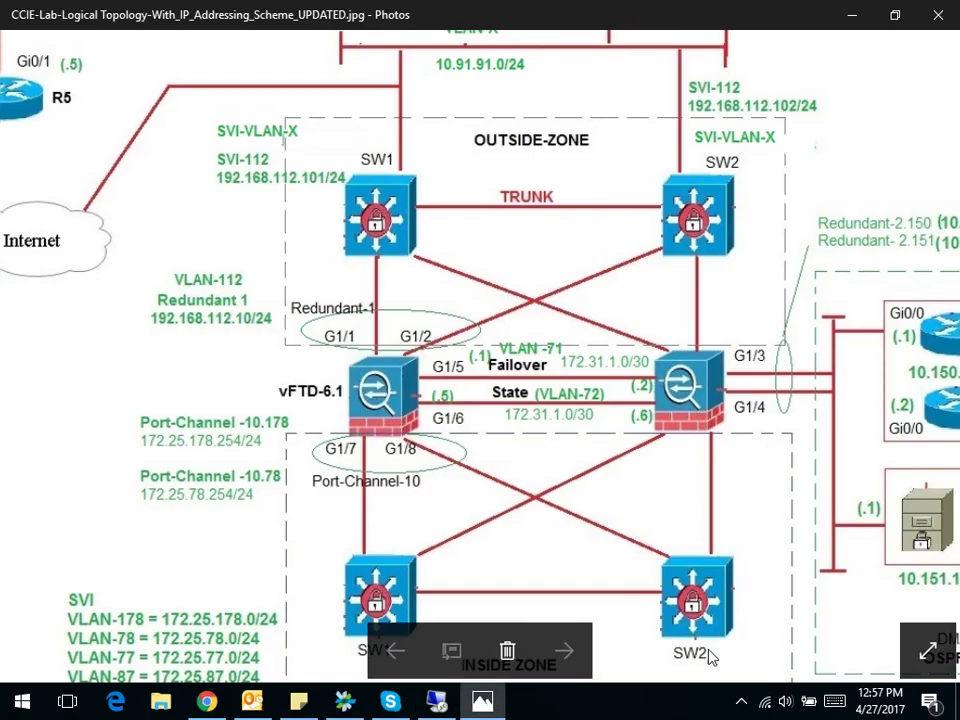
click(740, 702)
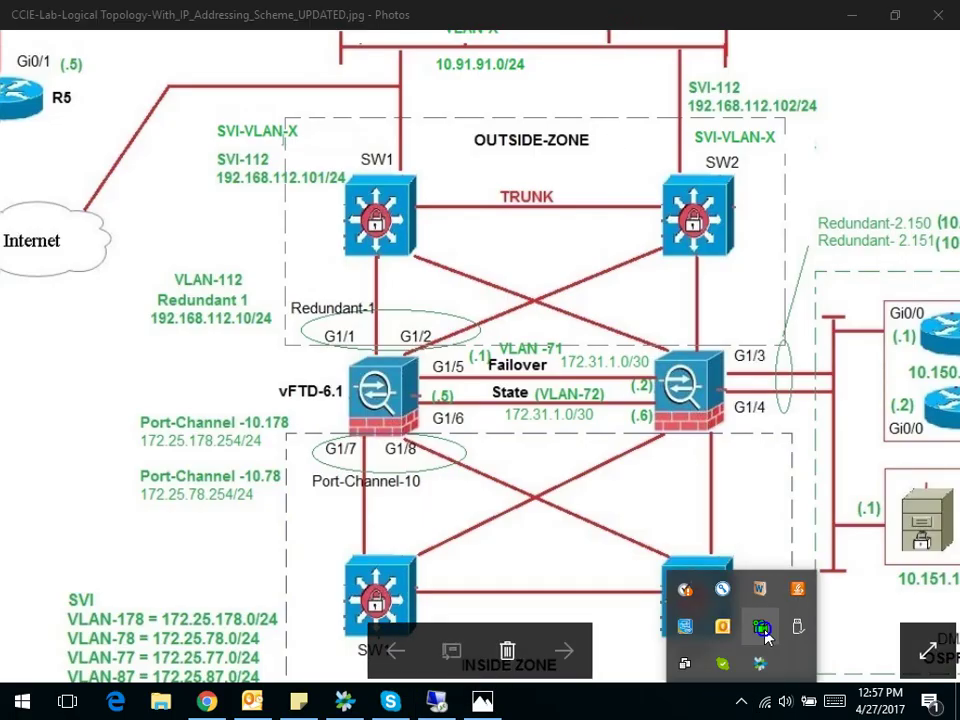